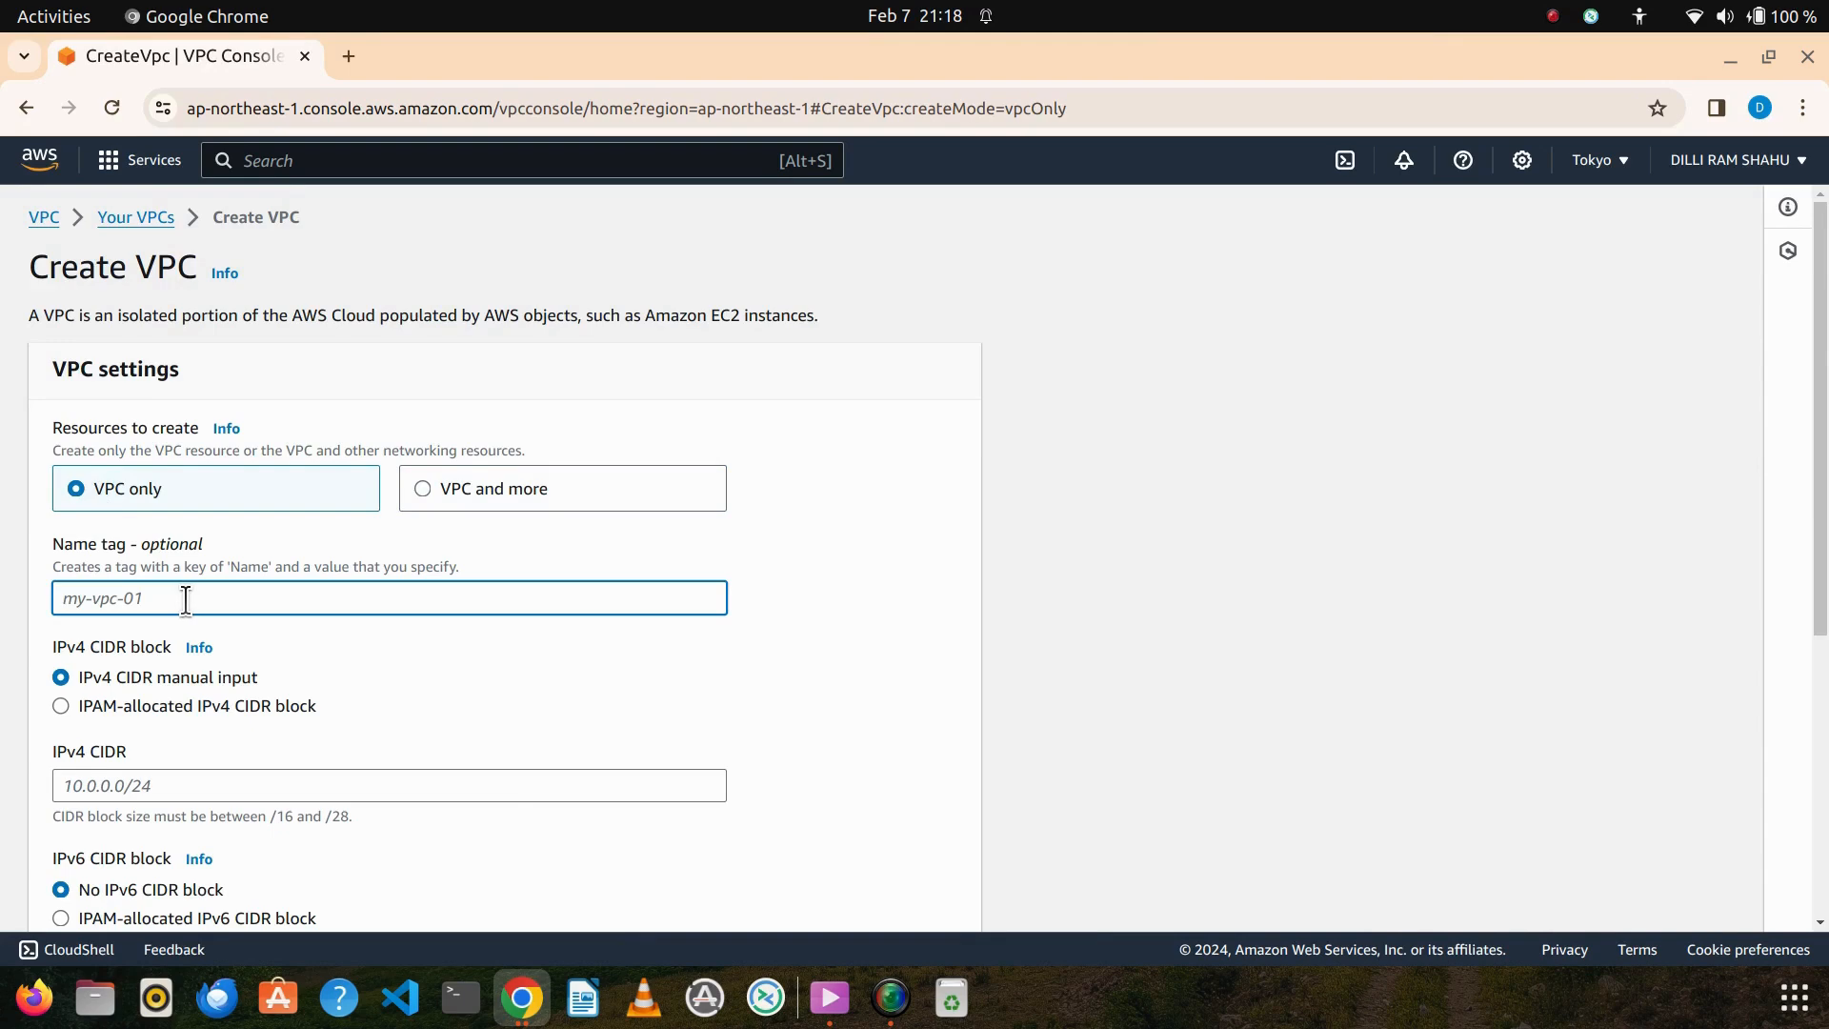
Create a VPC named my-vpc with the IPv4 CIDR 10.0.0.0/16
type("my-vpc")
left_click(166, 789)
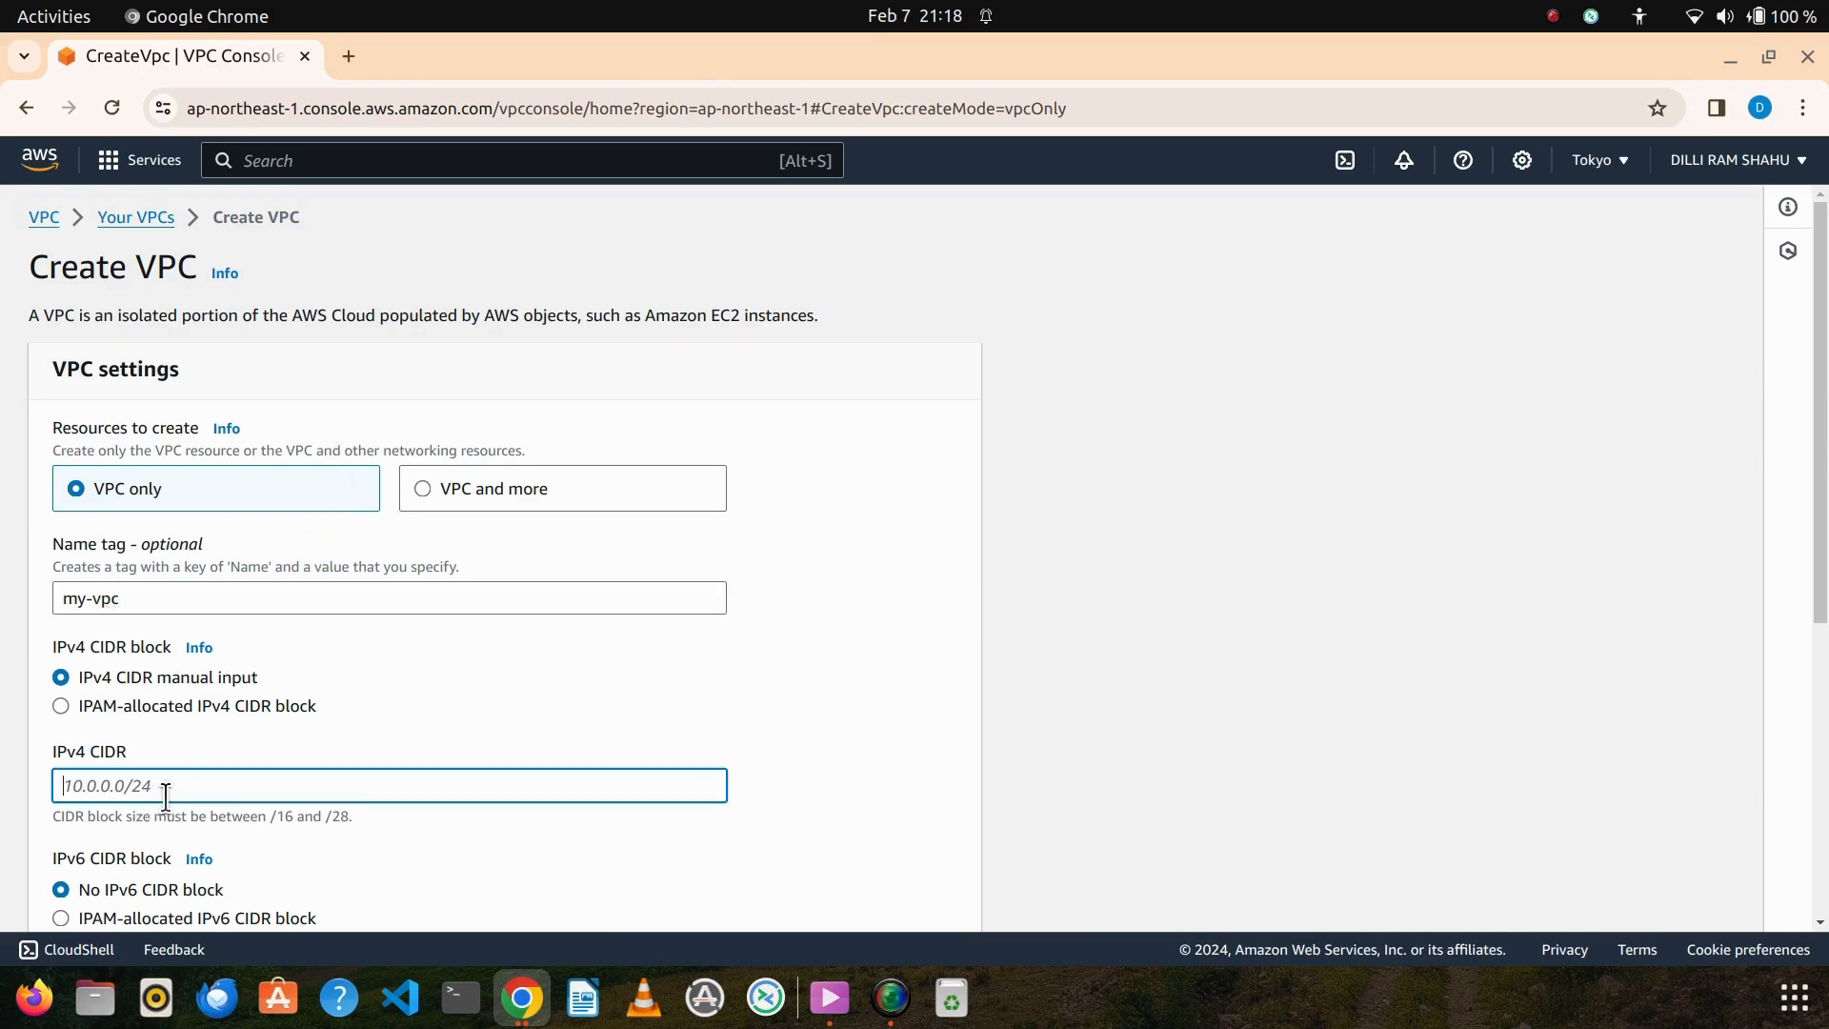
type("10.0.0.0/16")
scroll(381, 693, "down", 3)
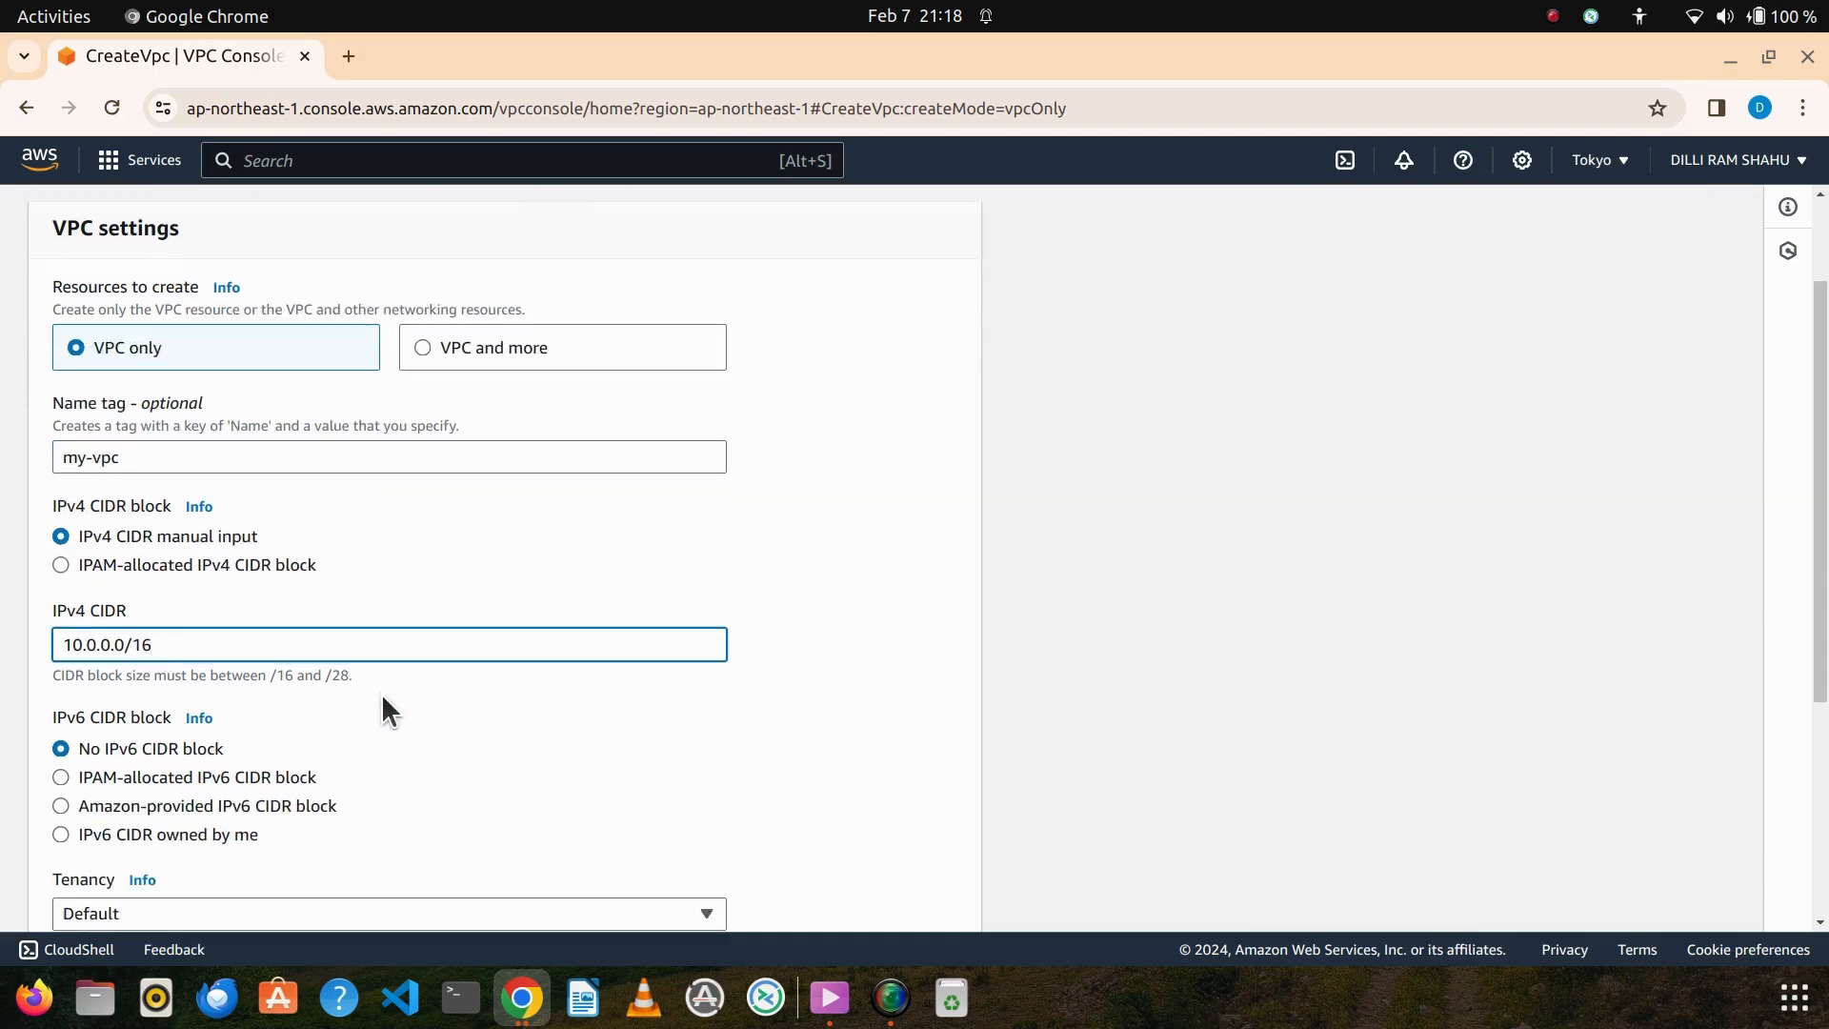
scroll(478, 678, "down", 8)
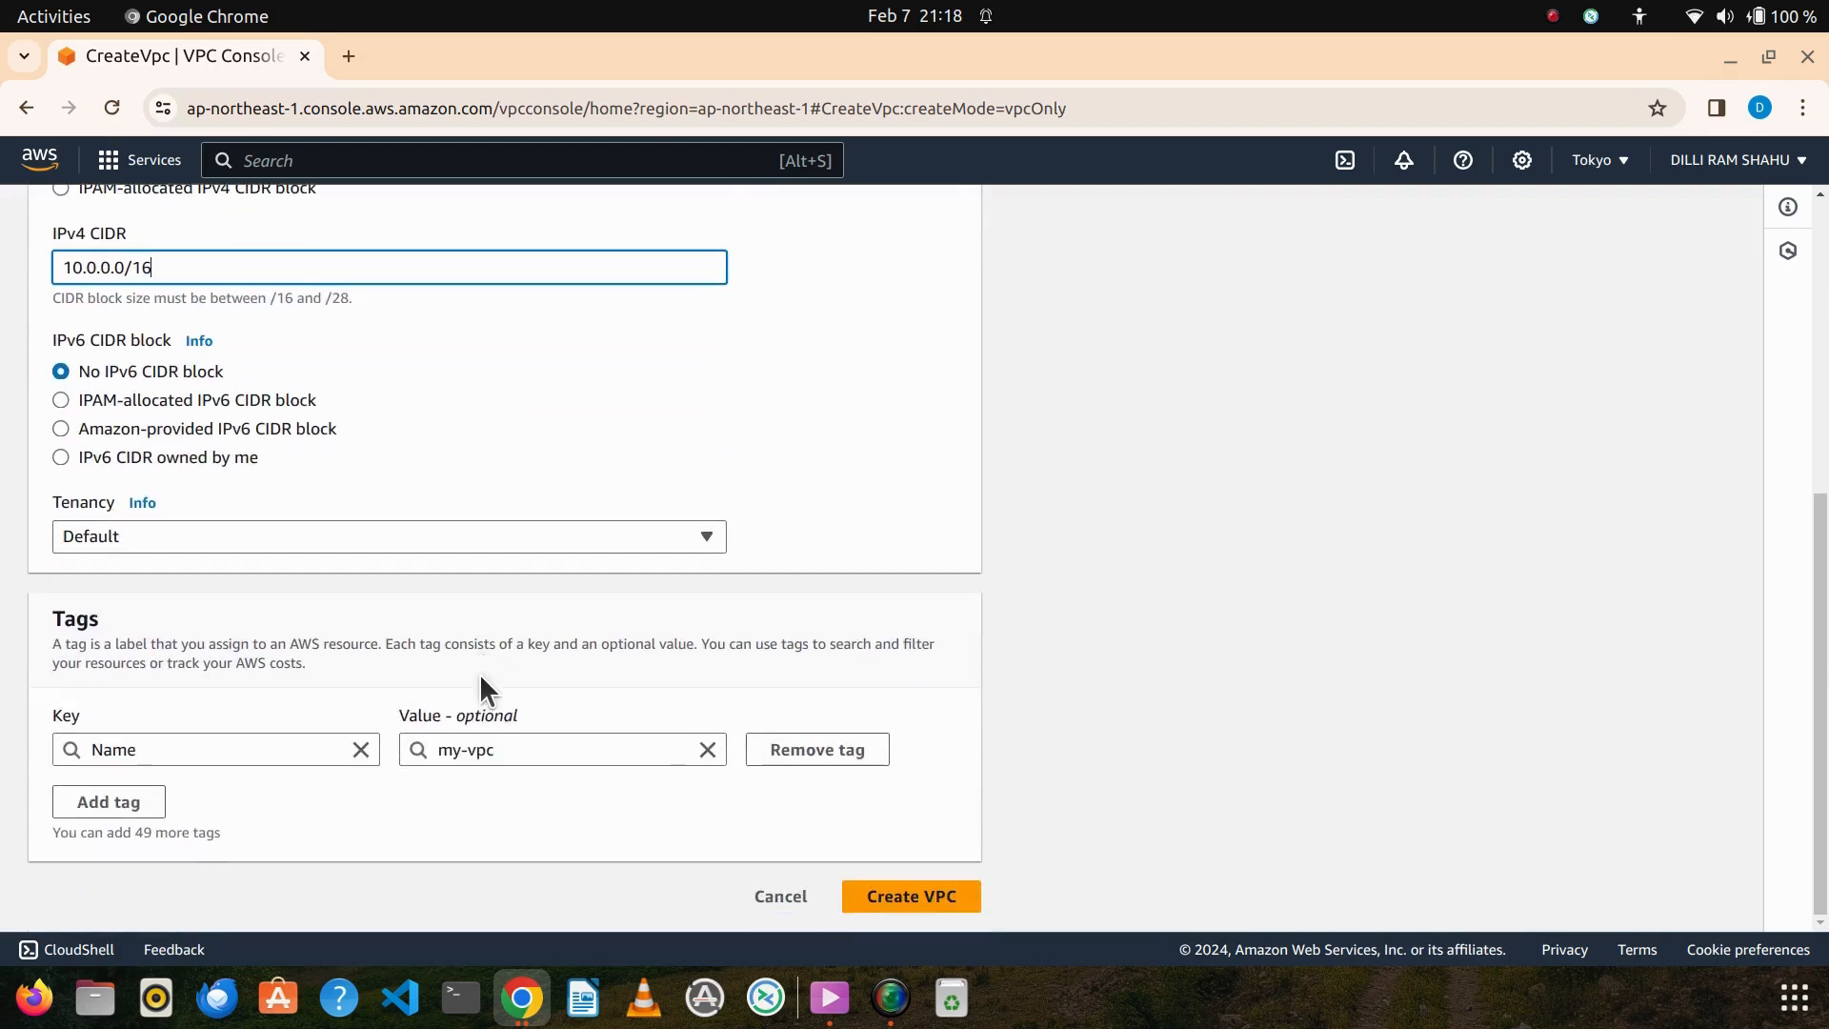
left_click(904, 883)
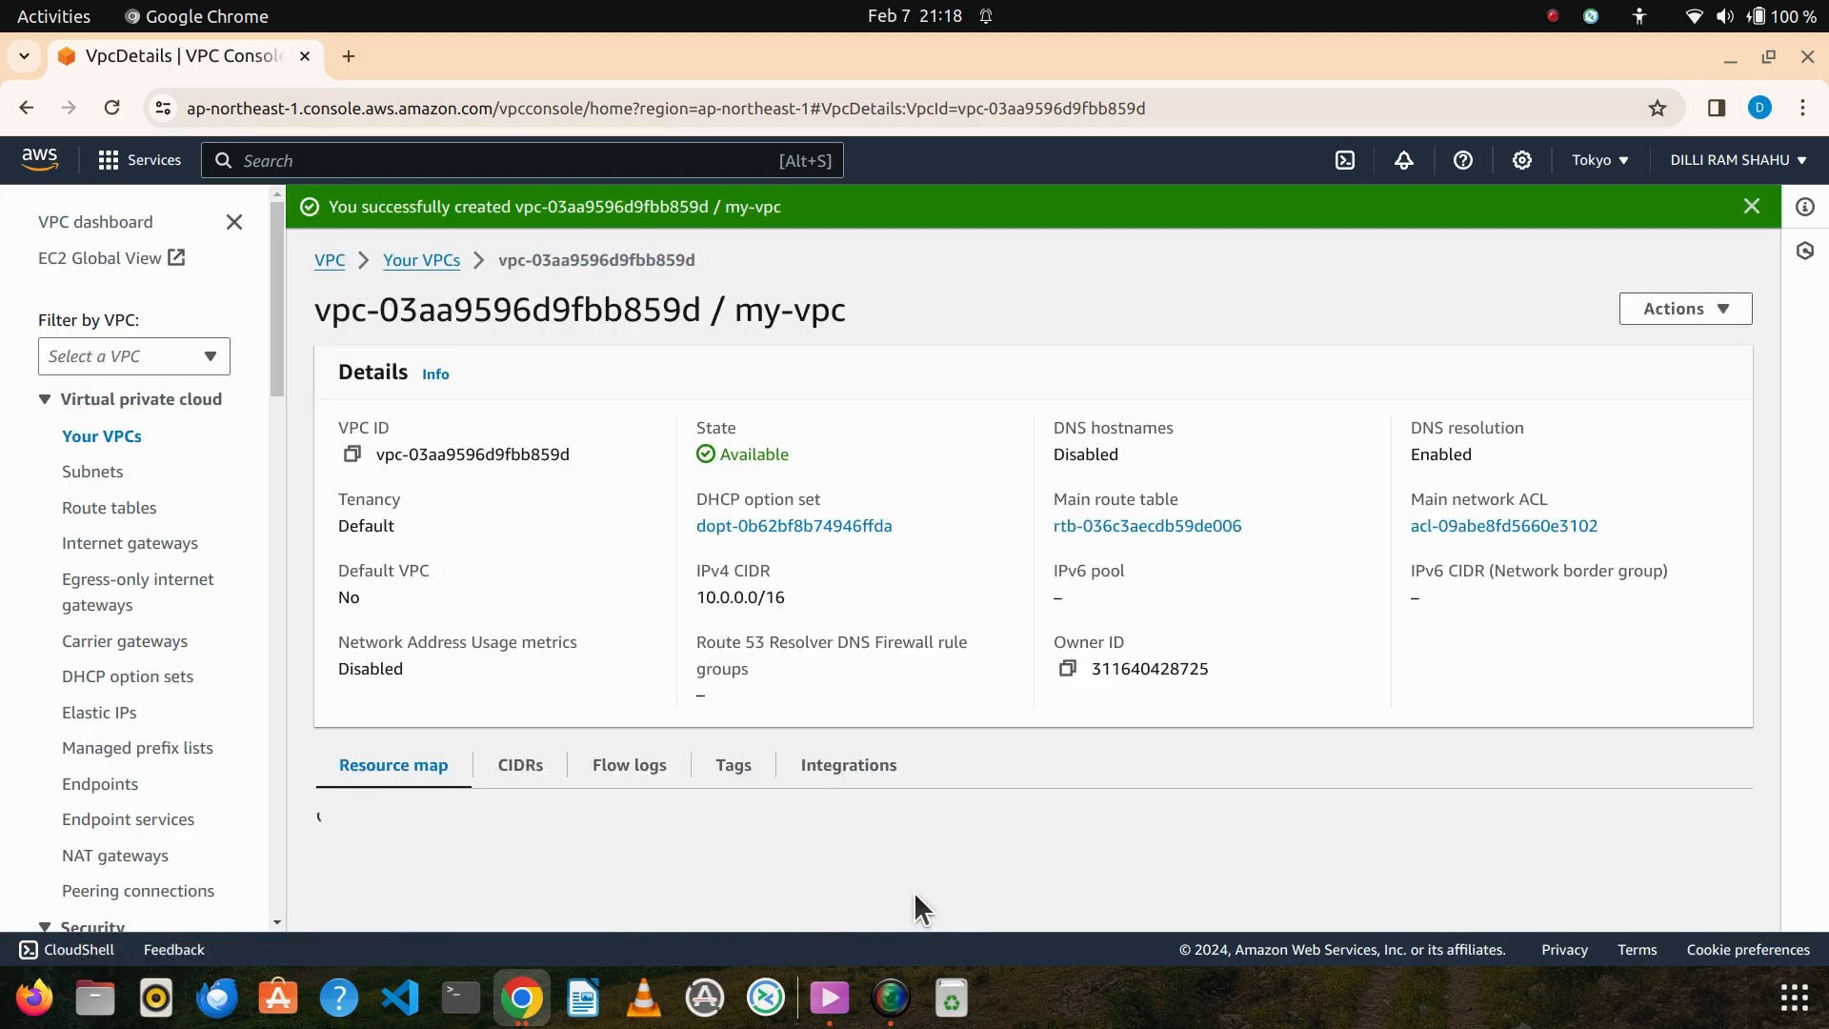
Start creating a subnet in my-vpc and name it public-subnet
left_click(77, 476)
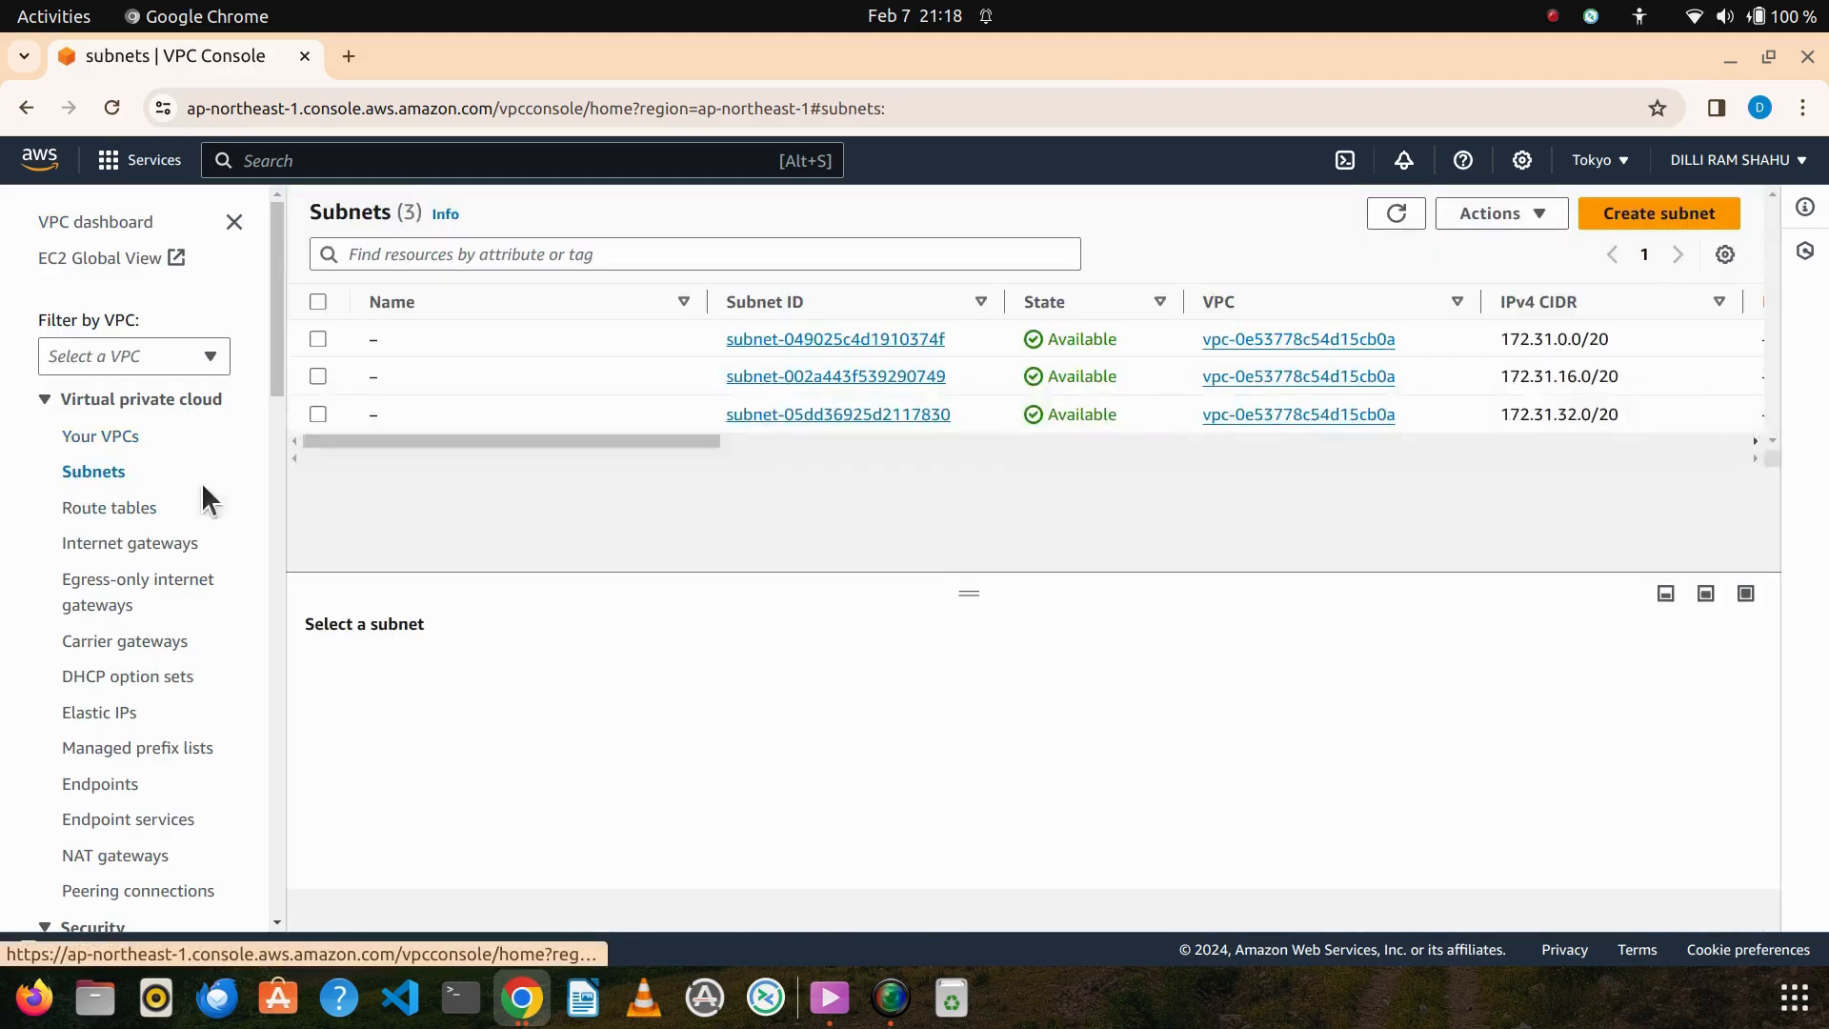
left_click(1645, 216)
left_click(324, 441)
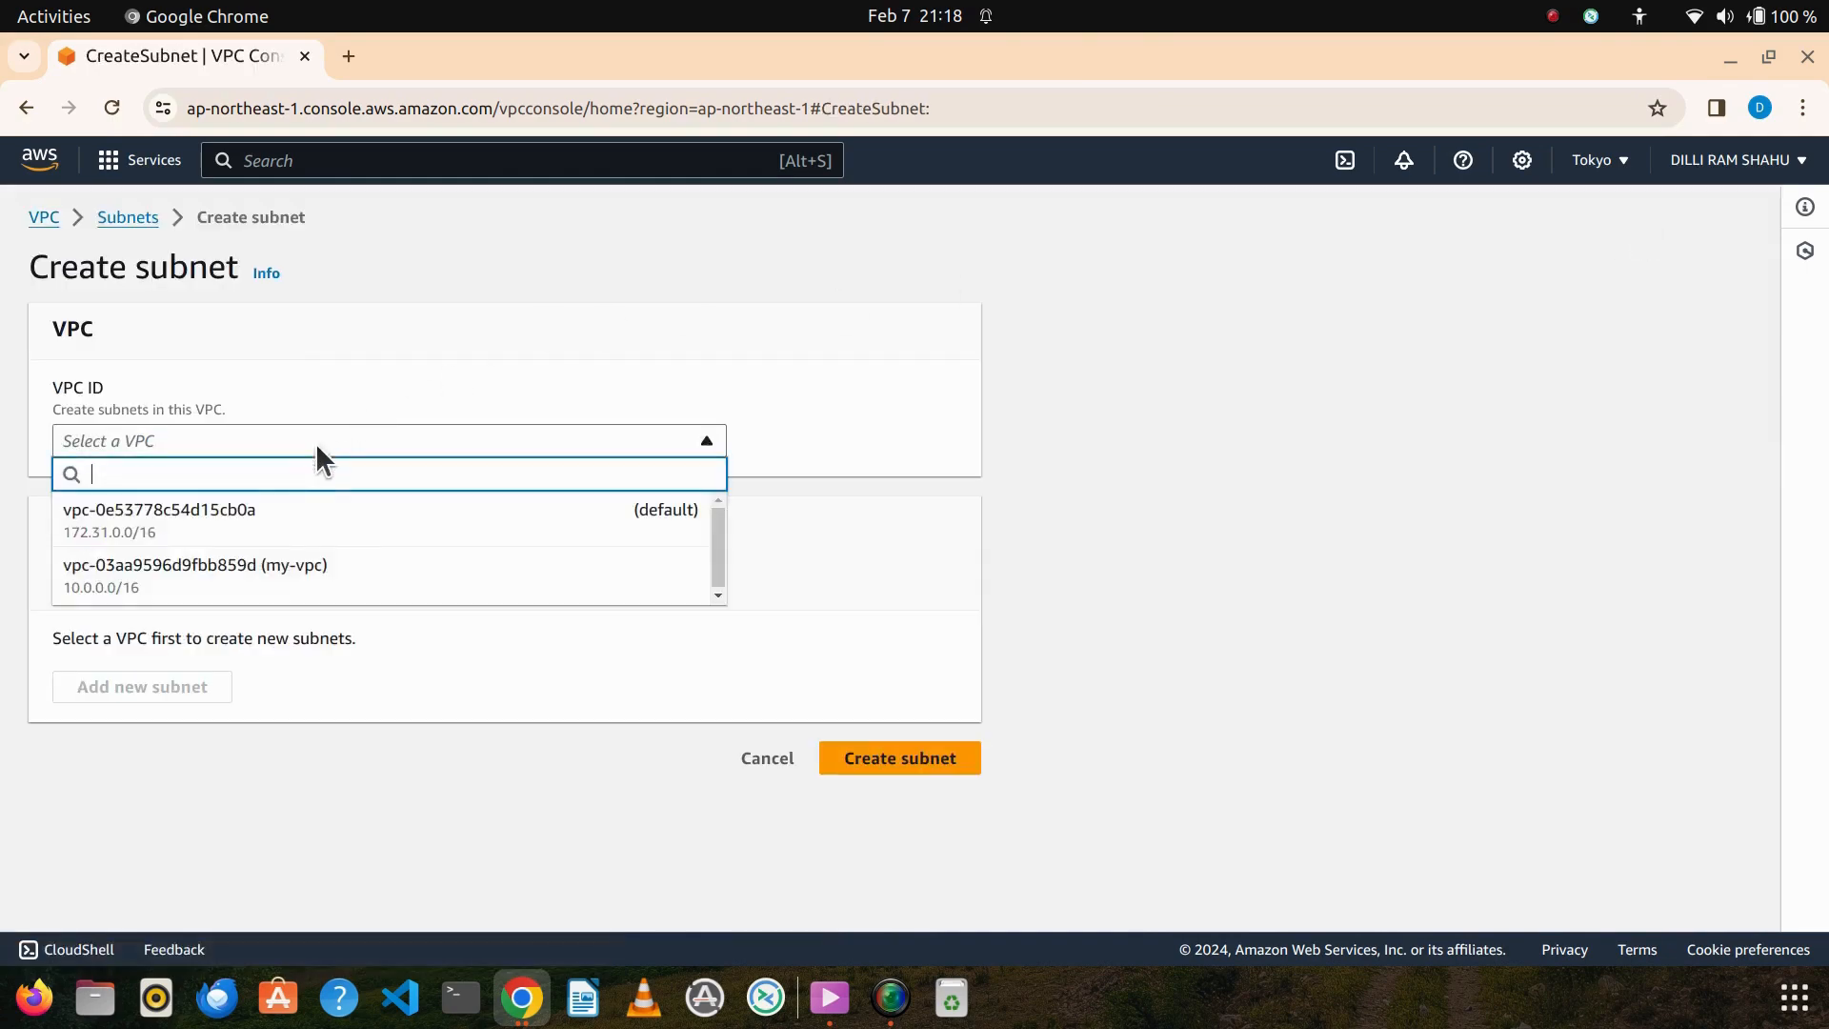
left_click(286, 564)
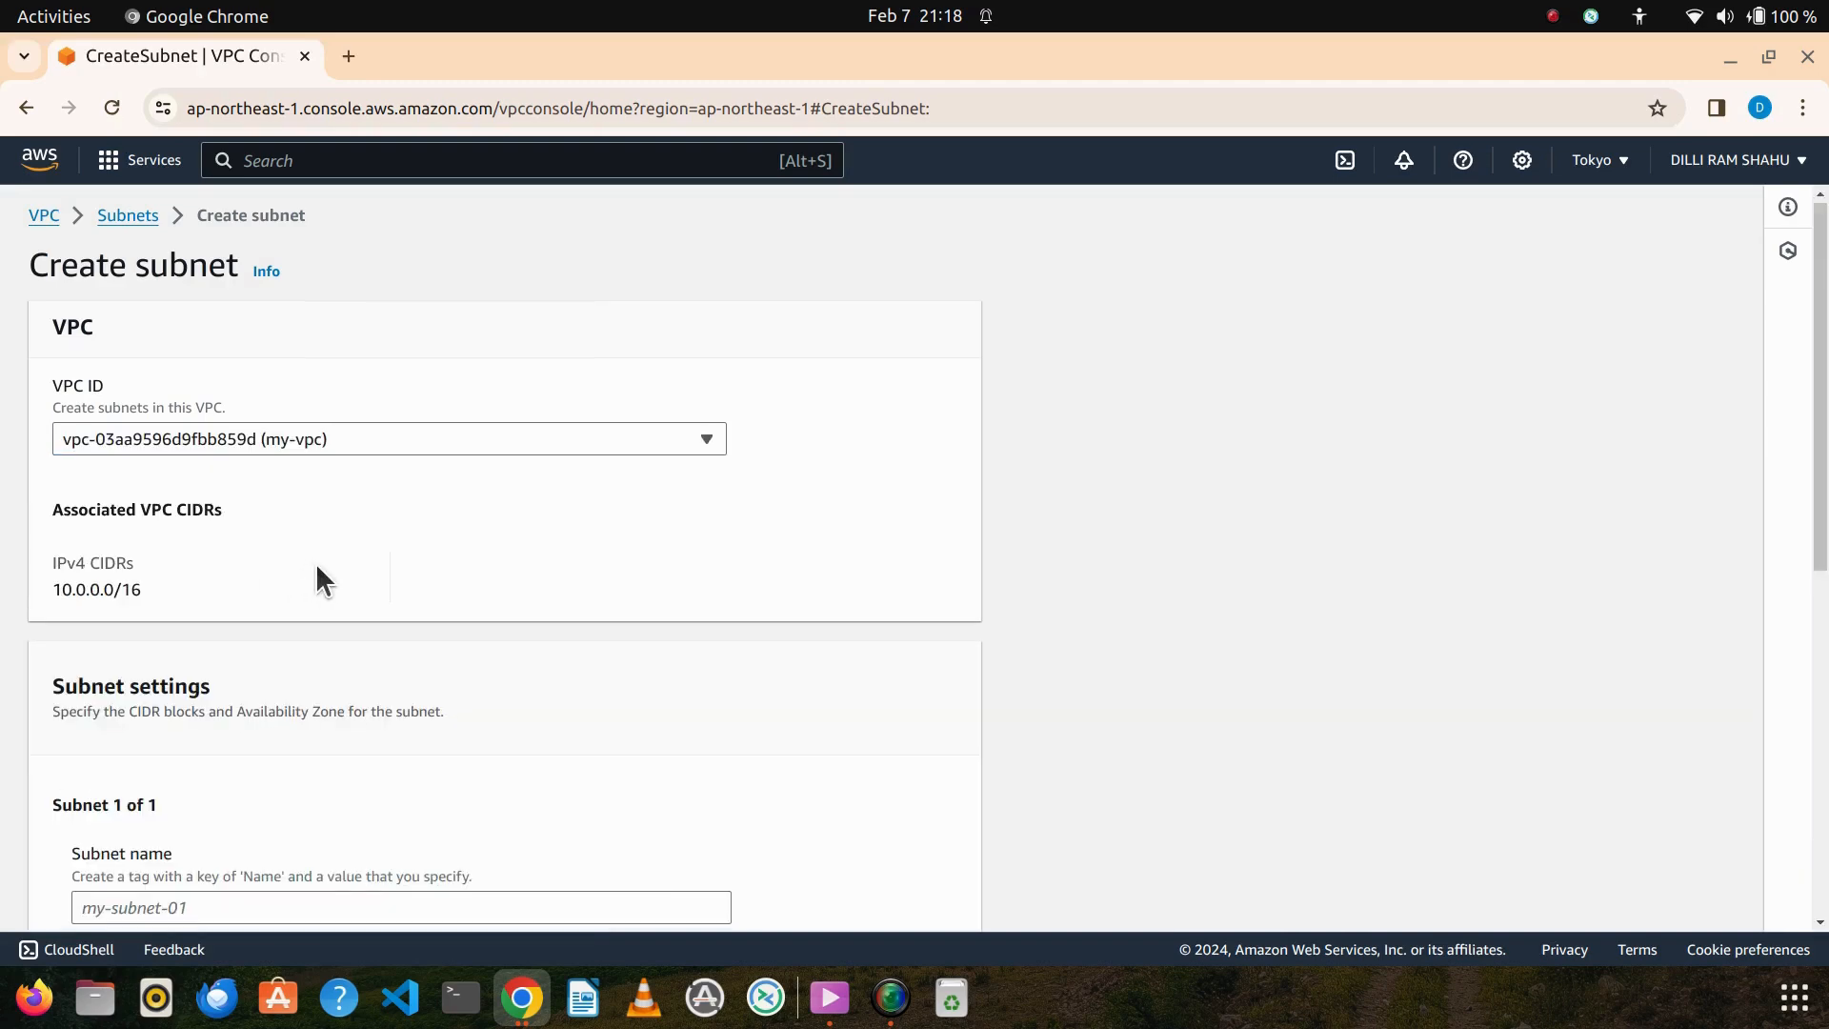
scroll(316, 579, "down", 3)
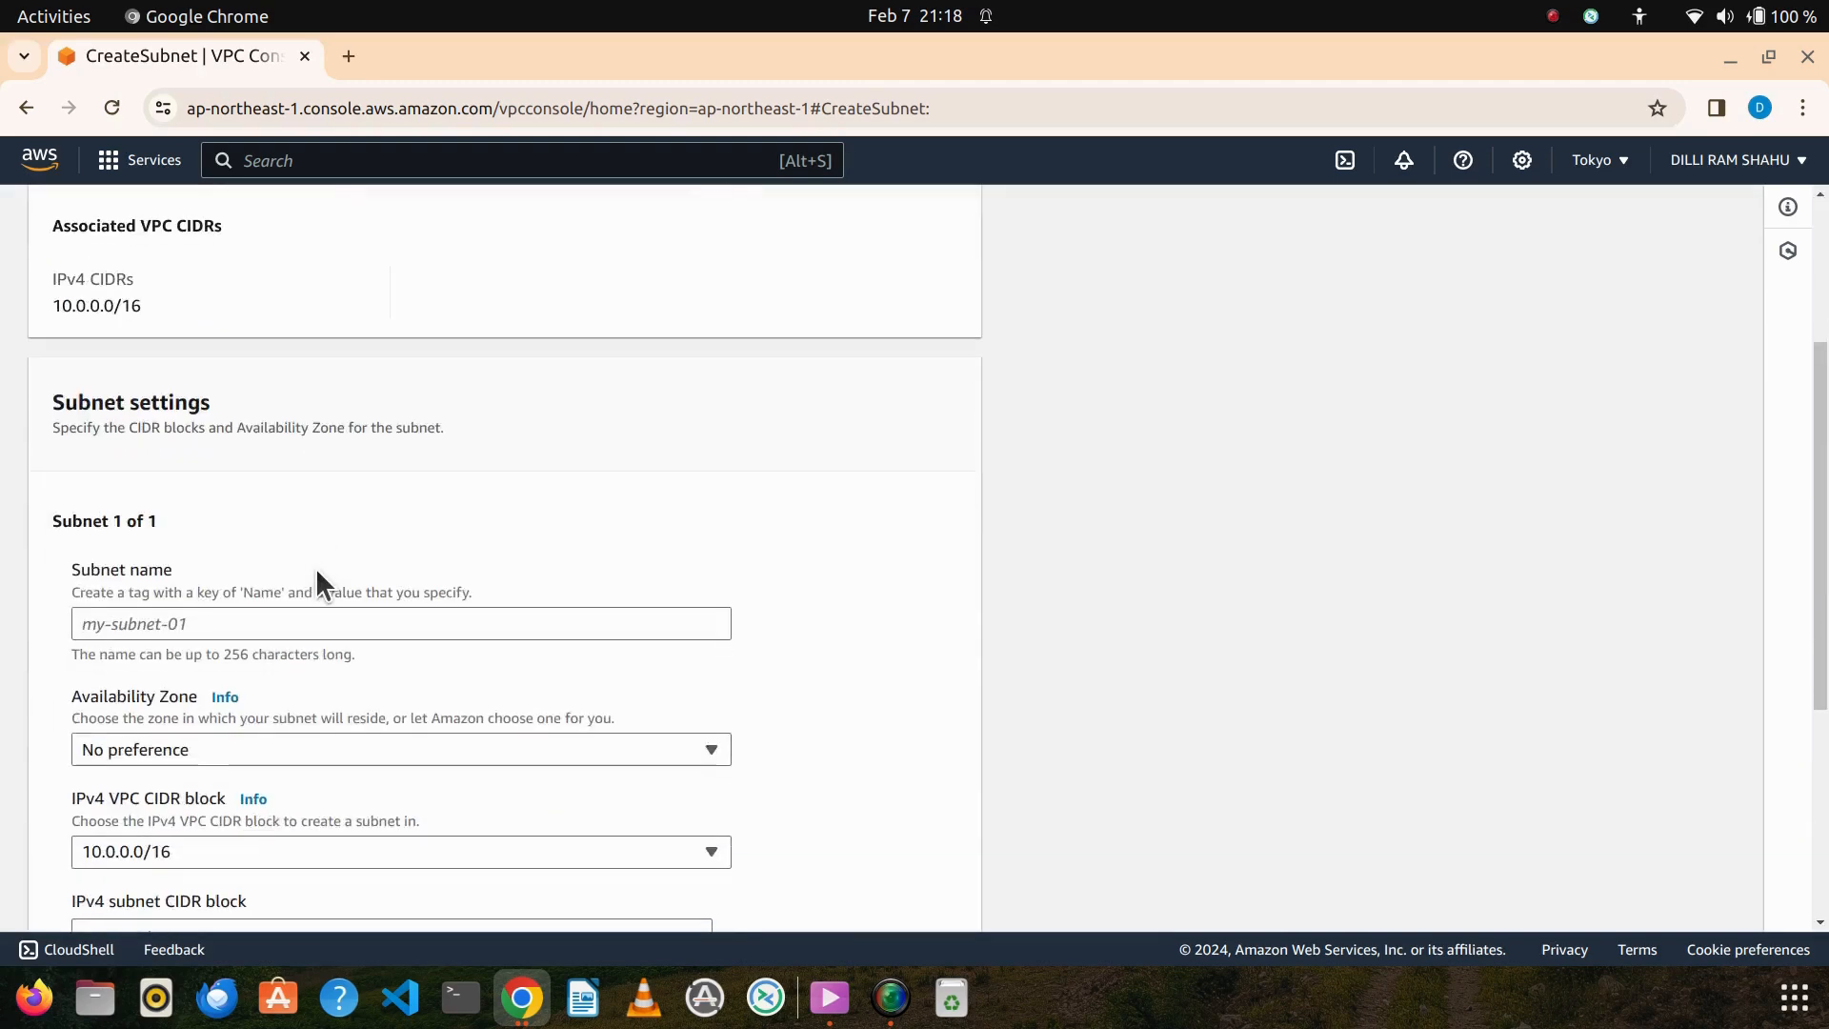
left_click(247, 614)
type("p")
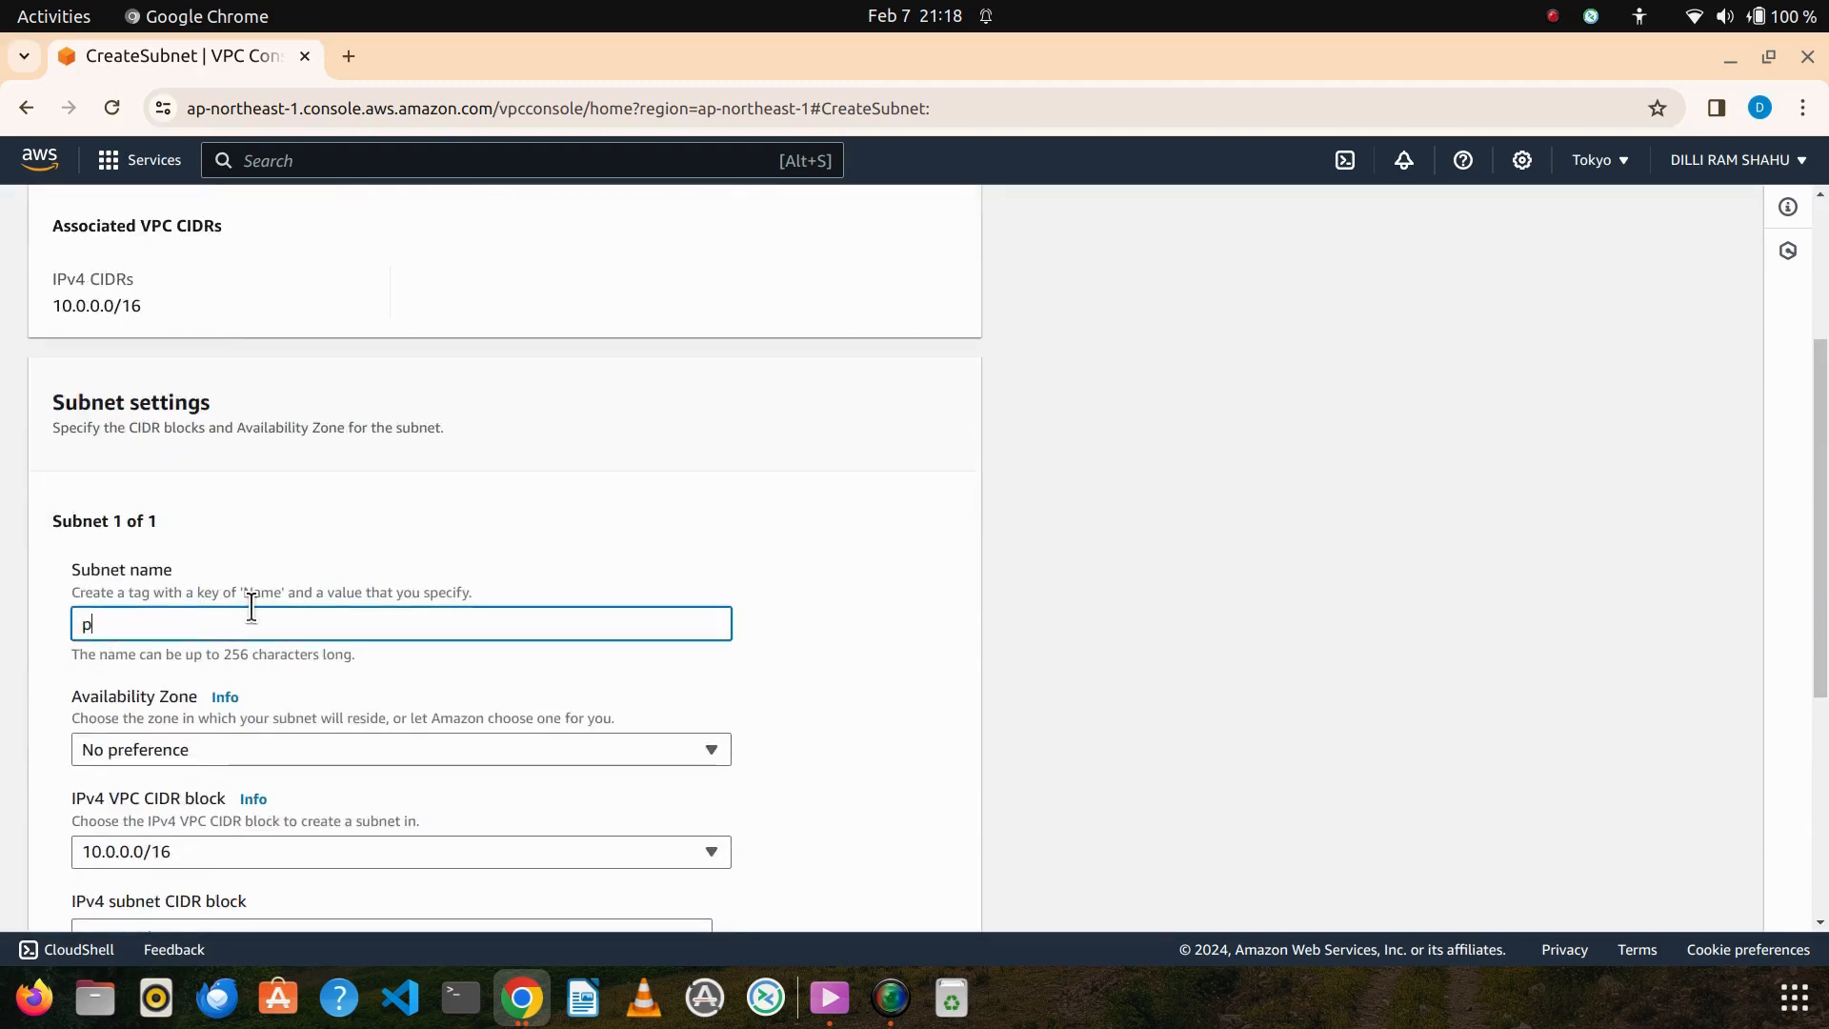
type("ublic-subnet")
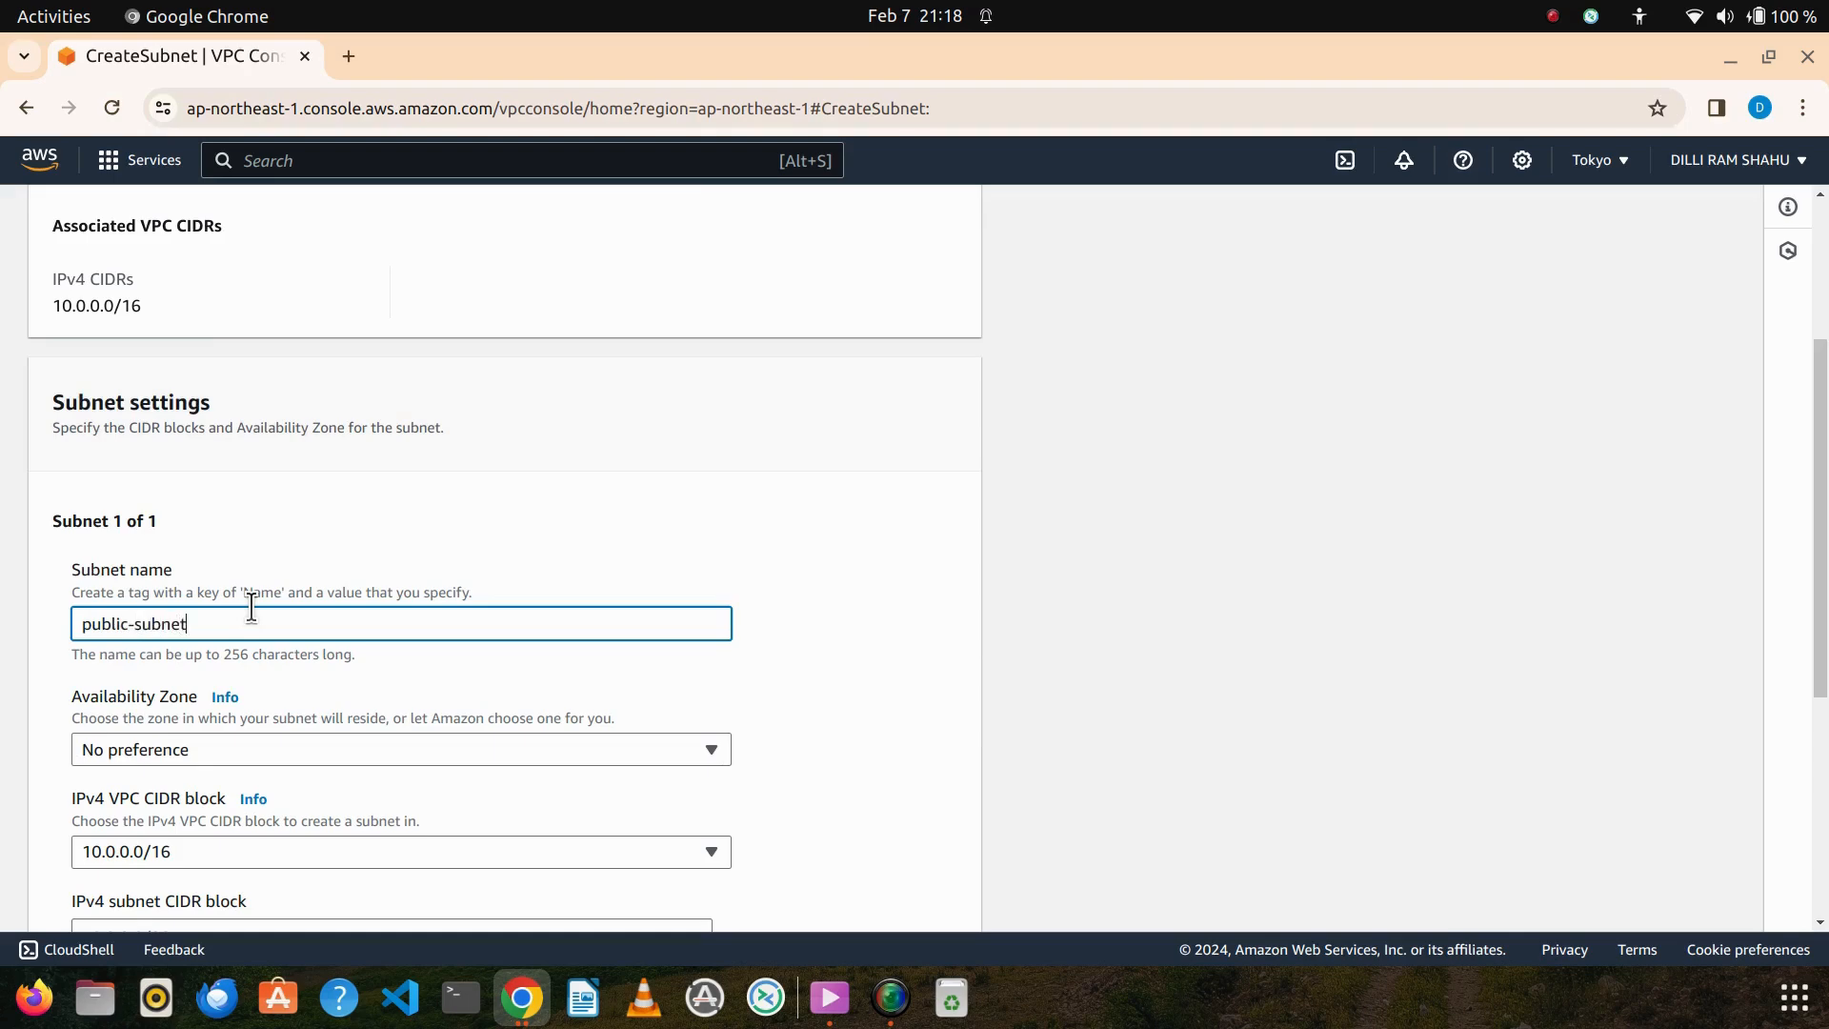
Set the public subnet's IPv4 CIDR block to 10.0.0.0/24 and create the subnet
scroll(239, 551, "down", 3)
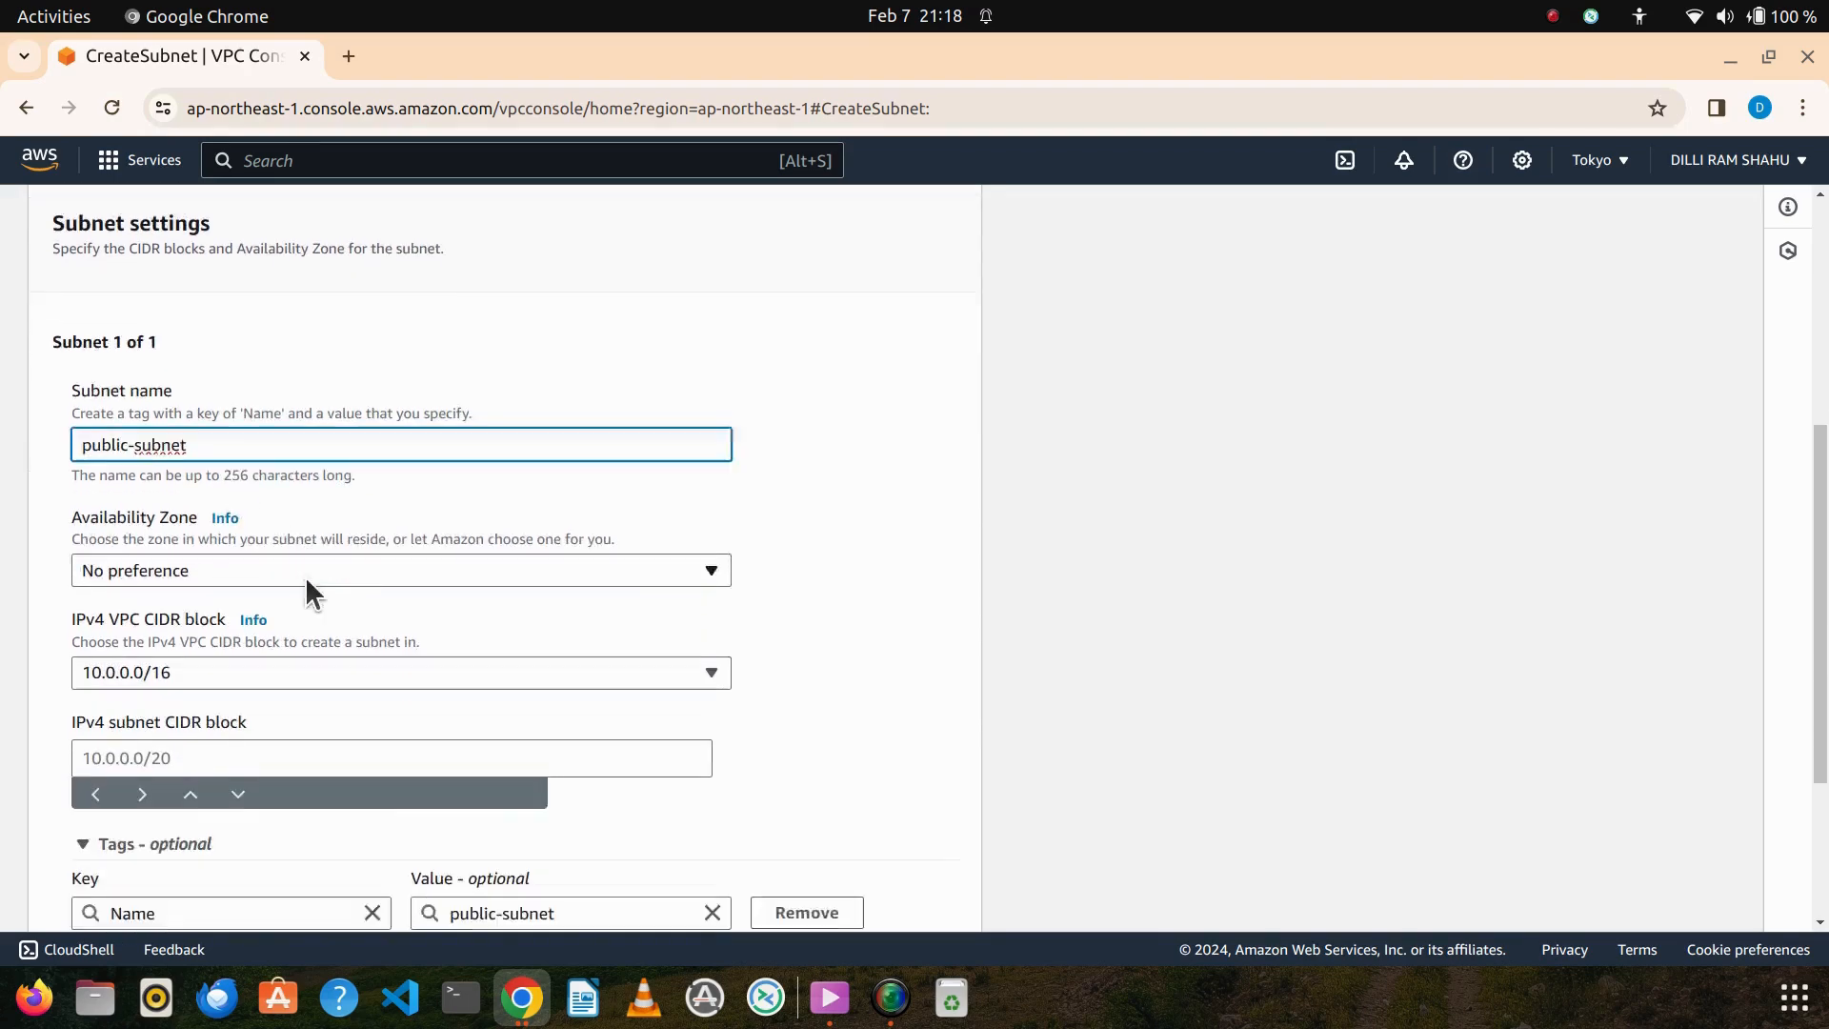
scroll(306, 581, "down", 2)
left_click(275, 641)
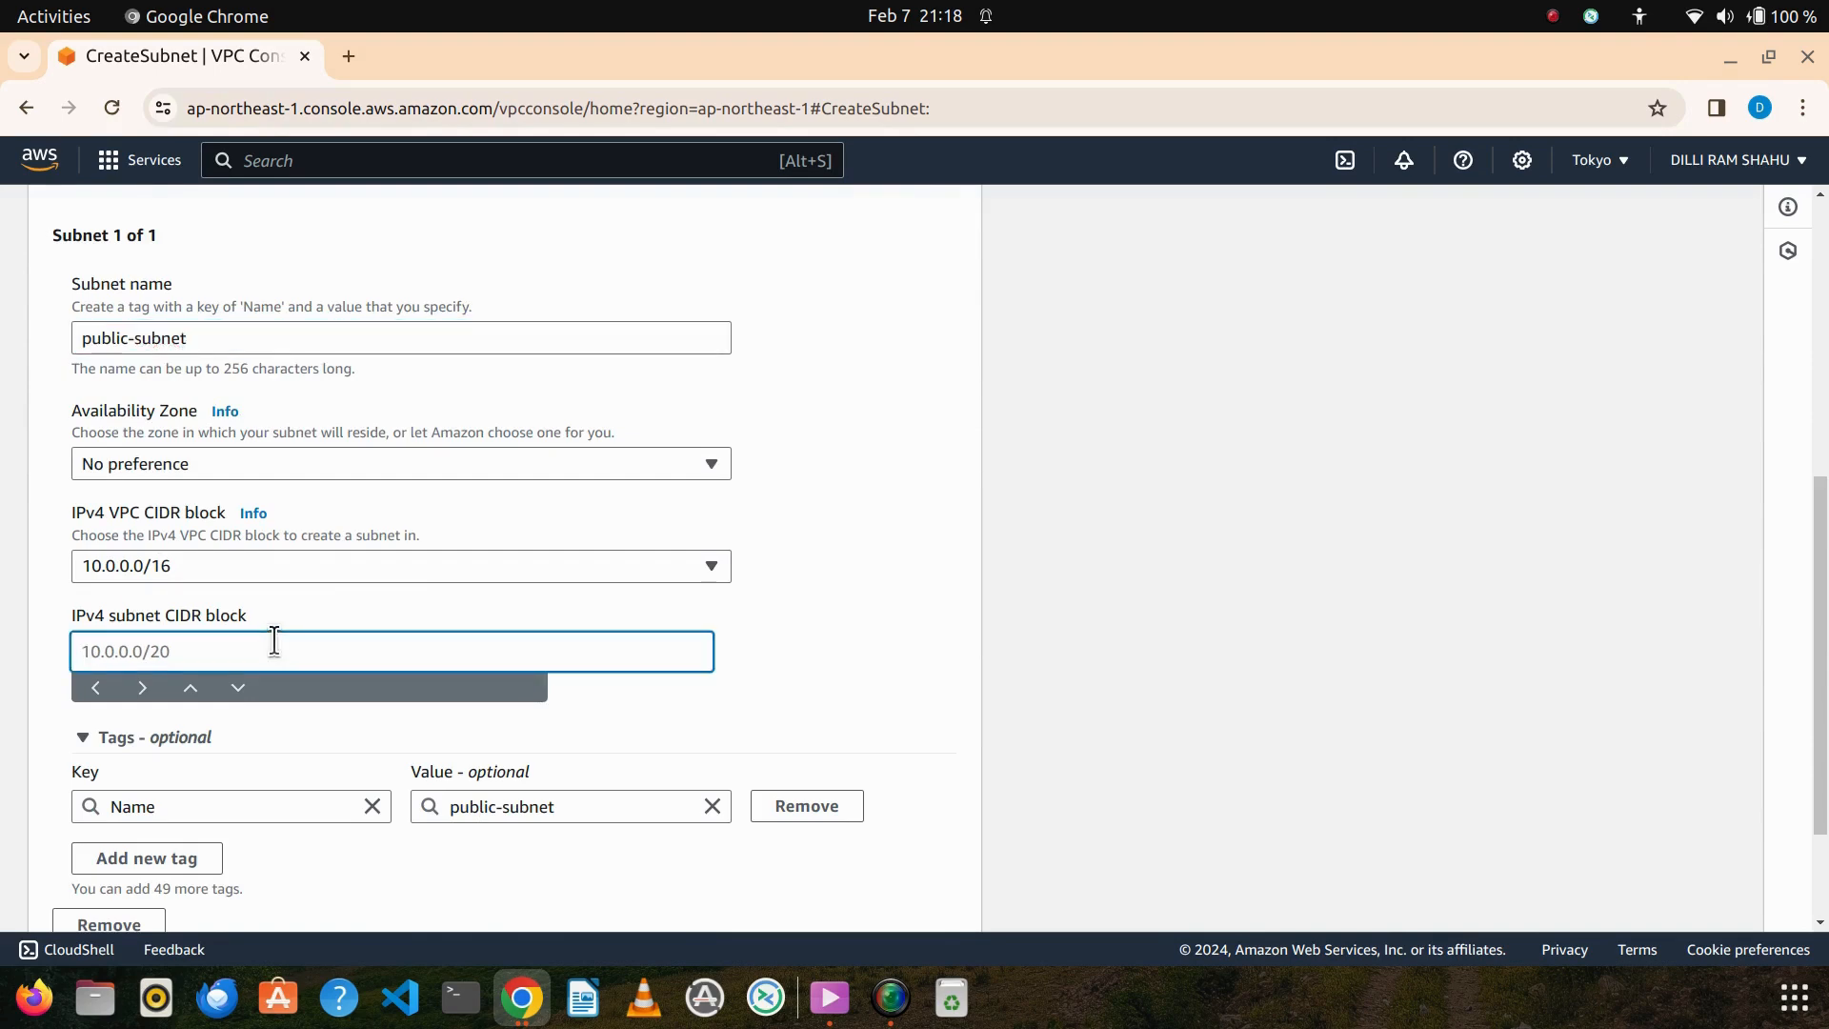
type("10.0.0.0/124")
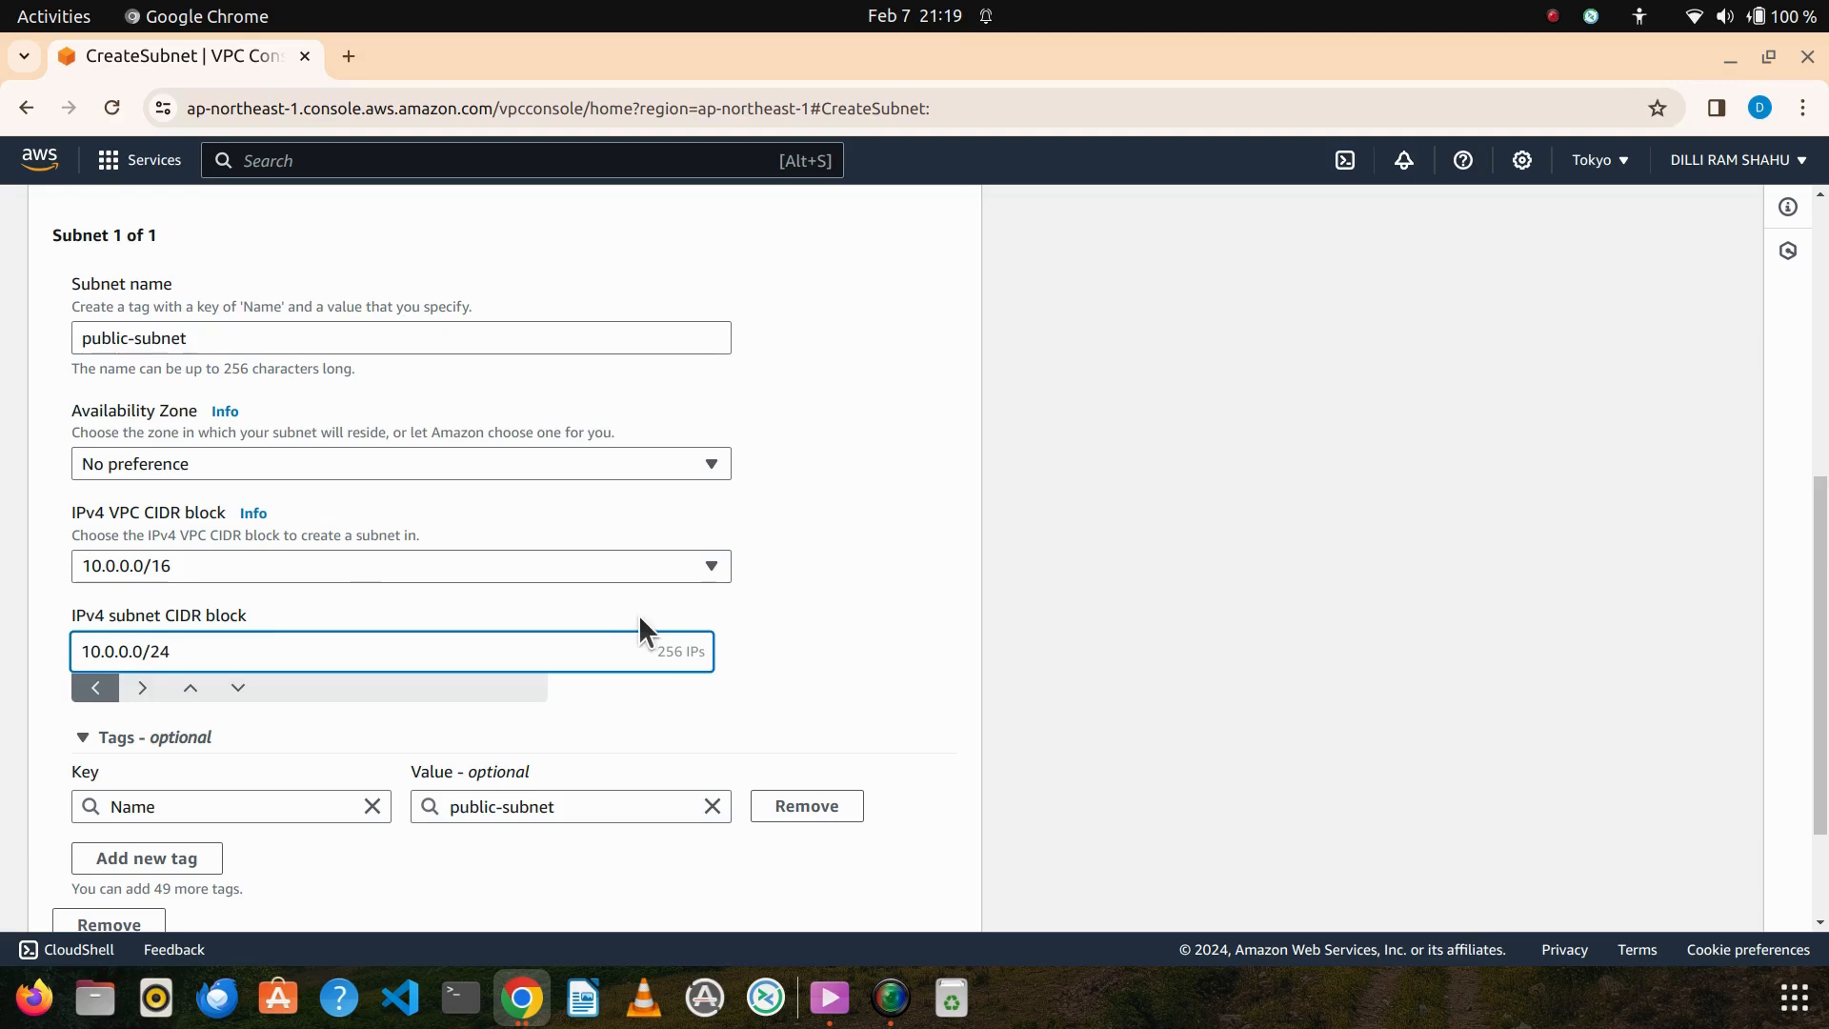
scroll(494, 604, "down", 3)
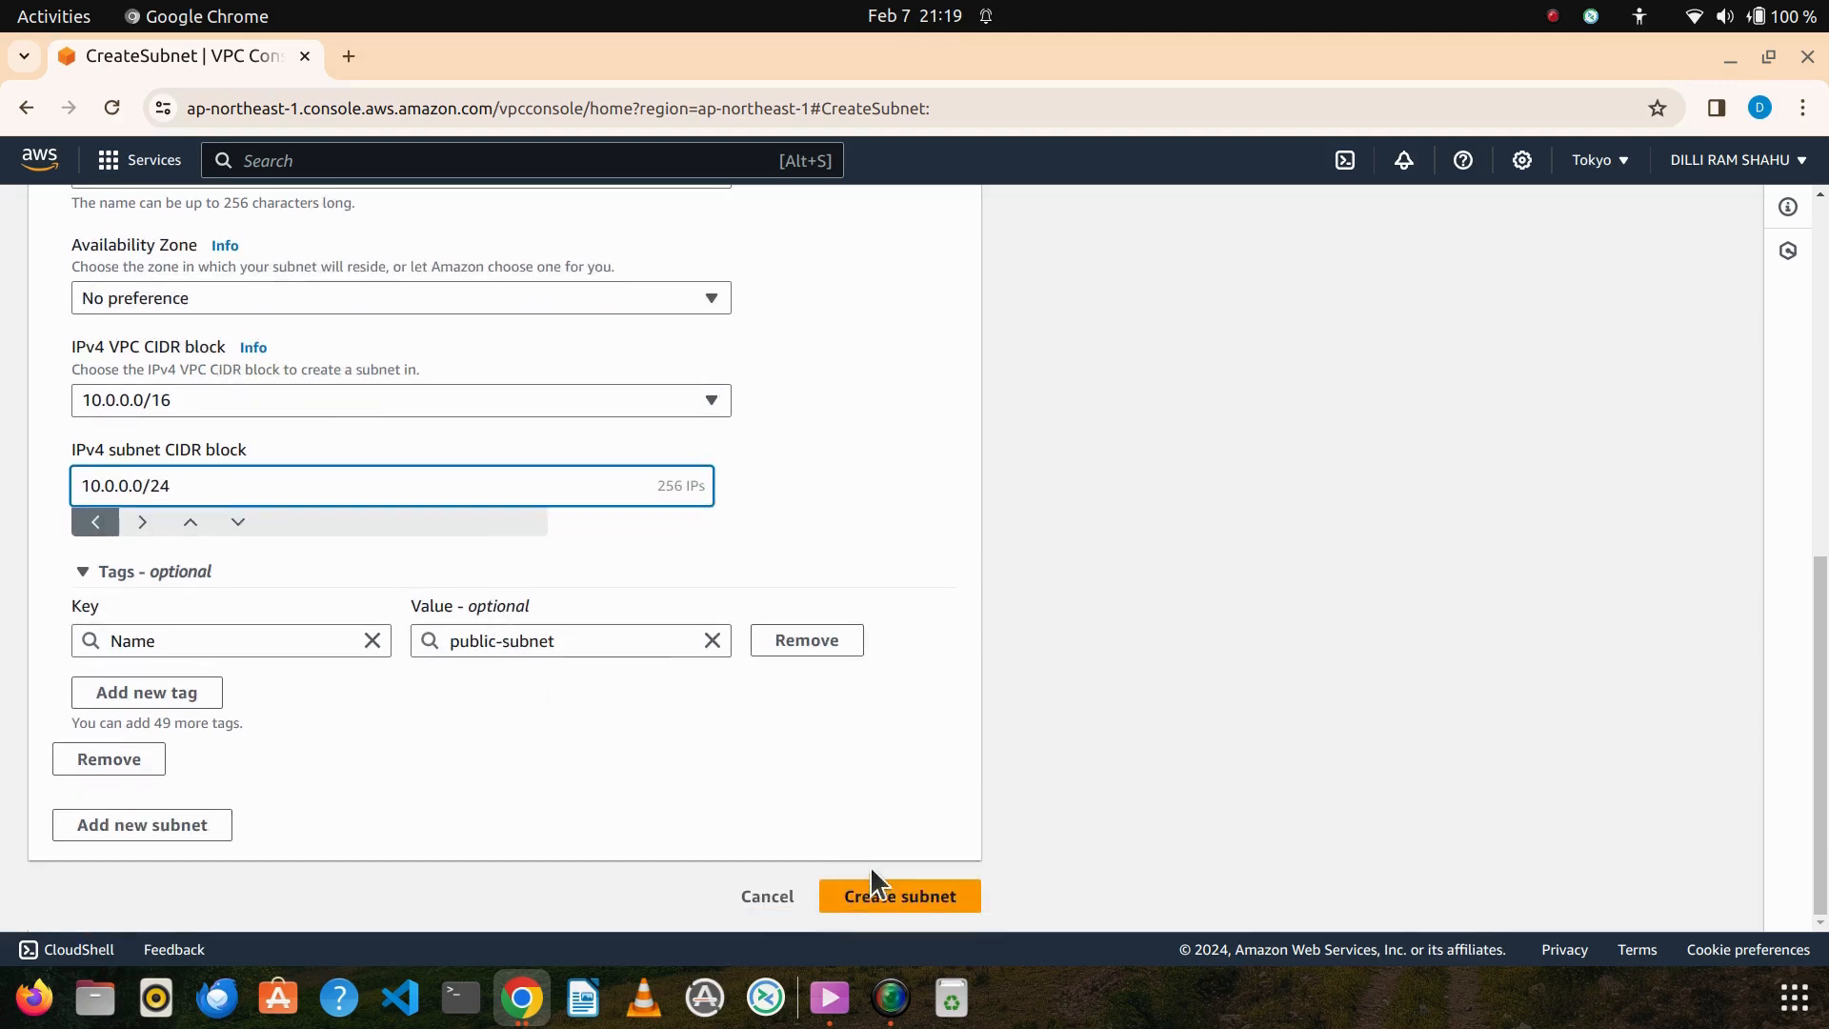
left_click(874, 886)
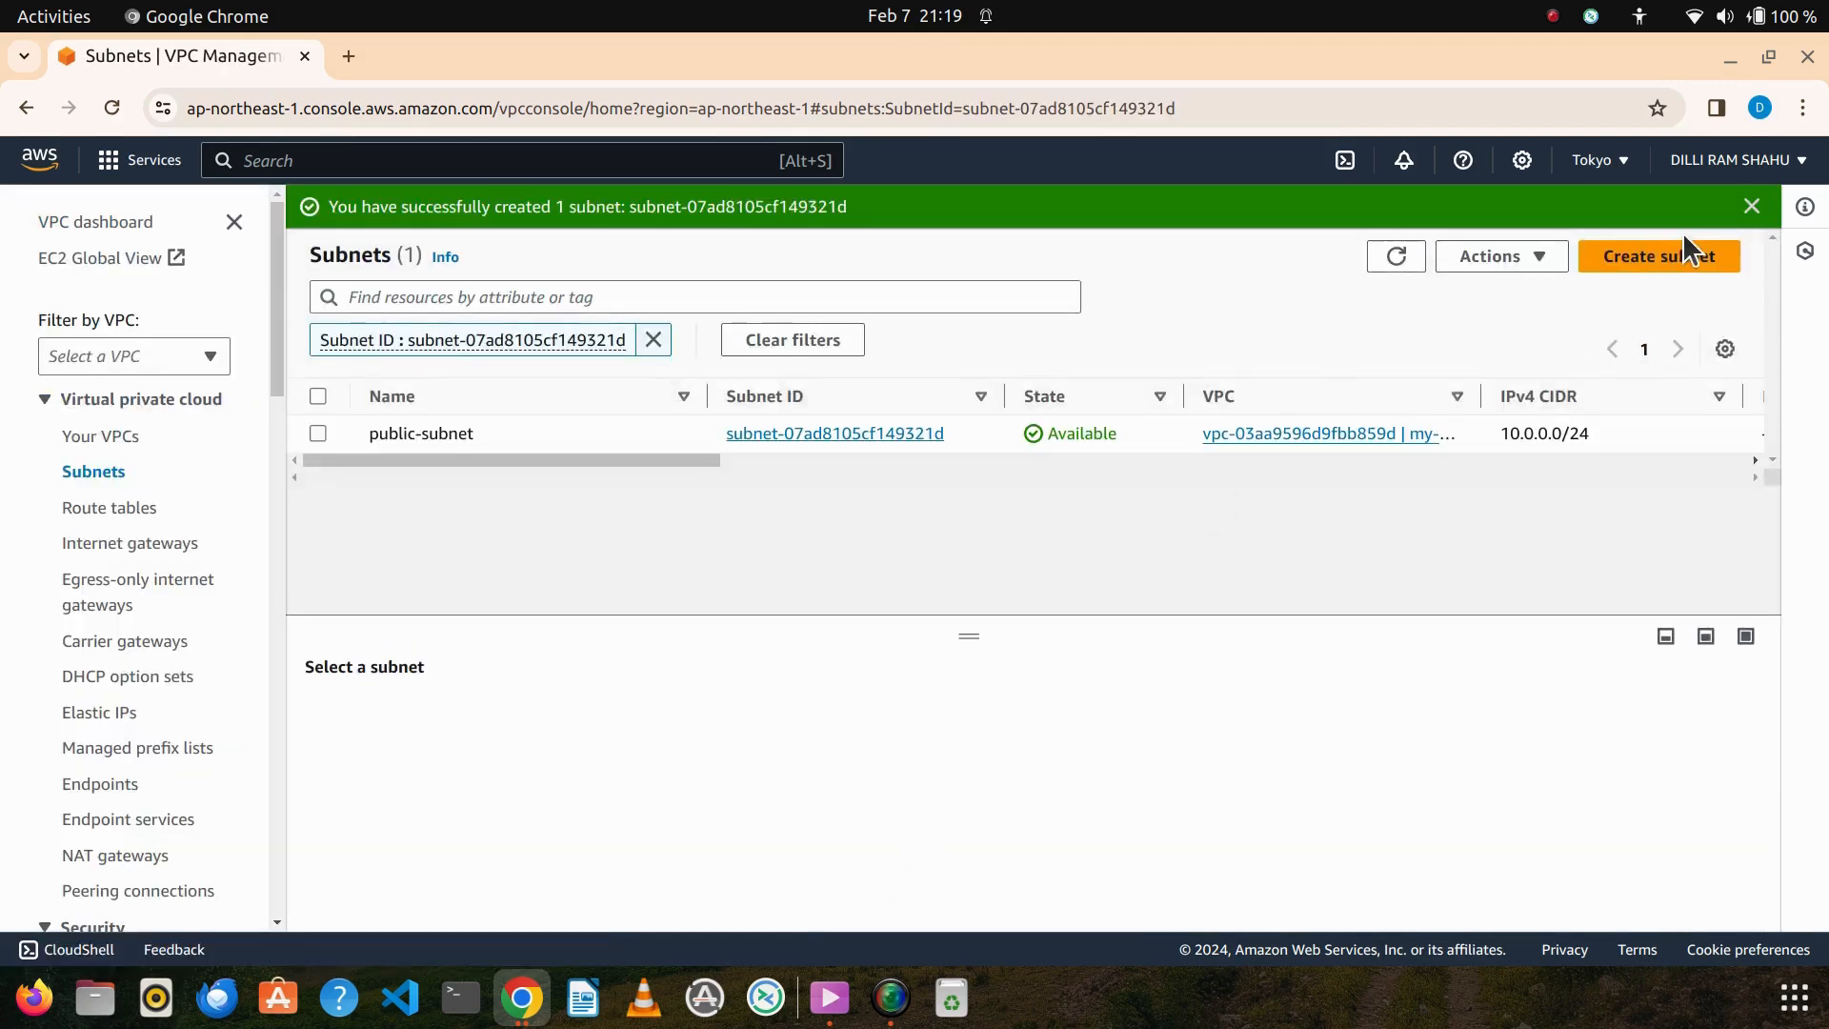
Start creating another subnet in my-vpc and name it private-subnet
left_click(1662, 256)
left_click(431, 440)
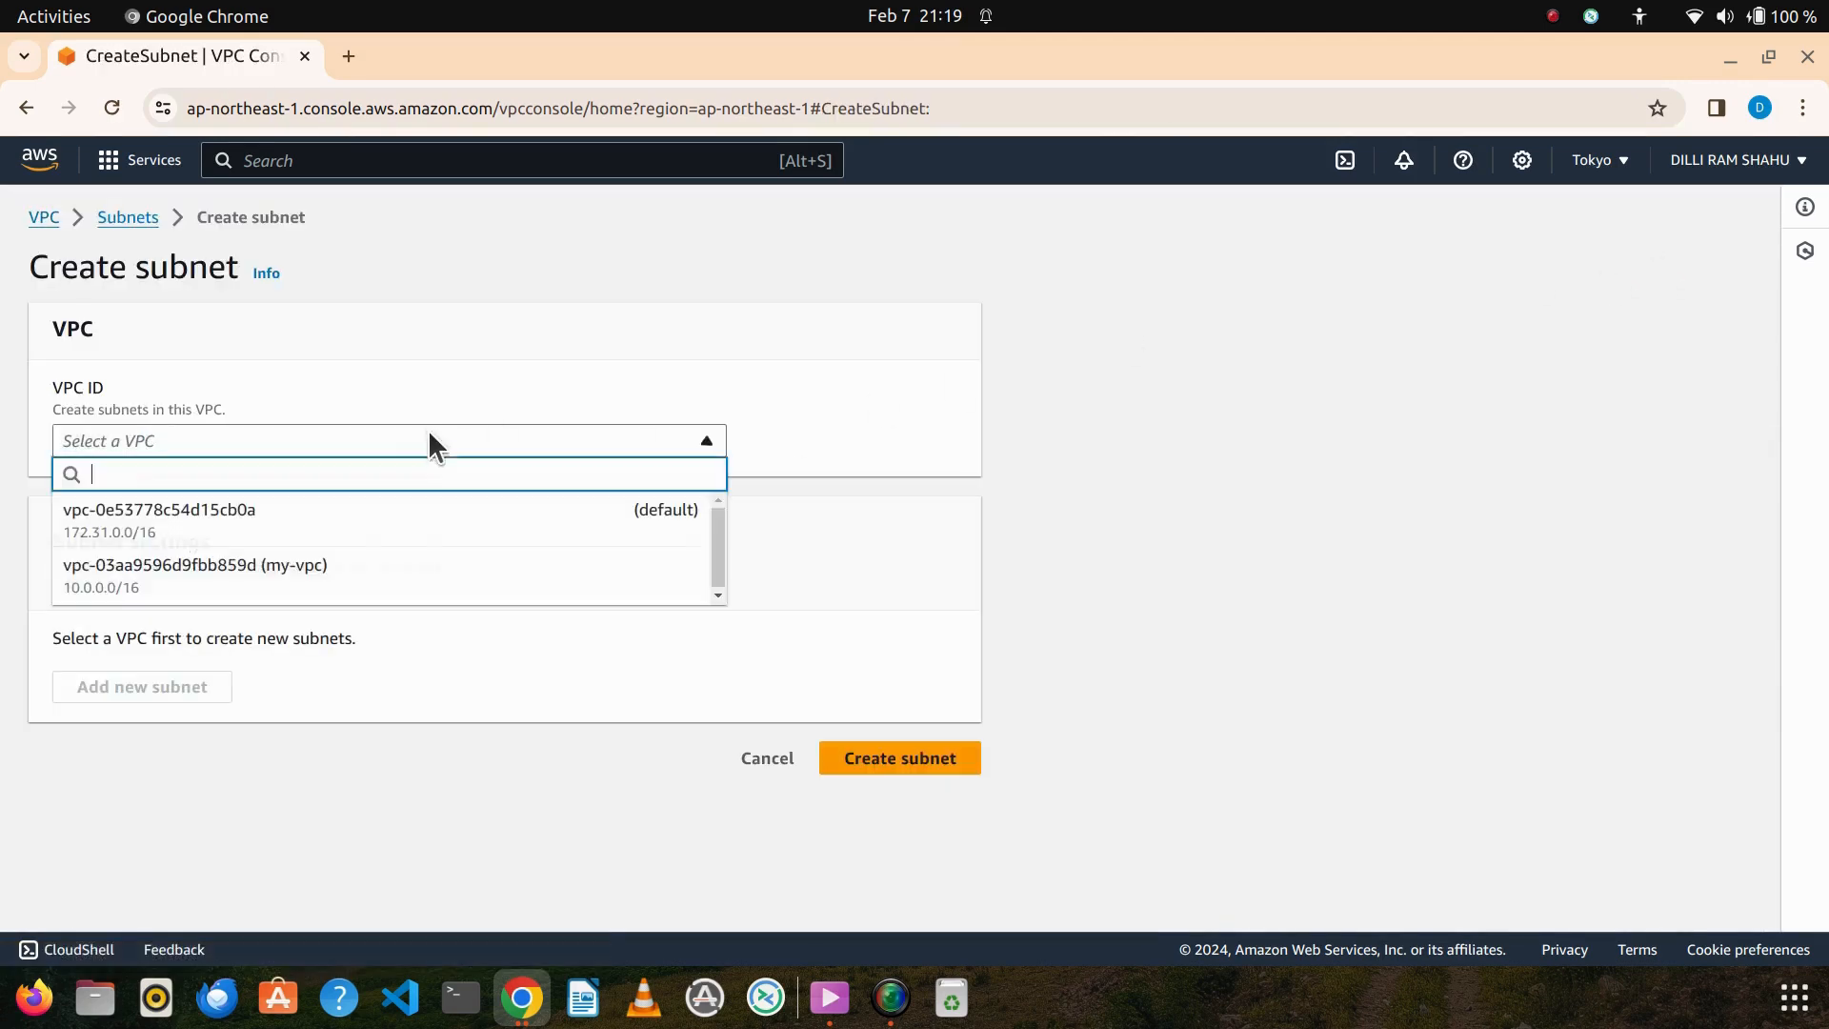
left_click(351, 565)
scroll(294, 610, "down", 5)
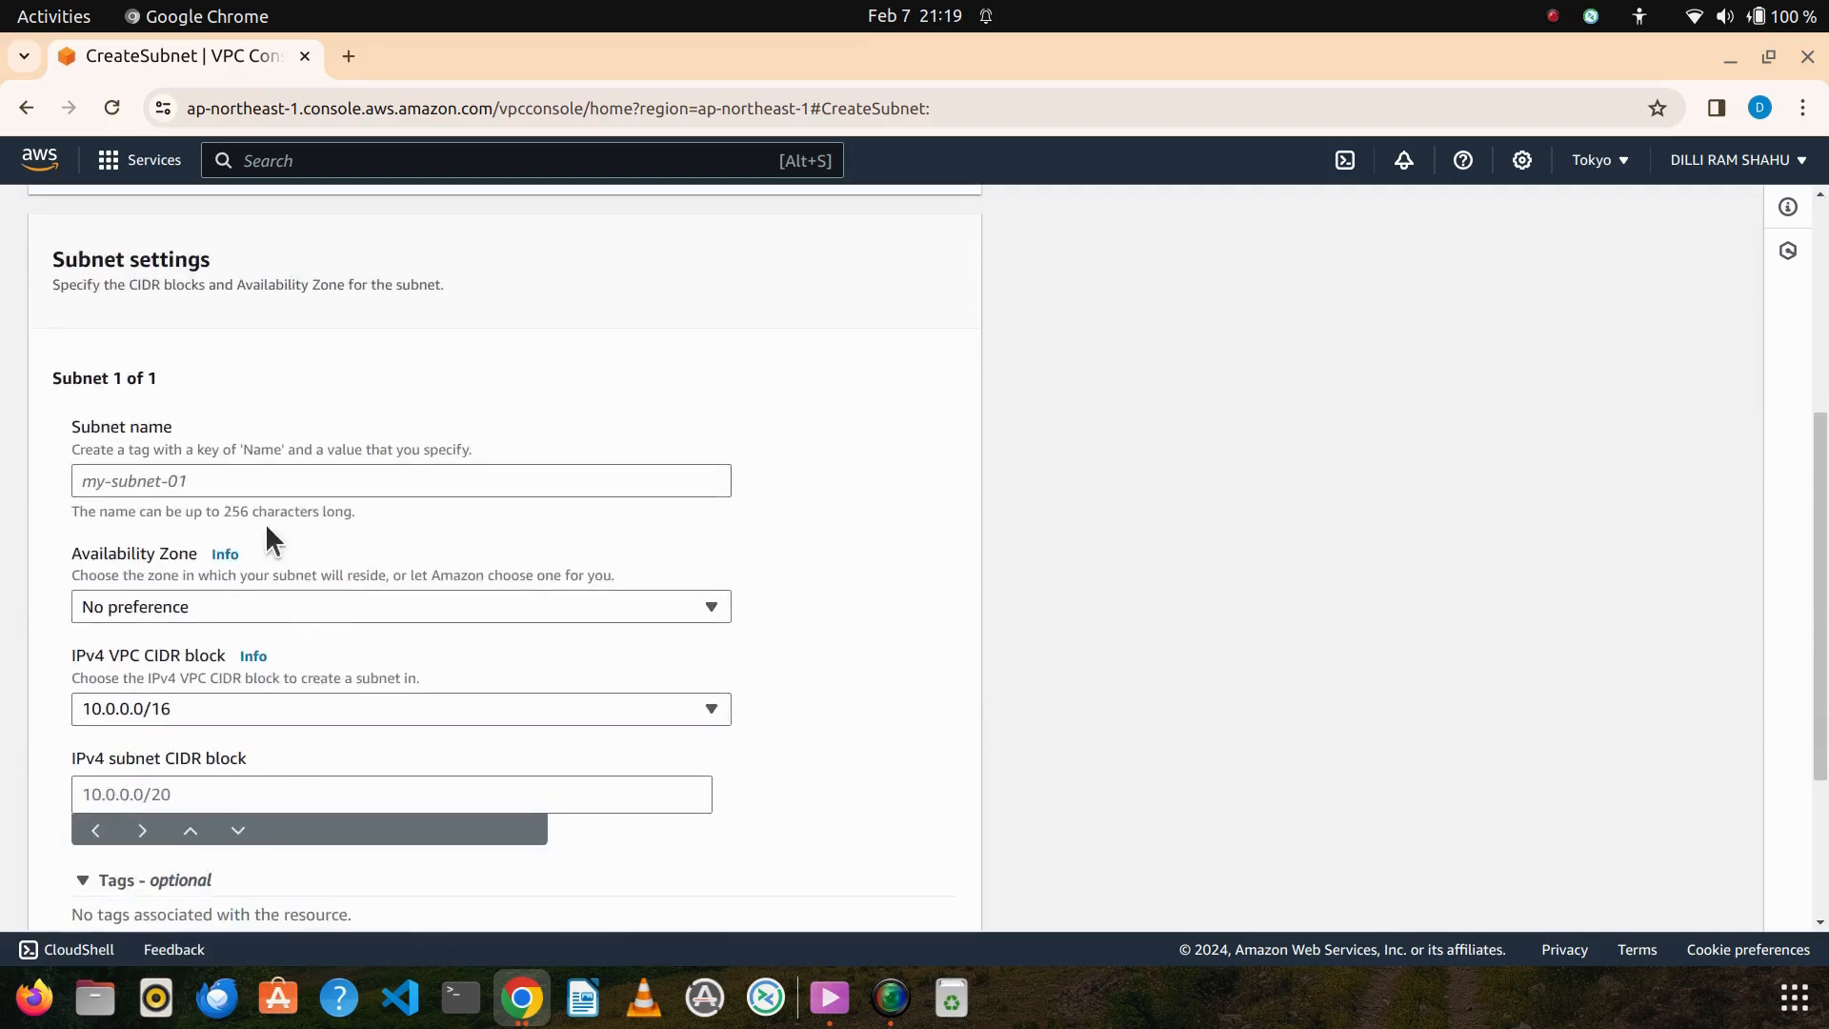
left_click(263, 476)
type("pri")
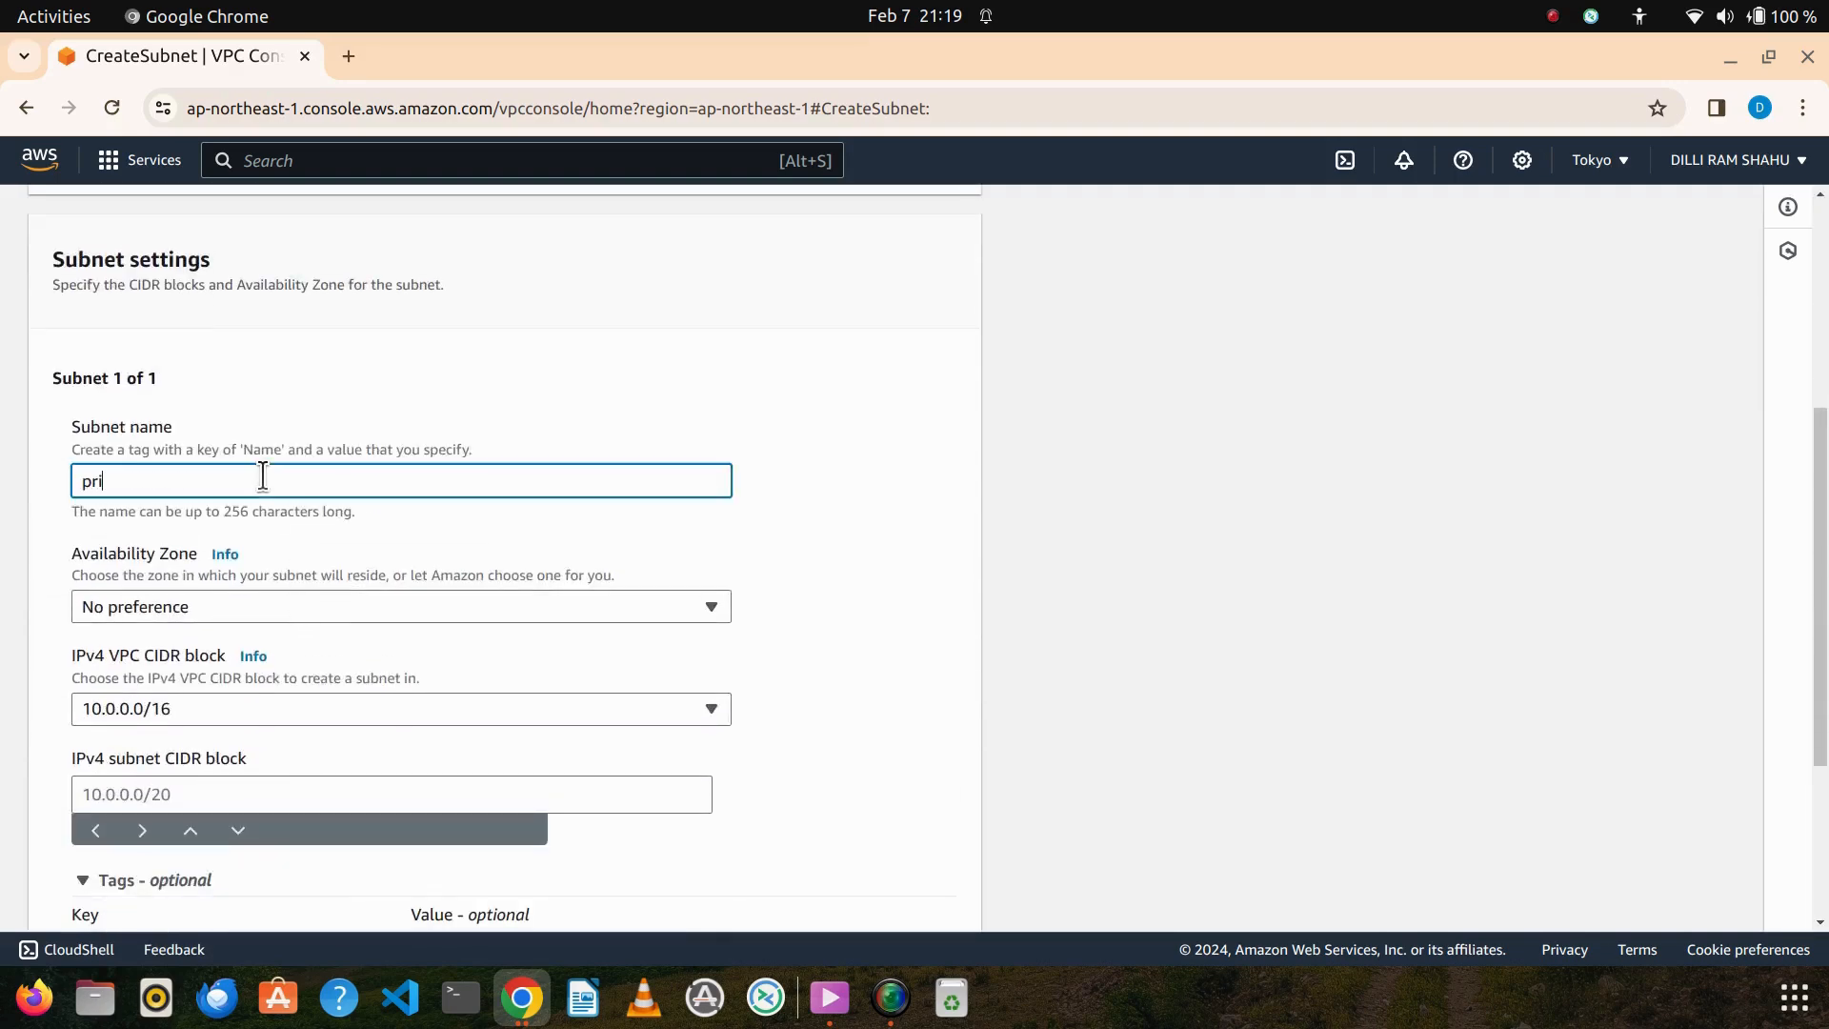
type("vate-subnet")
Set the private subnet's IPv4 CIDR block to 10.0.1.0/24 and create the subnet
scroll(293, 665, "down", 3)
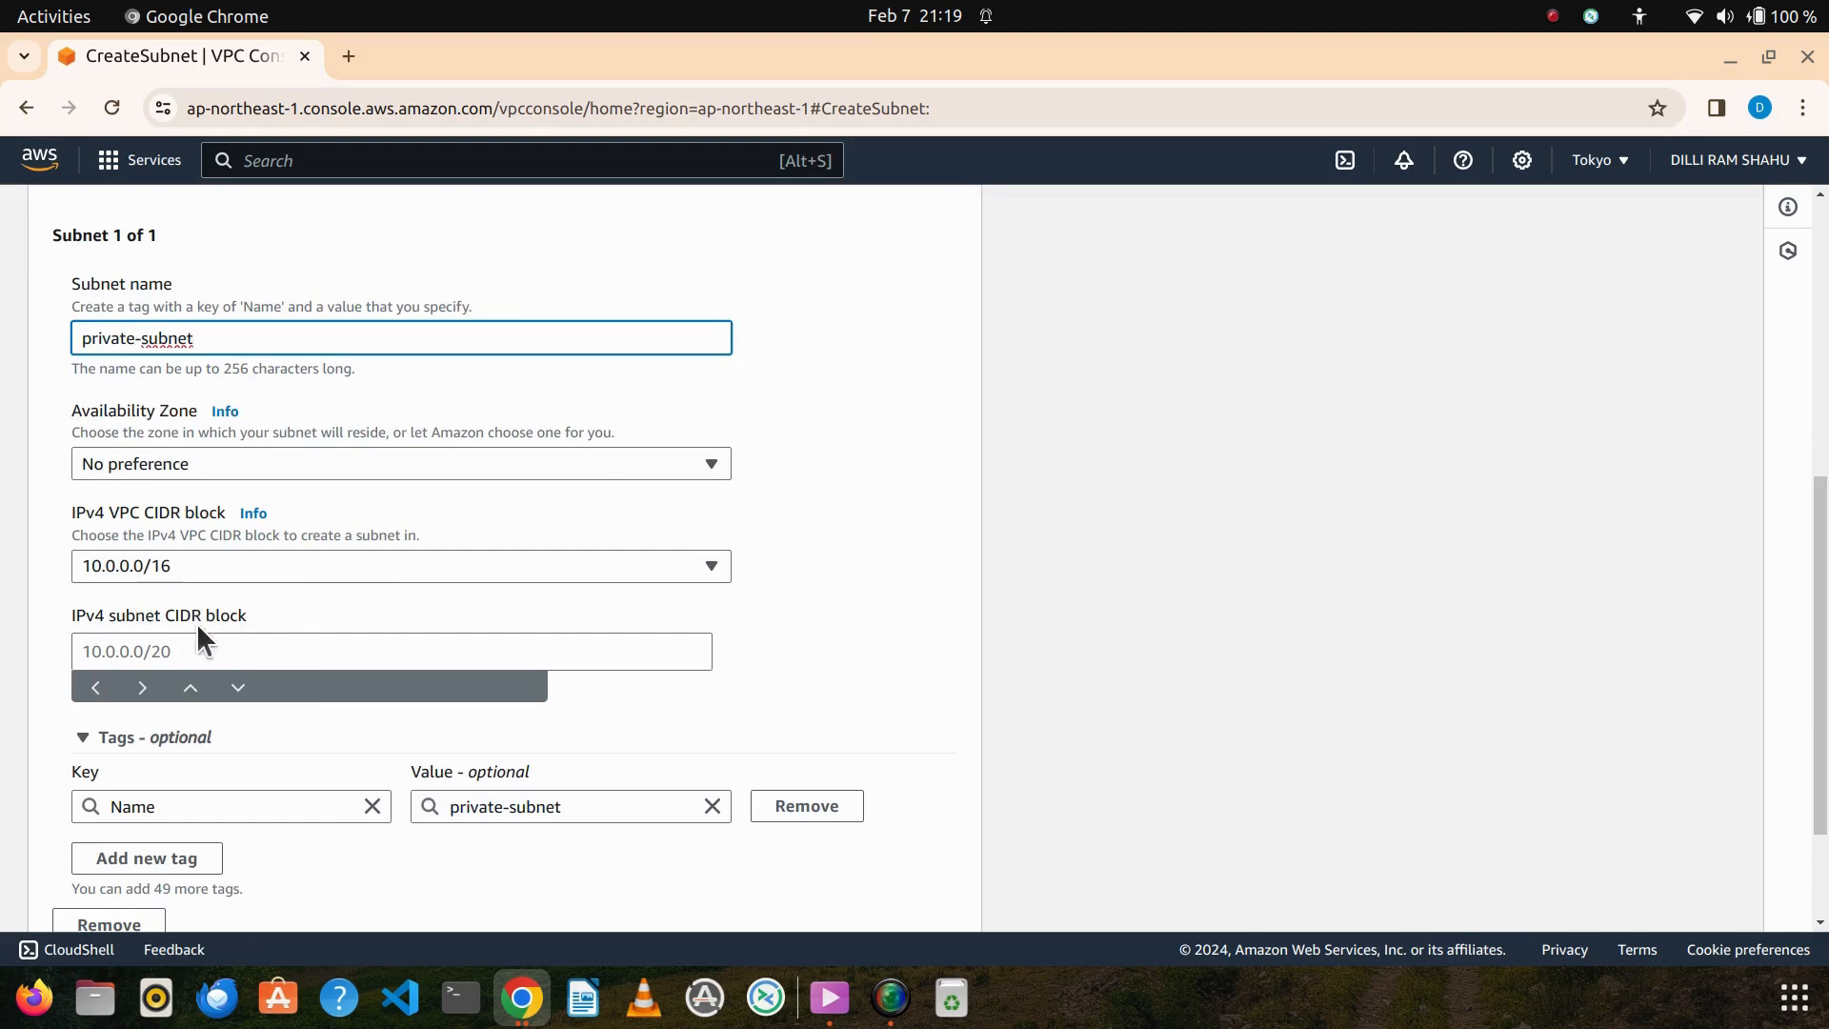
left_click(195, 648)
type("10")
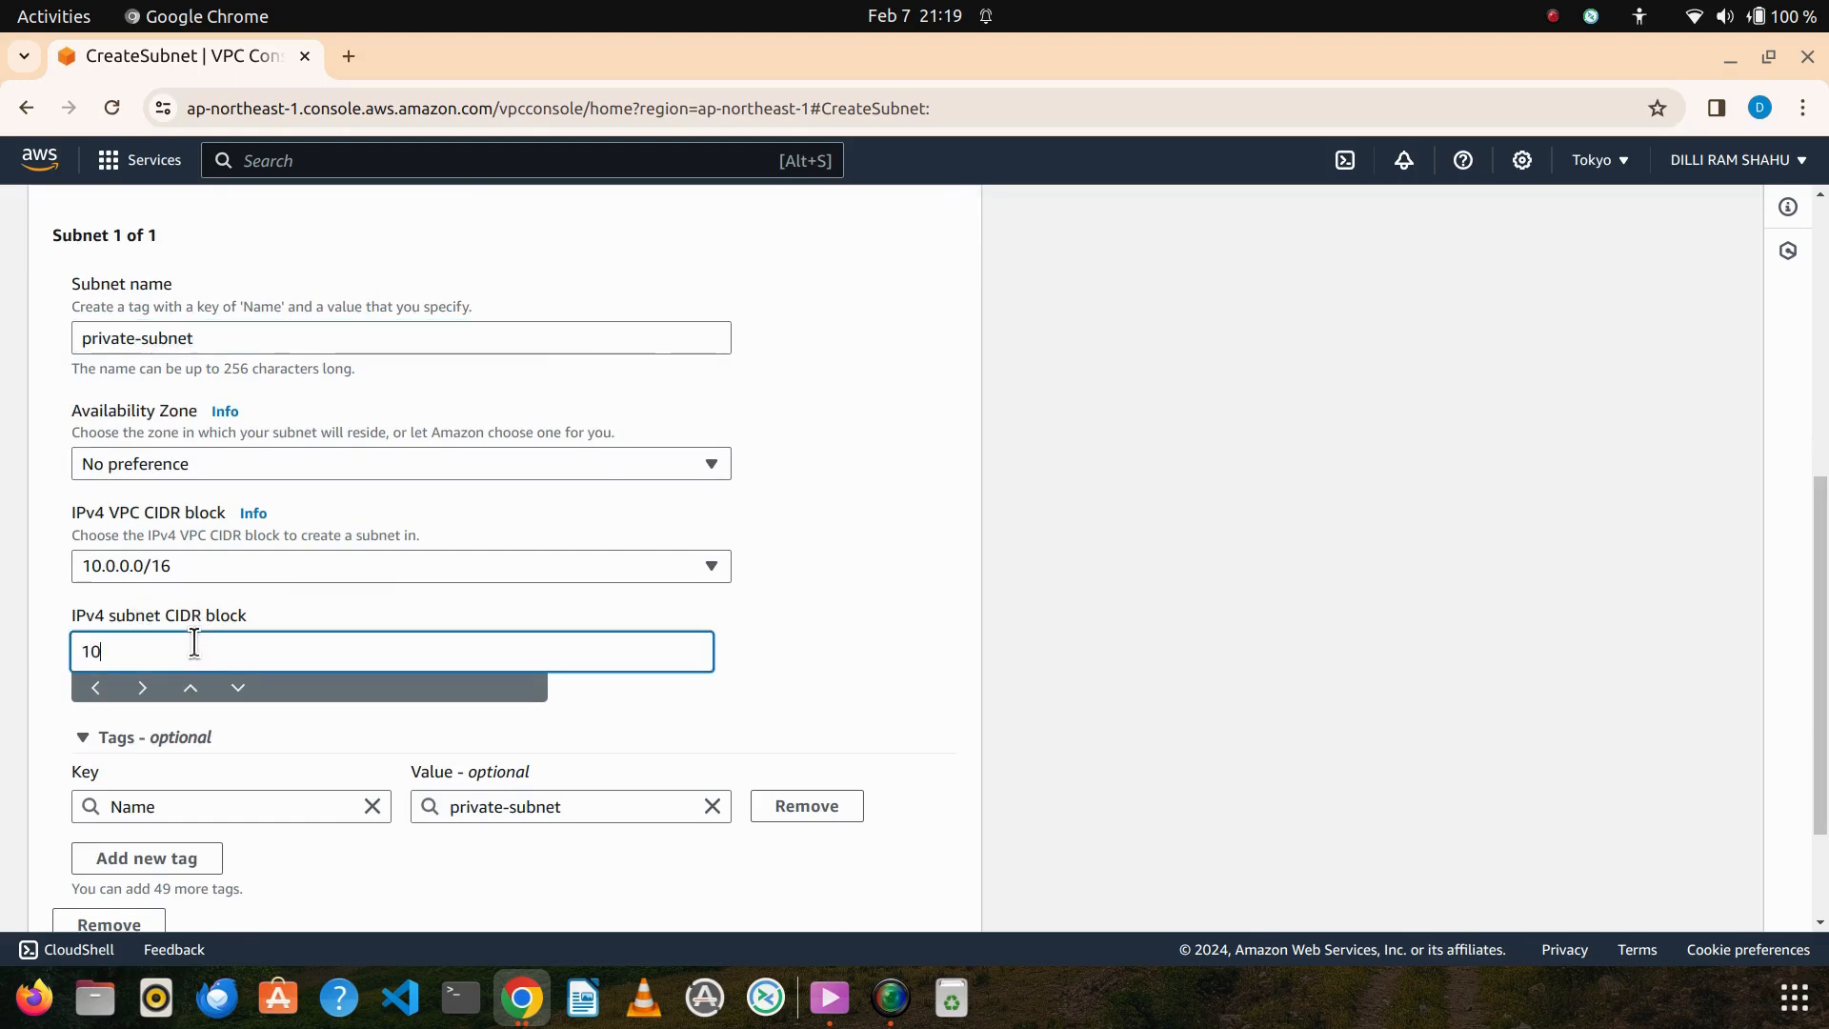
type(".0")
key("BackSpace")
type("/24")
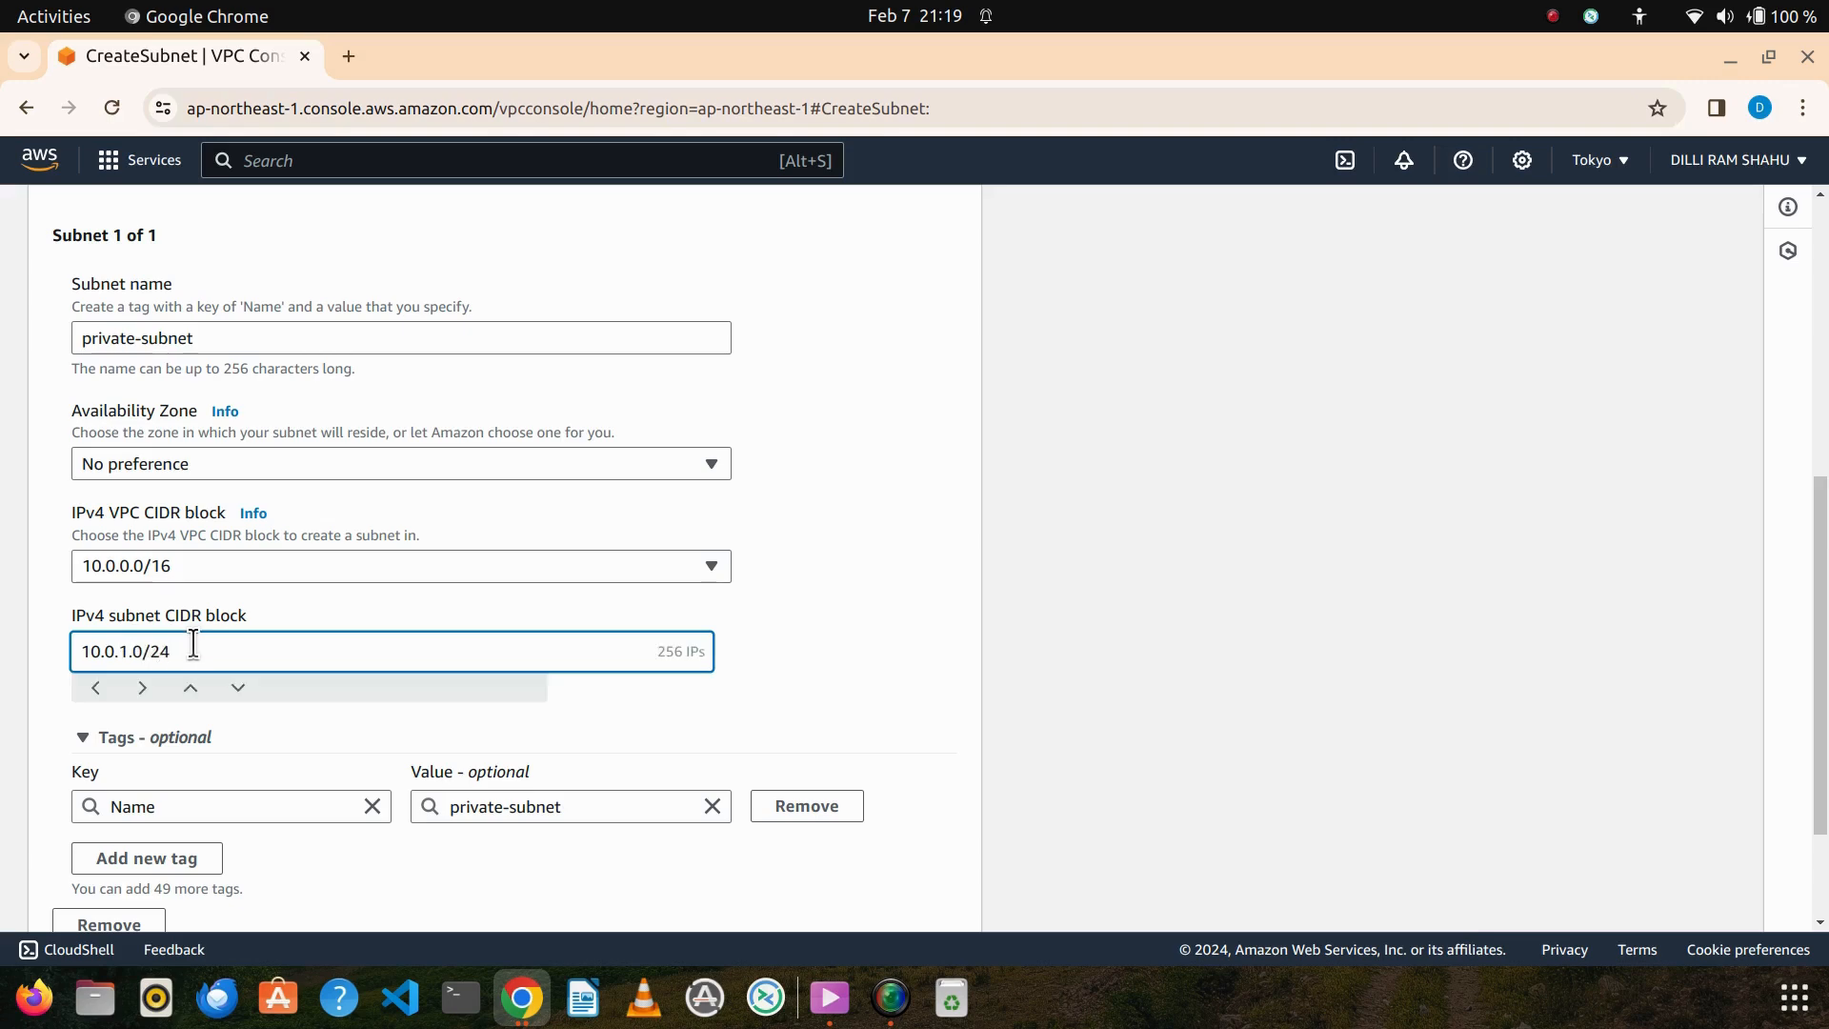
scroll(498, 591, "down", 2)
left_click(890, 897)
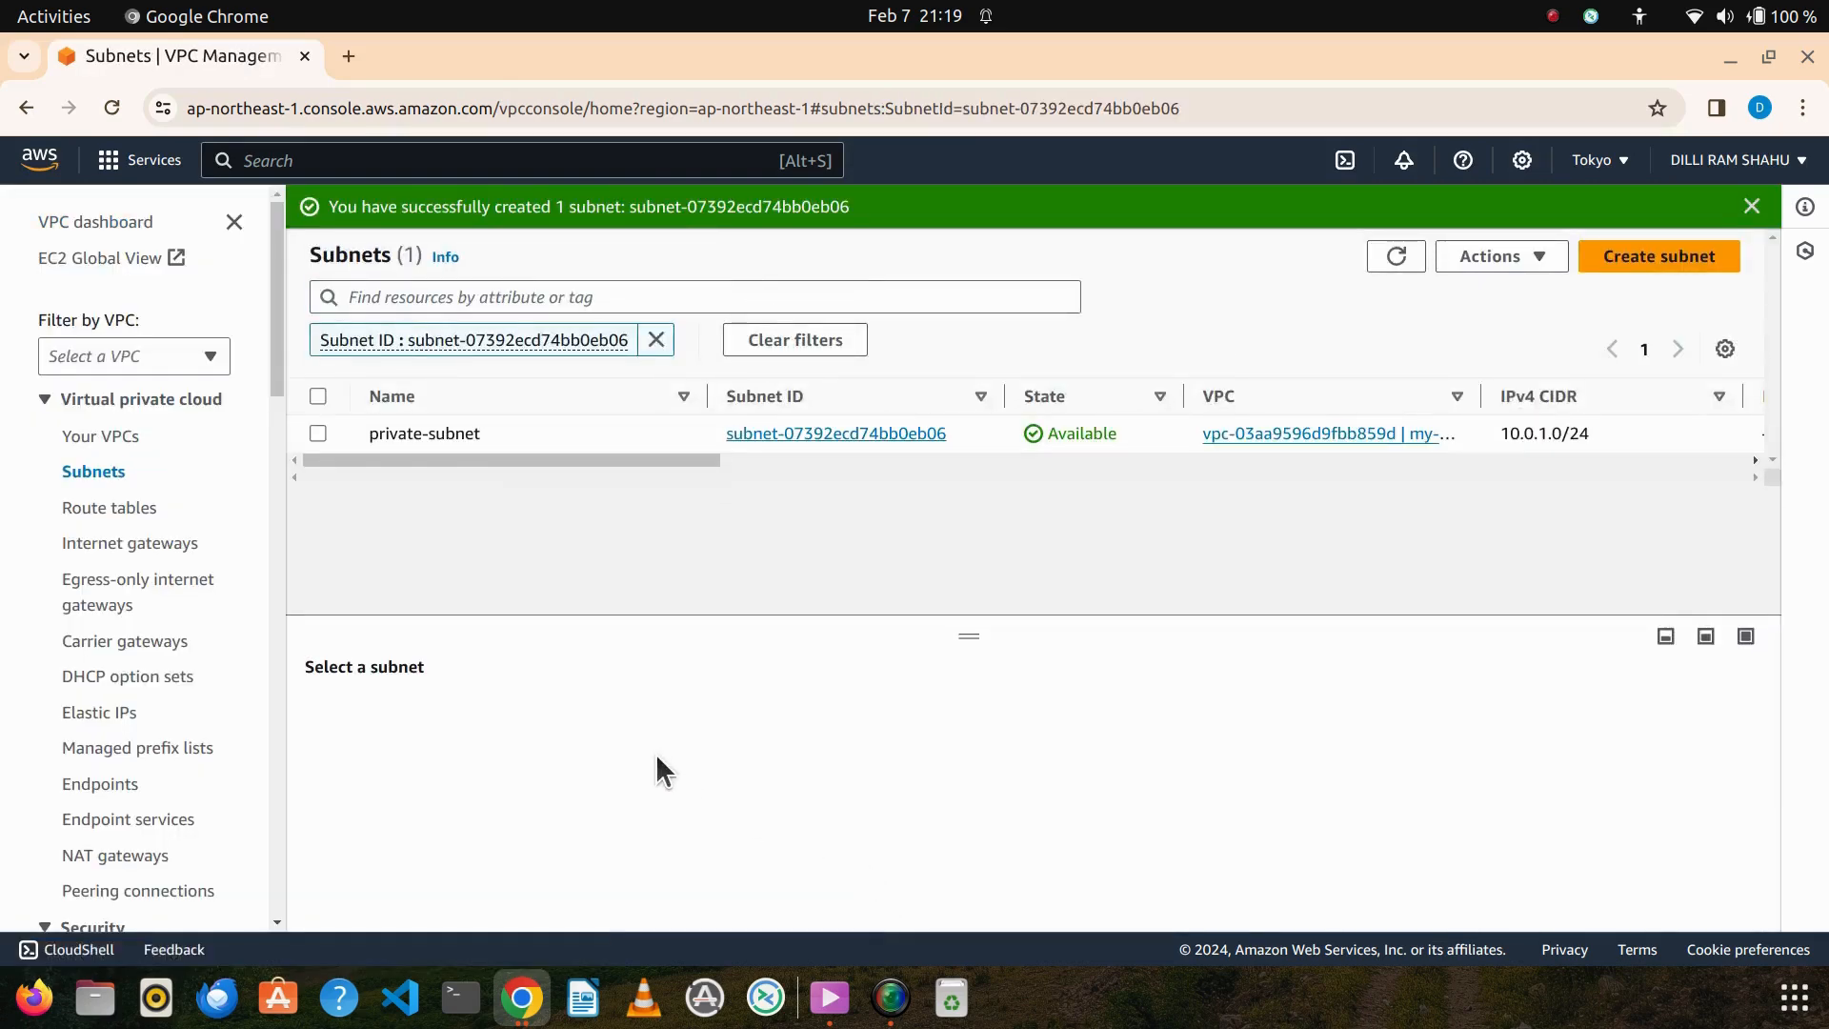
Create an internet gateway with the name tag igw-vpc
left_click(144, 551)
left_click(1533, 217)
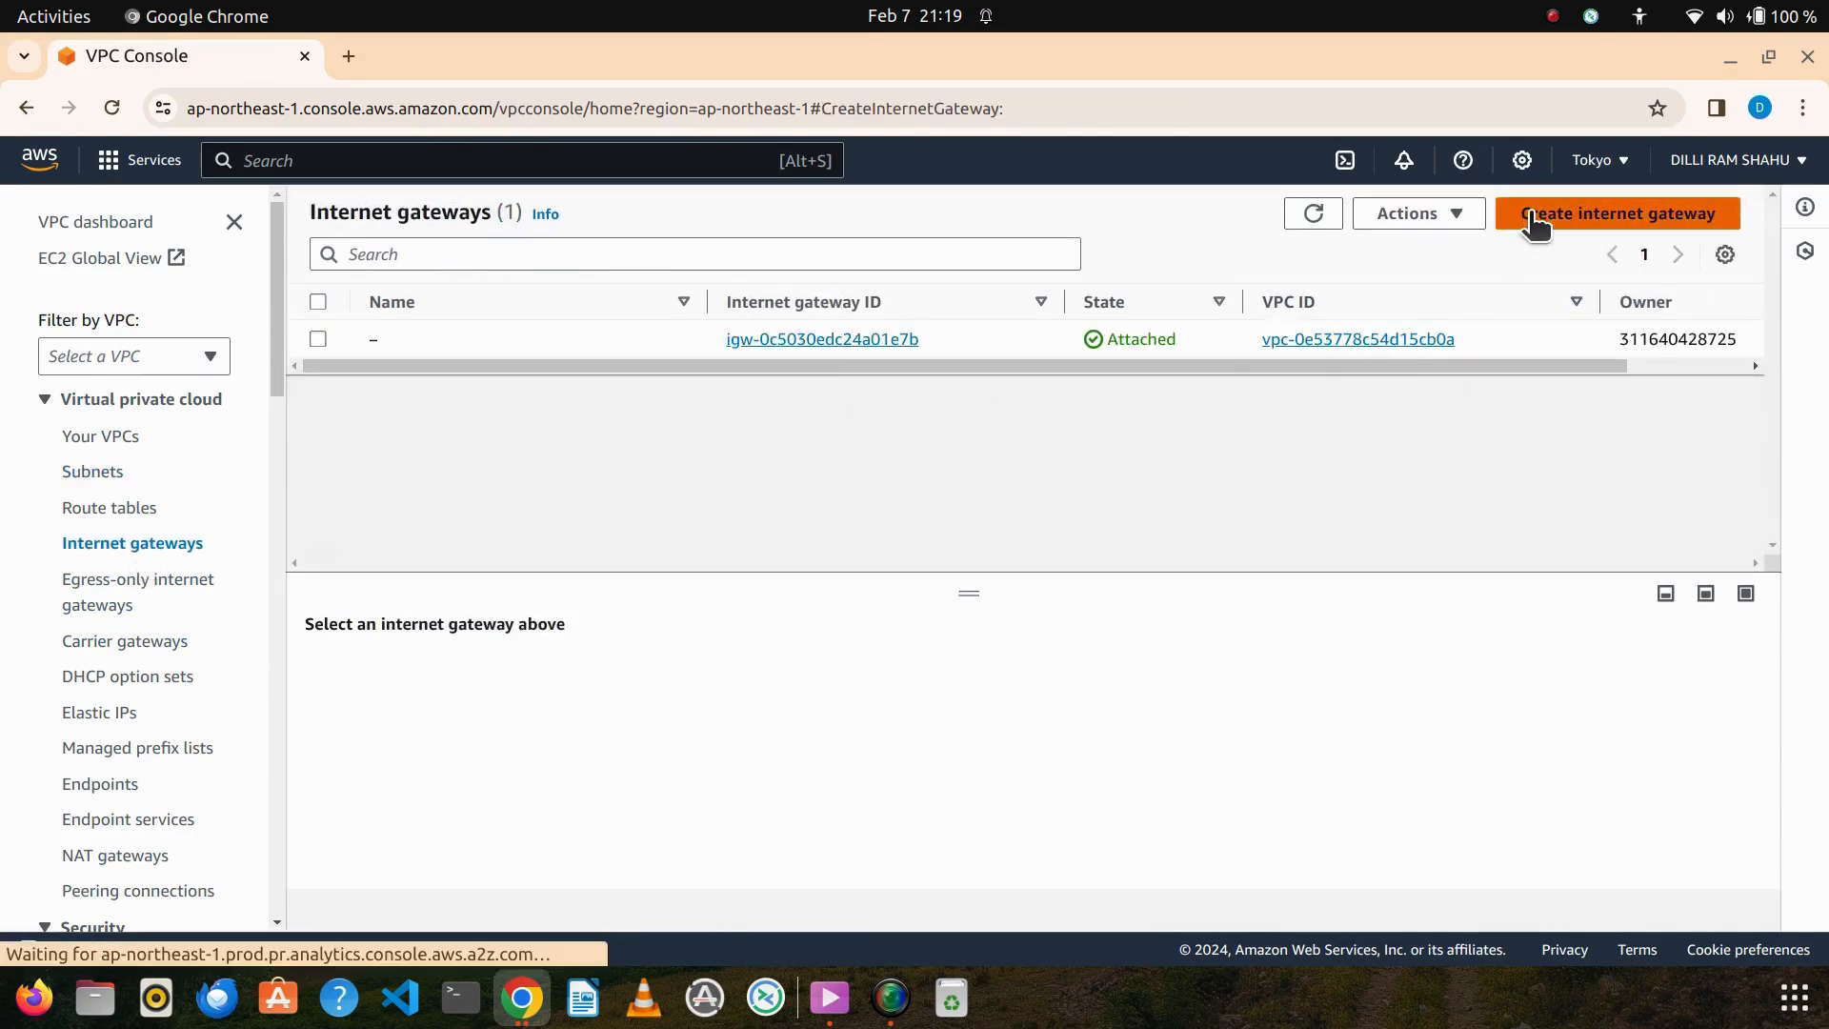
left_click(399, 496)
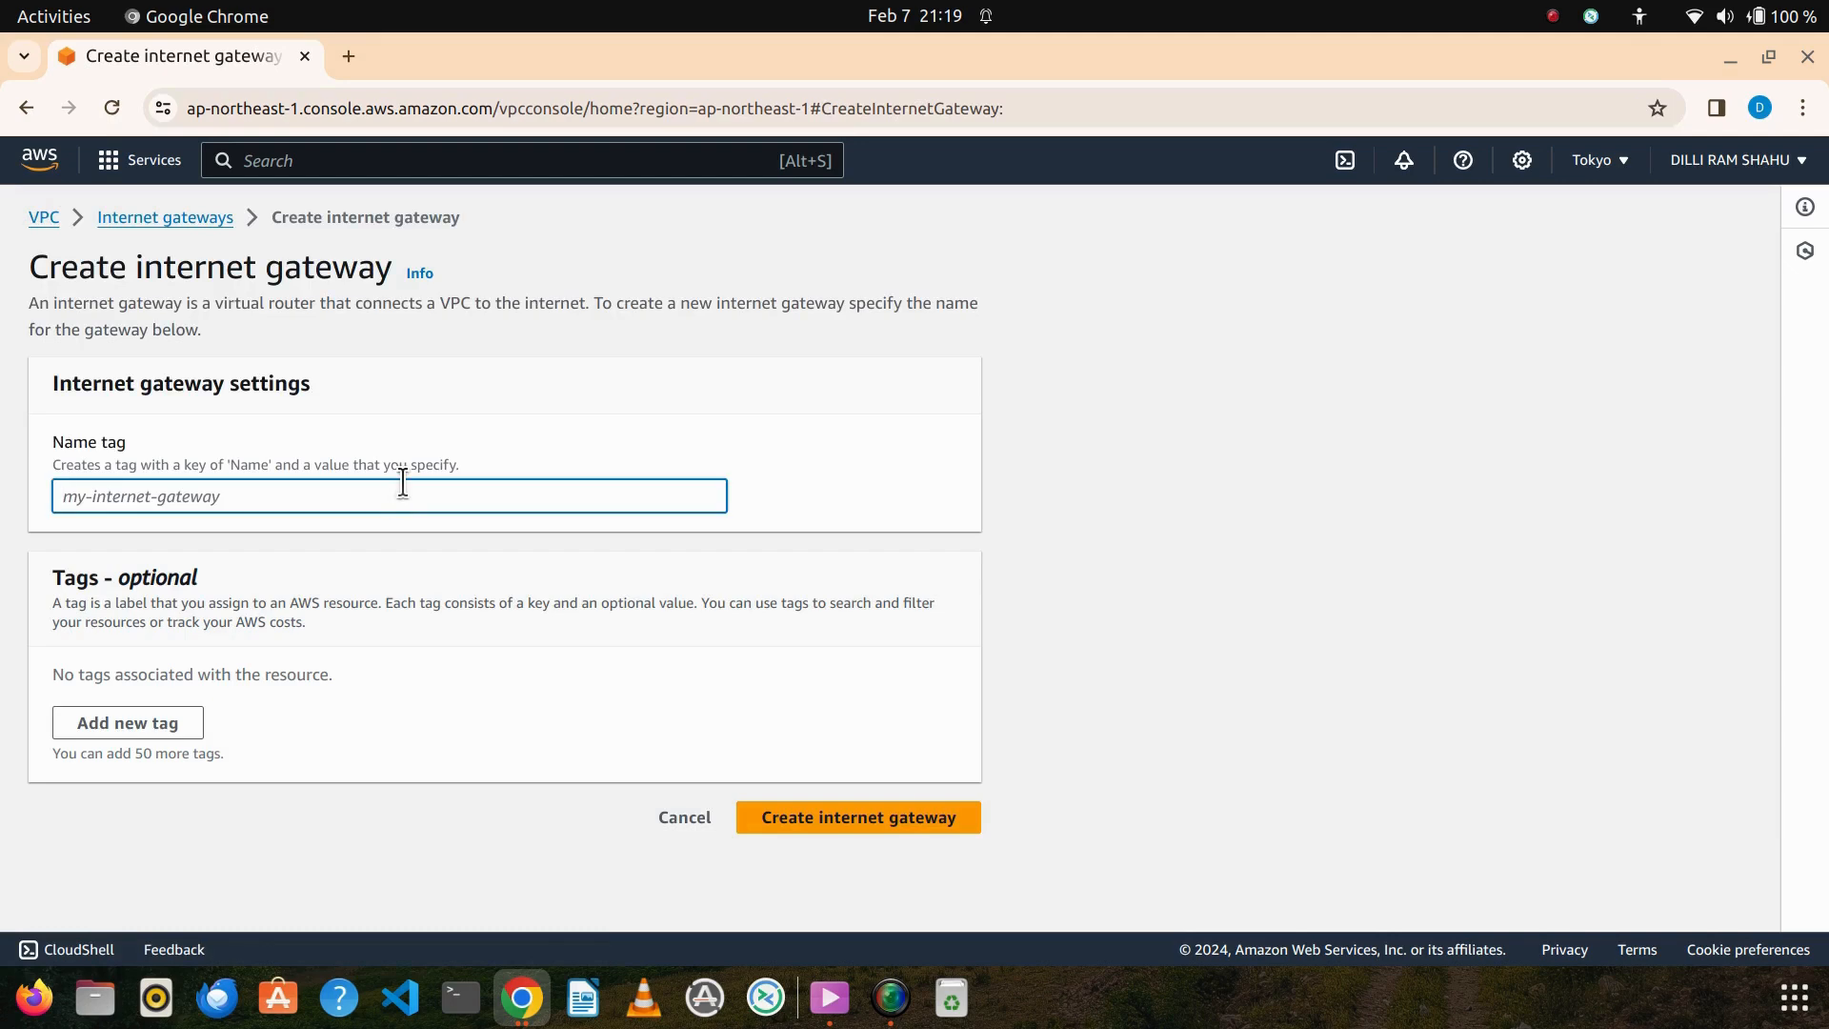
type("igw-")
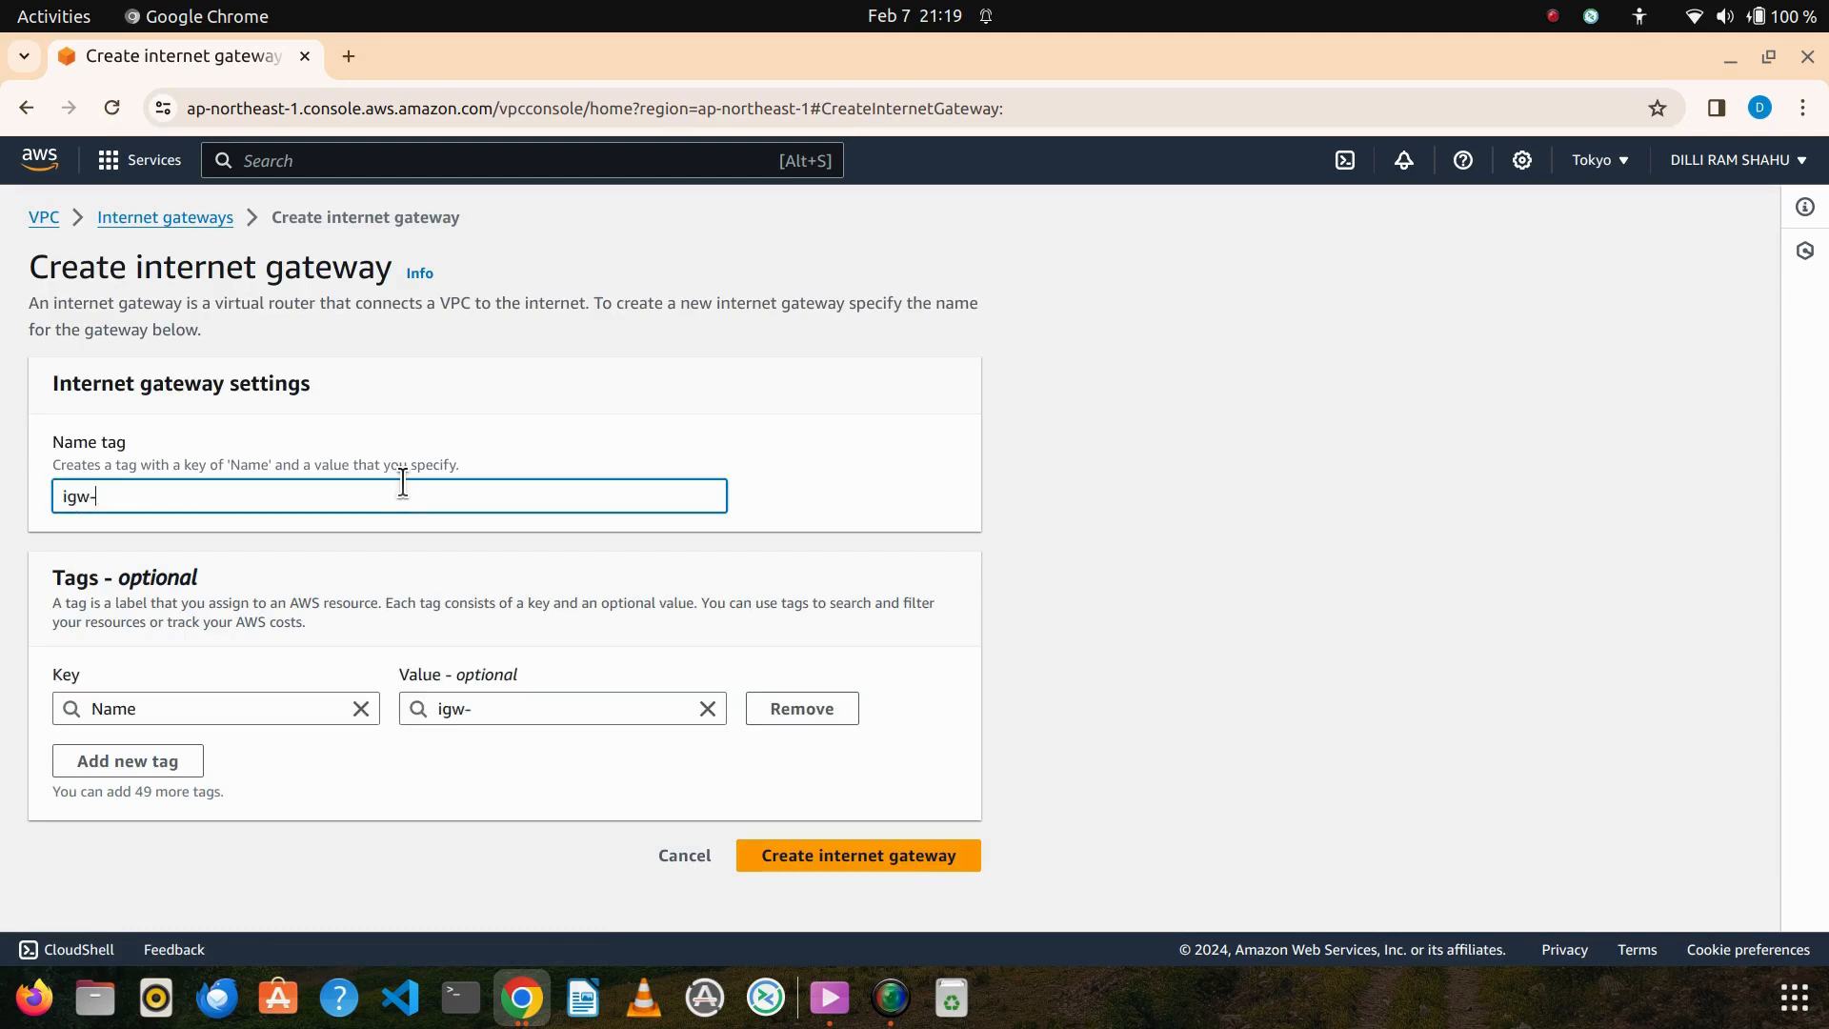
type("vpc")
left_click(872, 857)
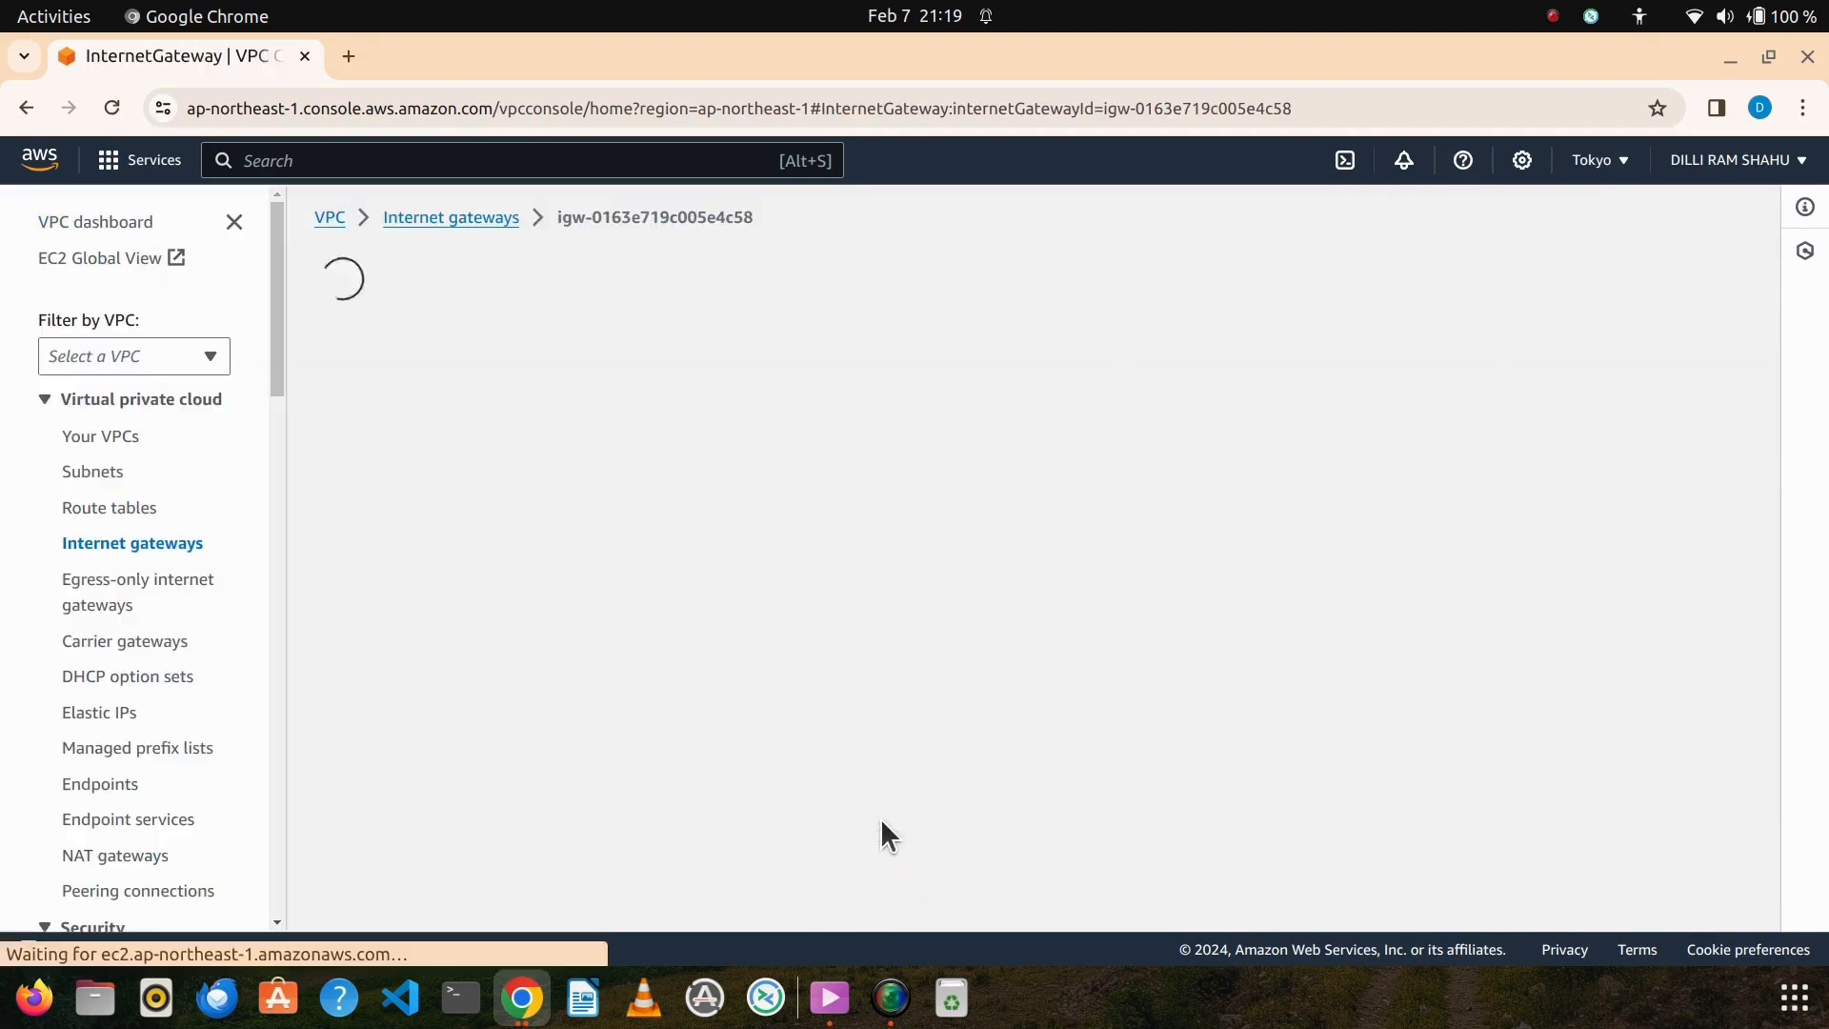
Attach the igw-vpc internet gateway to my-vpc and check its entry in the internet gateway list
left_click(181, 543)
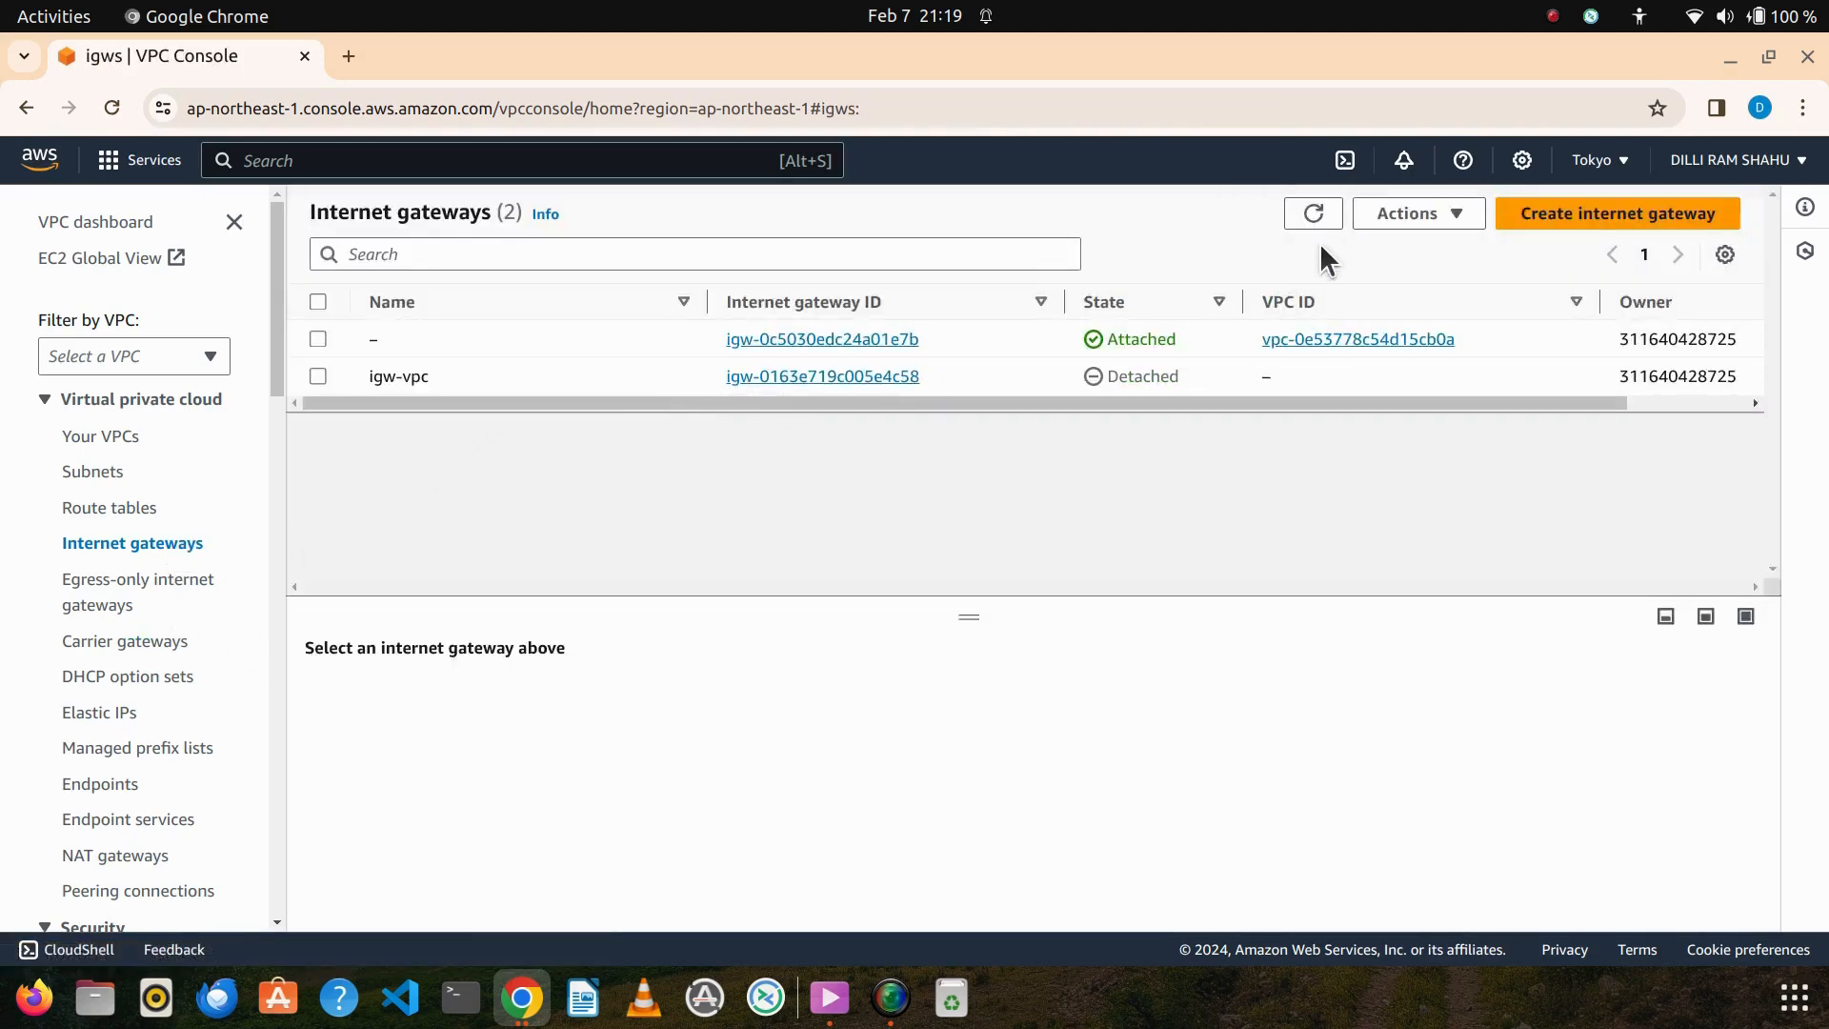
left_click(1314, 213)
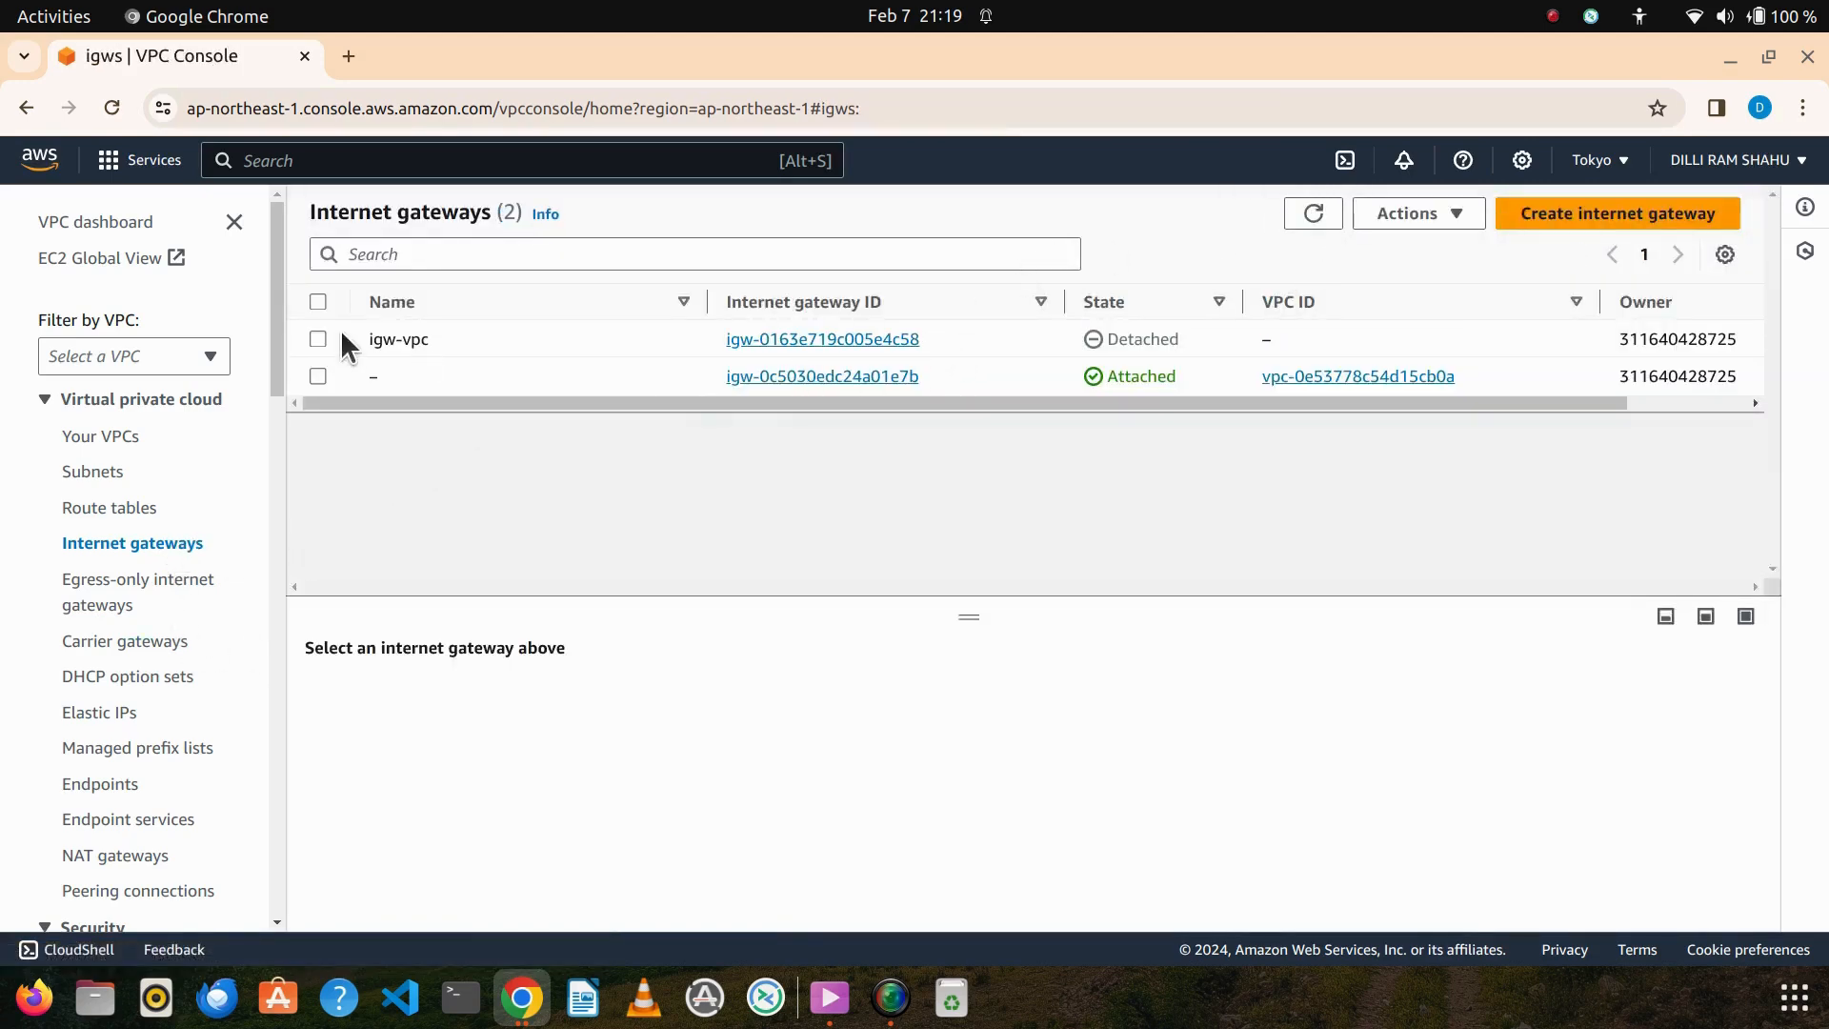
left_click(317, 339)
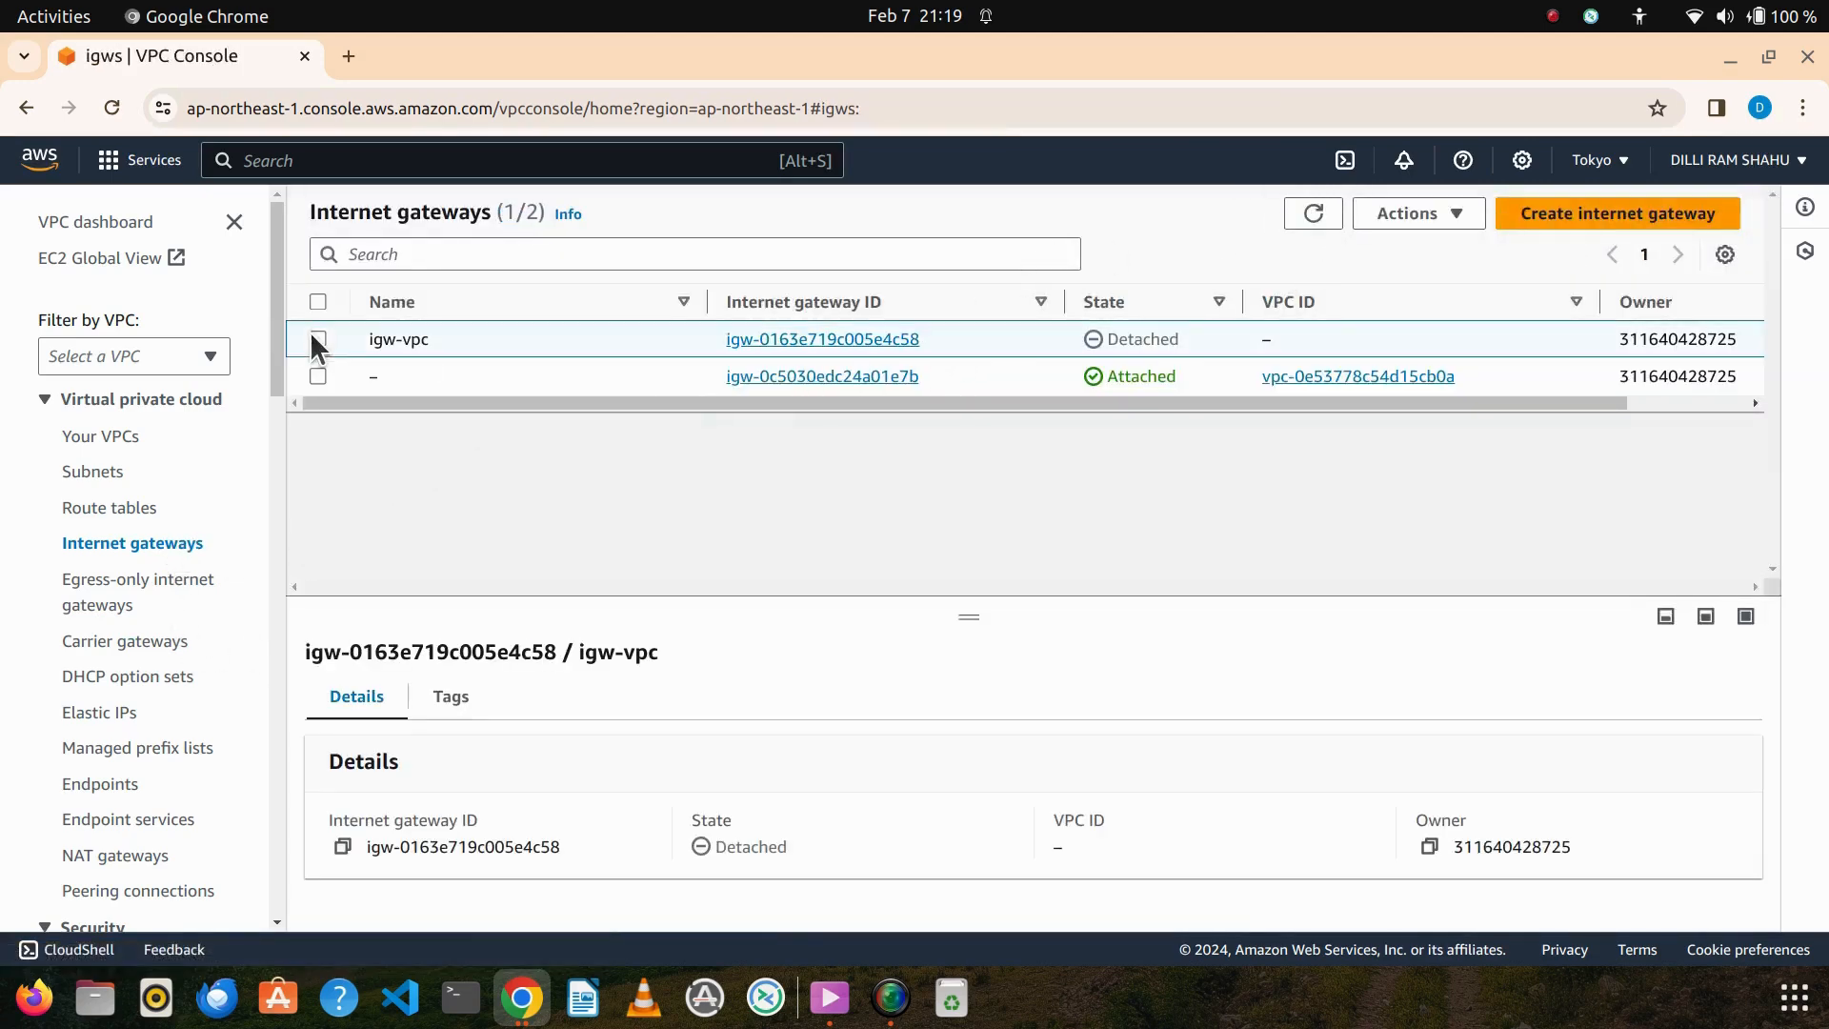
left_click(1449, 215)
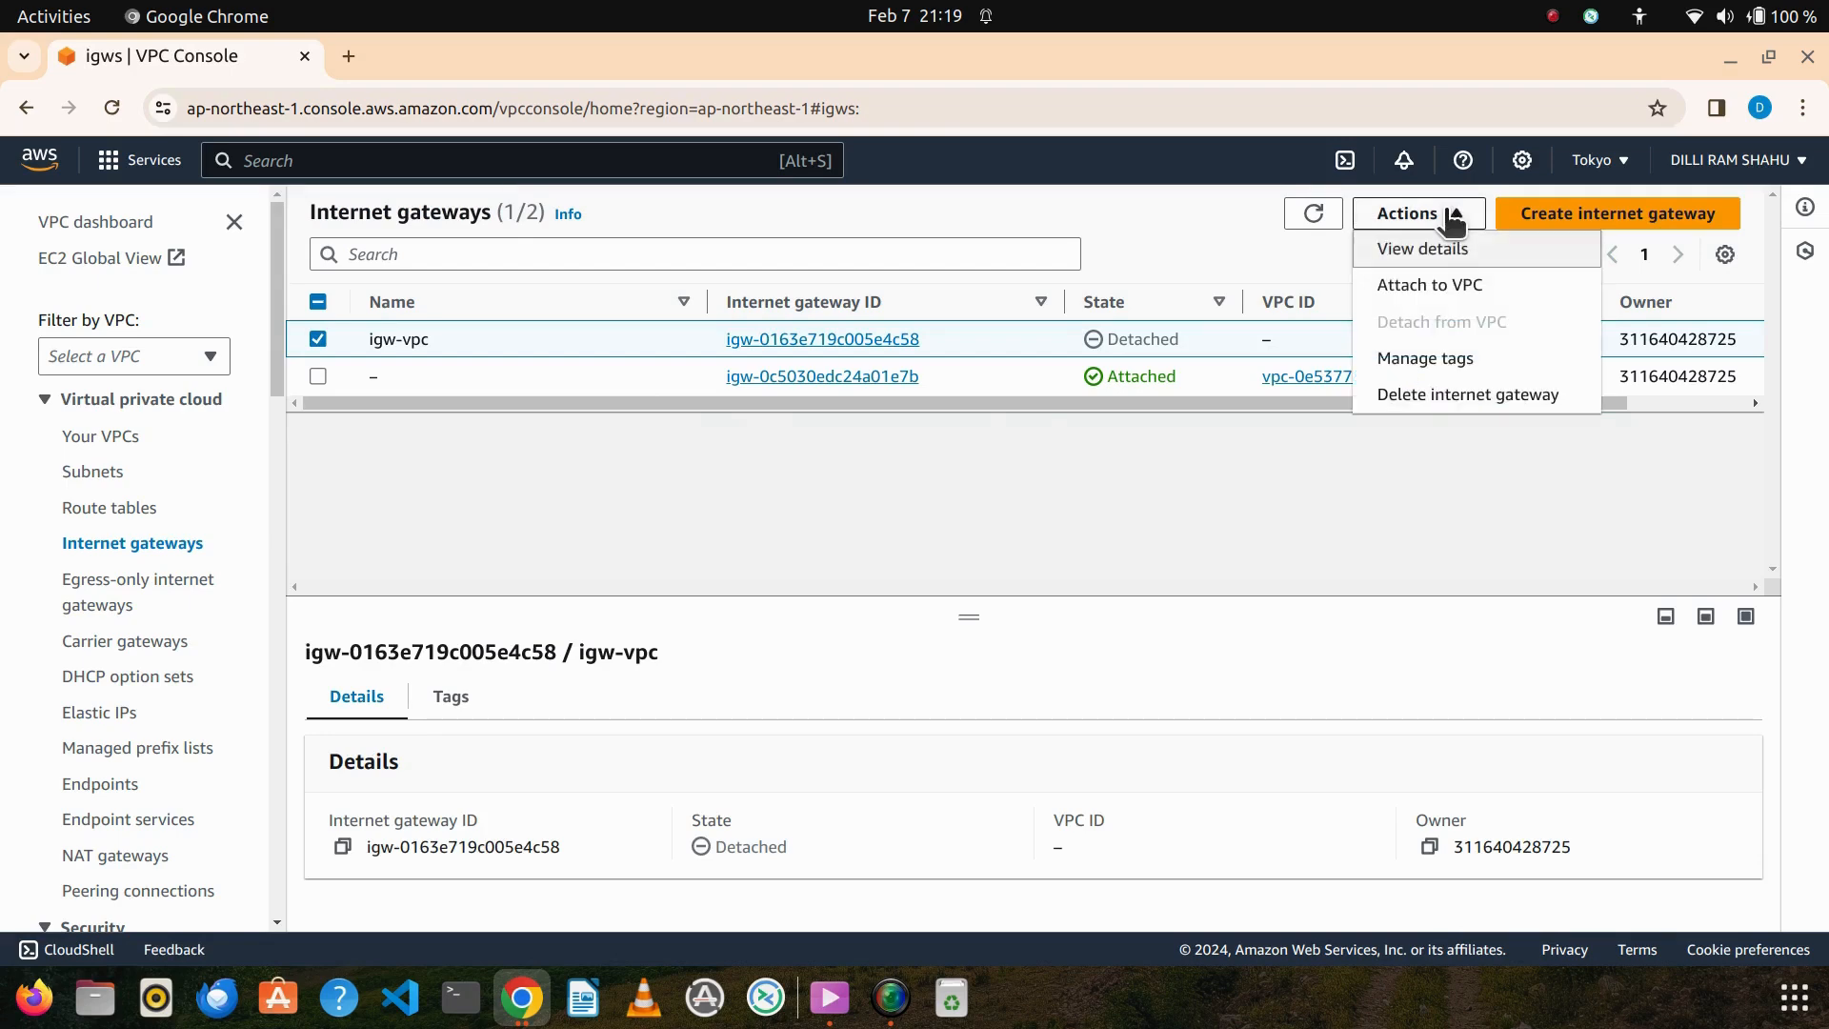
left_click(1462, 286)
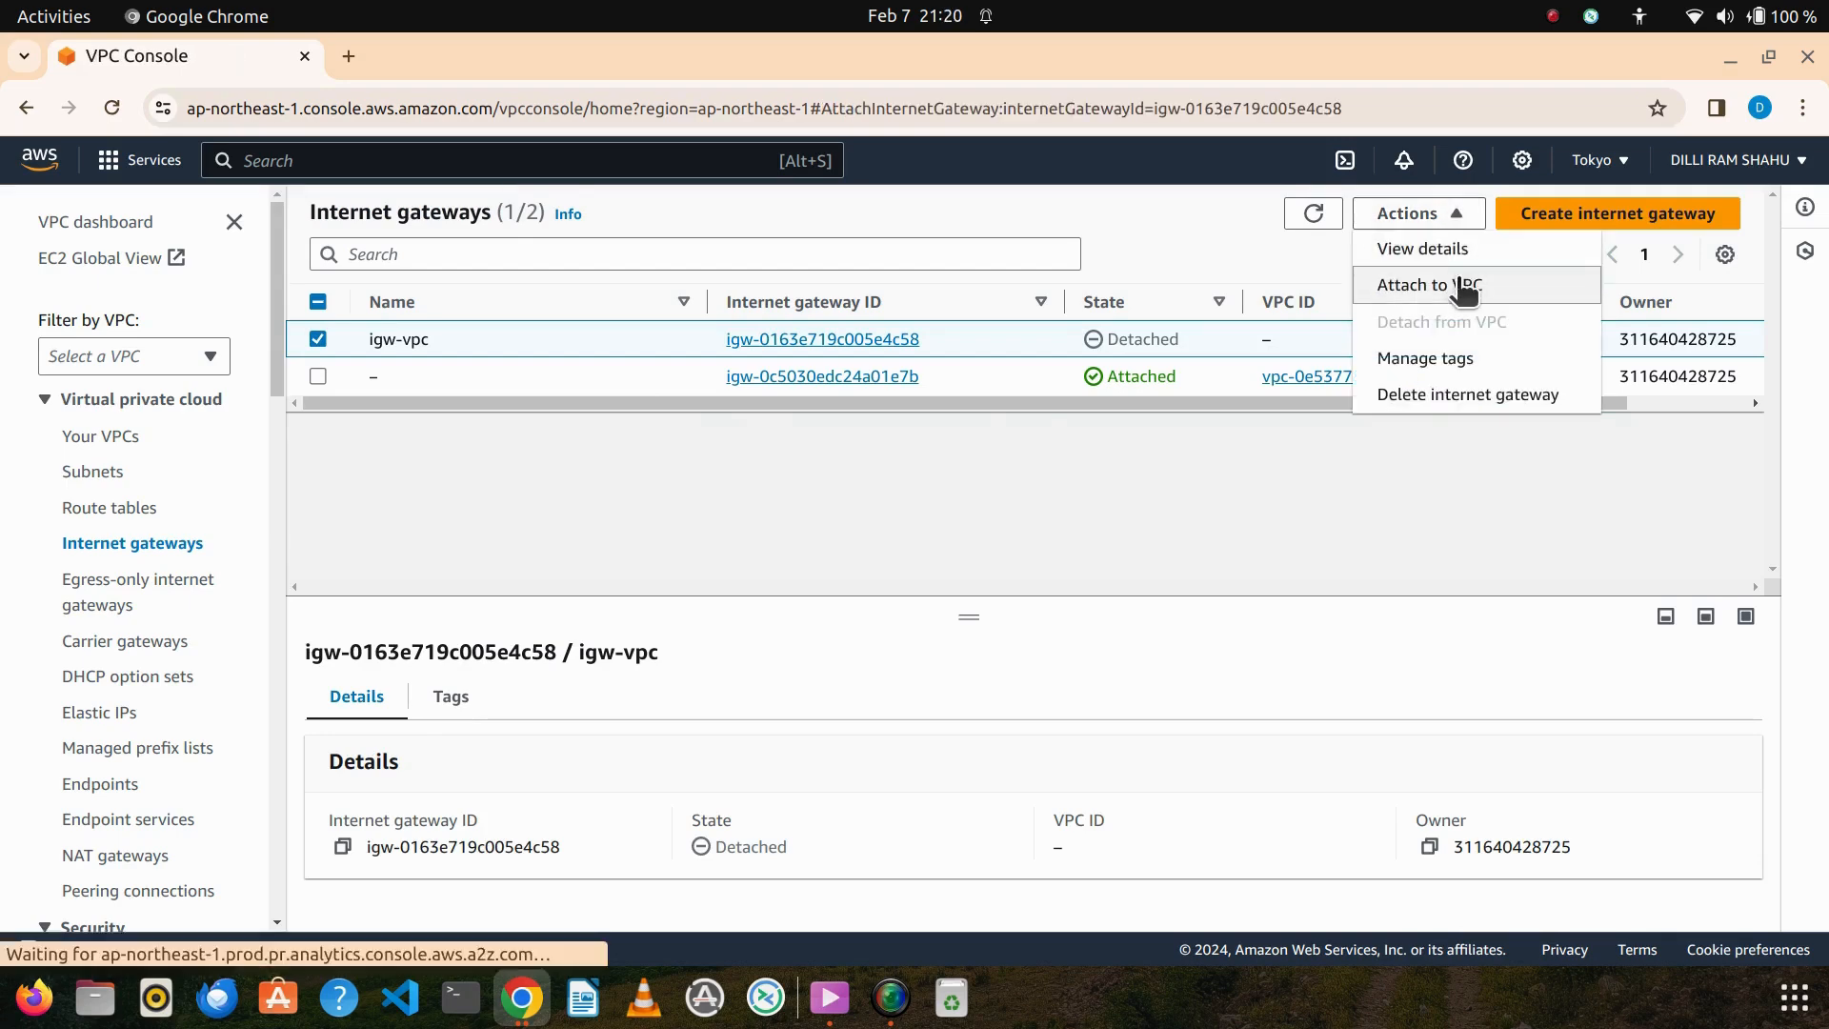
left_click(608, 458)
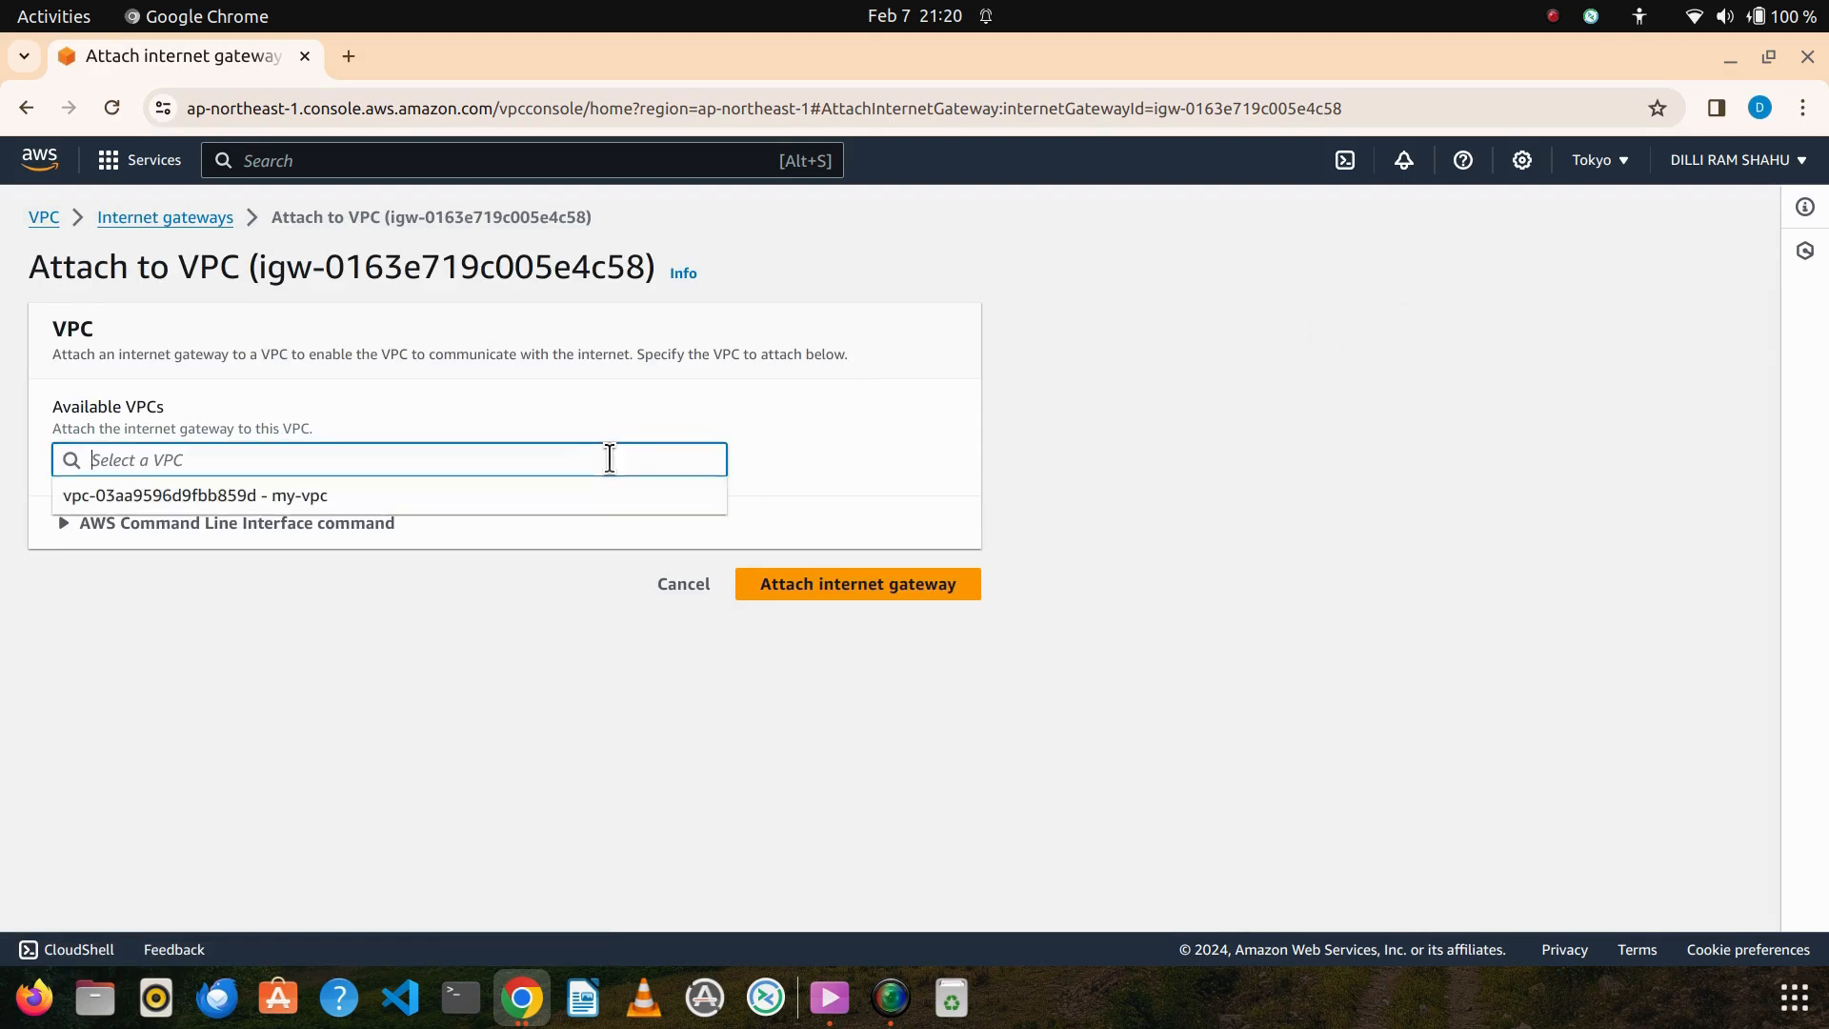
left_click(425, 498)
left_click(805, 577)
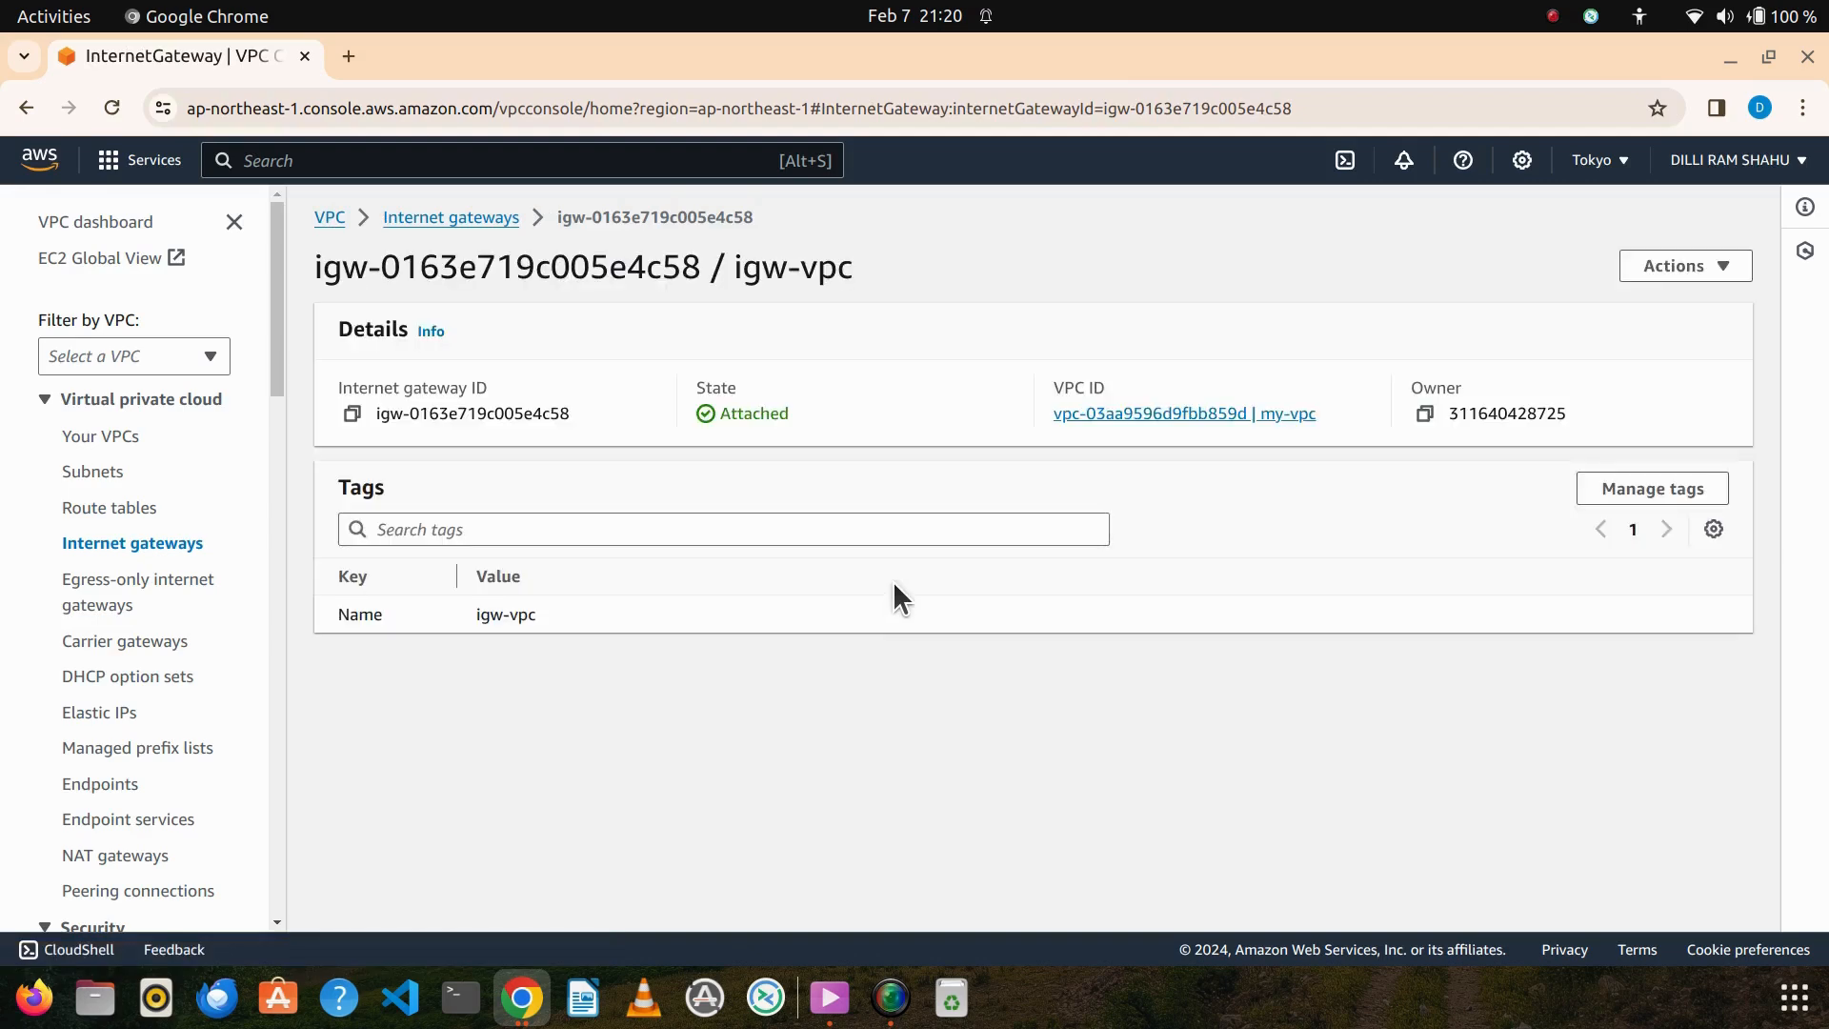
left_click(105, 542)
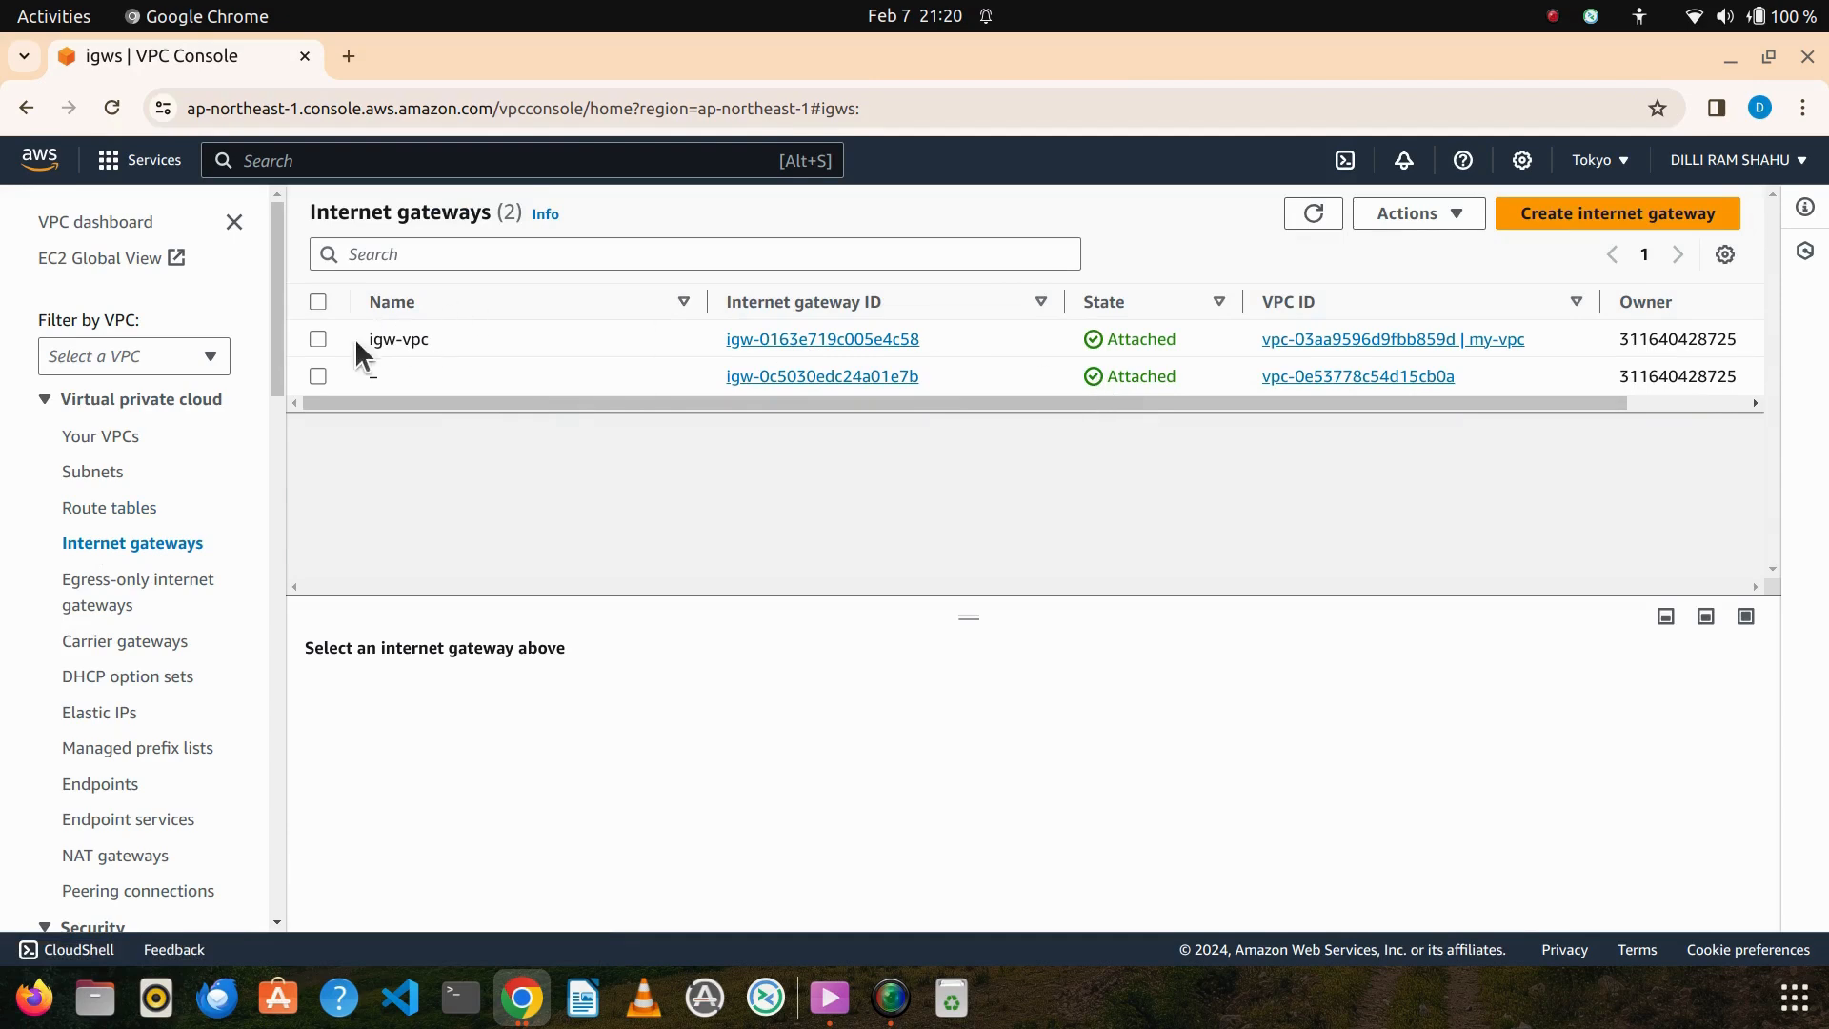
left_click_drag(362, 339, 1187, 334)
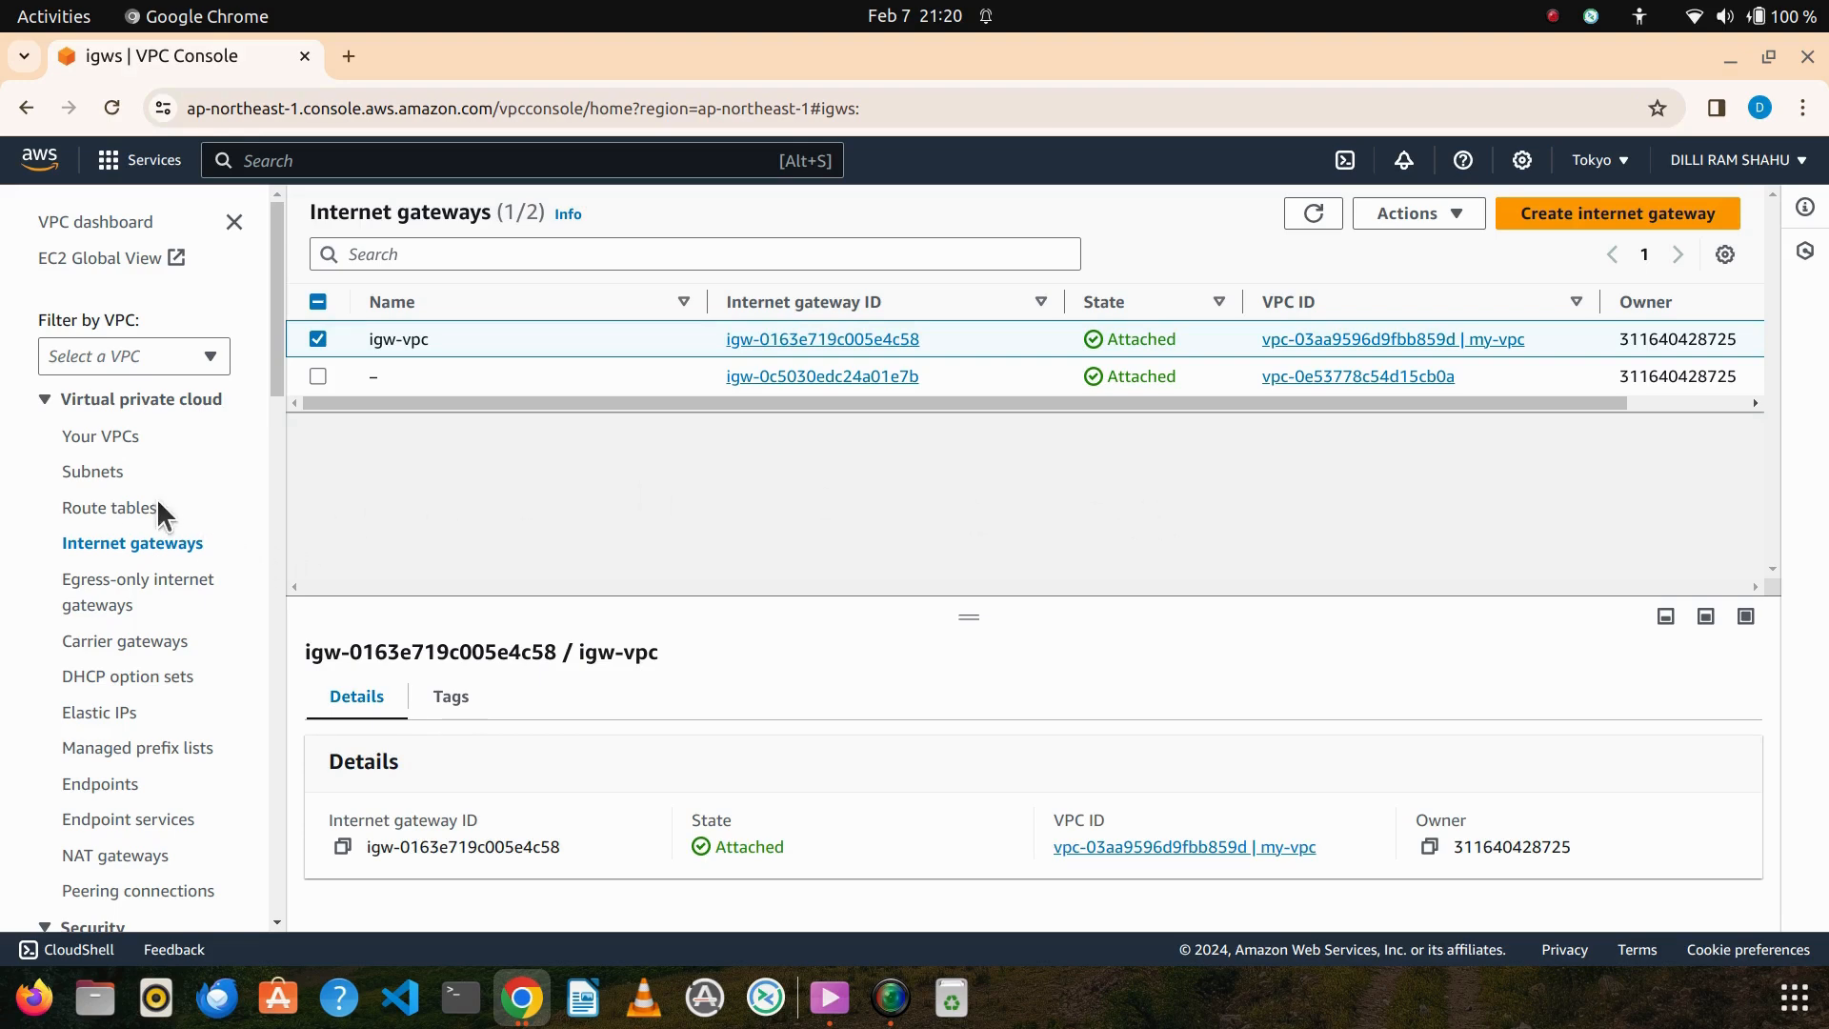
Create a route table named public-route-table in my-vpc
left_click(136, 511)
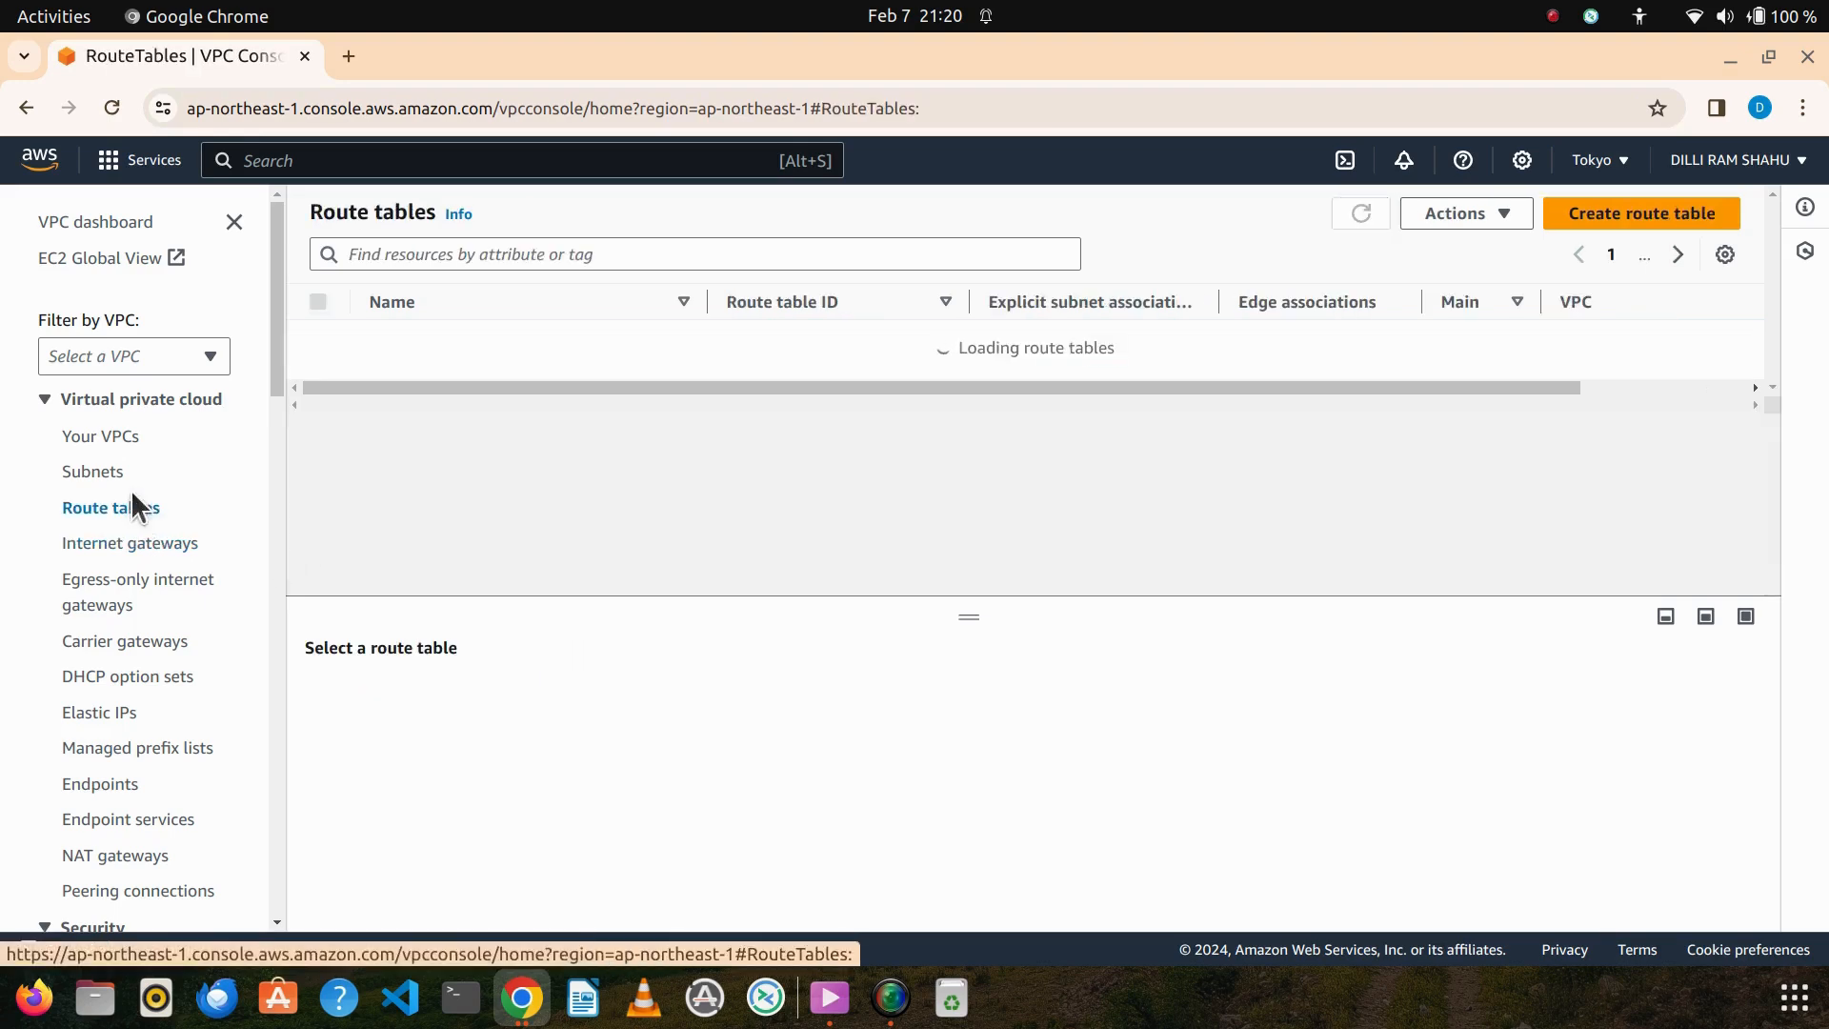
left_click(1618, 230)
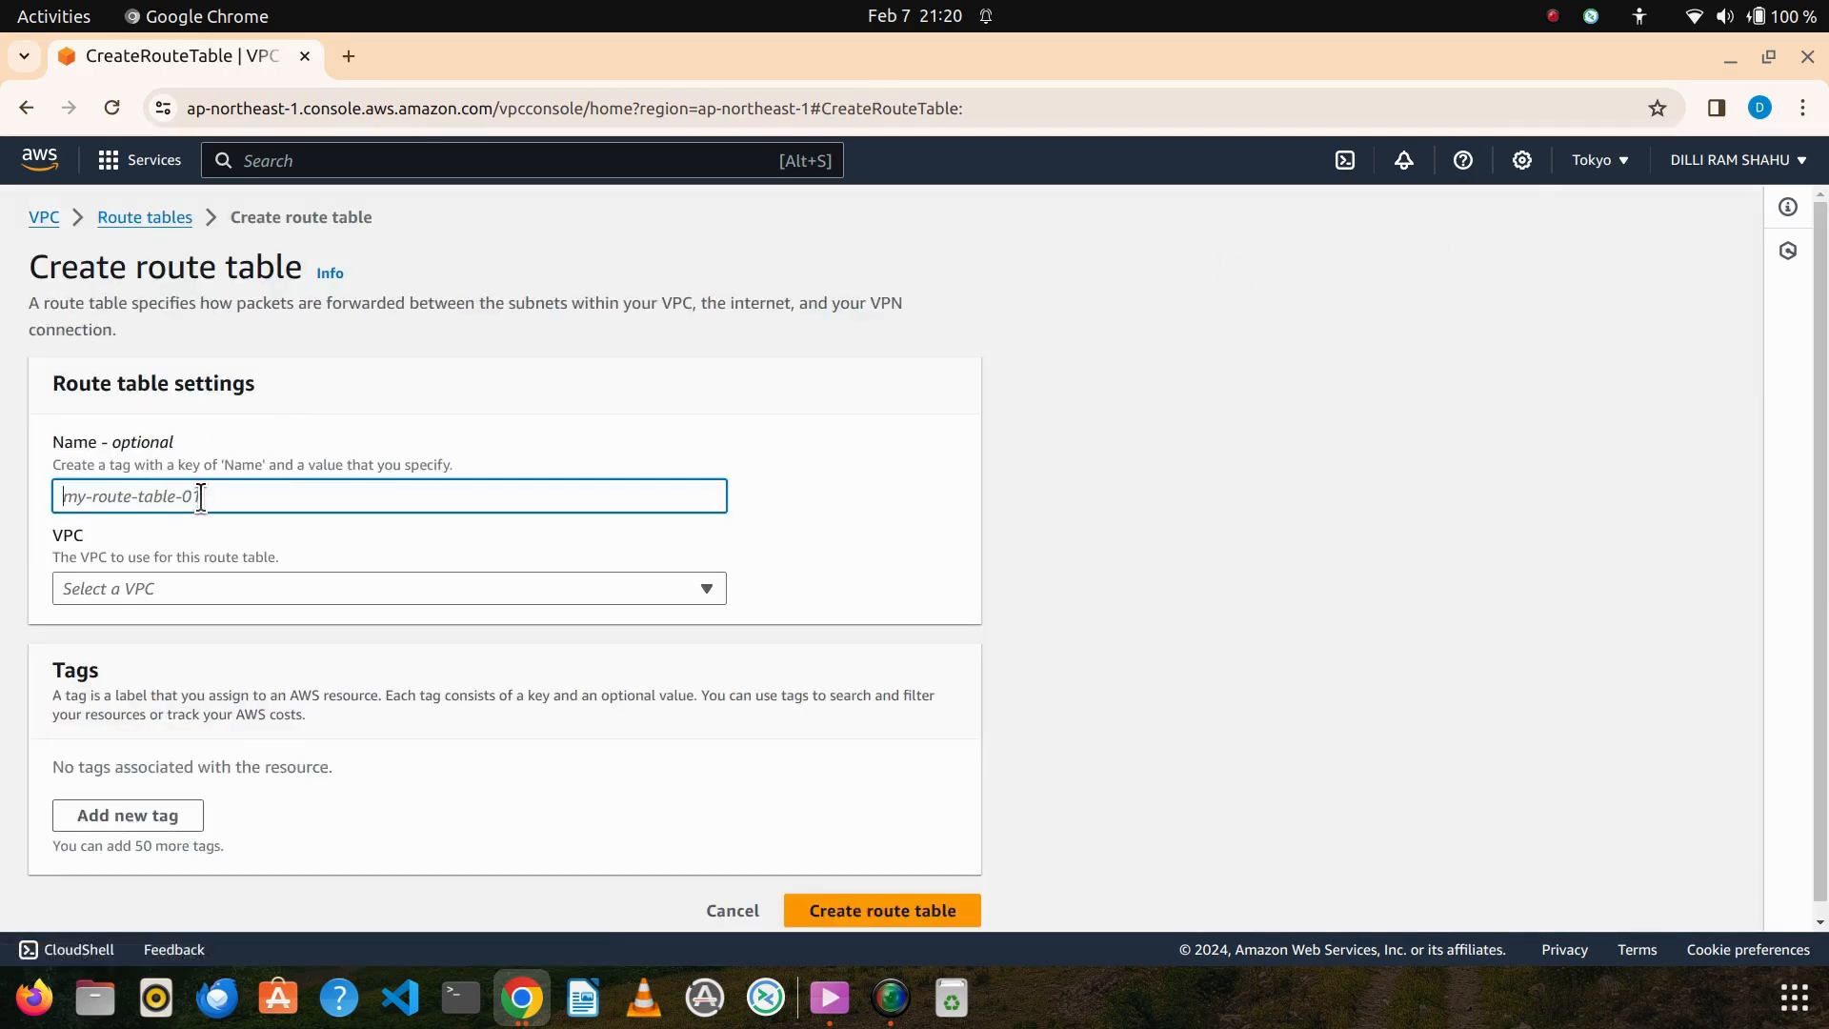
type("public")
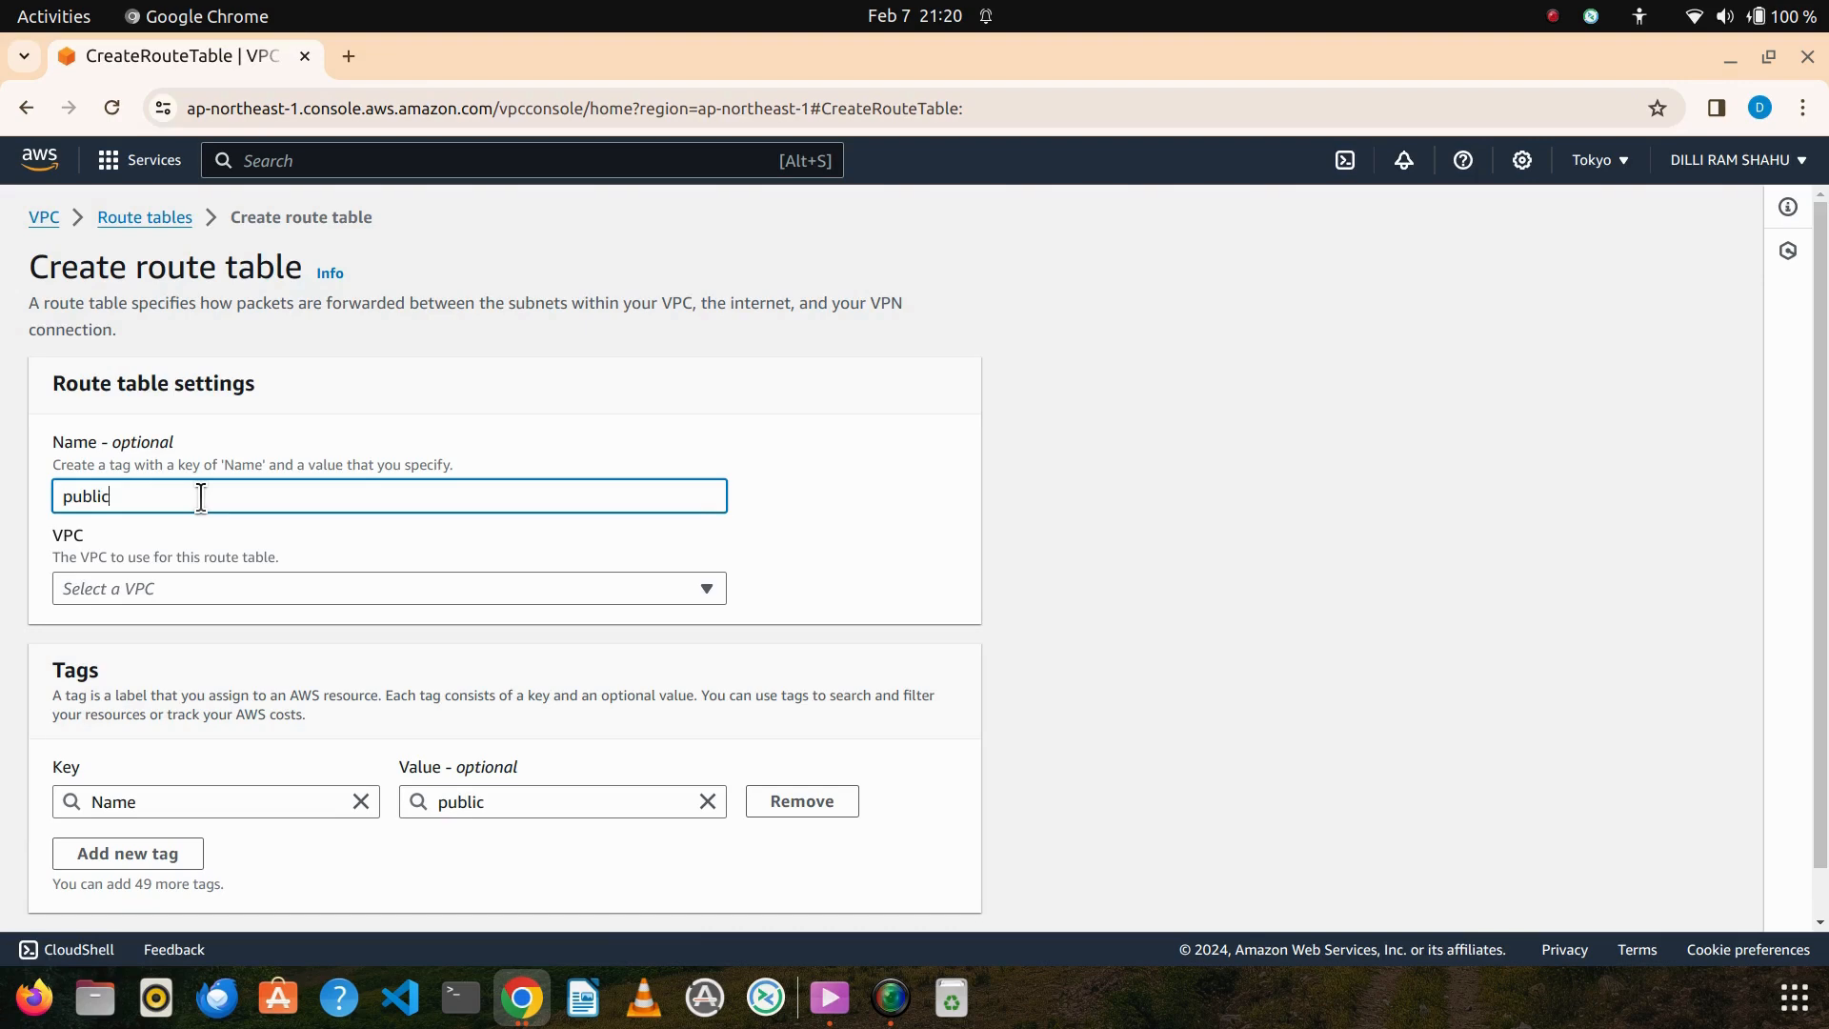
type("-route-table")
left_click(205, 598)
left_click(212, 689)
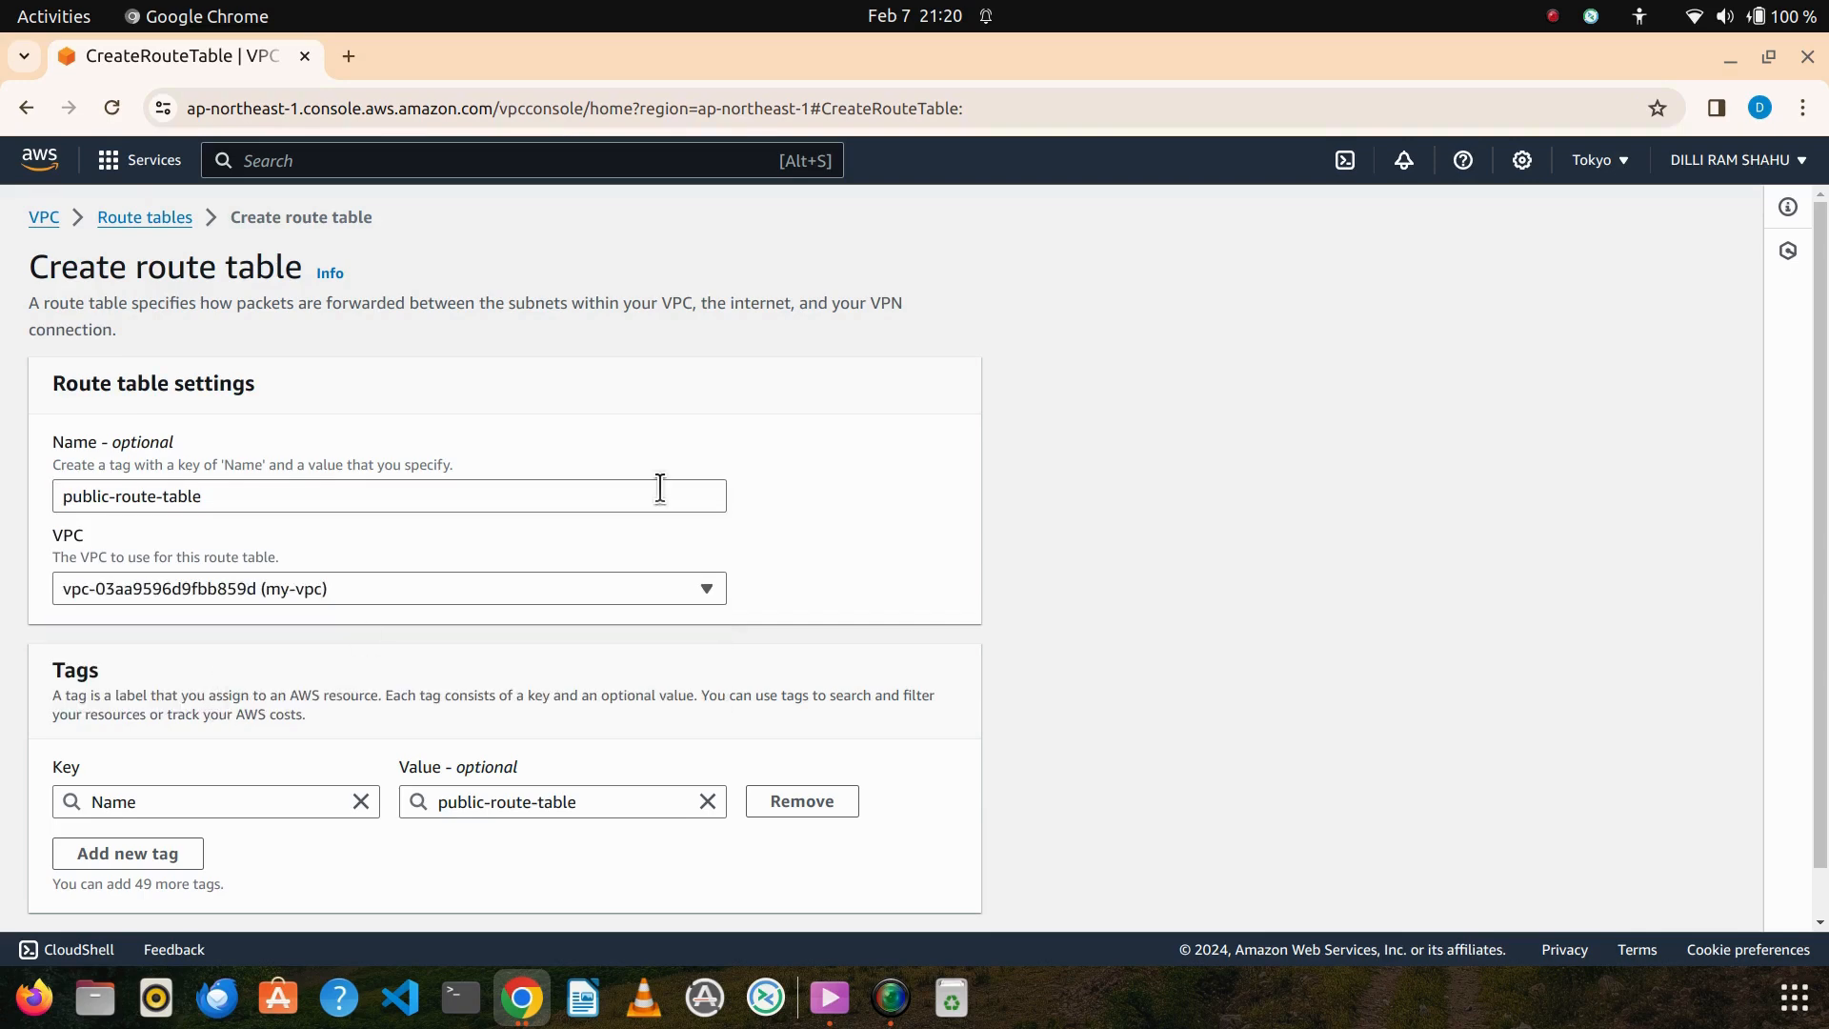
scroll(661, 487, "down", 1)
left_click(902, 889)
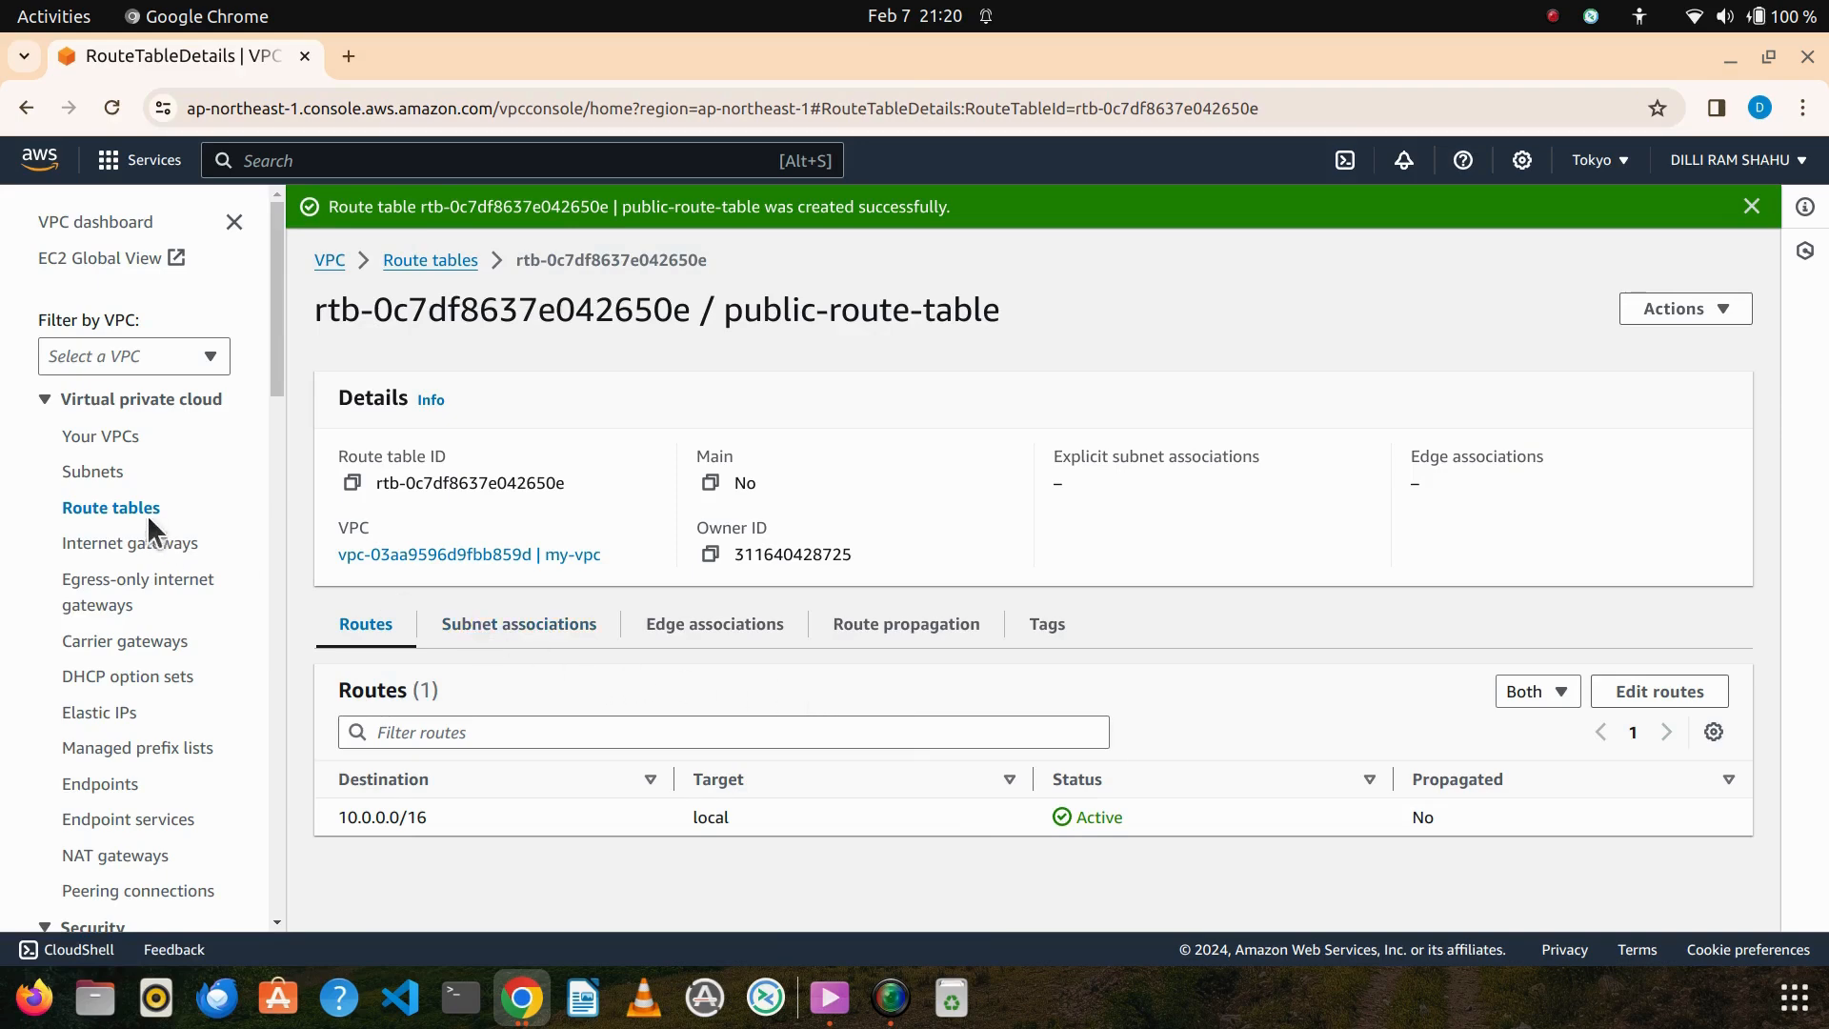
Create another route table in my-vpc with the name private-route-table
left_click(441, 260)
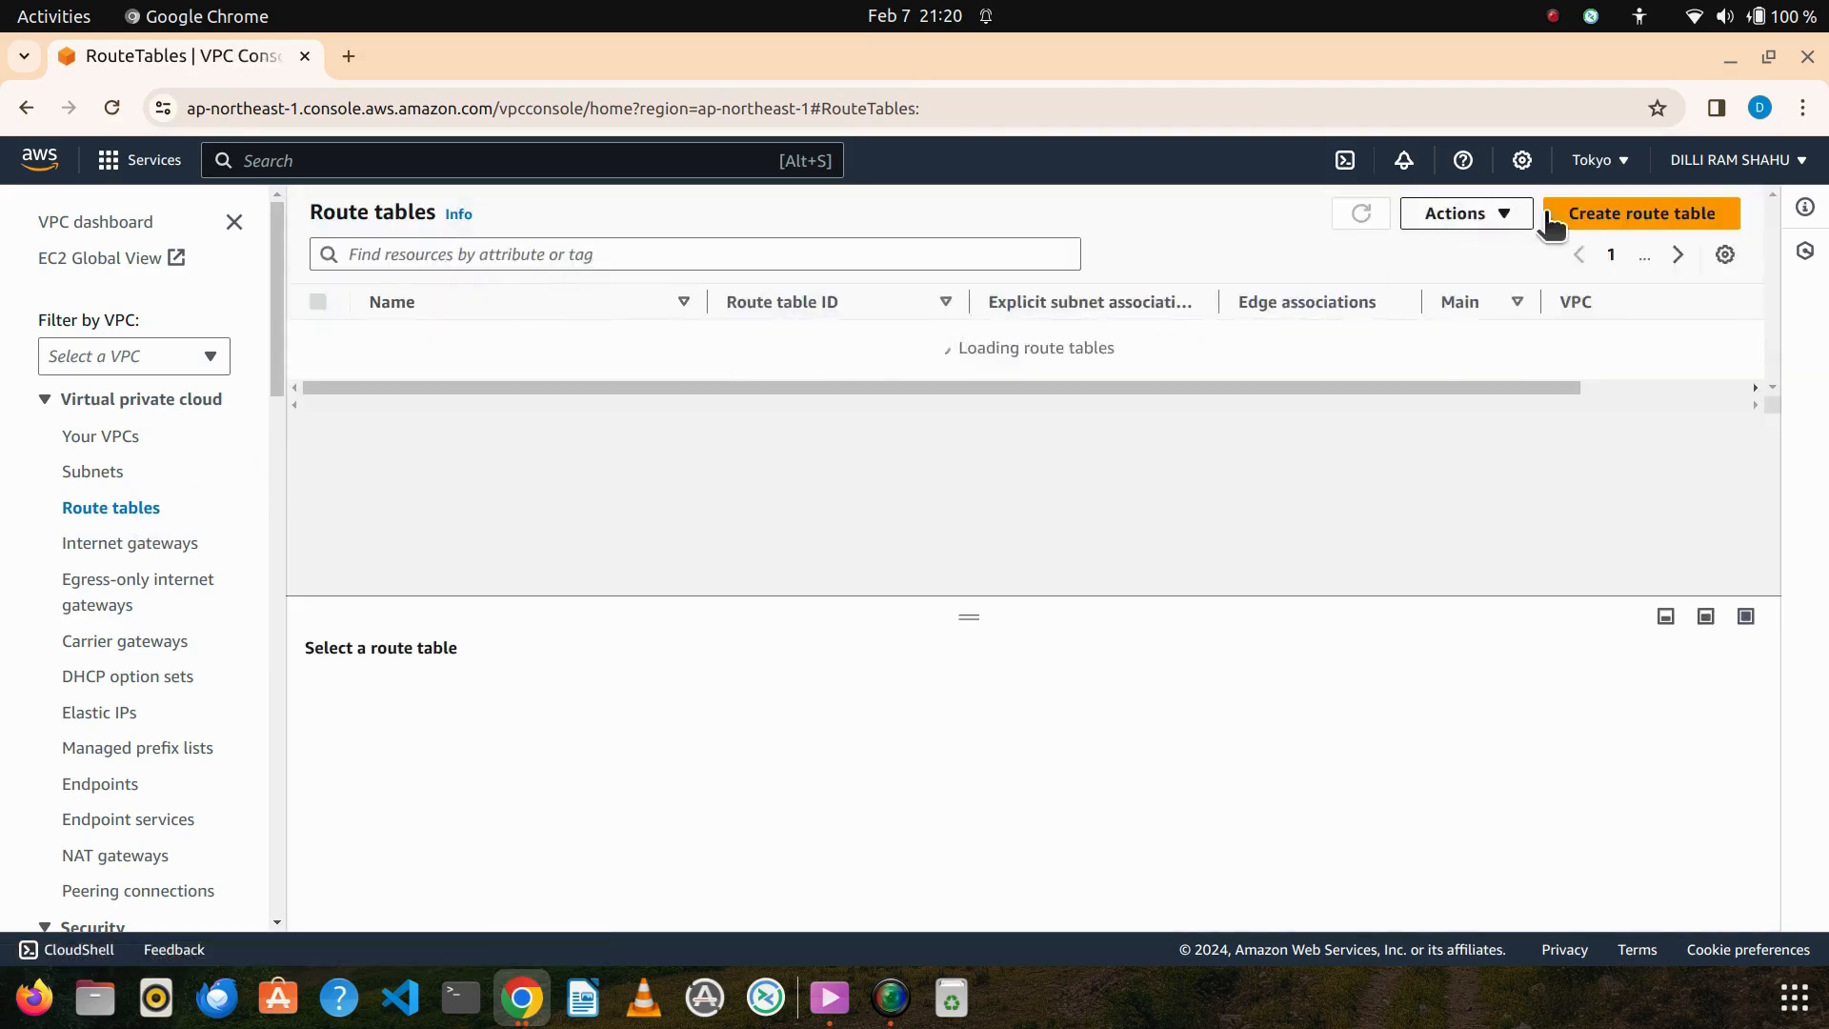
left_click(1610, 214)
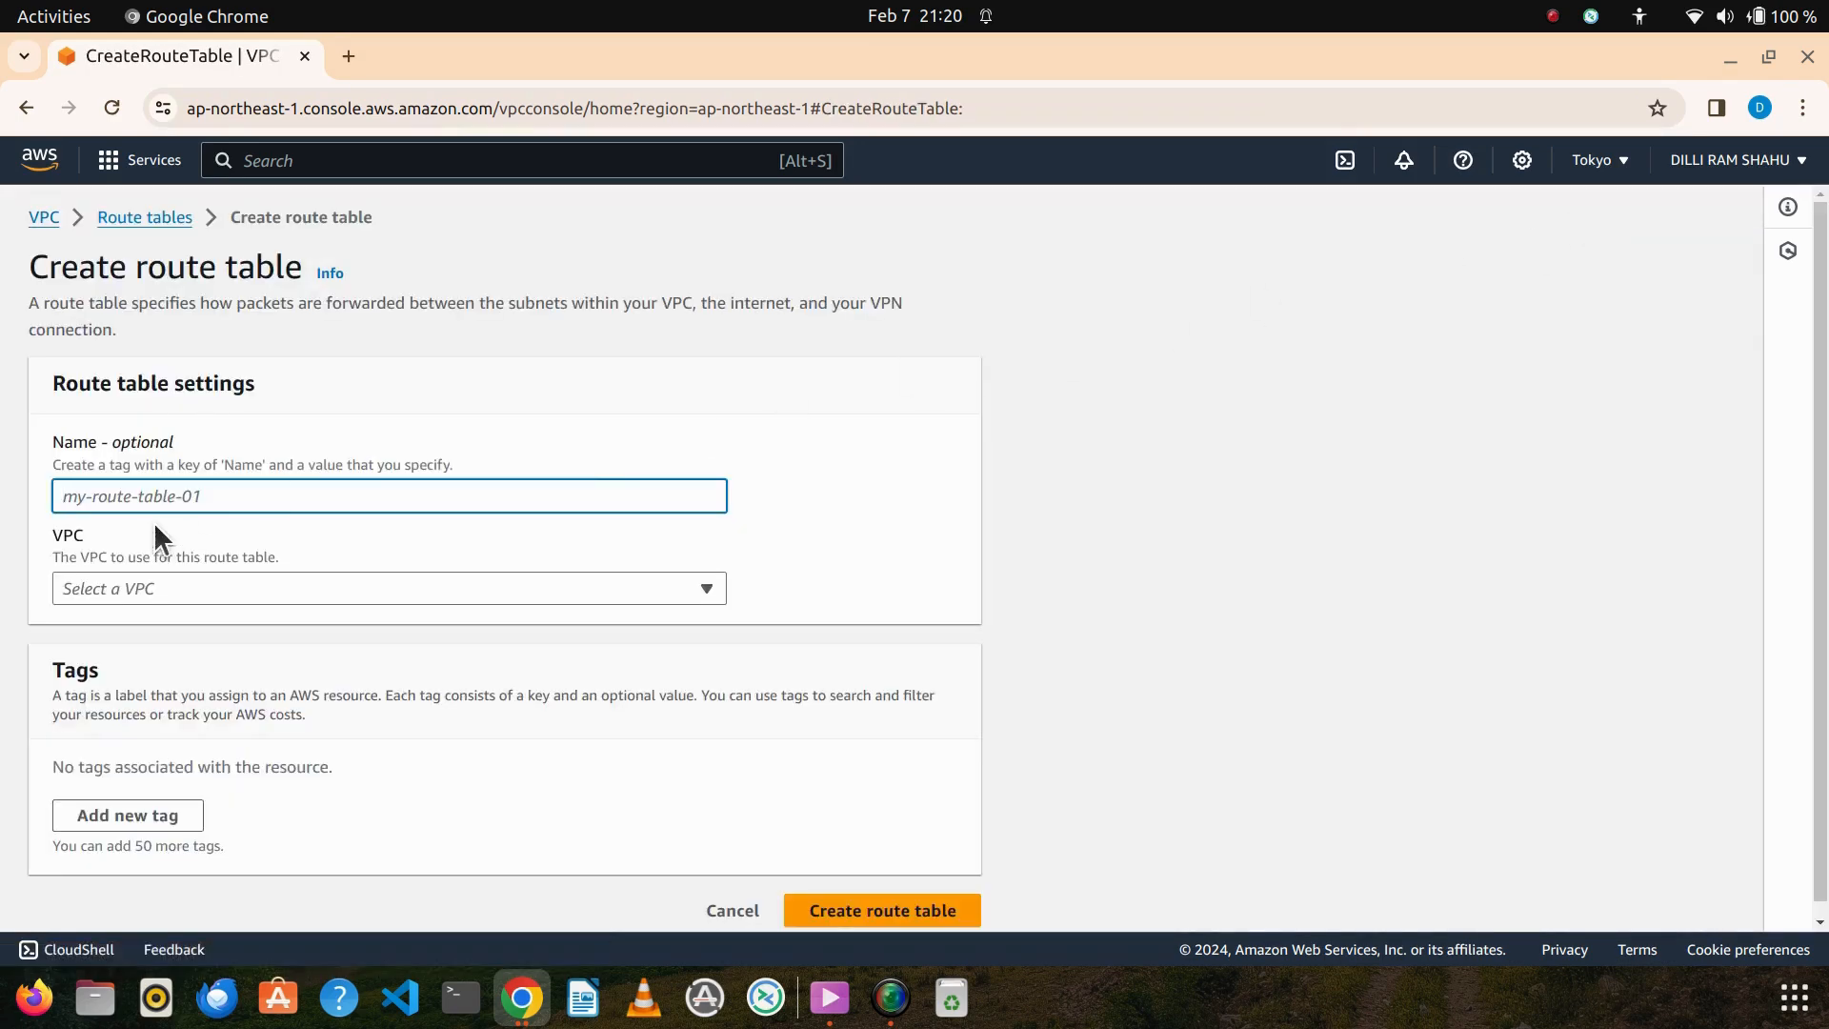
type("private")
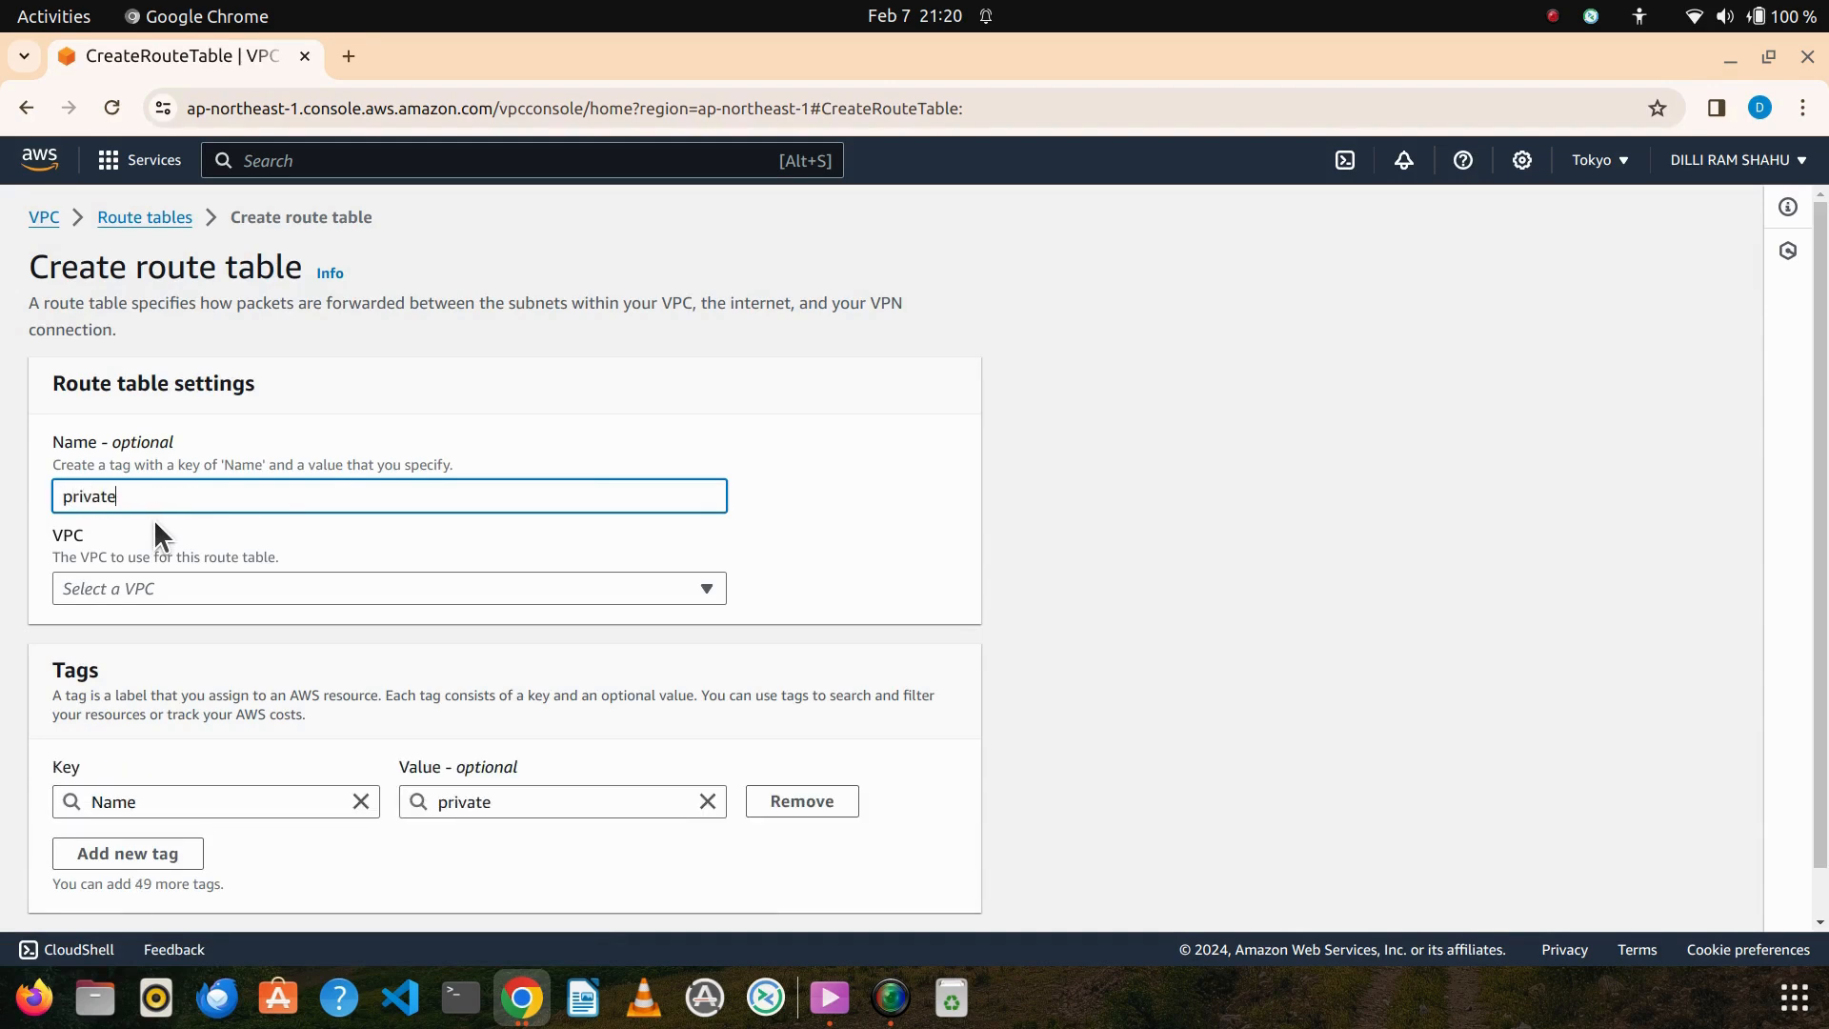
type("-route-table")
left_click(191, 585)
left_click(229, 694)
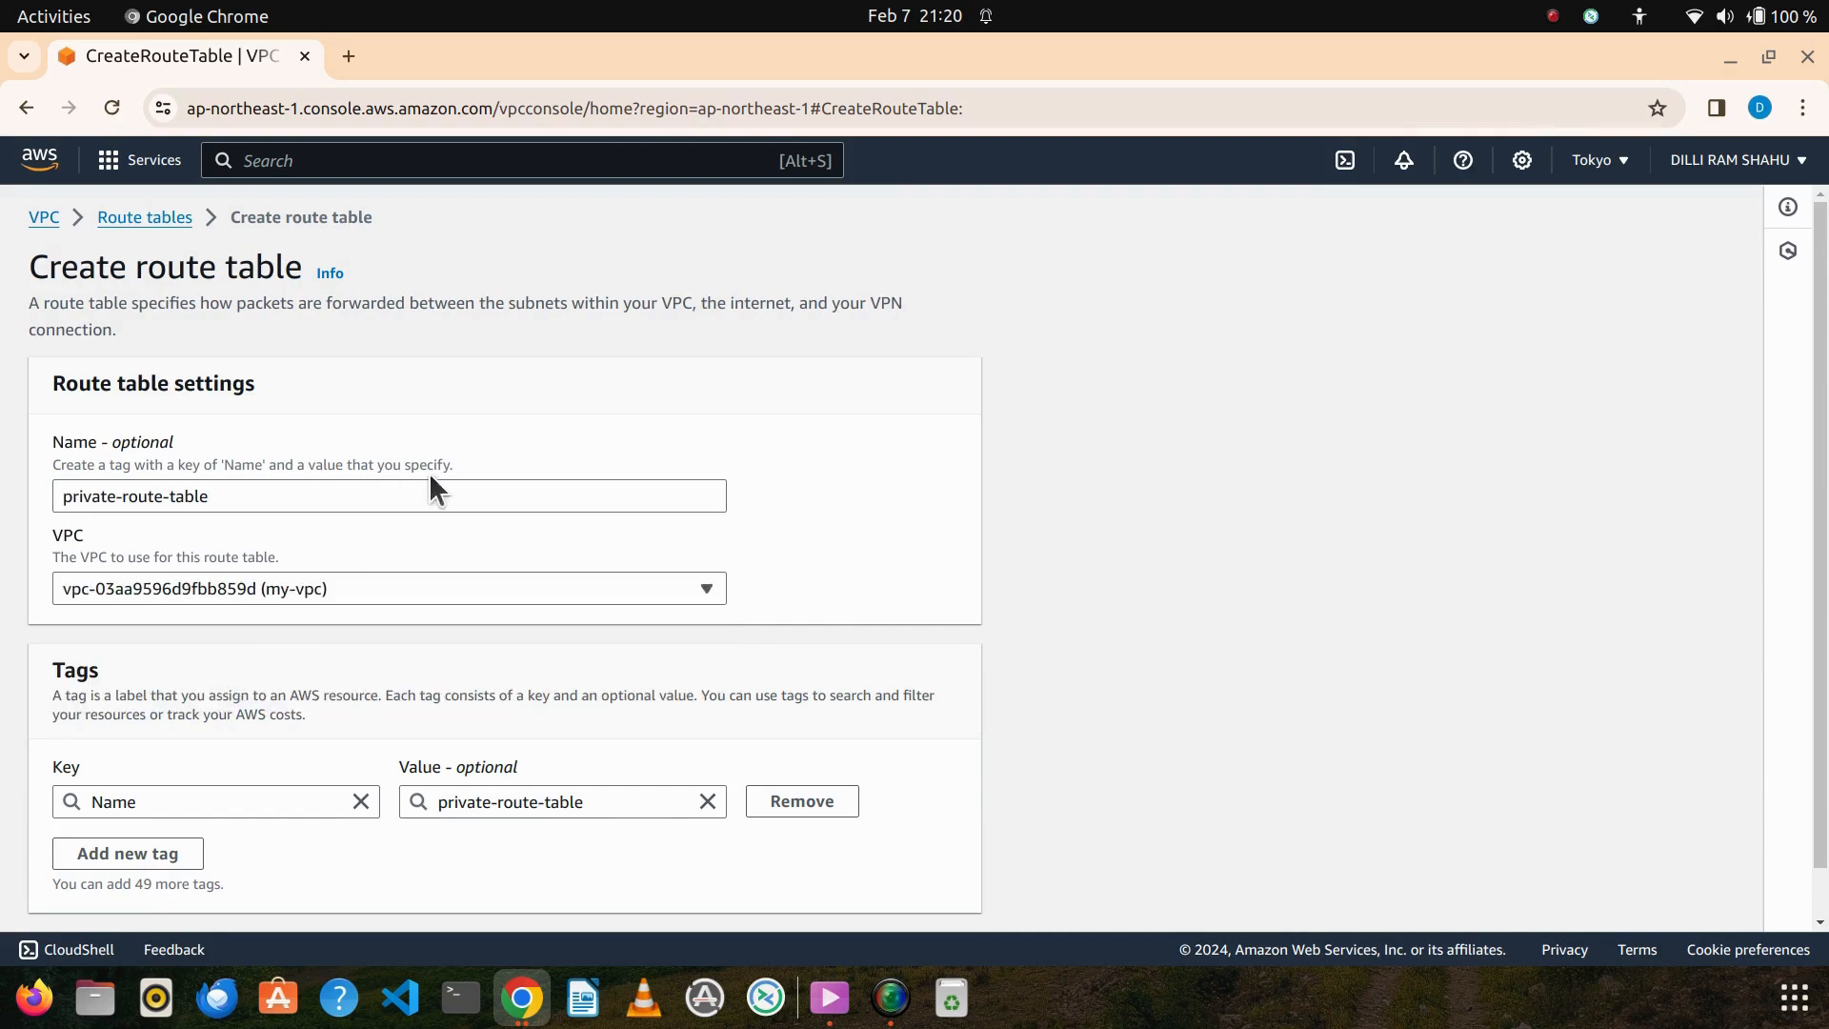
scroll(433, 476, "down", 1)
left_click(833, 910)
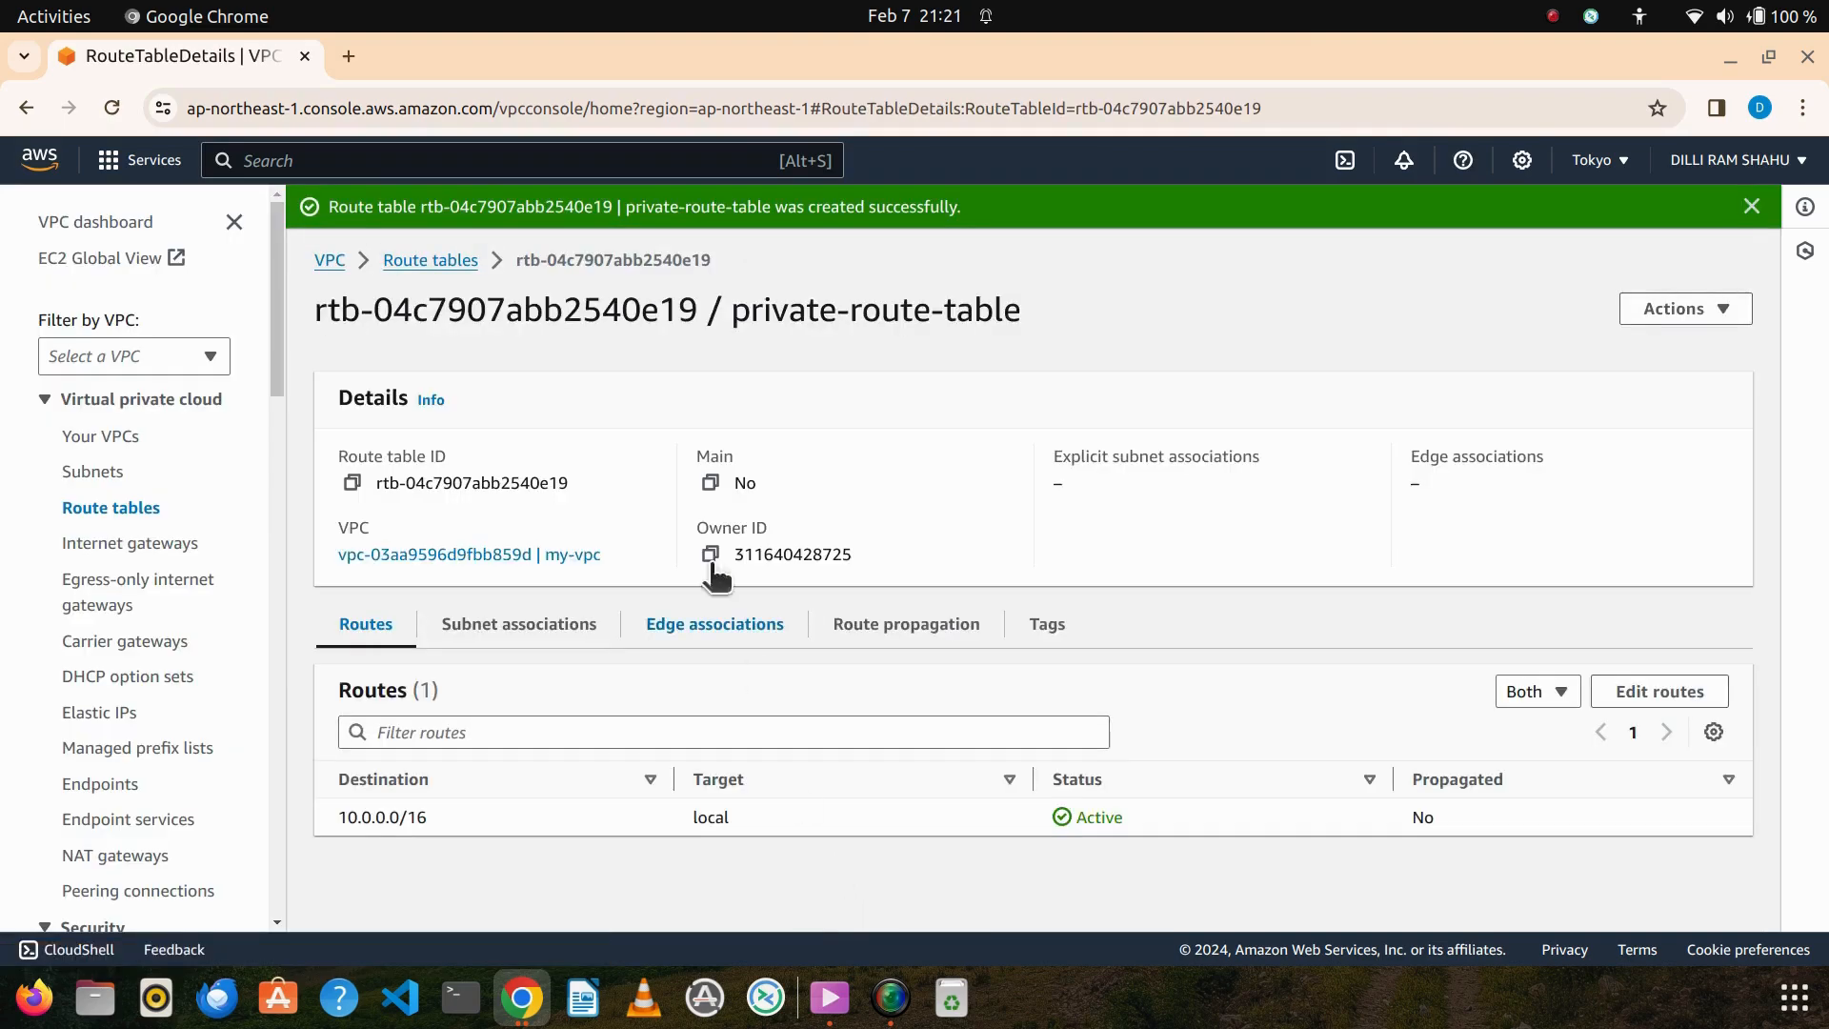
Associate public-subnet with public-route-table and save the association
left_click(439, 264)
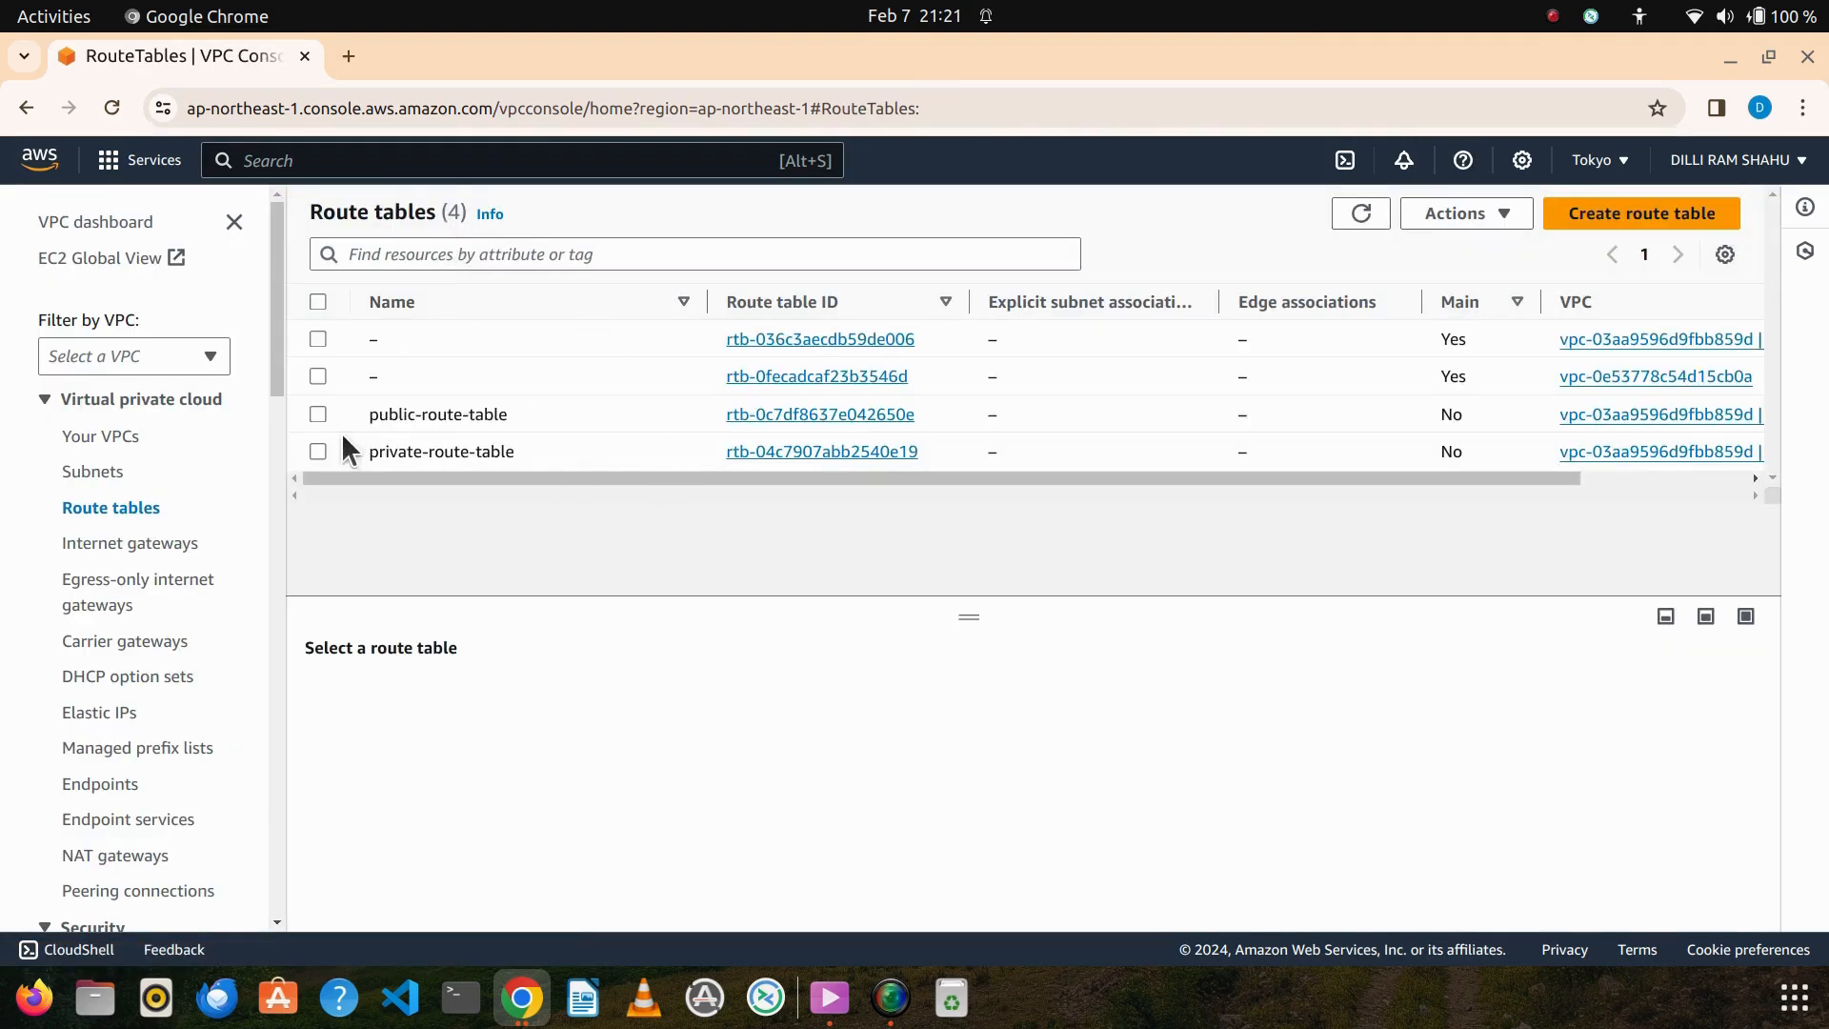
left_click(317, 414)
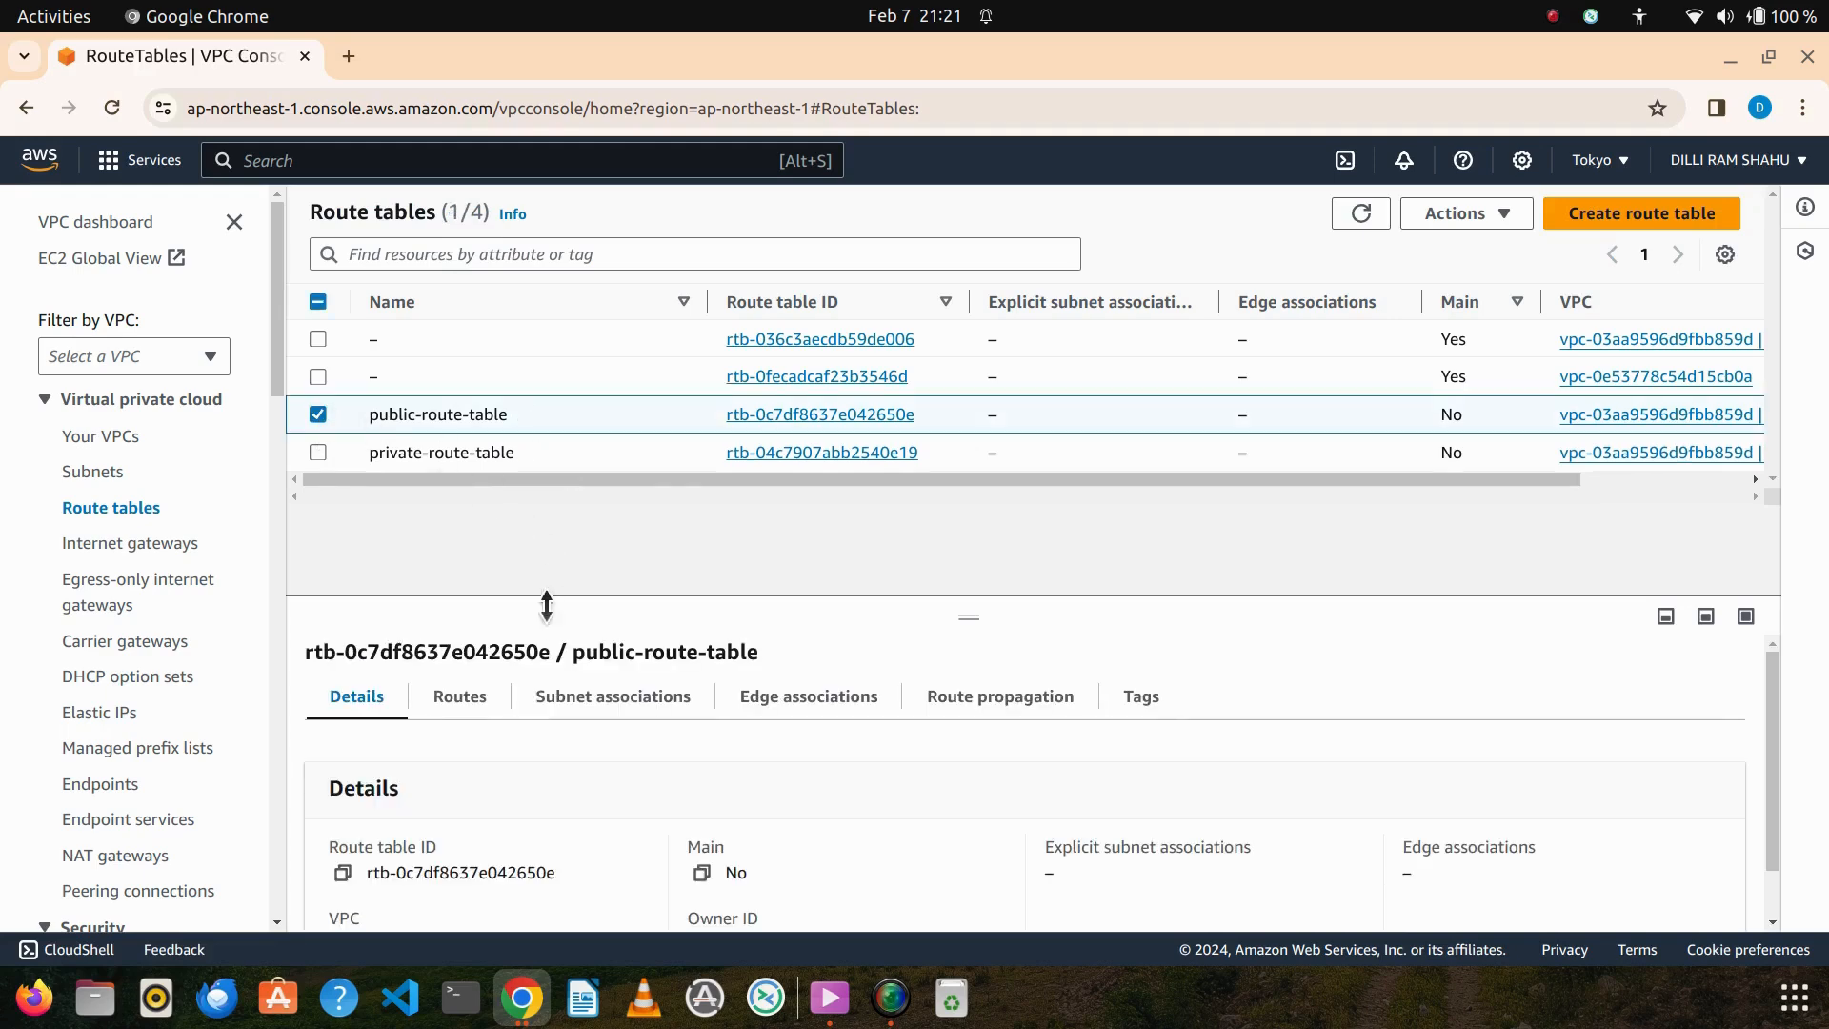
left_click(606, 697)
scroll(674, 707, "down", 2)
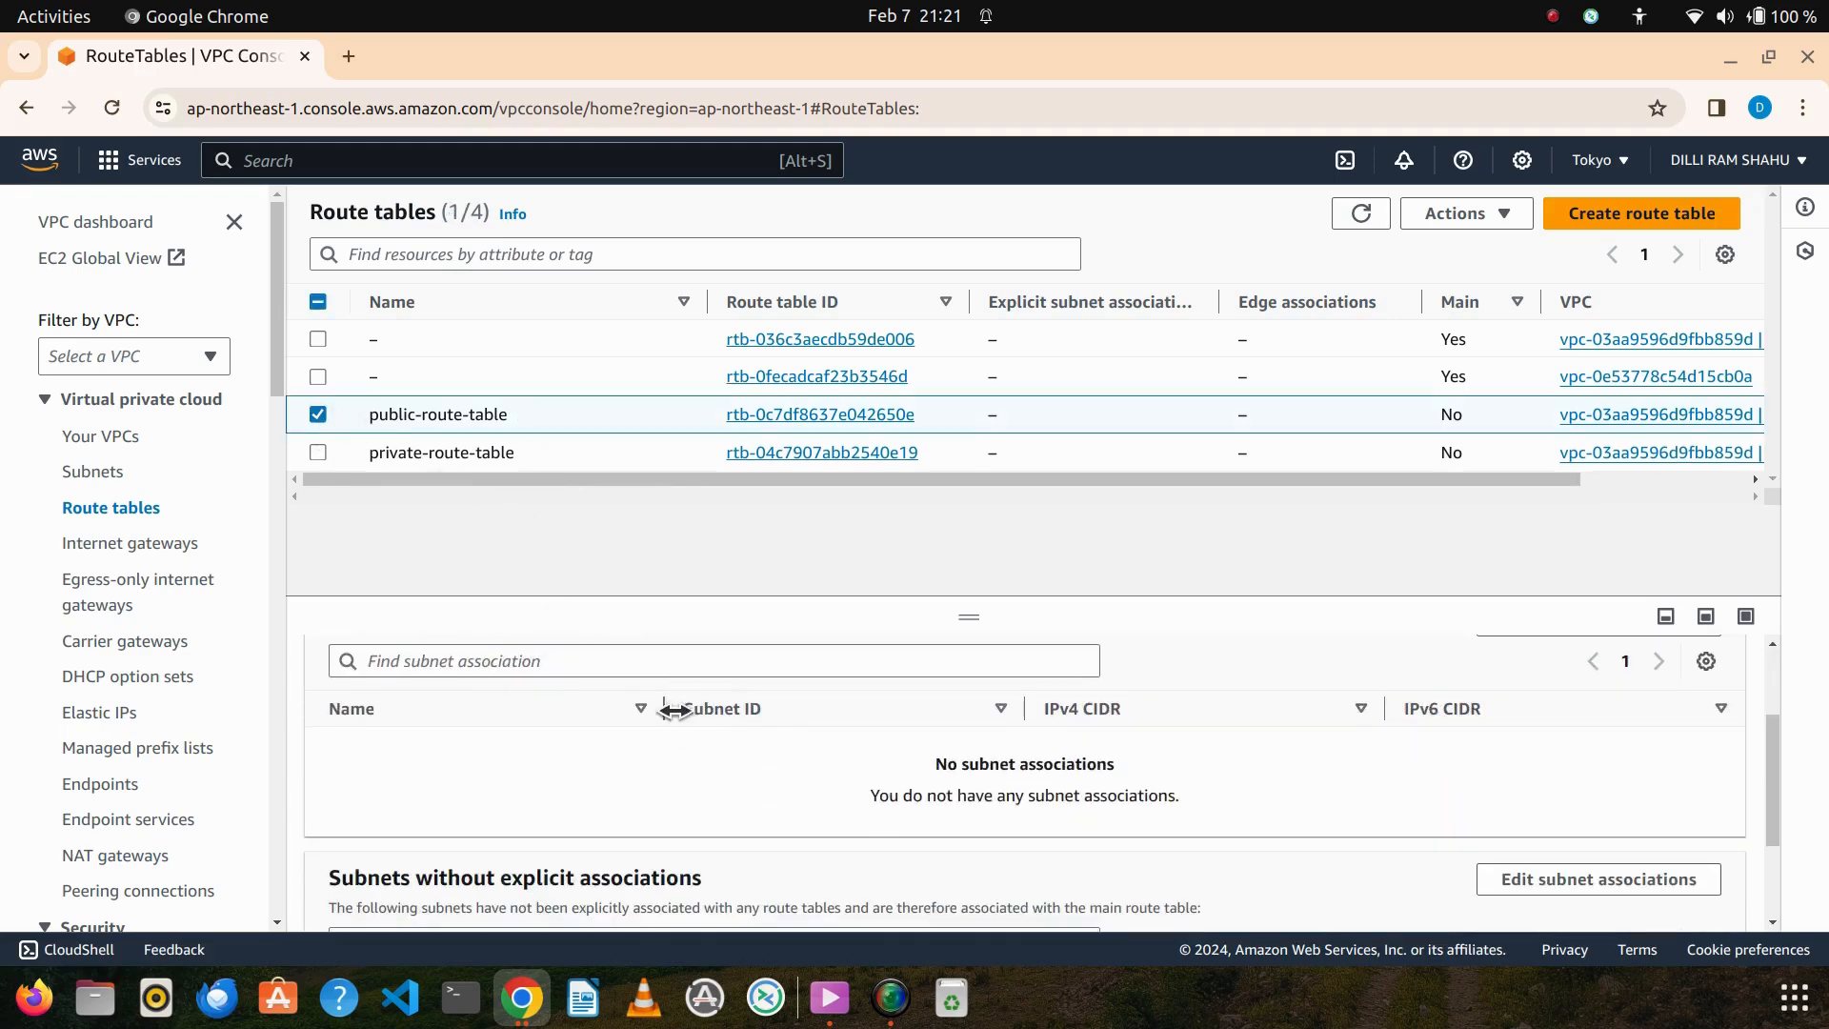
scroll(848, 747, "up", 3)
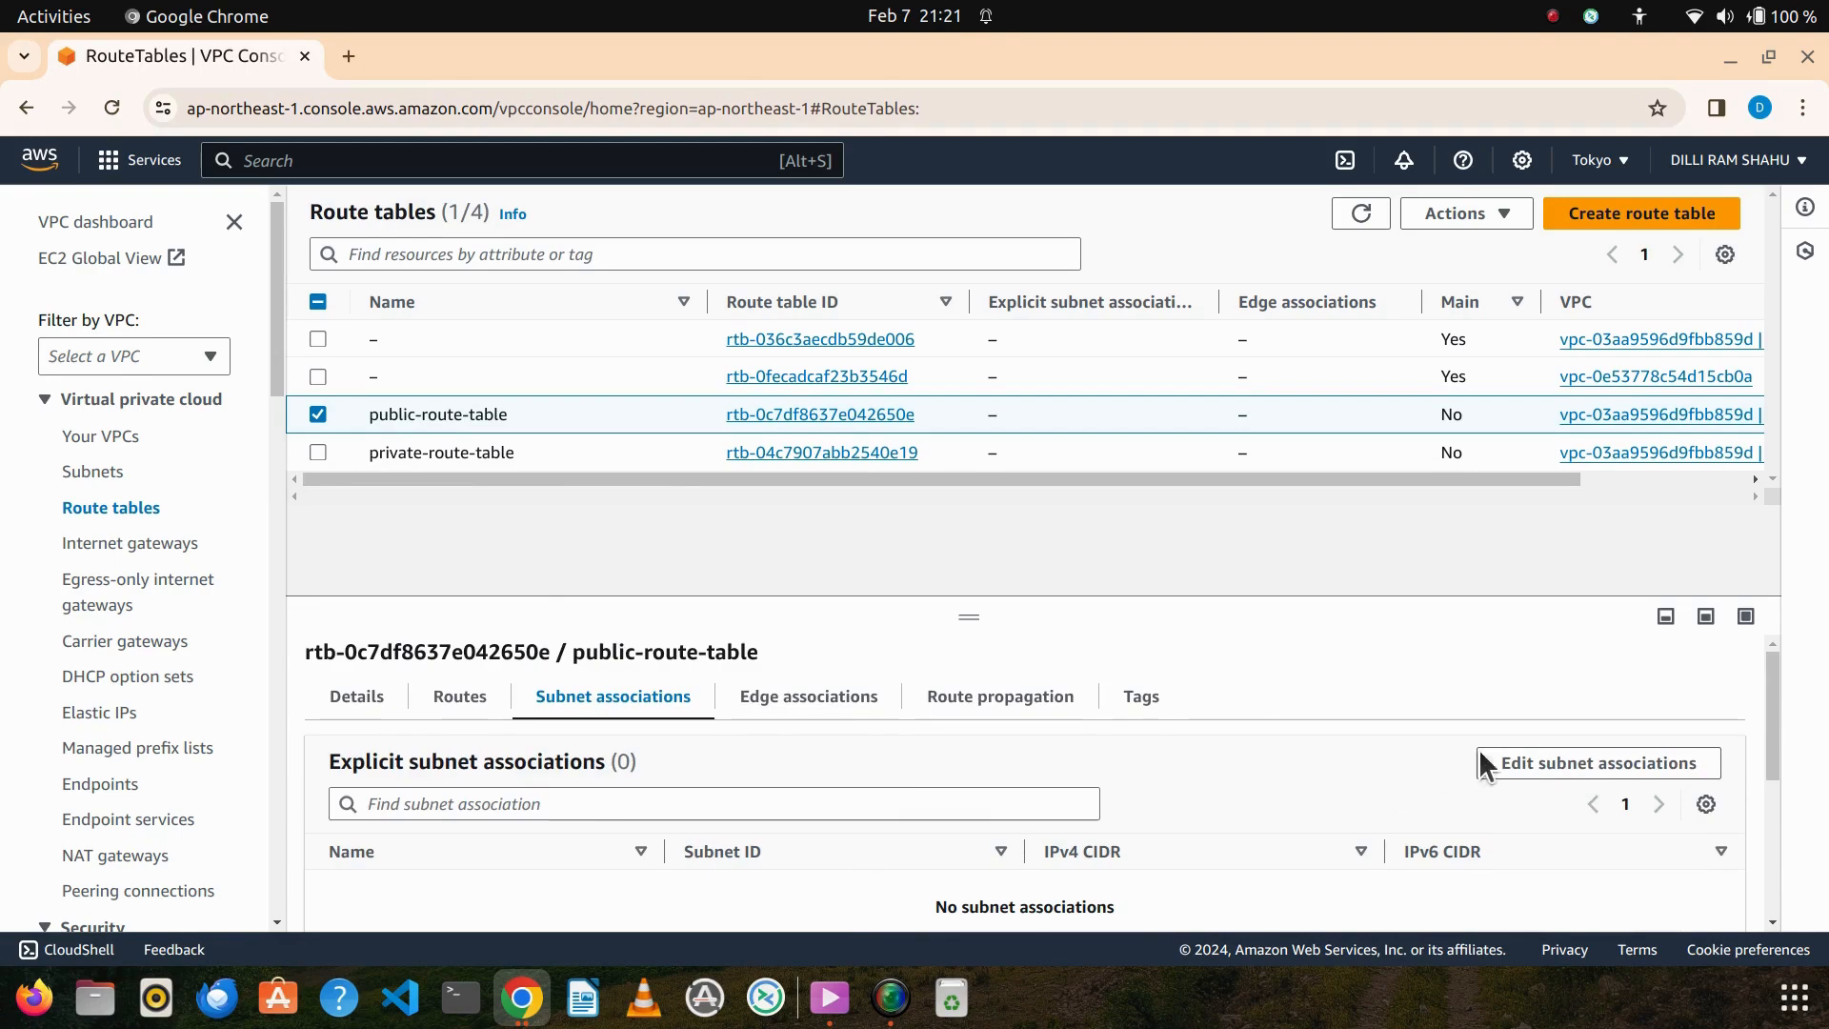
left_click(1536, 762)
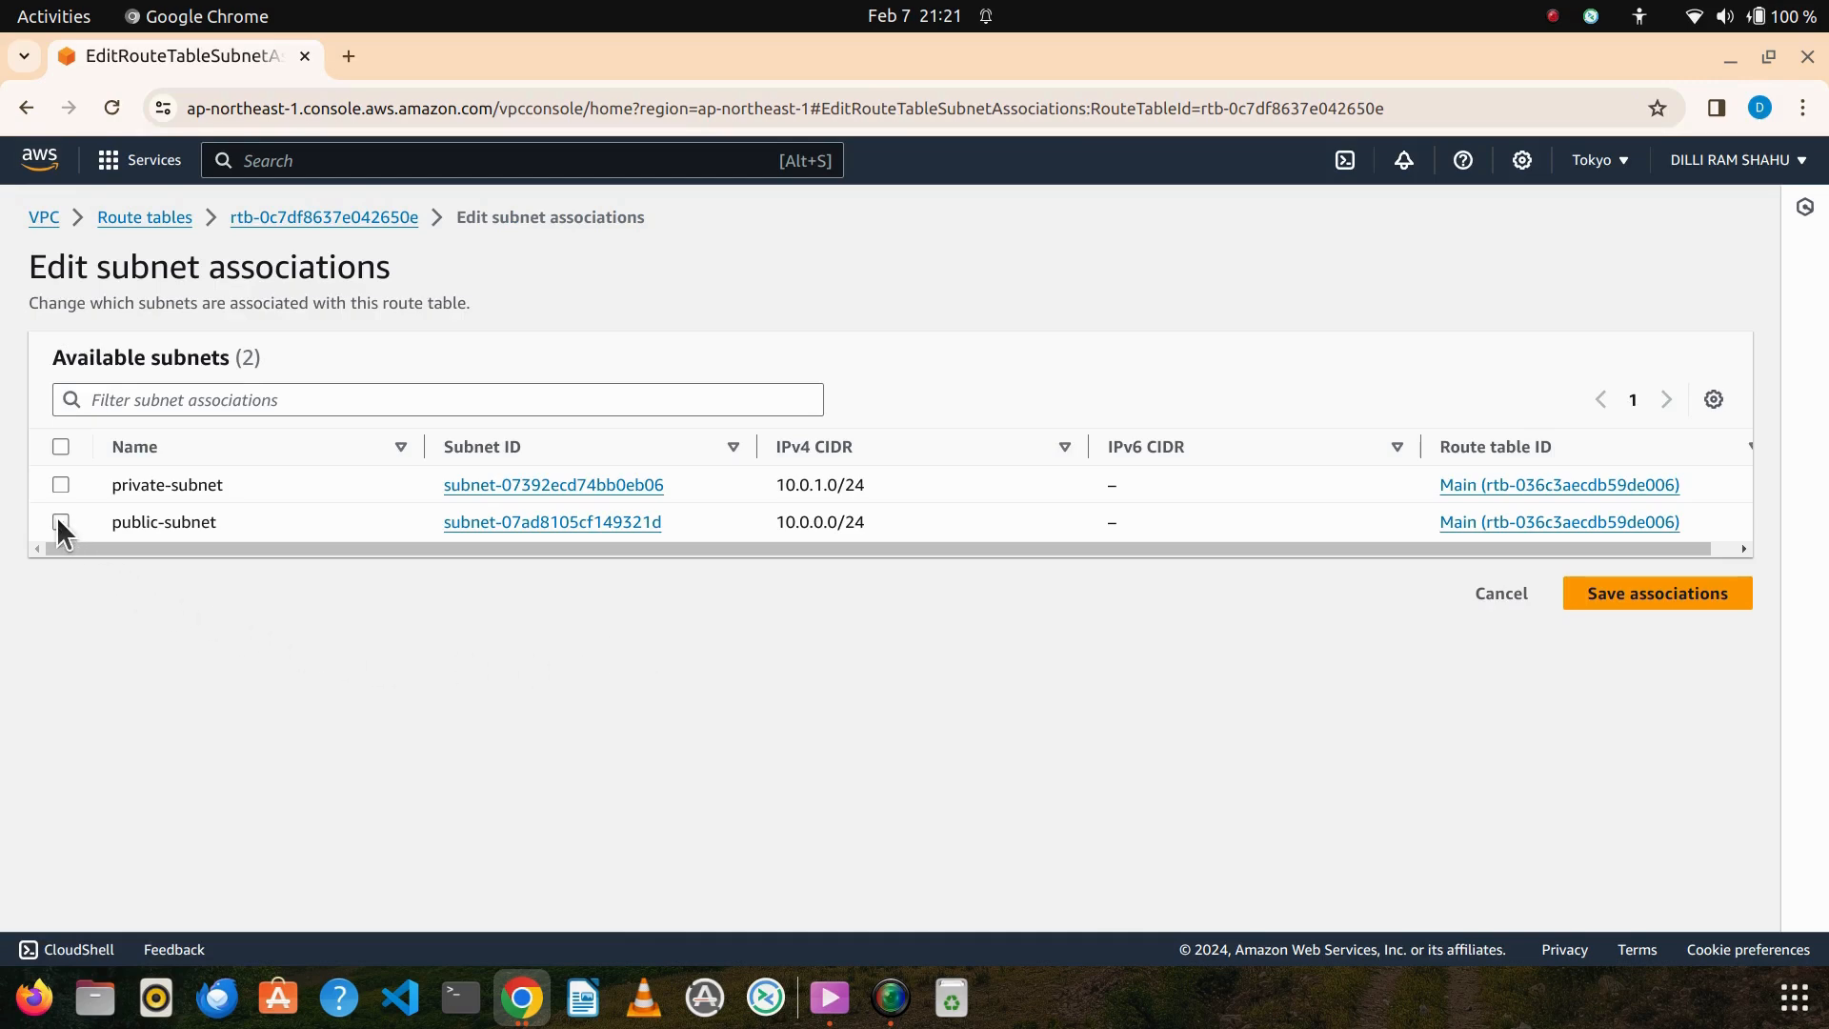
left_click(59, 521)
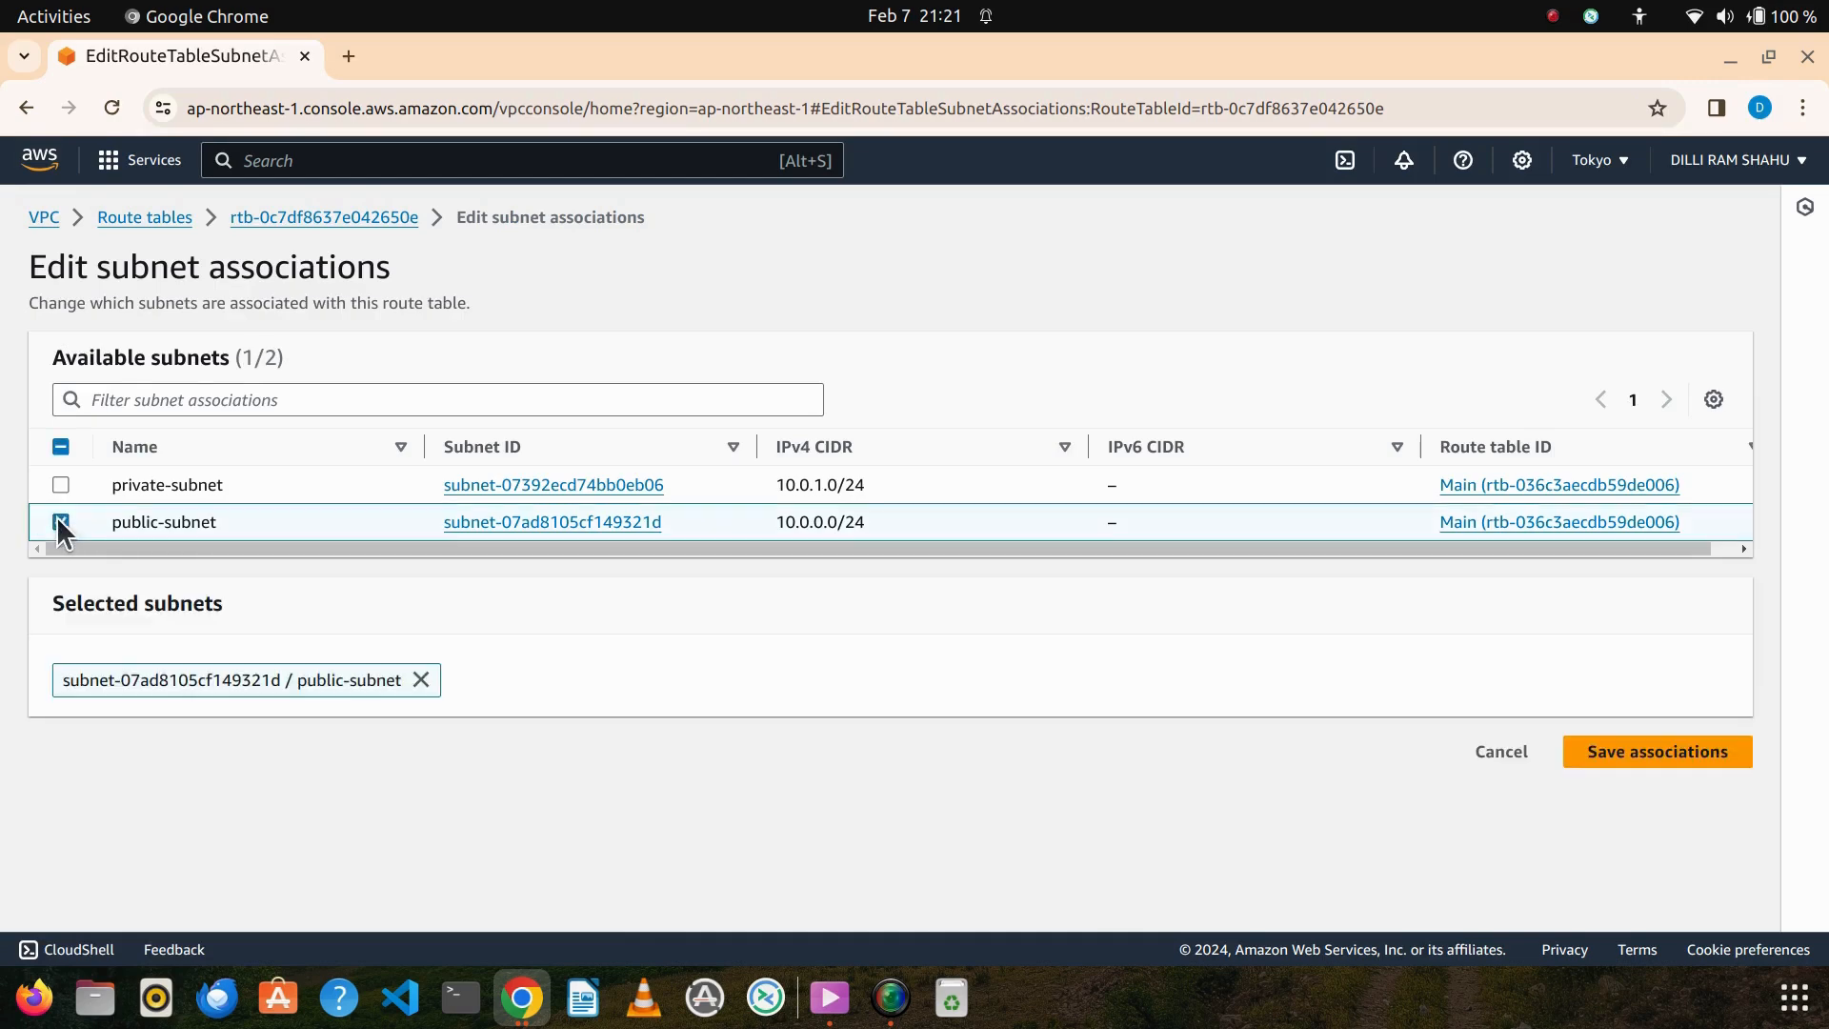
left_click(1660, 753)
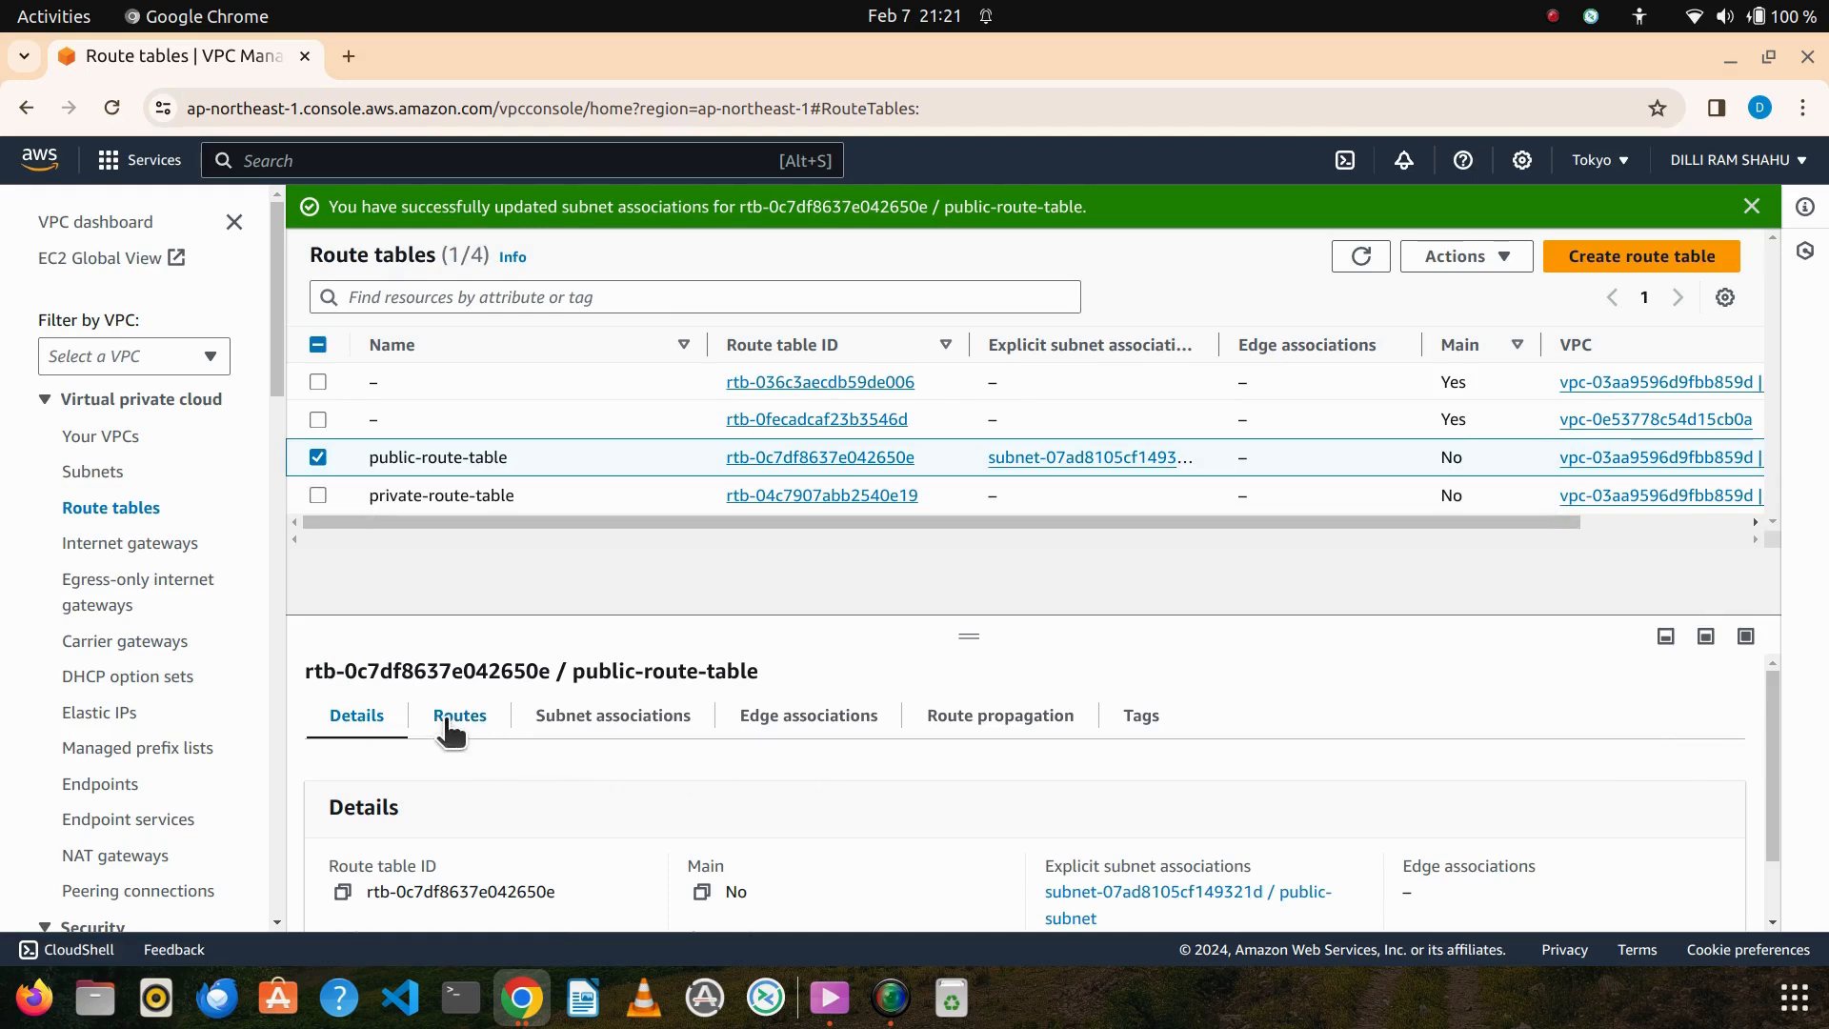
Add a route to public-route-table with destination 0.0.0.0/0 and the igw-vpc internet gateway as target, and save the changes
left_click(460, 717)
left_click(1654, 783)
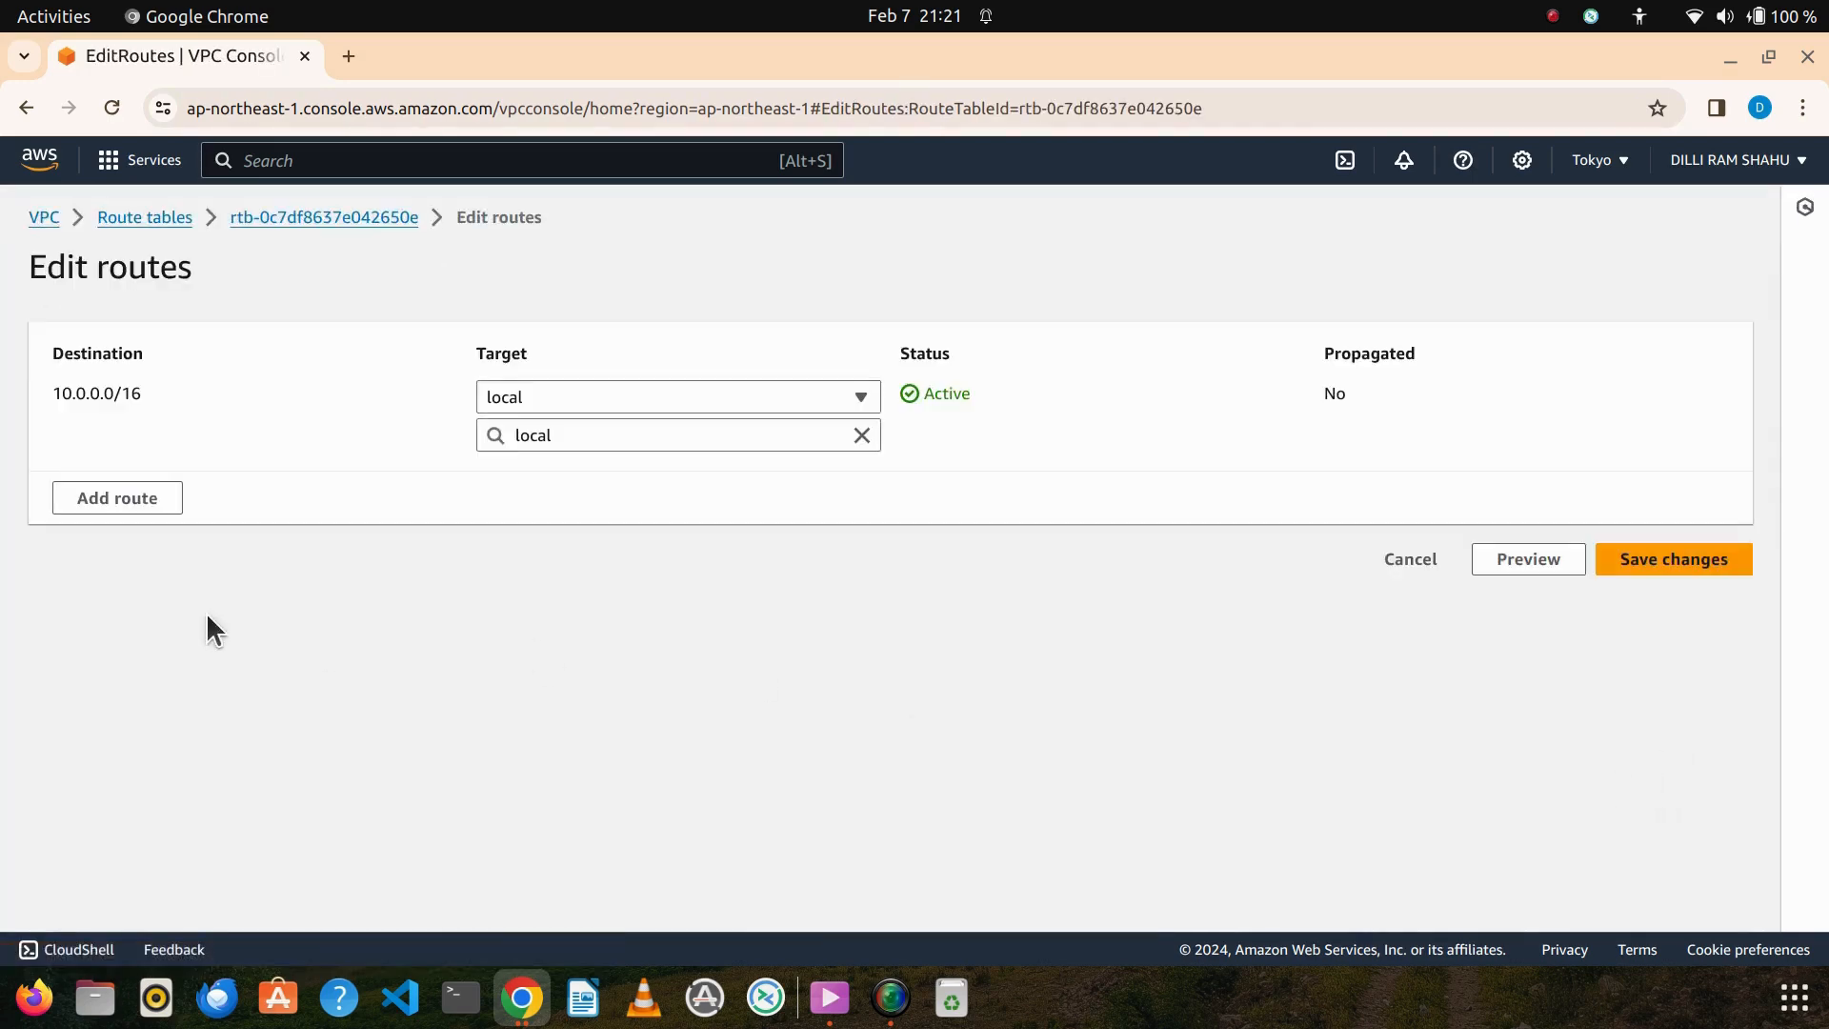
left_click(139, 503)
left_click(147, 482)
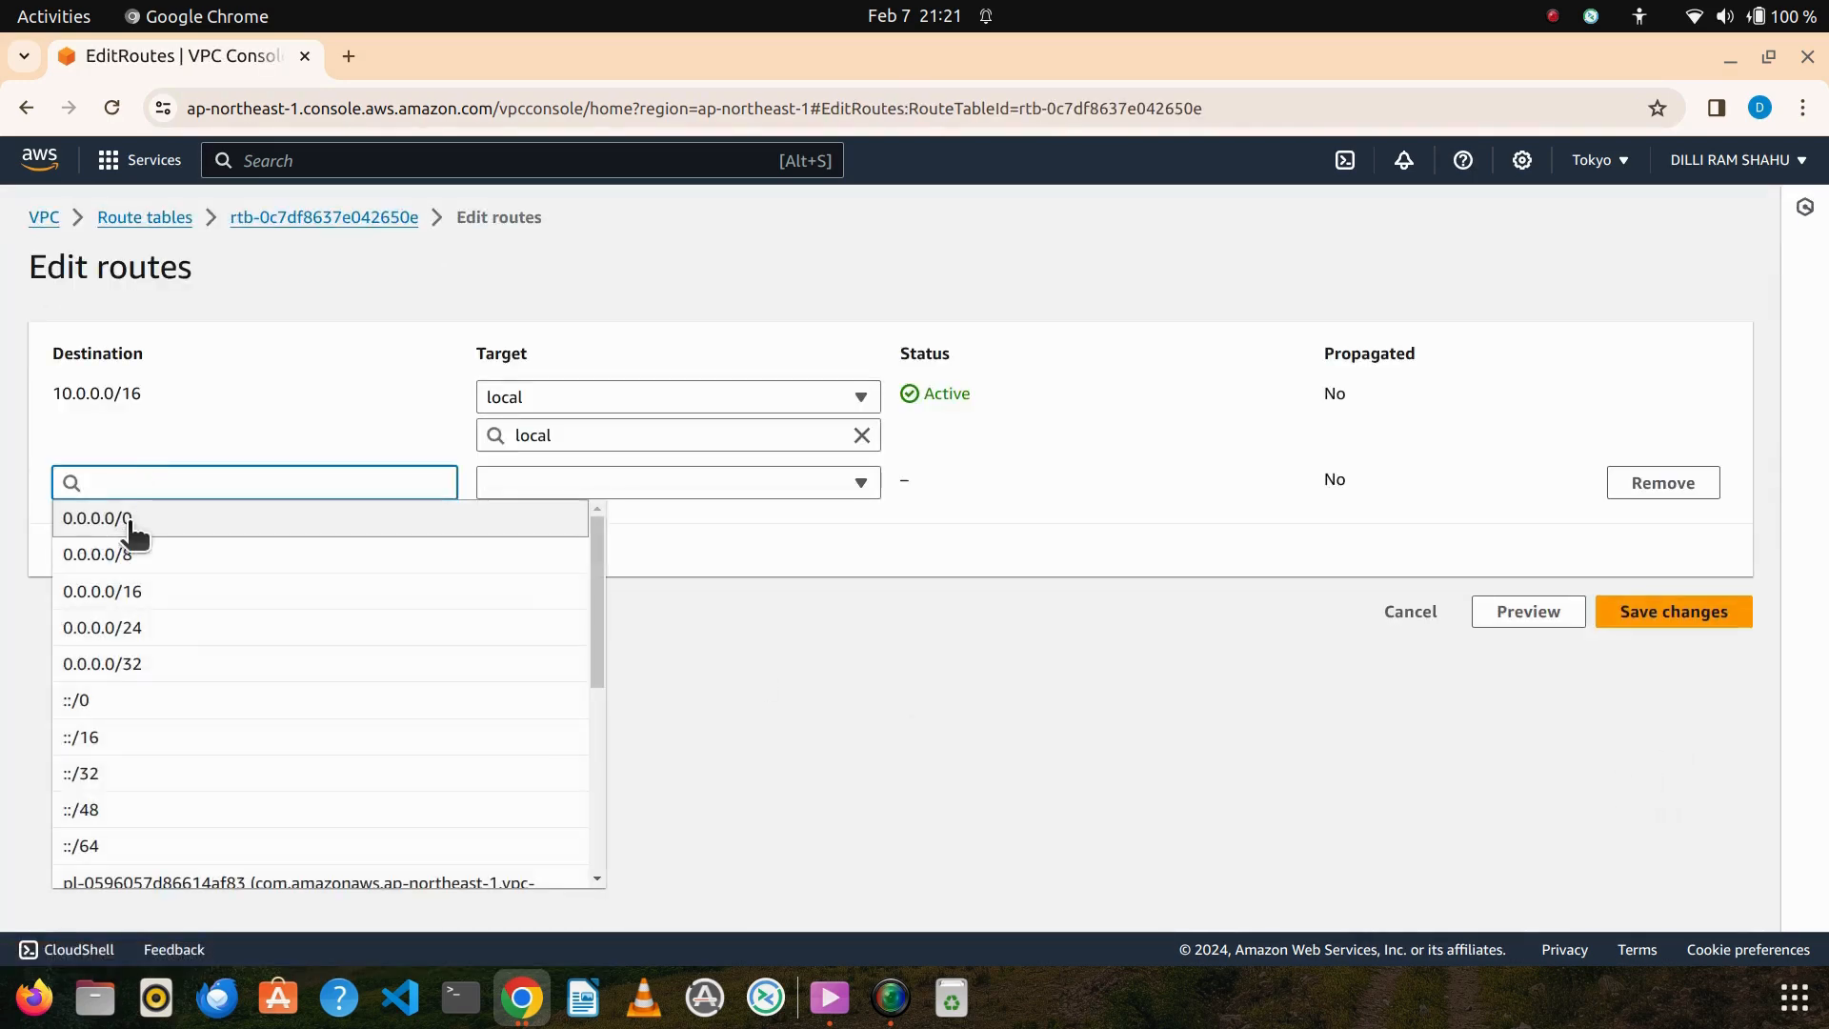
left_click(147, 517)
left_click(678, 484)
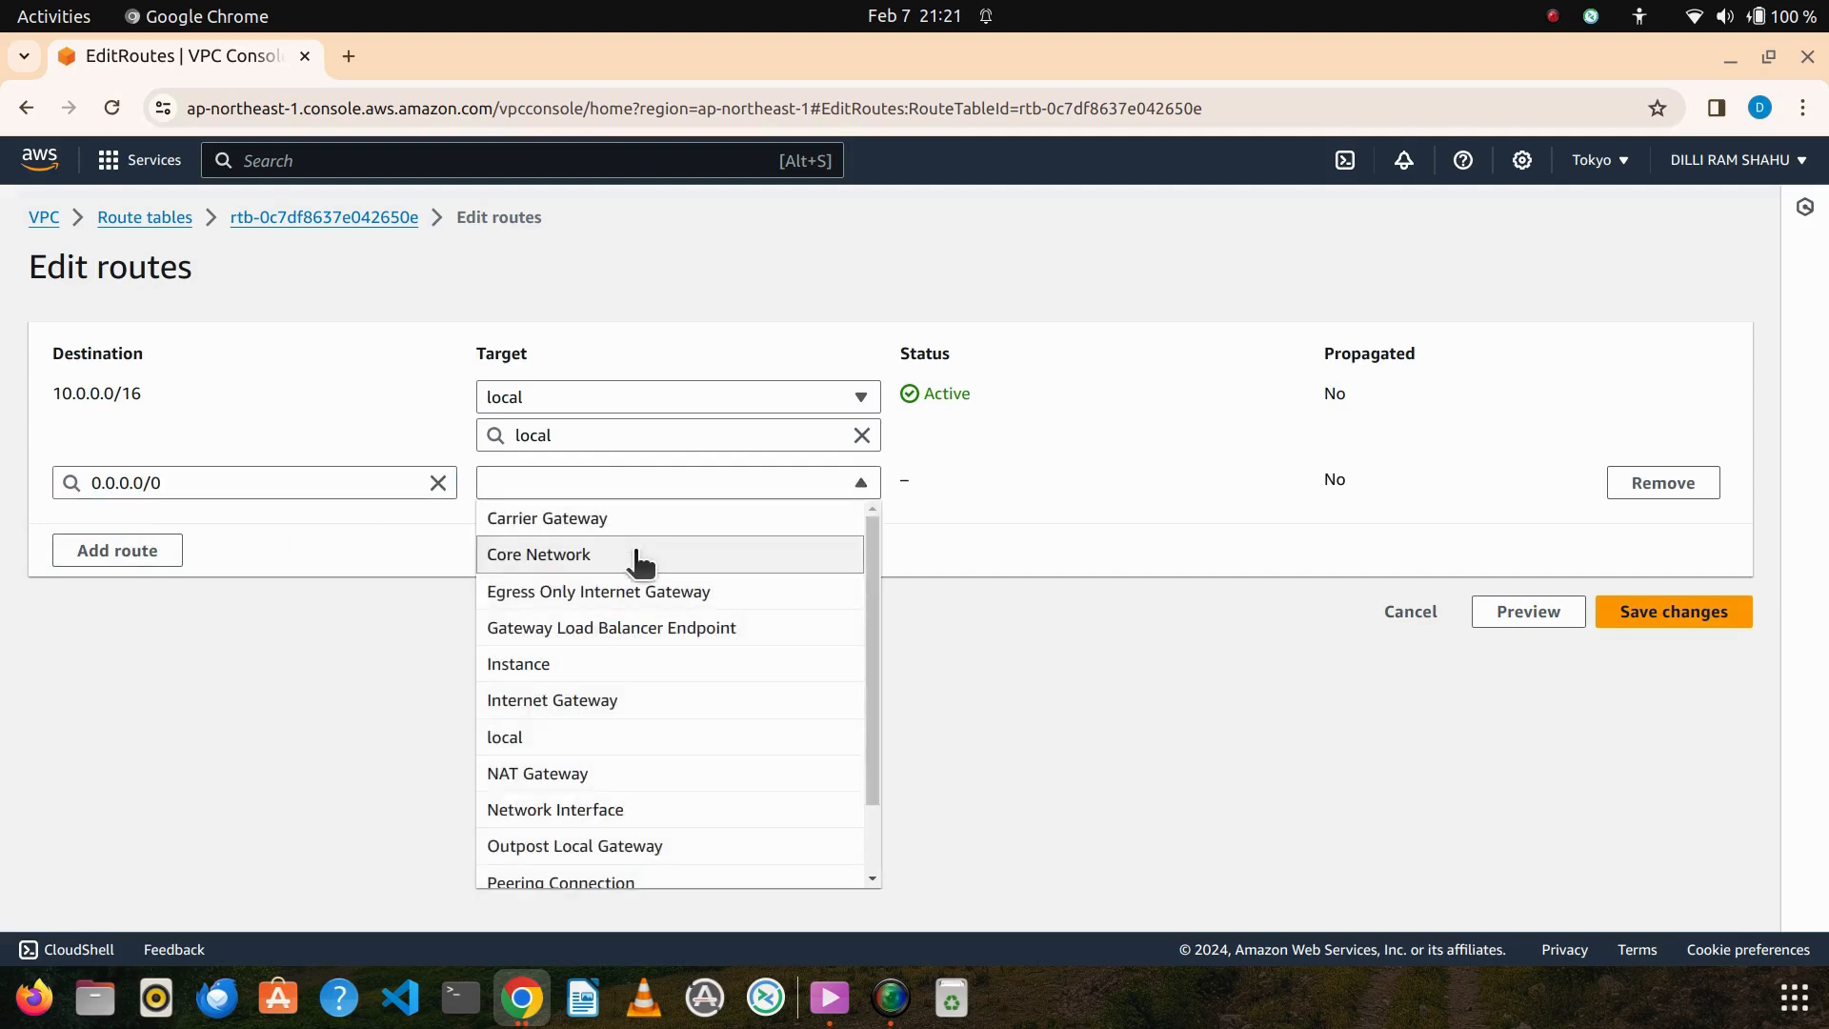
left_click(582, 700)
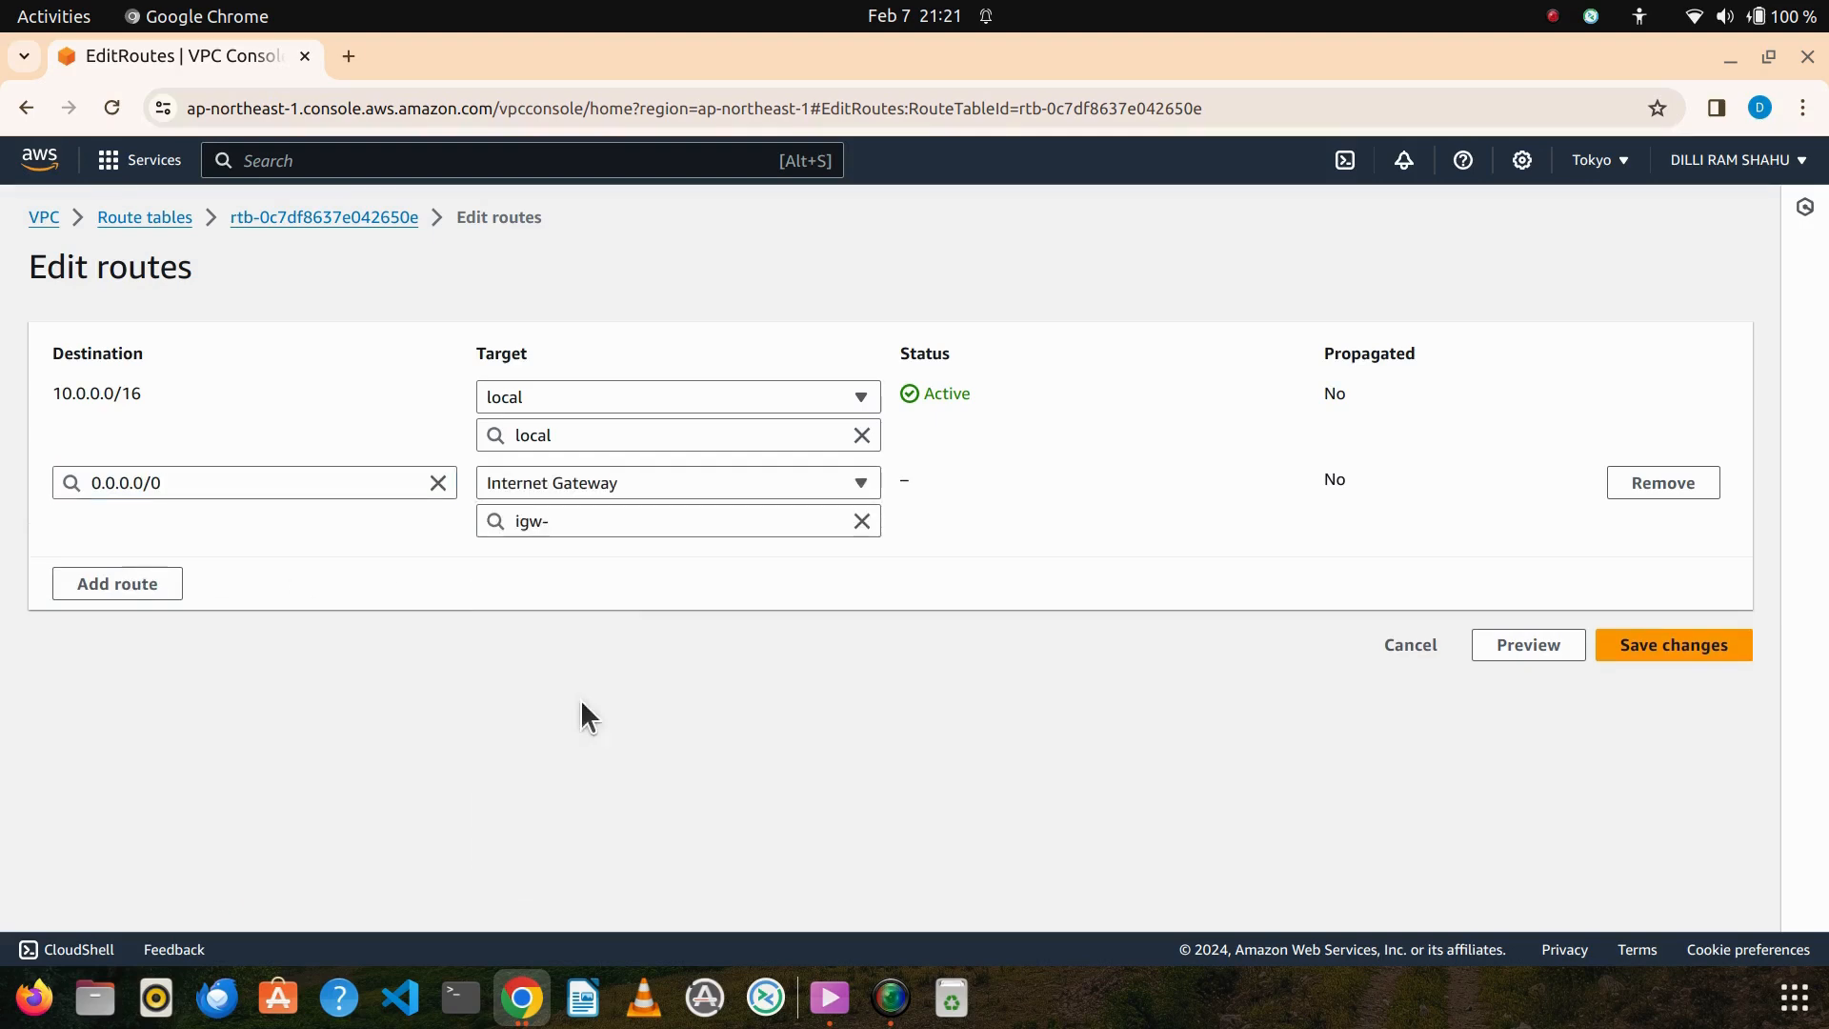
left_click(657, 521)
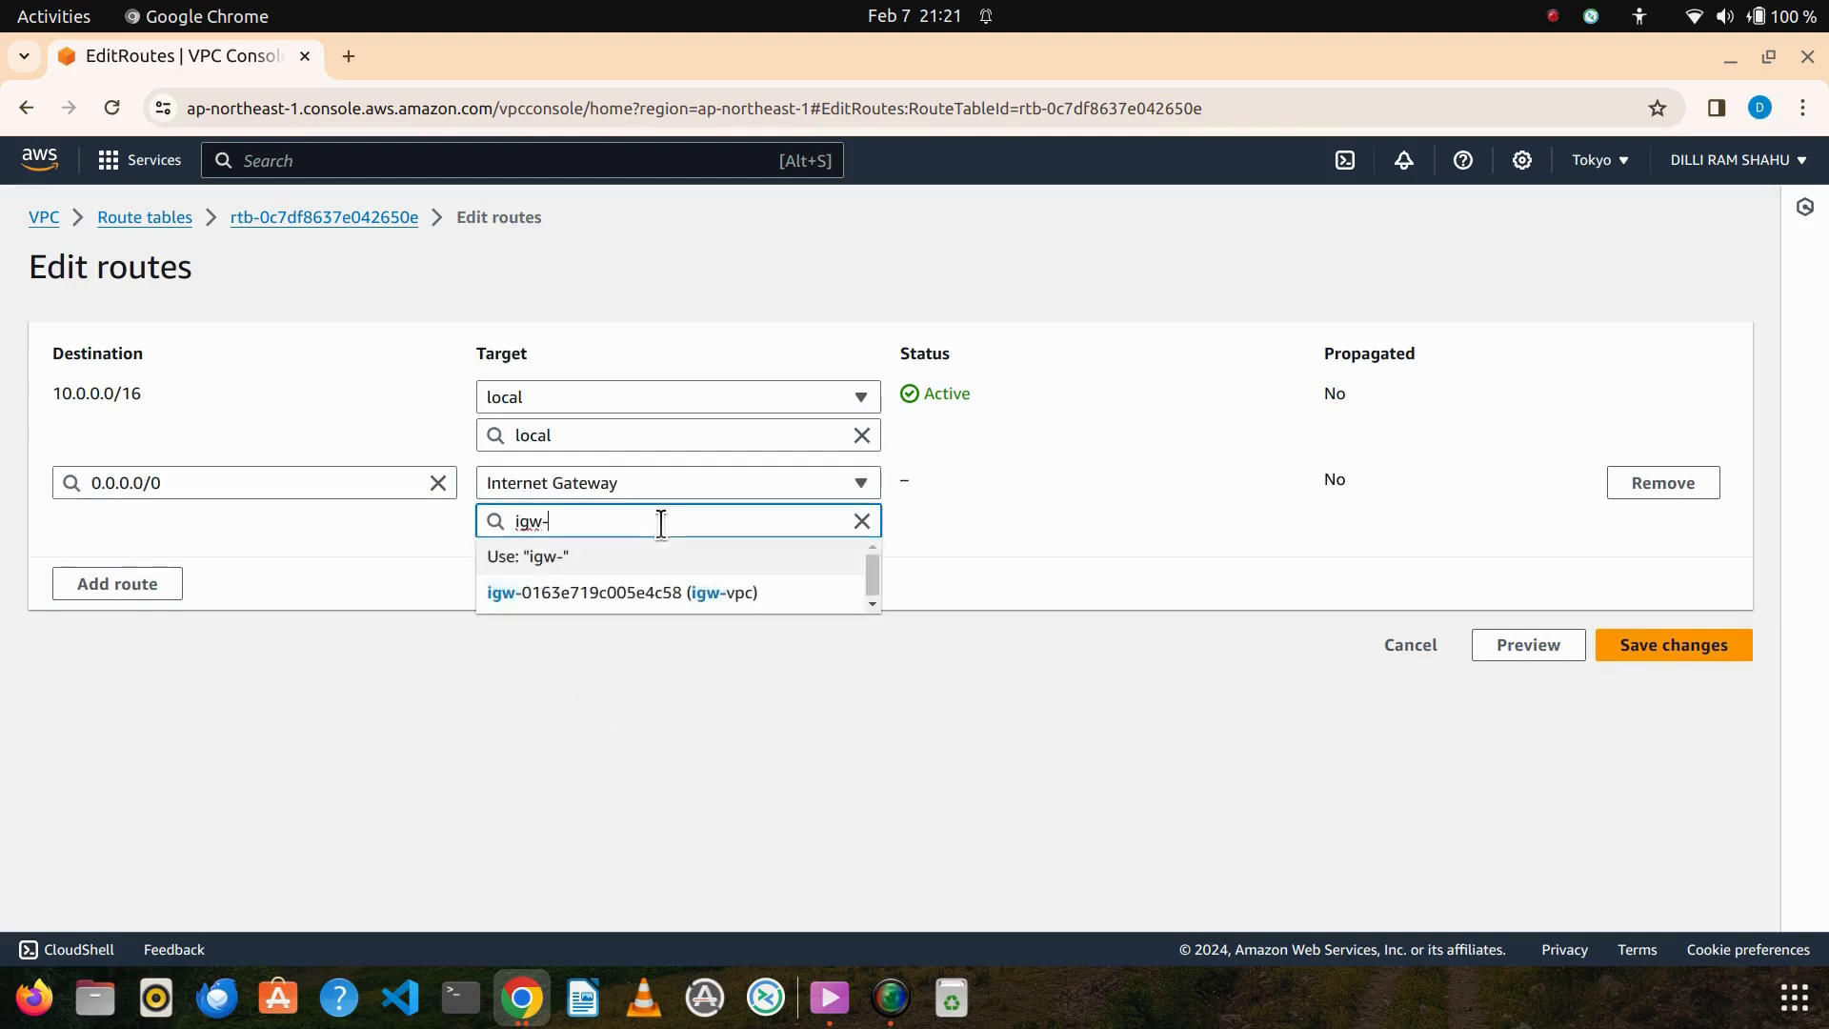
left_click(648, 594)
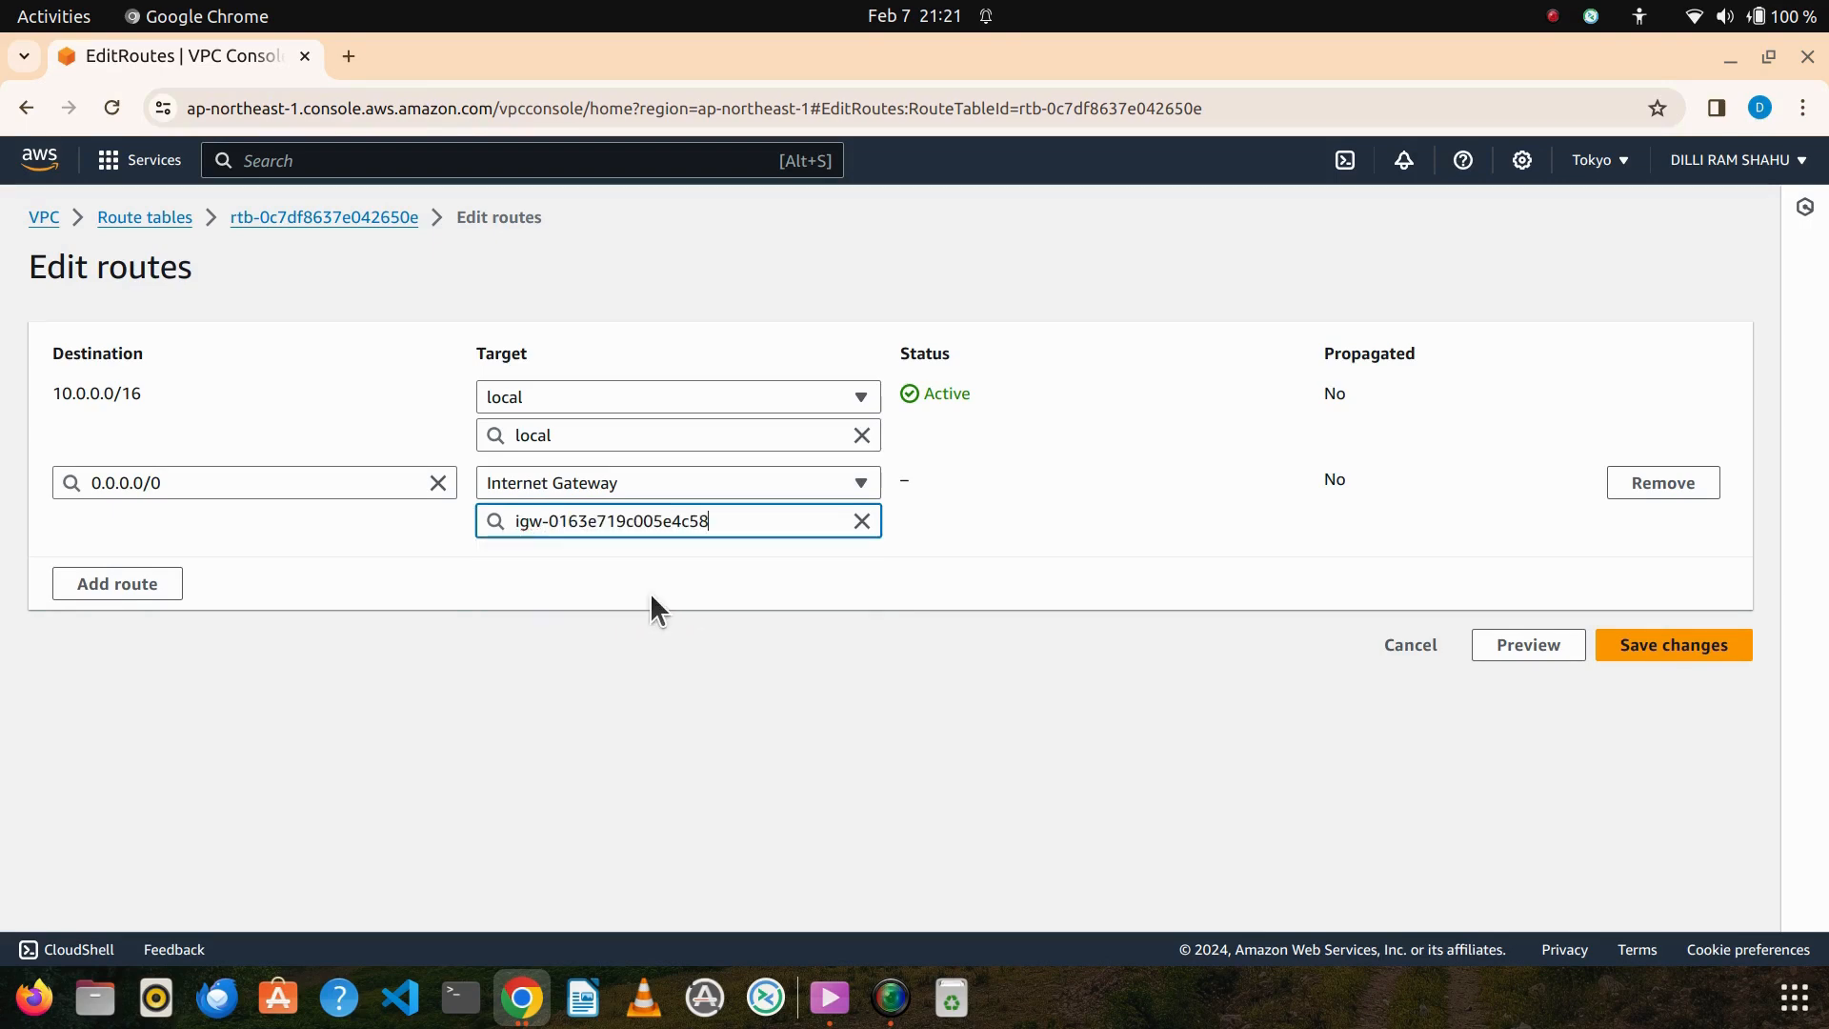
left_click(1729, 657)
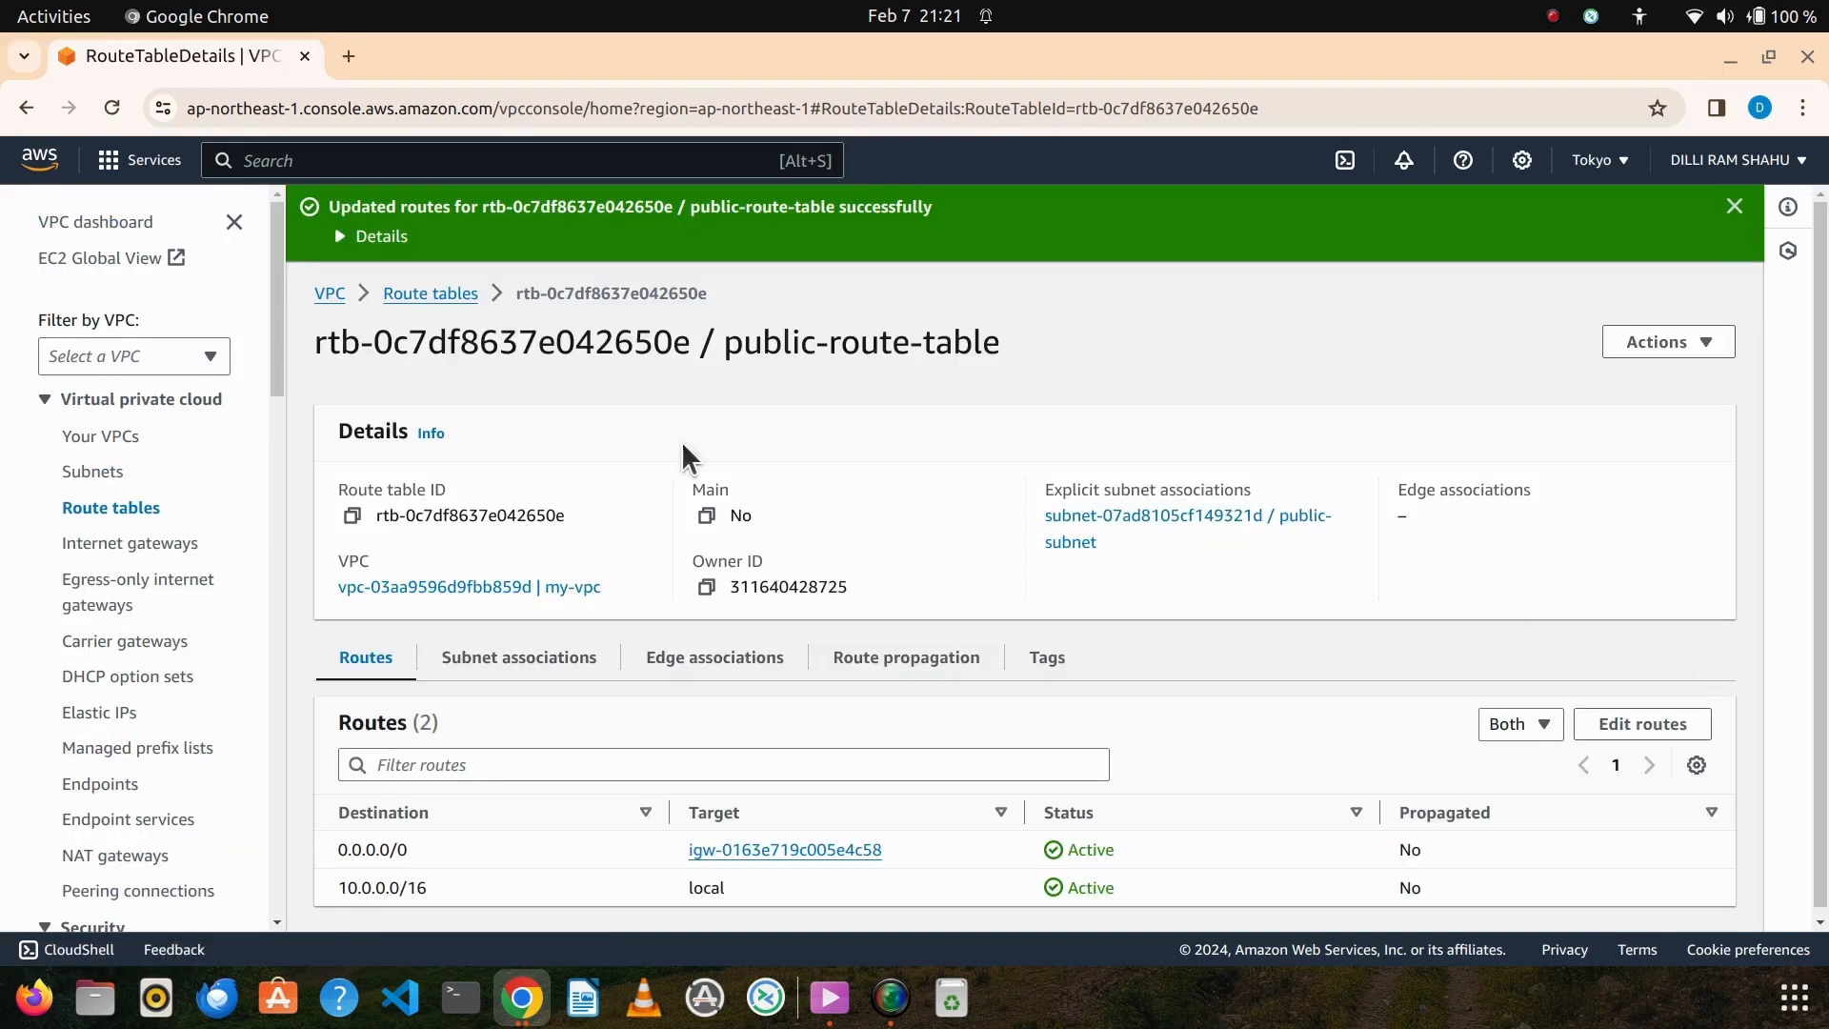
Associate private-subnet with private-route-table and save the association
left_click(427, 294)
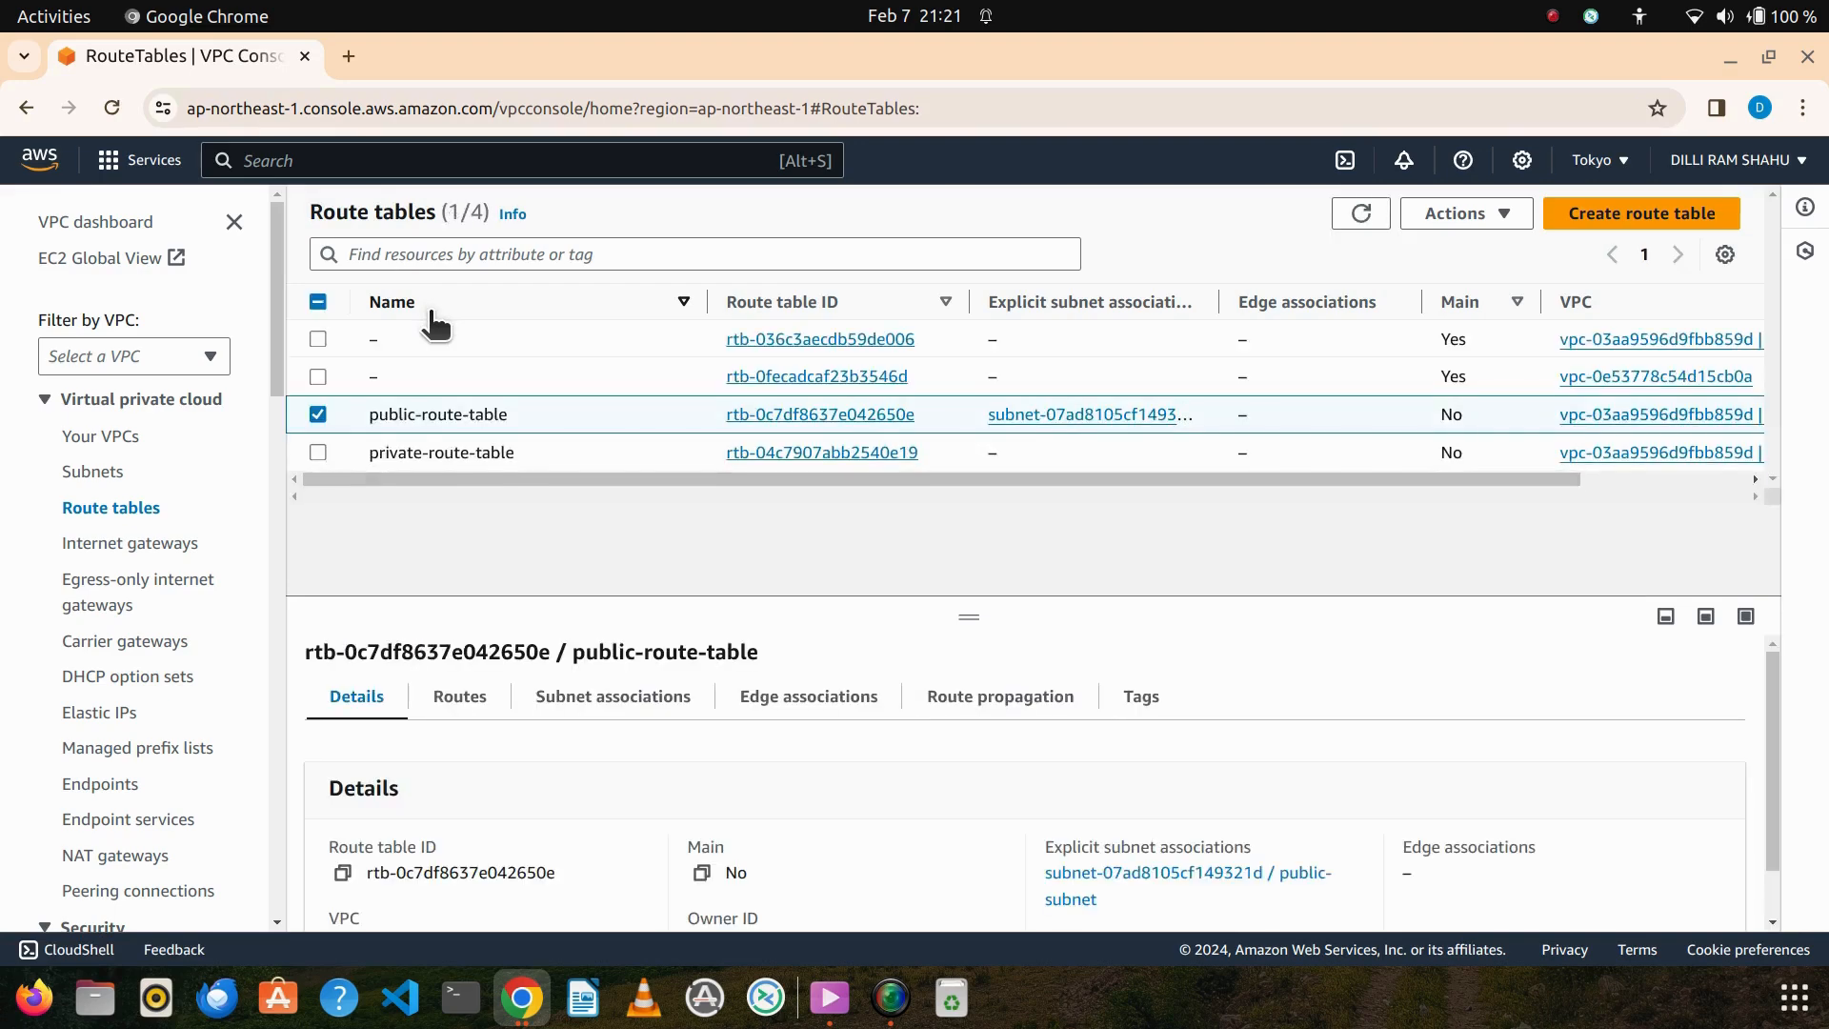
left_click(319, 446)
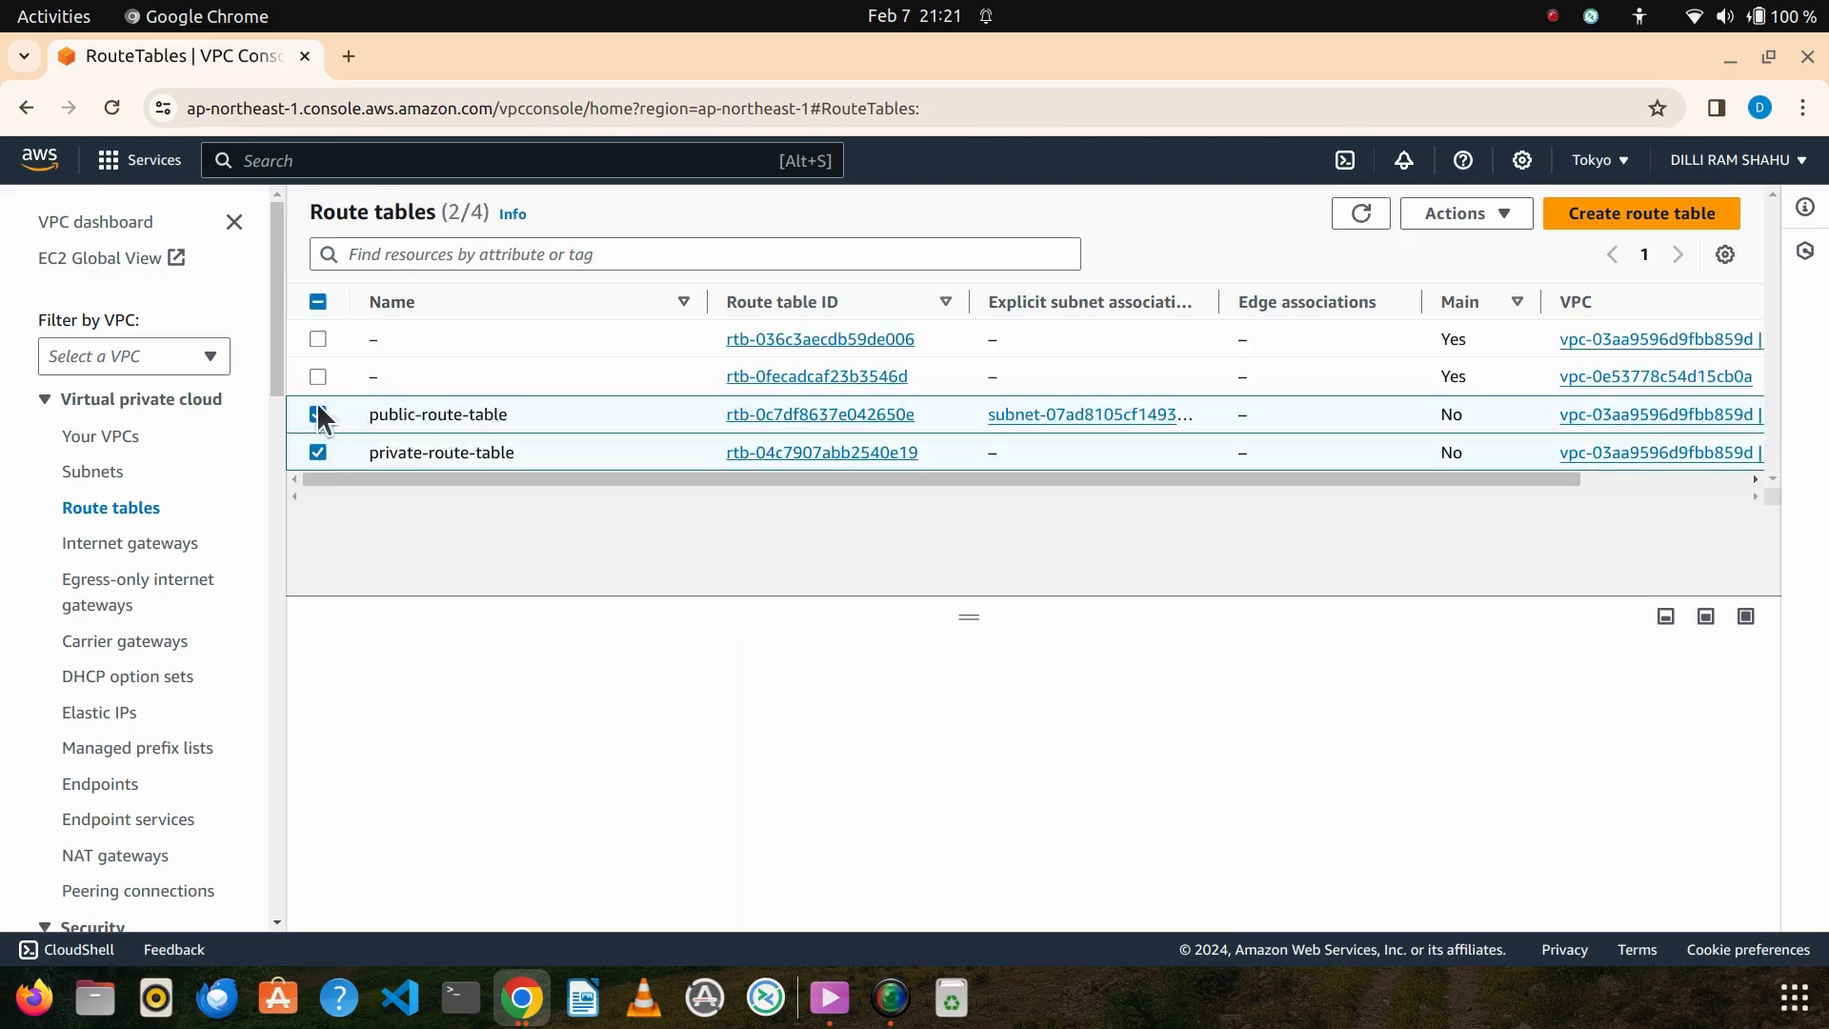
left_click(319, 413)
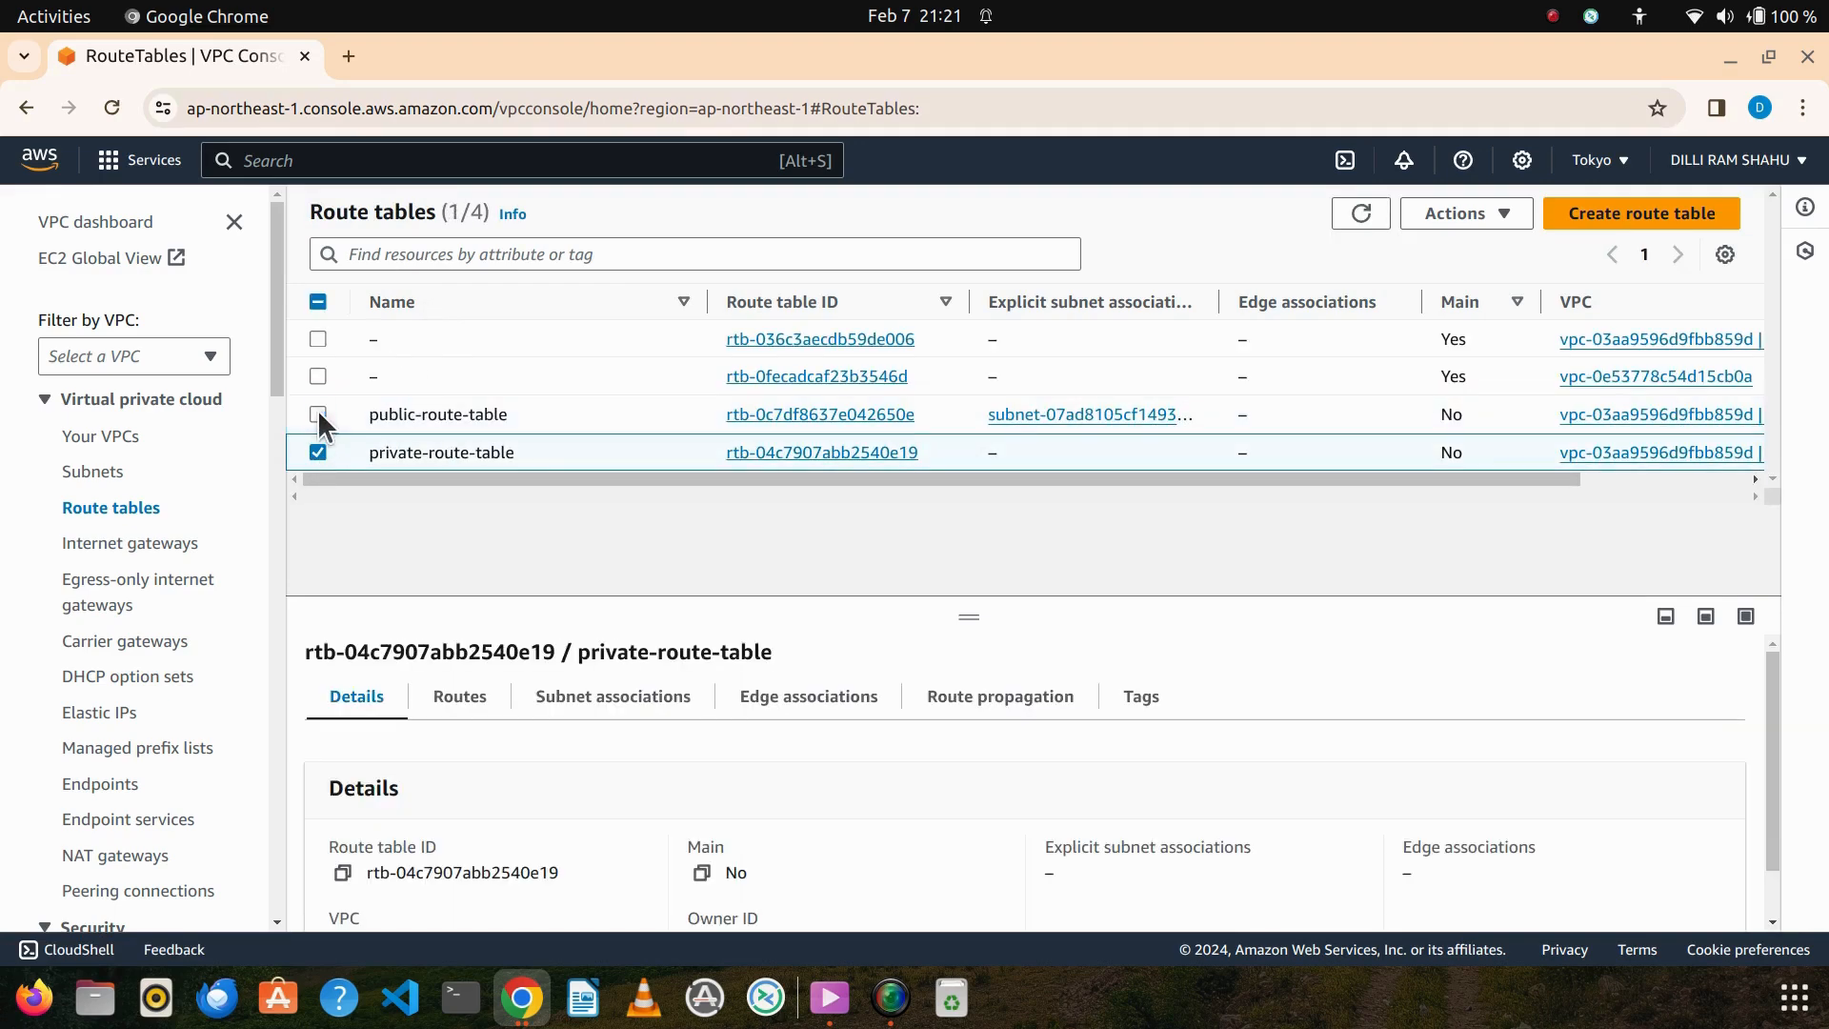
left_click(662, 714)
scroll(819, 743, "down", 3)
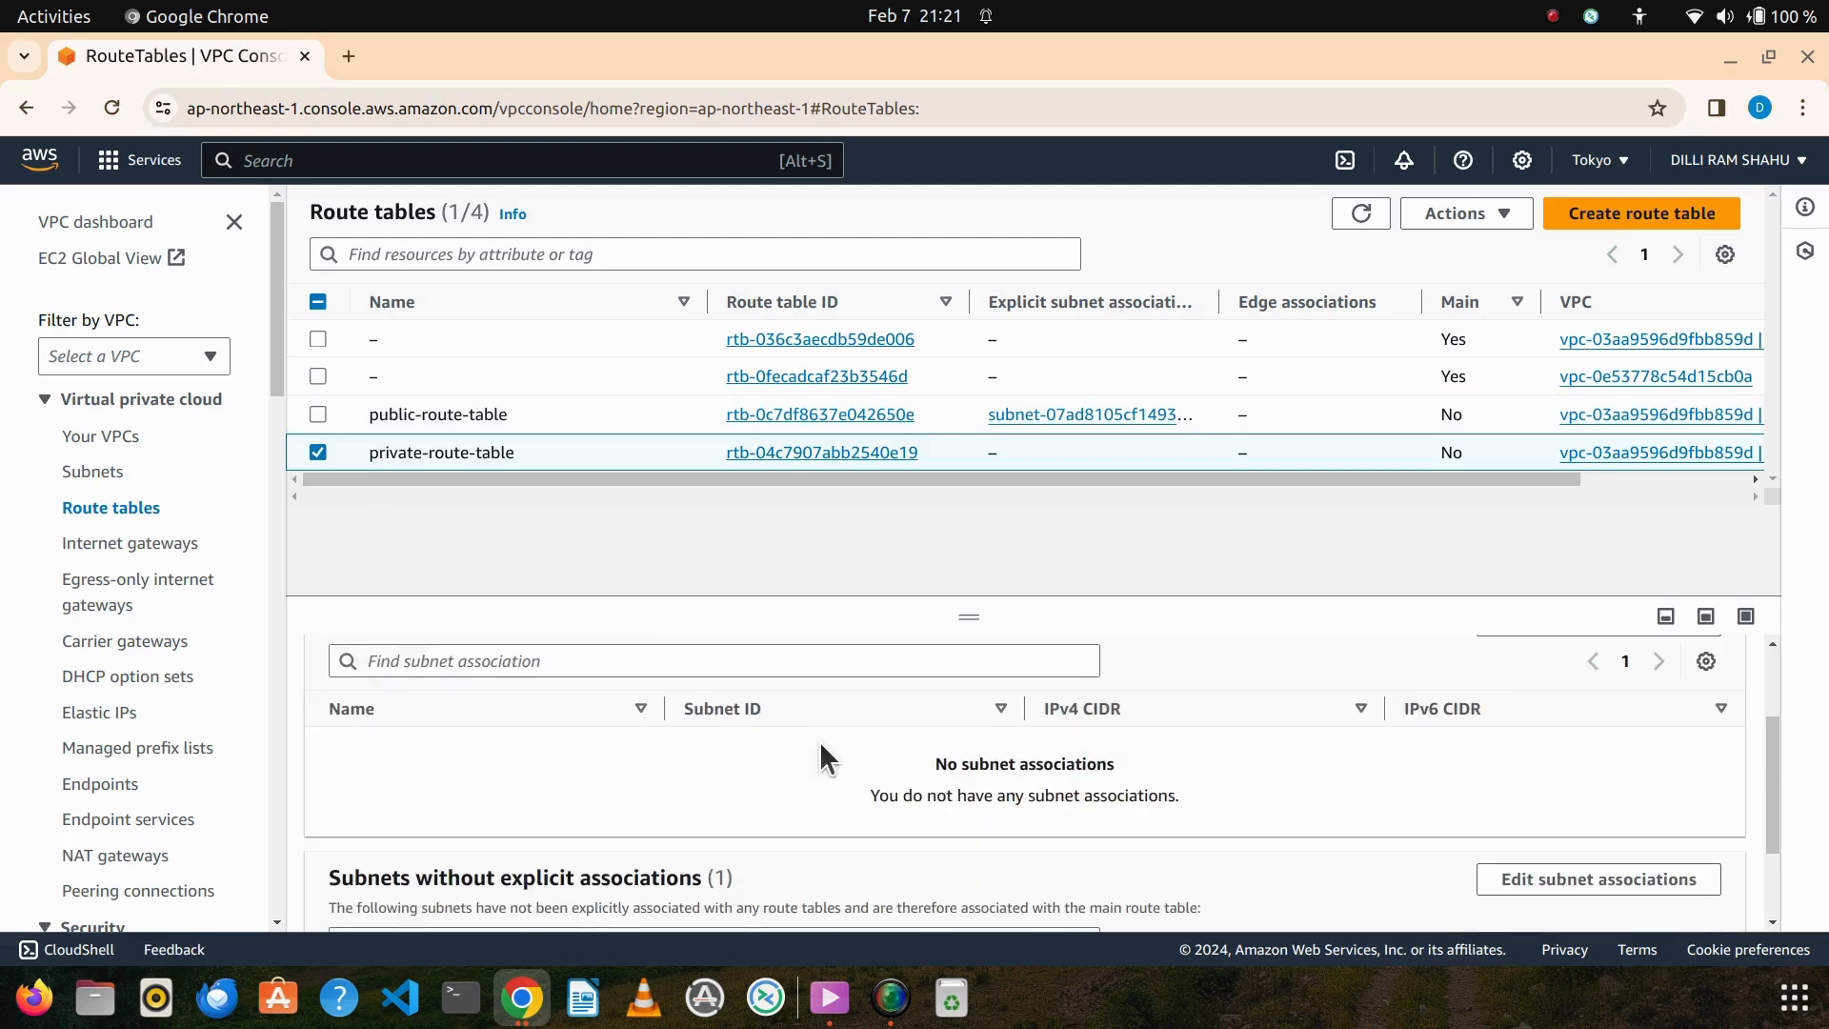
scroll(821, 745, "up", 3)
left_click(1577, 765)
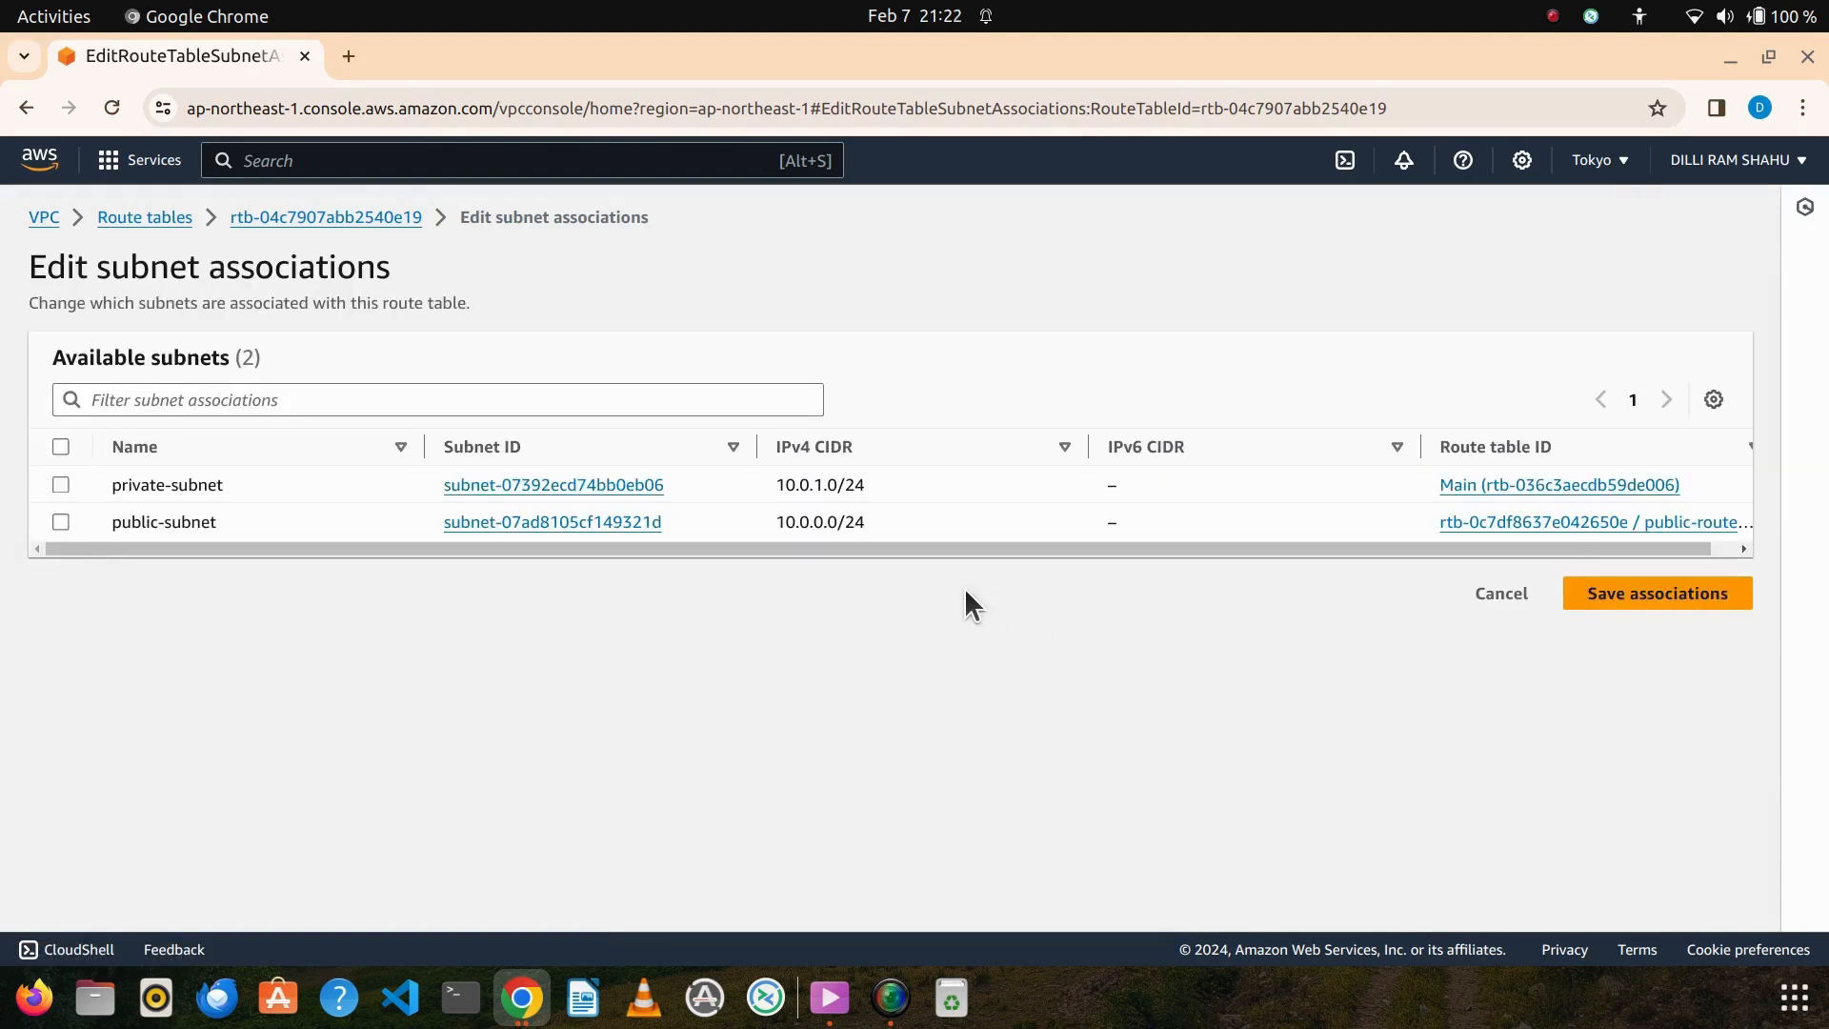
left_click(60, 484)
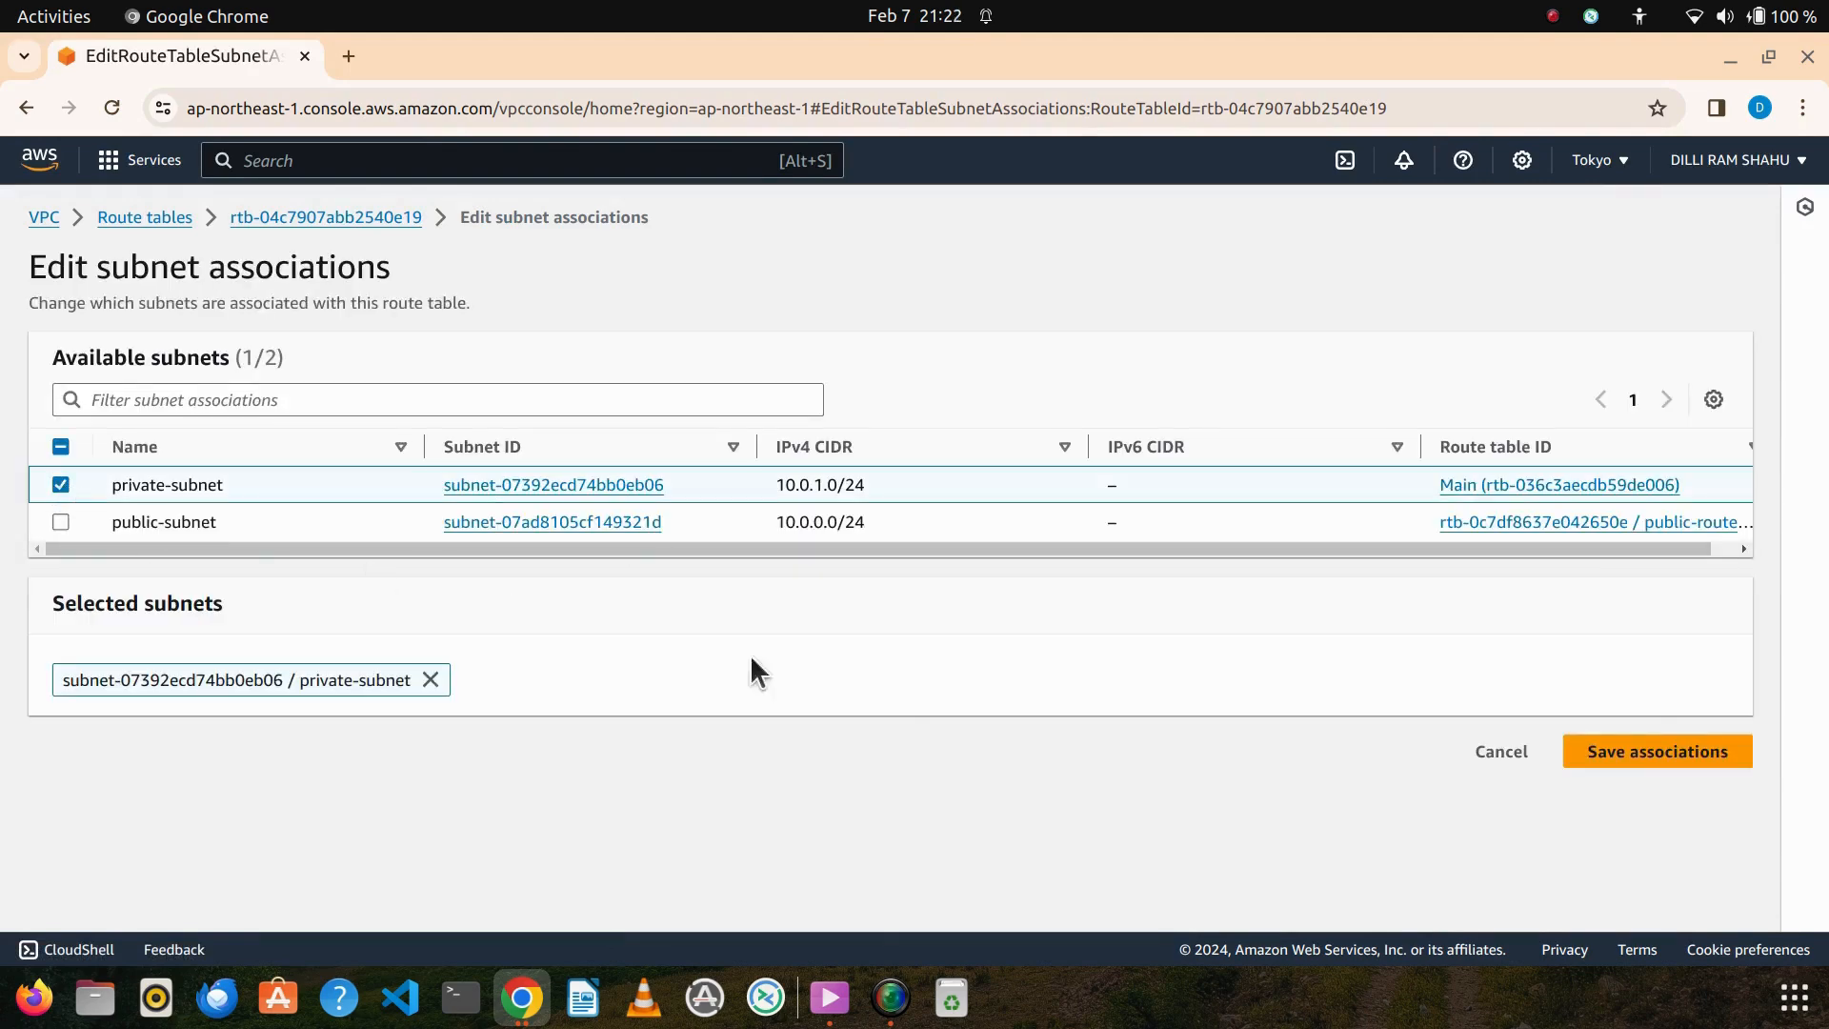
left_click(1632, 755)
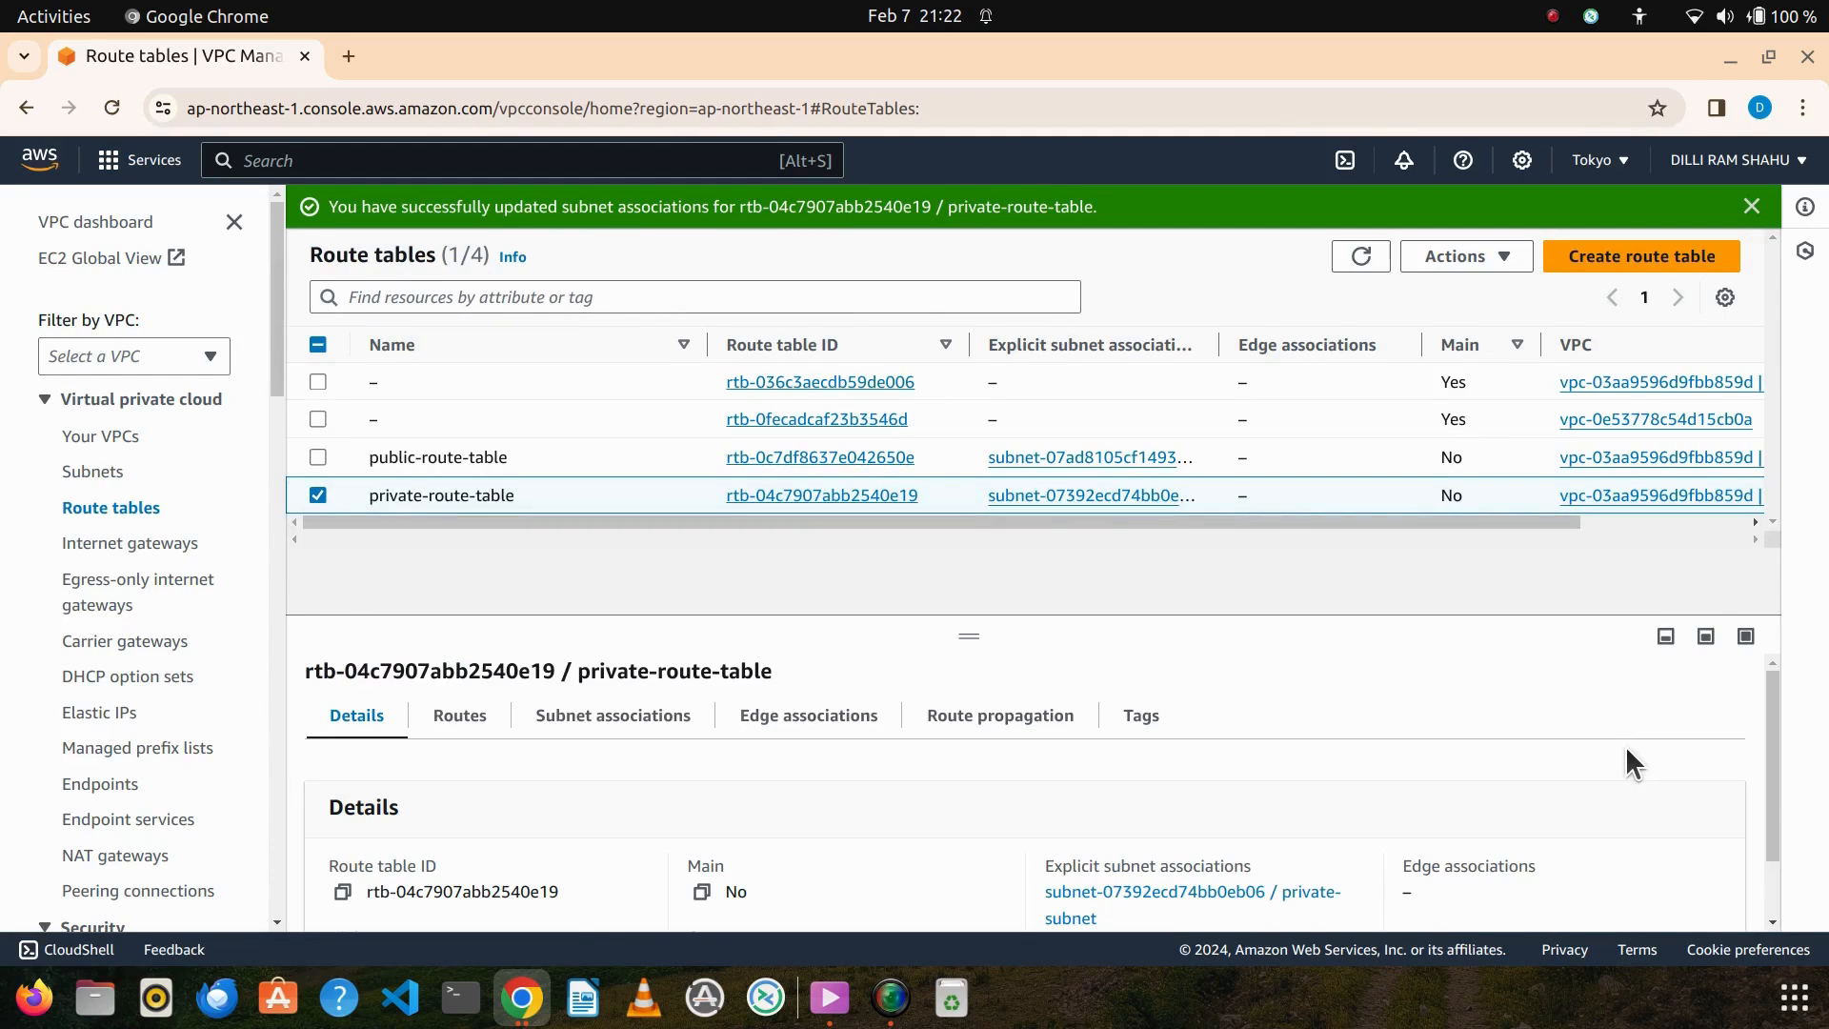
scroll(1625, 764, "down", 2)
scroll(1501, 770, "up", 2)
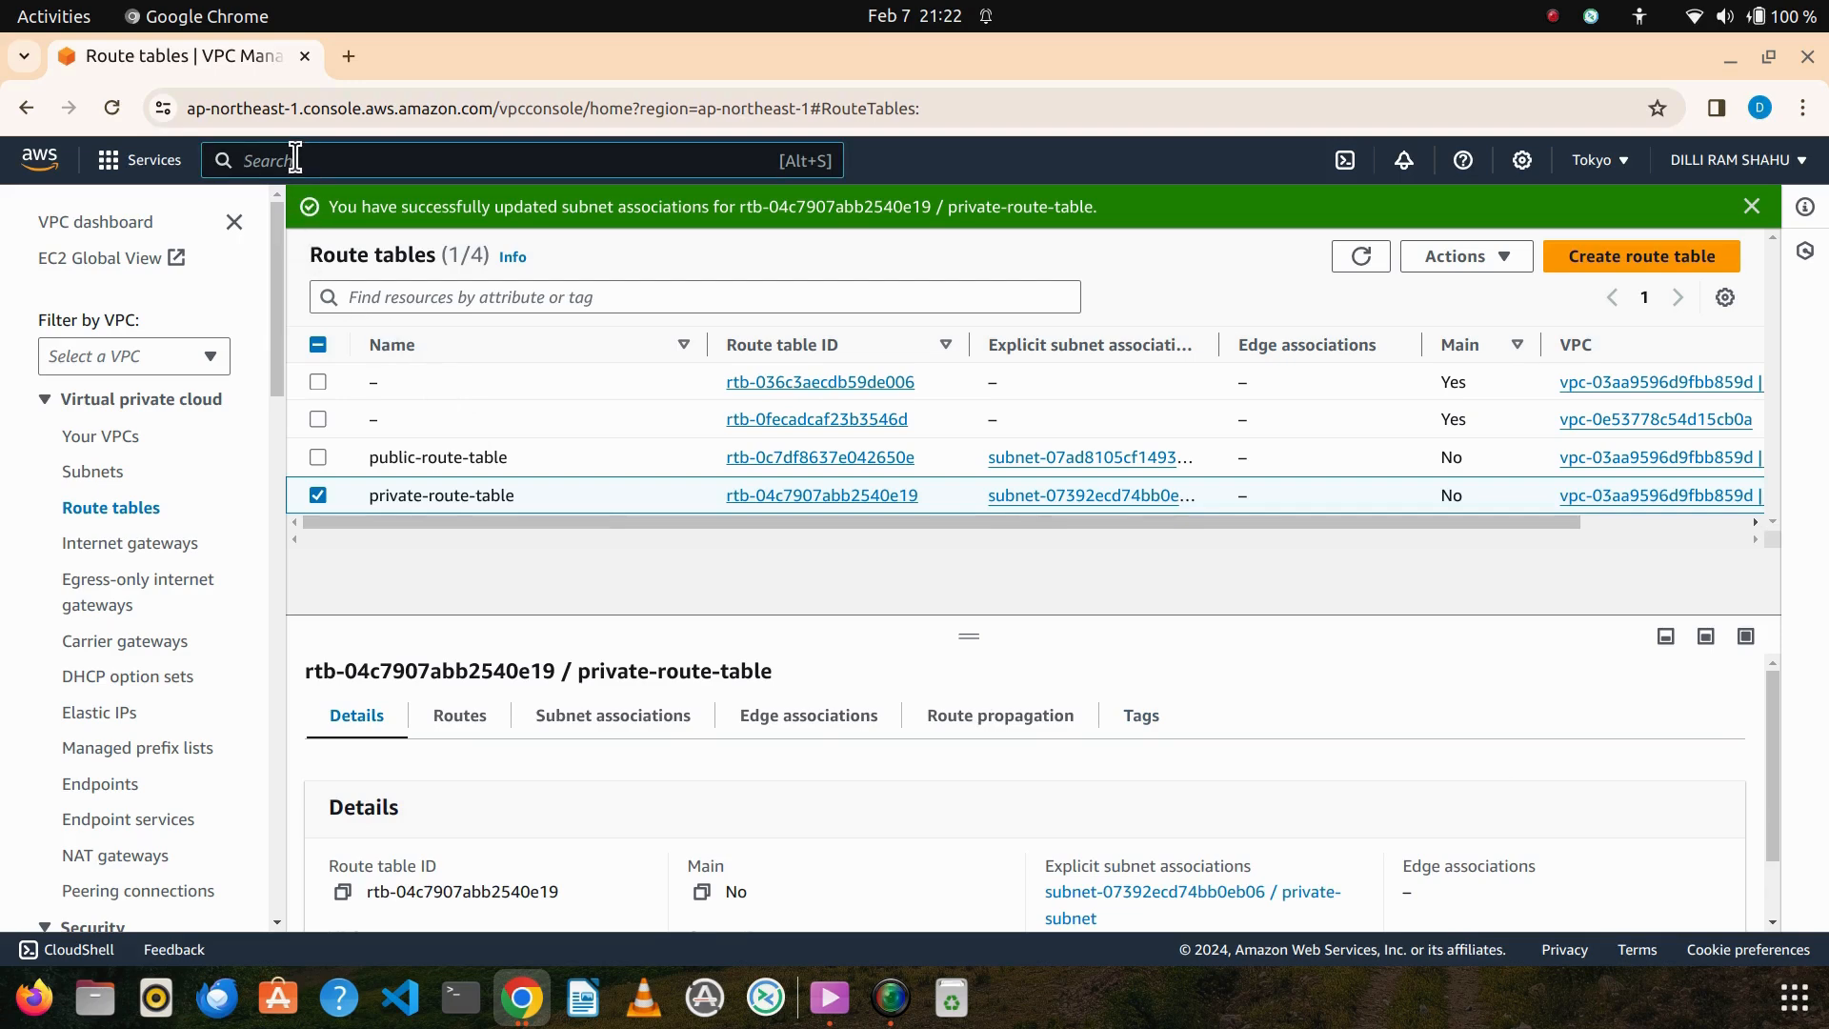
type("ins")
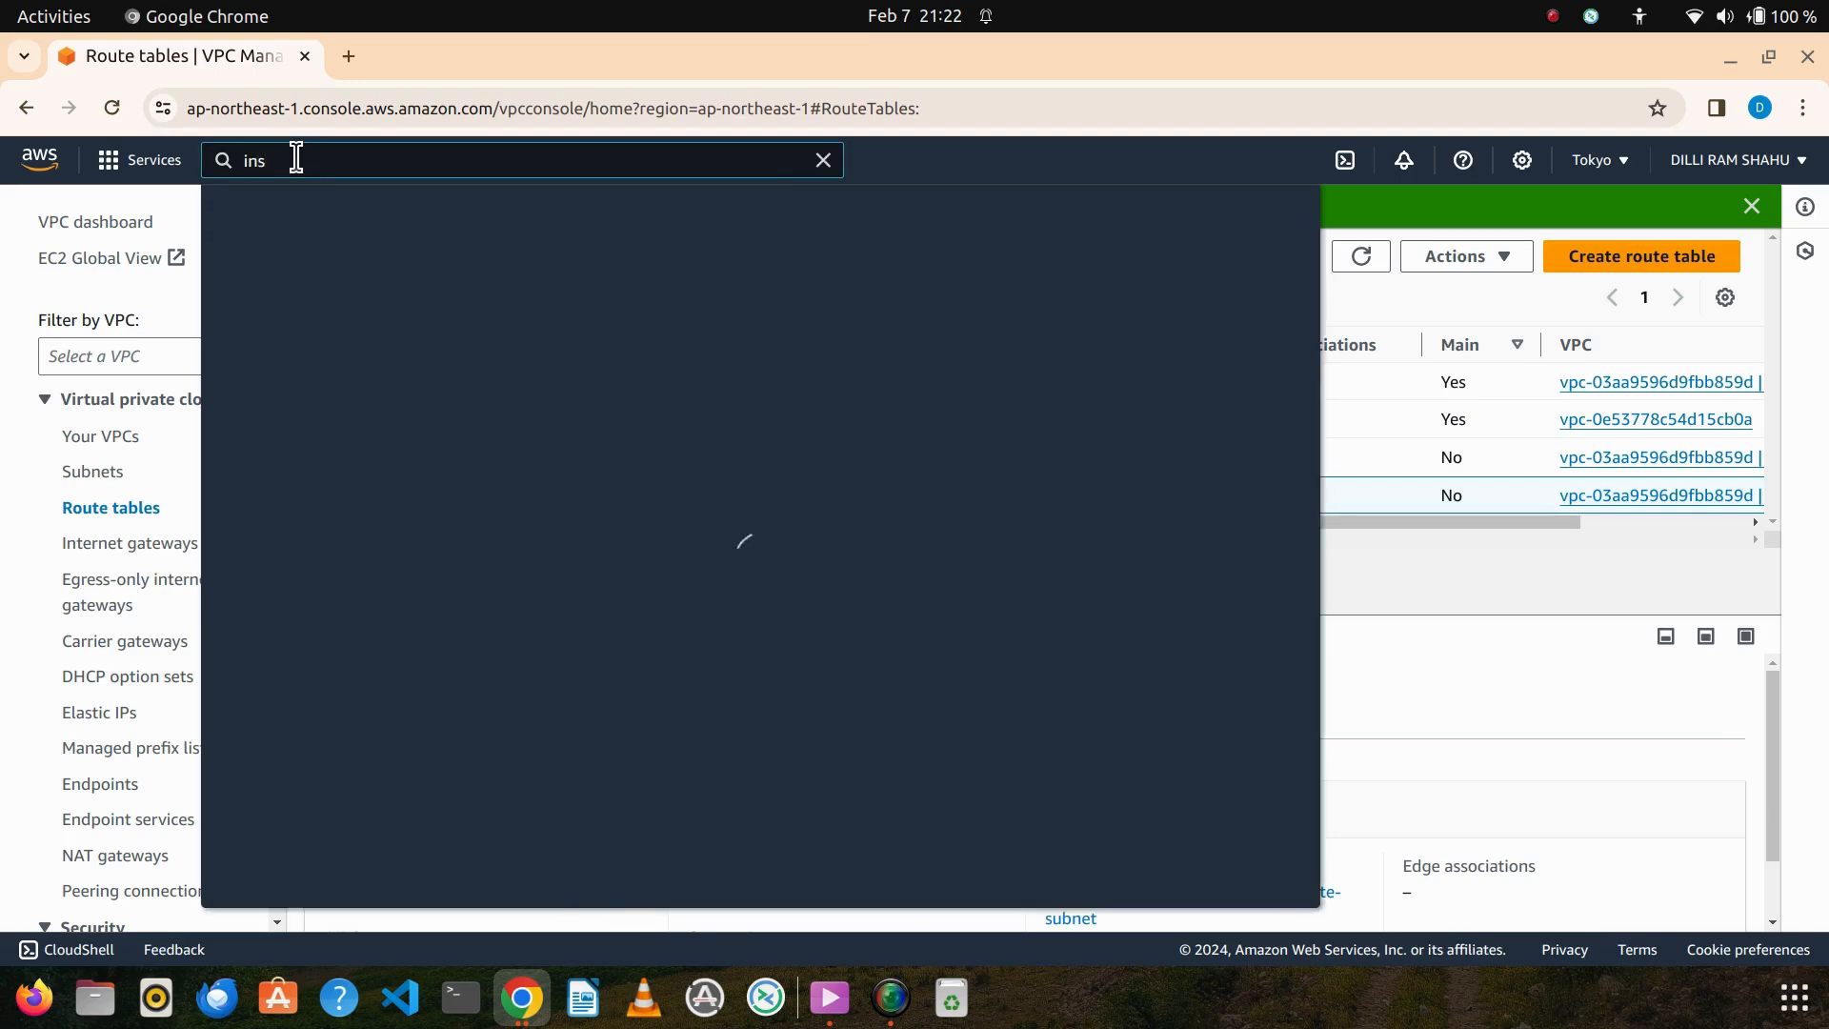
type("ight")
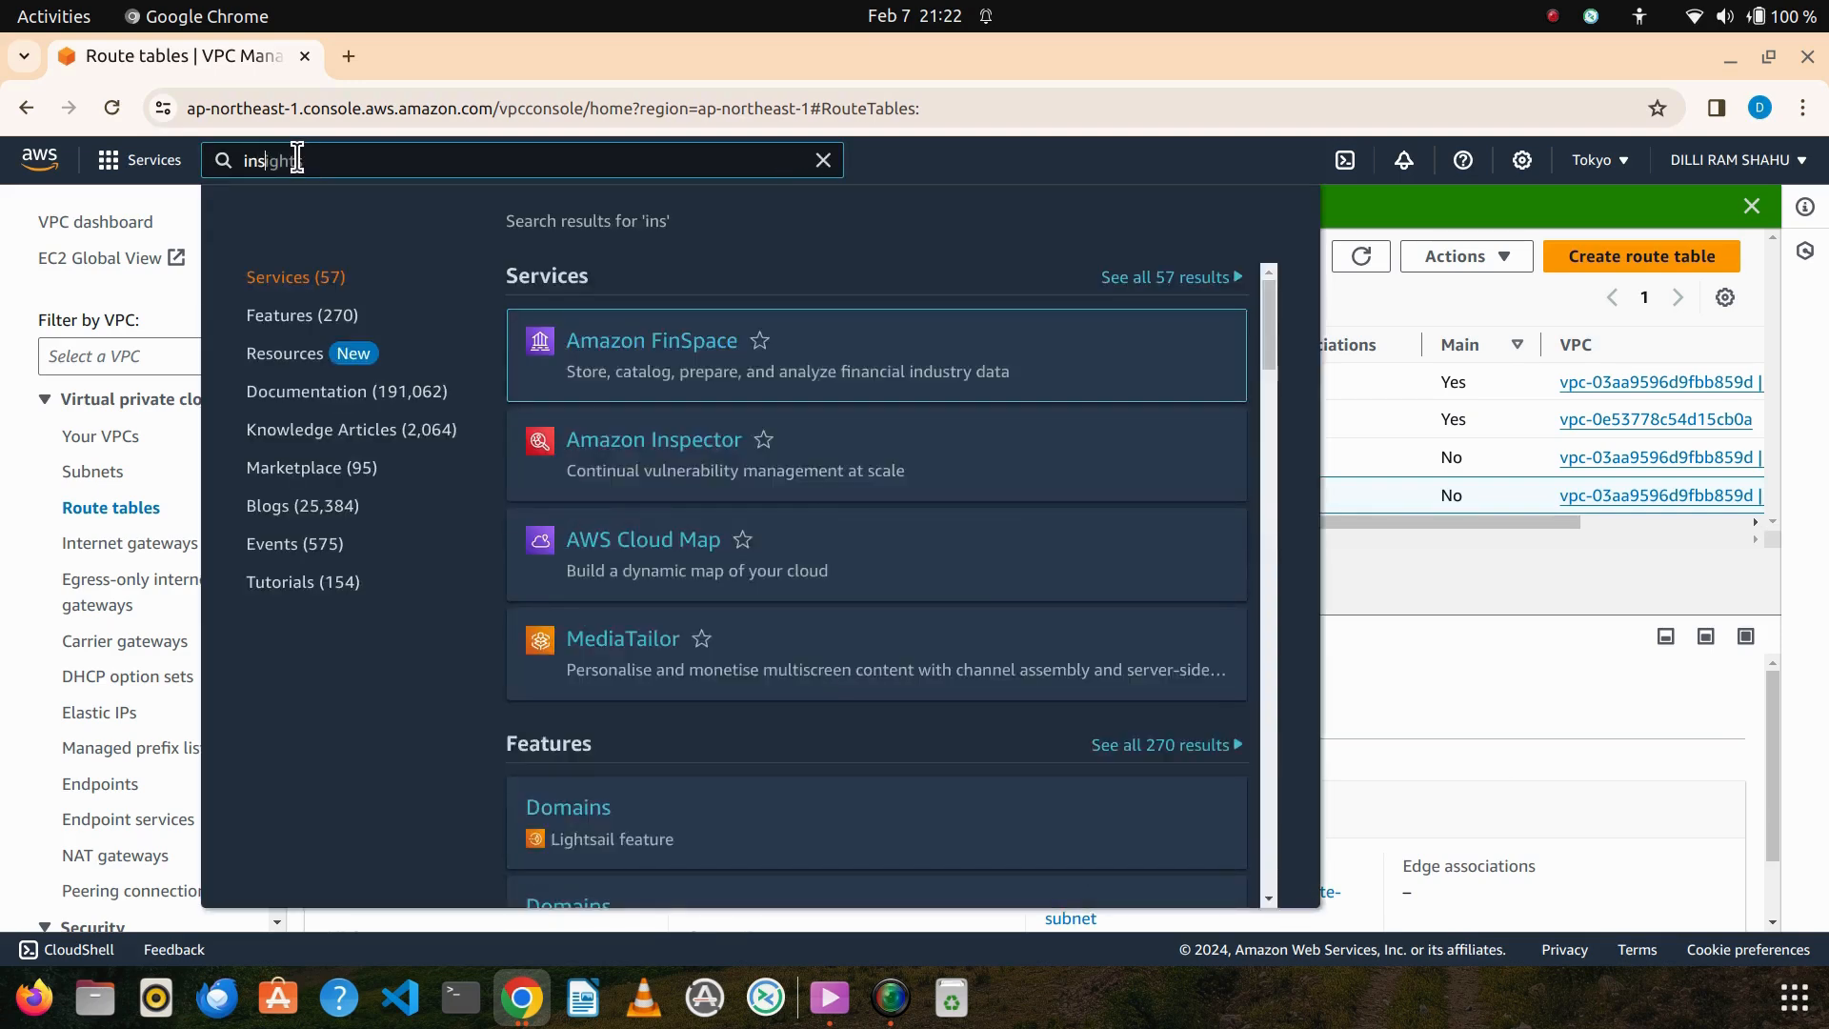
type("s")
scroll(550, 396, "down", 2)
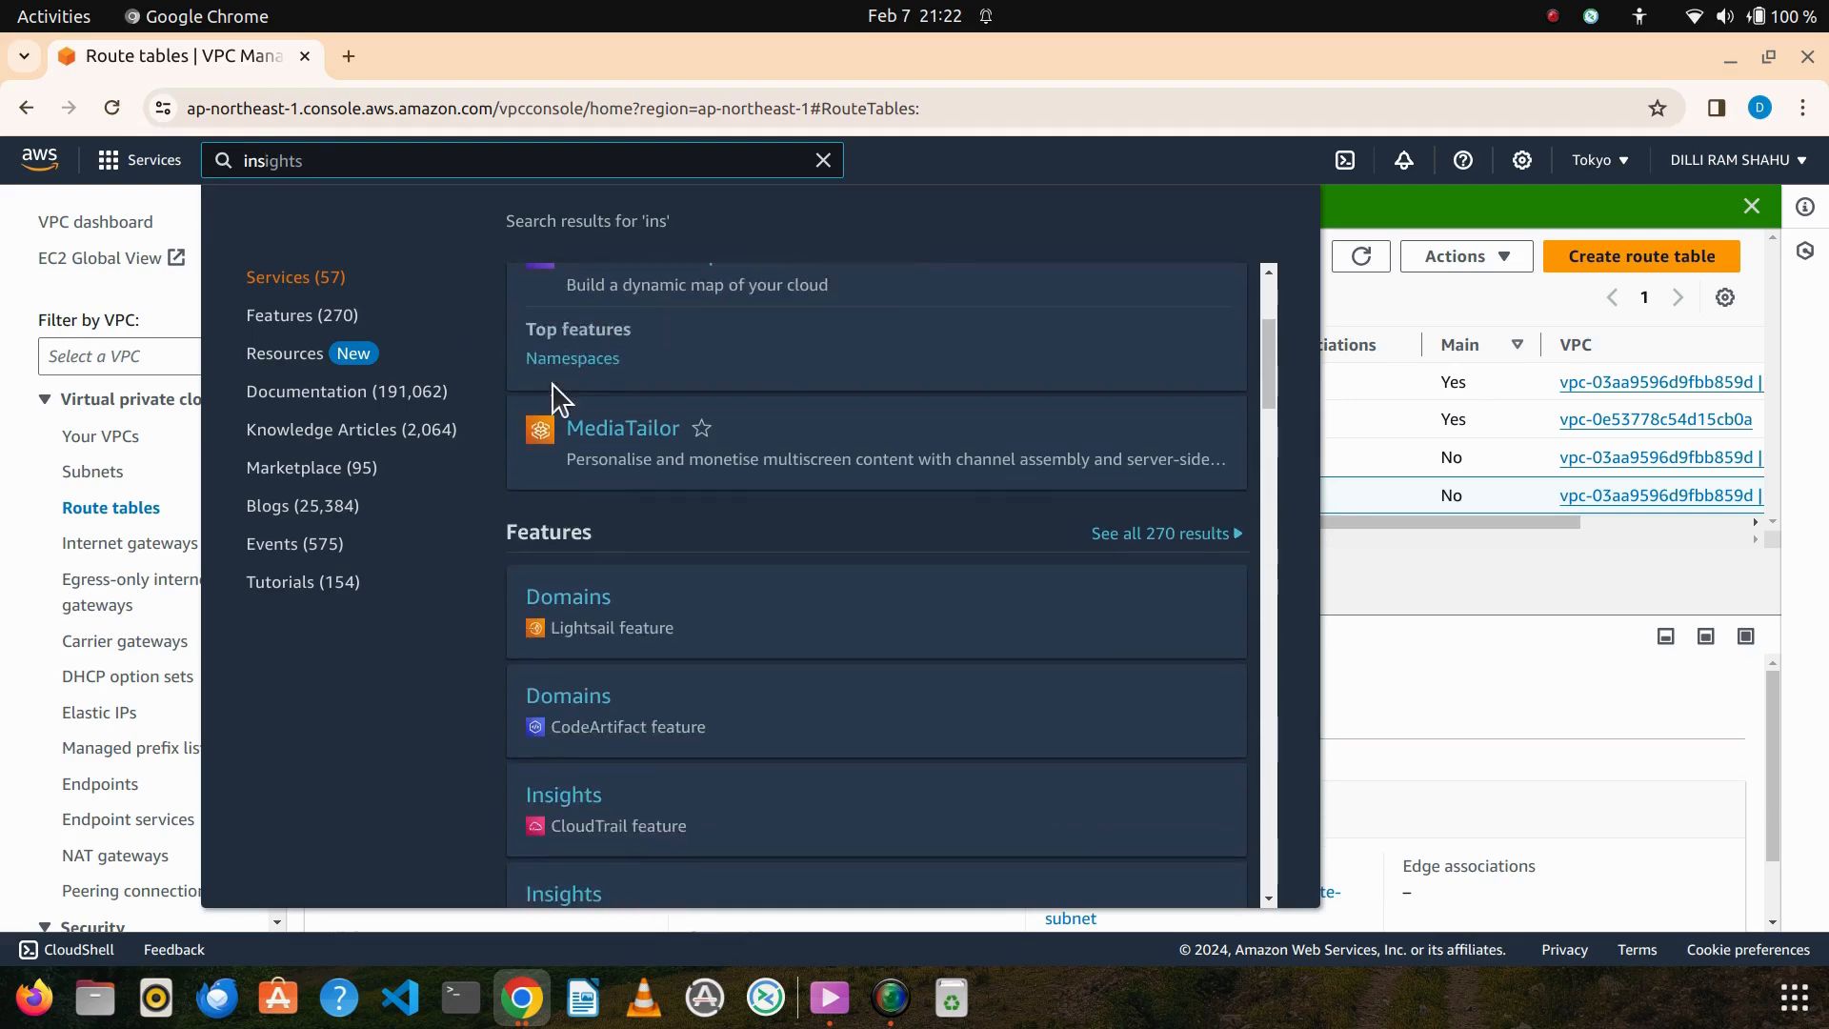
scroll(552, 397, "up", 2)
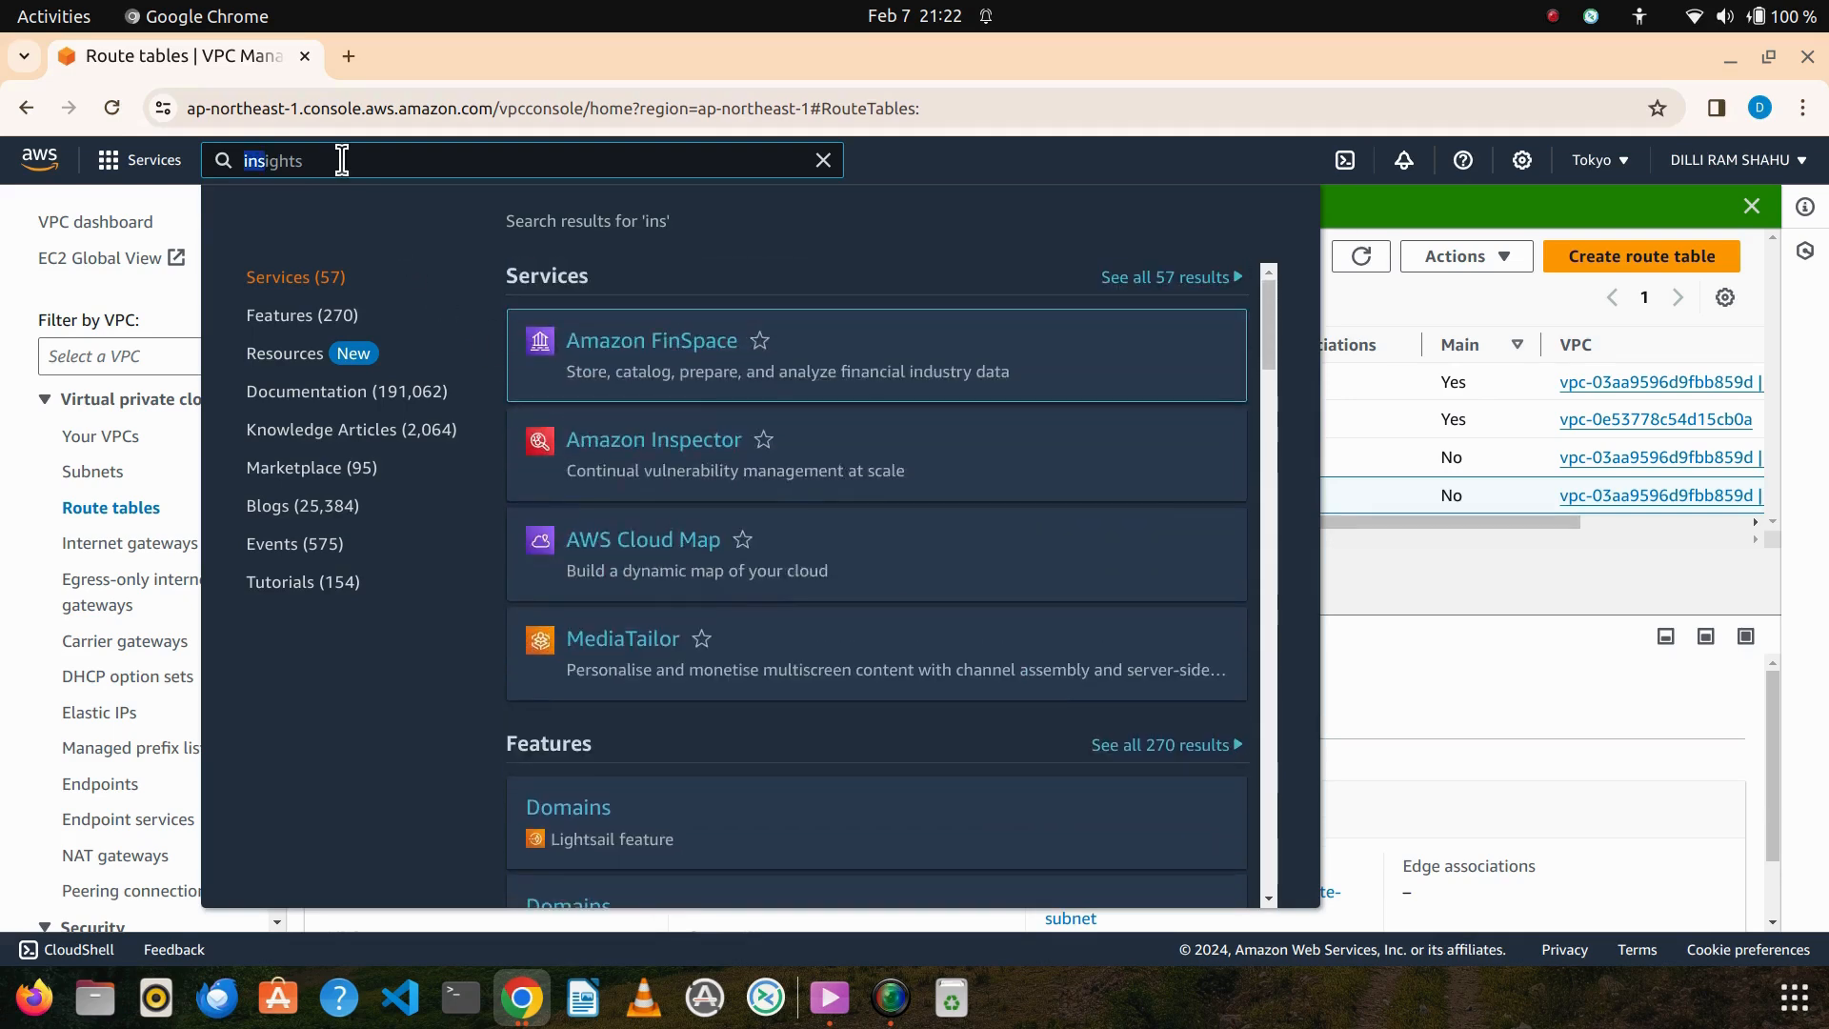
Search the AWS services for EC2, open it in a new browser tab and switch to that tab
key("ctrl+a")
type("ec")
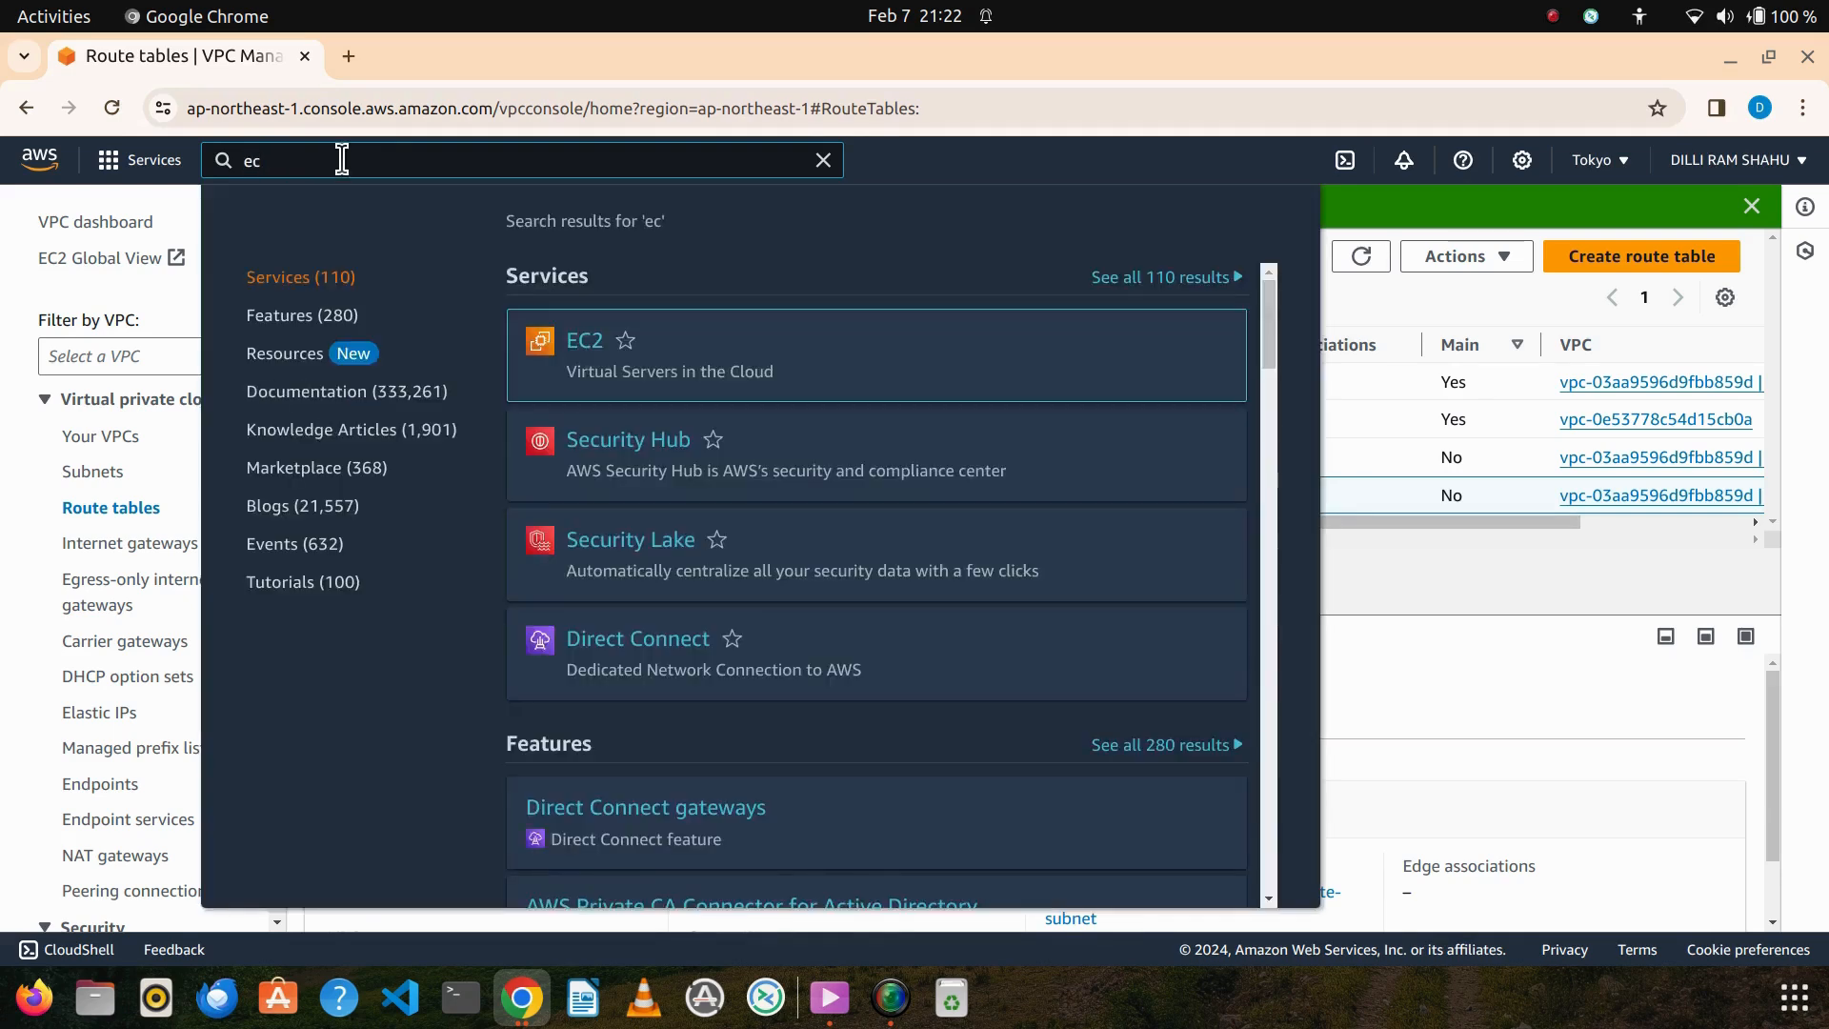
right_click(575, 339)
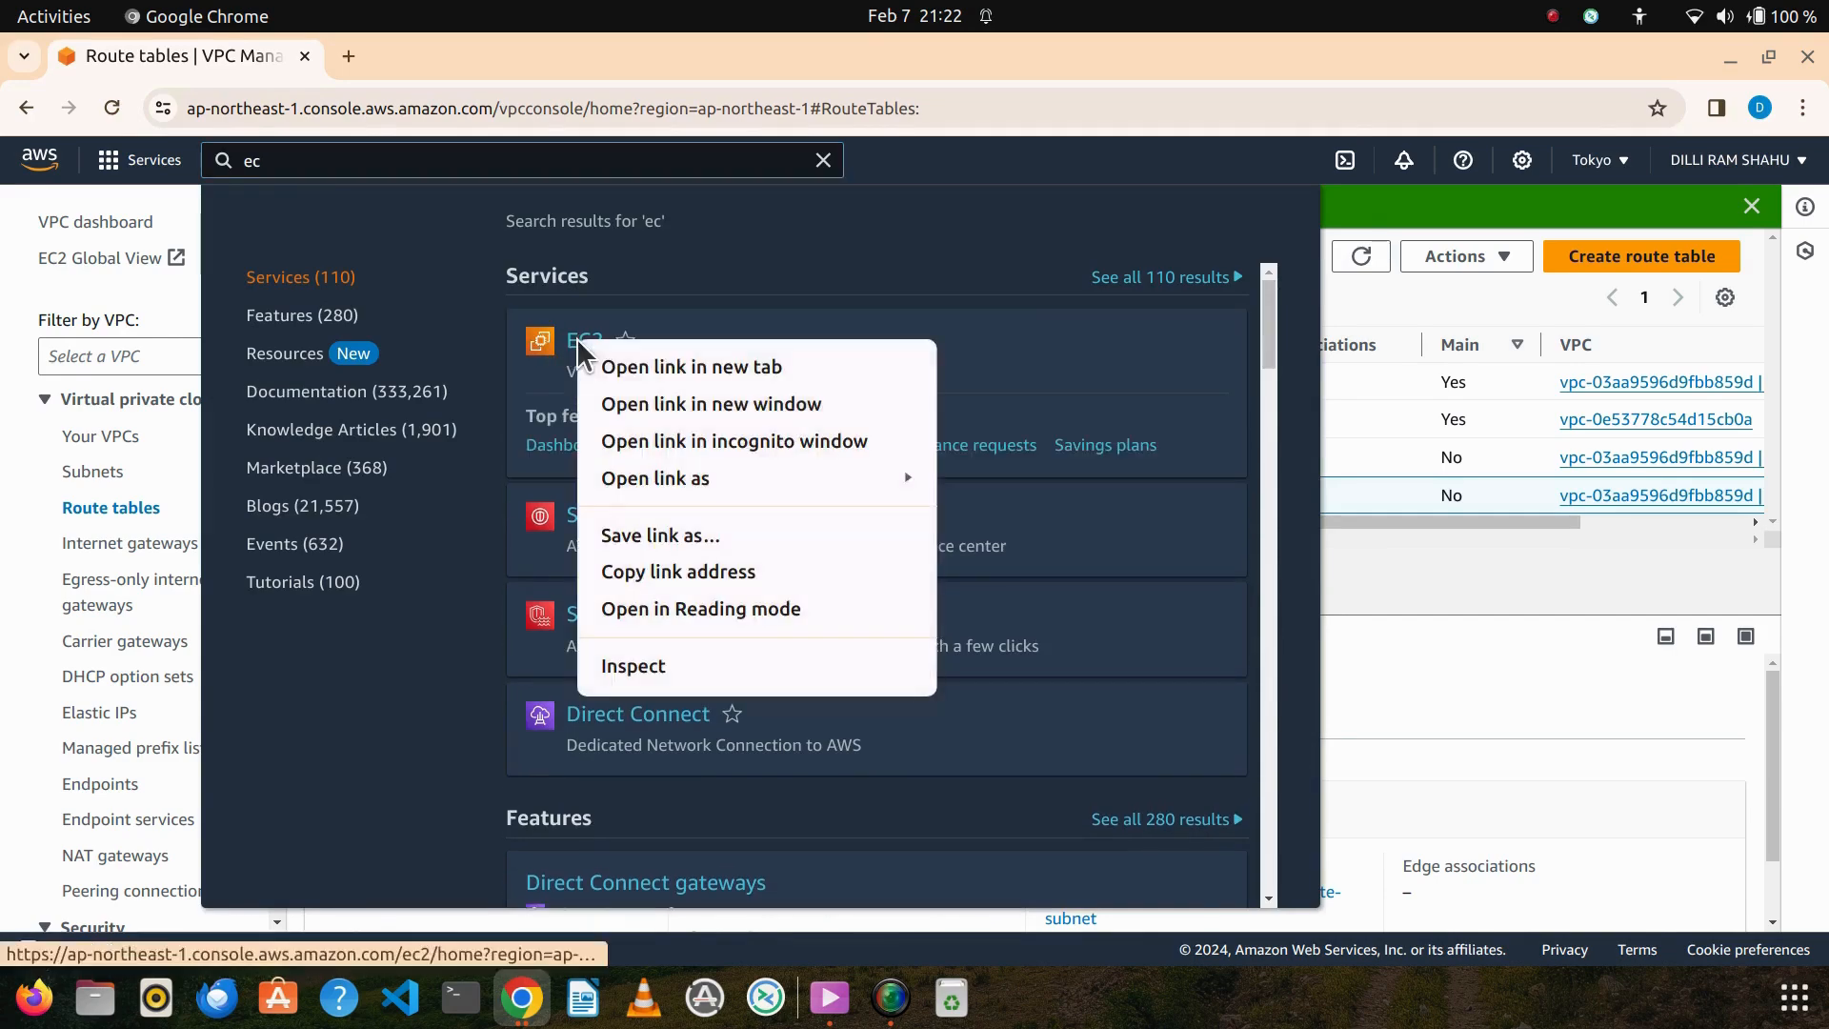
left_click(636, 369)
left_click(158, 196)
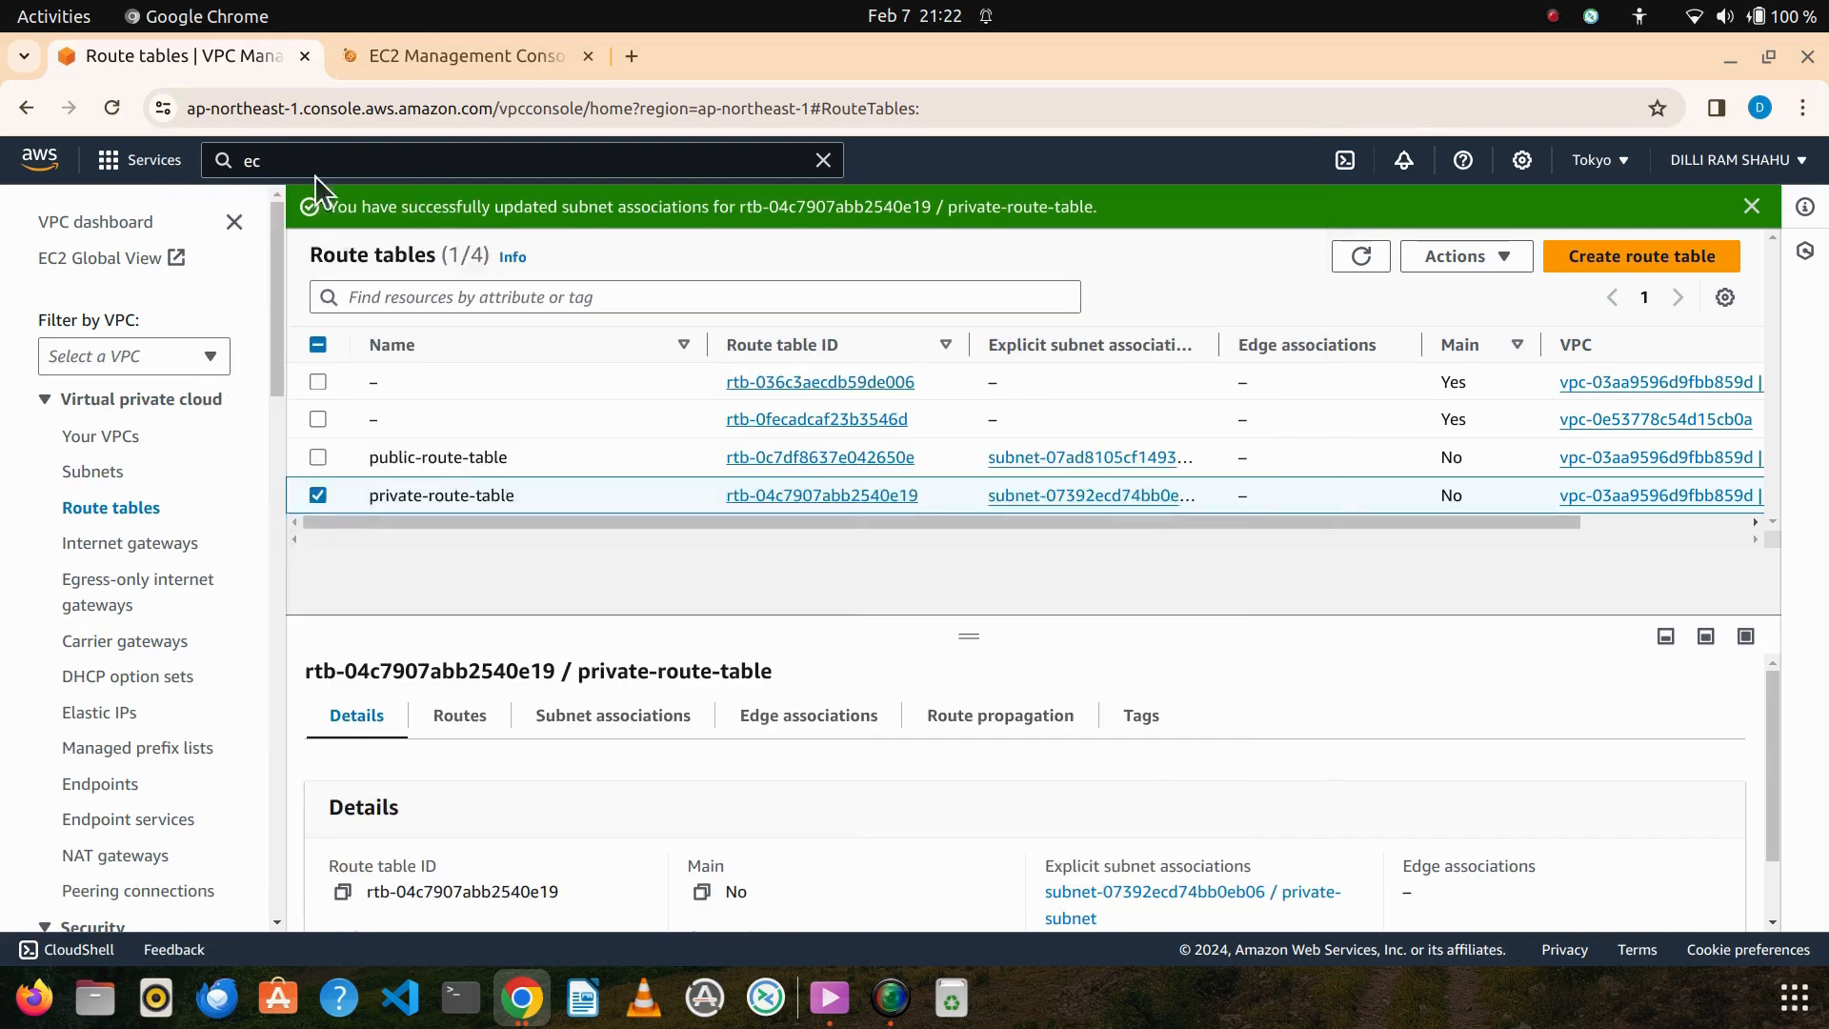
left_click(455, 59)
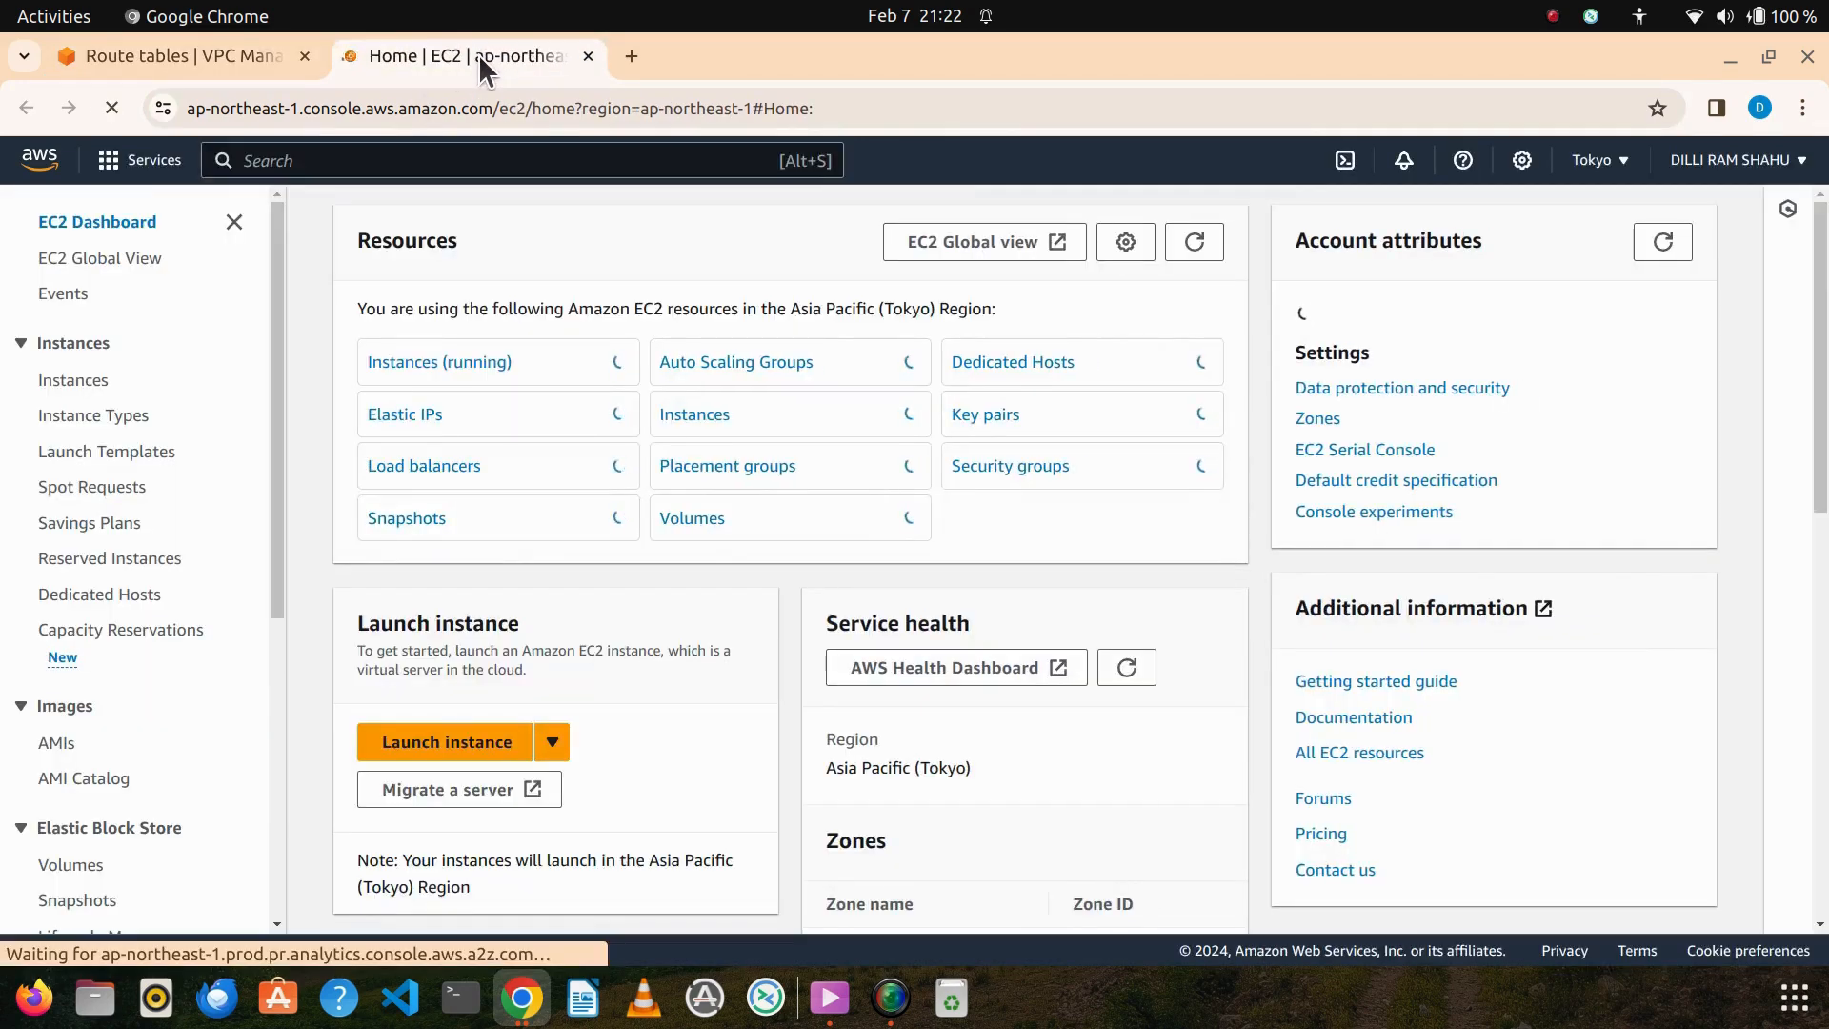
Start launching an instance named public webserver with the Windows quick-start image
left_click(481, 744)
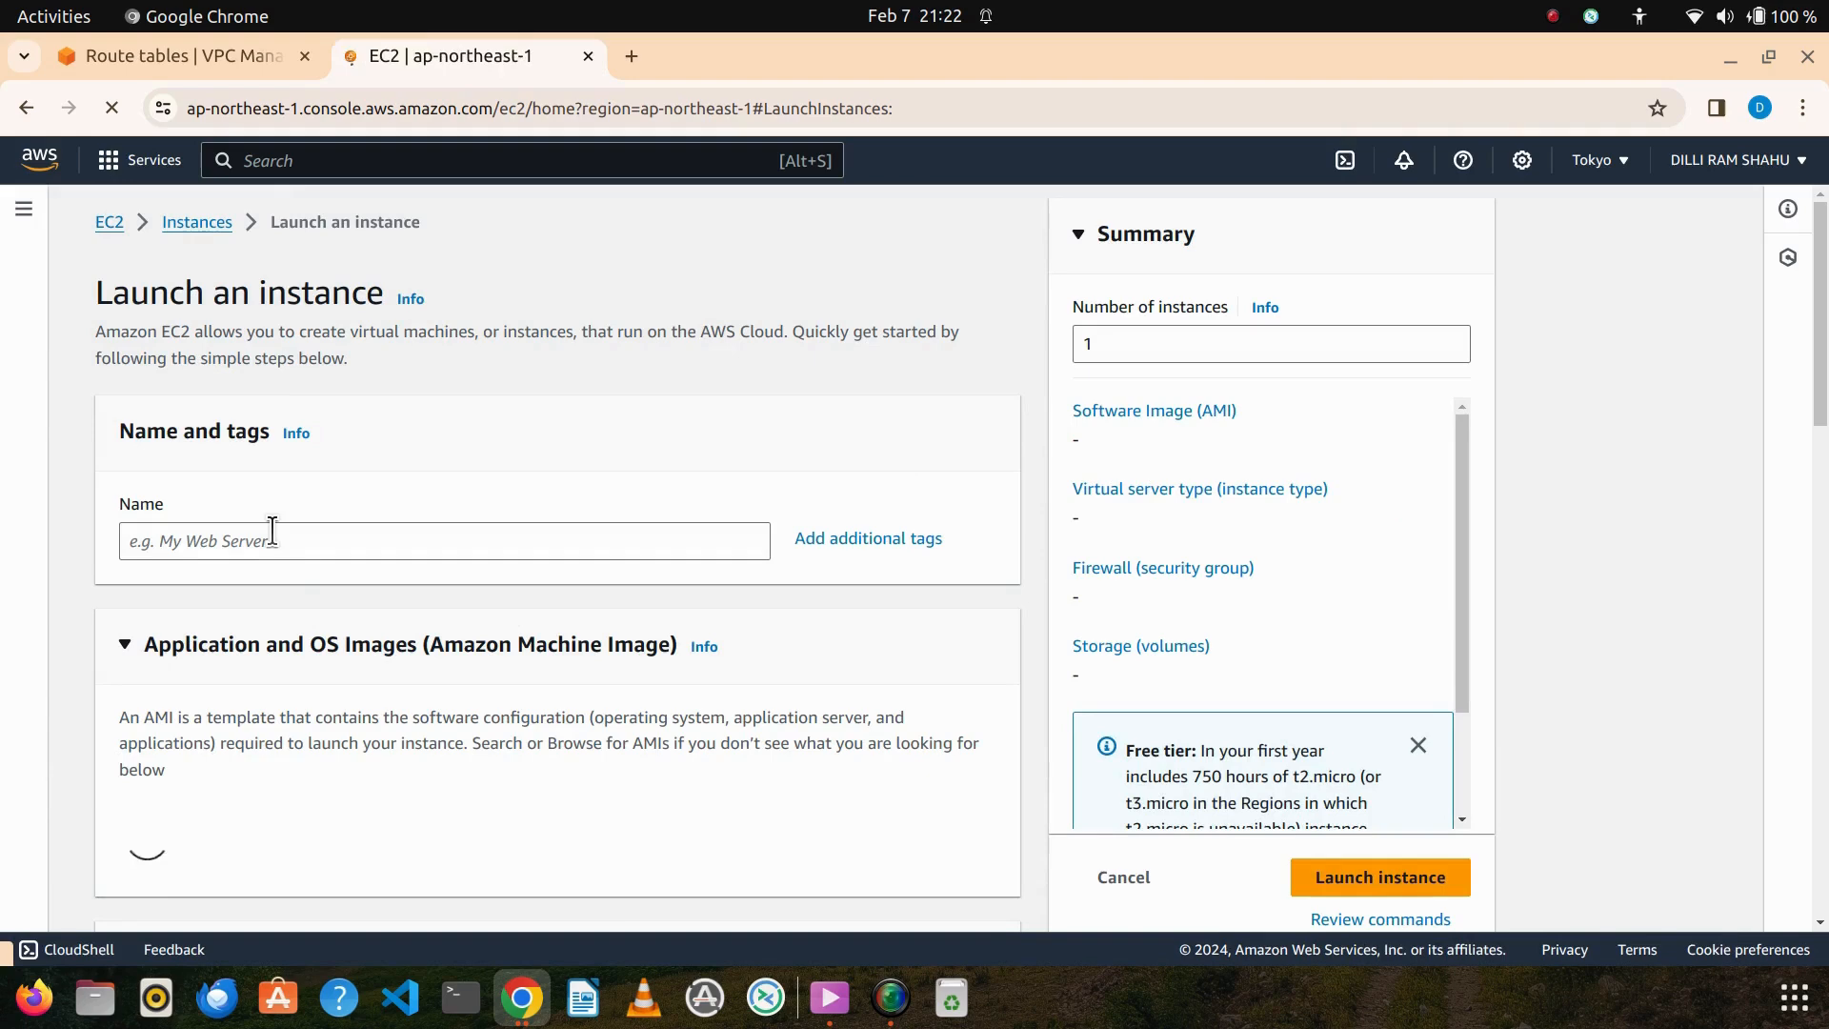
left_click(272, 531)
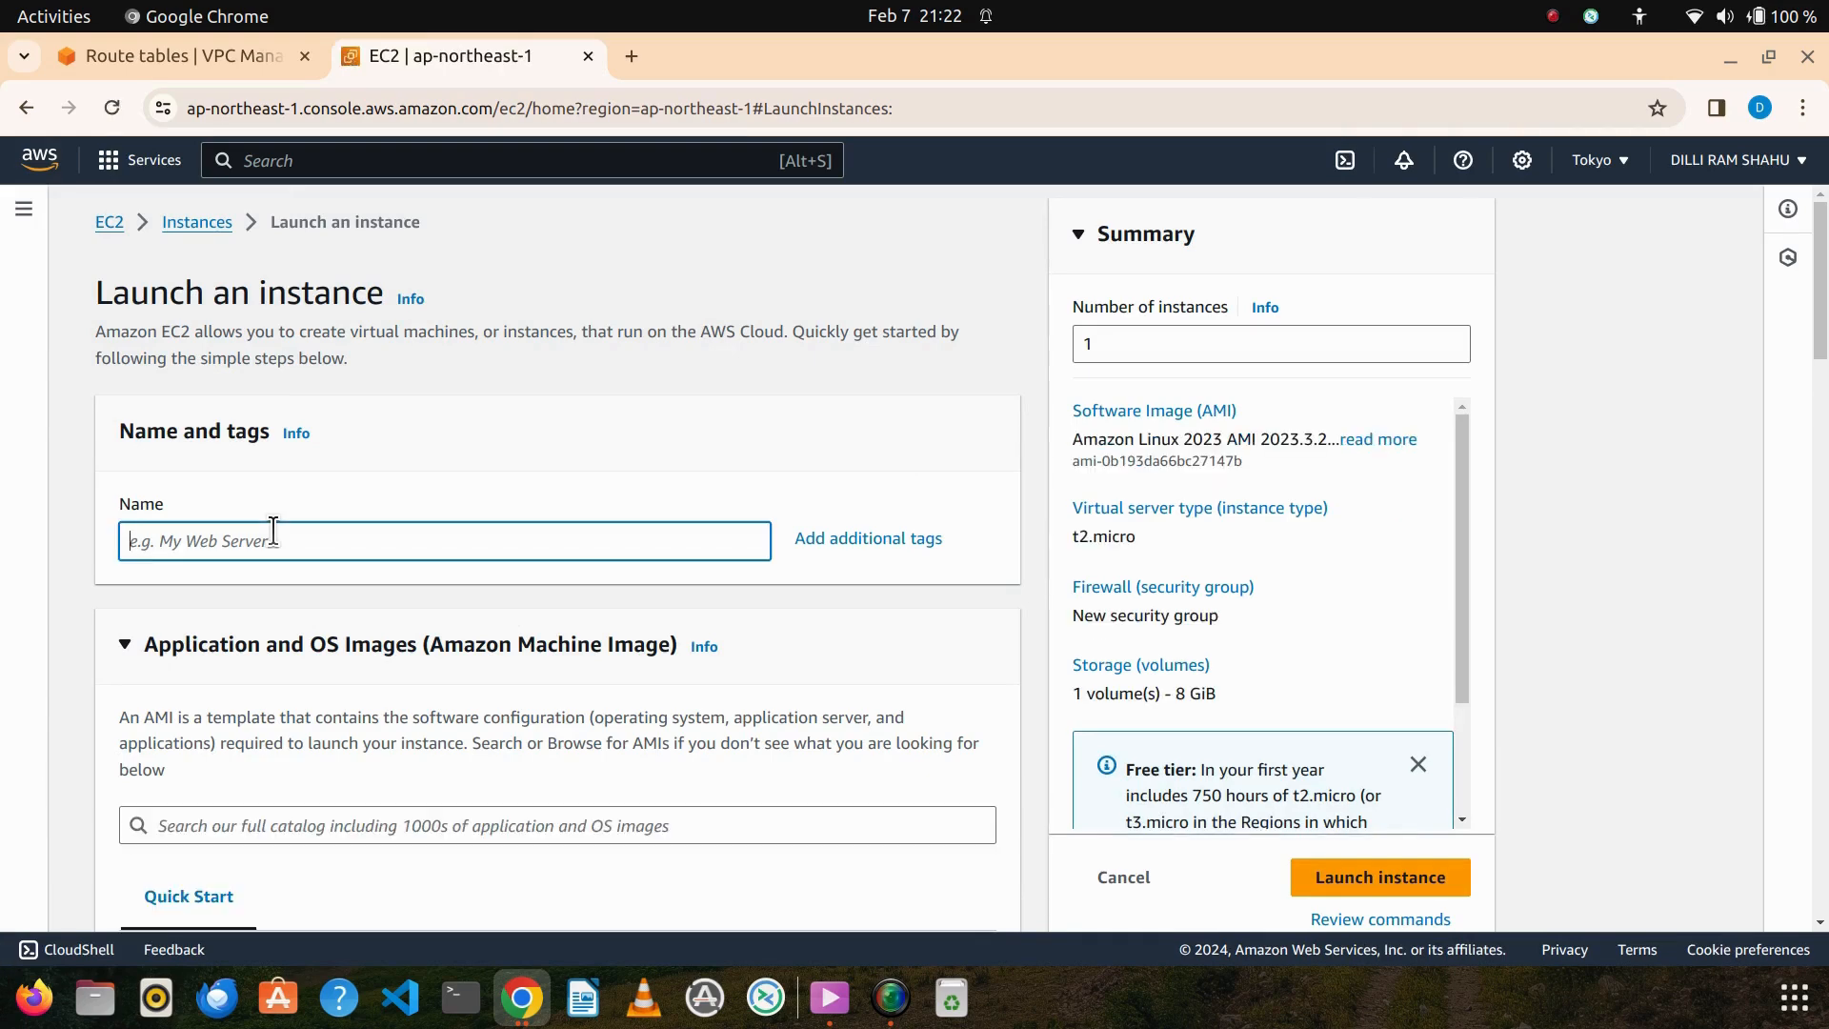
type("public webserver")
scroll(743, 680, "down", 3)
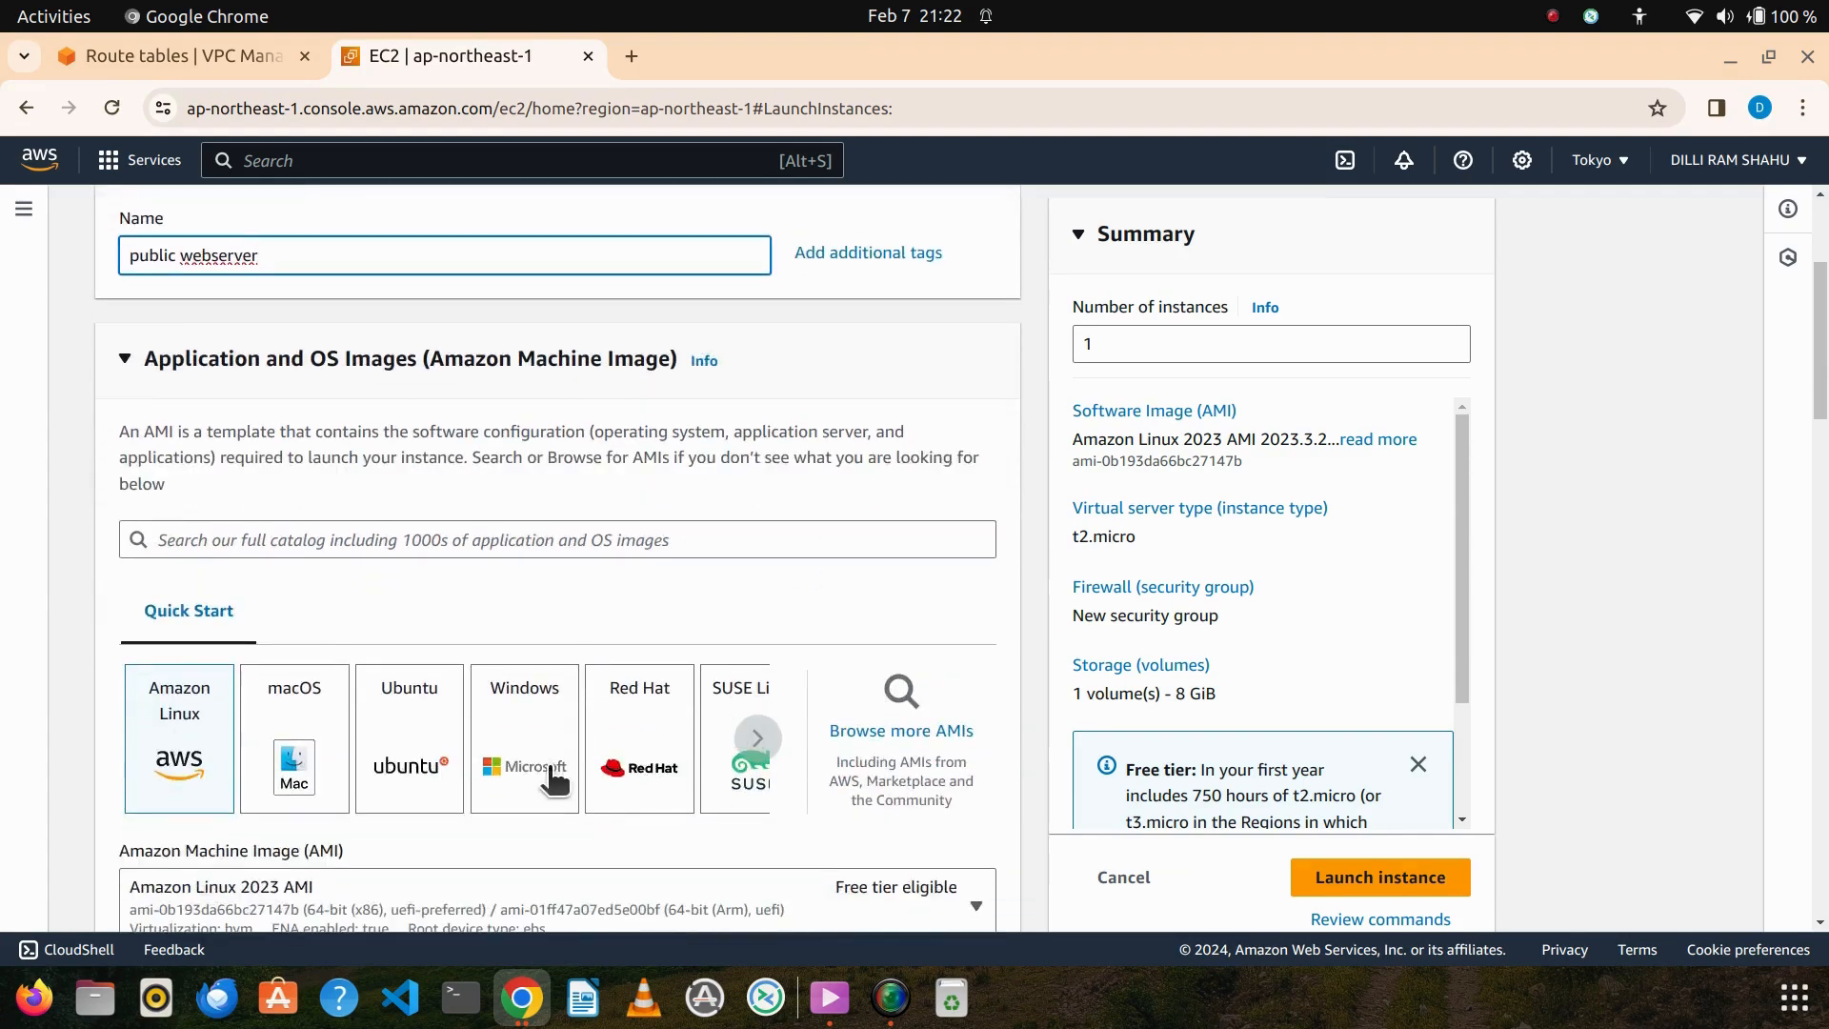
left_click(545, 762)
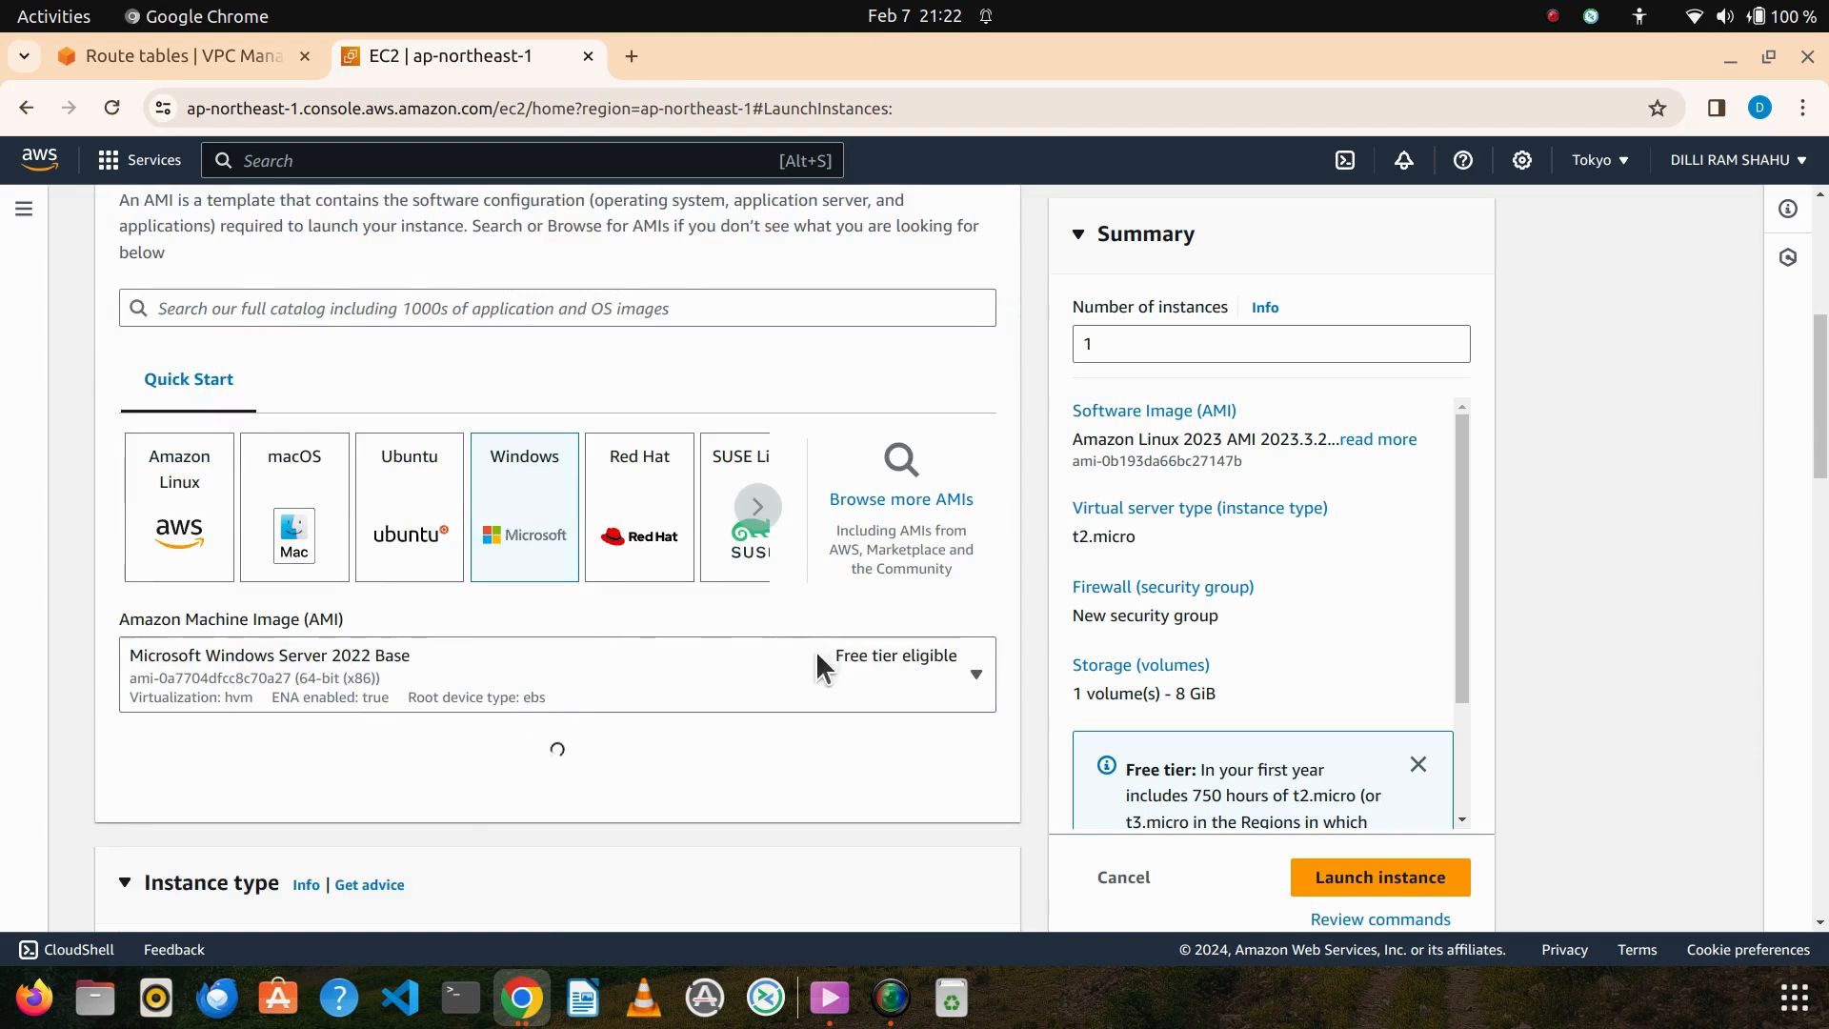
Select keyPair as the login key pair for the instance
scroll(820, 657, "down", 4)
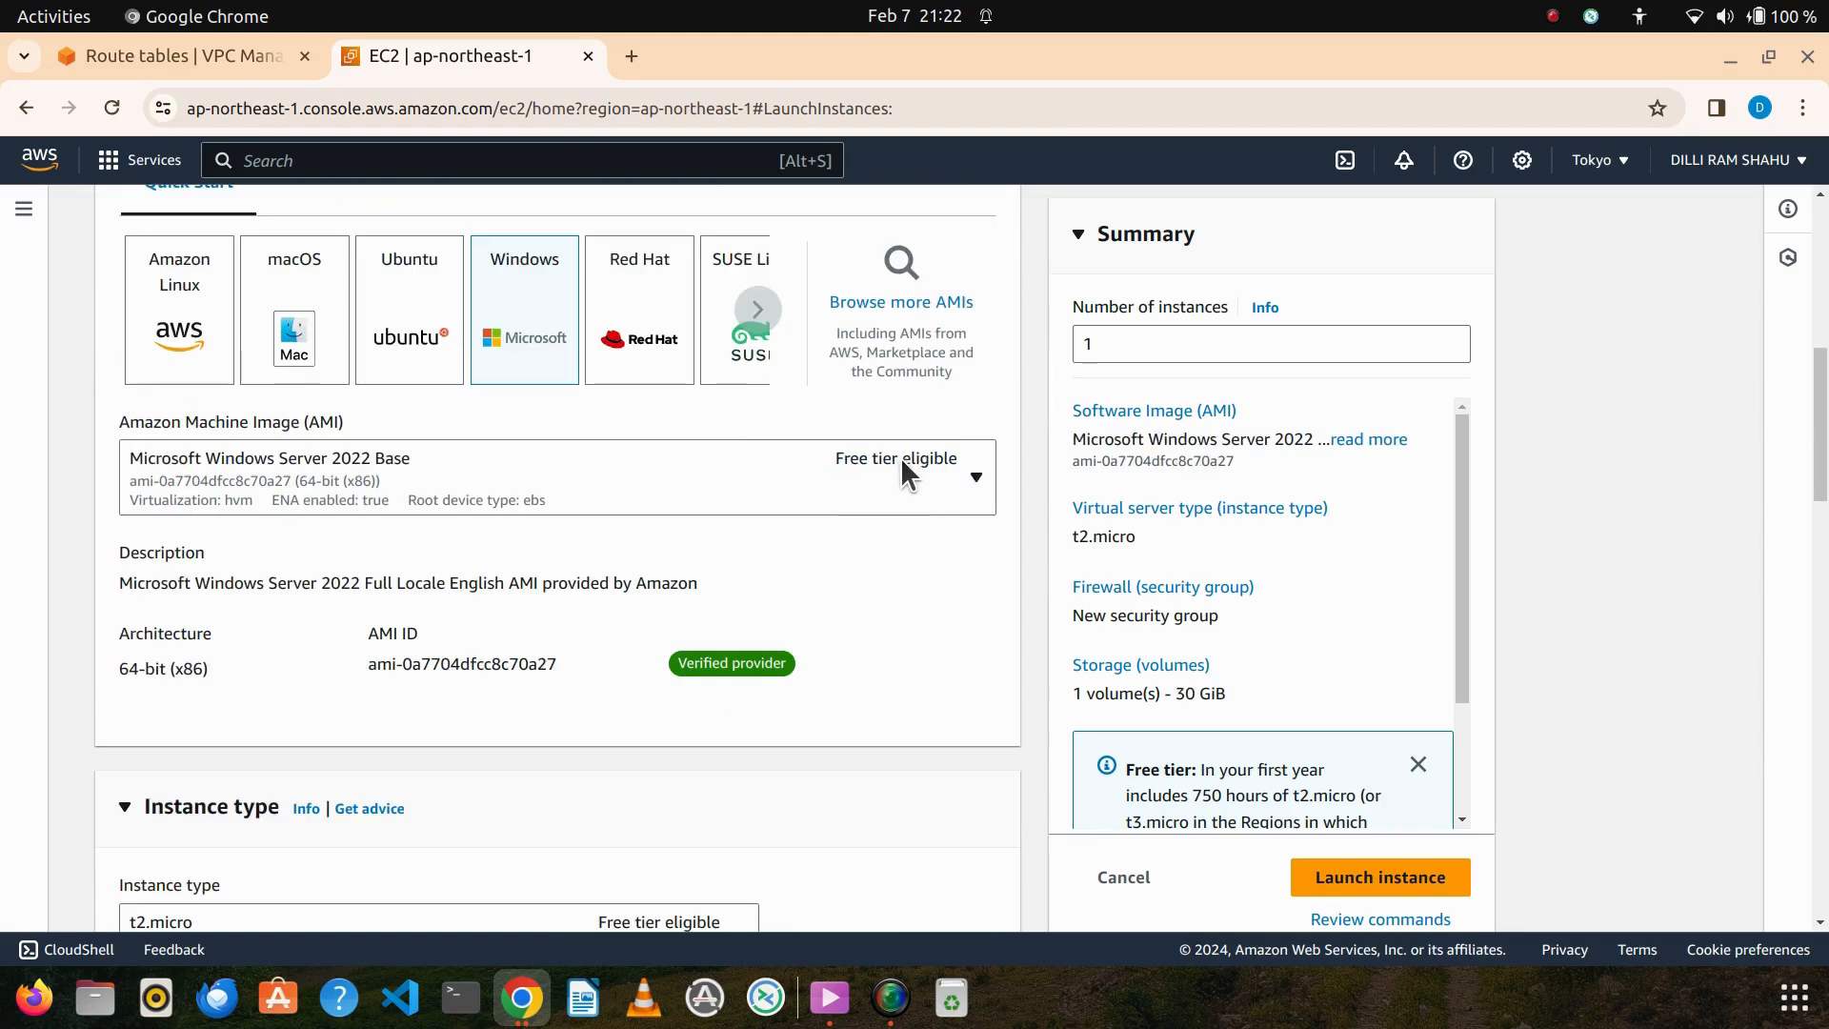
scroll(901, 461, "down", 4)
scroll(889, 470, "down", 3)
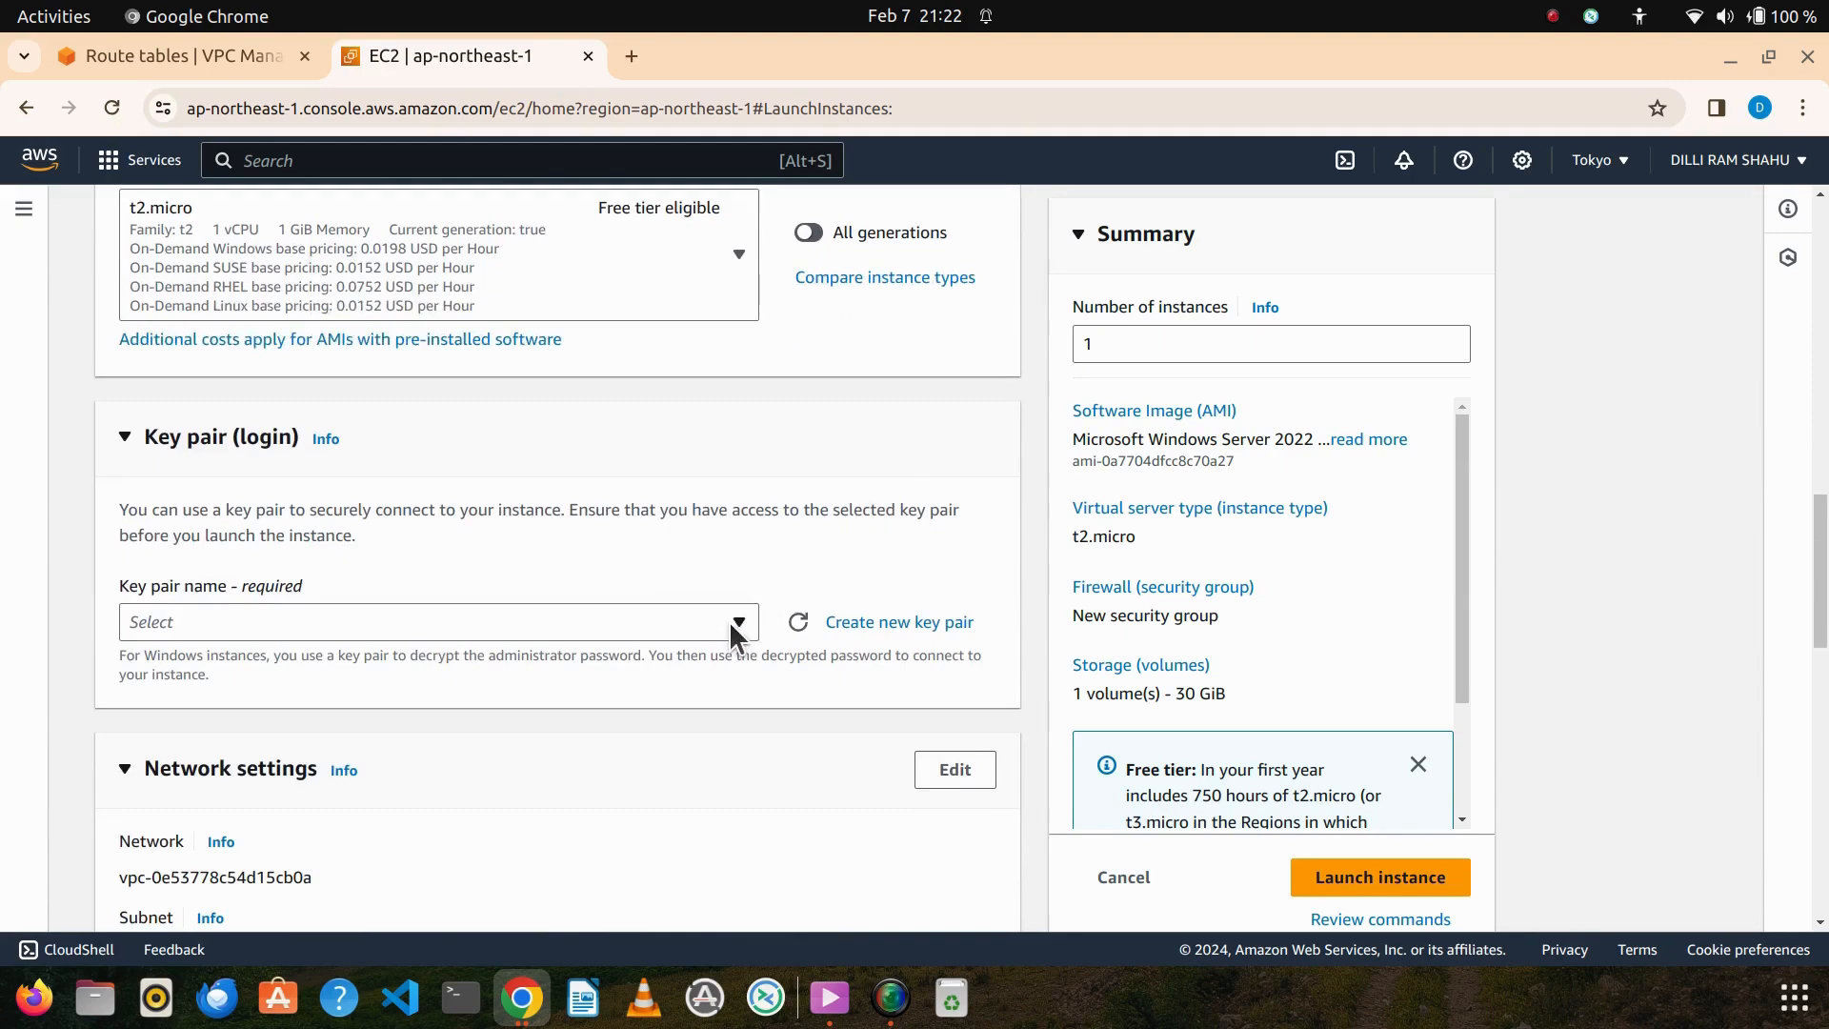
left_click(736, 625)
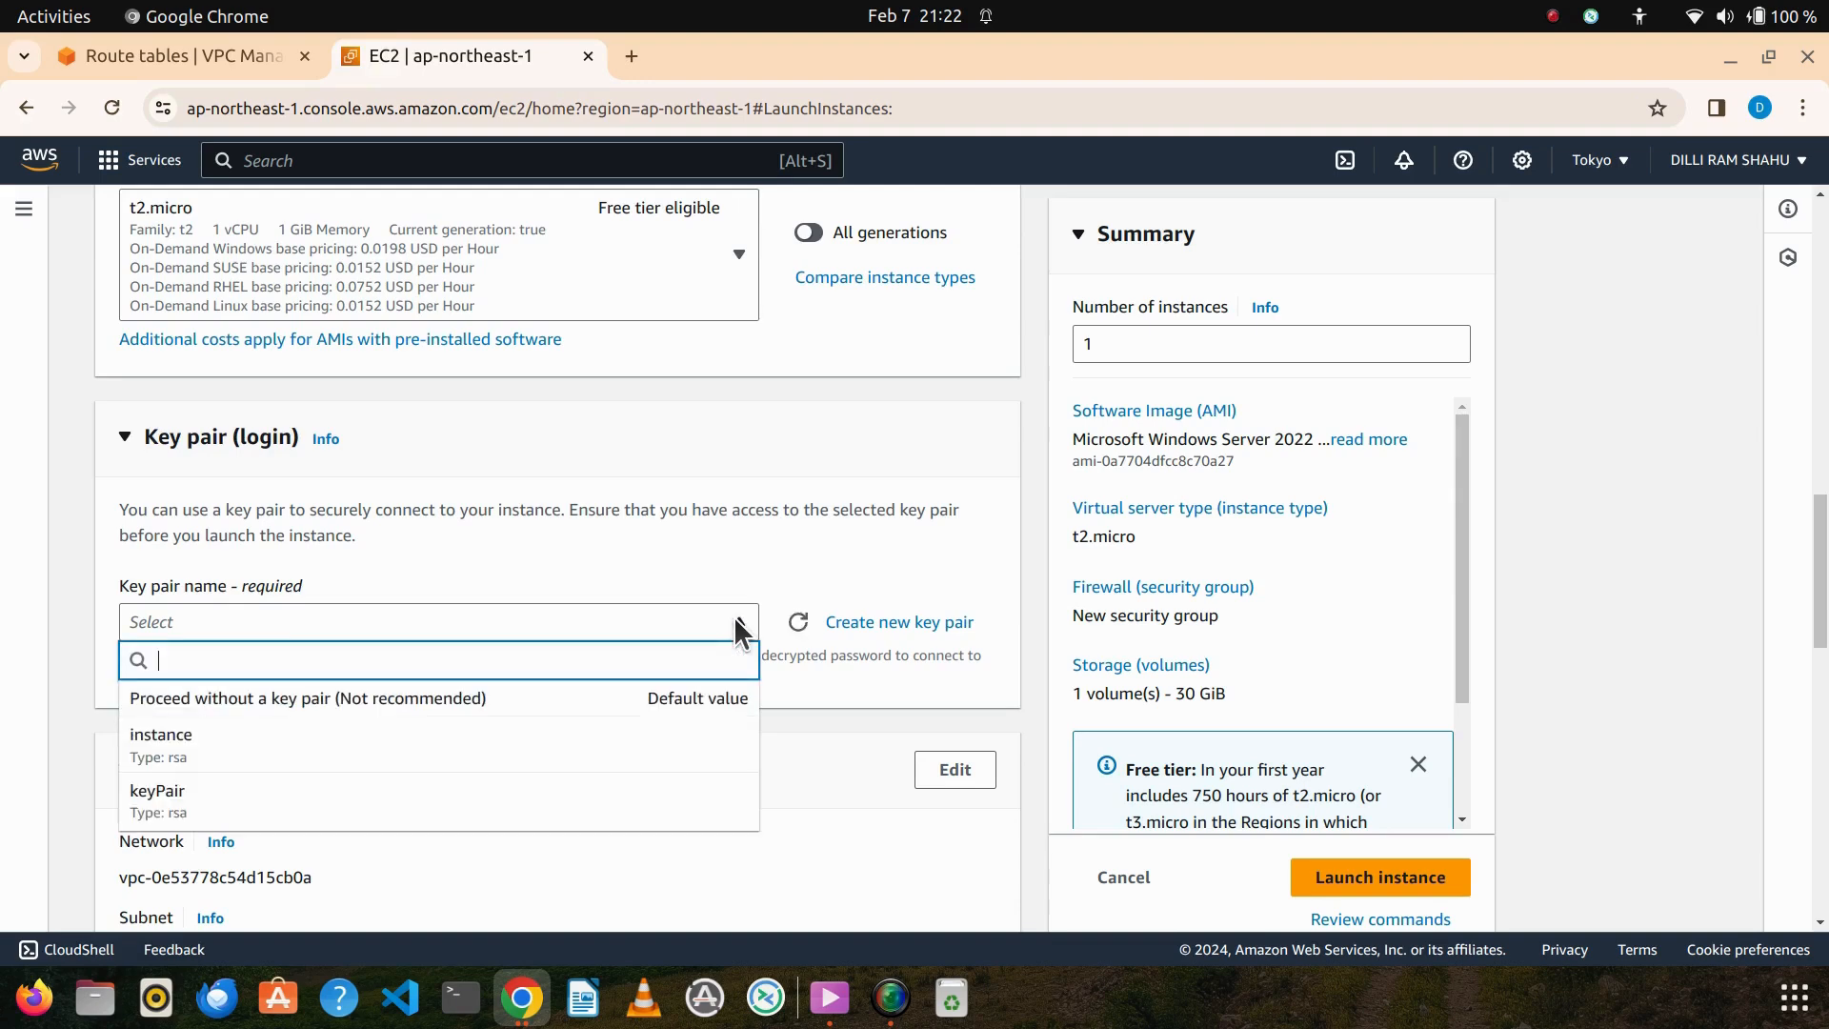
left_click(196, 800)
Open the instance's network settings for editing and choose my-vpc as its VPC
scroll(804, 662, "down", 2)
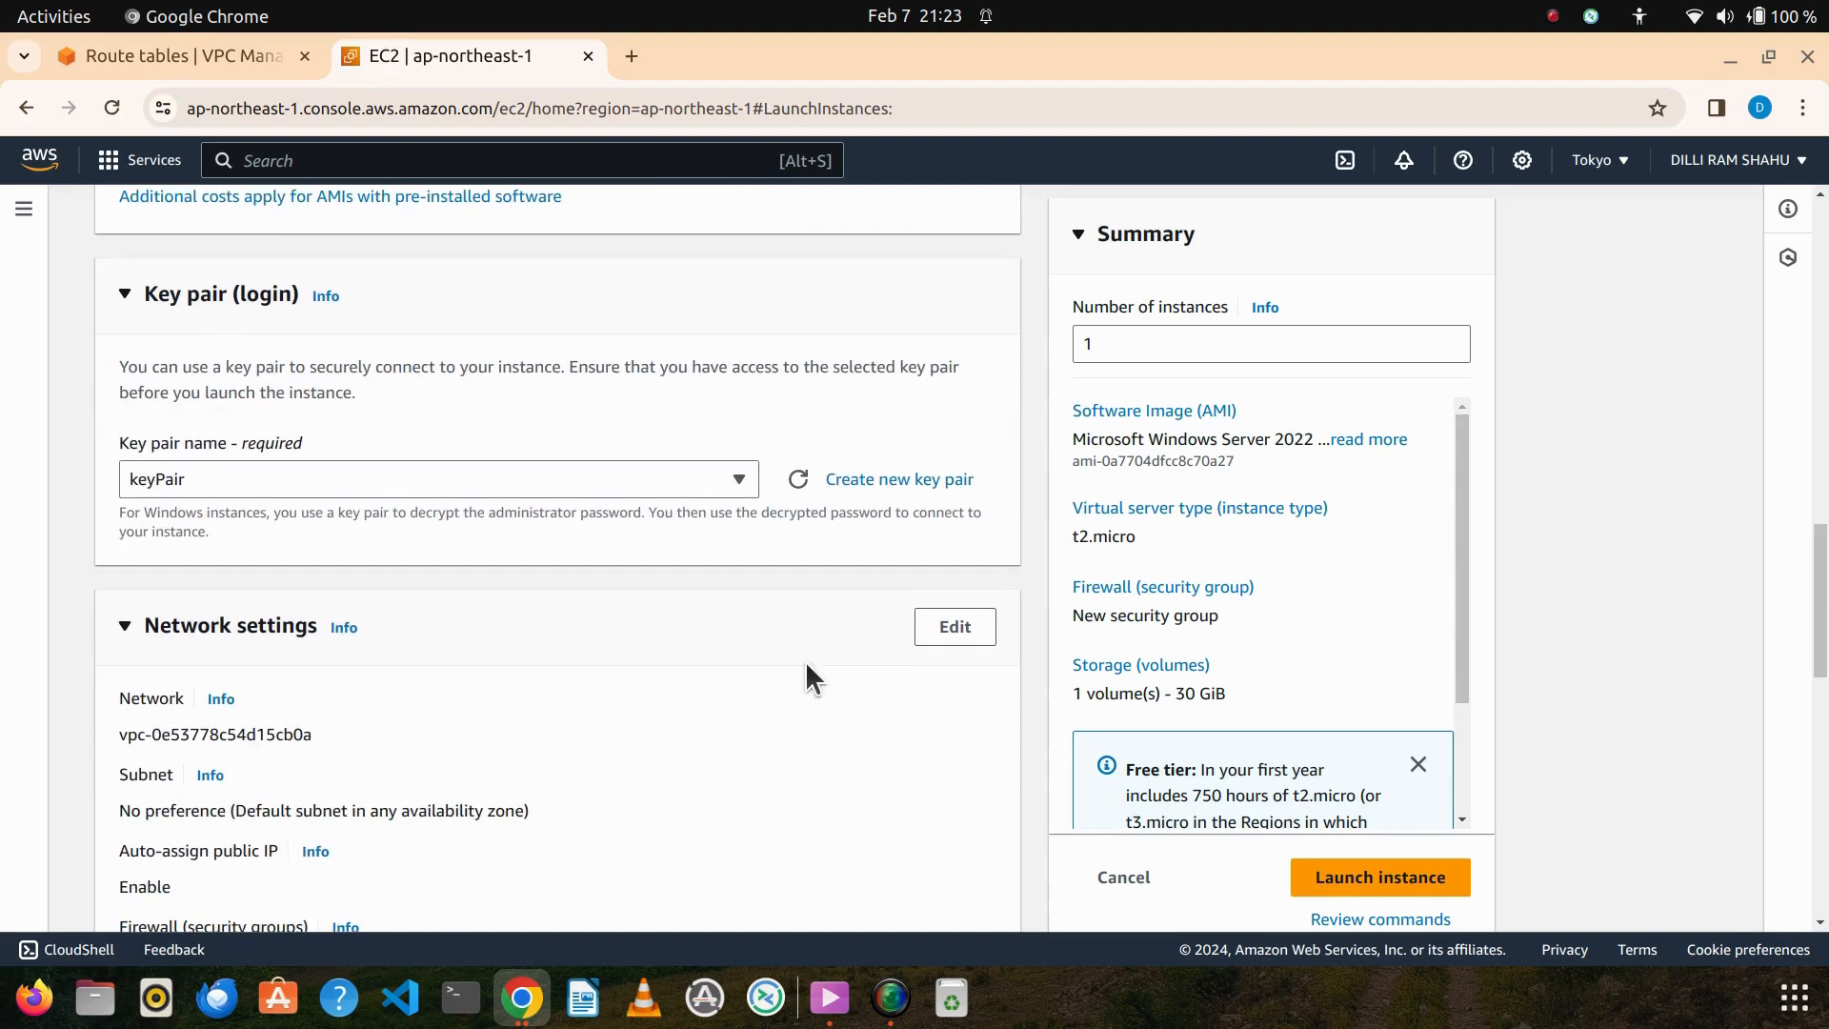
left_click(931, 627)
scroll(890, 617, "up", 7)
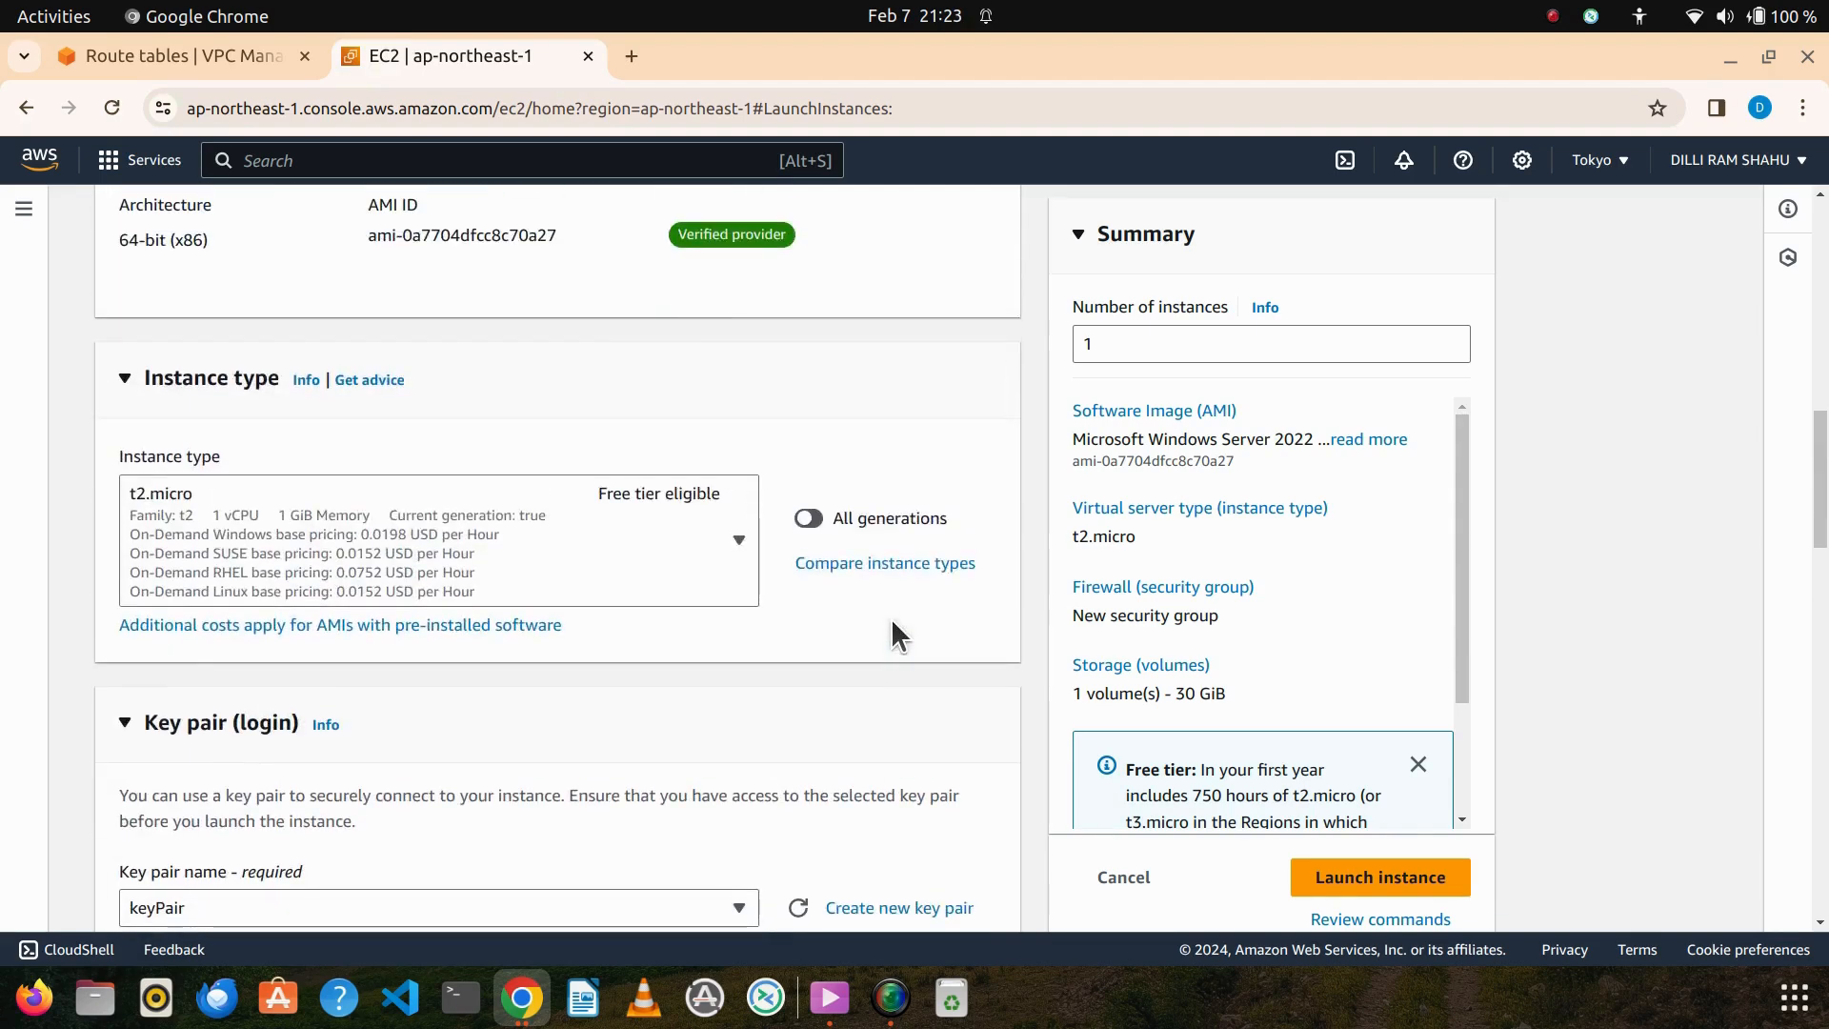
scroll(892, 624, "up", 8)
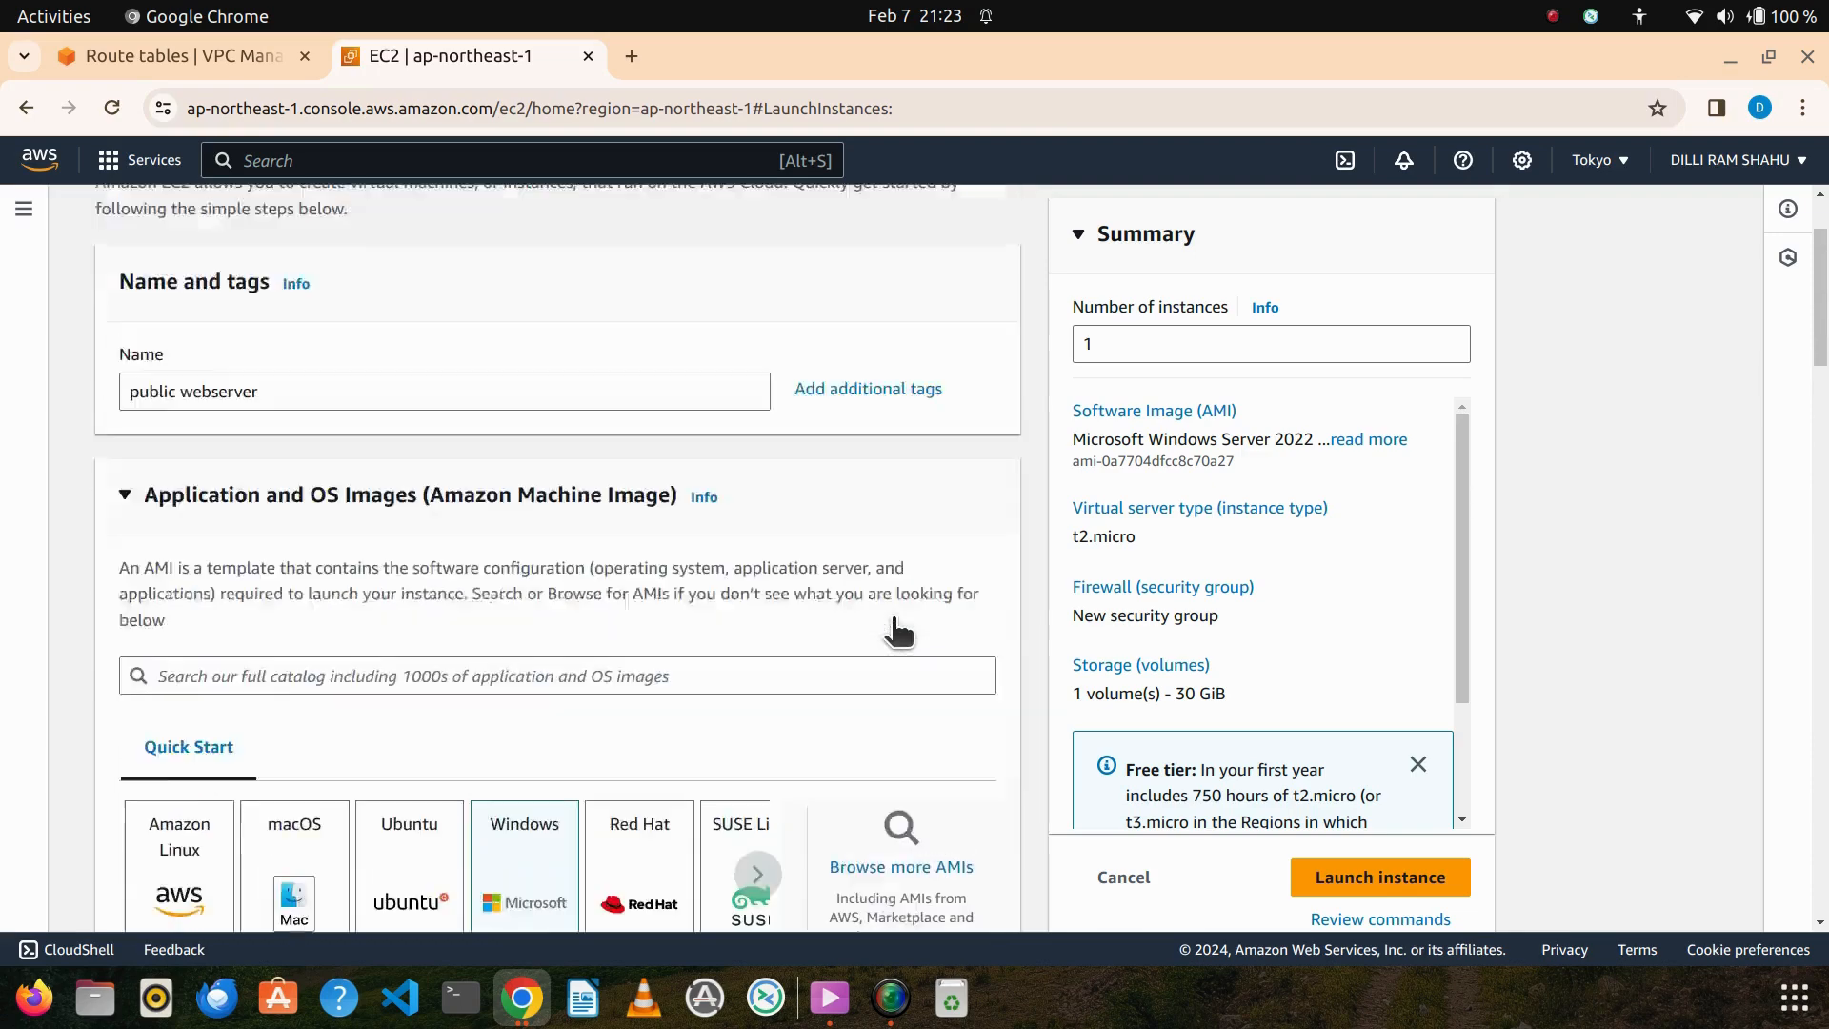
scroll(893, 623, "down", 6)
scroll(890, 618, "down", 9)
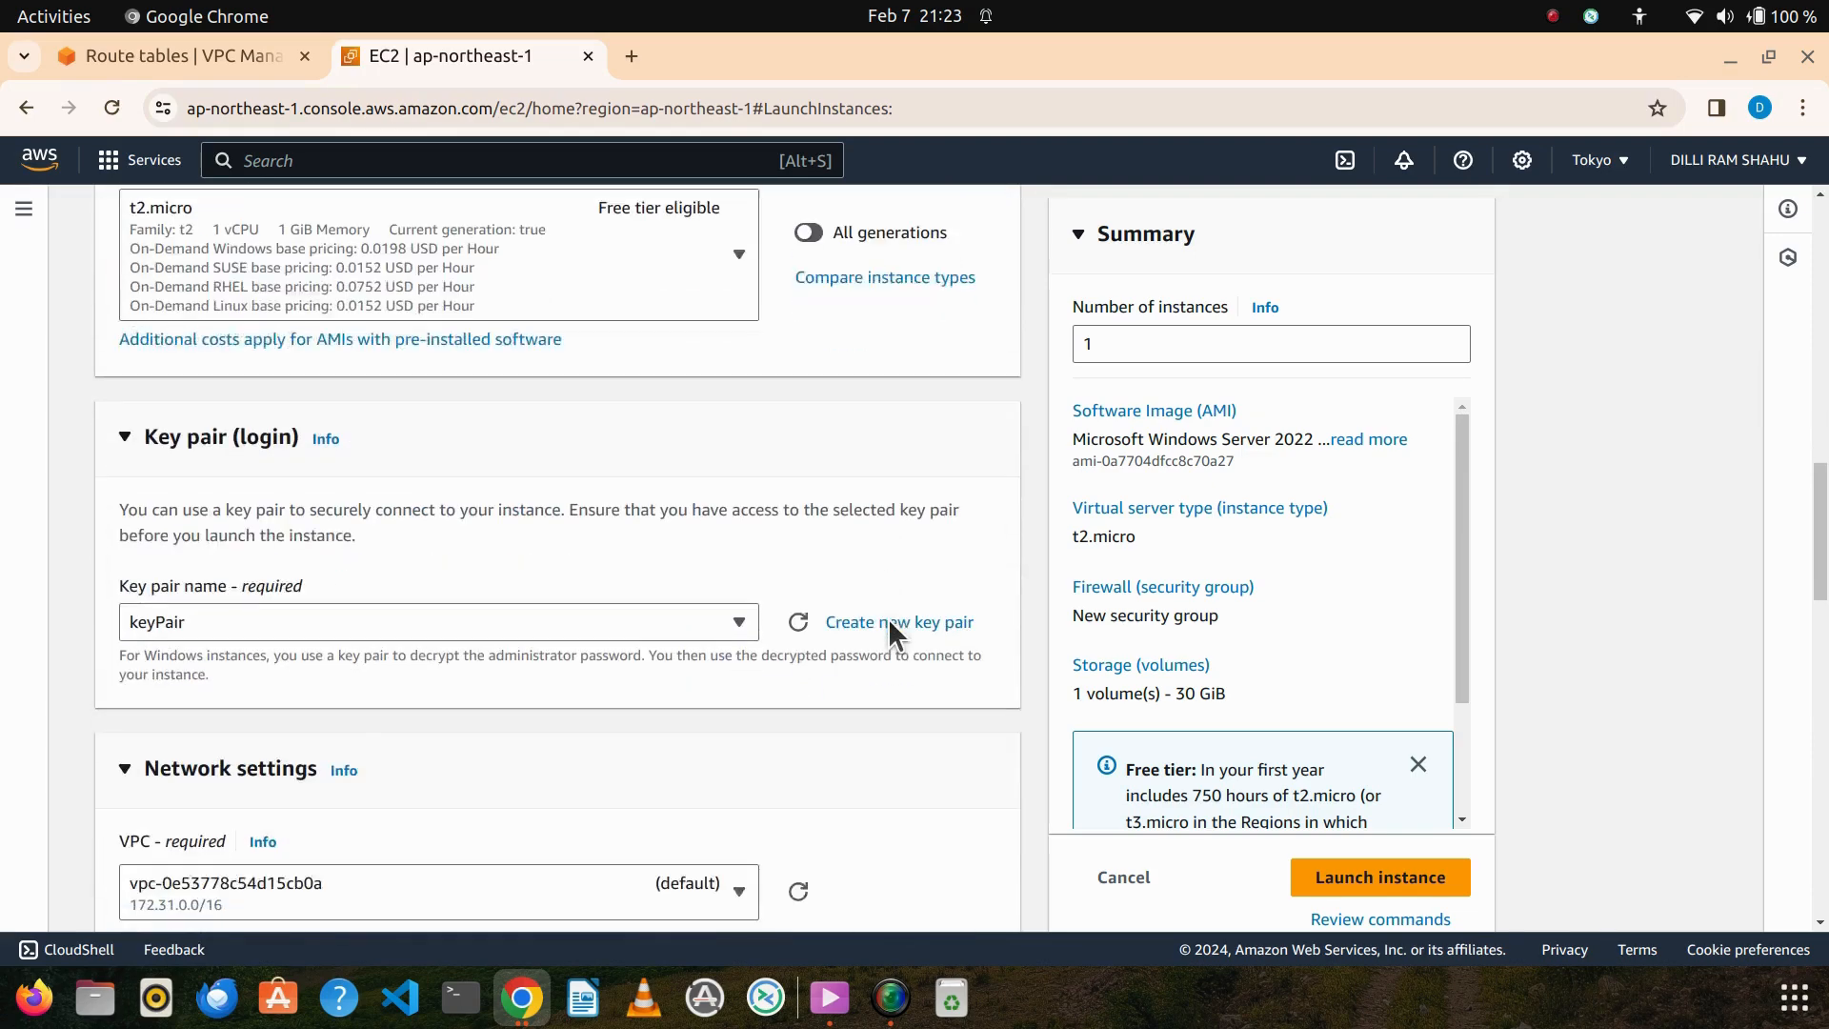
scroll(752, 662, "up", 1)
scroll(705, 681, "down", 1)
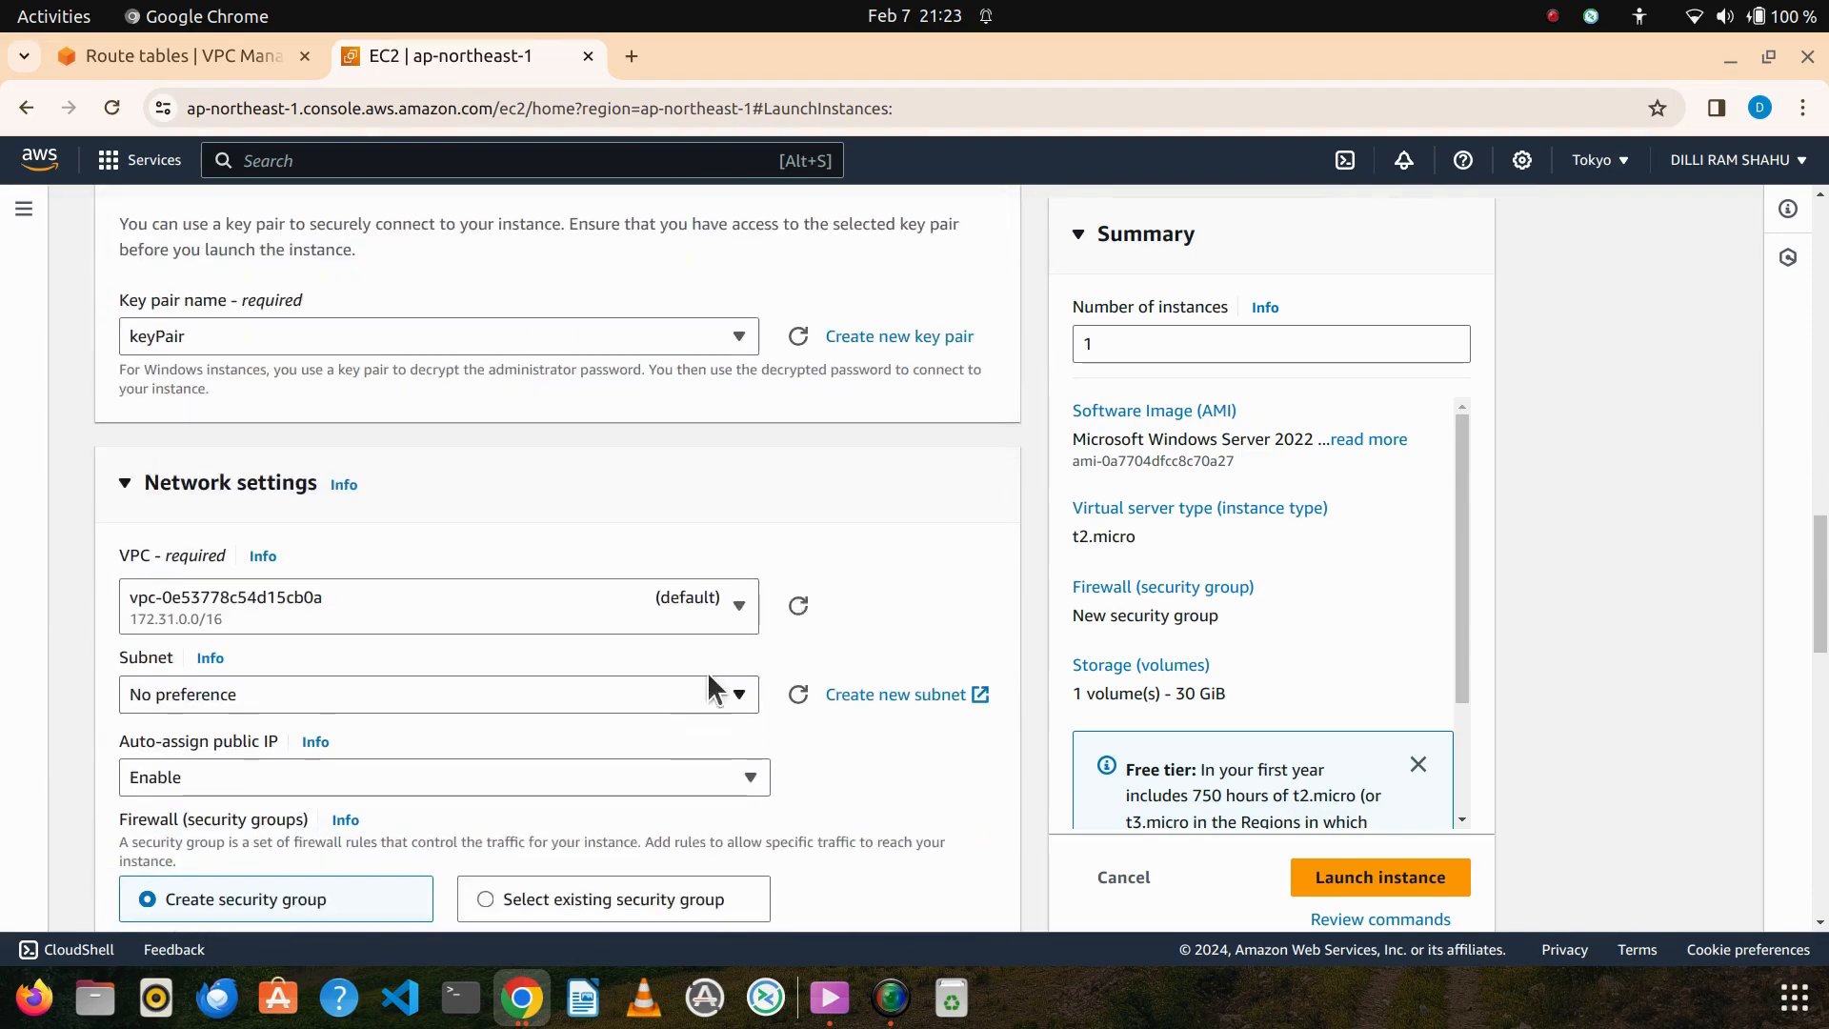
left_click(740, 606)
left_click(468, 762)
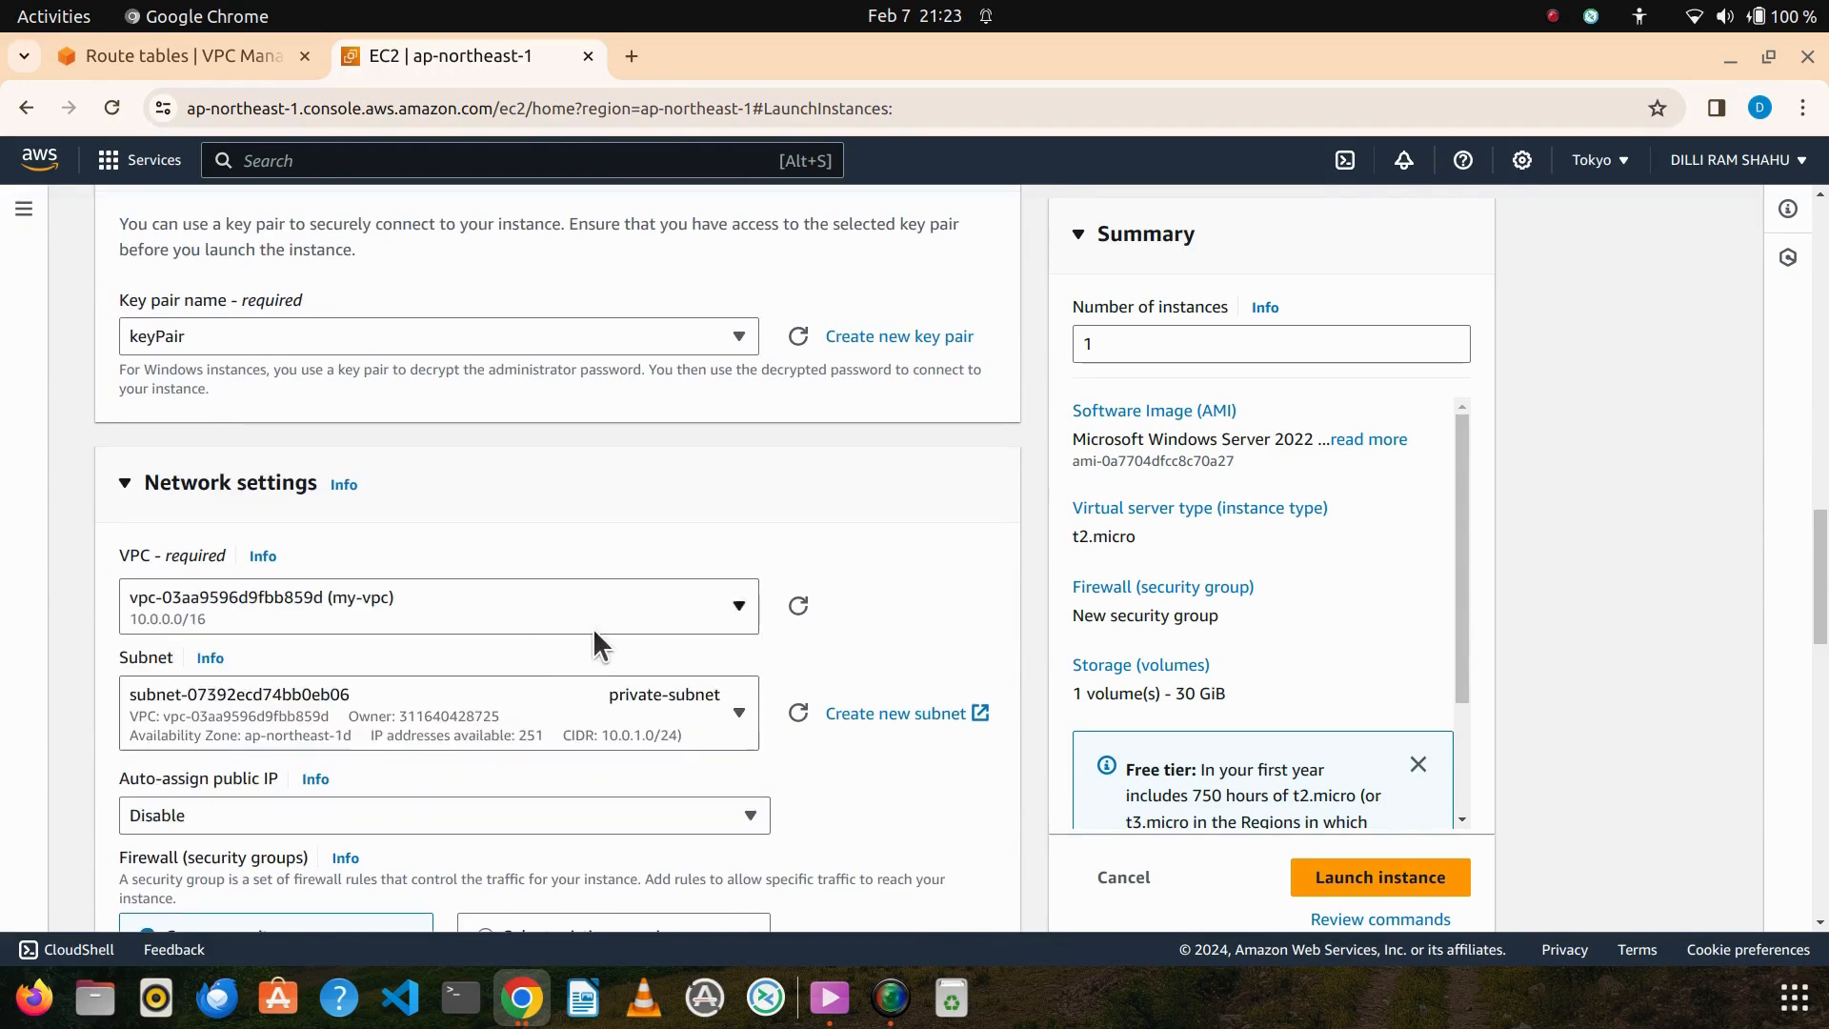
Set the instance's subnet to public-subnet and enable auto-assigning a public IP
scroll(593, 627, "down", 1)
left_click(732, 571)
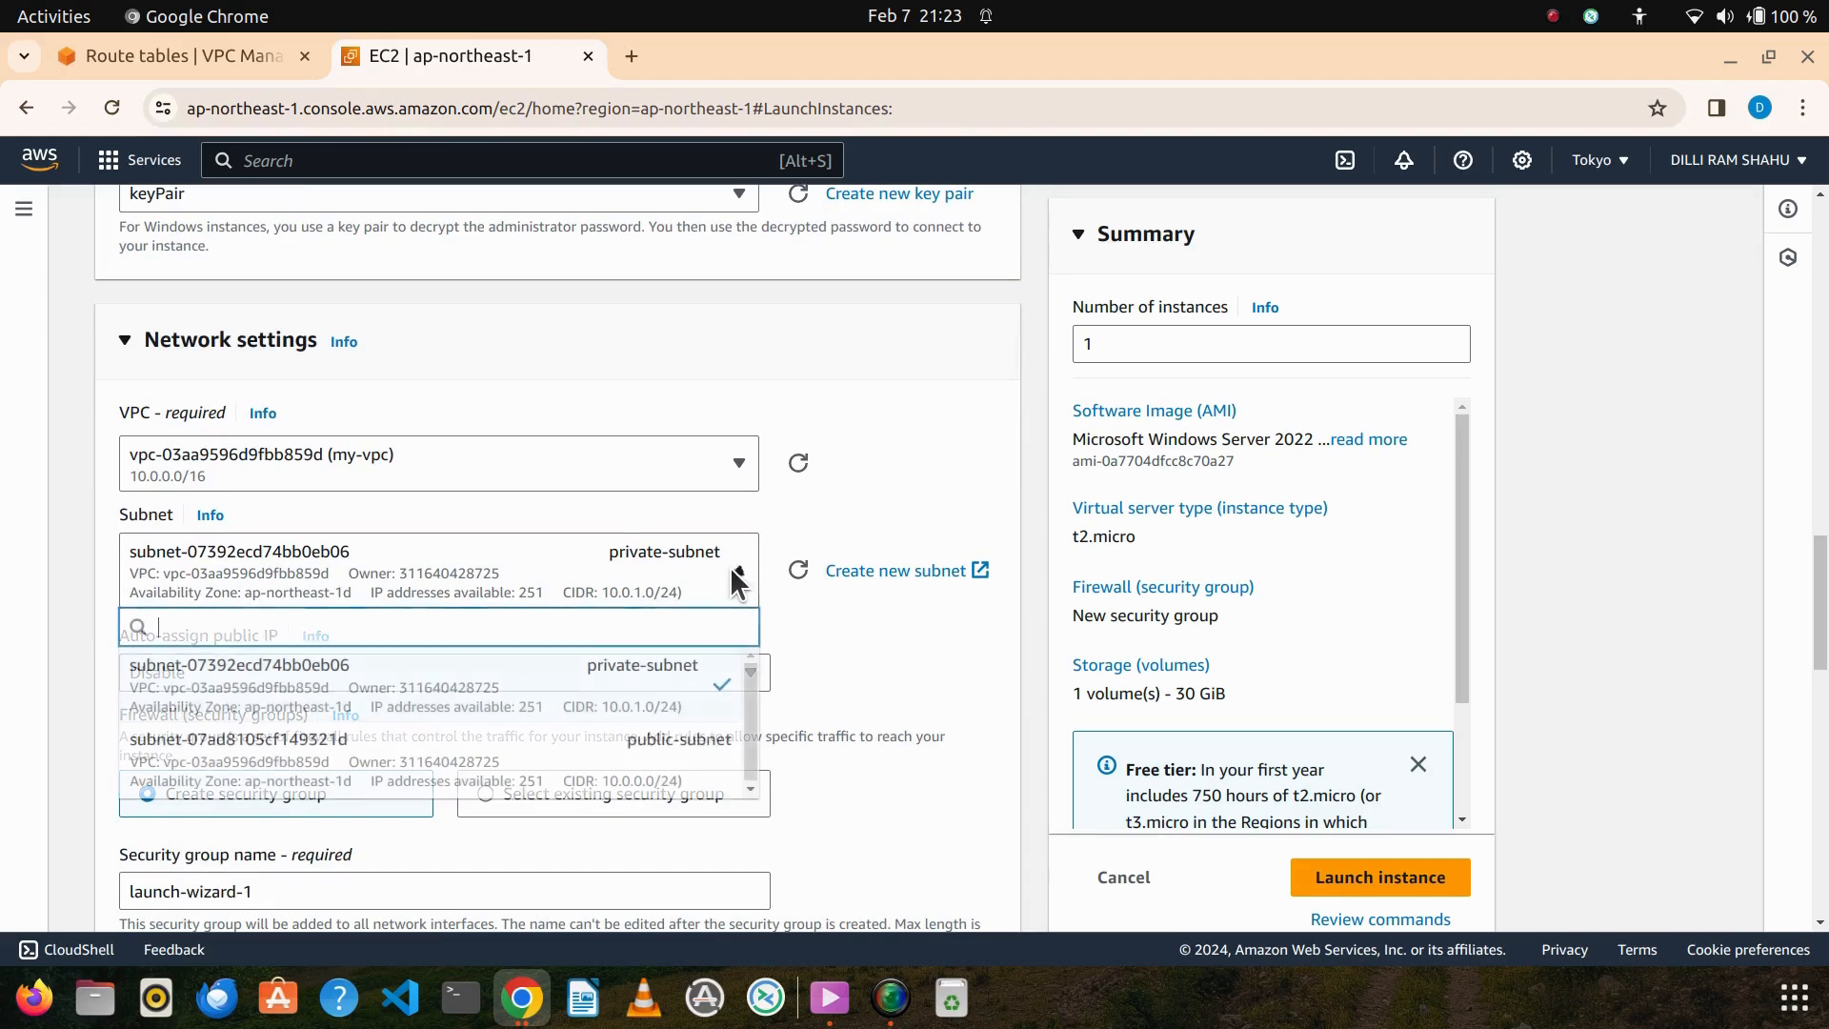
left_click(663, 743)
scroll(667, 585, "down", 1)
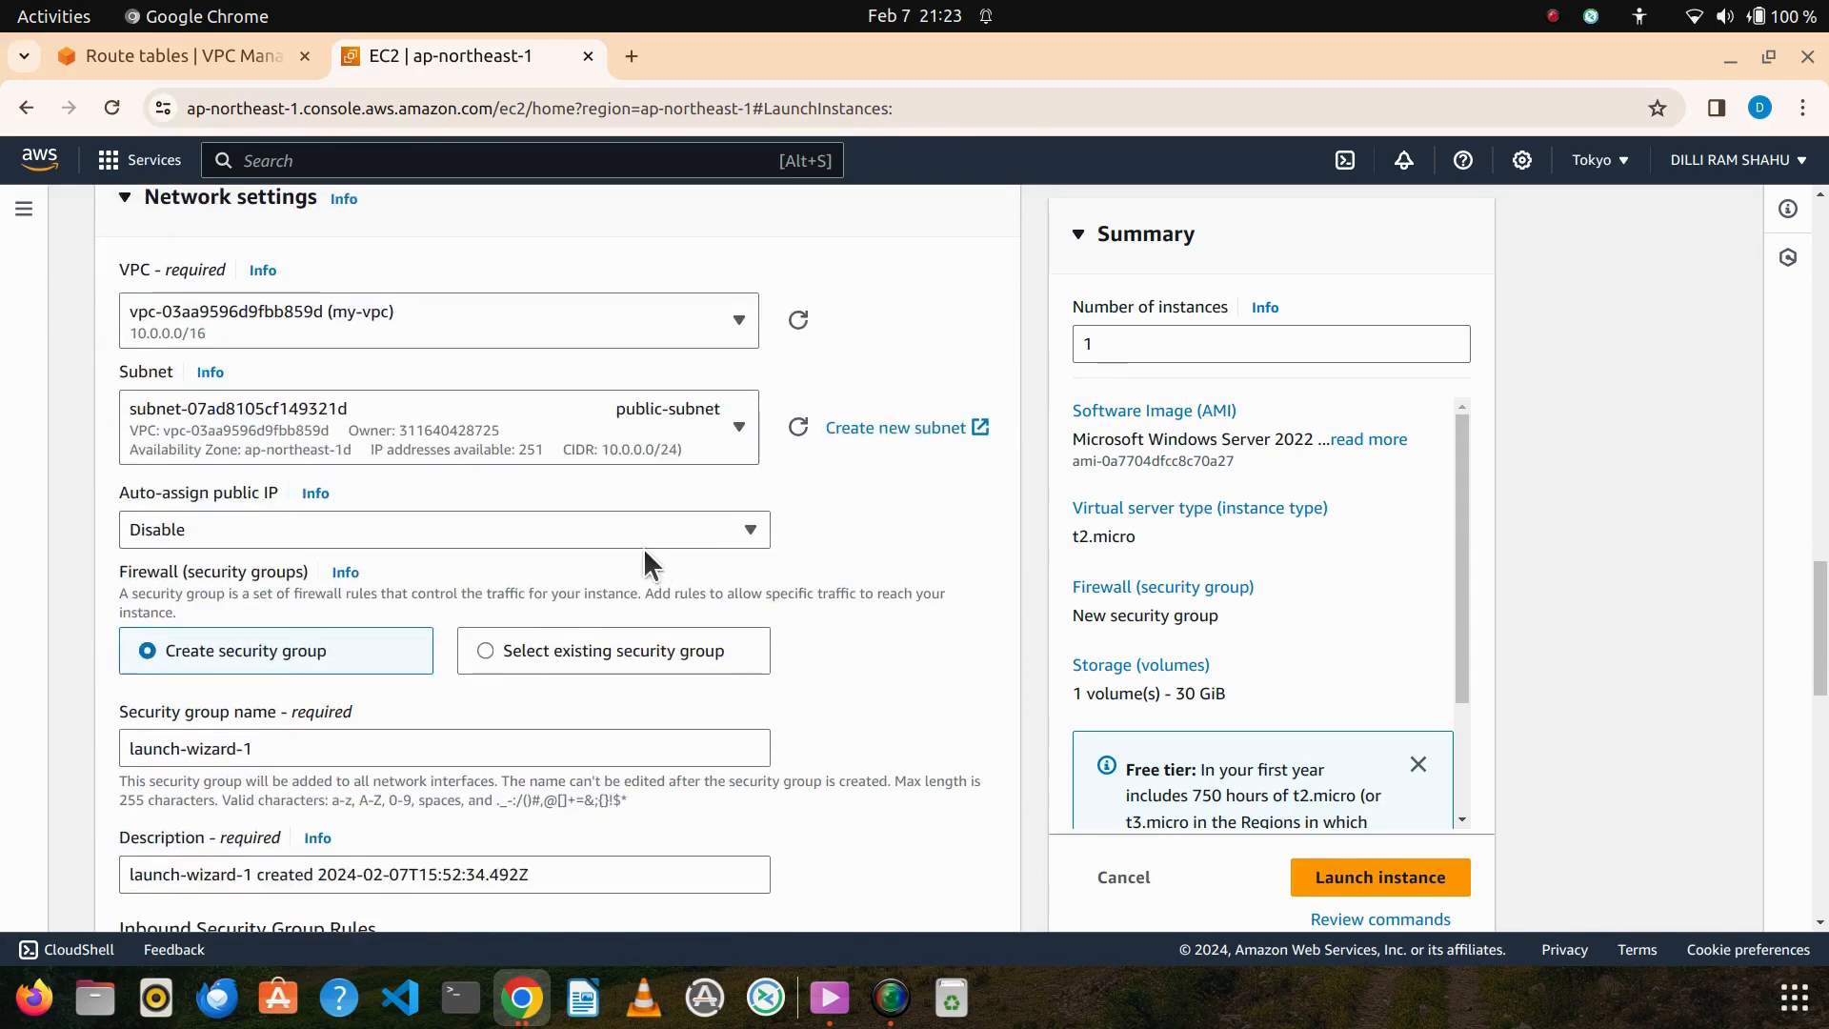
left_click(667, 529)
left_click(305, 569)
Add a second inbound security group rule of type HTTP with source type Anywhere
scroll(572, 555, "down", 3)
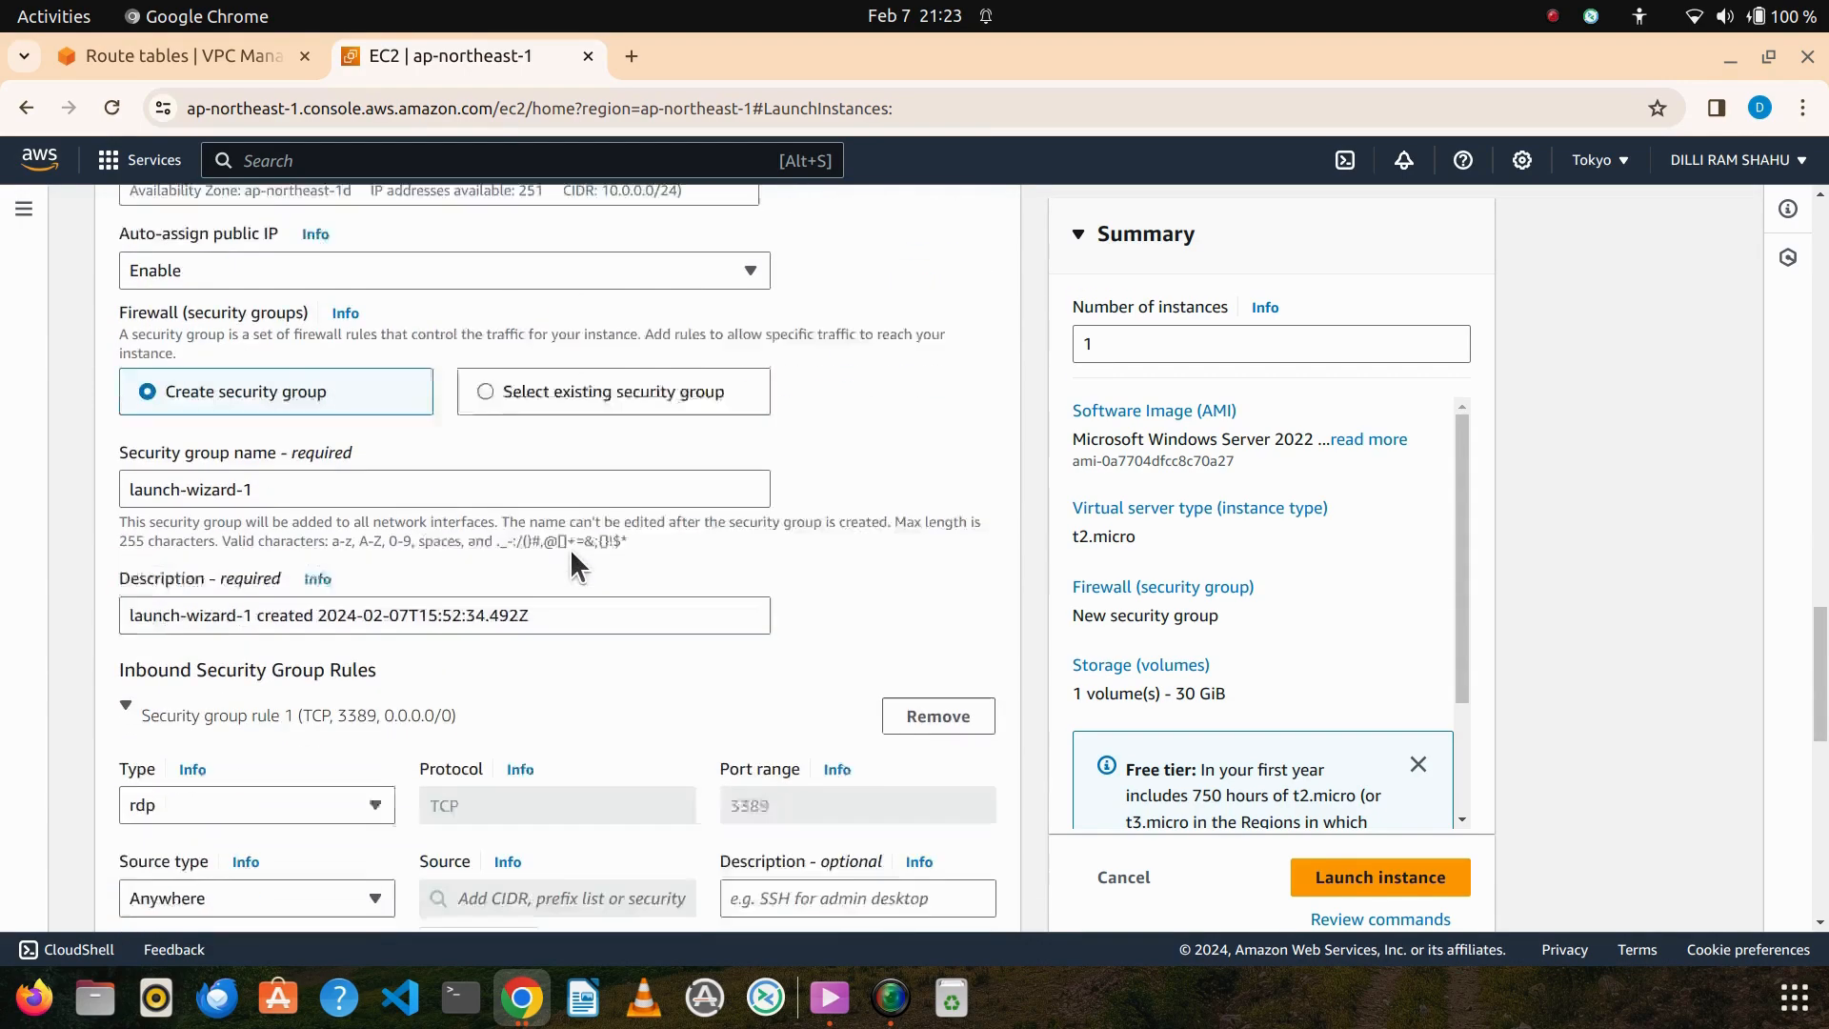
scroll(572, 558, "down", 3)
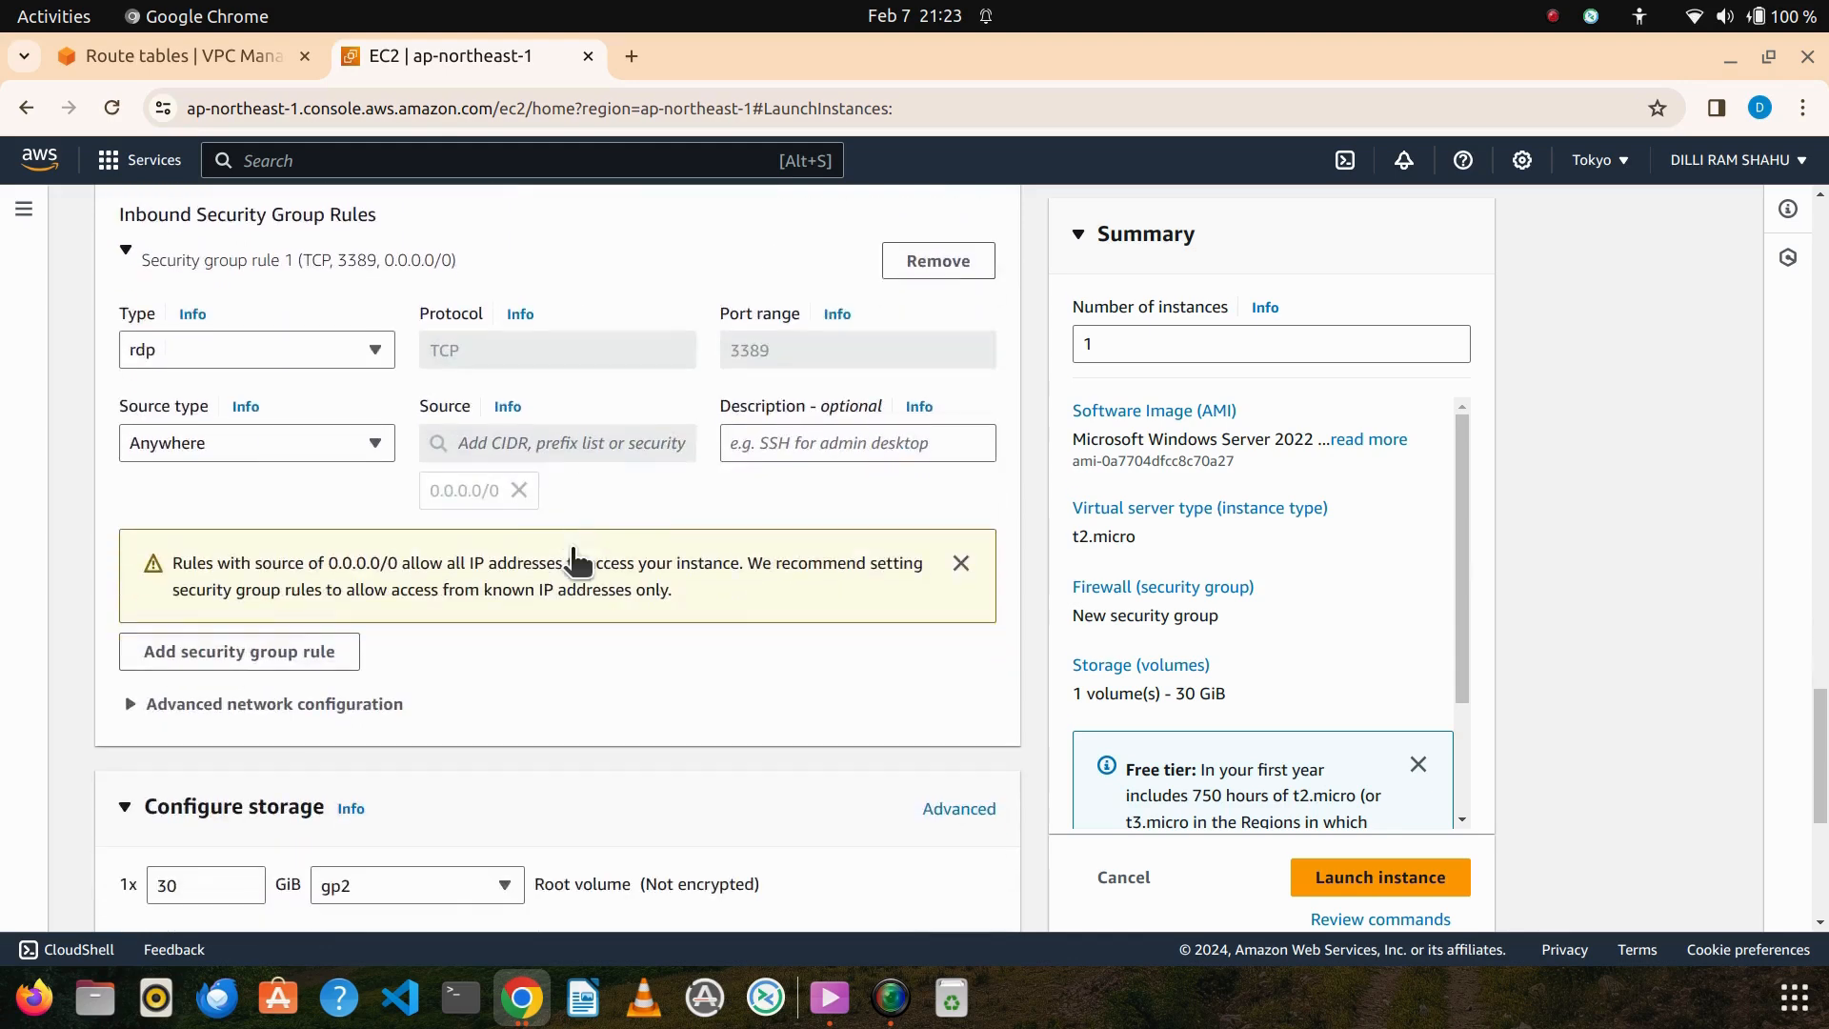
left_click(298, 648)
scroll(360, 624, "down", 1)
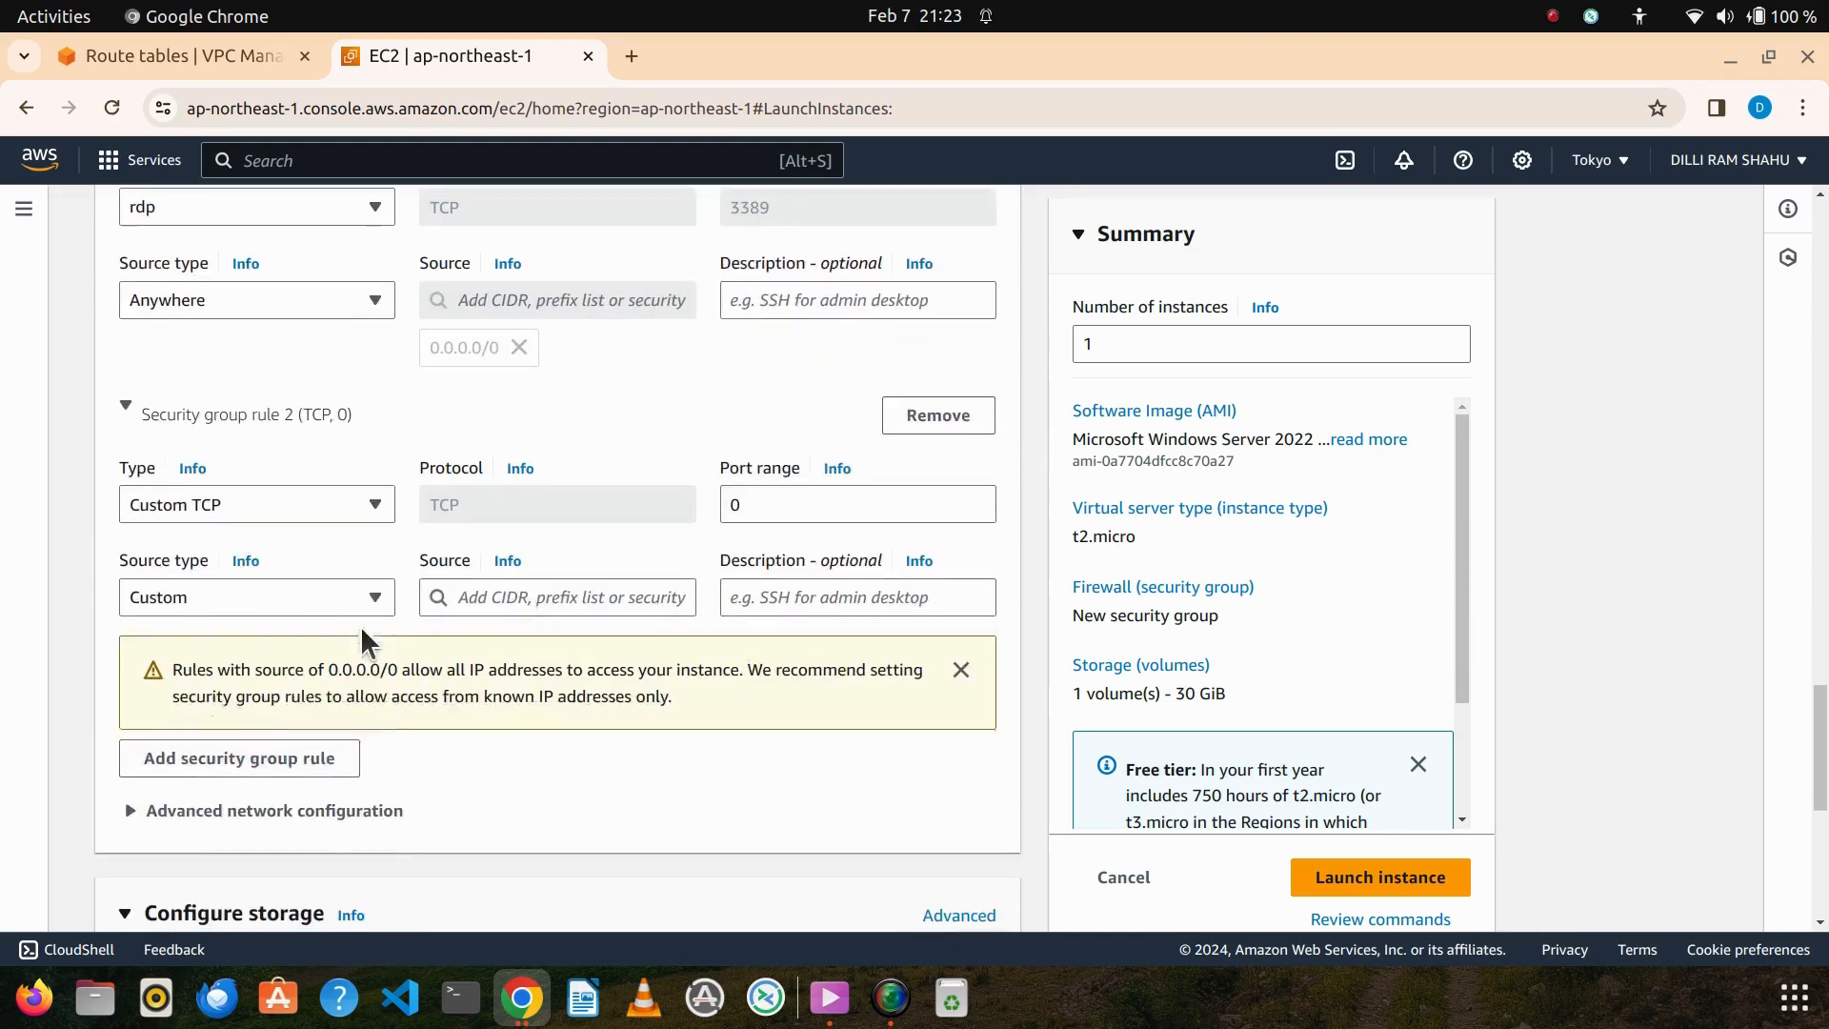
left_click(351, 507)
scroll(233, 743, "down", 1)
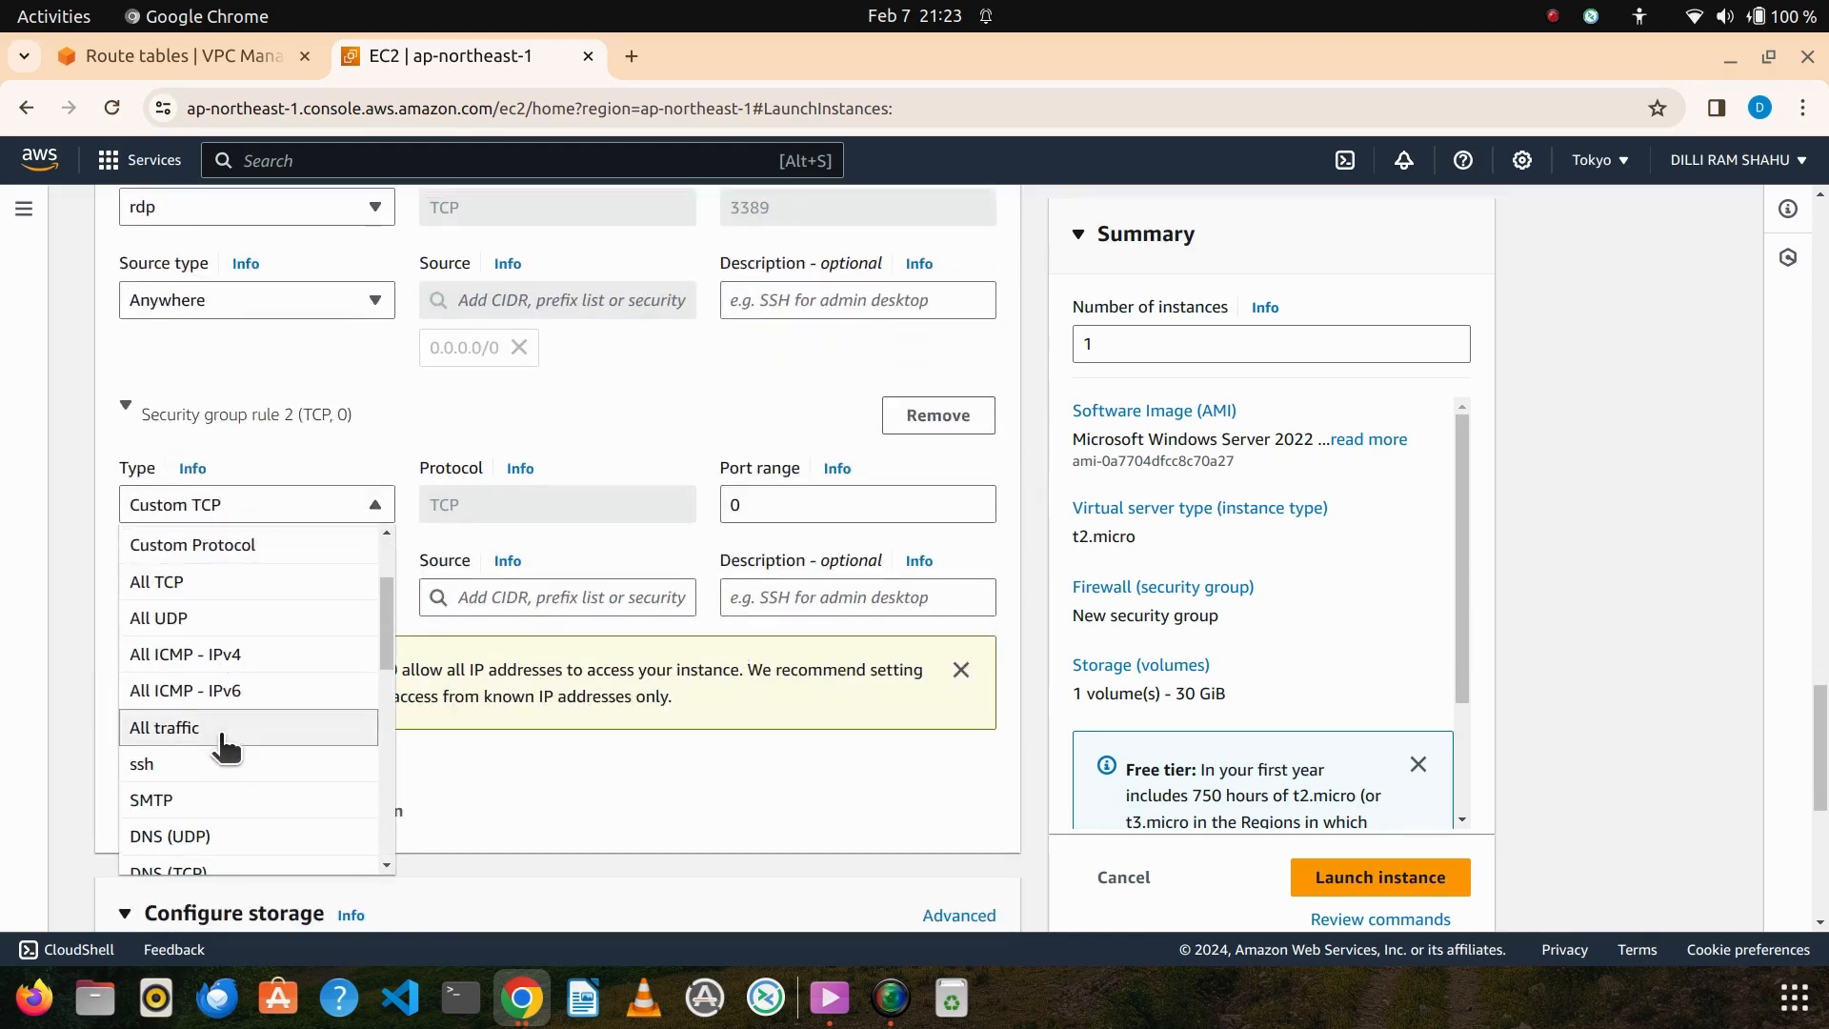
scroll(185, 762, "down", 1)
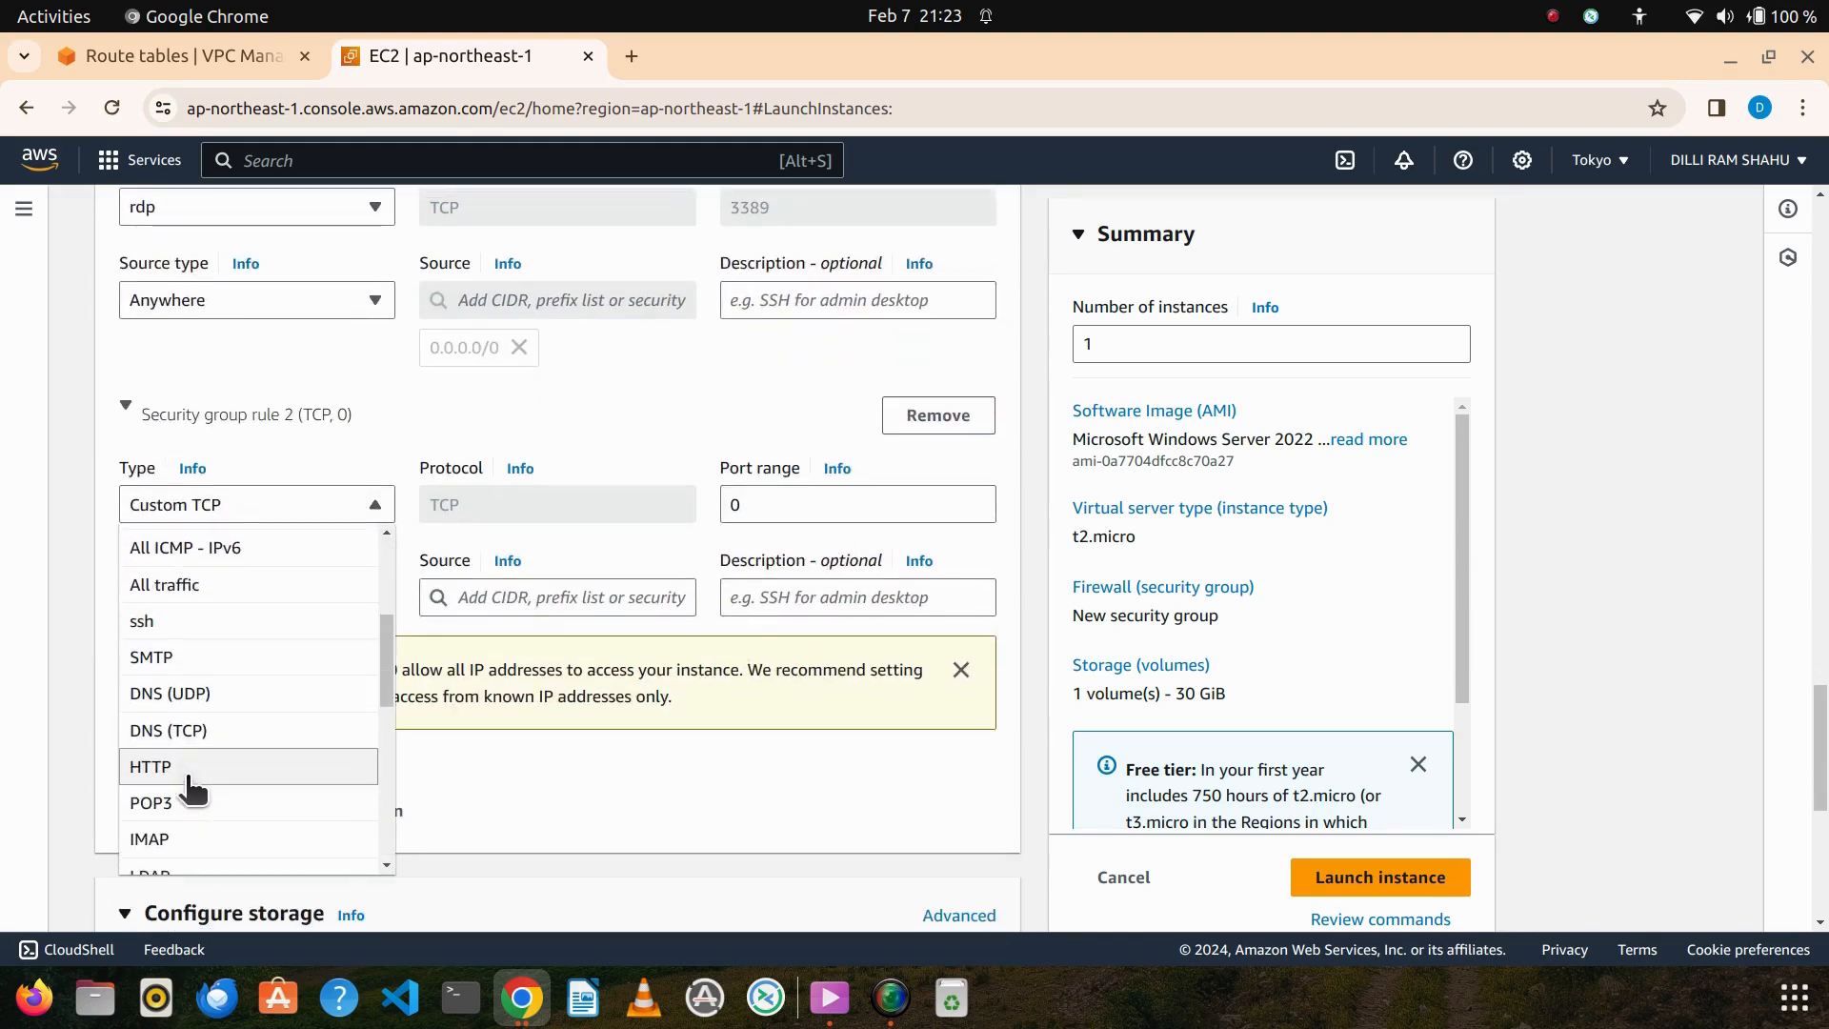
left_click(194, 808)
left_click(267, 605)
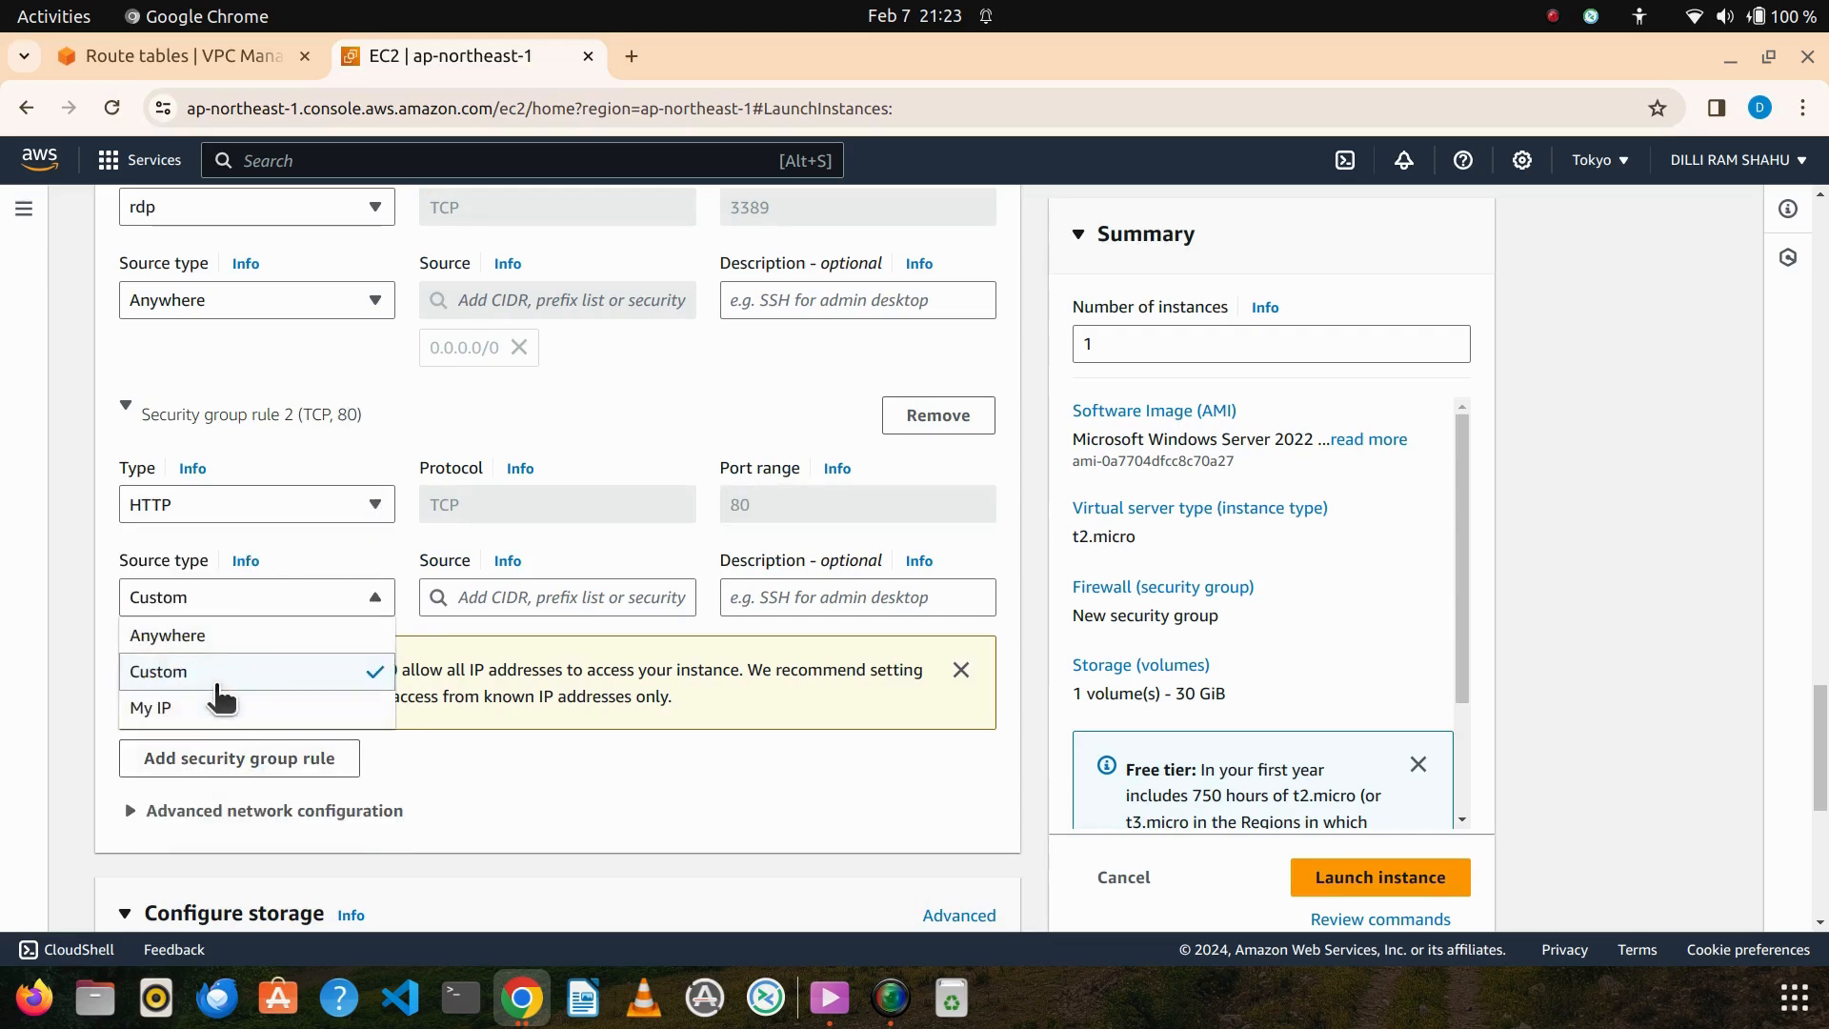
left_click(217, 638)
Add a third inbound security group rule of type HTTPS with source type Anywhere, and launch the instance
scroll(216, 645, "down", 3)
left_click(238, 664)
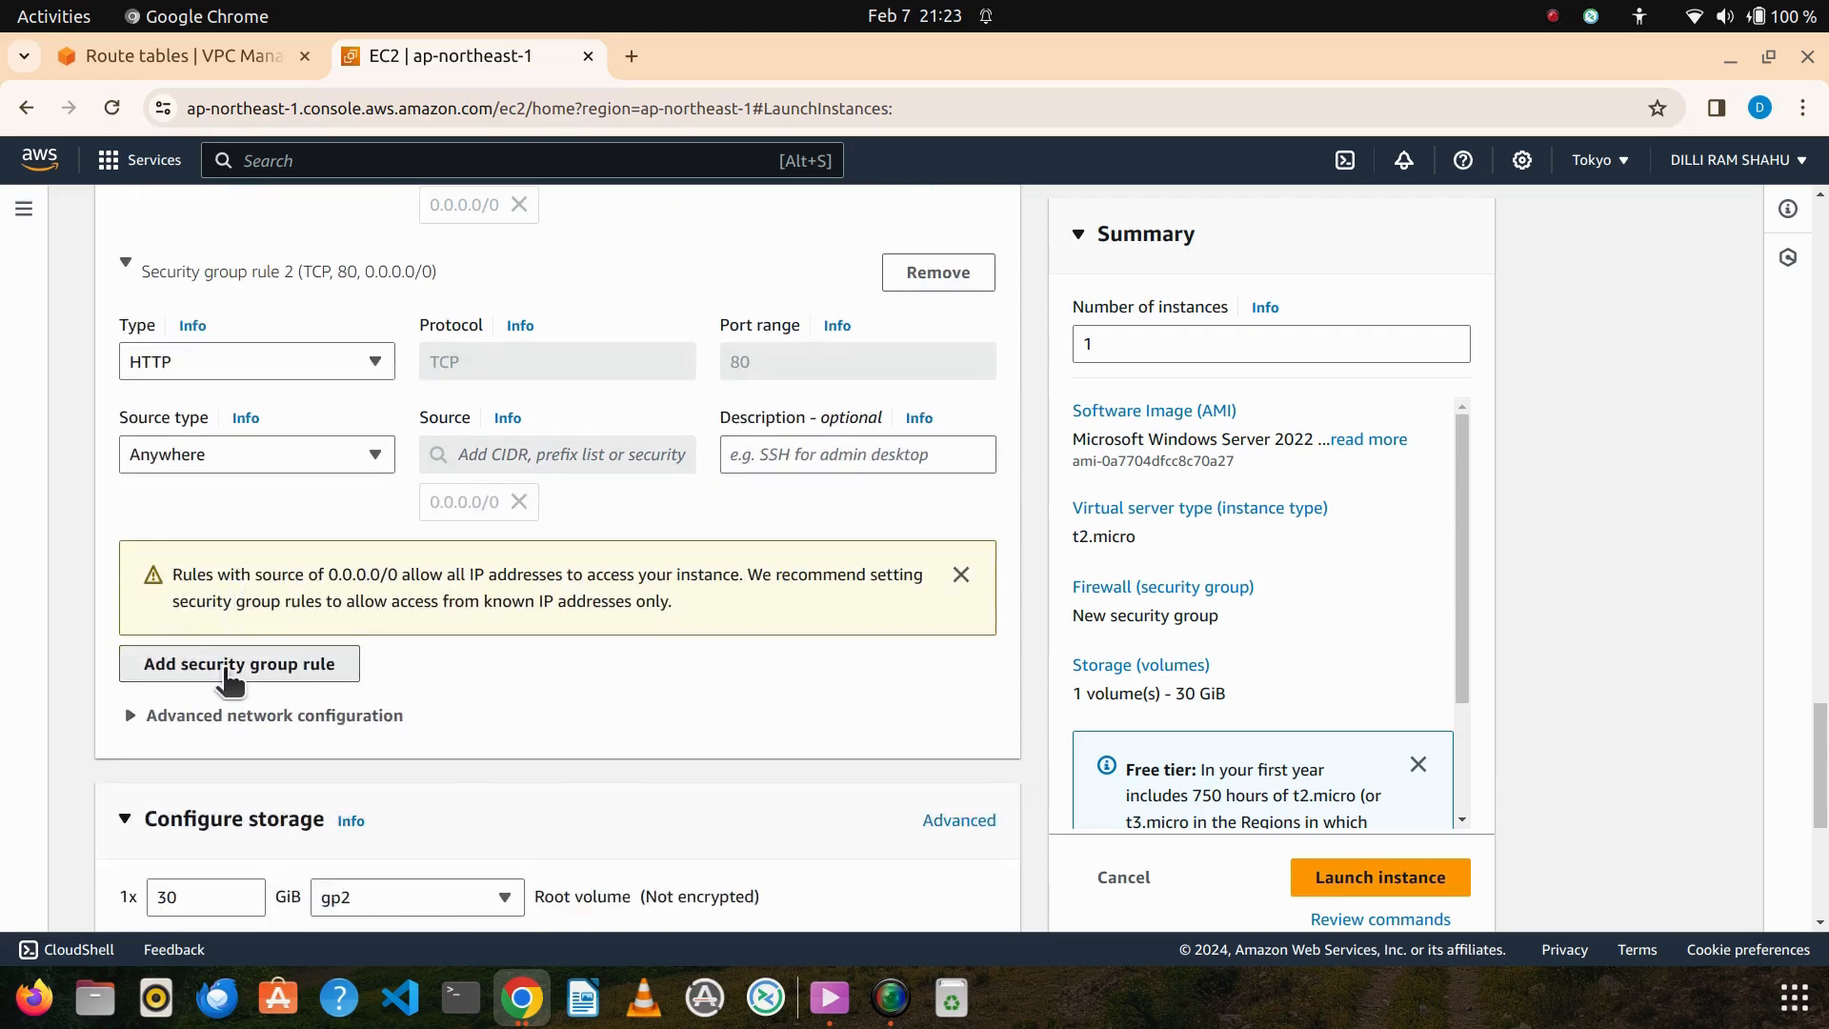
left_click(261, 516)
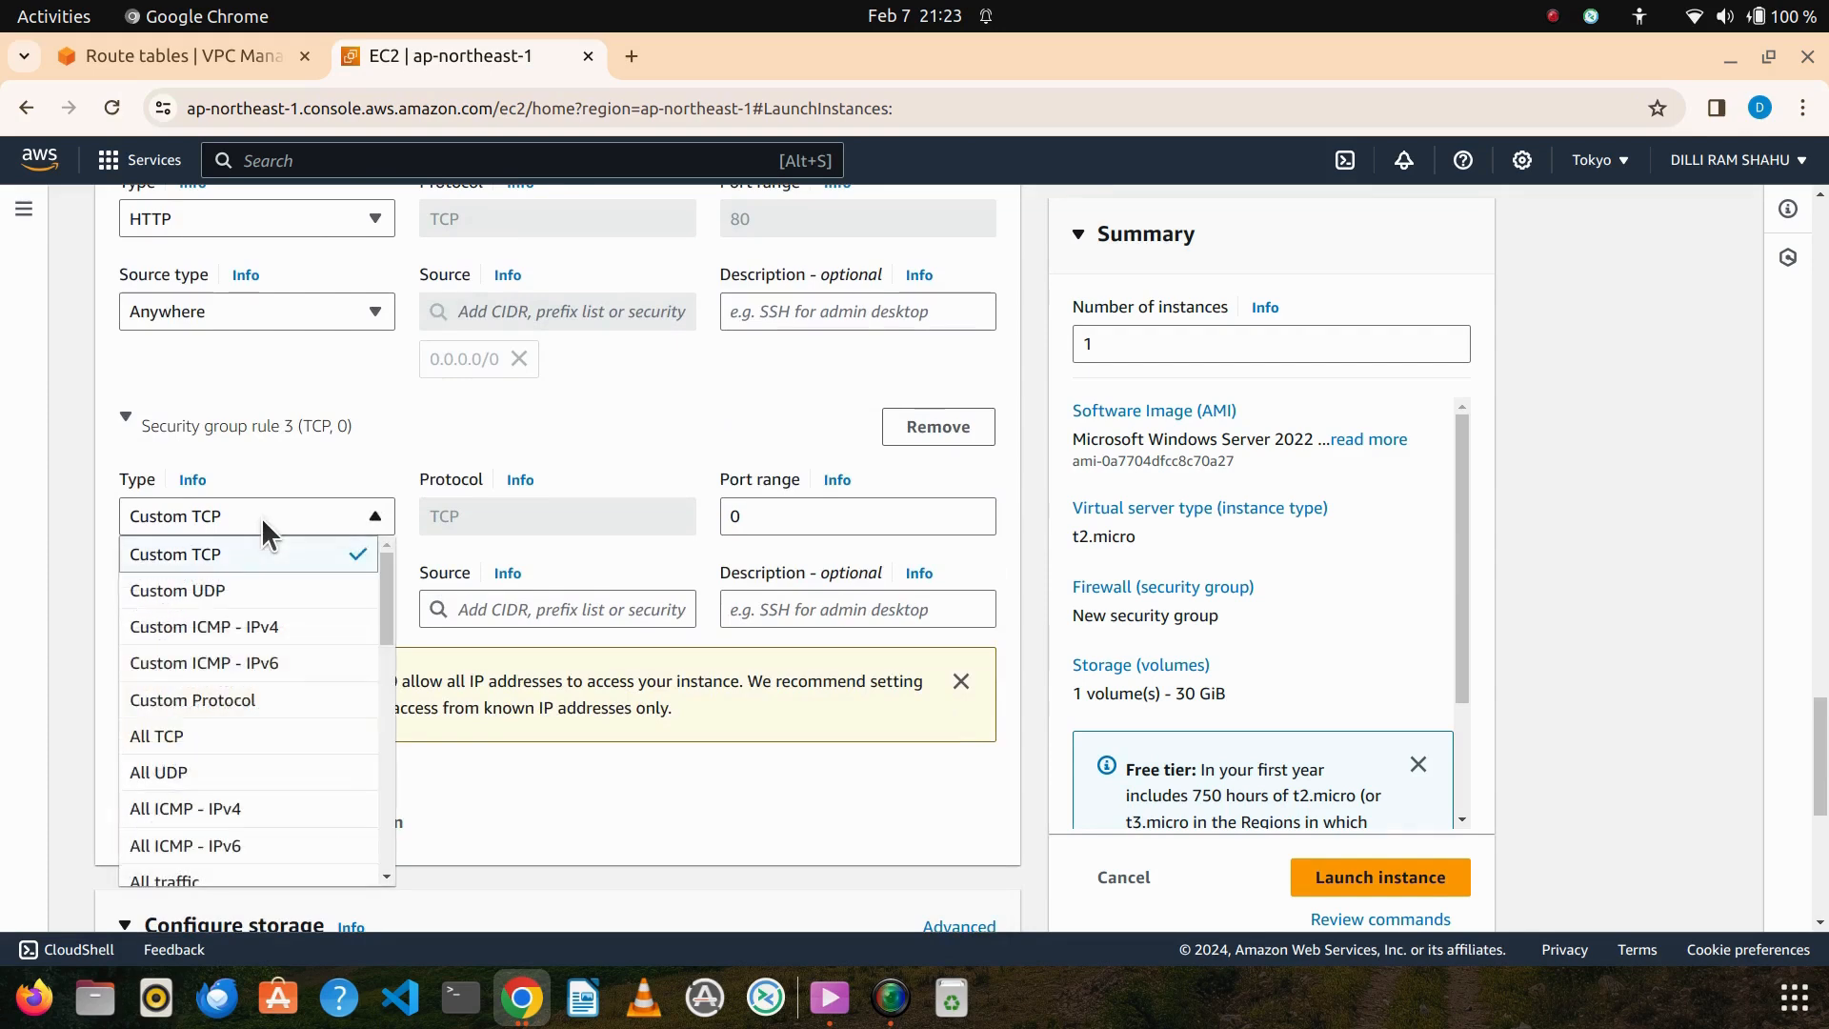
scroll(244, 673, "down", 5)
scroll(200, 791, "down", 3)
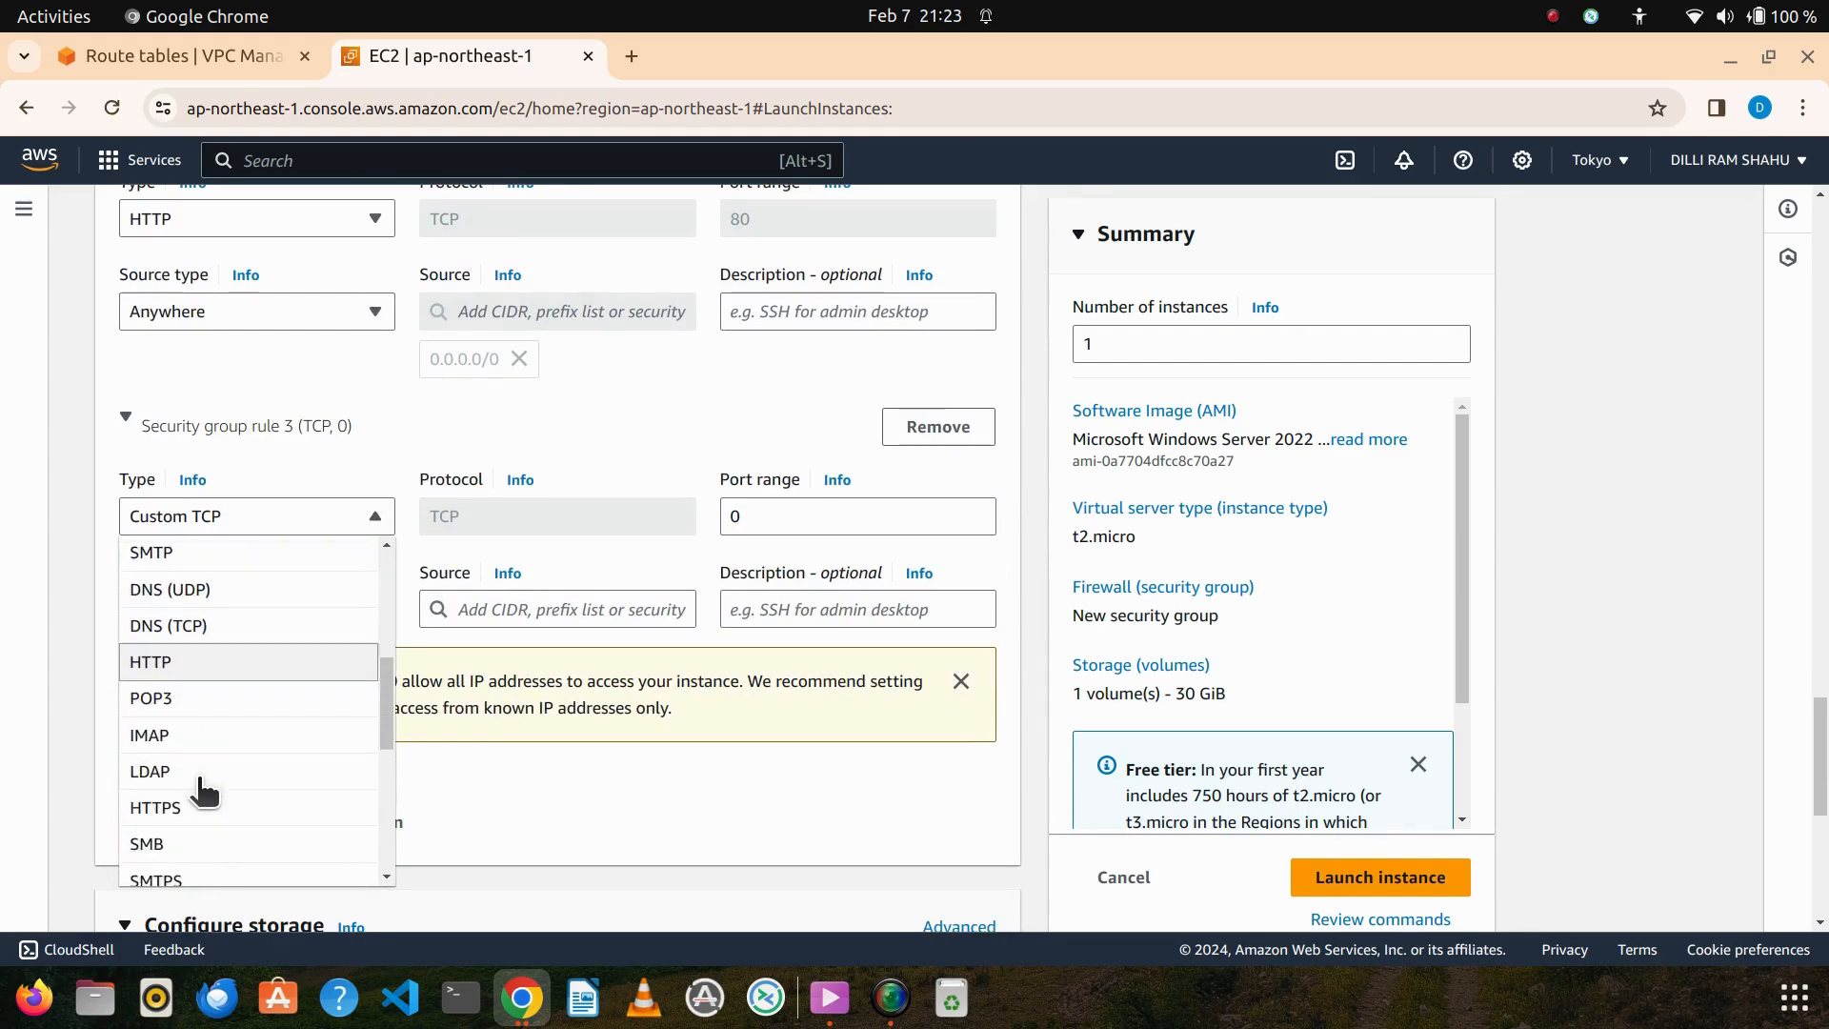
left_click(203, 781)
left_click(257, 607)
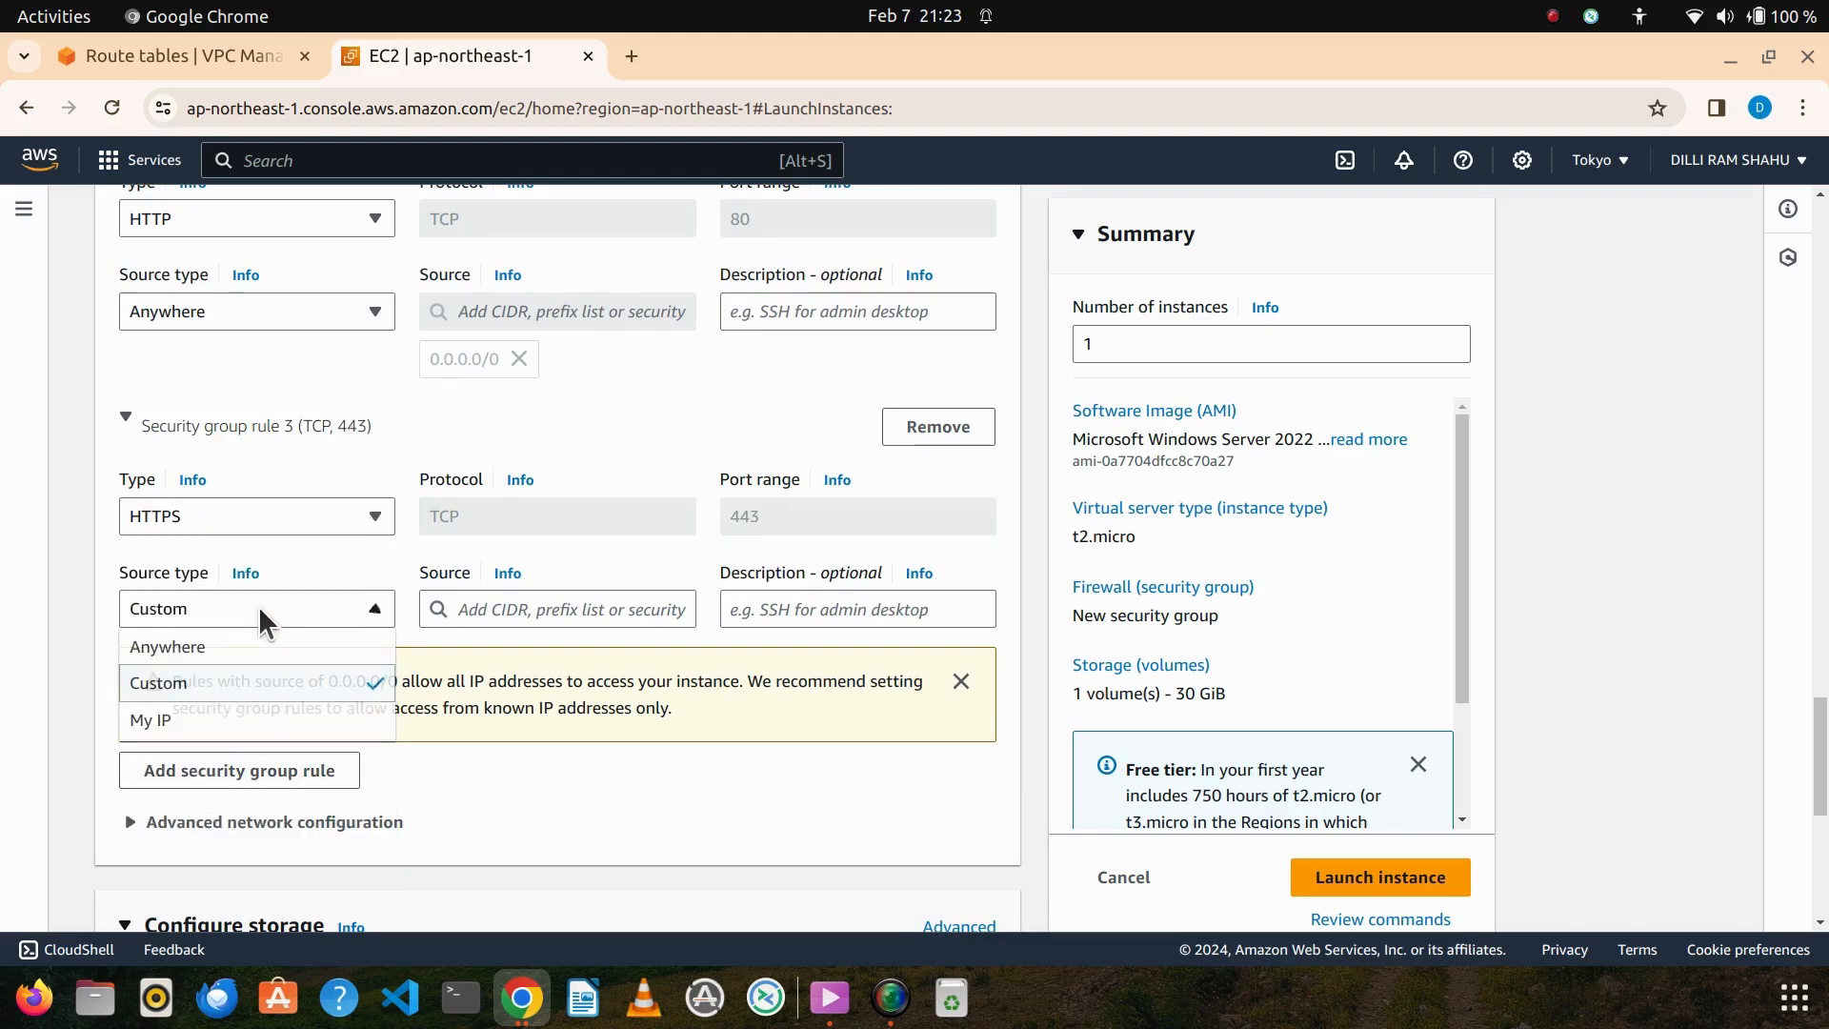
left_click(228, 647)
scroll(379, 674, "down", 7)
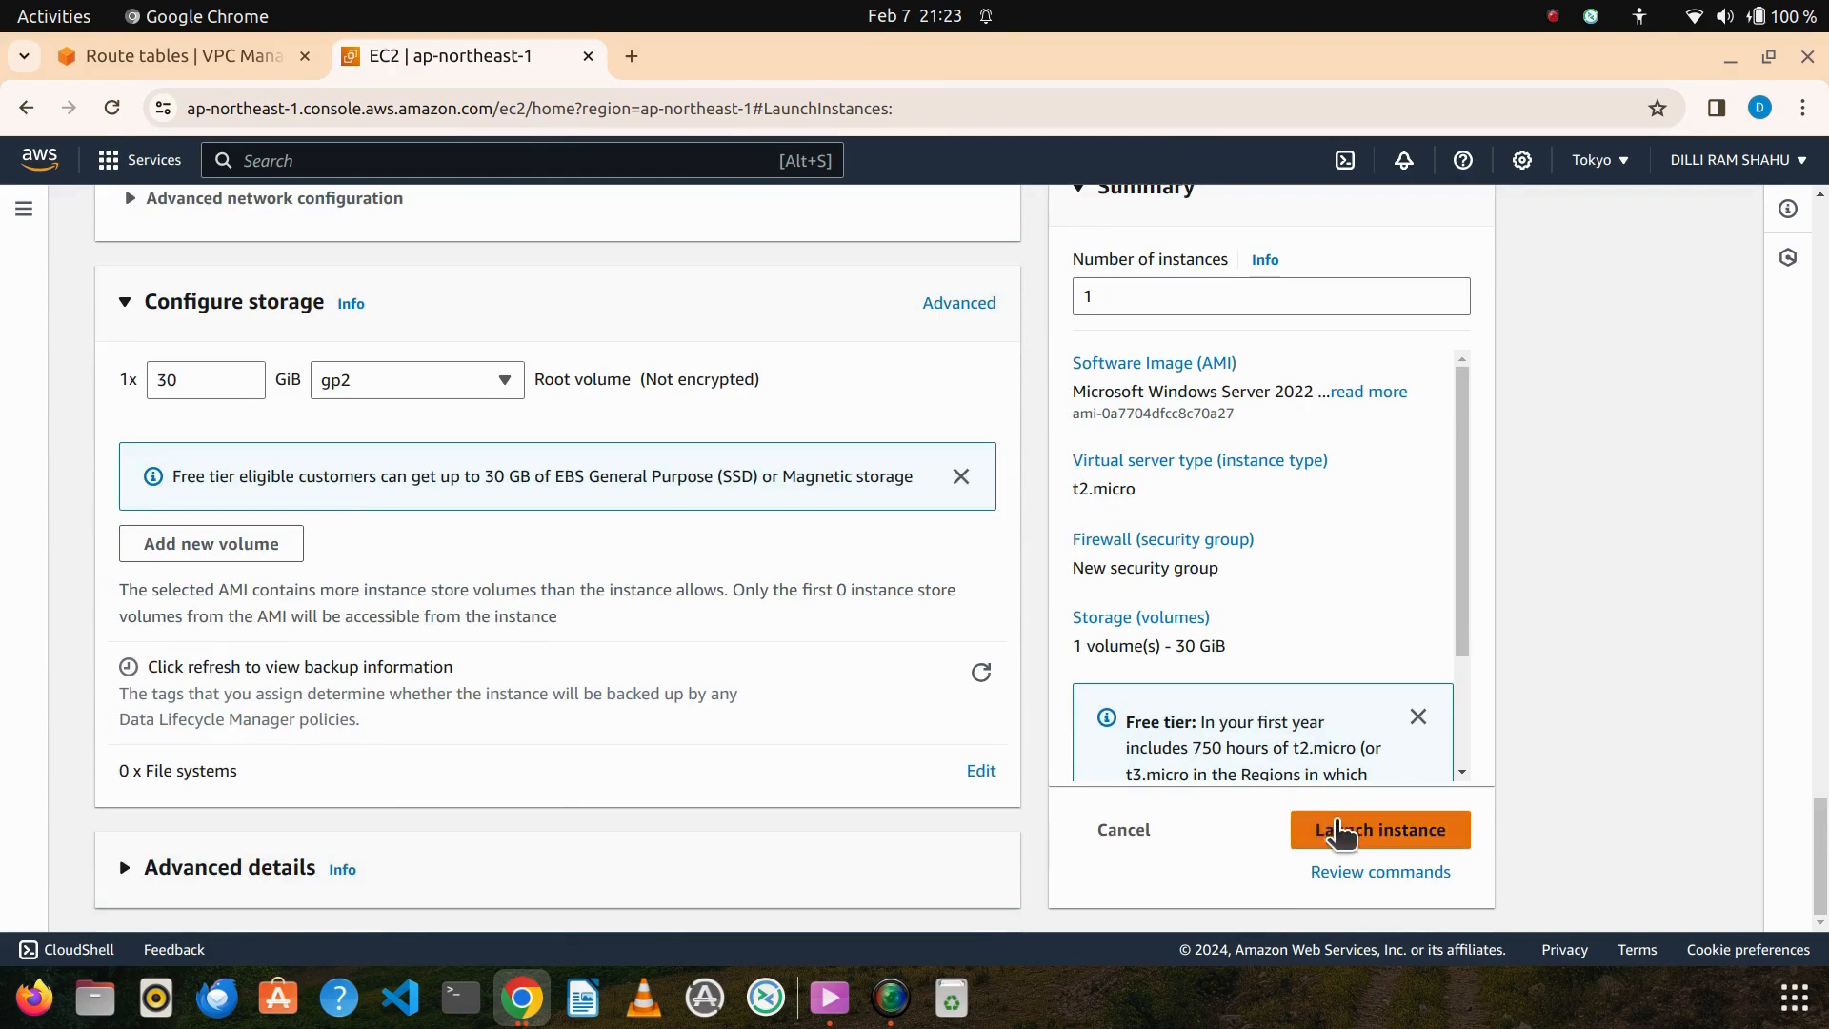
left_click(1367, 834)
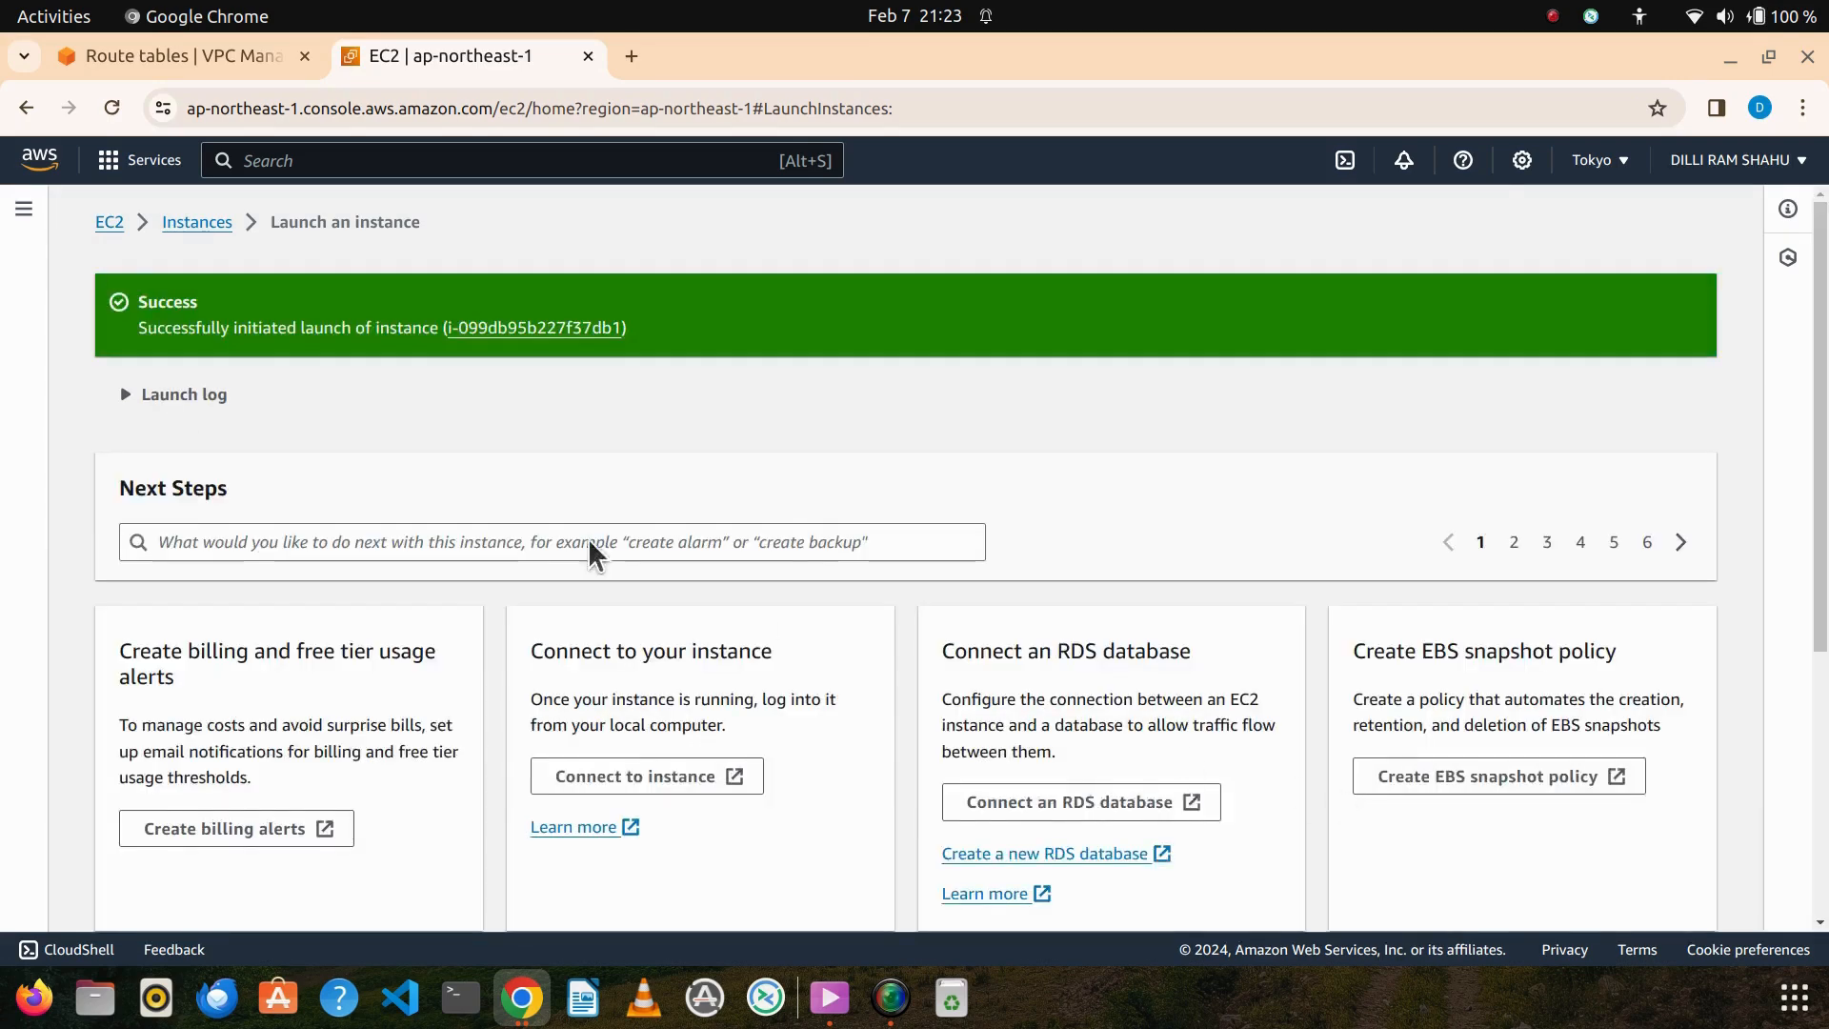
Start launching another EC2 instance and name it "private webserver"
left_click(200, 225)
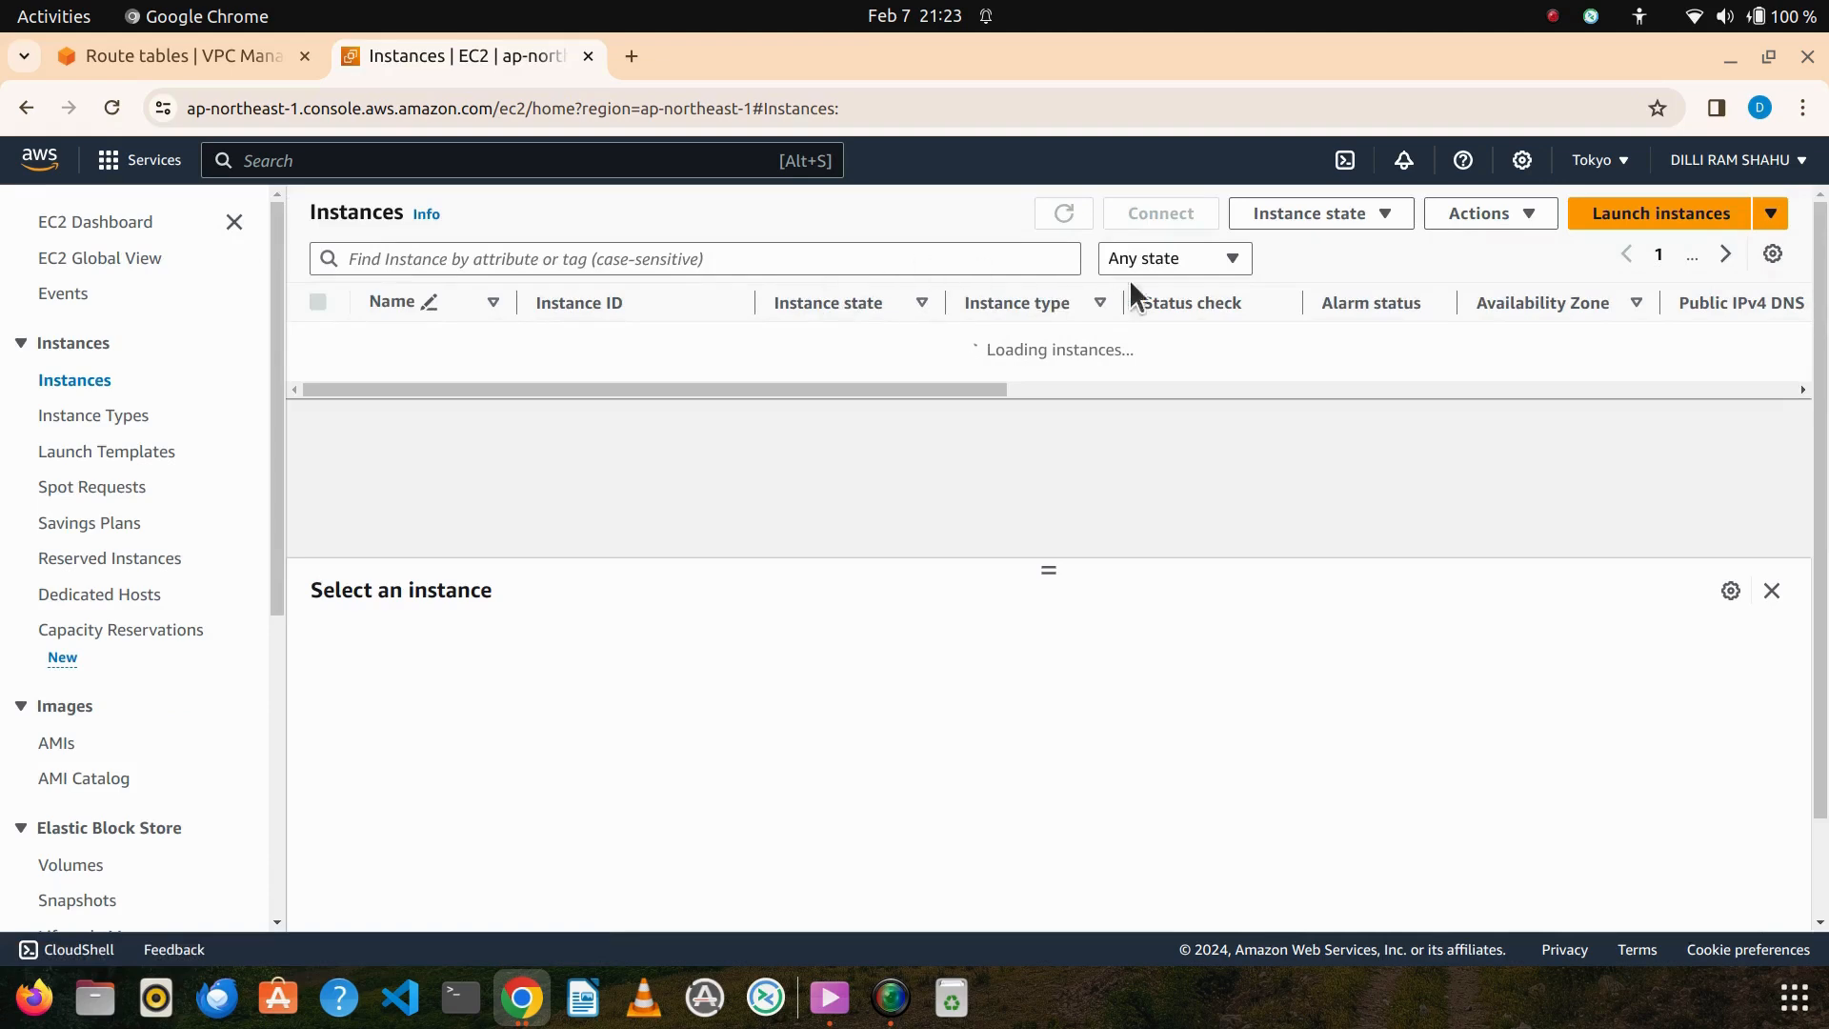
left_click(1658, 219)
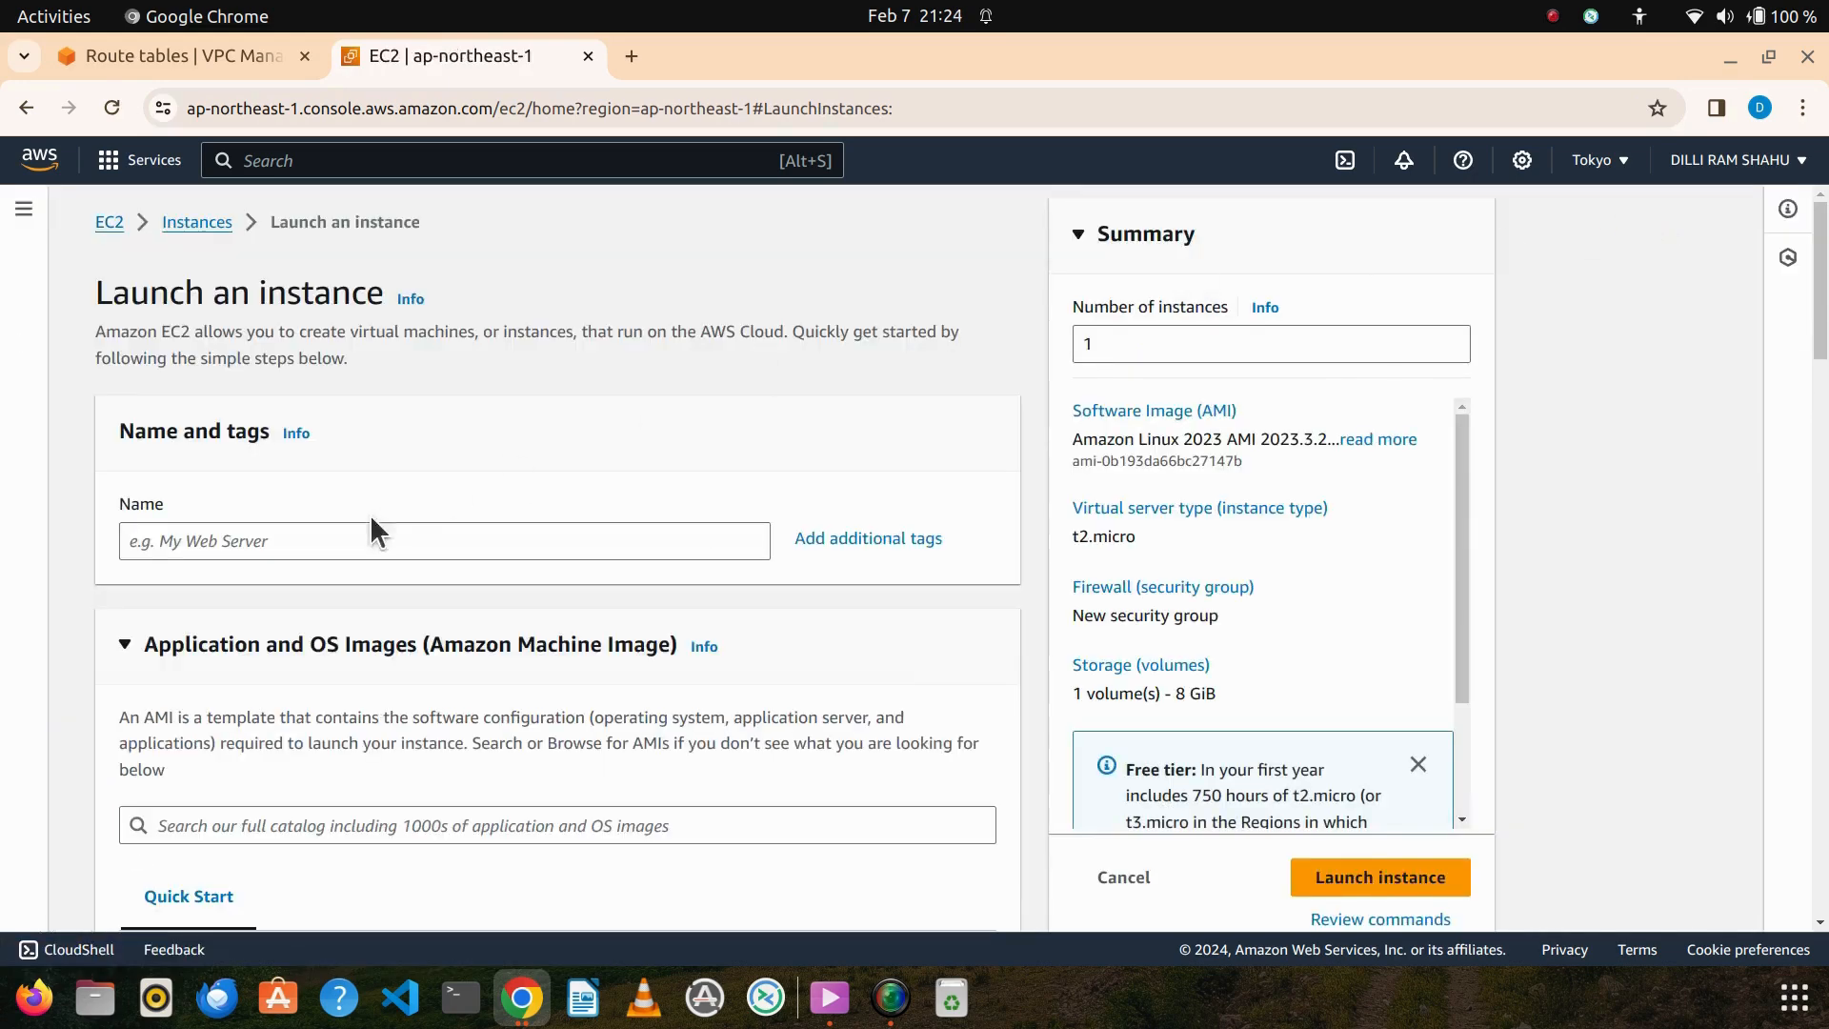
left_click(344, 531)
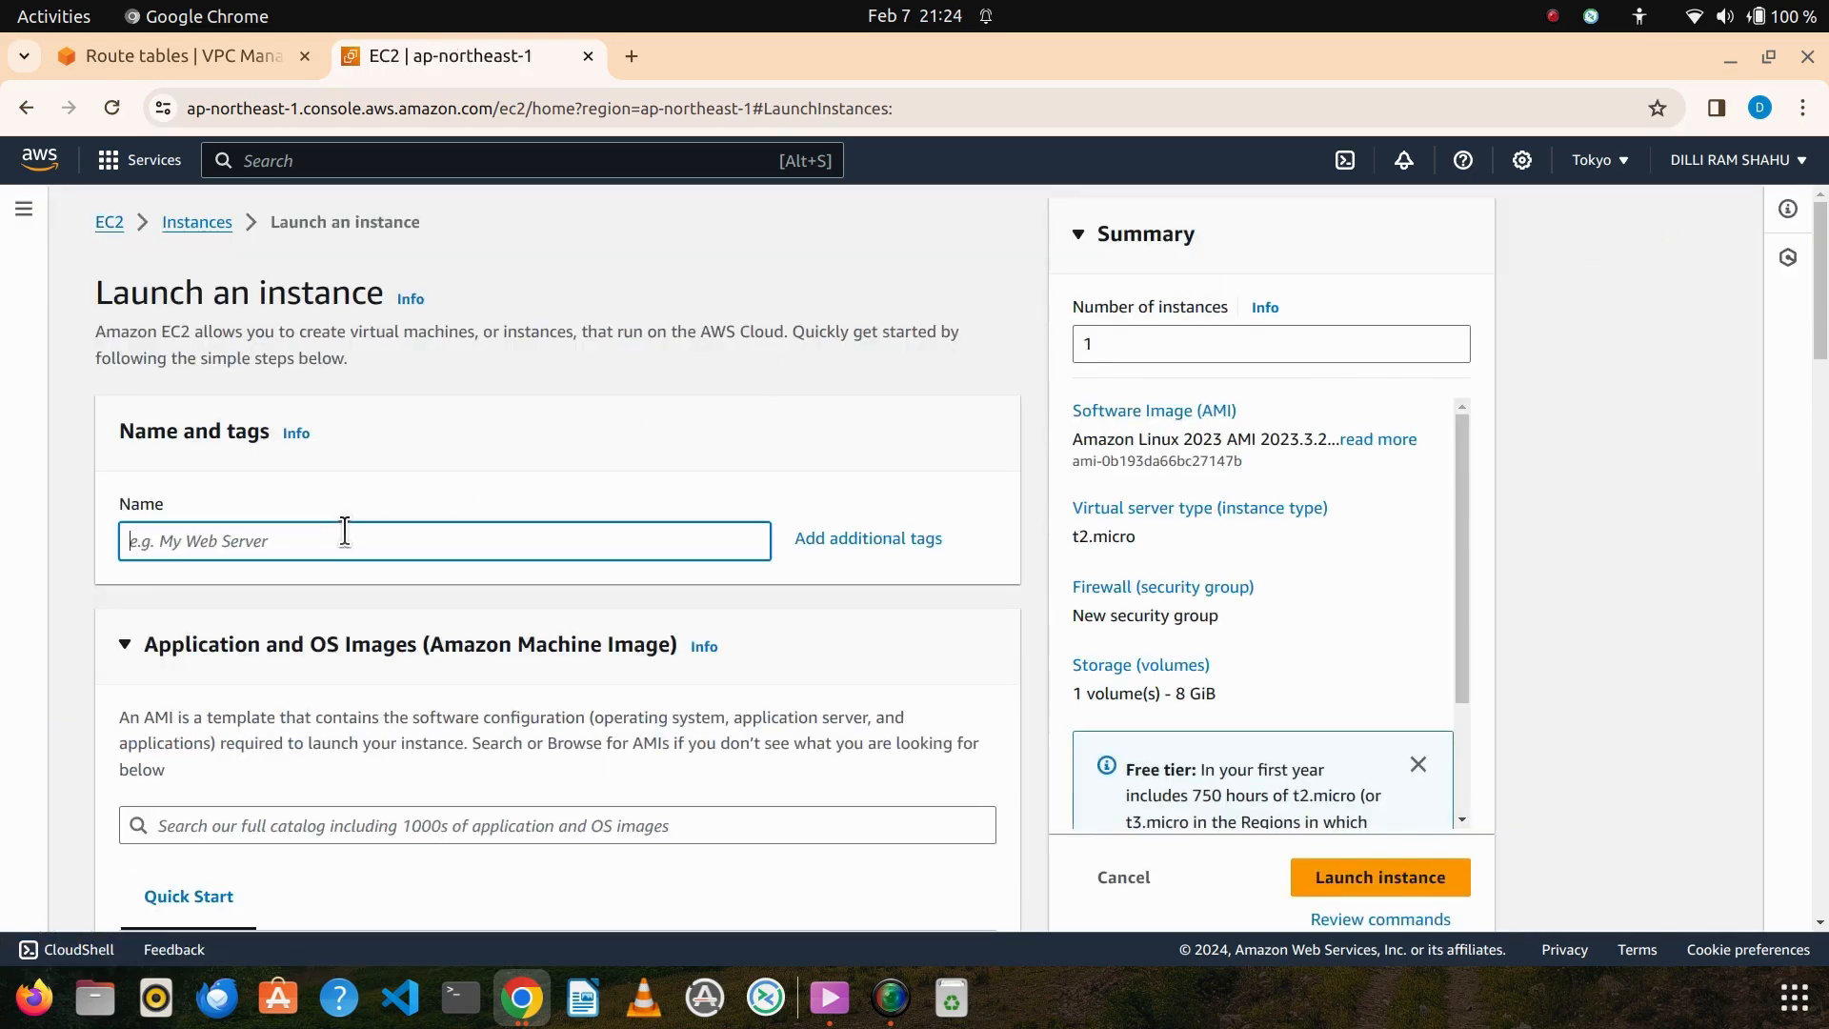
type("priva")
type("te webserver")
Choose Windows as the new instance's operating system, using the Microsoft Windows Server 2022 Base image
scroll(457, 490, "down", 5)
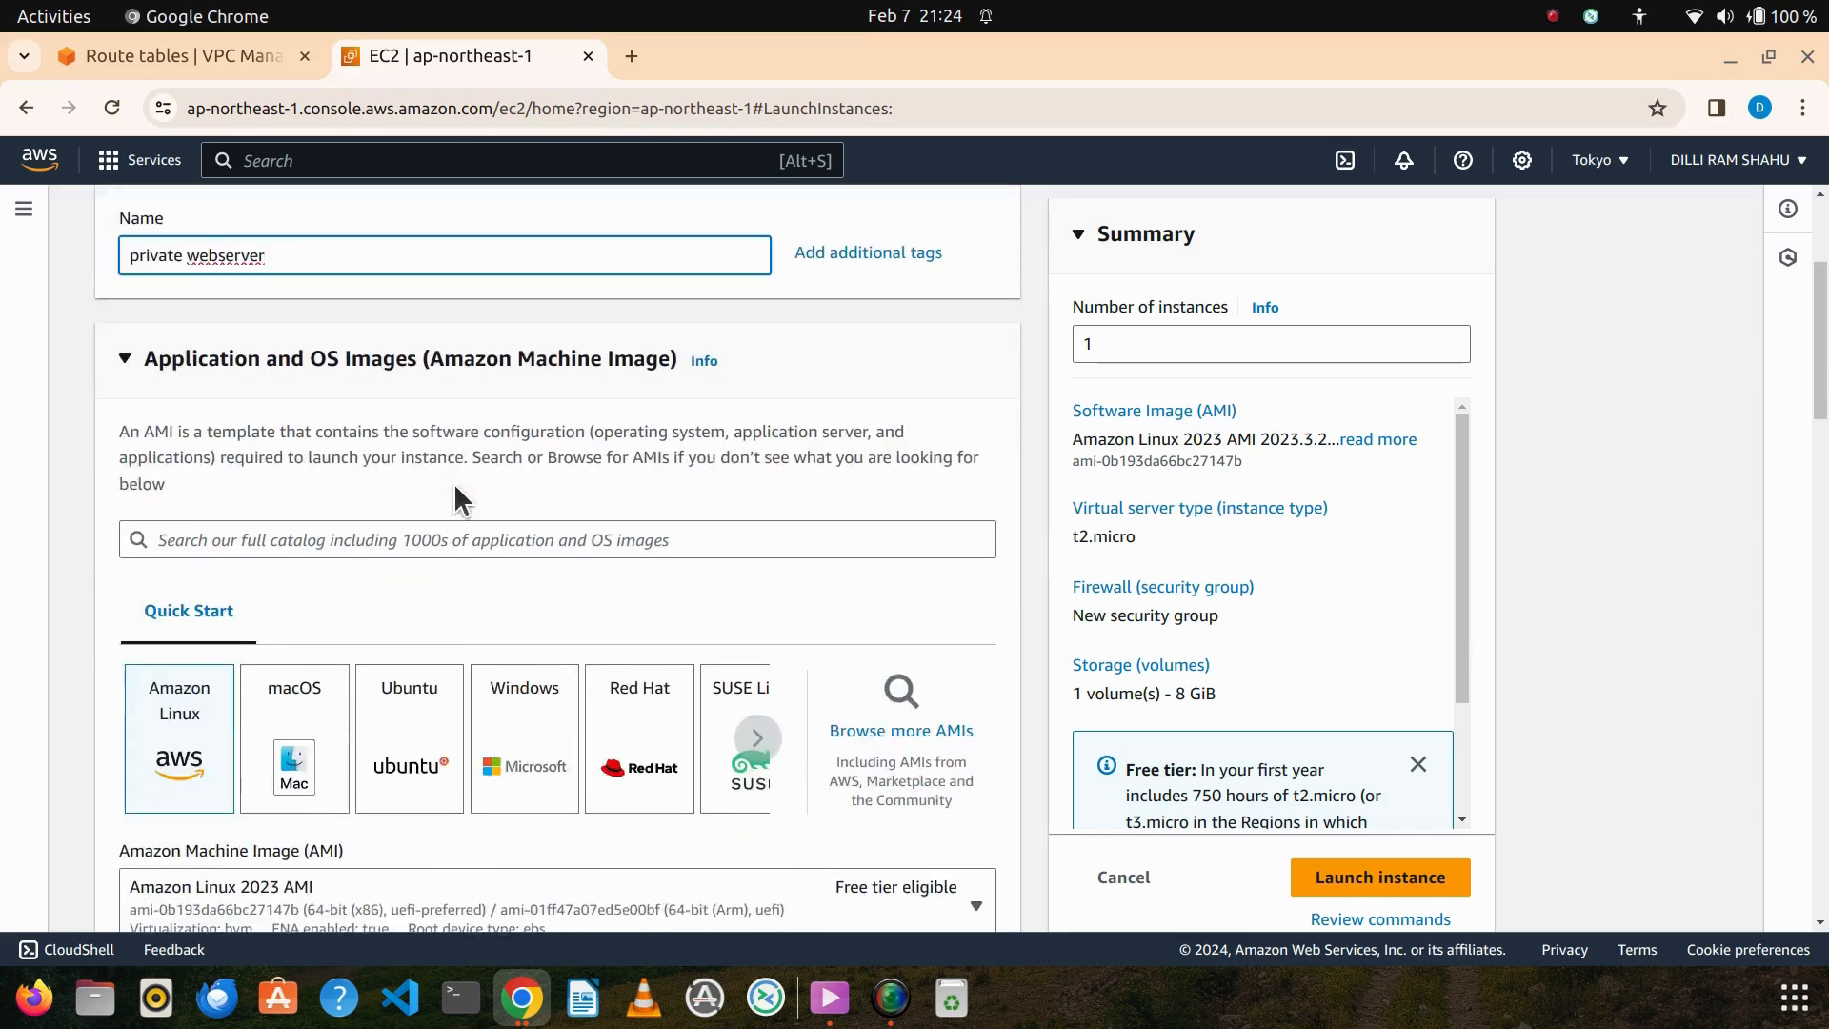
left_click(534, 615)
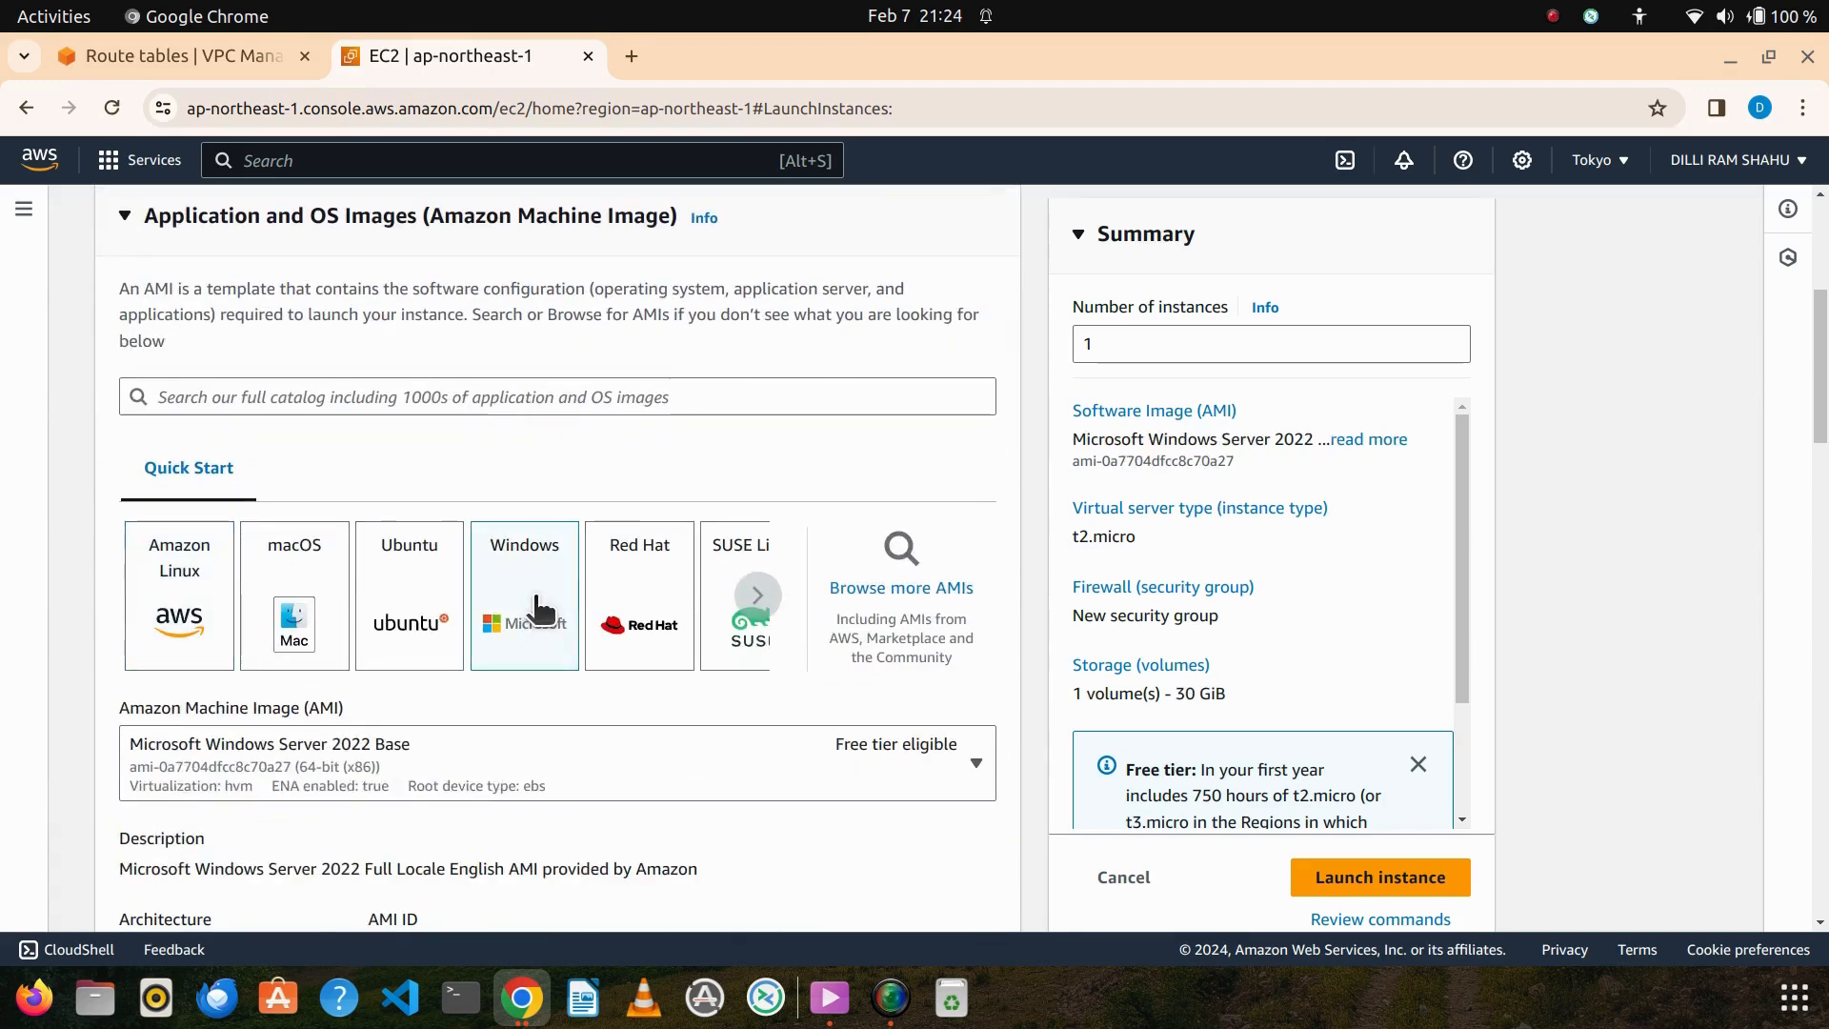
scroll(541, 606, "down", 2)
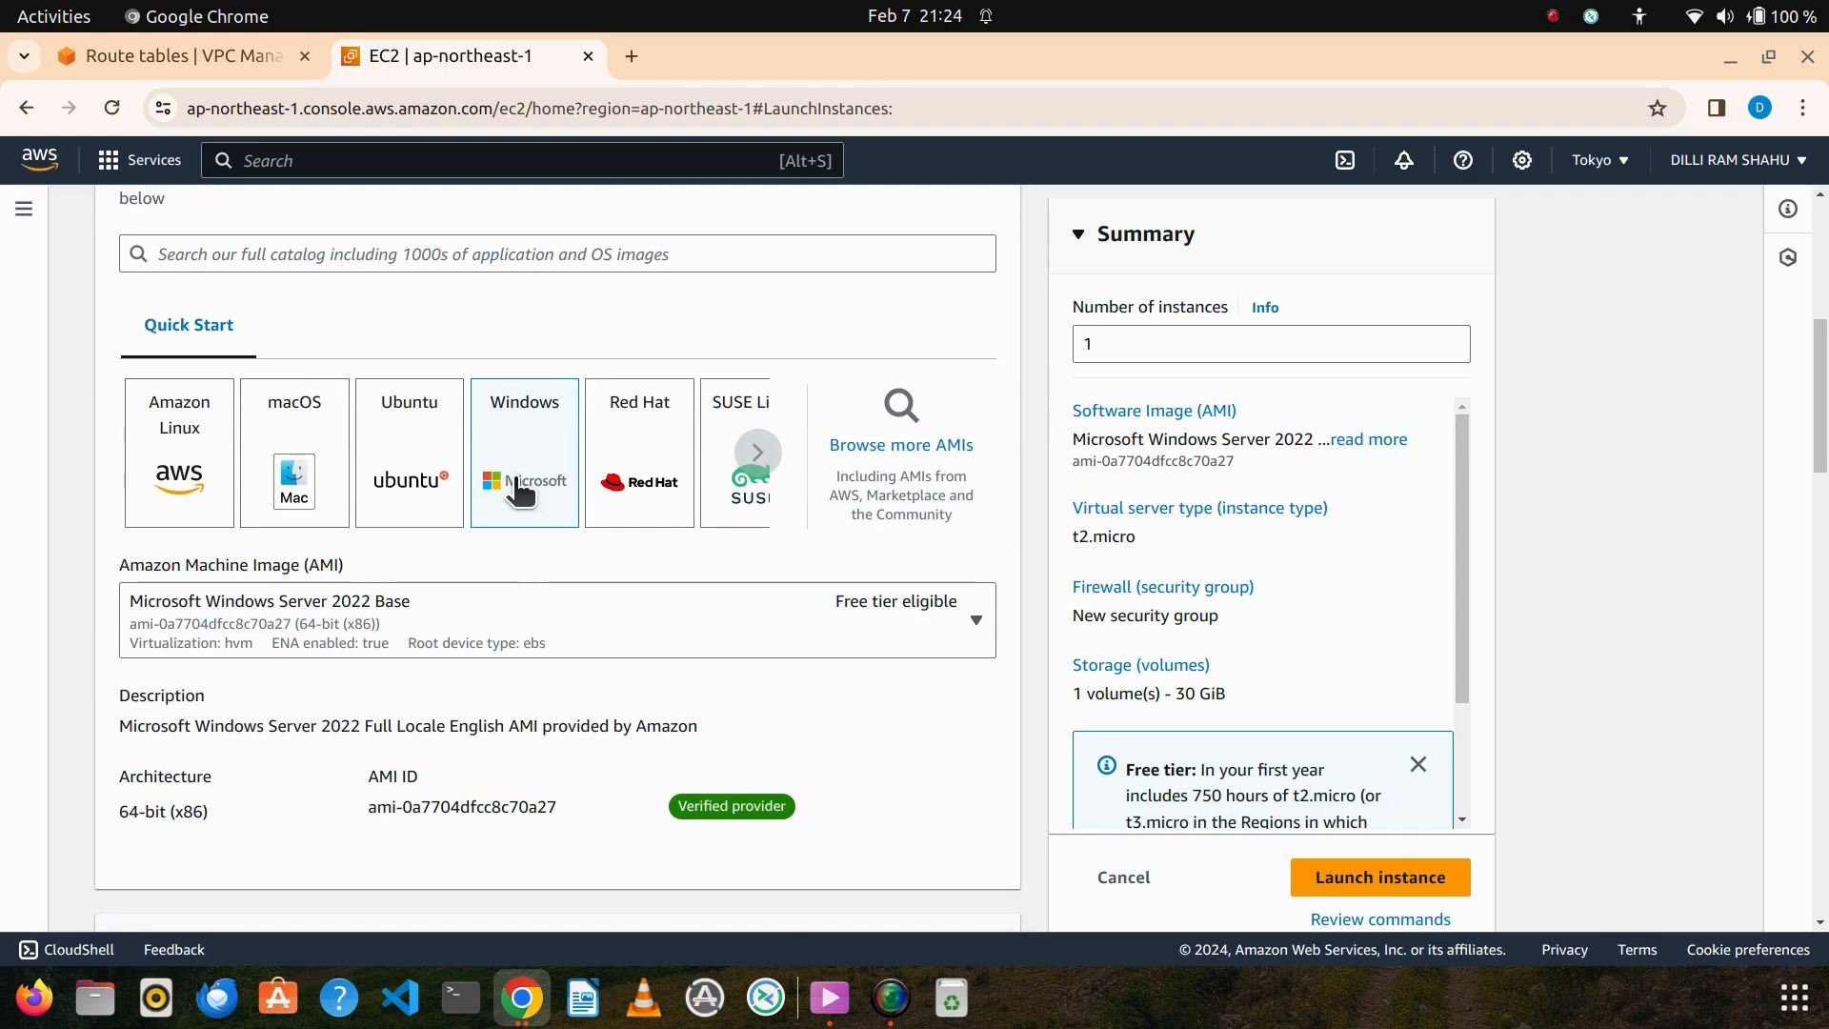
Select the existing key pair keyPair for logging in to the instance
scroll(519, 490, "down", 10)
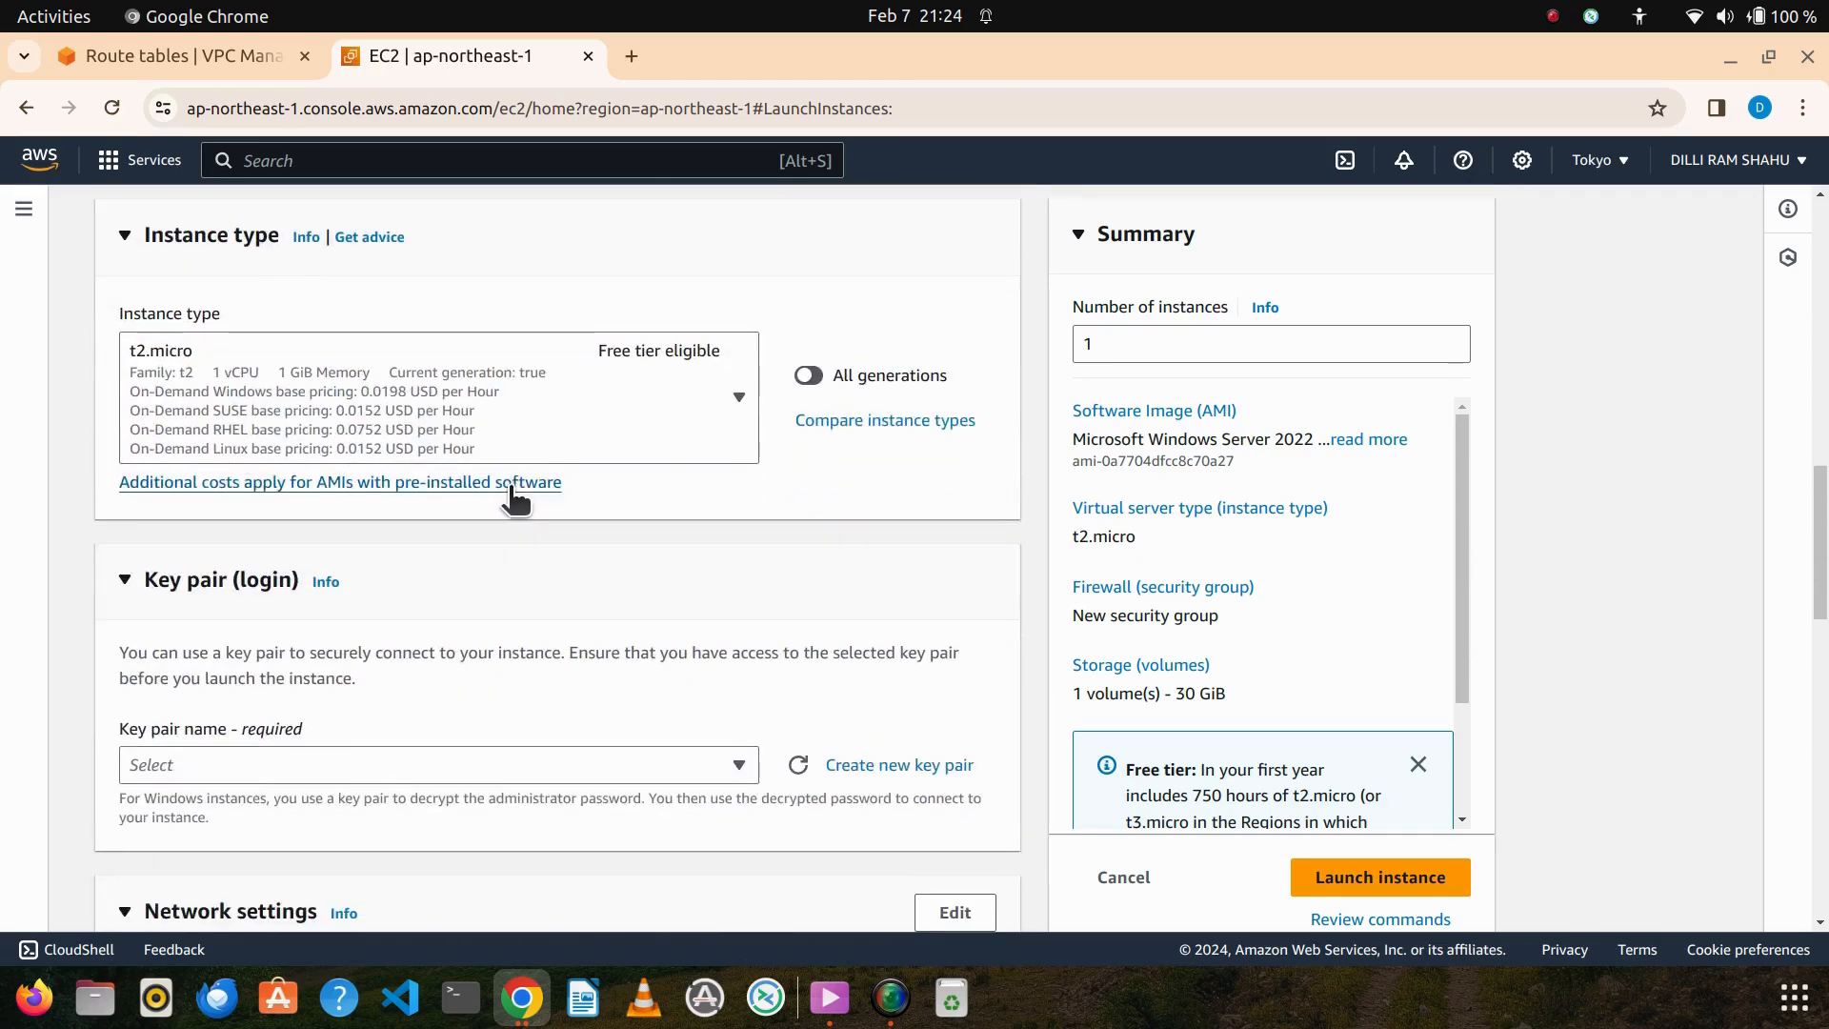
scroll(515, 496, "down", 2)
left_click(466, 614)
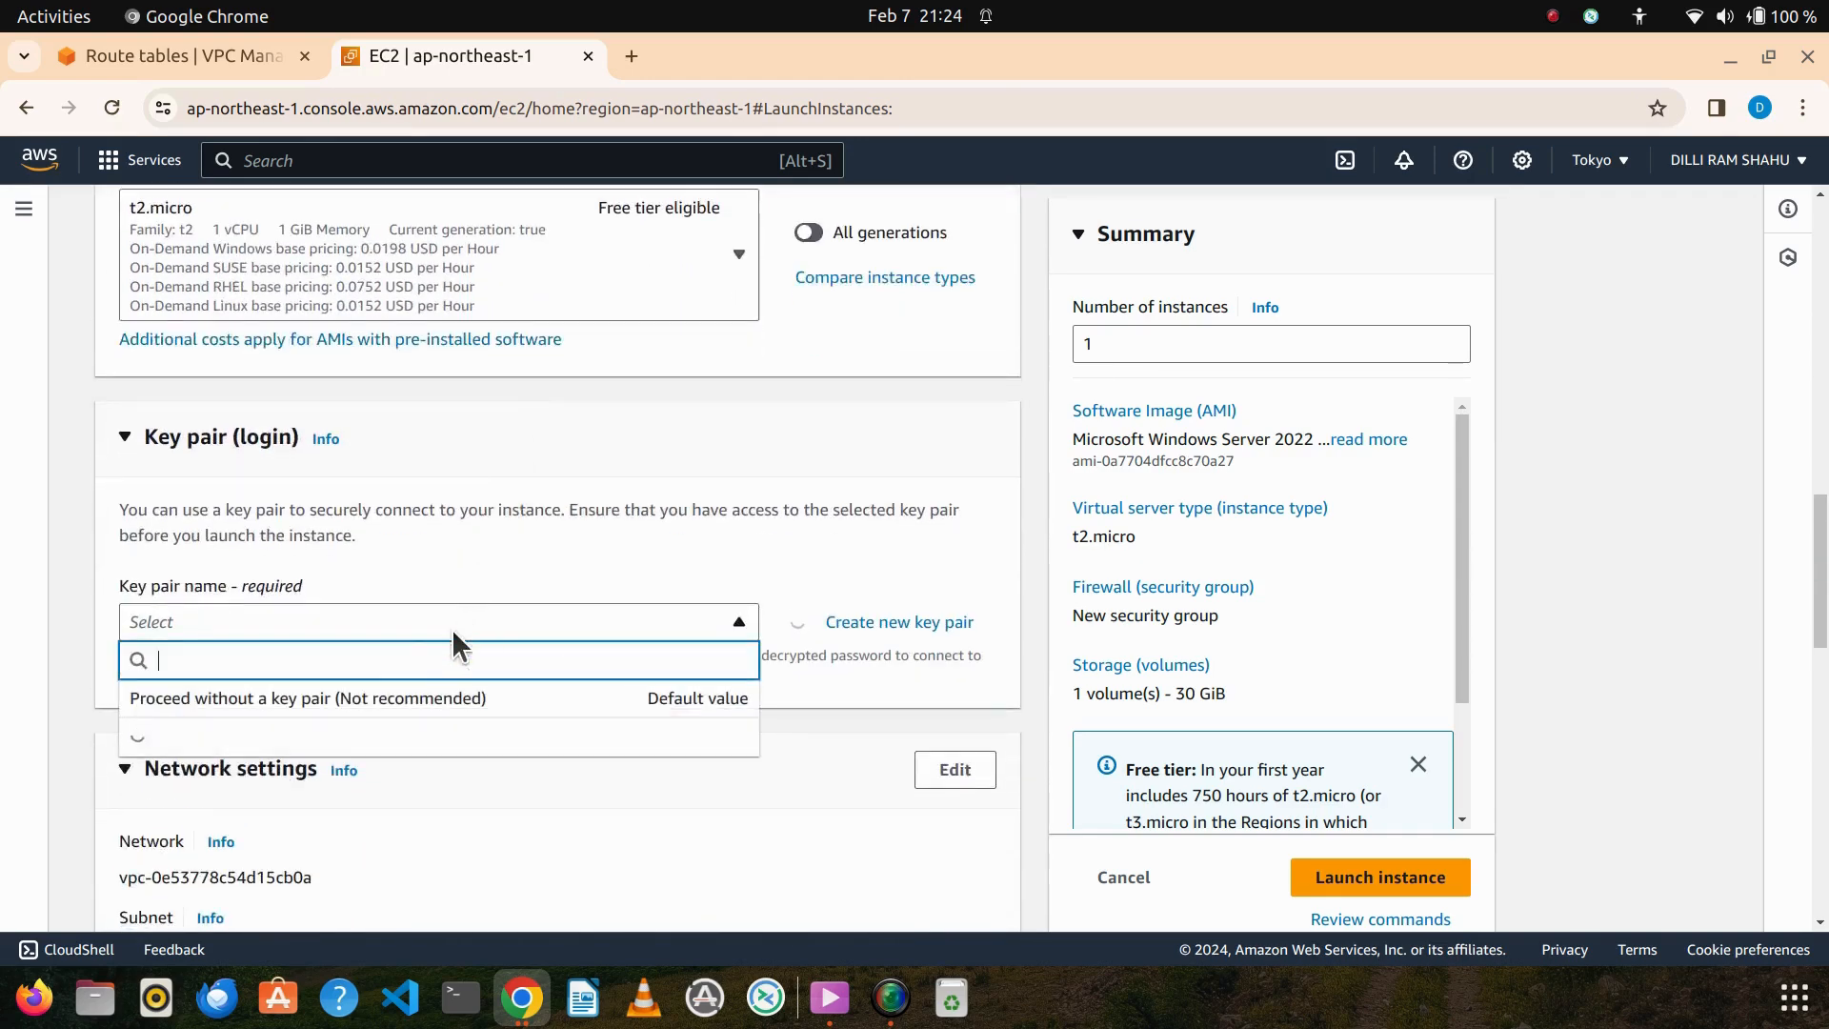
scroll(230, 741, "down", 2)
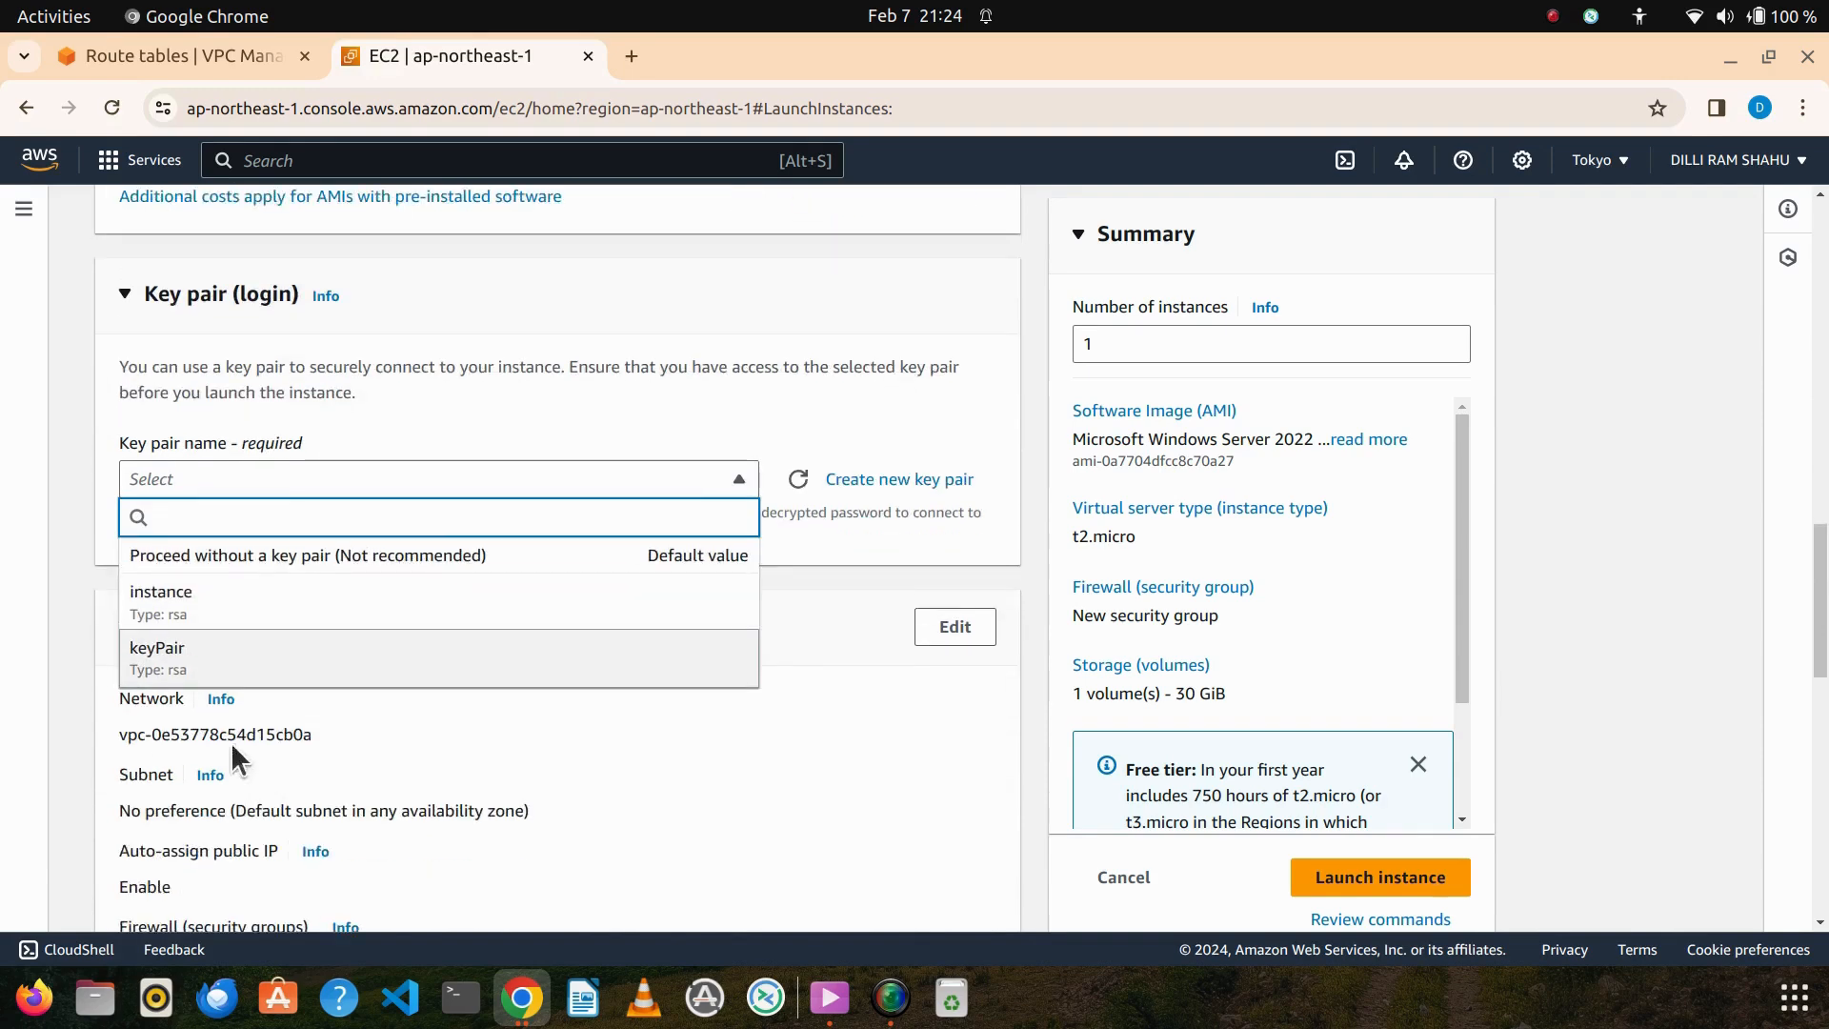
left_click(171, 644)
scroll(750, 524, "down", 2)
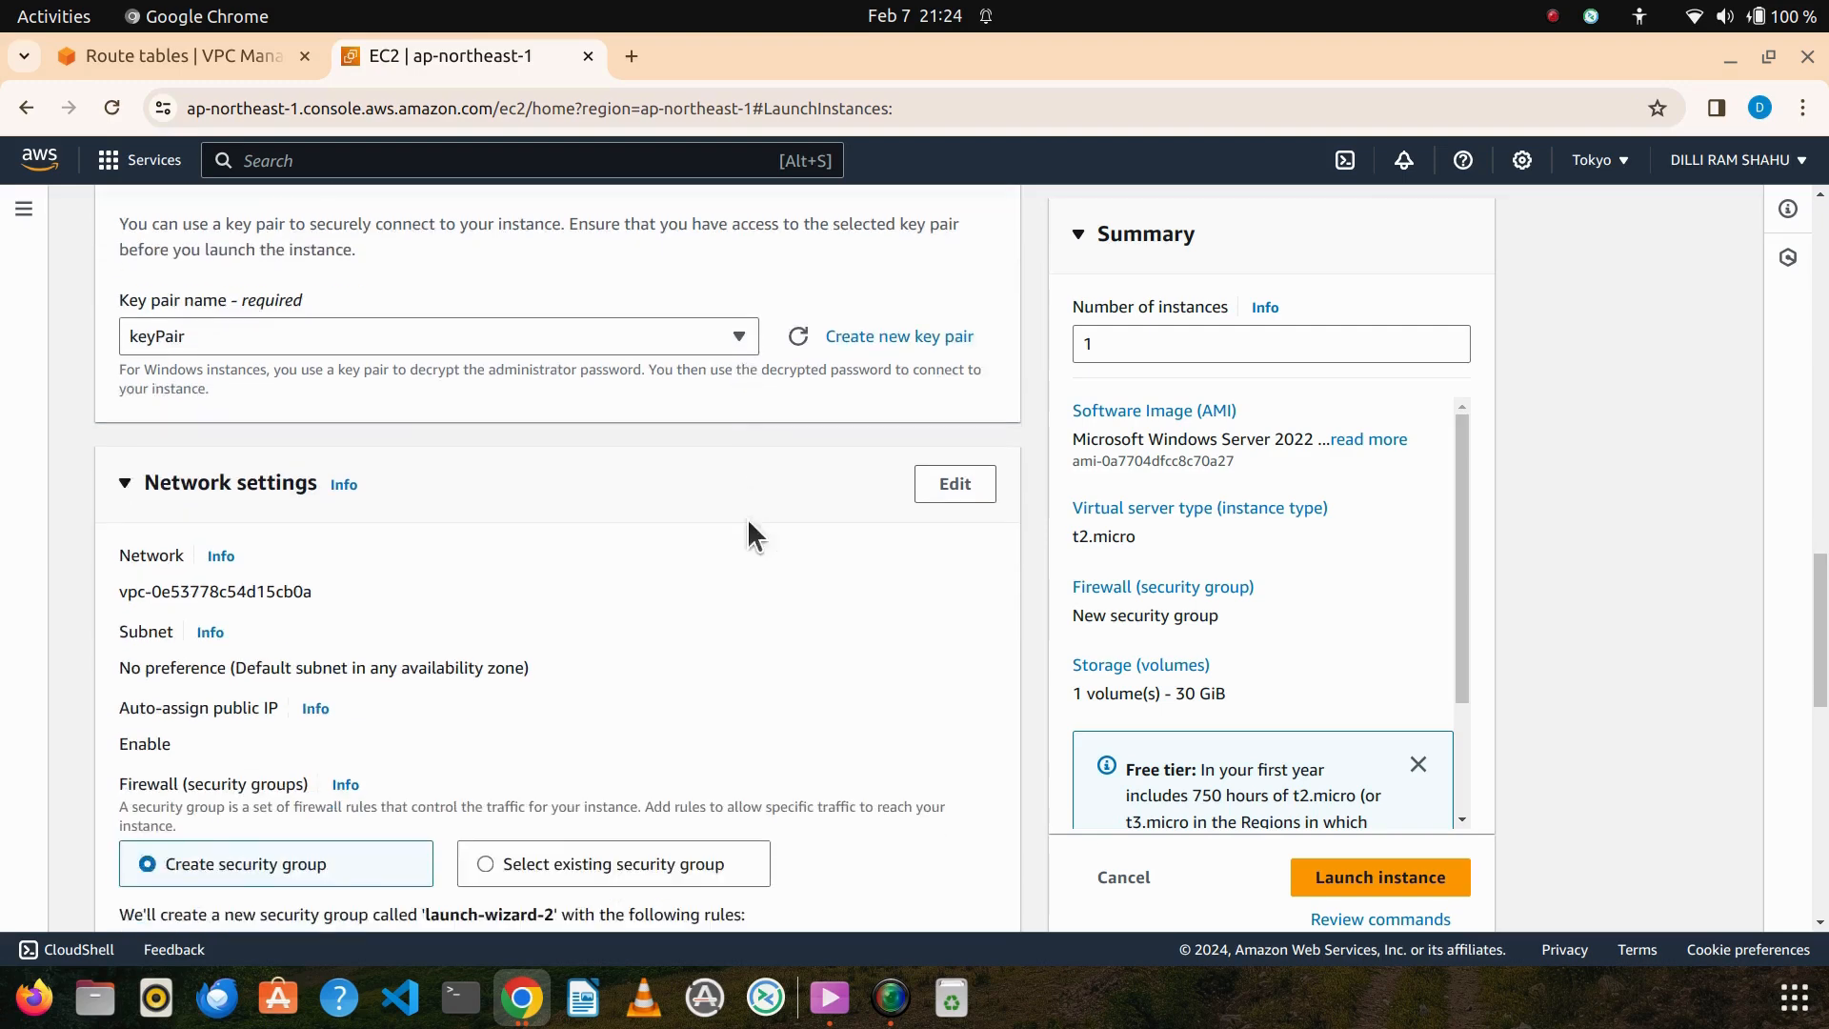
Open the private webserver's network settings for editing and choose my-vpc as its VPC
left_click(950, 491)
scroll(821, 505, "down", 2)
left_click(737, 457)
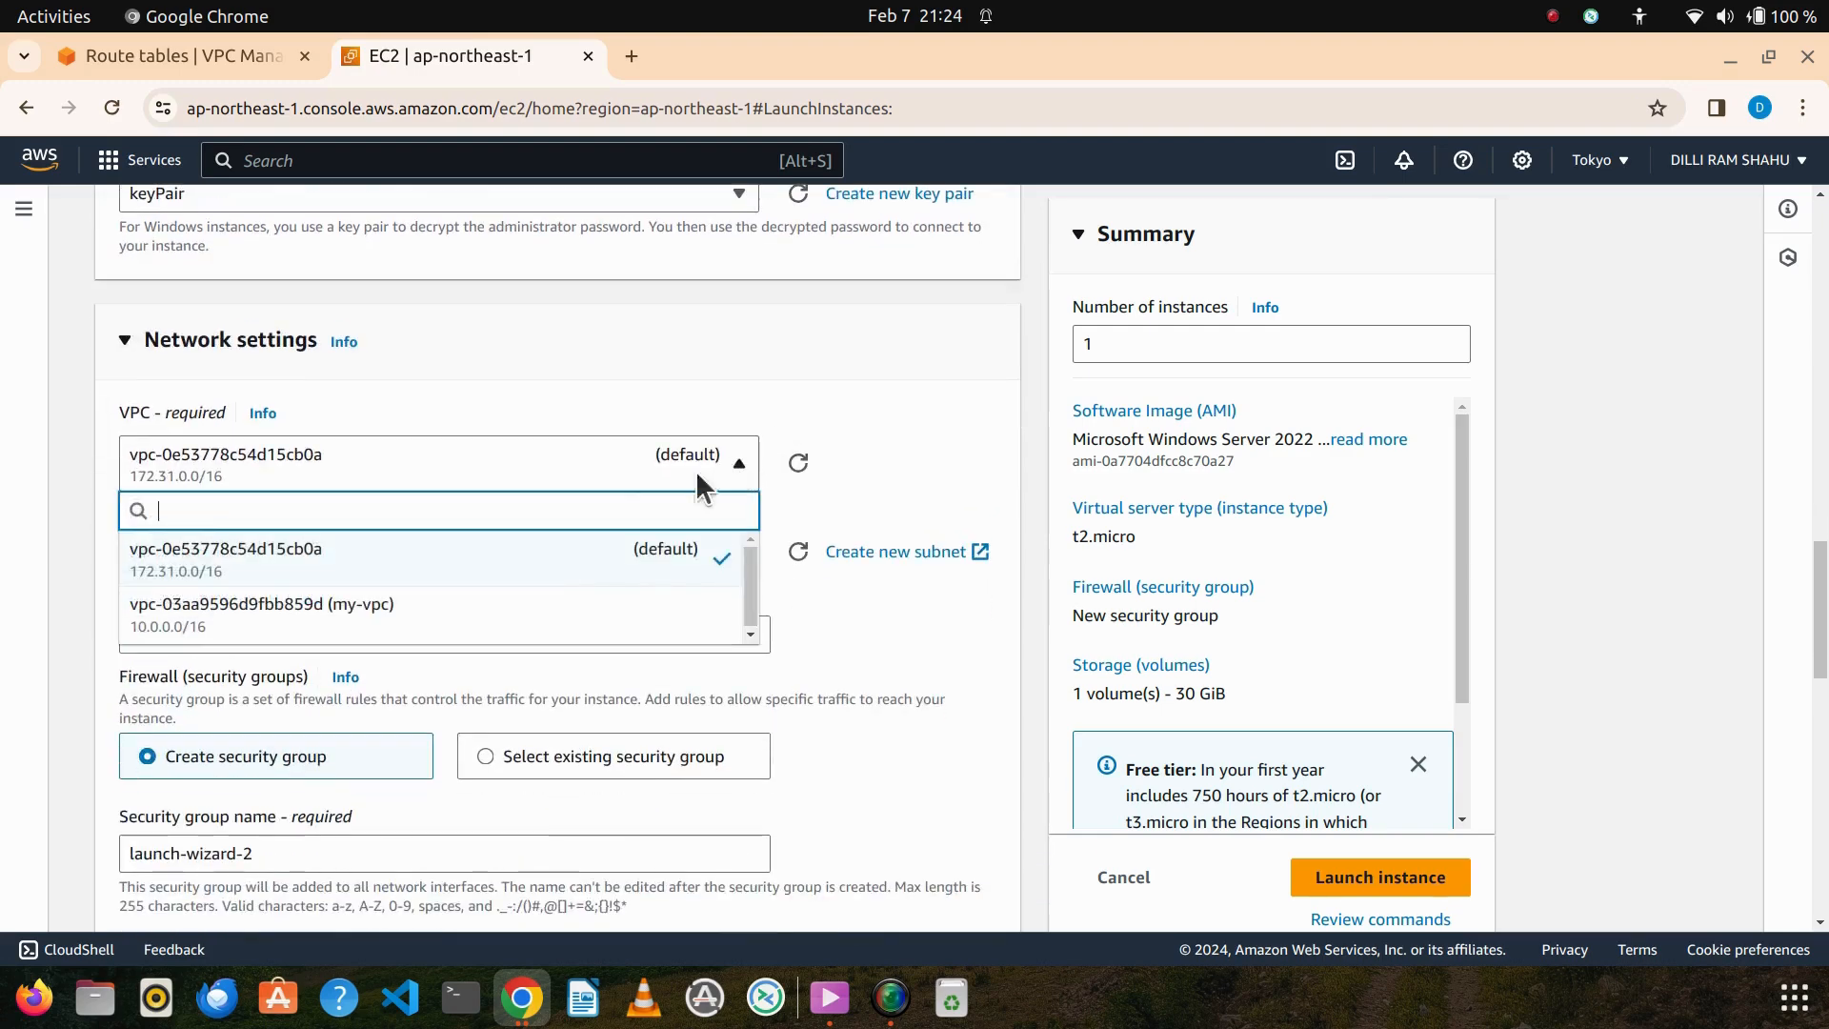
left_click(469, 620)
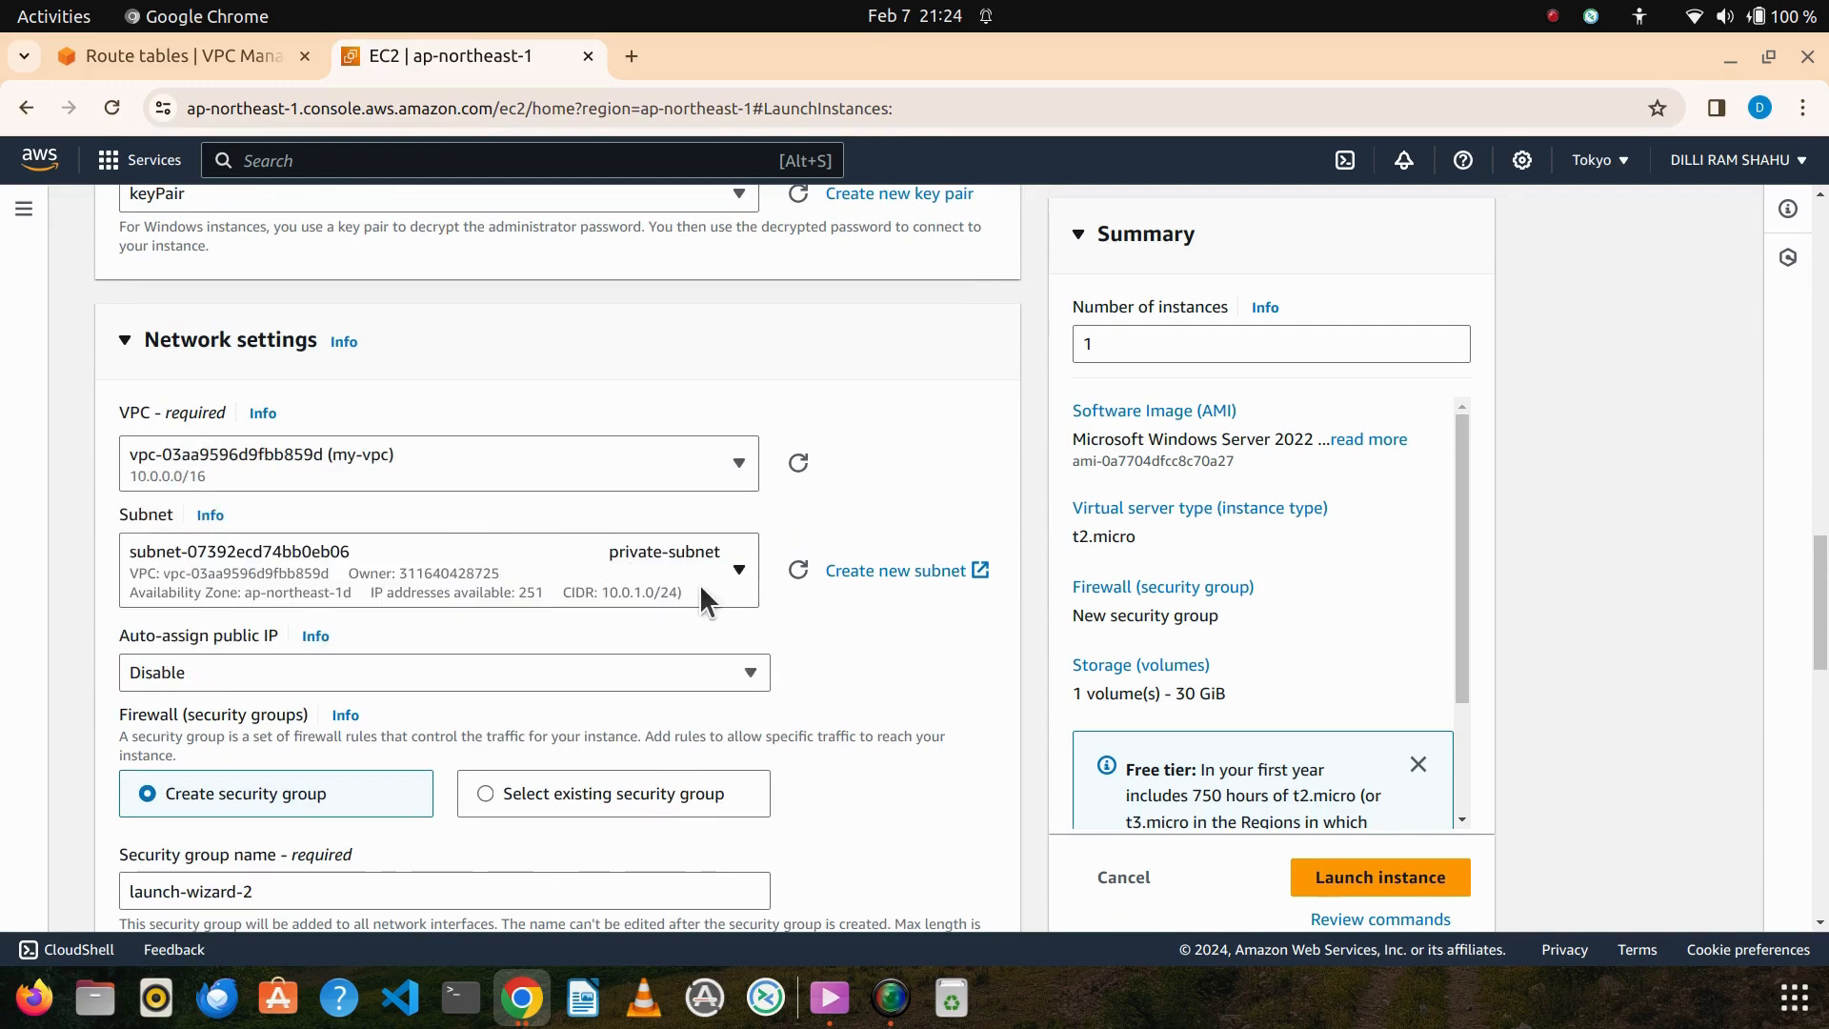
Set the instance's subnet to private-subnet and auto-assigning a public IP to Disable
left_click(735, 564)
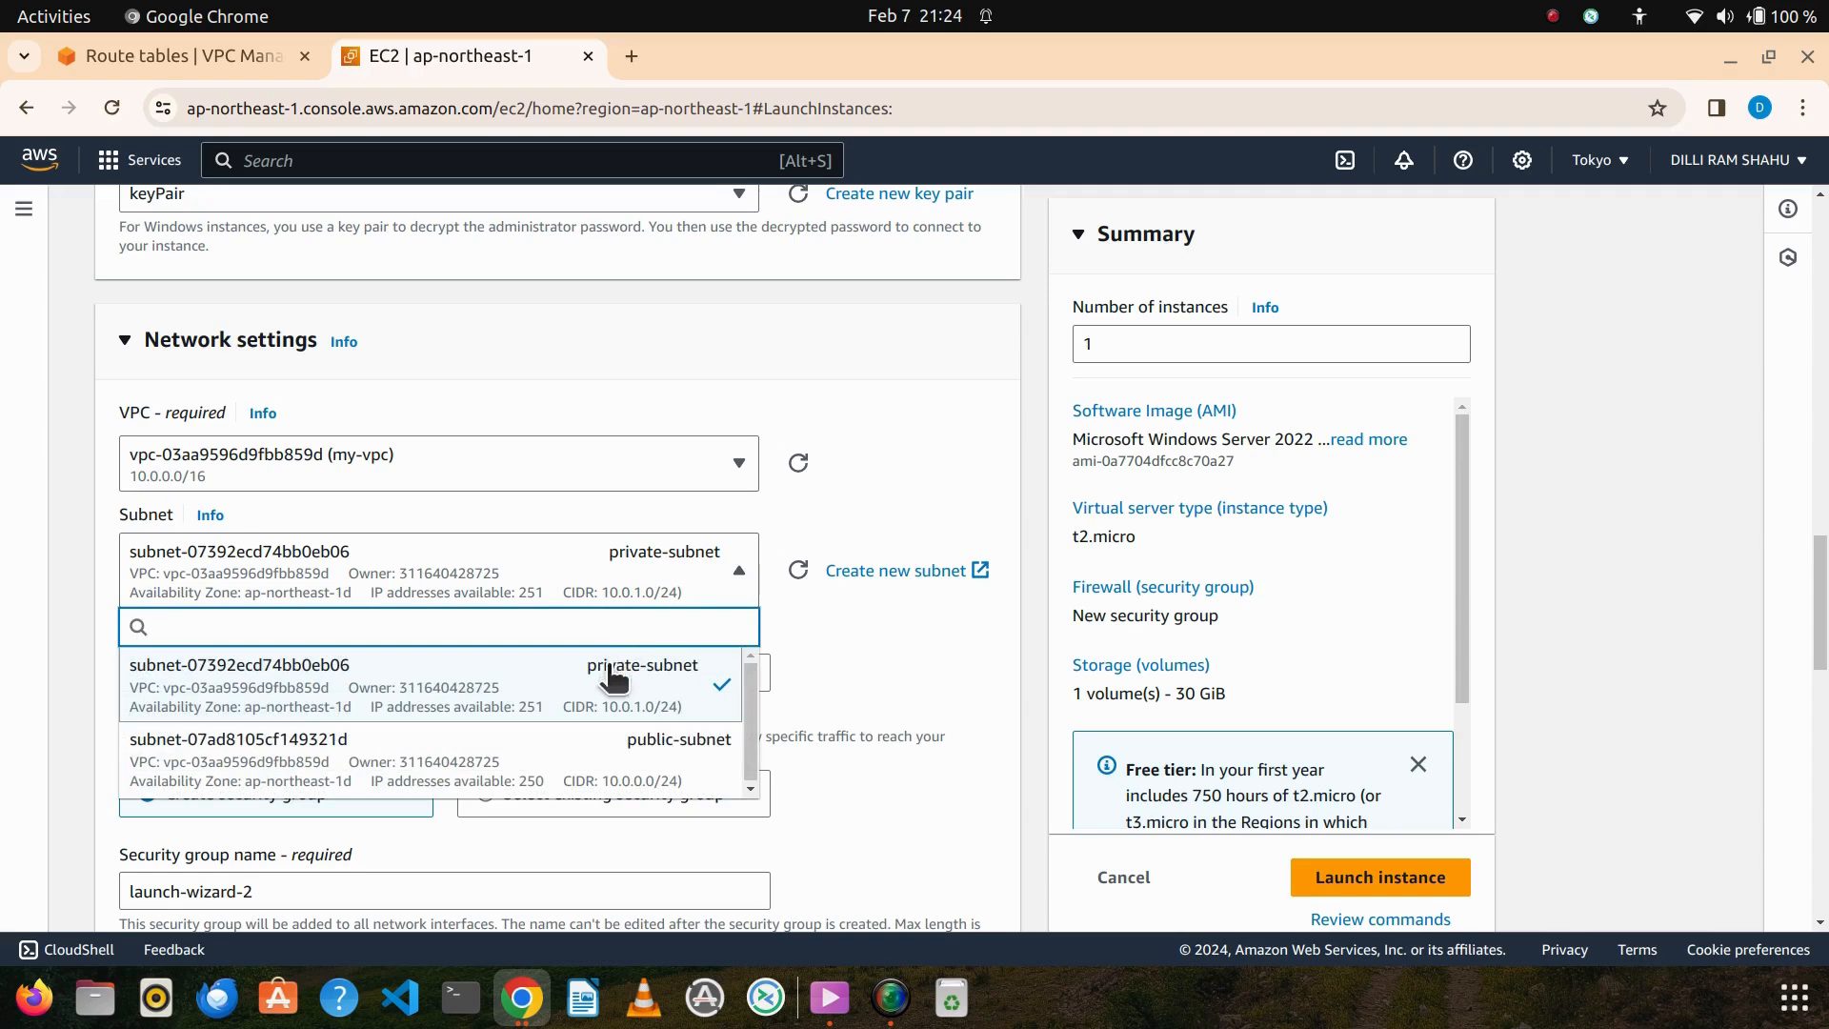
left_click(641, 681)
scroll(723, 564, "down", 2)
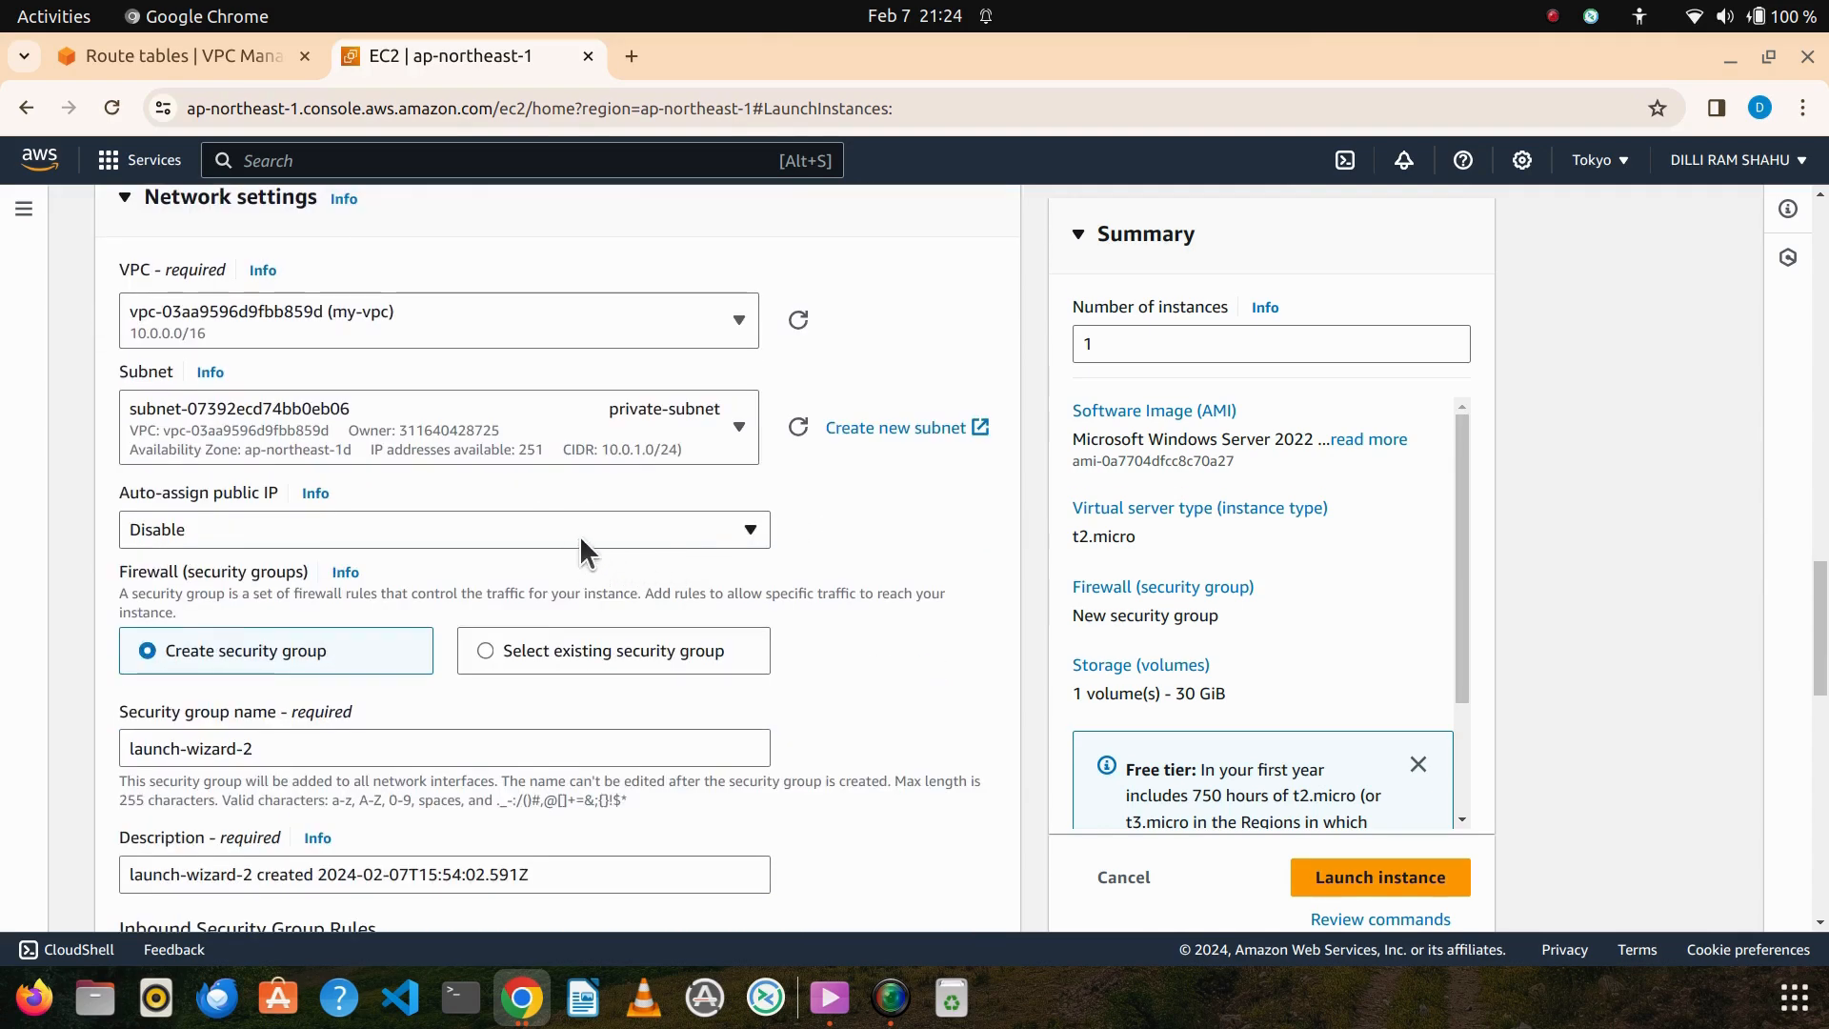
left_click(452, 523)
left_click(214, 602)
left_click(131, 526)
left_click(210, 522)
Add a second inbound rule of type HTTP with source type Anywhere to the private webserver's security group
scroll(345, 524, "down", 4)
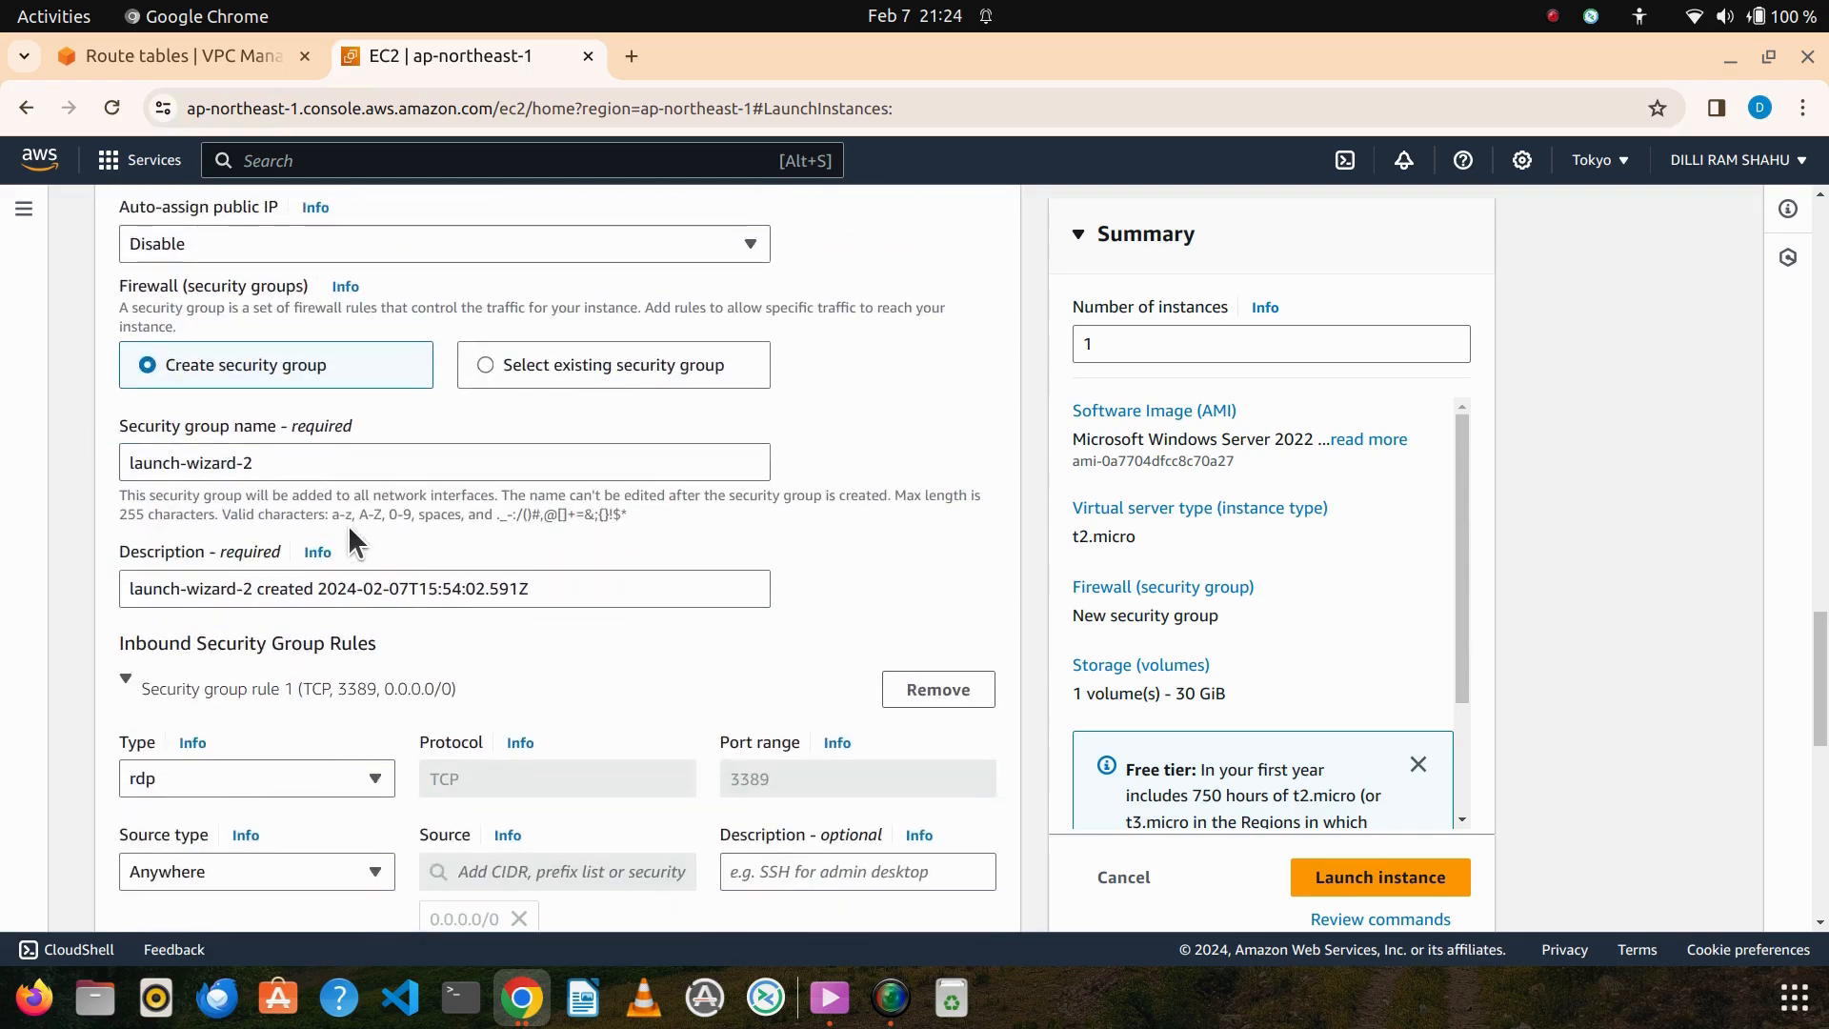
scroll(349, 529, "down", 6)
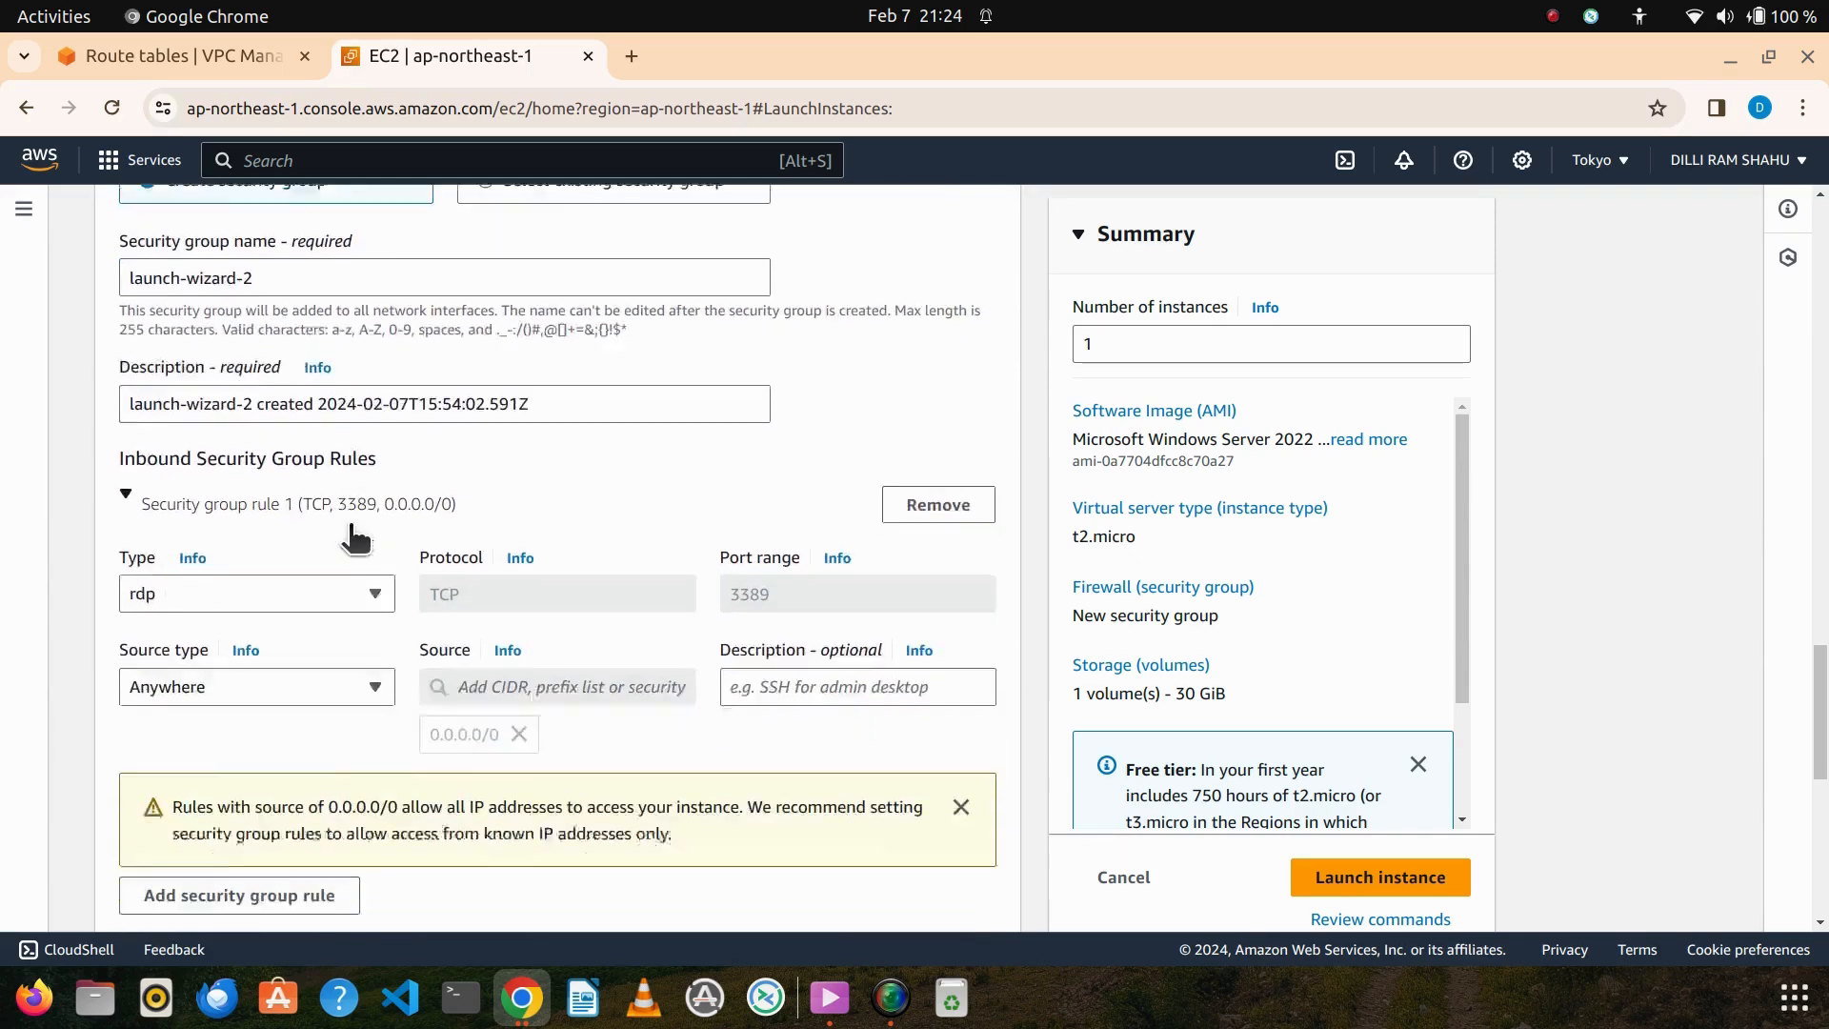
left_click(290, 507)
scroll(287, 503, "down", 2)
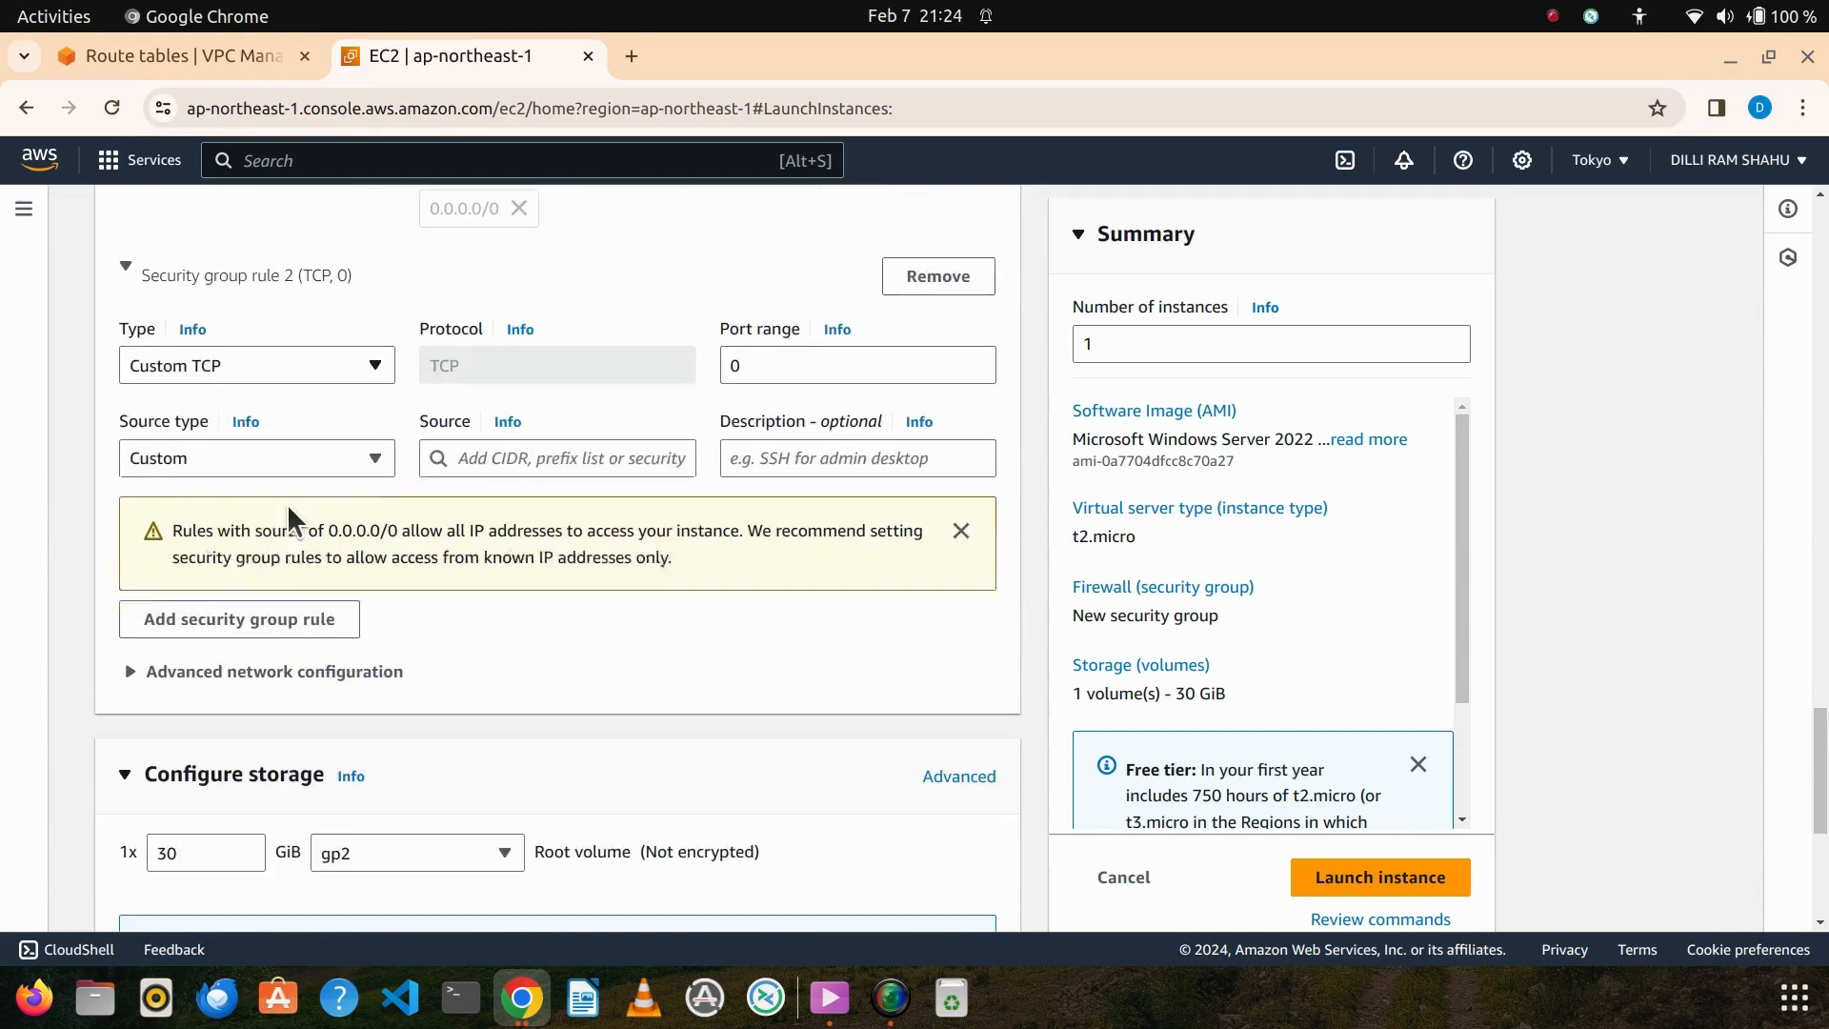
left_click(284, 370)
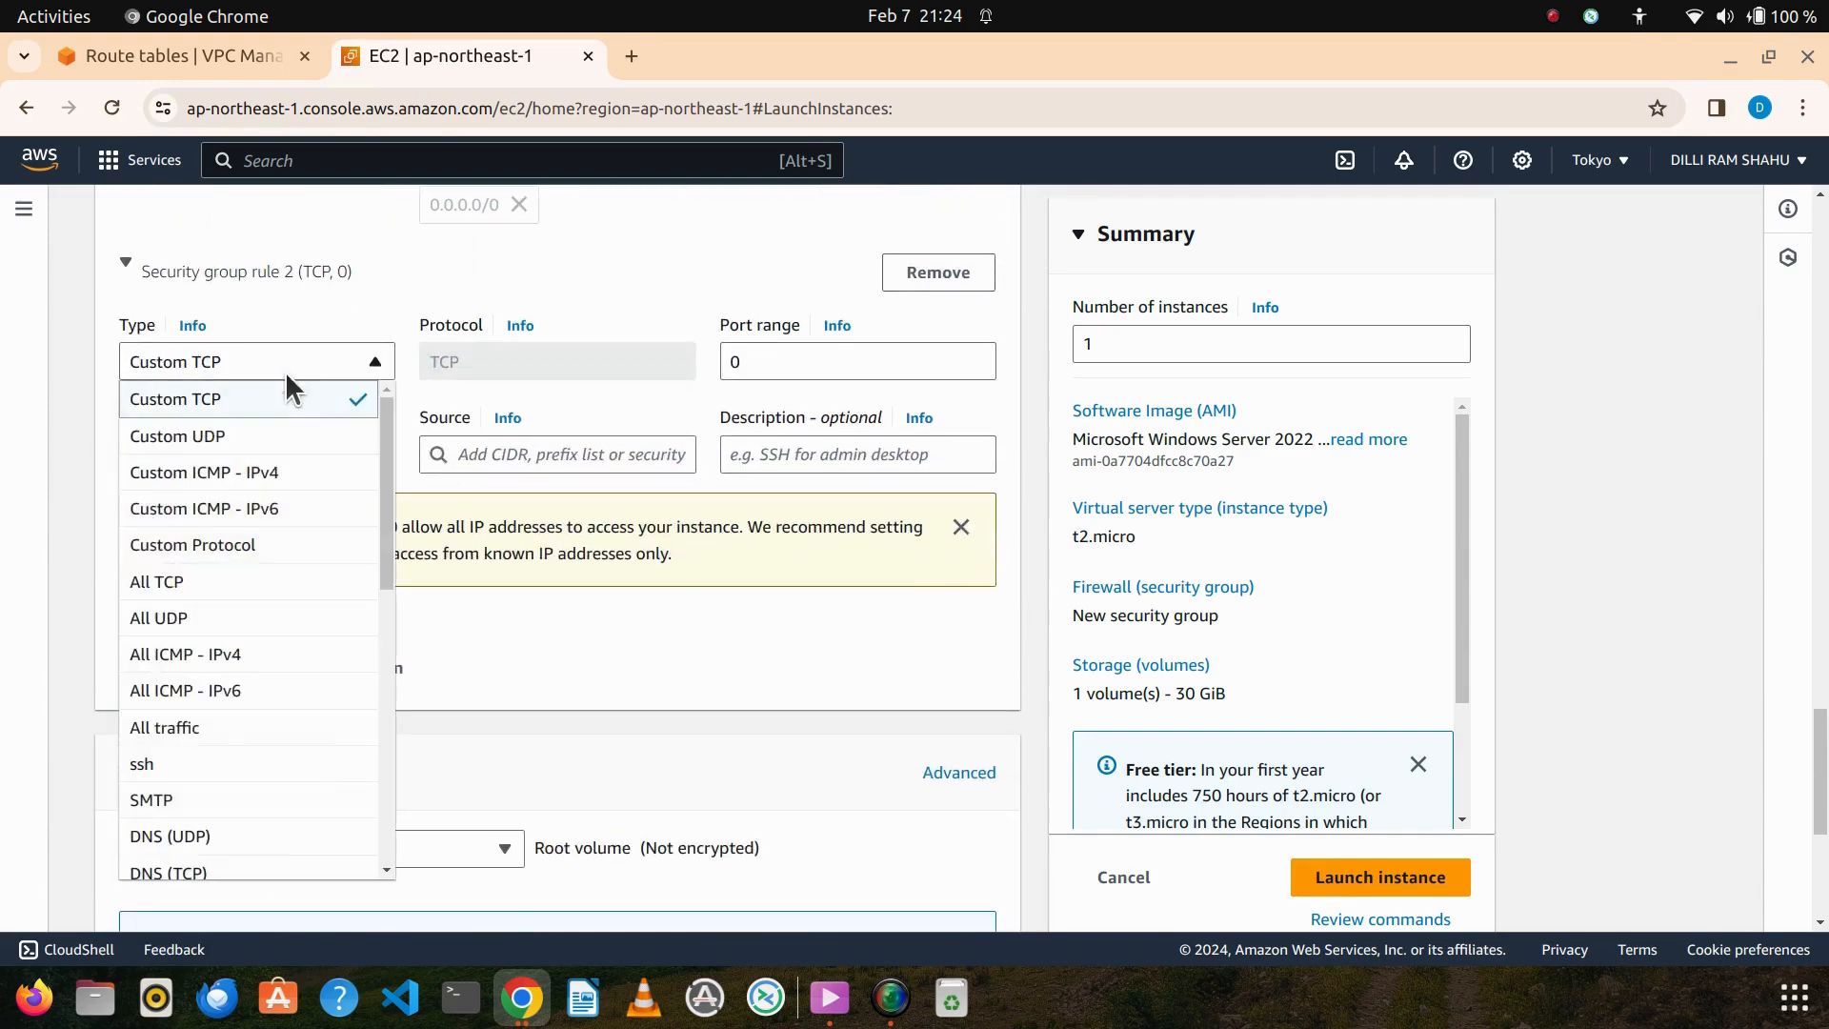
scroll(195, 747, "down", 1)
scroll(195, 747, "down", 2)
left_click(196, 763)
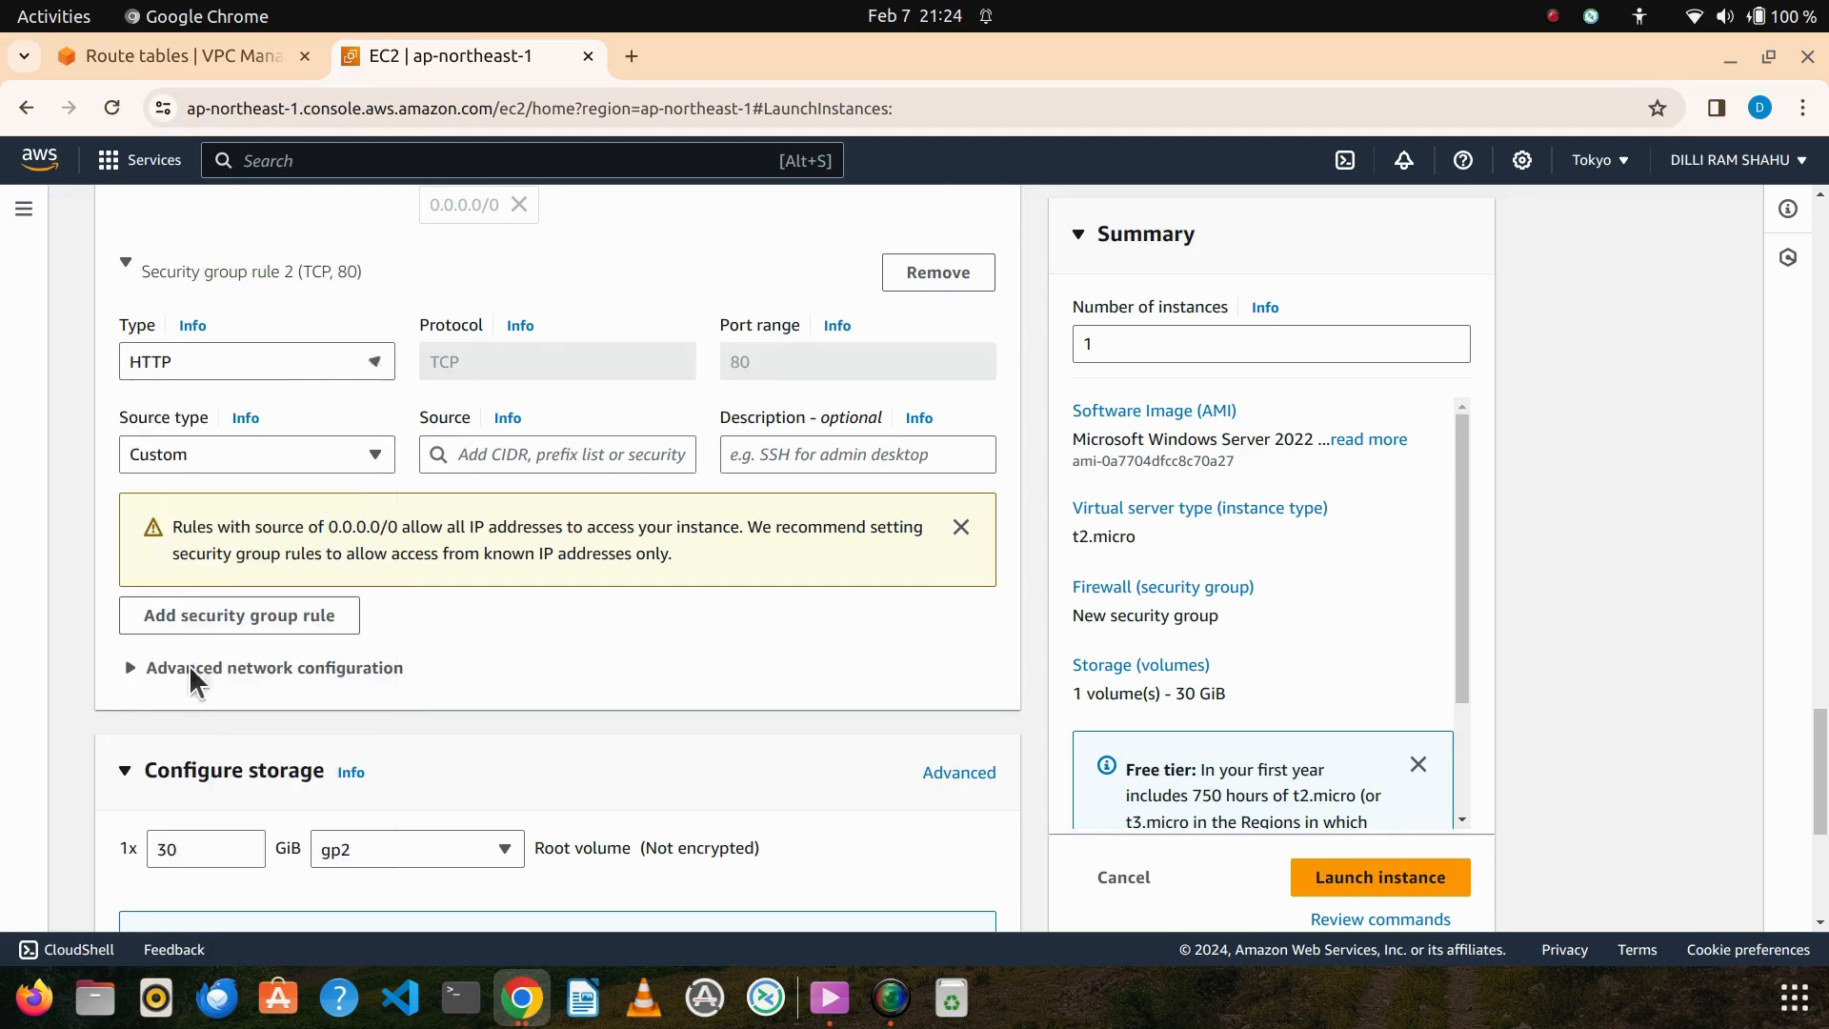
left_click(237, 455)
left_click(215, 494)
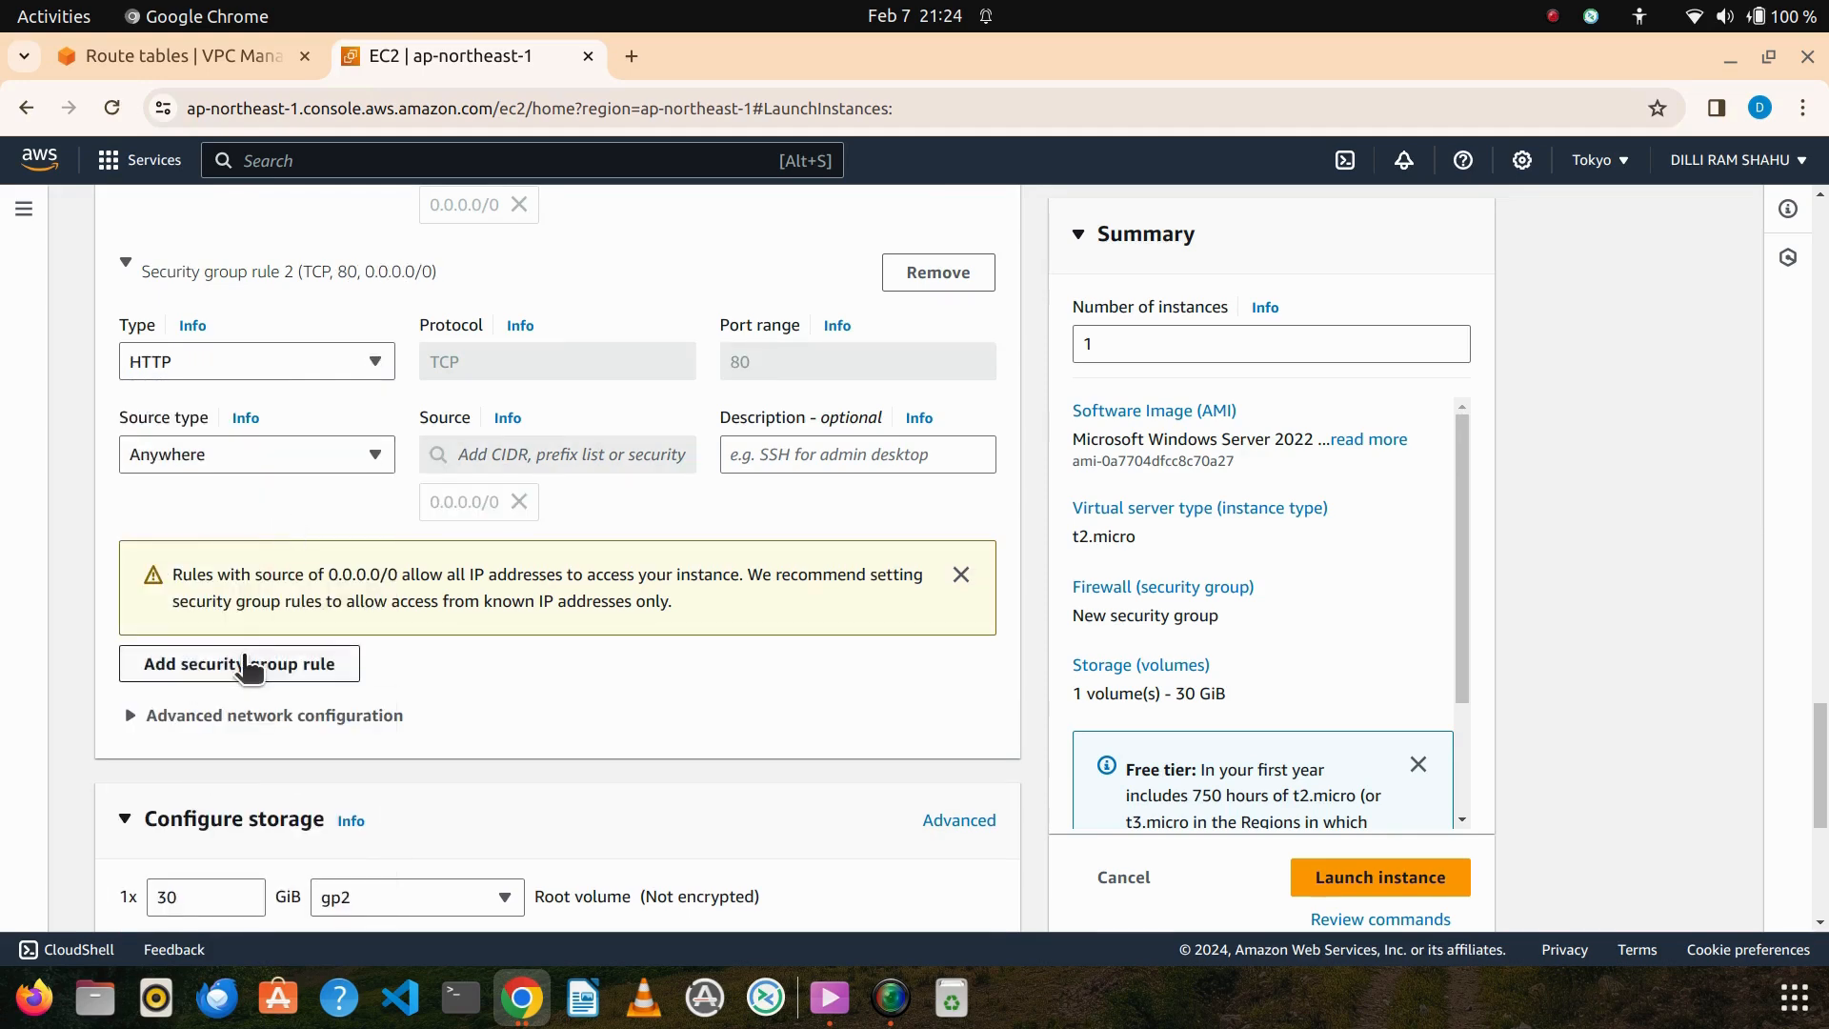
Add a third inbound security group rule, look through its available types, and collapse the rule
left_click(243, 663)
left_click(241, 654)
scroll(234, 619, "down", 1)
scroll(190, 600, "down", 2)
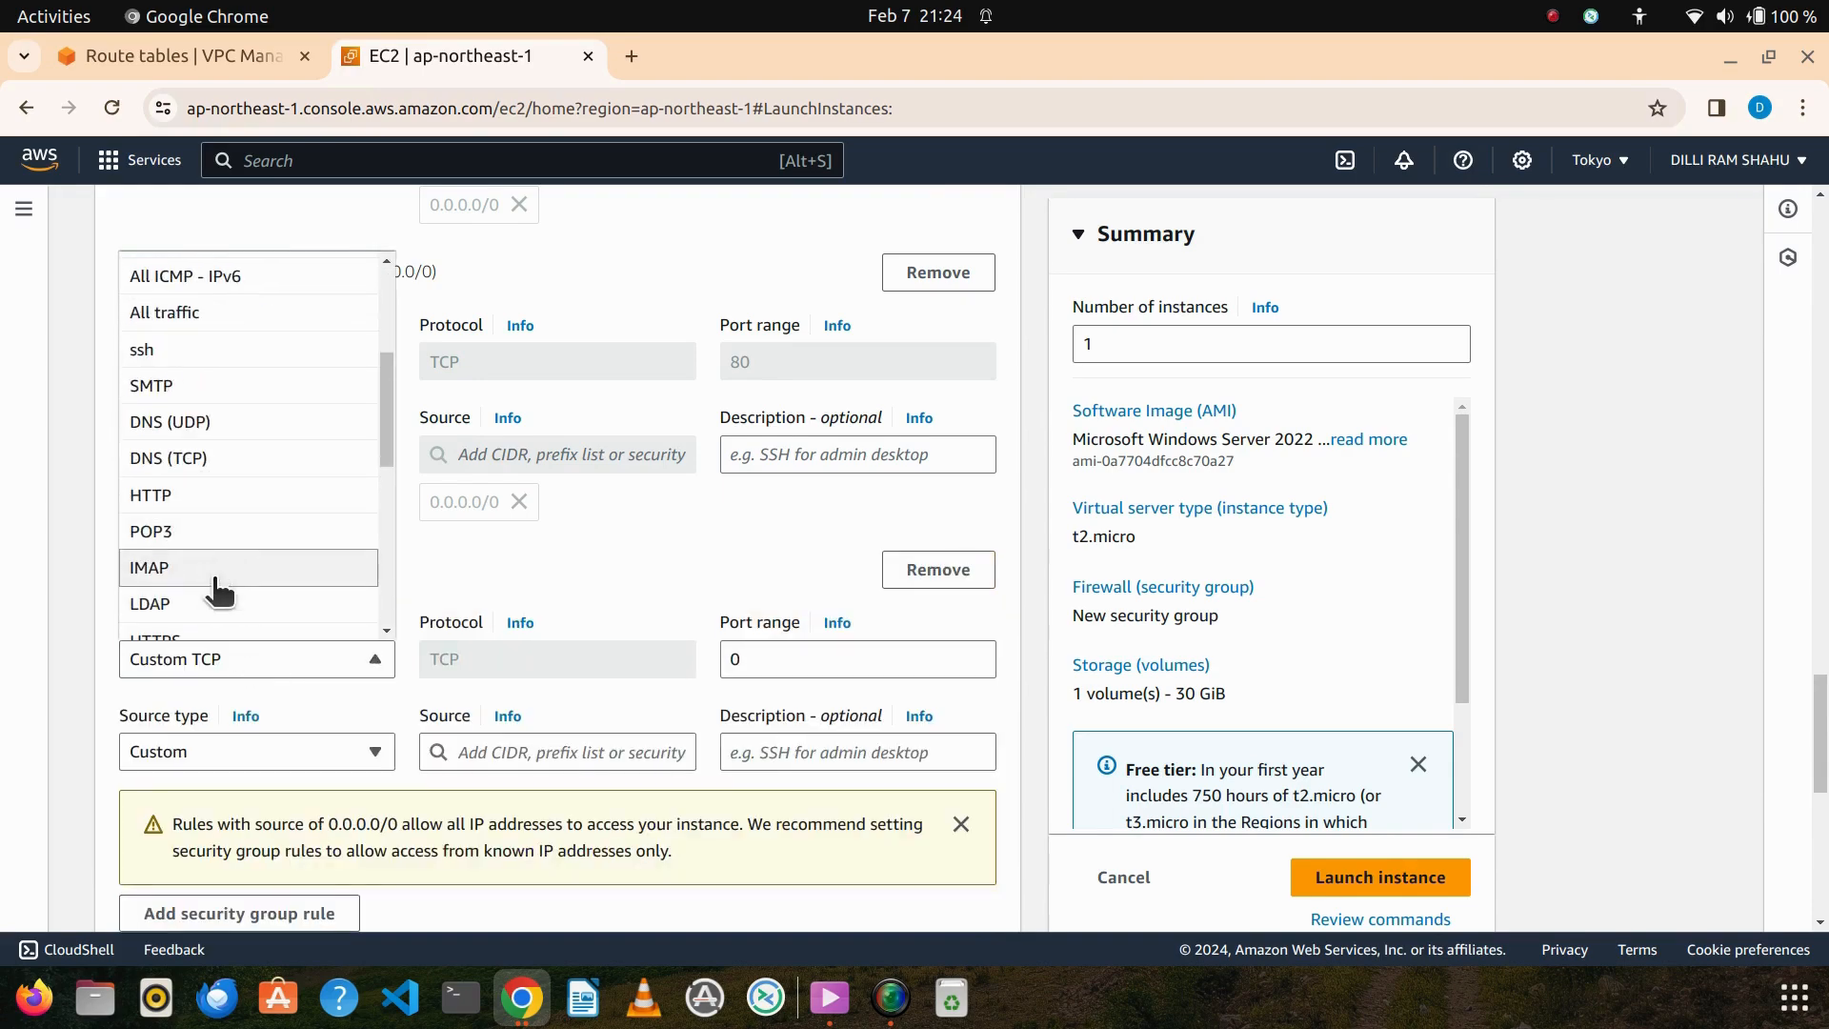
scroll(193, 515, "down", 3)
scroll(191, 526, "down", 6)
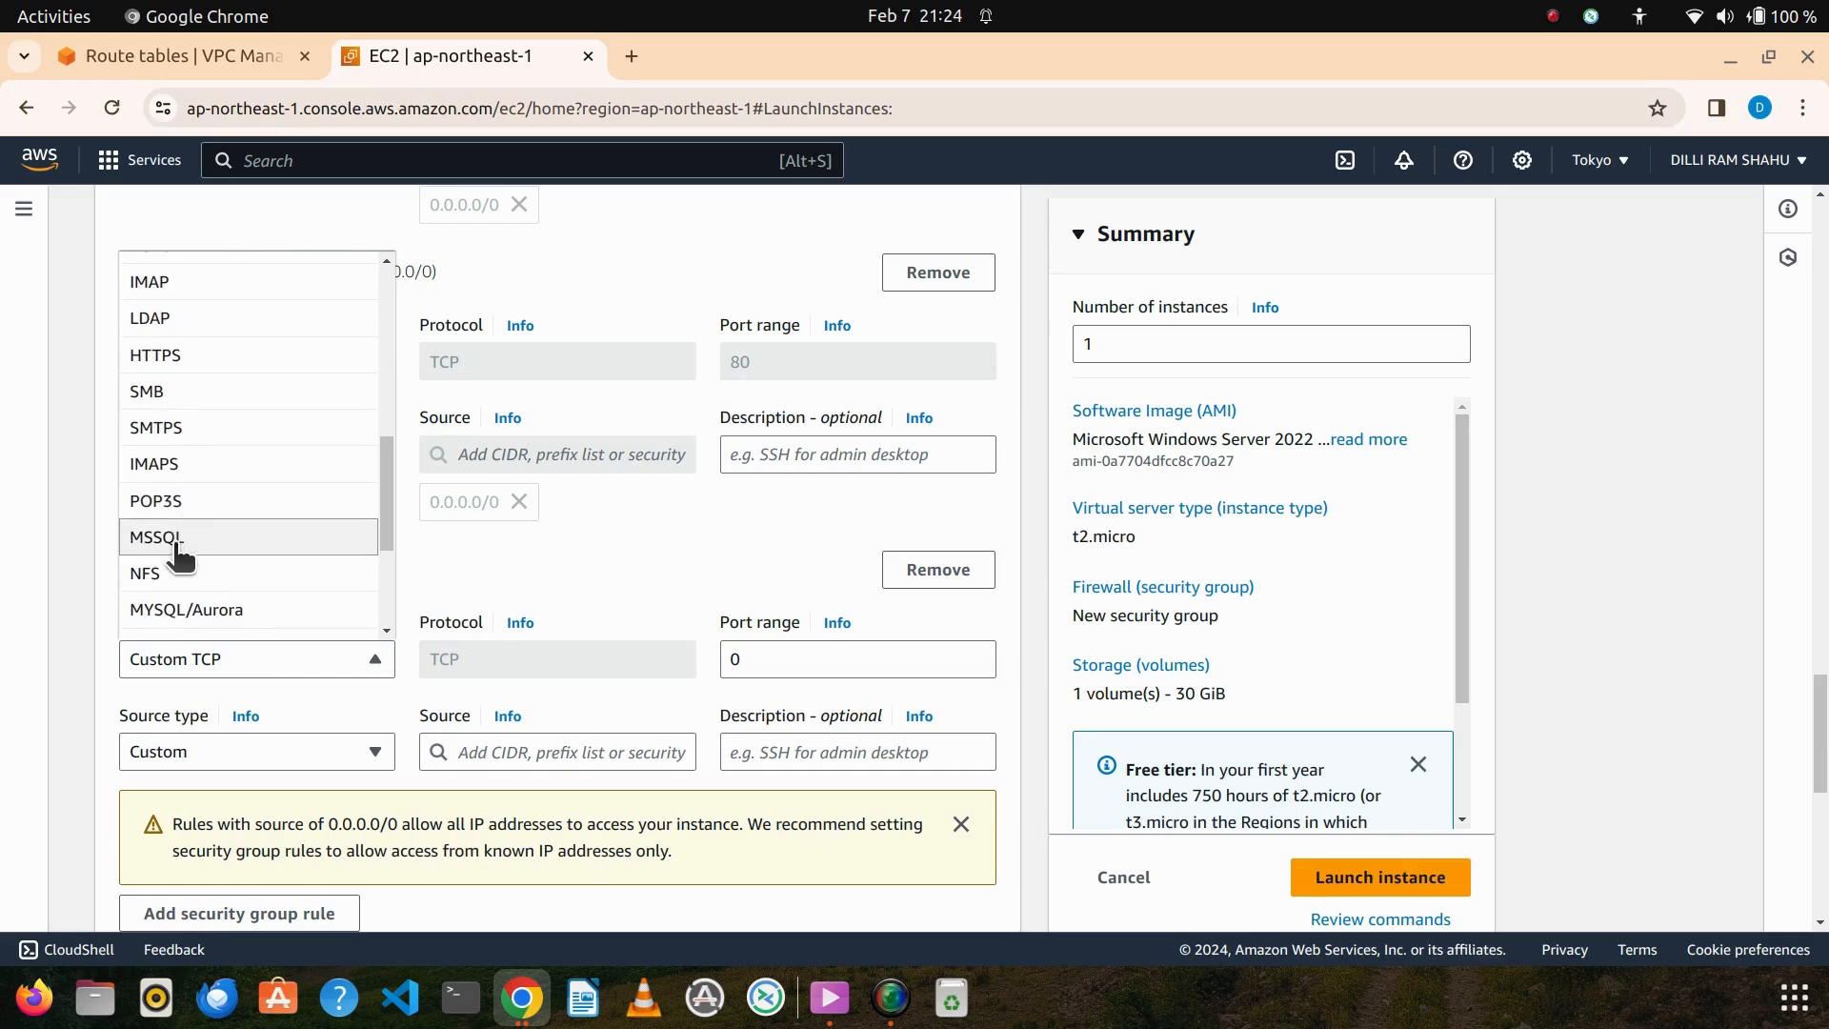
scroll(177, 554, "up", 4)
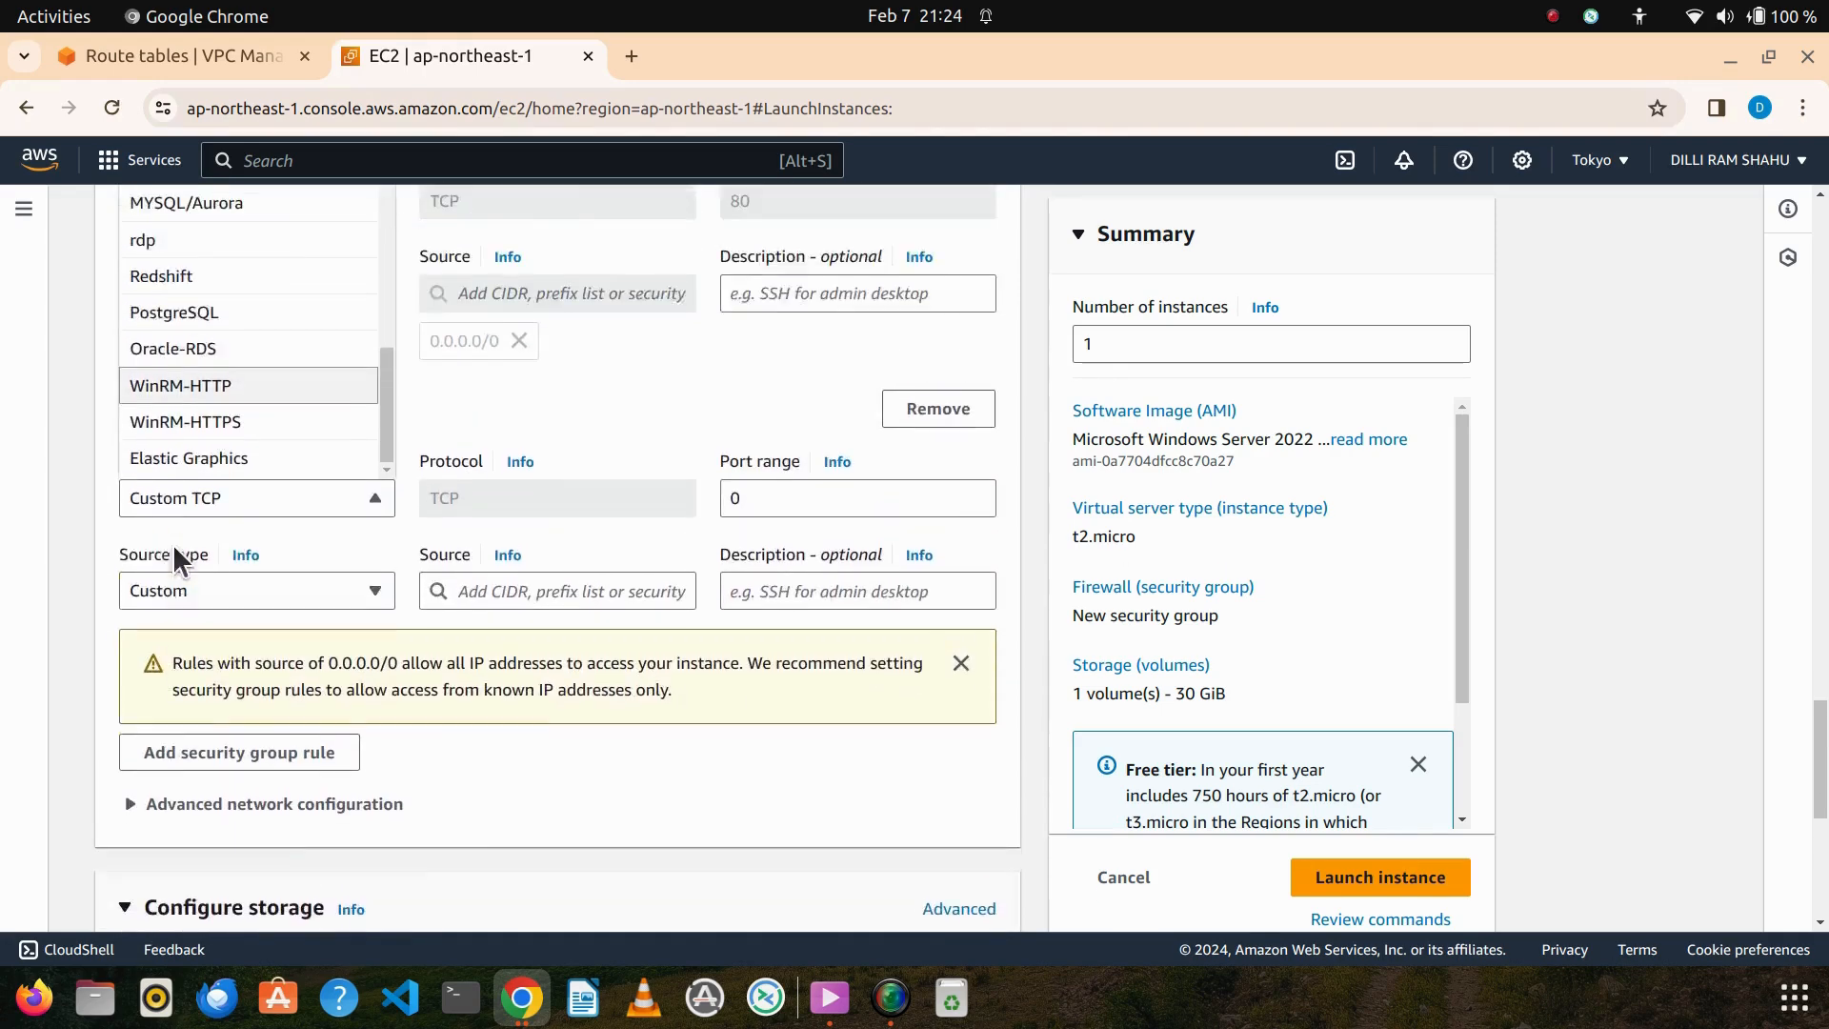
scroll(190, 562, "up", 3)
scroll(200, 583, "up", 3)
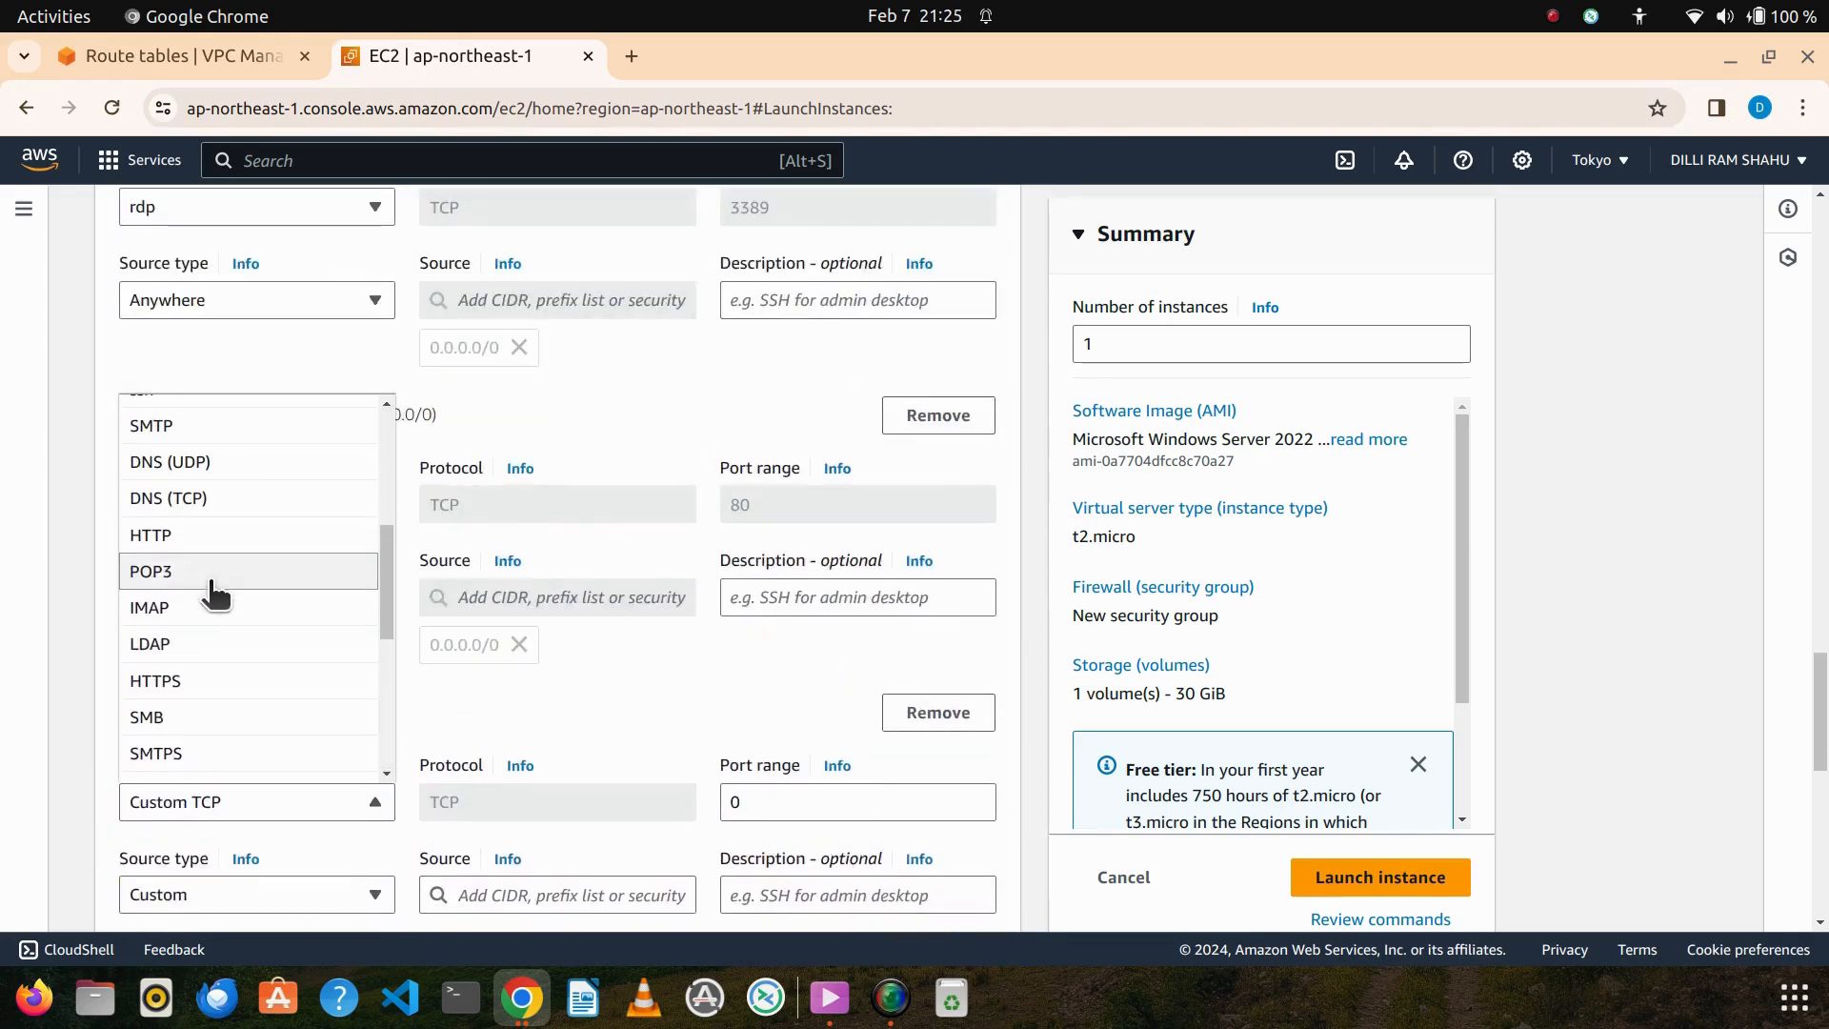
scroll(216, 612, "up", 3)
scroll(215, 600, "up", 4)
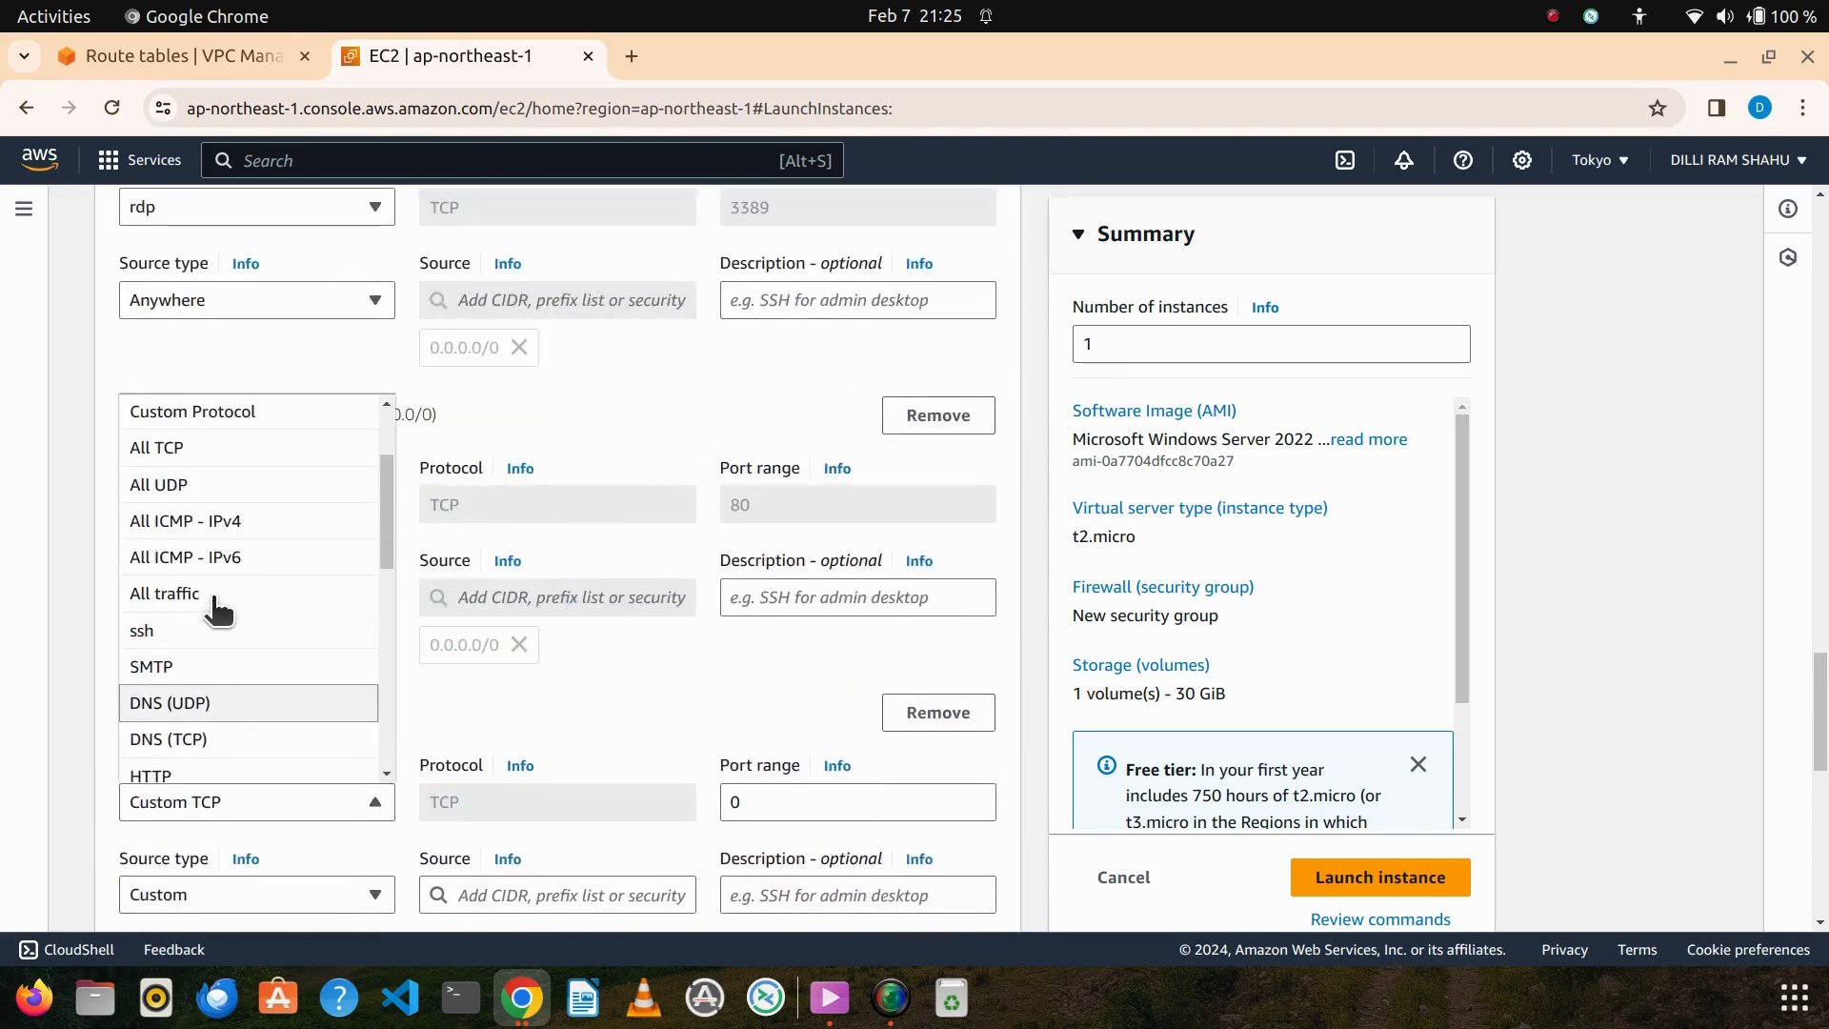
scroll(215, 600, "down", 2)
scroll(218, 610, "down", 3)
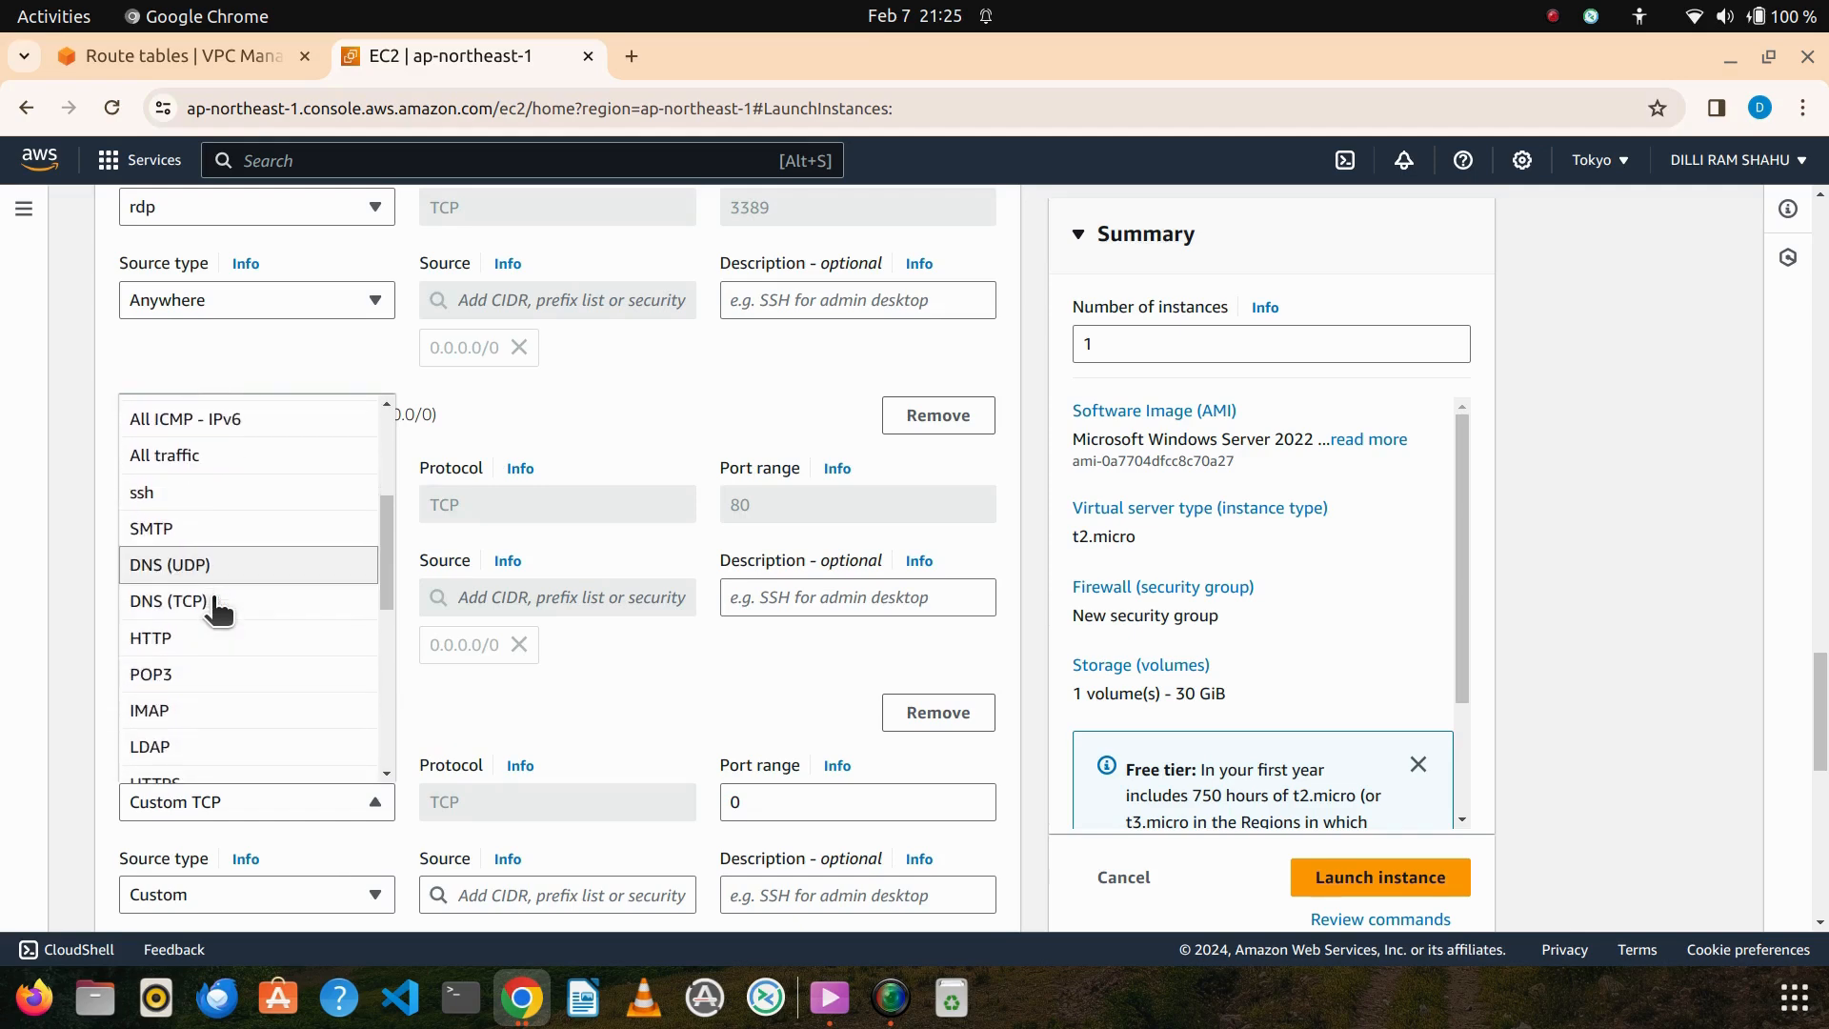
scroll(215, 606, "down", 3)
scroll(204, 643, "down", 3)
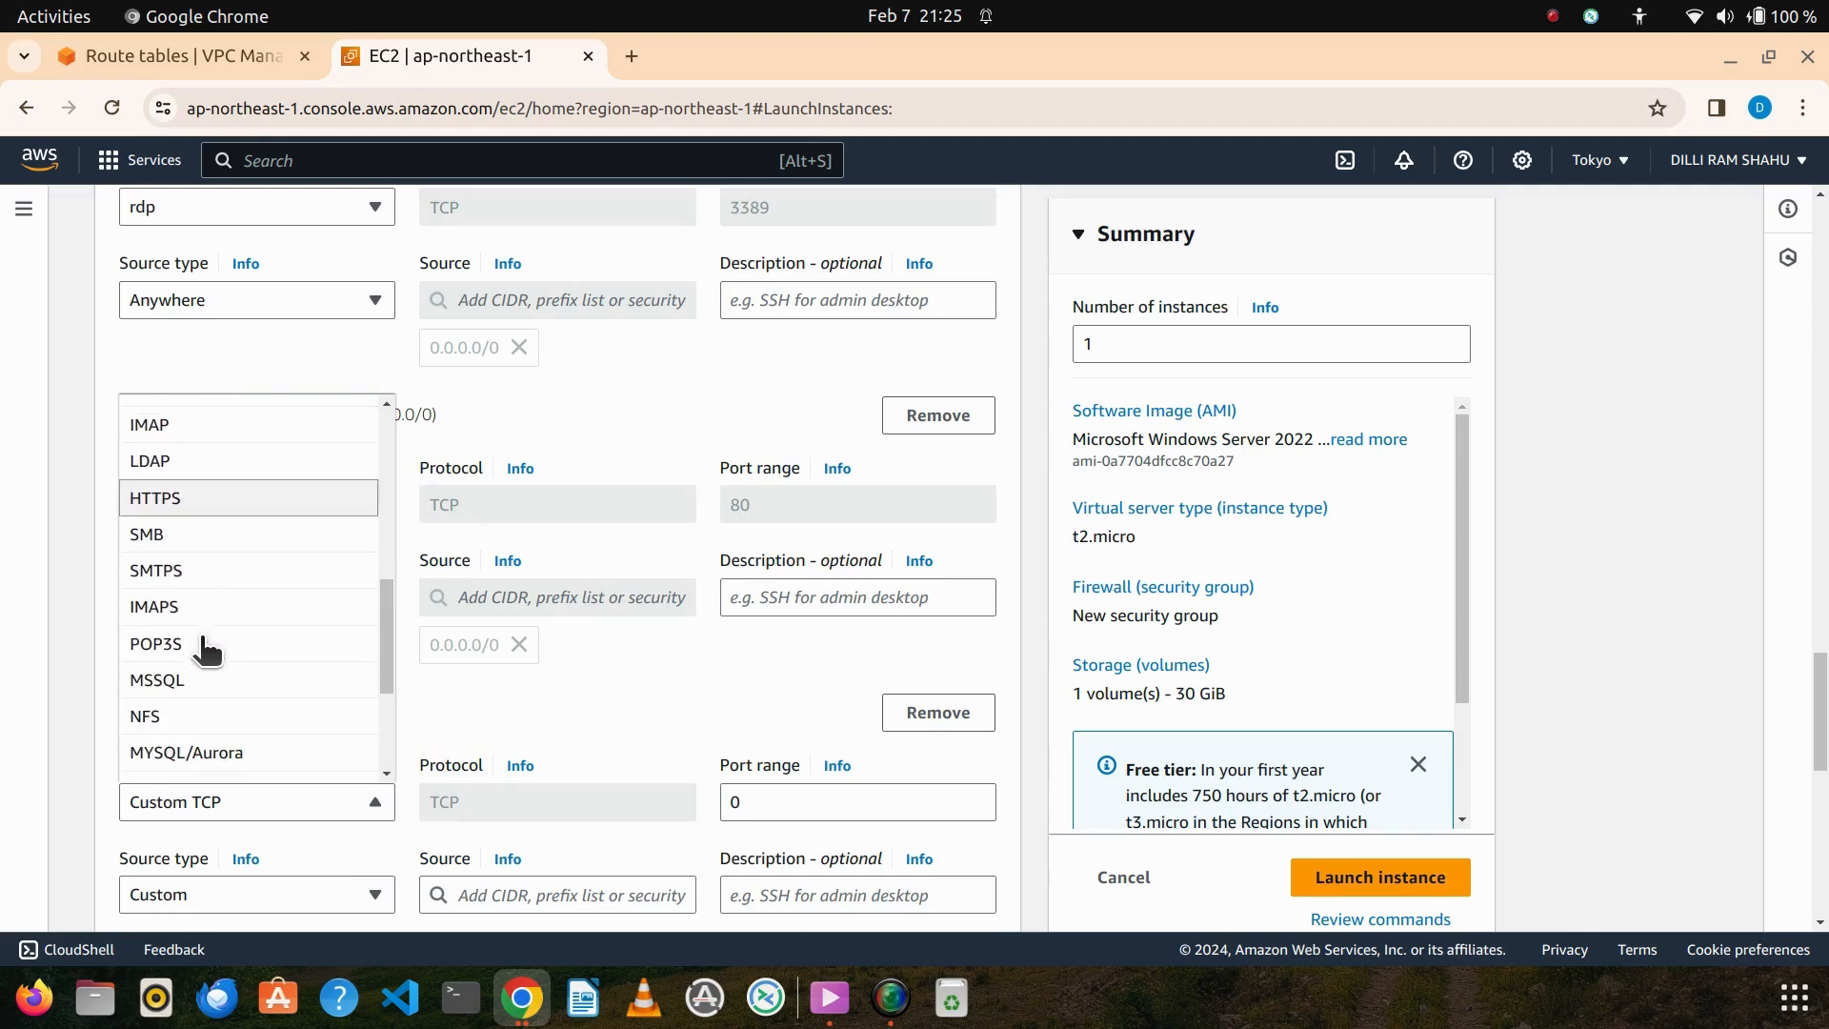
scroll(205, 651, "down", 3)
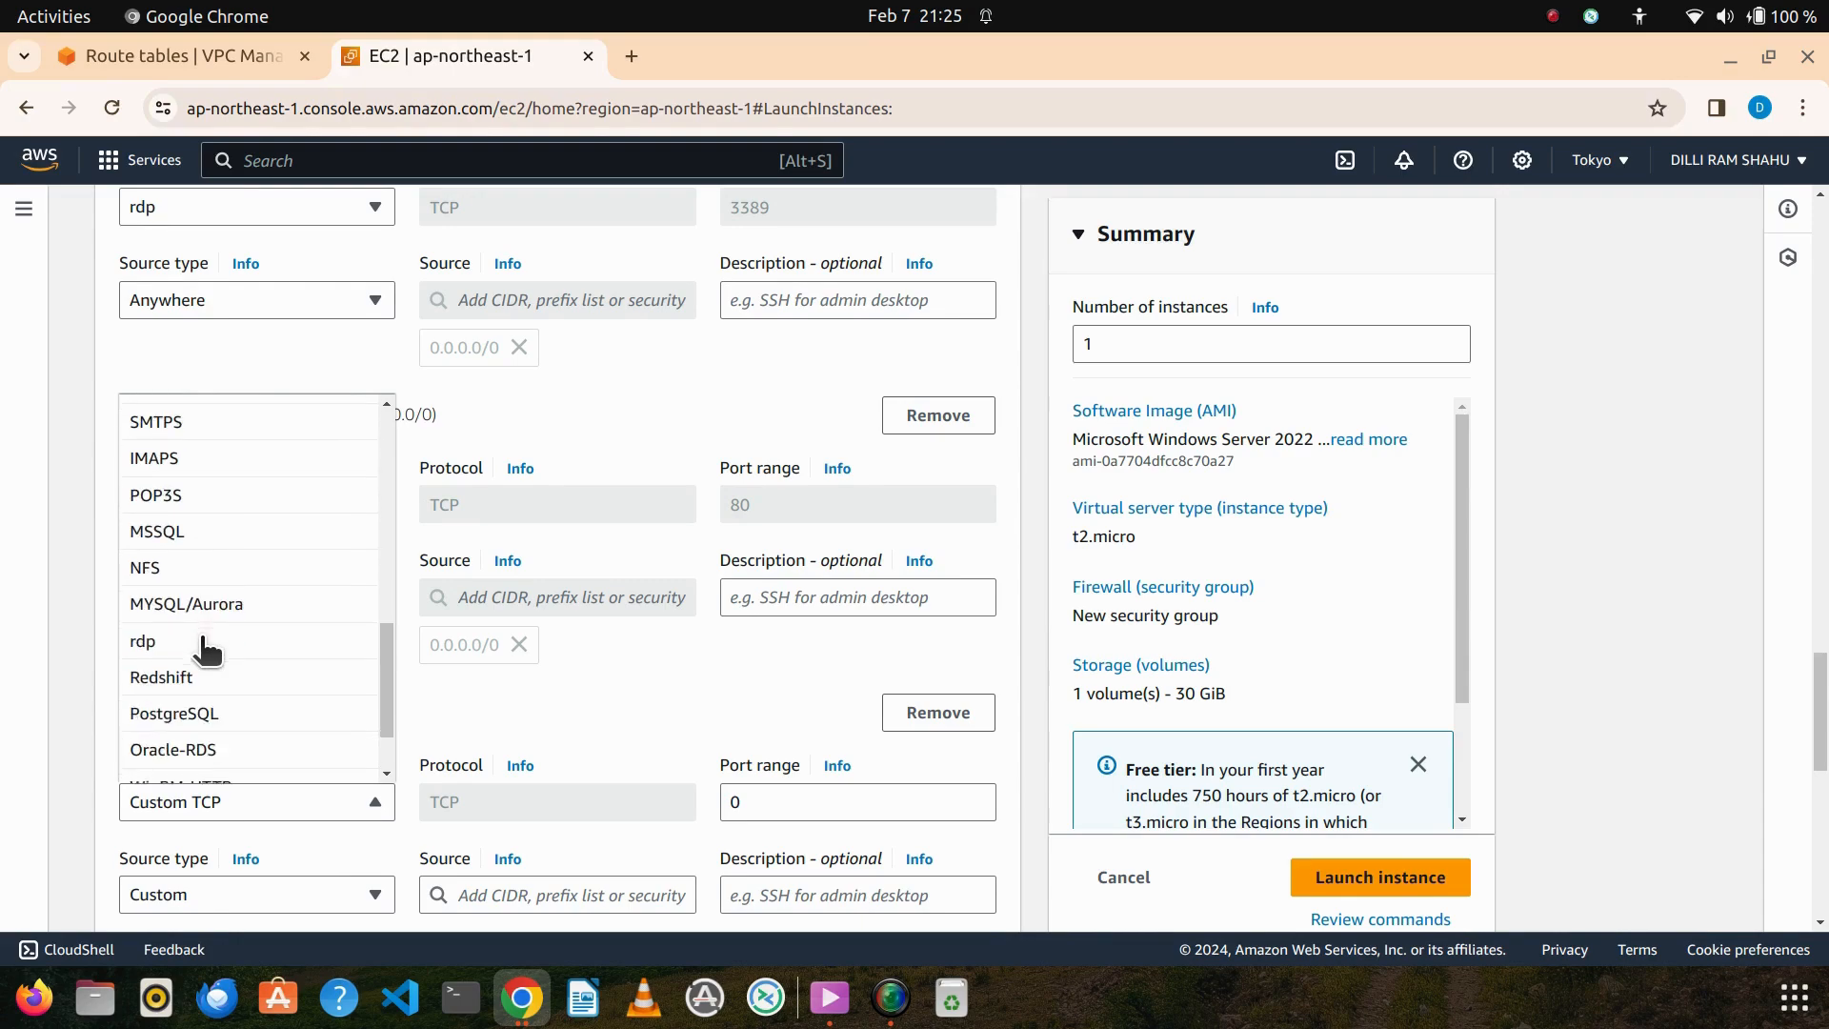
scroll(203, 650, "down", 3)
left_click(446, 576)
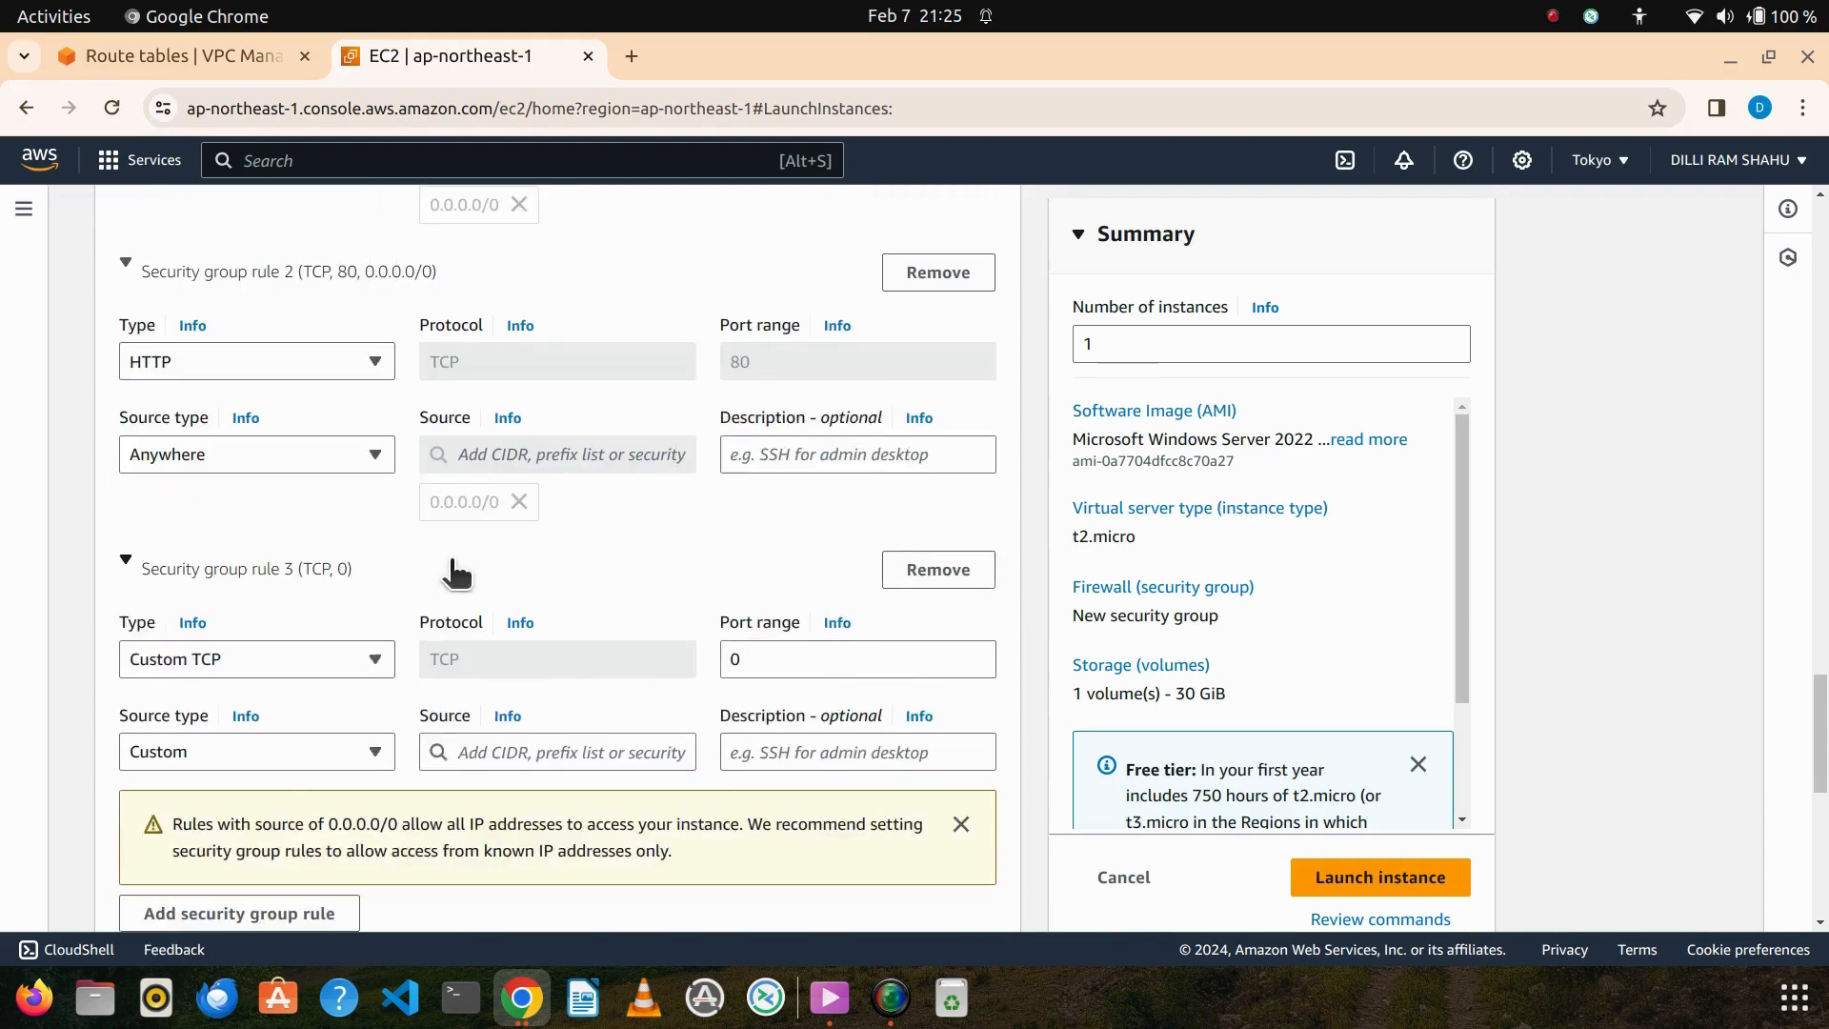
Add a fourth inbound rule to the private webserver's security group and set its type to HTTPS
scroll(244, 610, "up", 3)
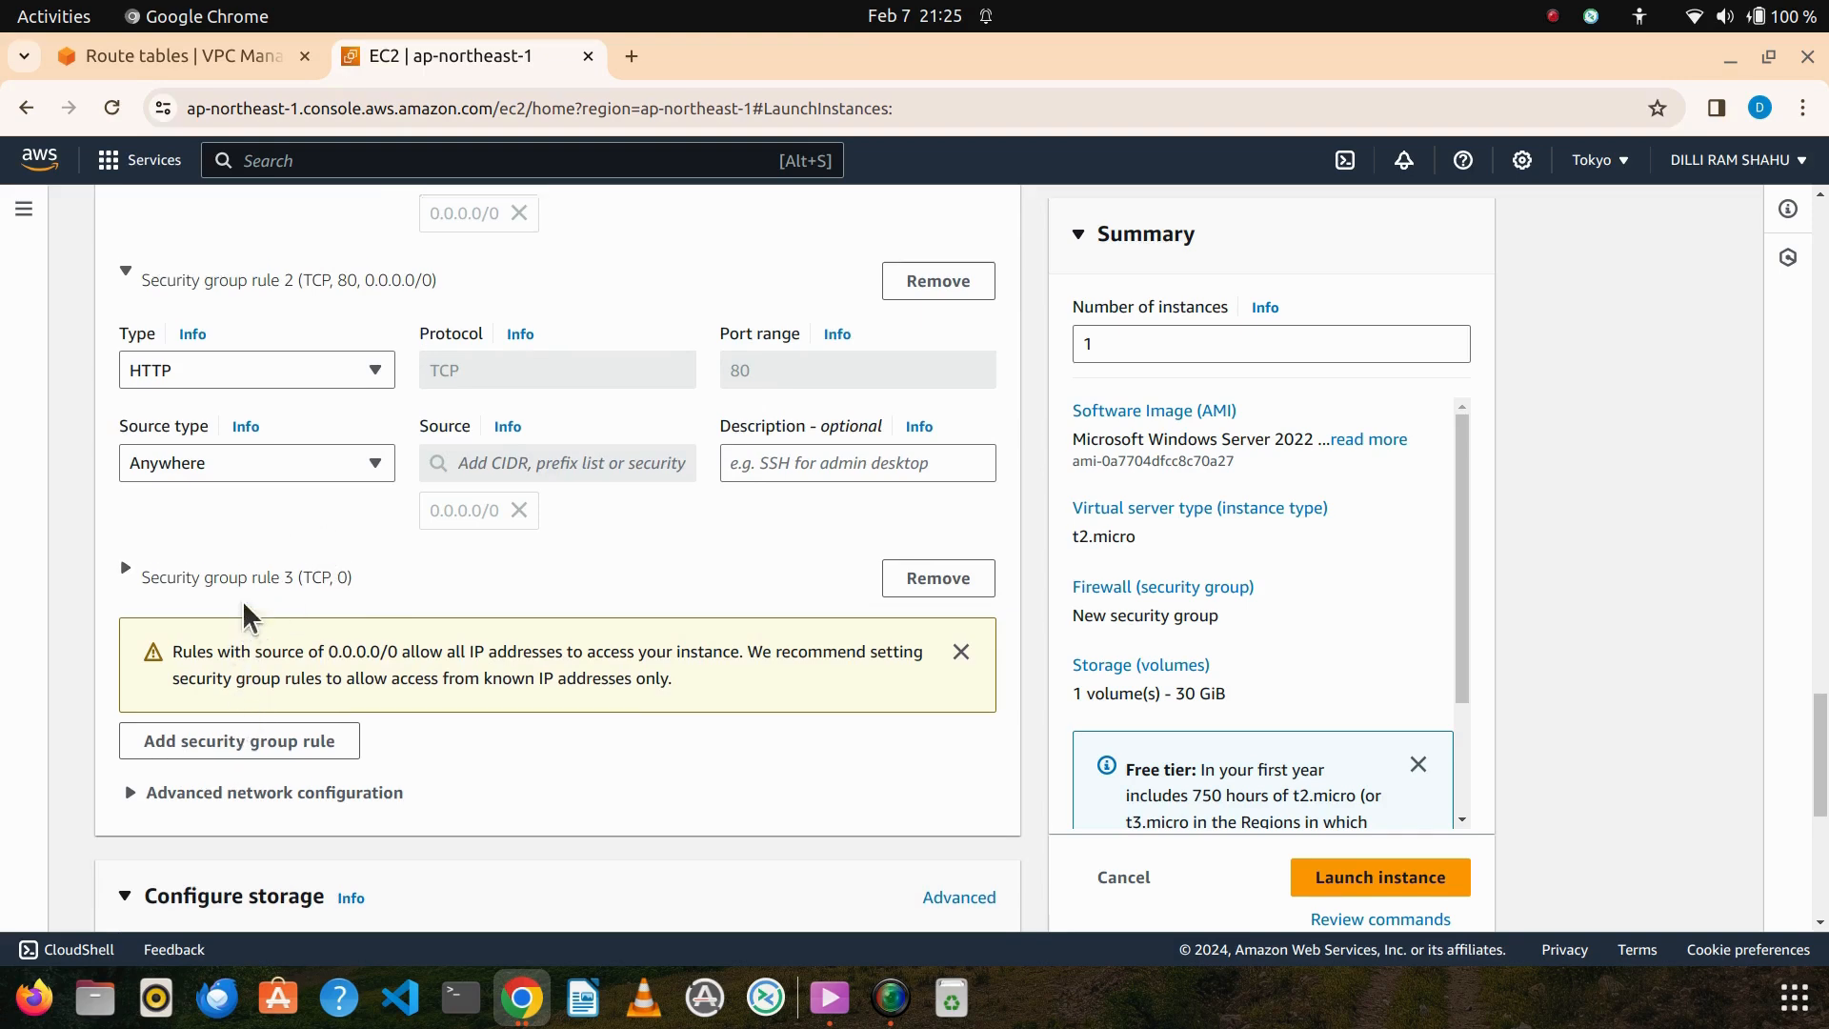
scroll(244, 609, "down", 3)
left_click(232, 729)
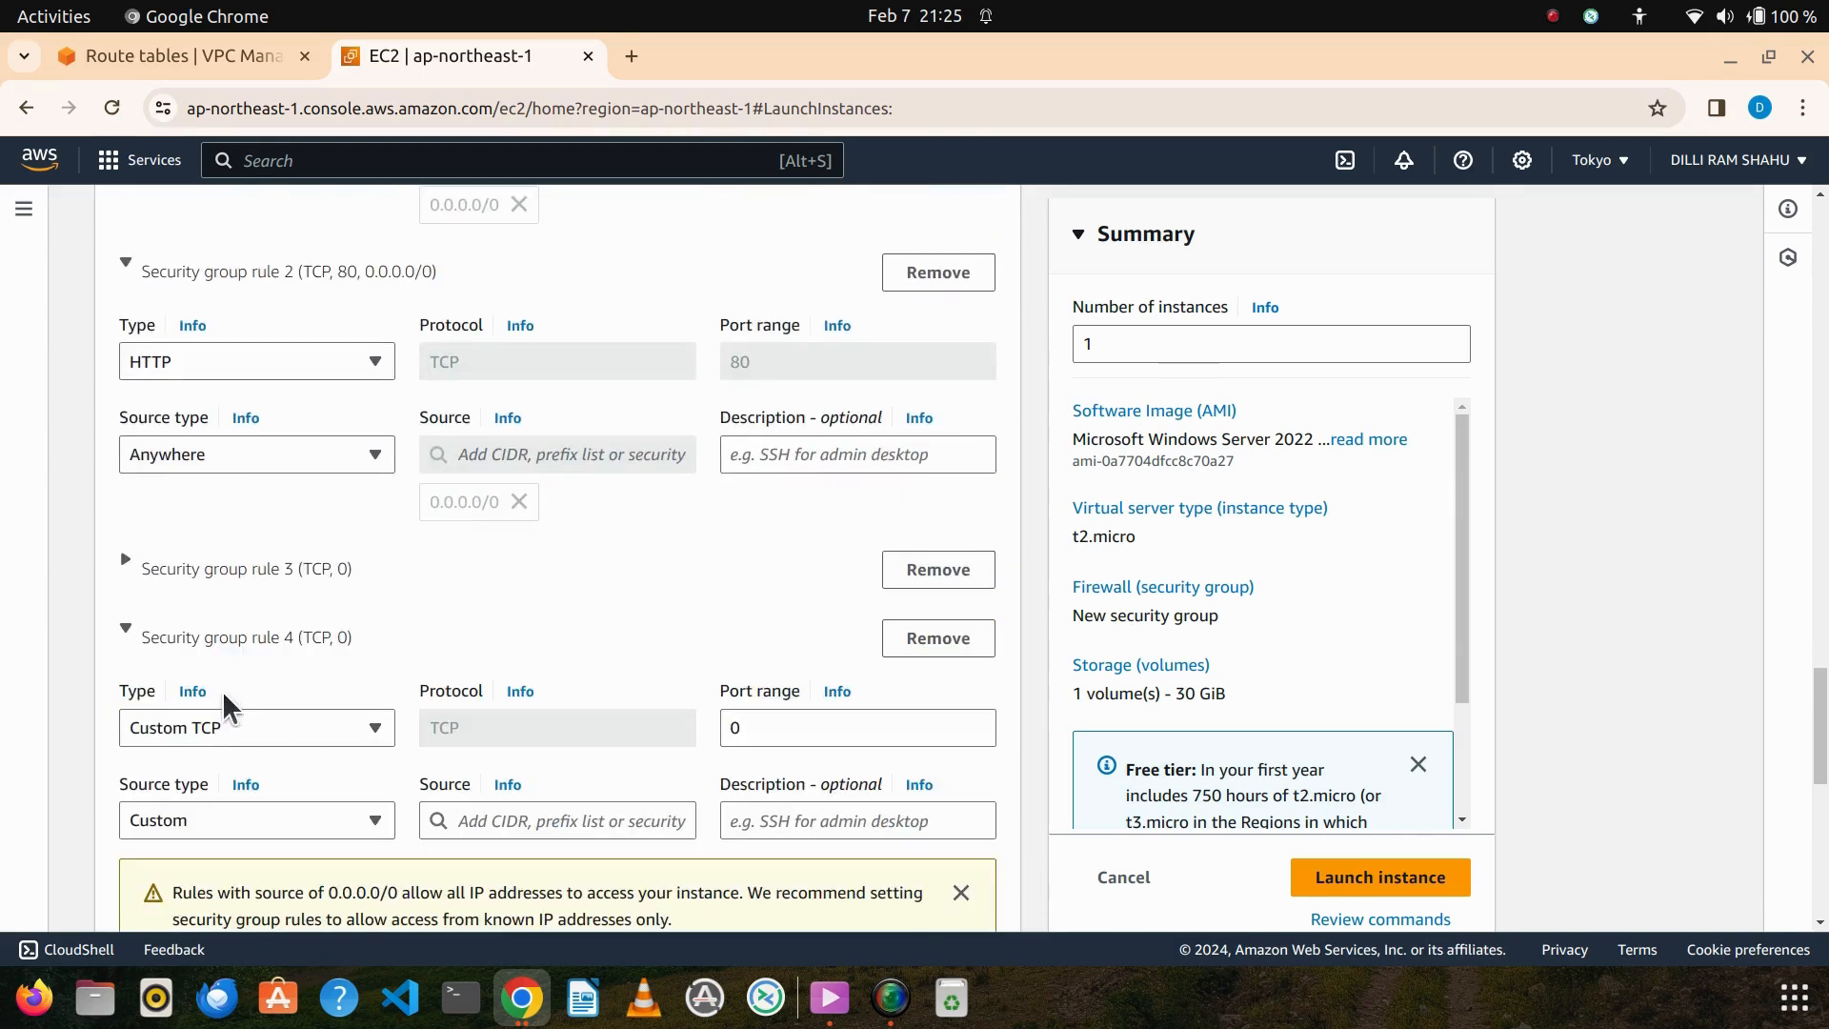
left_click(254, 725)
left_click(248, 677)
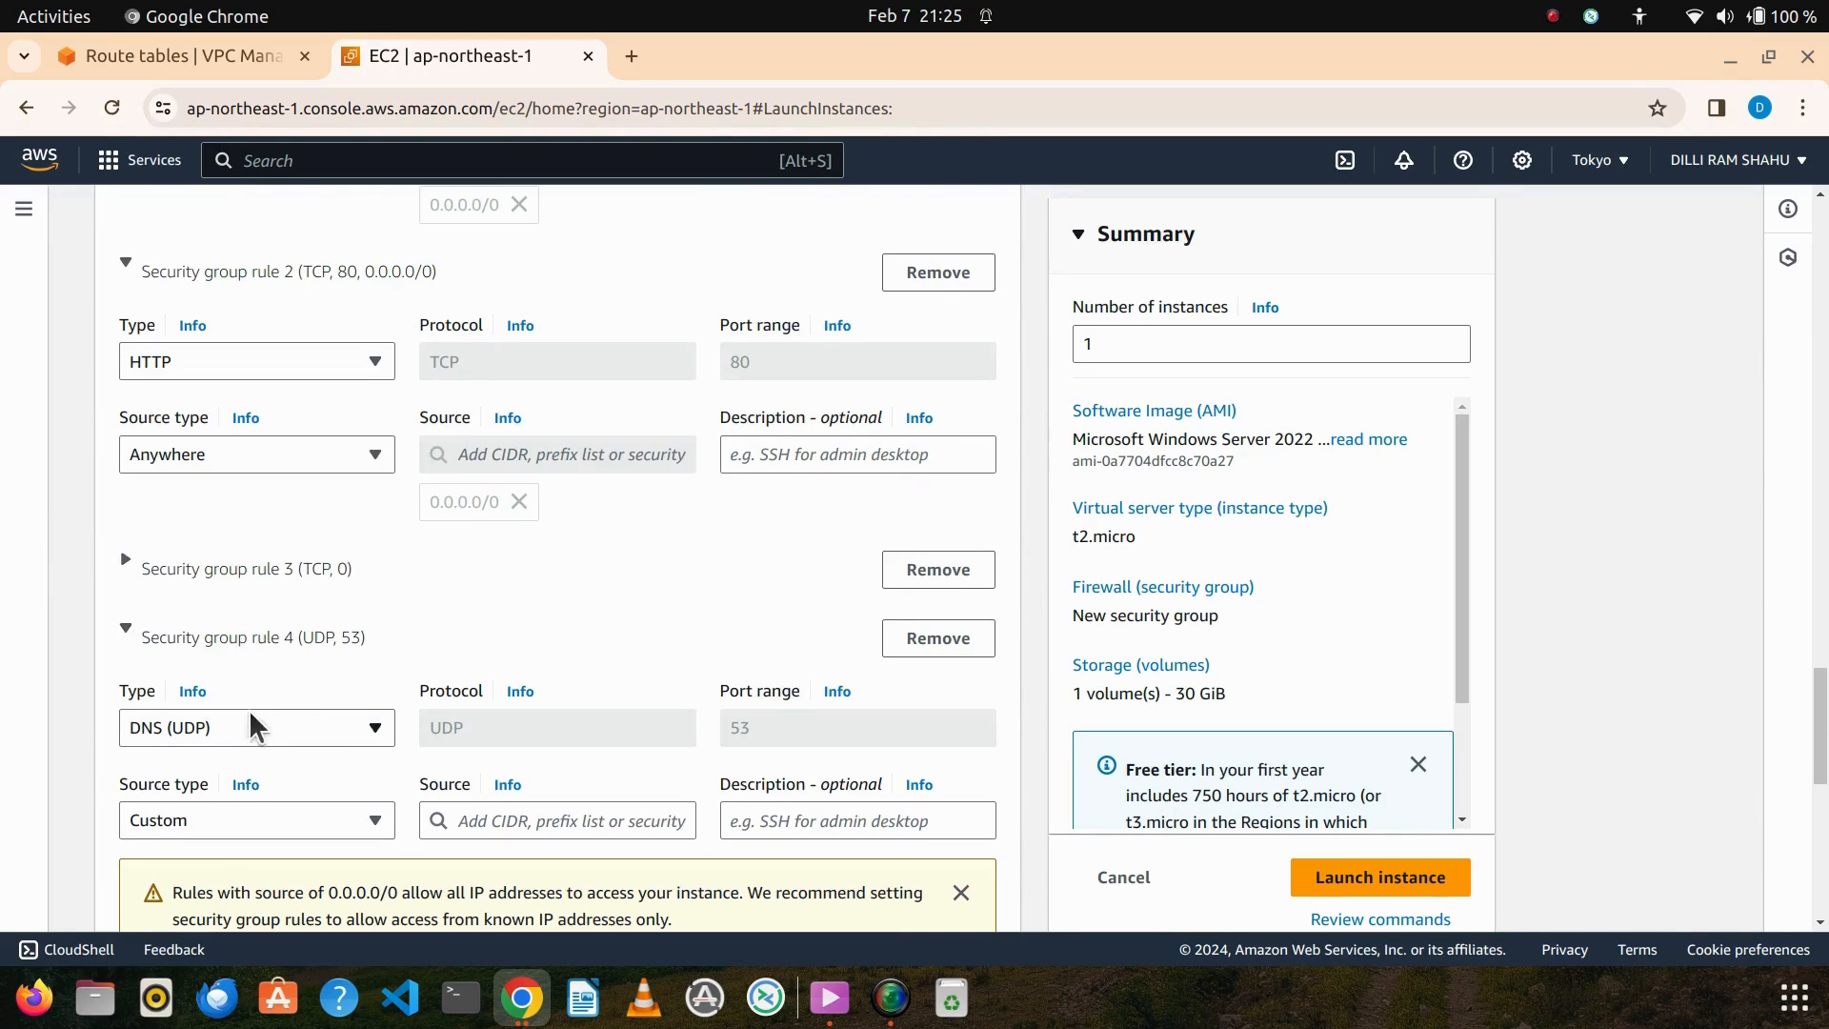
left_click(254, 726)
scroll(250, 616, "down", 5)
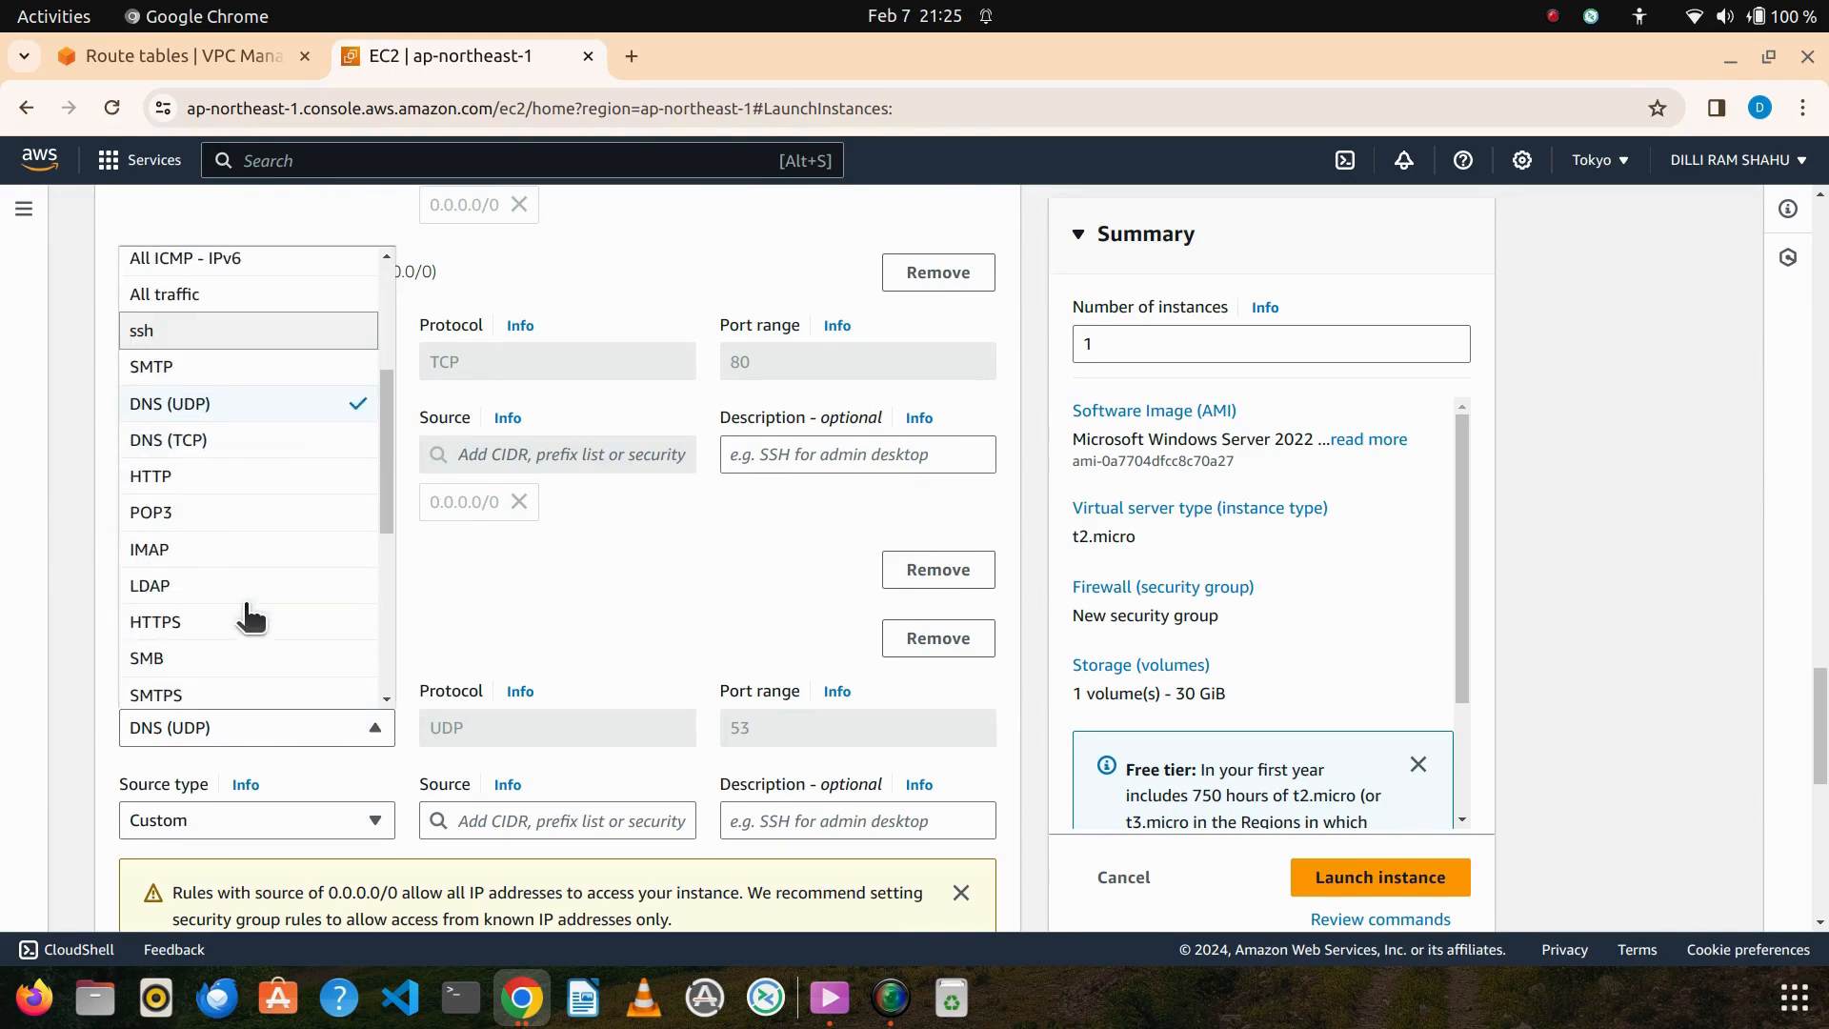
scroll(250, 617, "down", 2)
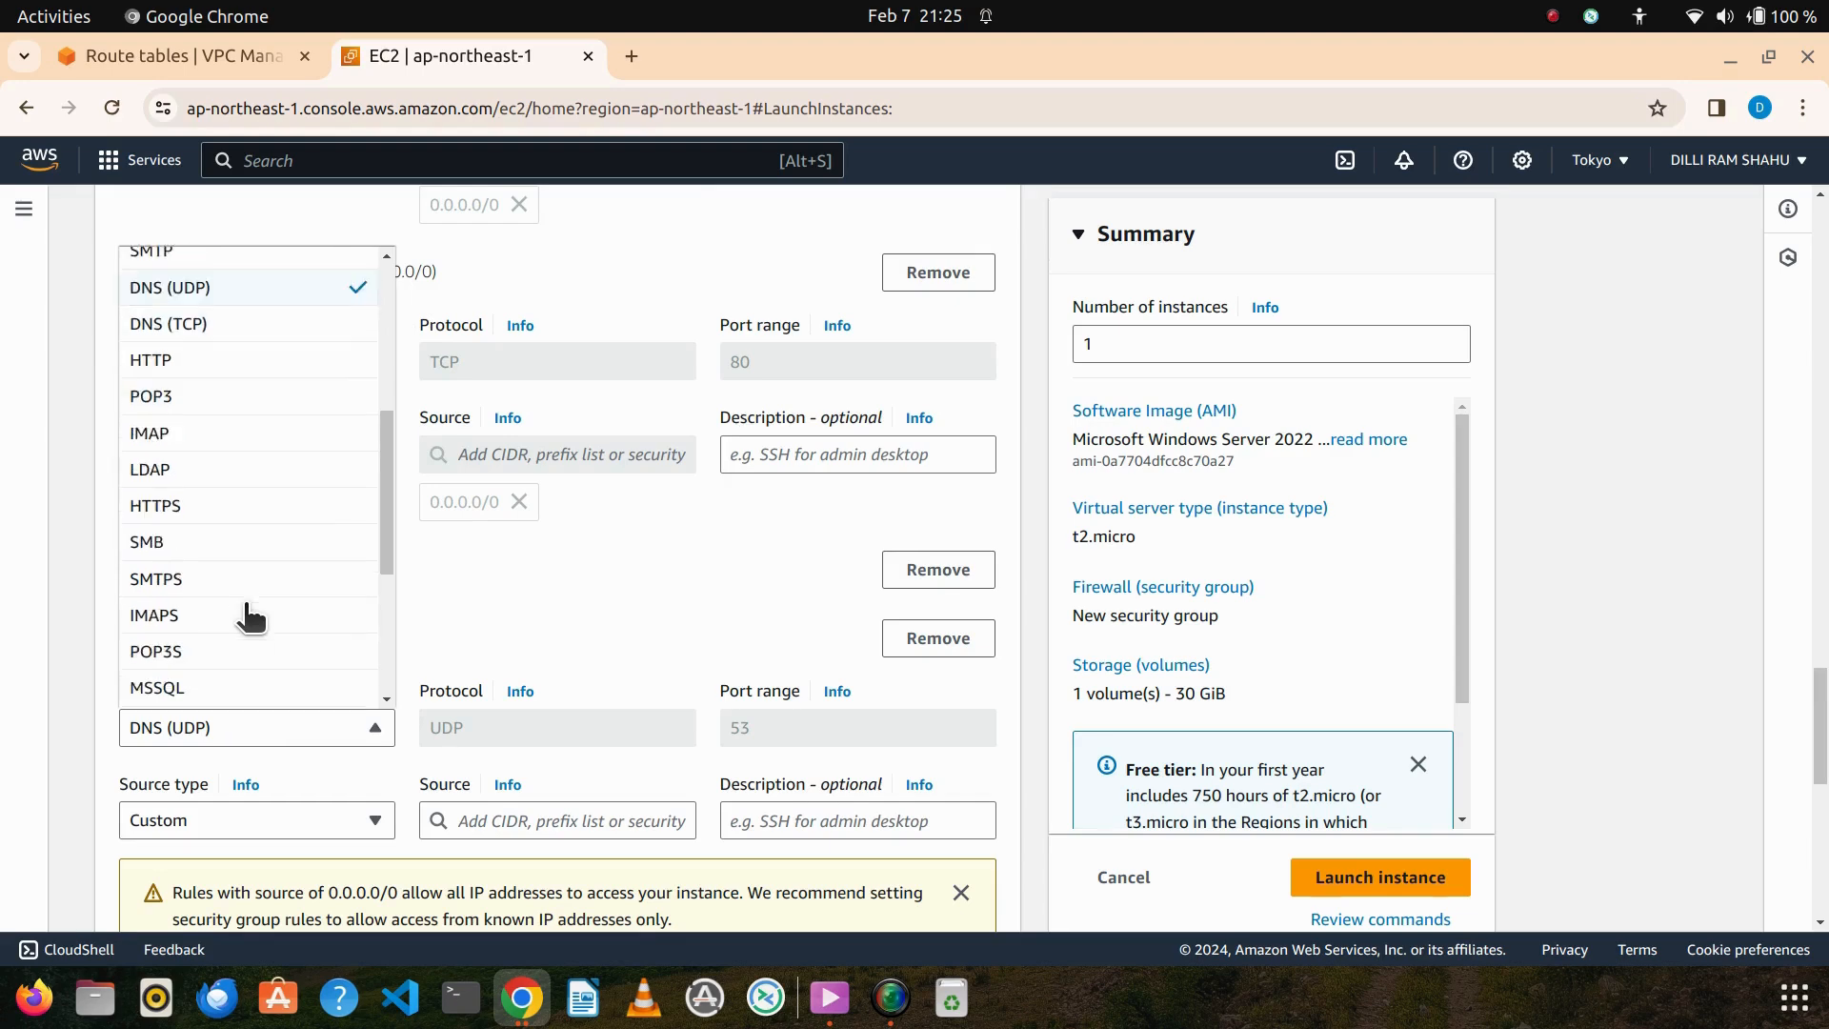
scroll(250, 617, "down", 5)
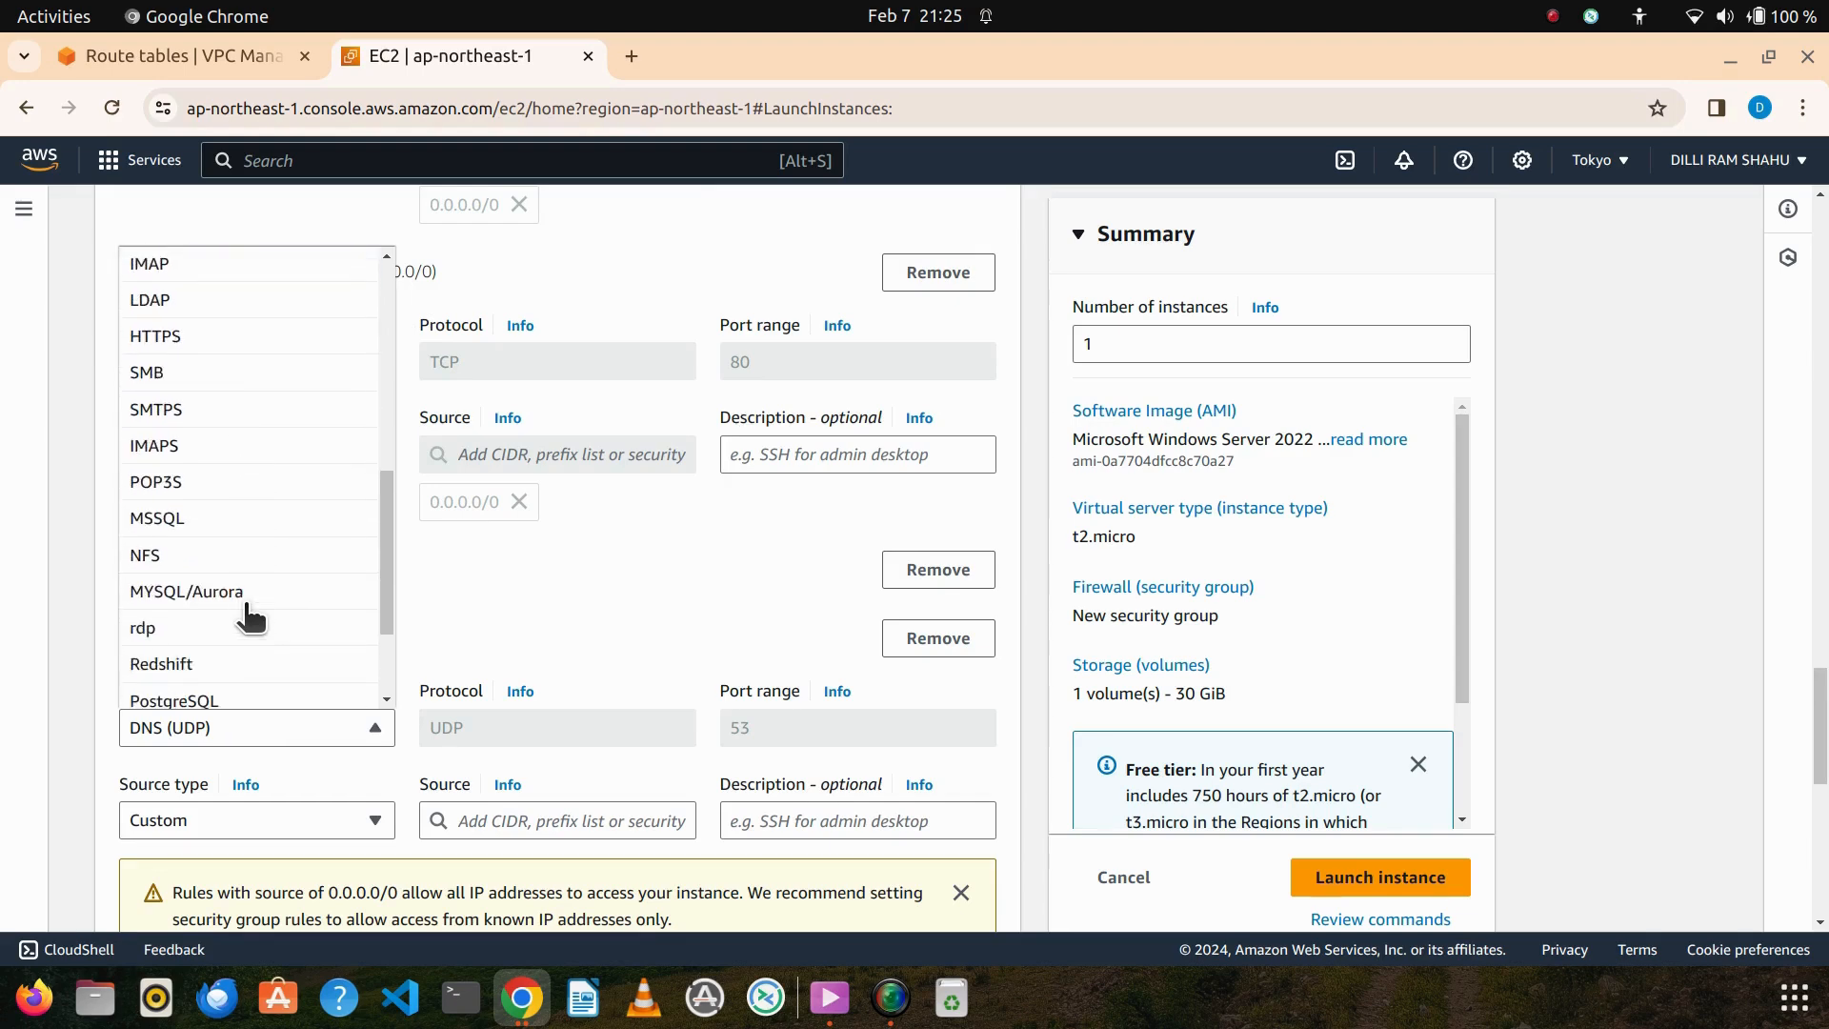
scroll(249, 617, "up", 5)
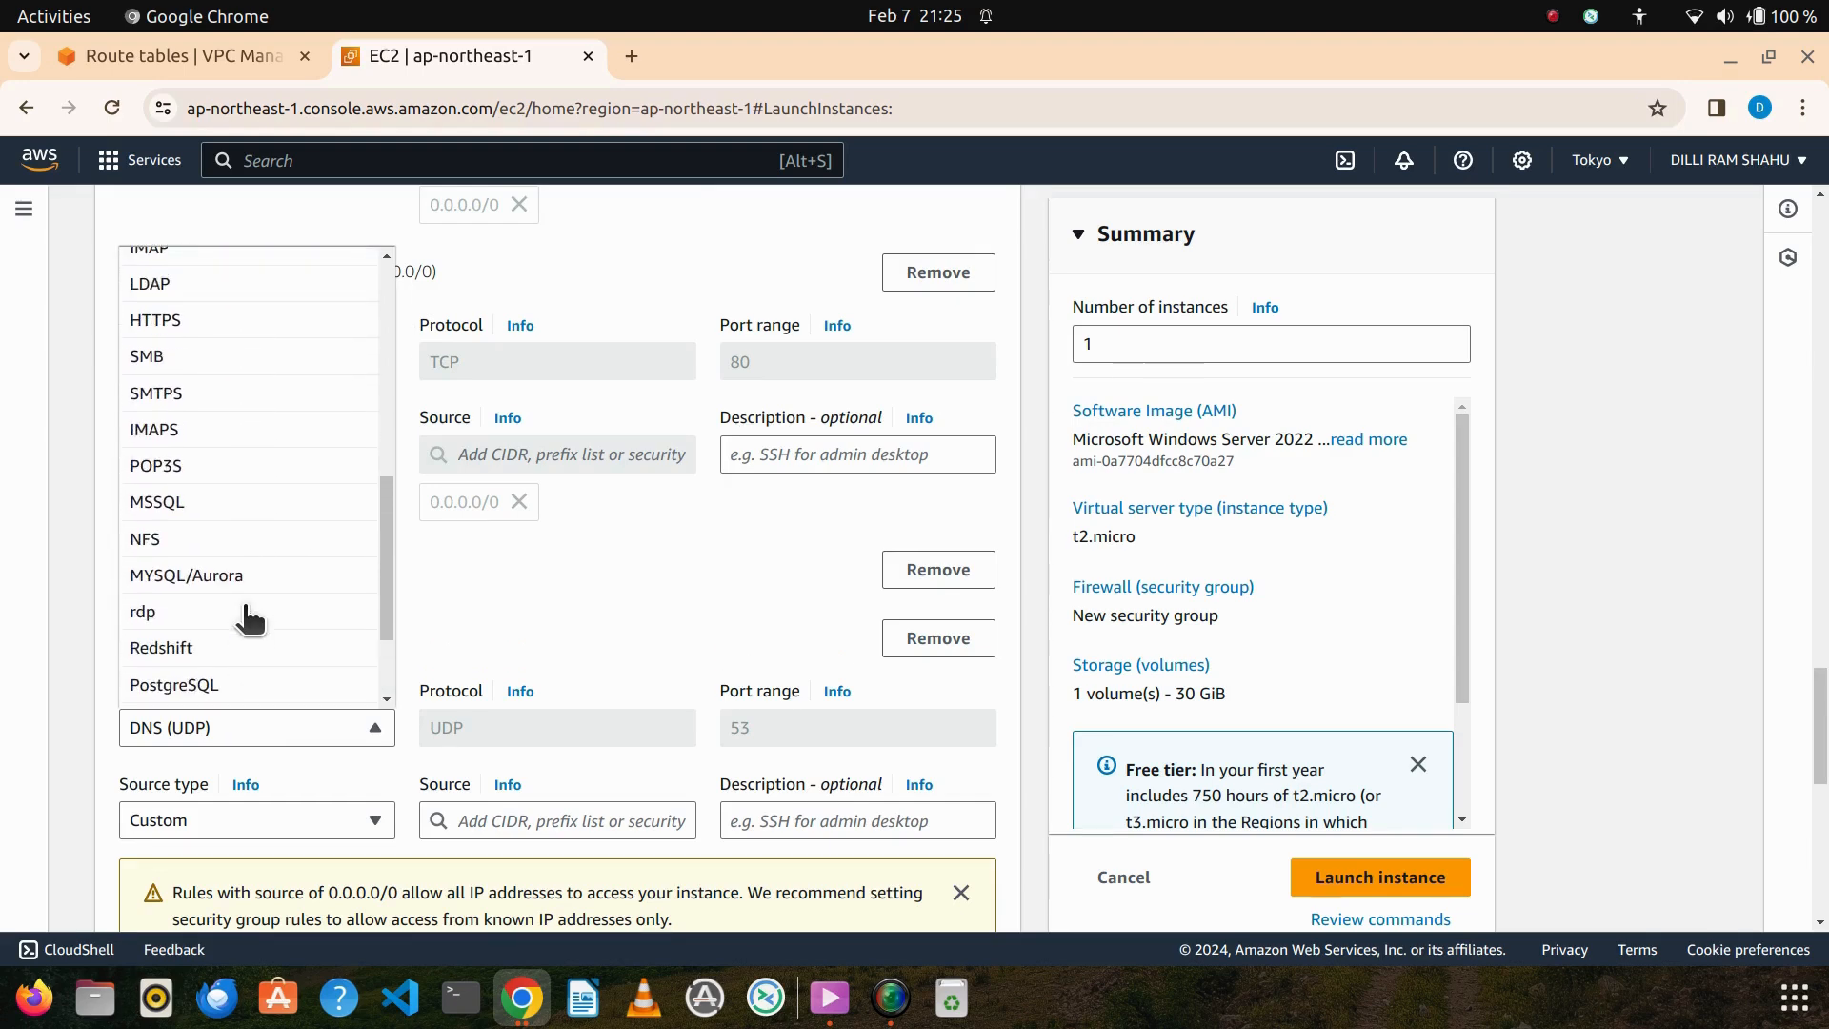
left_click(195, 464)
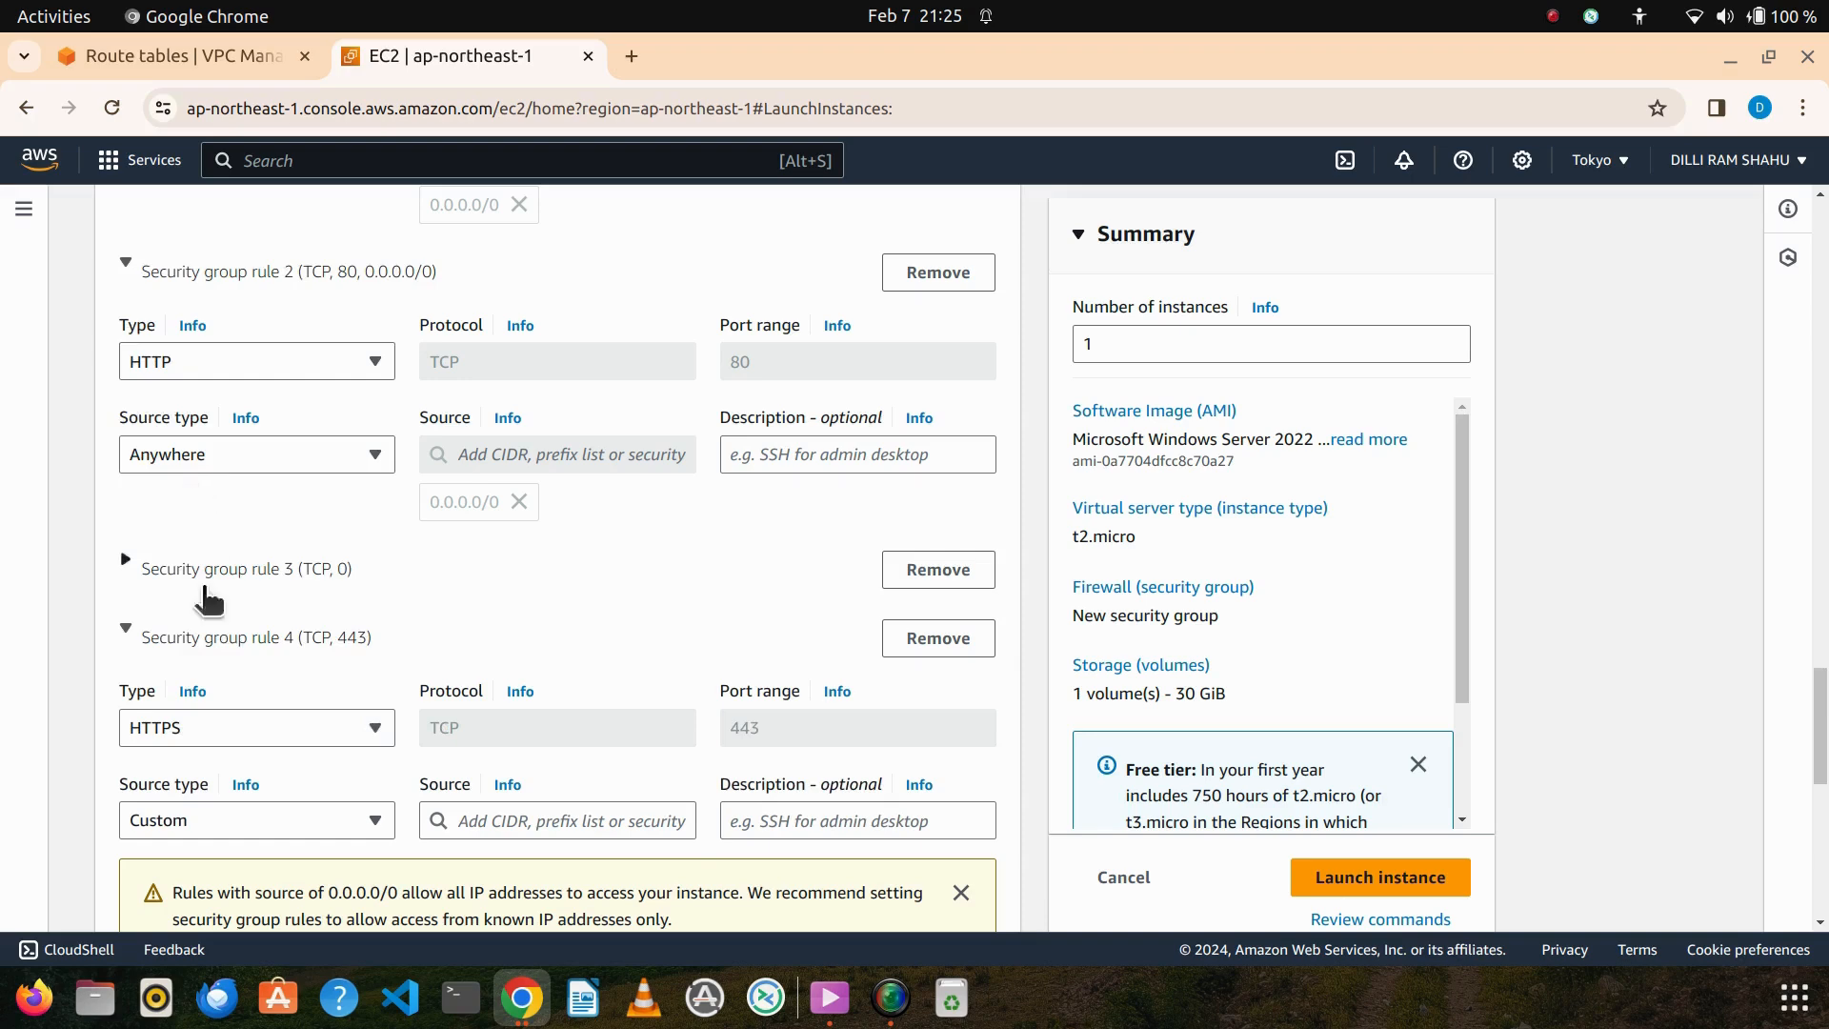
Set the HTTPS rule's source type to Anywhere
scroll(305, 666, "down", 3)
left_click(286, 676)
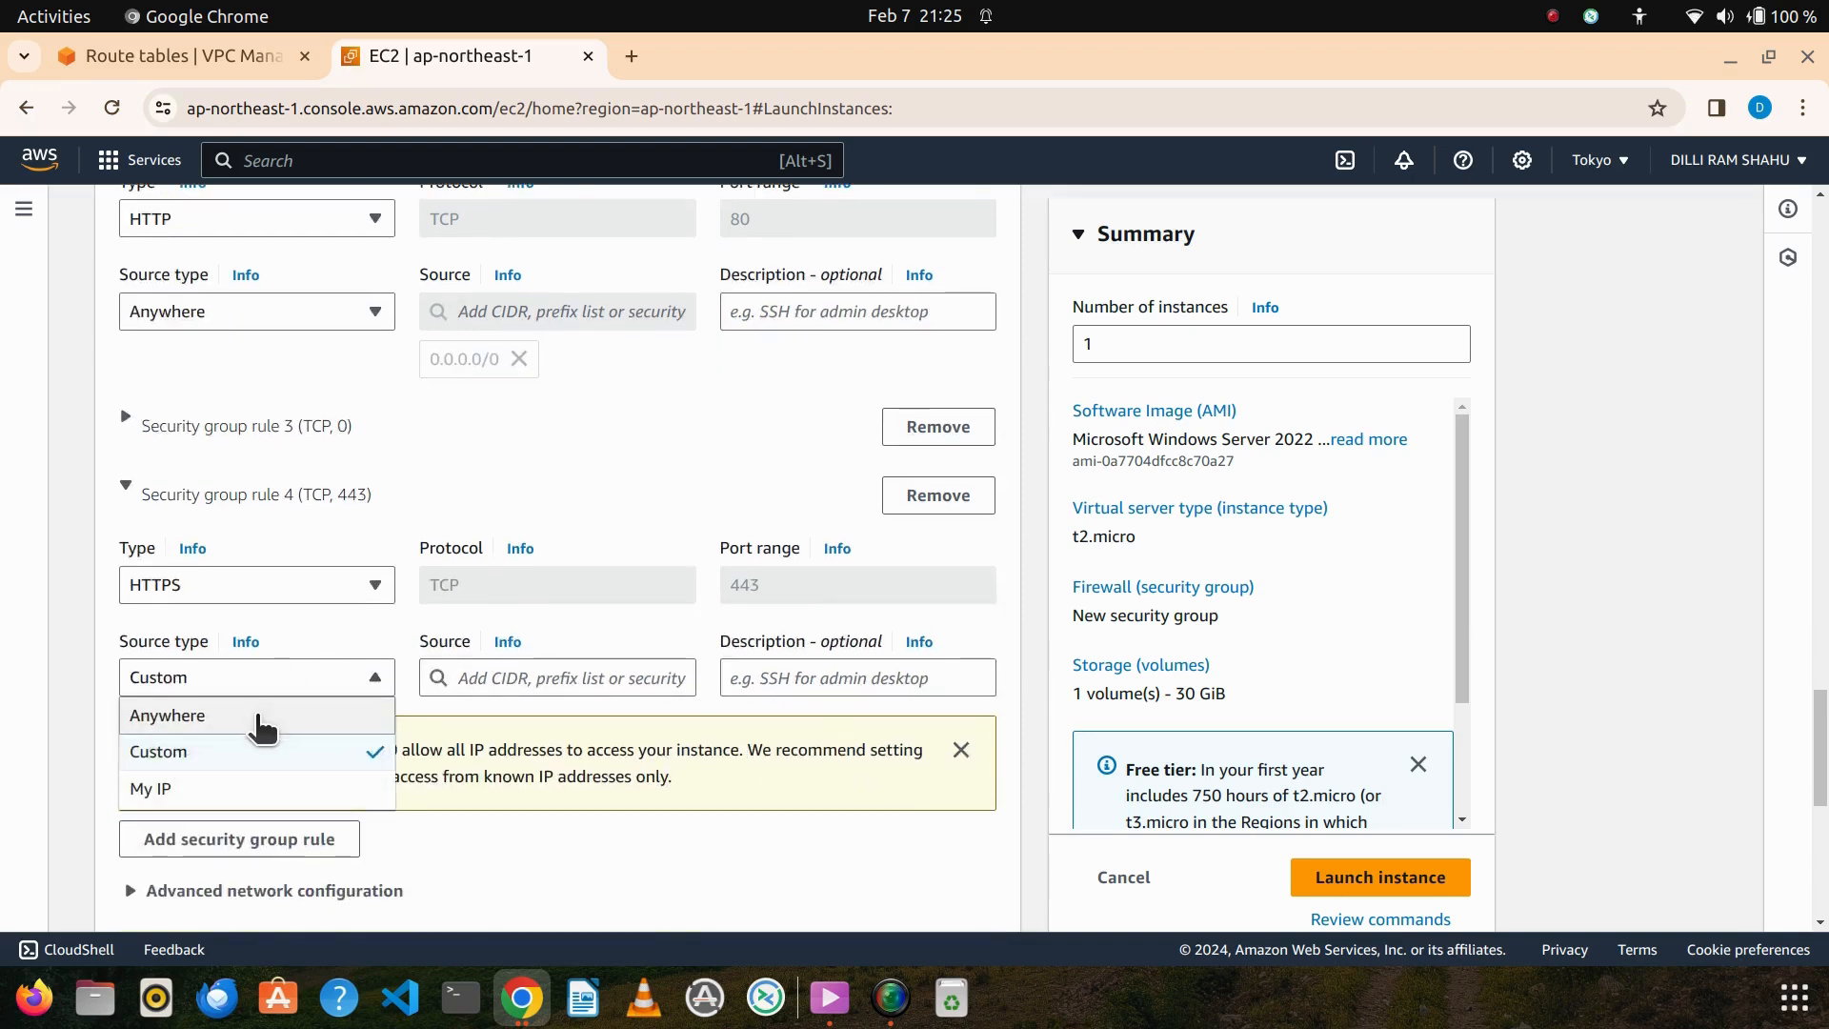
left_click(253, 716)
Try to launch the private webserver instance with the configured settings
scroll(259, 690, "down", 5)
scroll(262, 688, "down", 5)
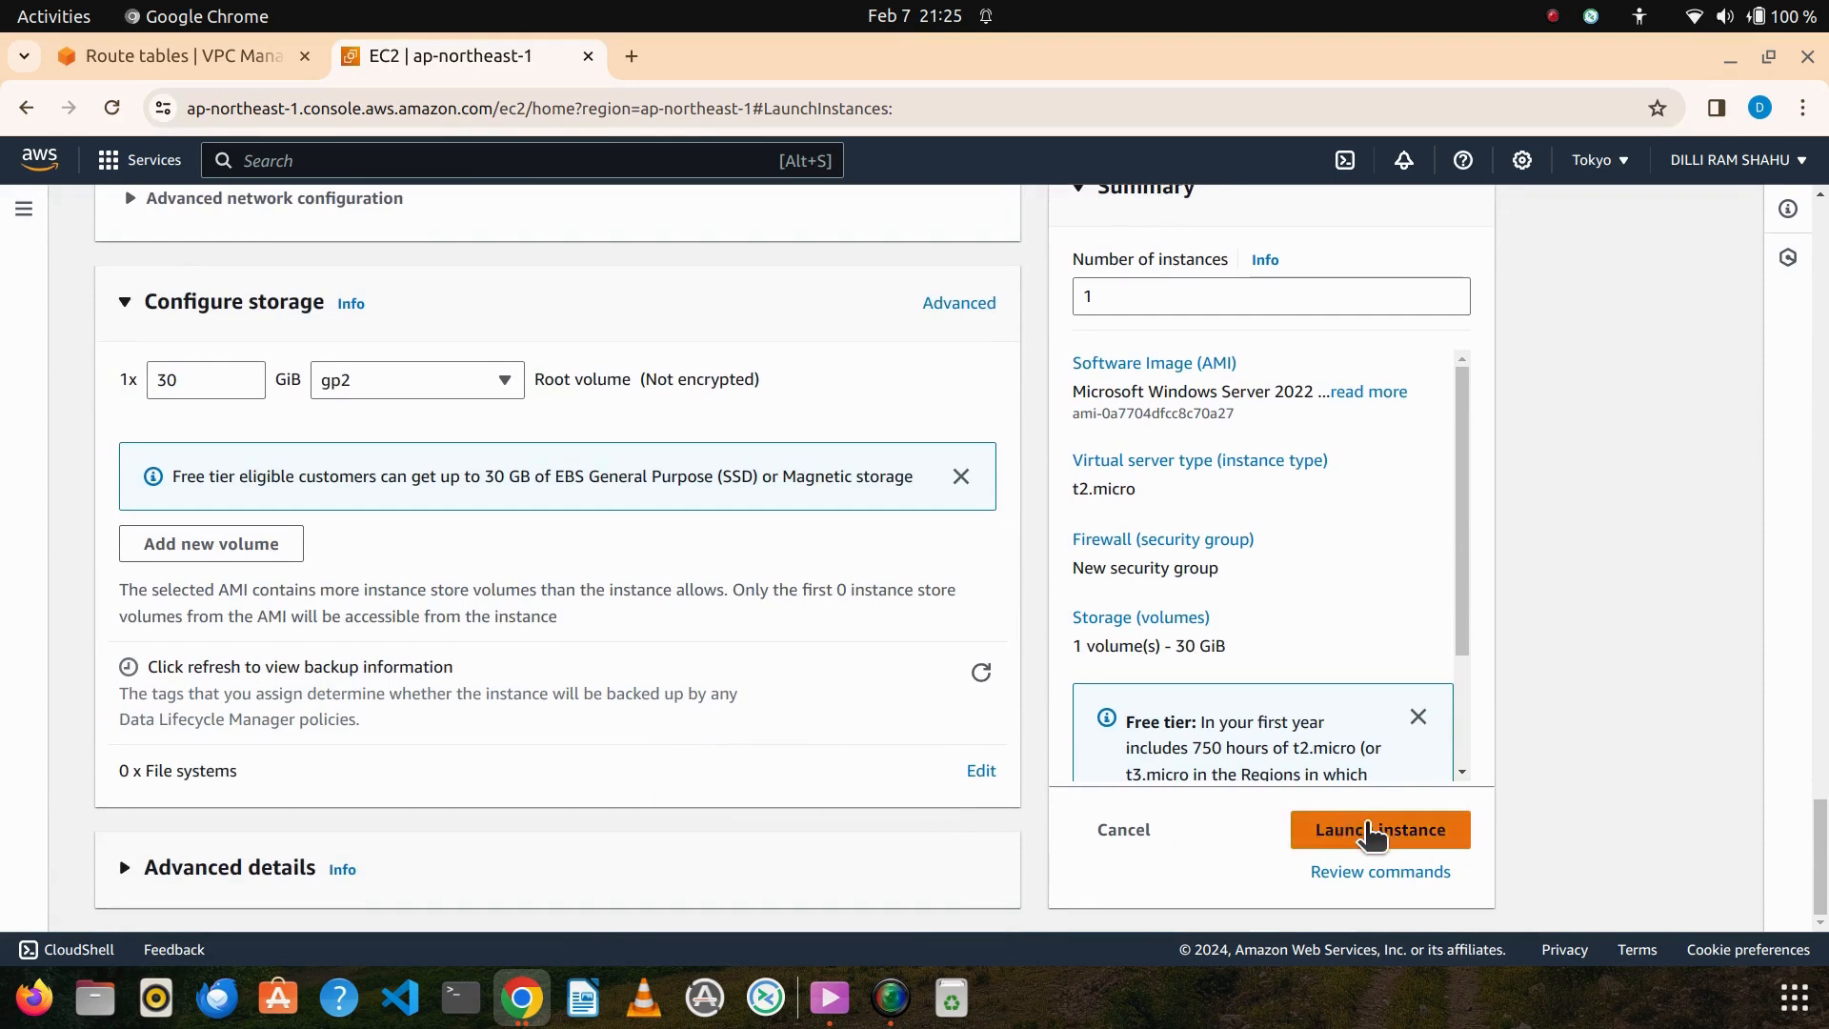
left_click(1372, 825)
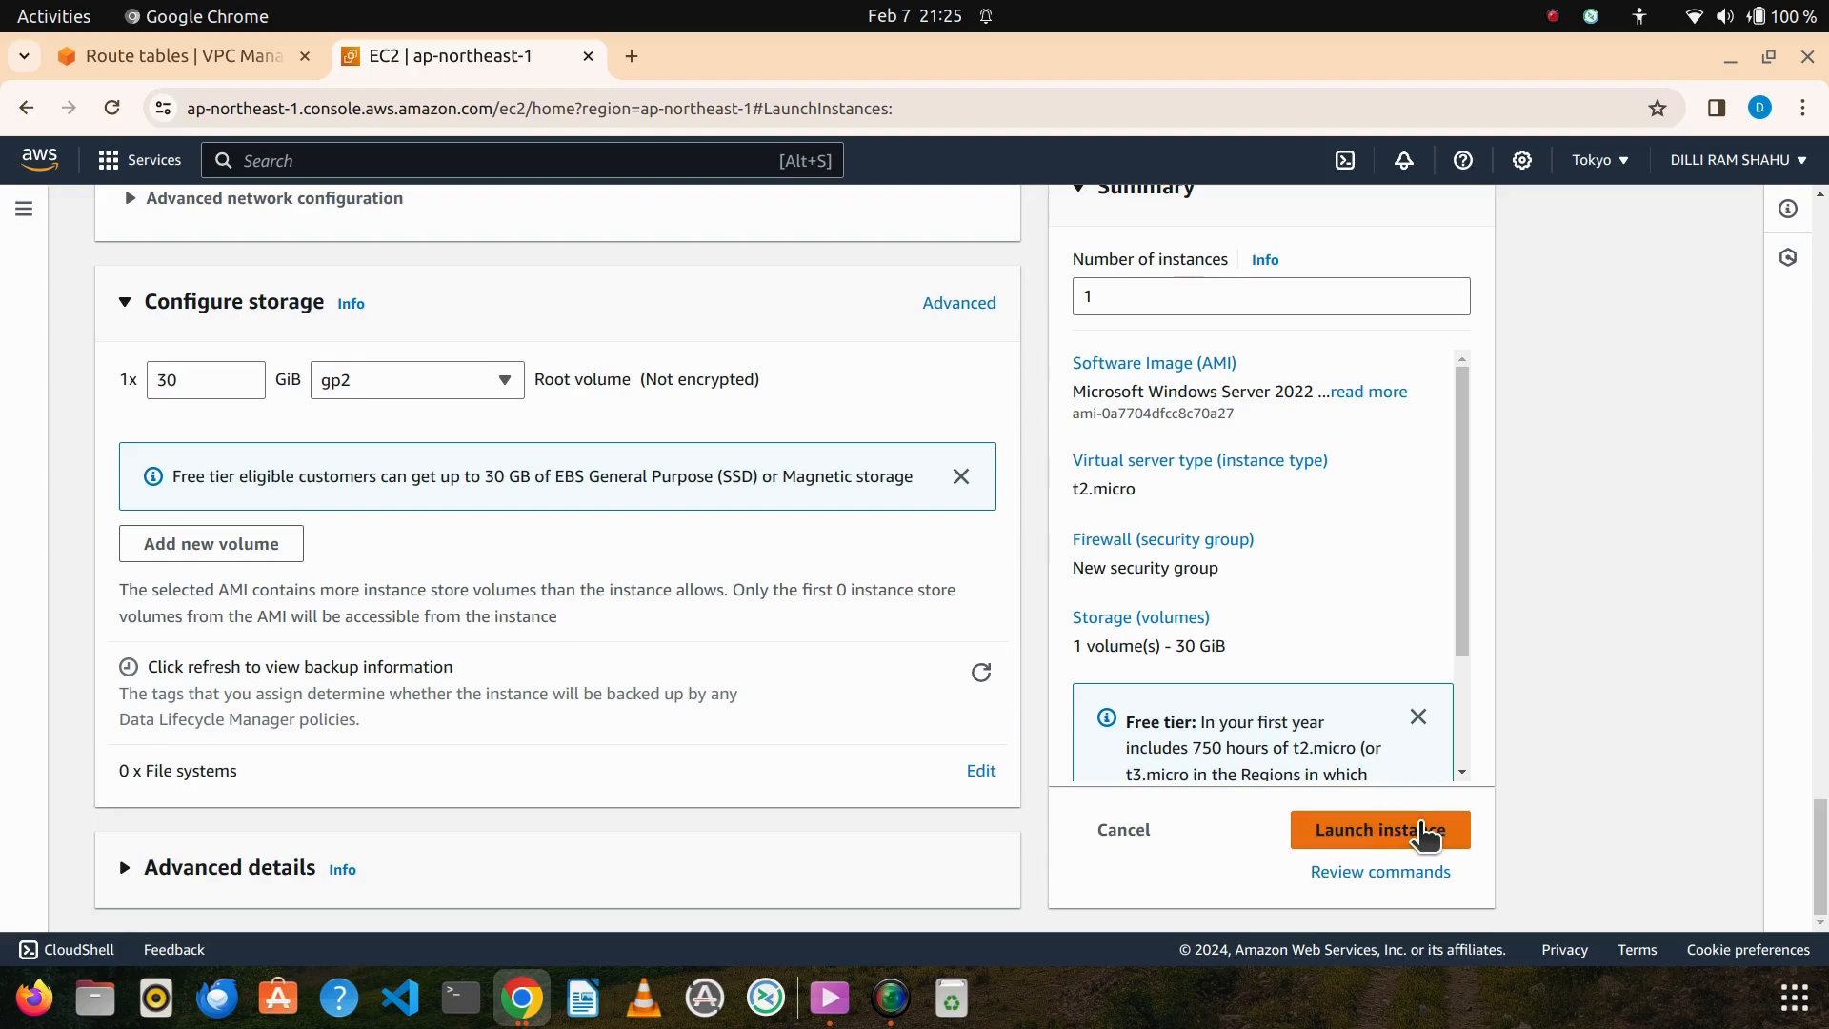
Review the image, key pair, network and security group settings, and try launching the instance again
scroll(644, 732, "up", 15)
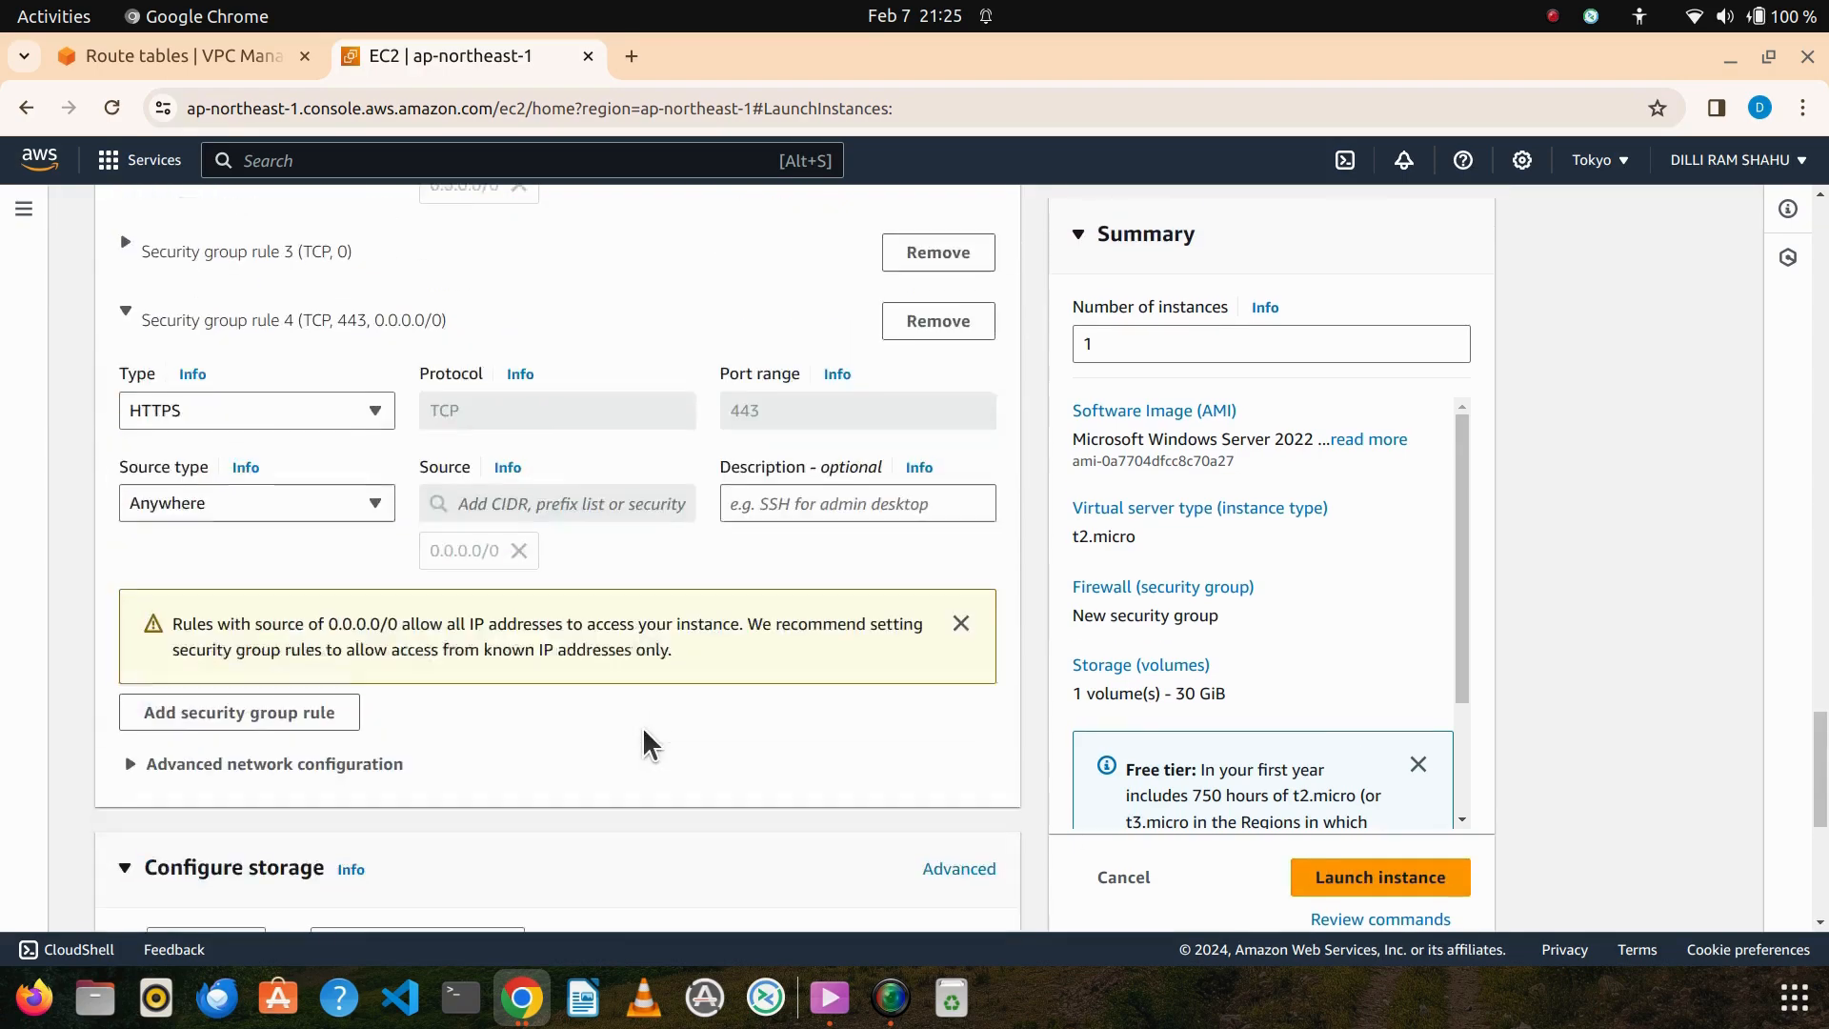
scroll(642, 741, "up", 15)
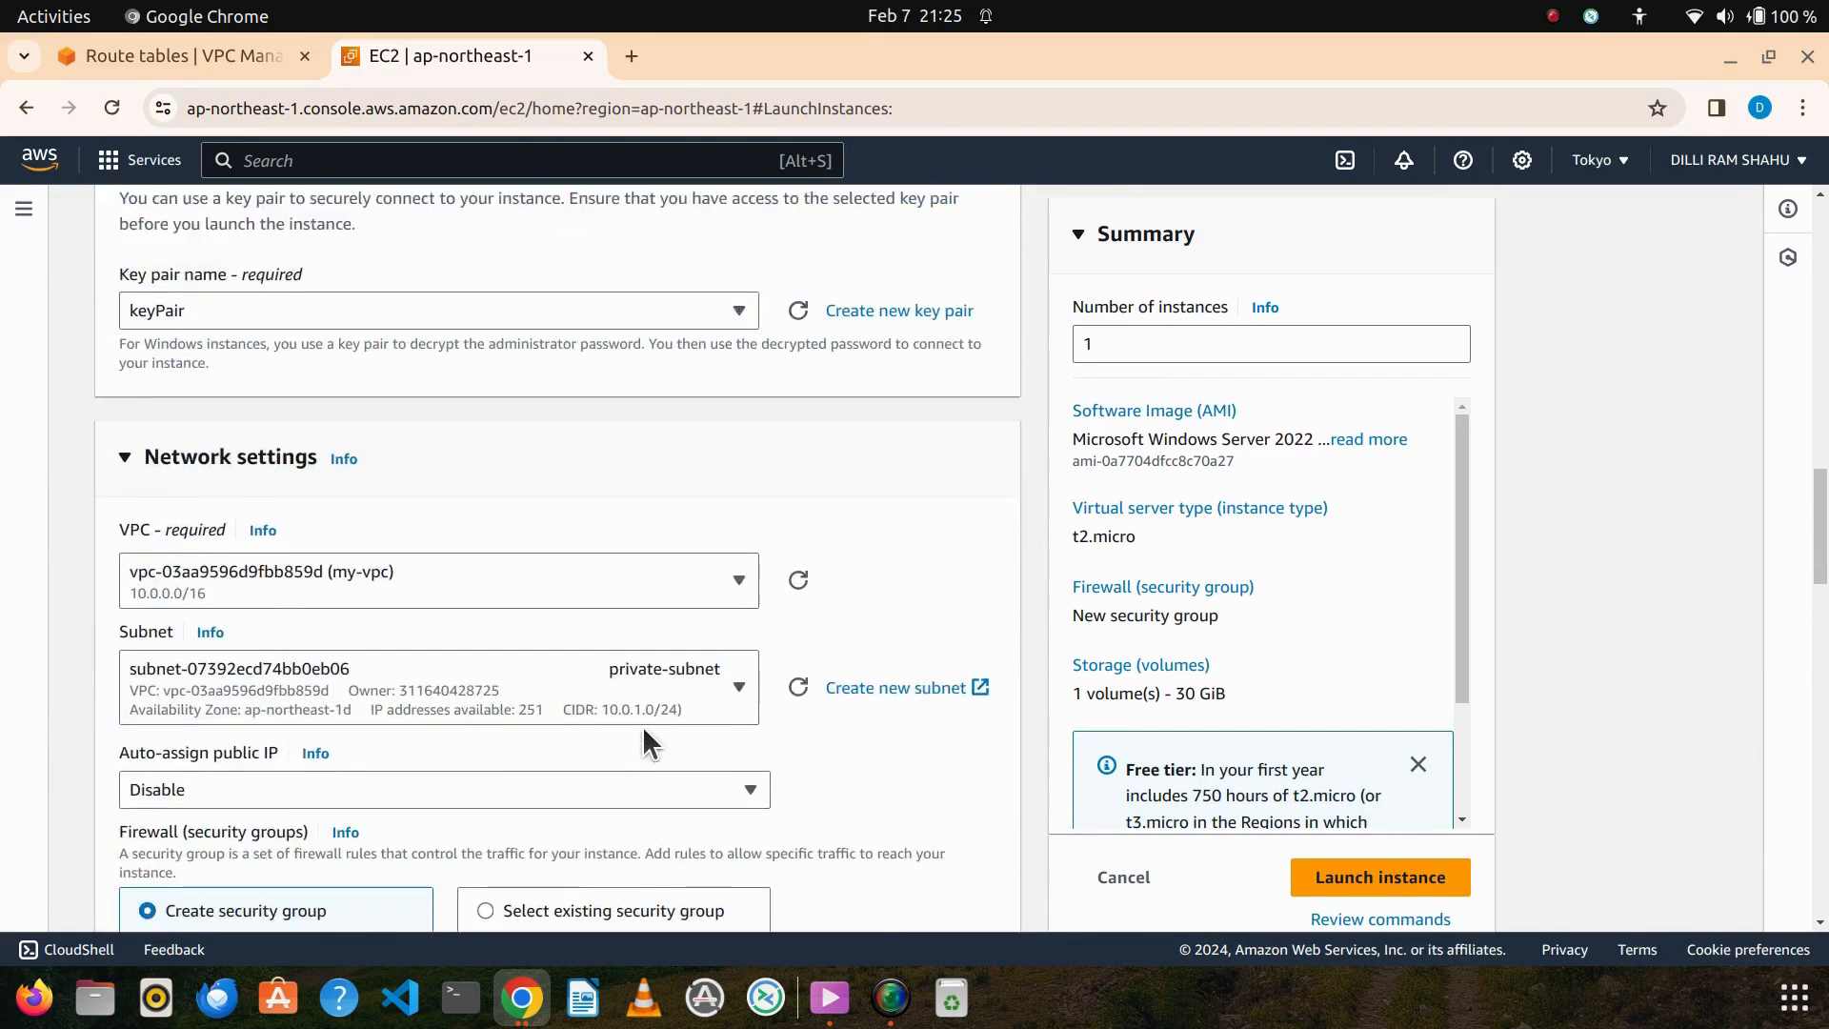
scroll(644, 734, "up", 8)
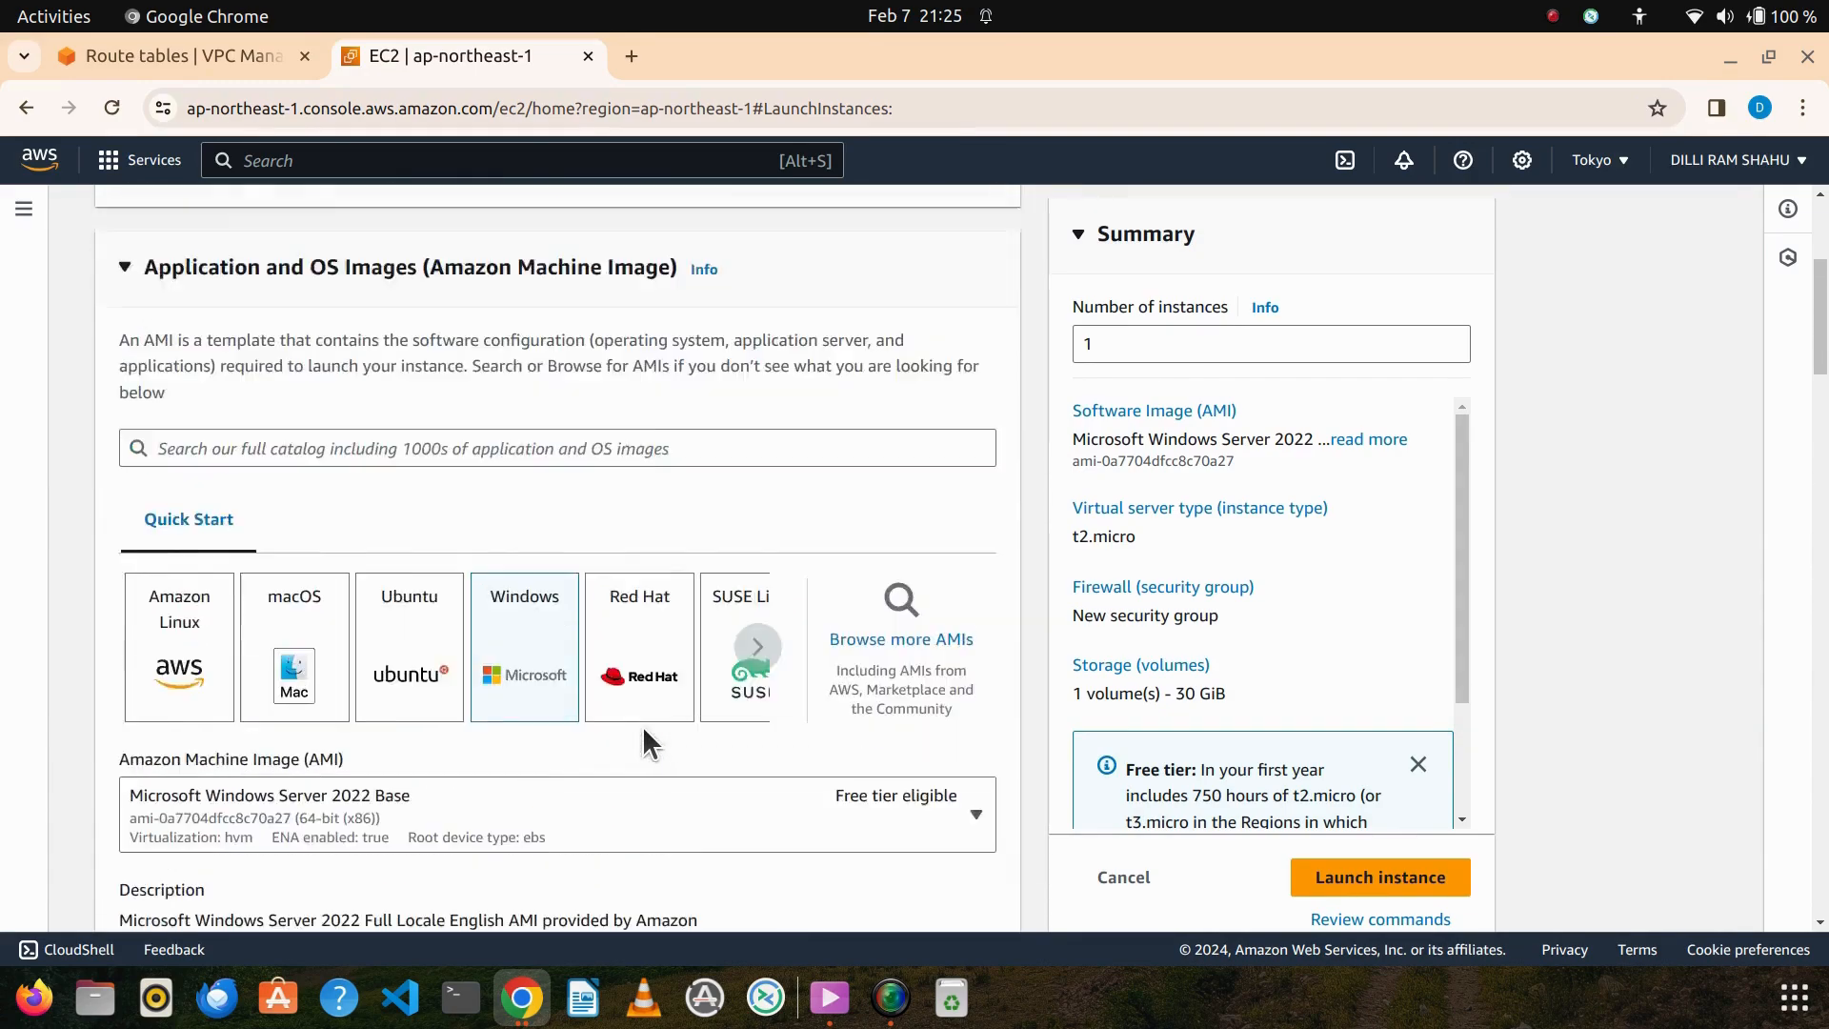
scroll(642, 724, "down", 20)
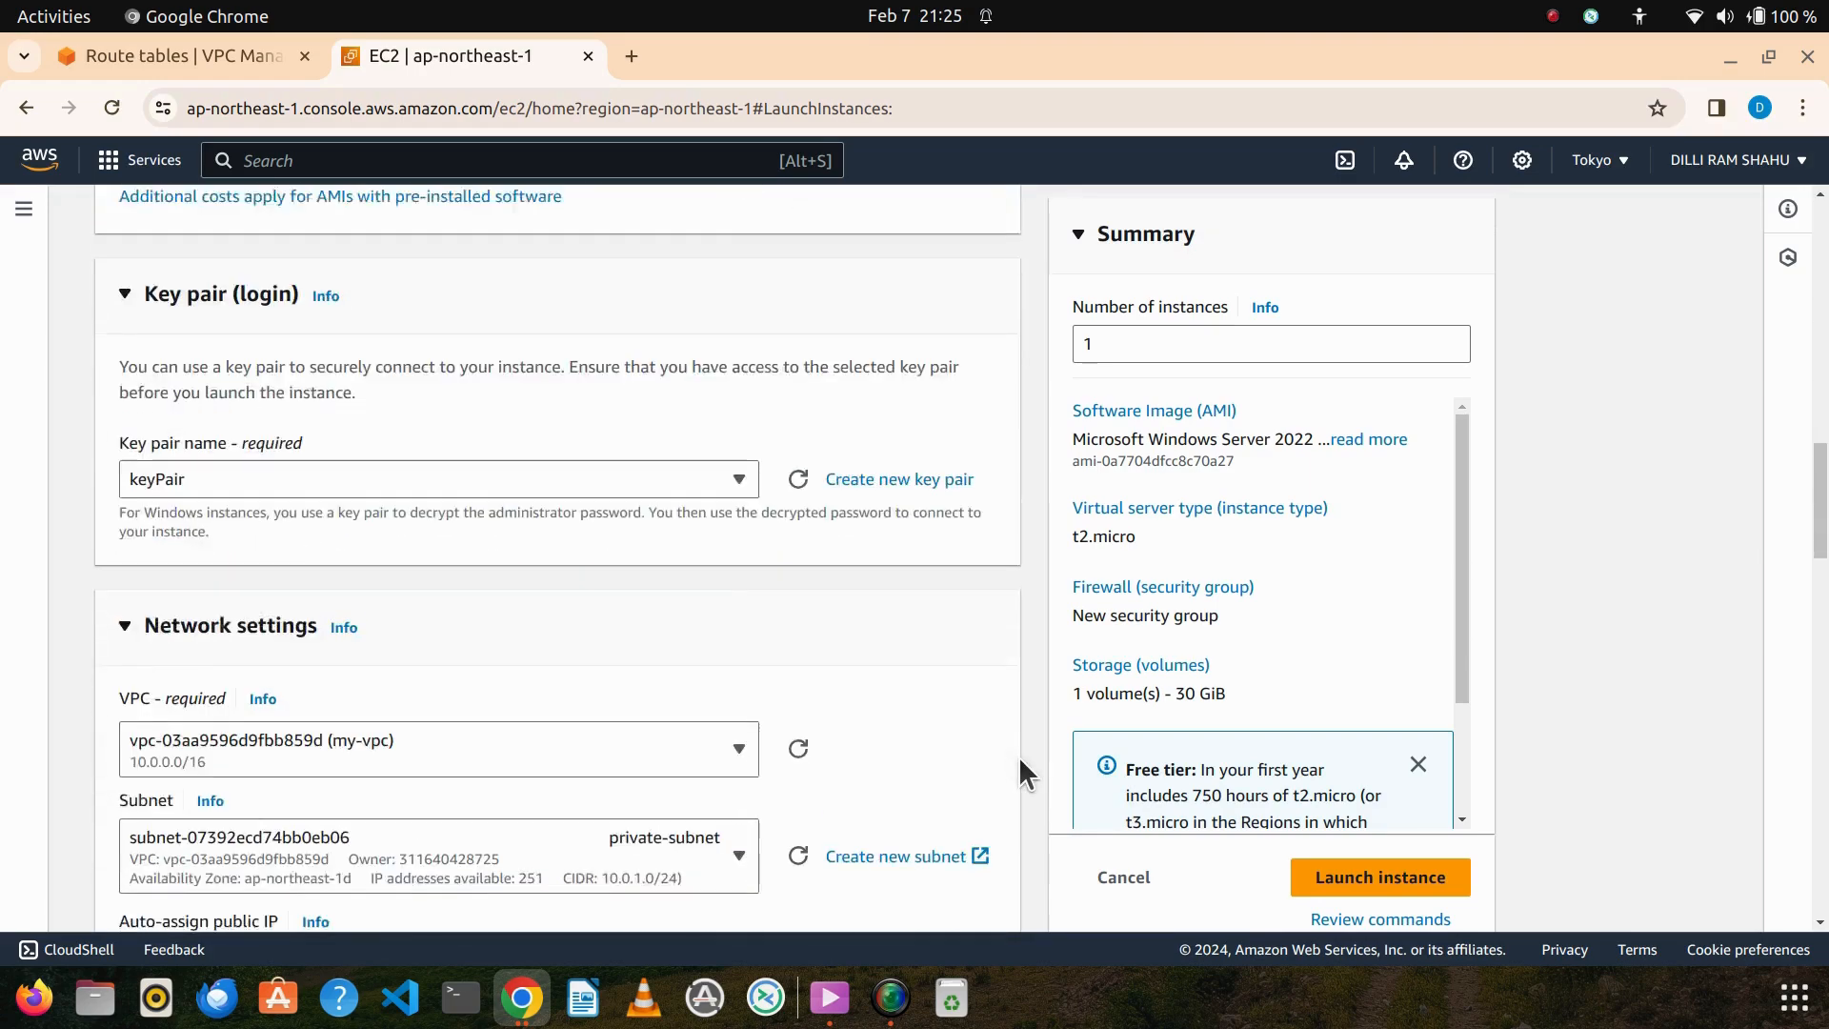
scroll(1010, 754, "down", 5)
scroll(1011, 754, "up", 5)
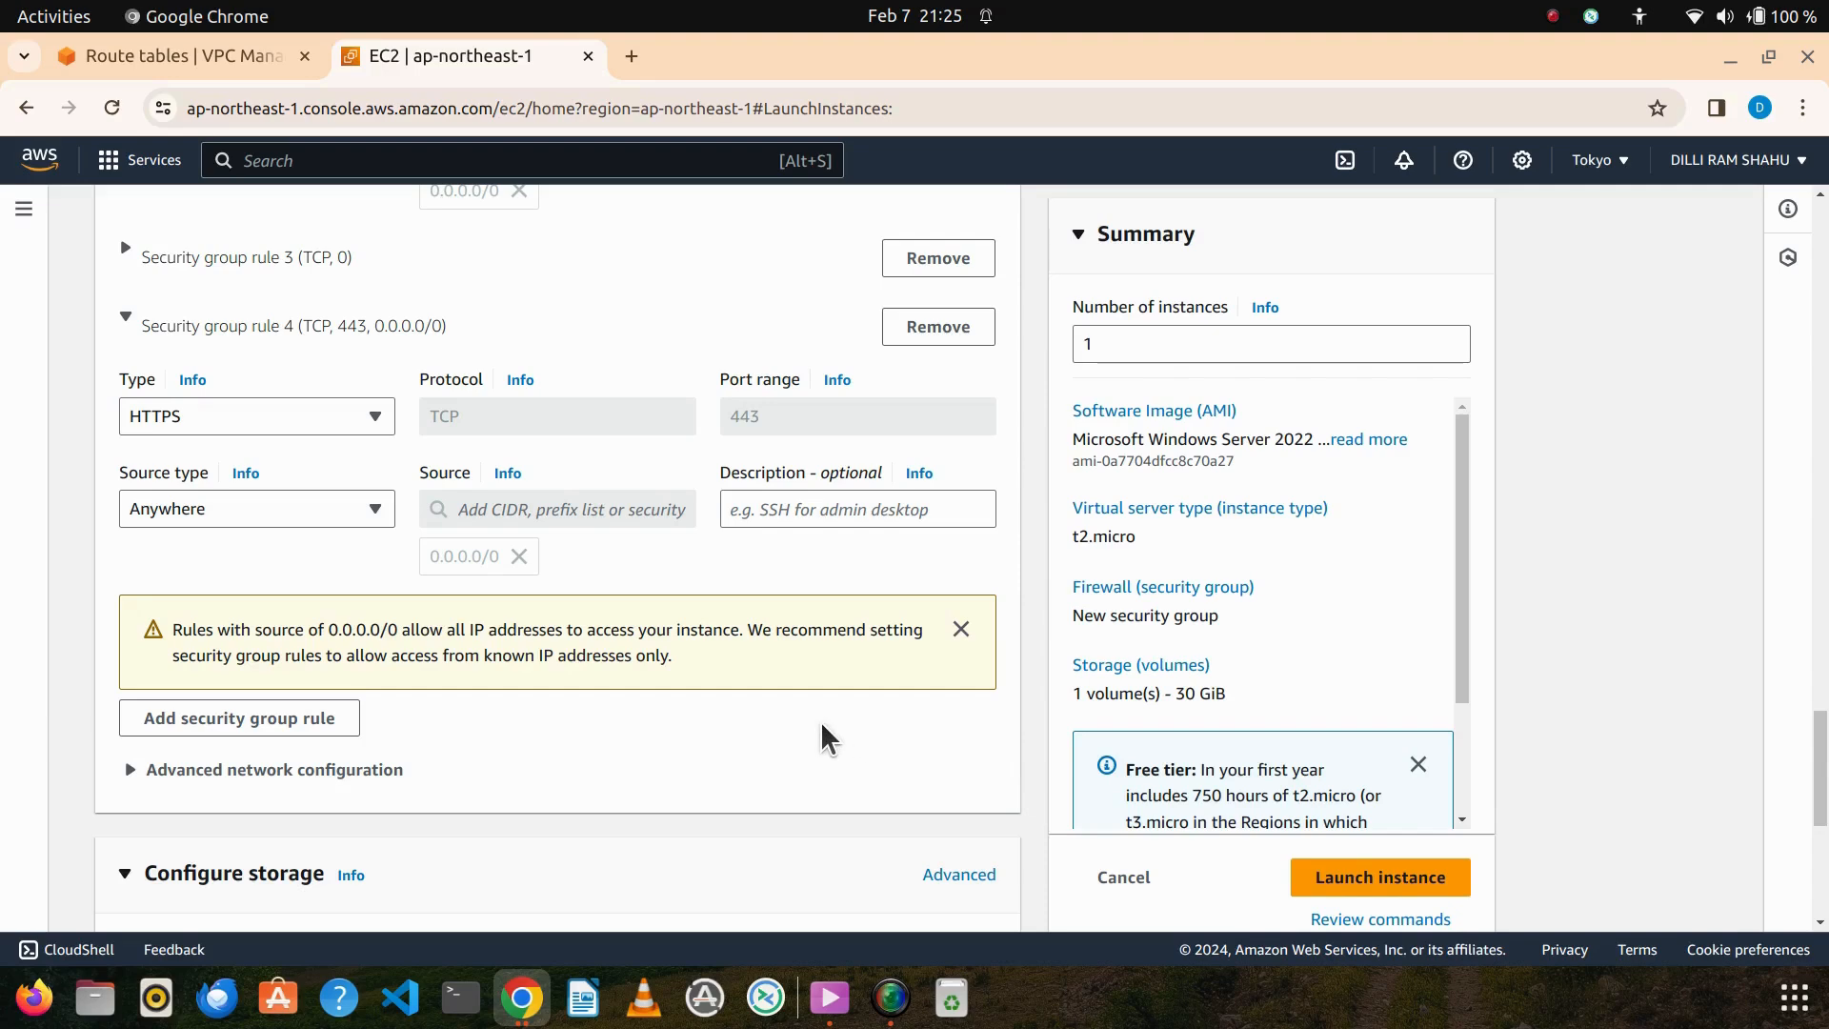
scroll(821, 737, "down", 5)
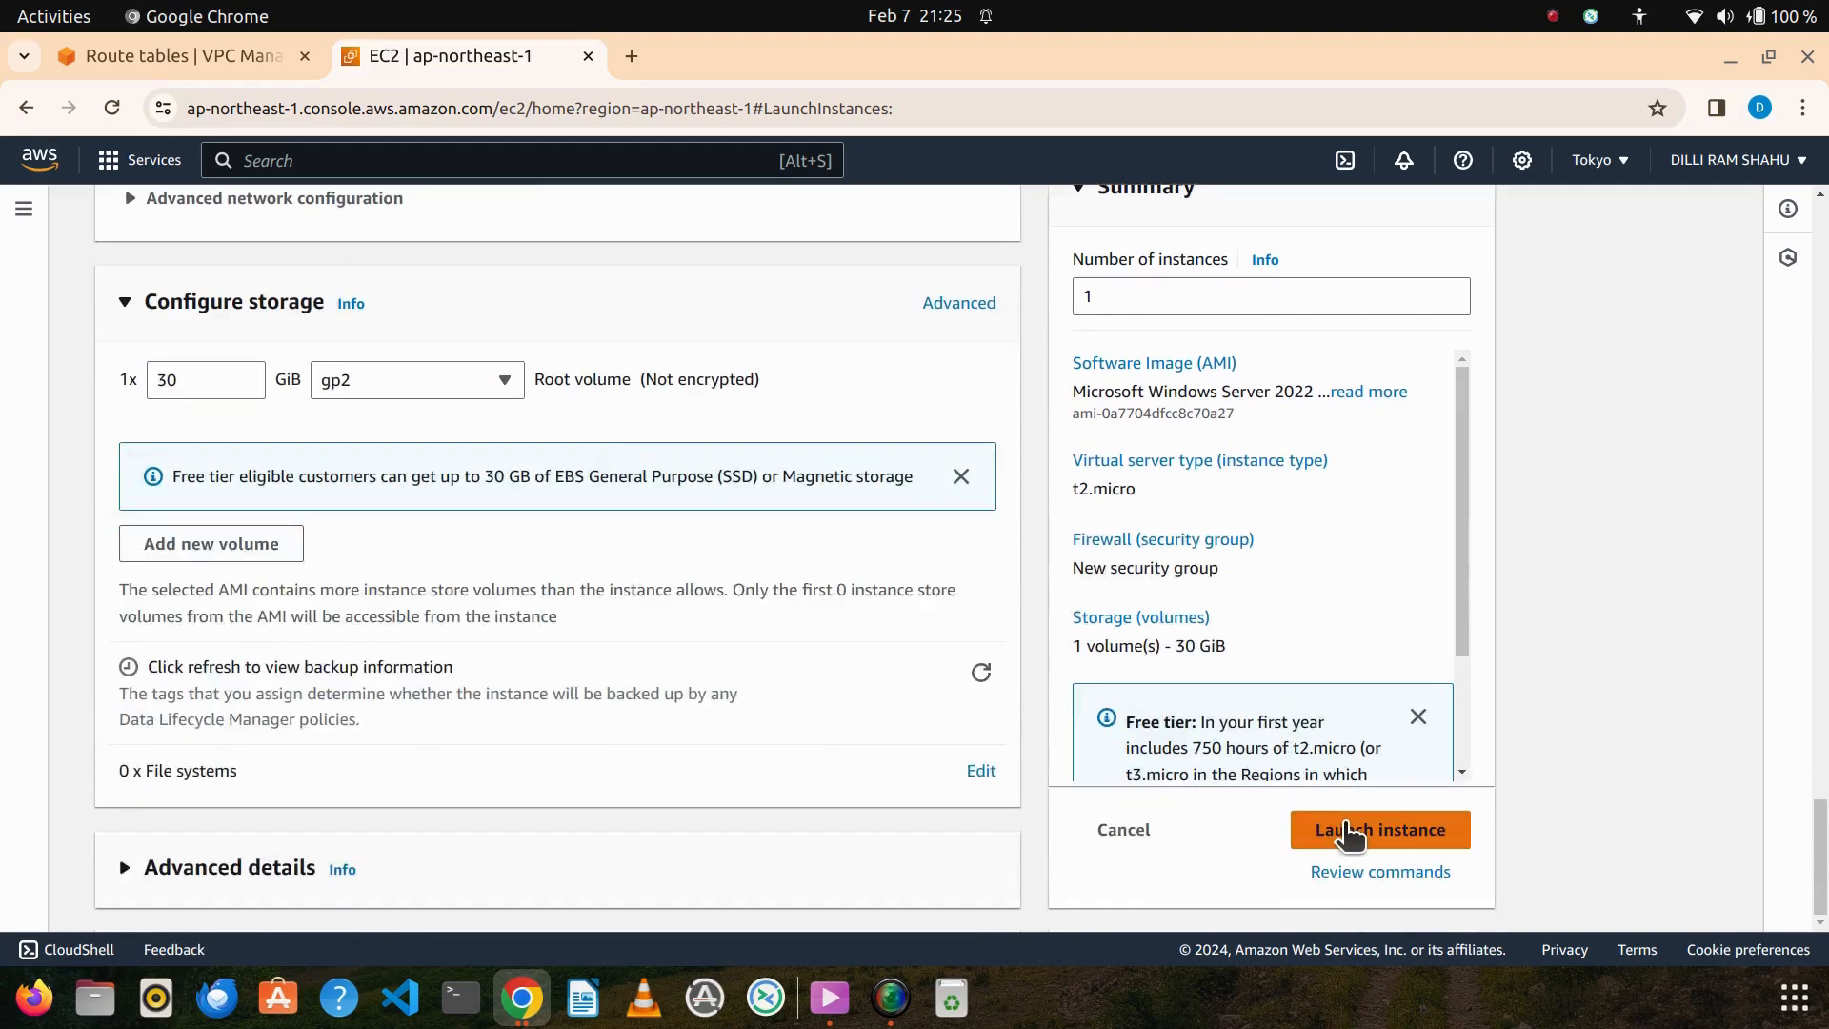
left_click(1350, 836)
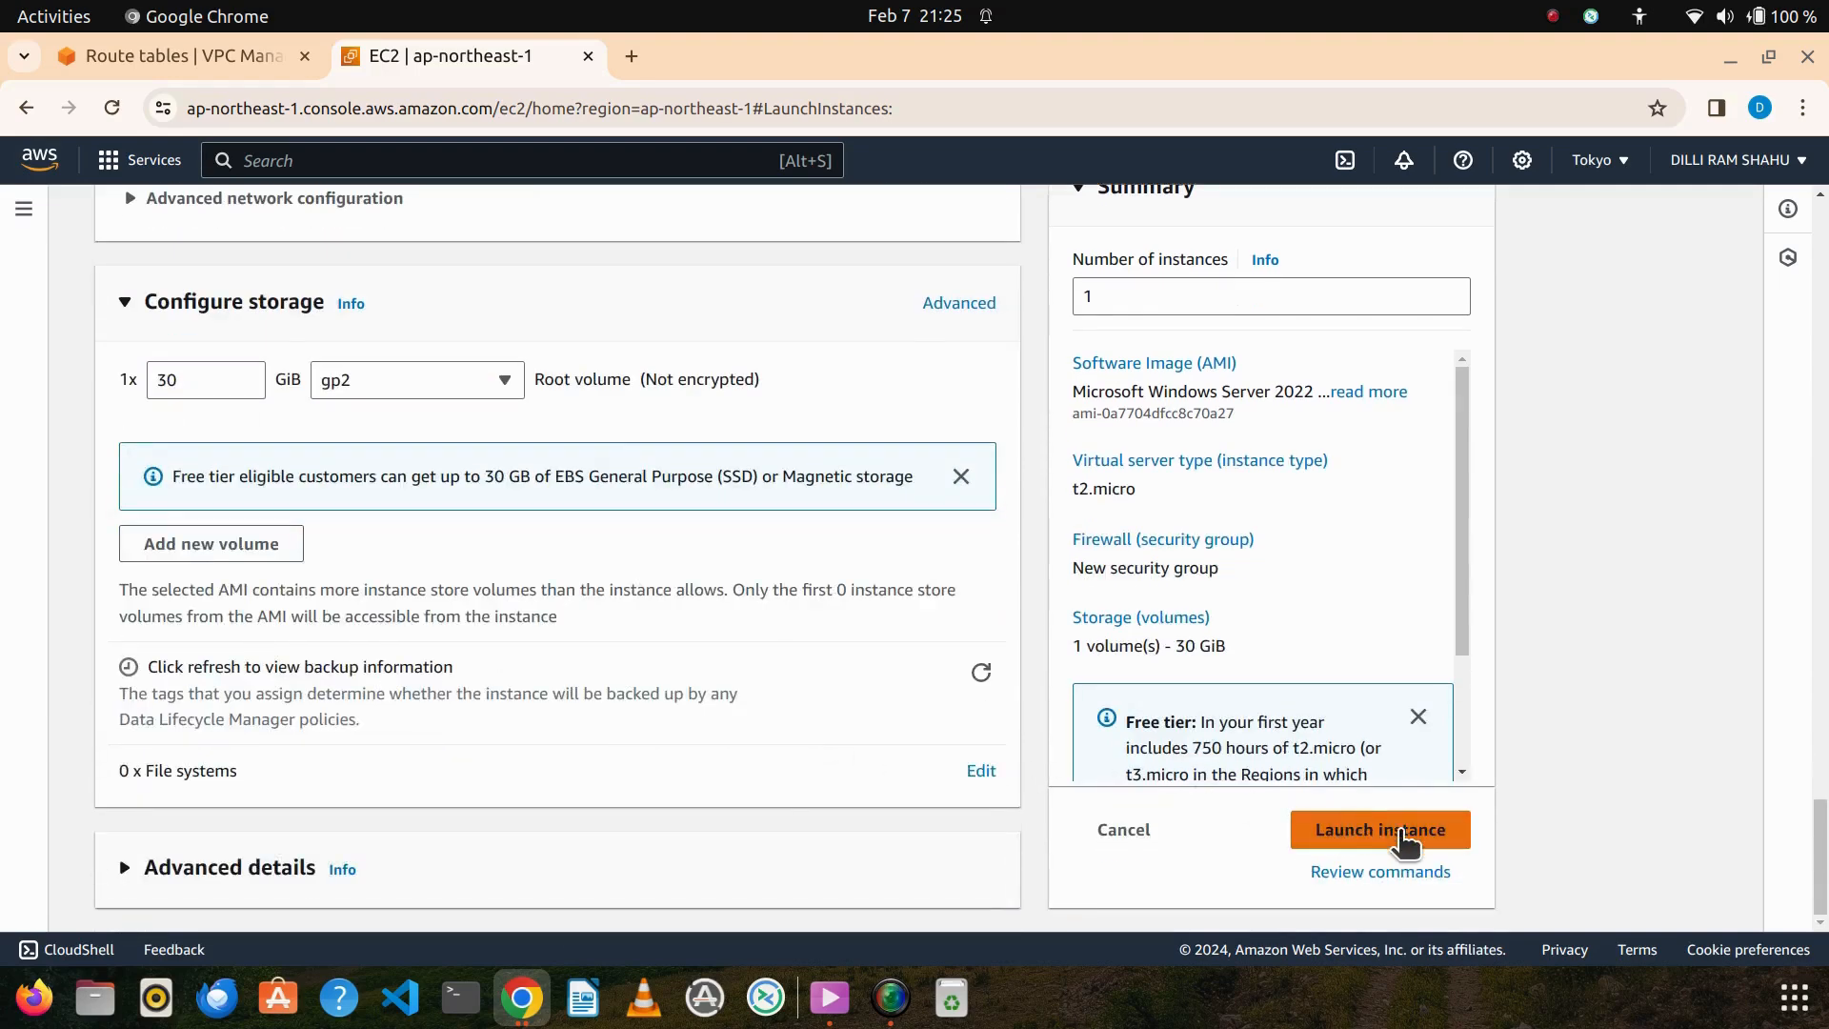
Dismiss the open-source-address warning and remove the unconfigured third security group rule (TCP, 0)
scroll(586, 752, "up", 4)
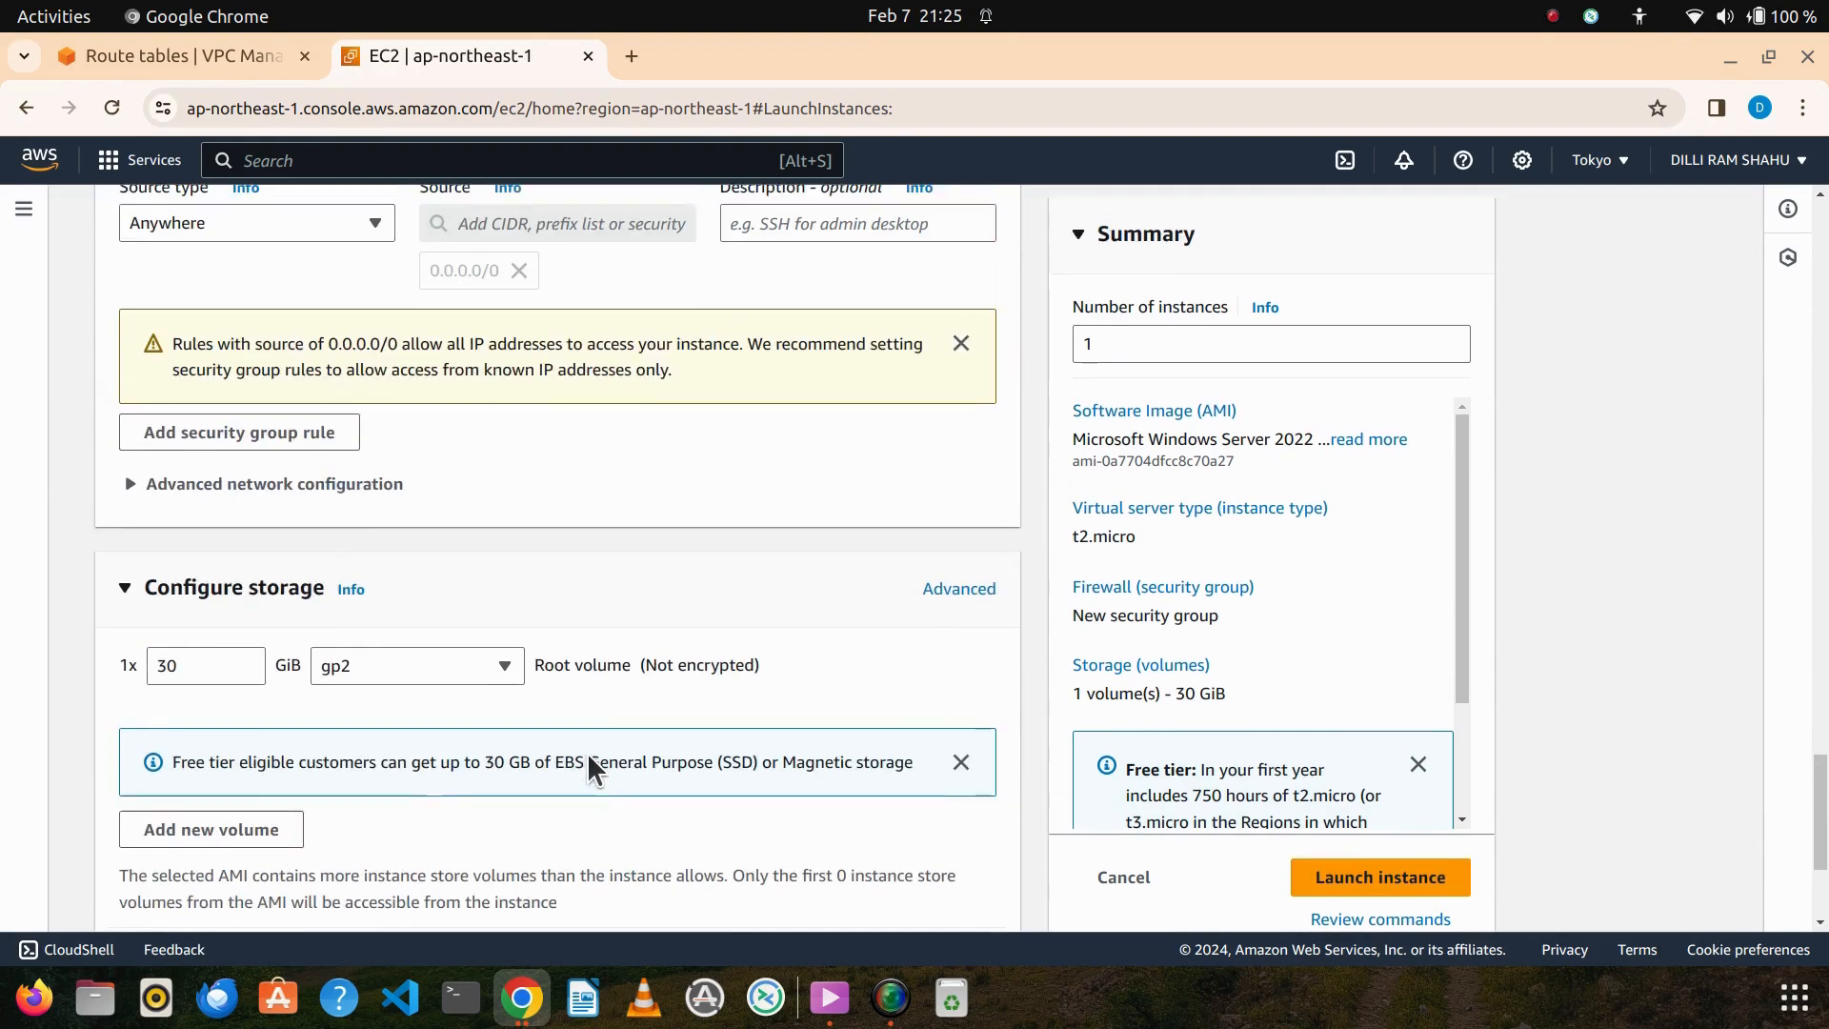
scroll(587, 753, "up", 1)
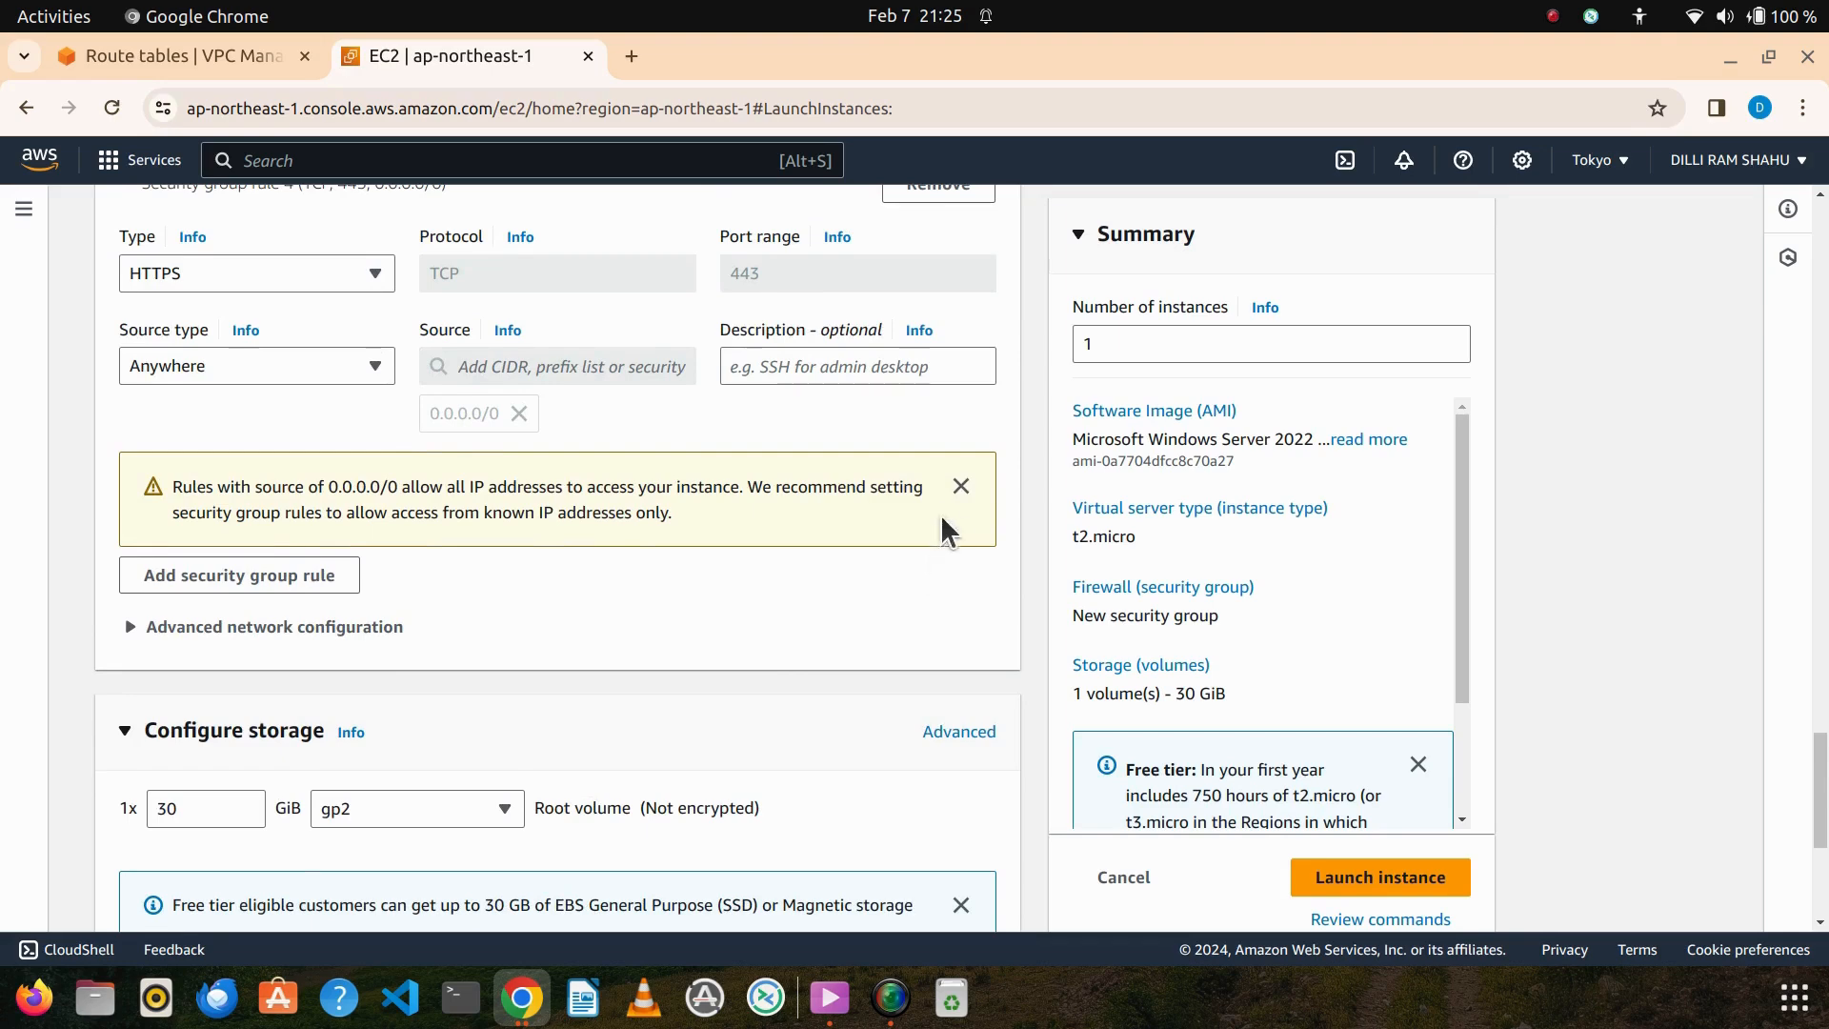
left_click(960, 488)
scroll(785, 535, "up", 4)
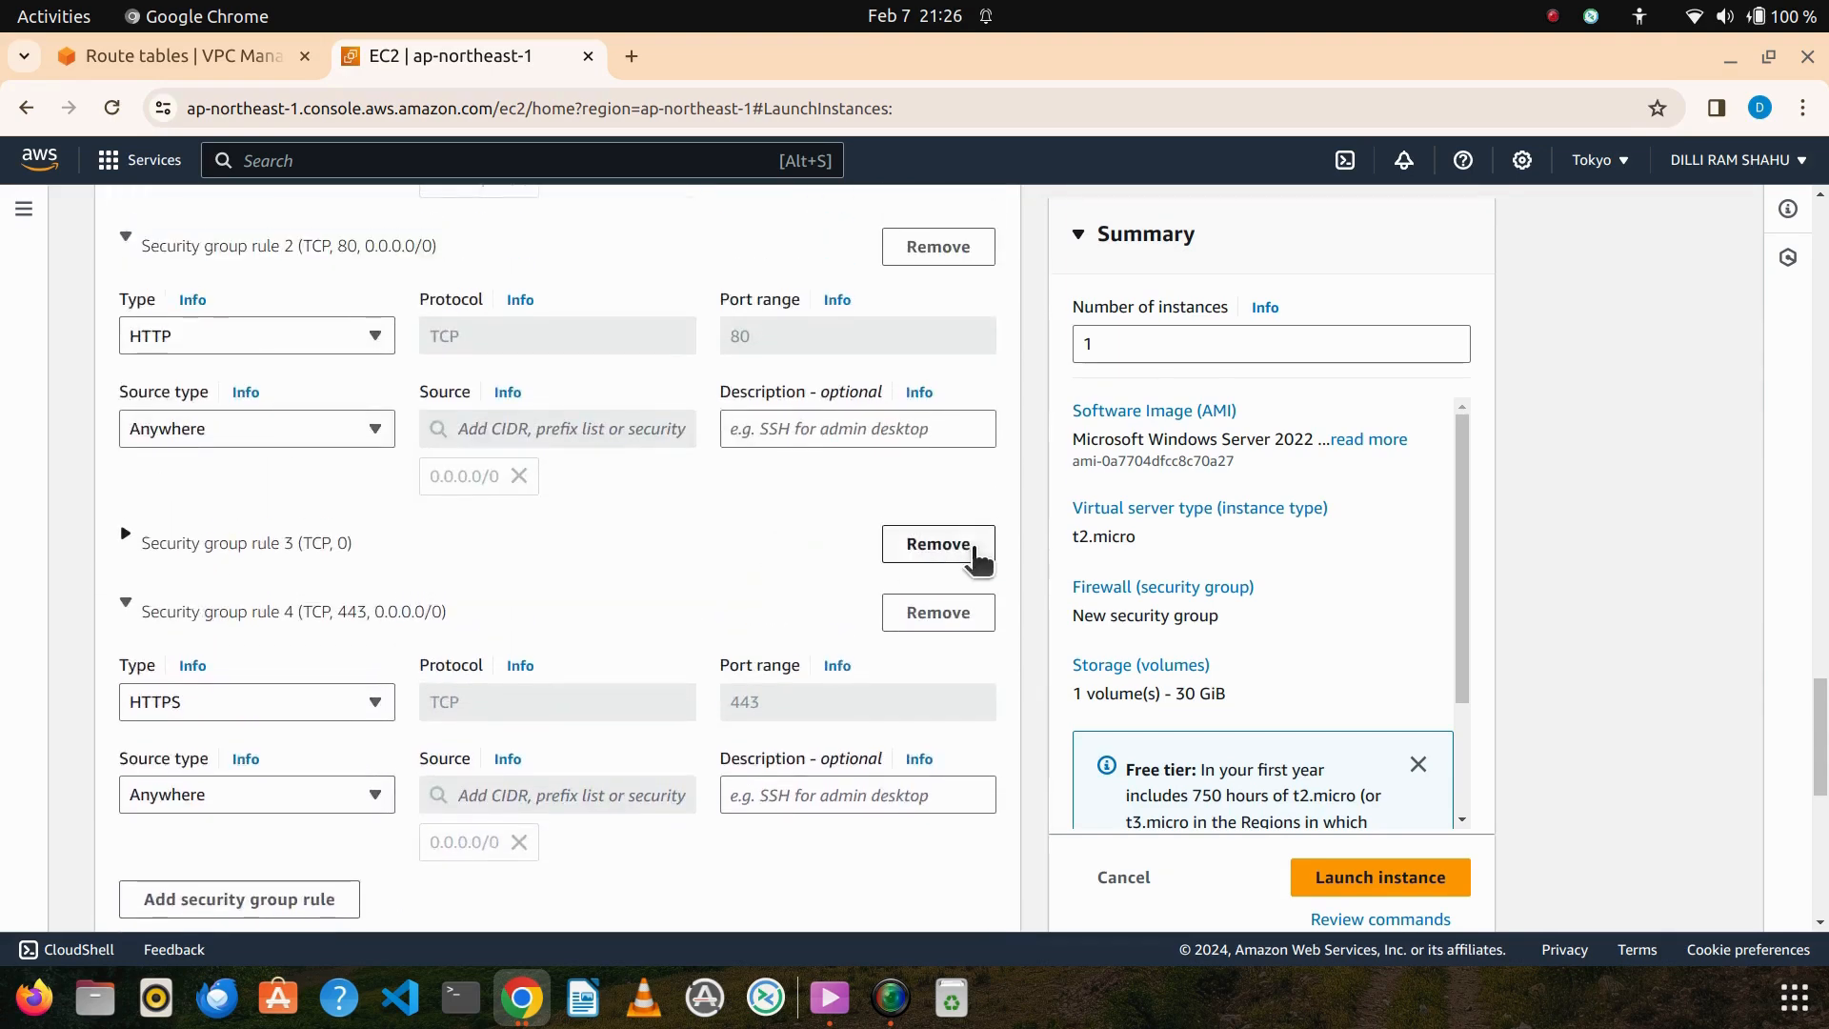
scroll(910, 559, "up", 3)
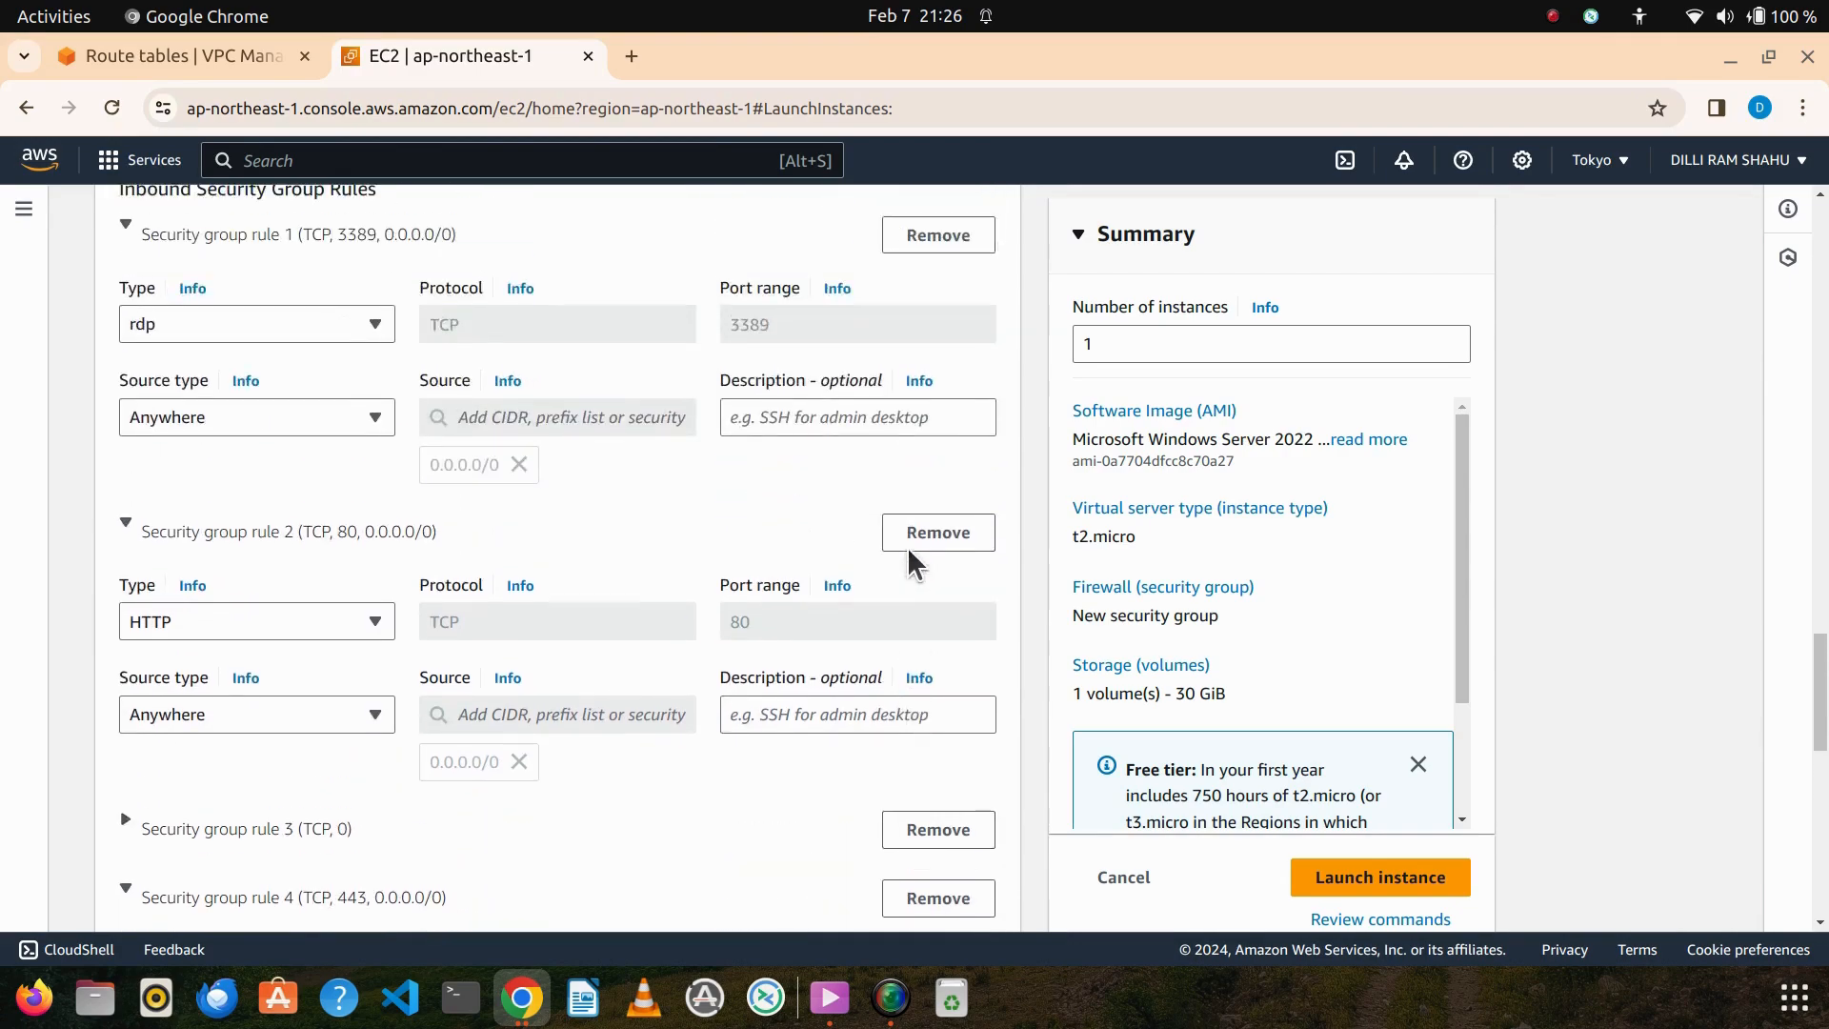
scroll(905, 550, "down", 1)
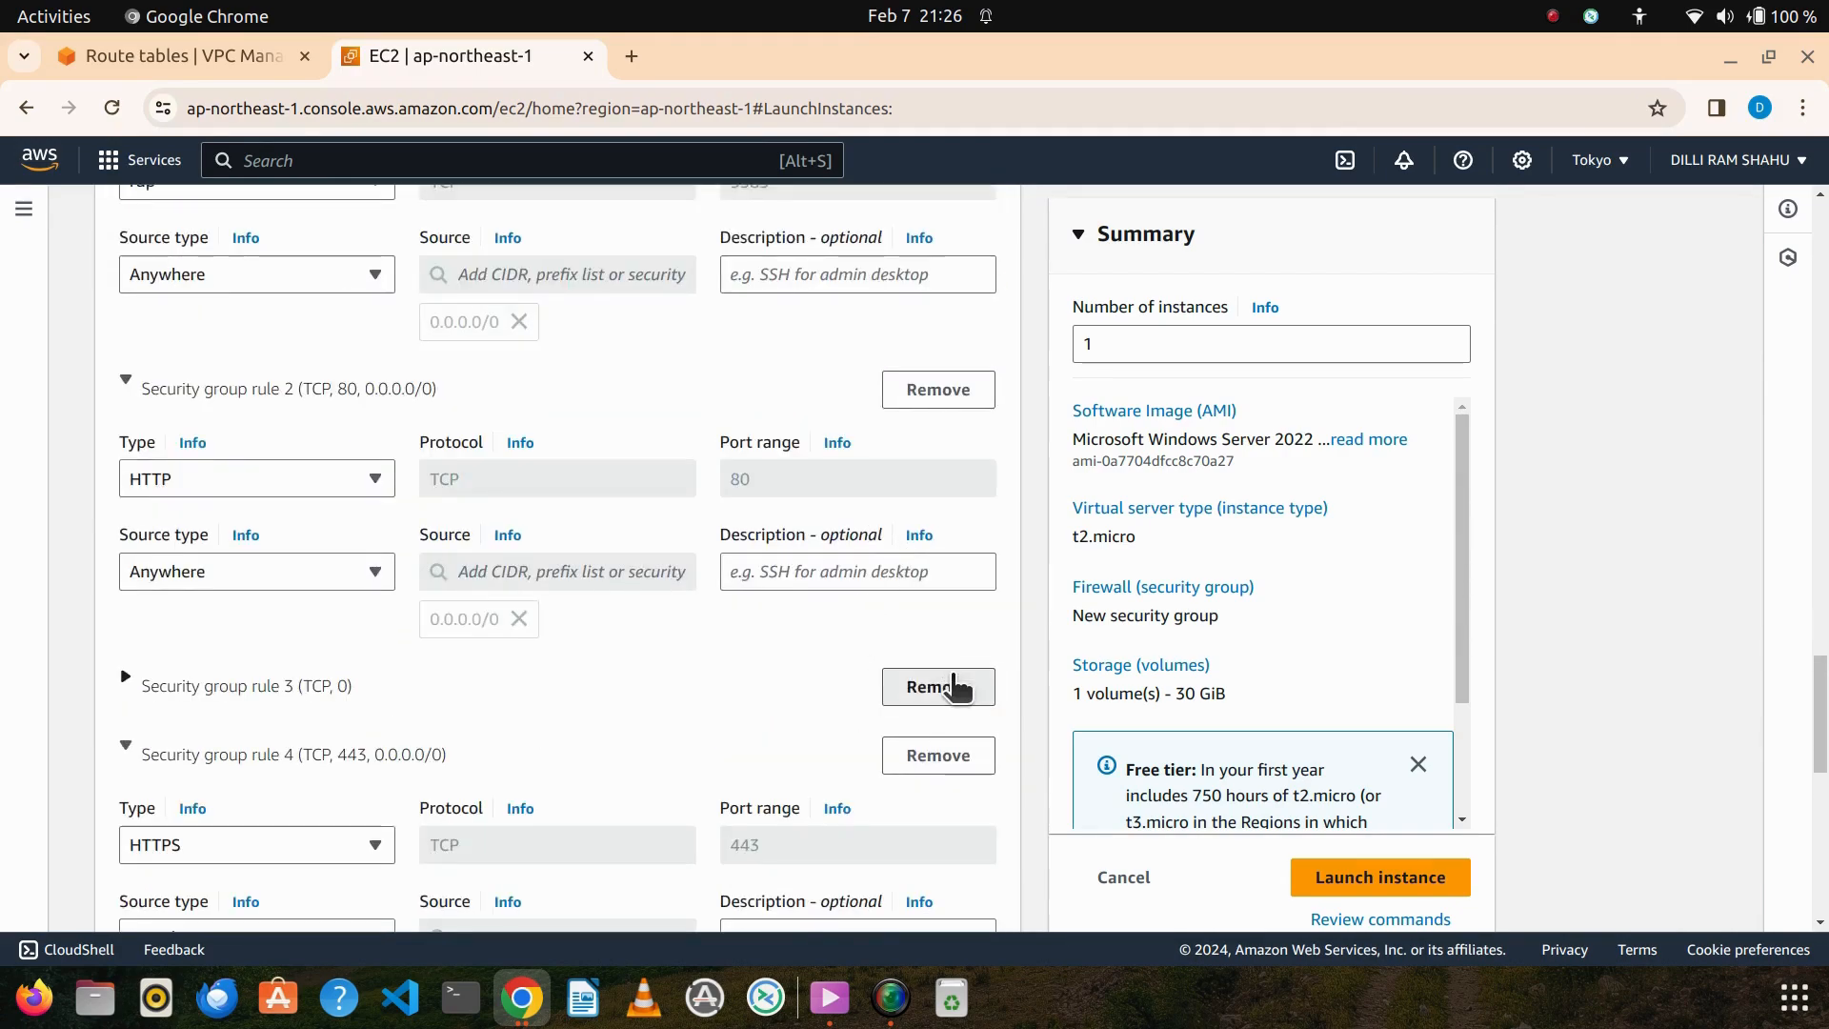
left_click(953, 683)
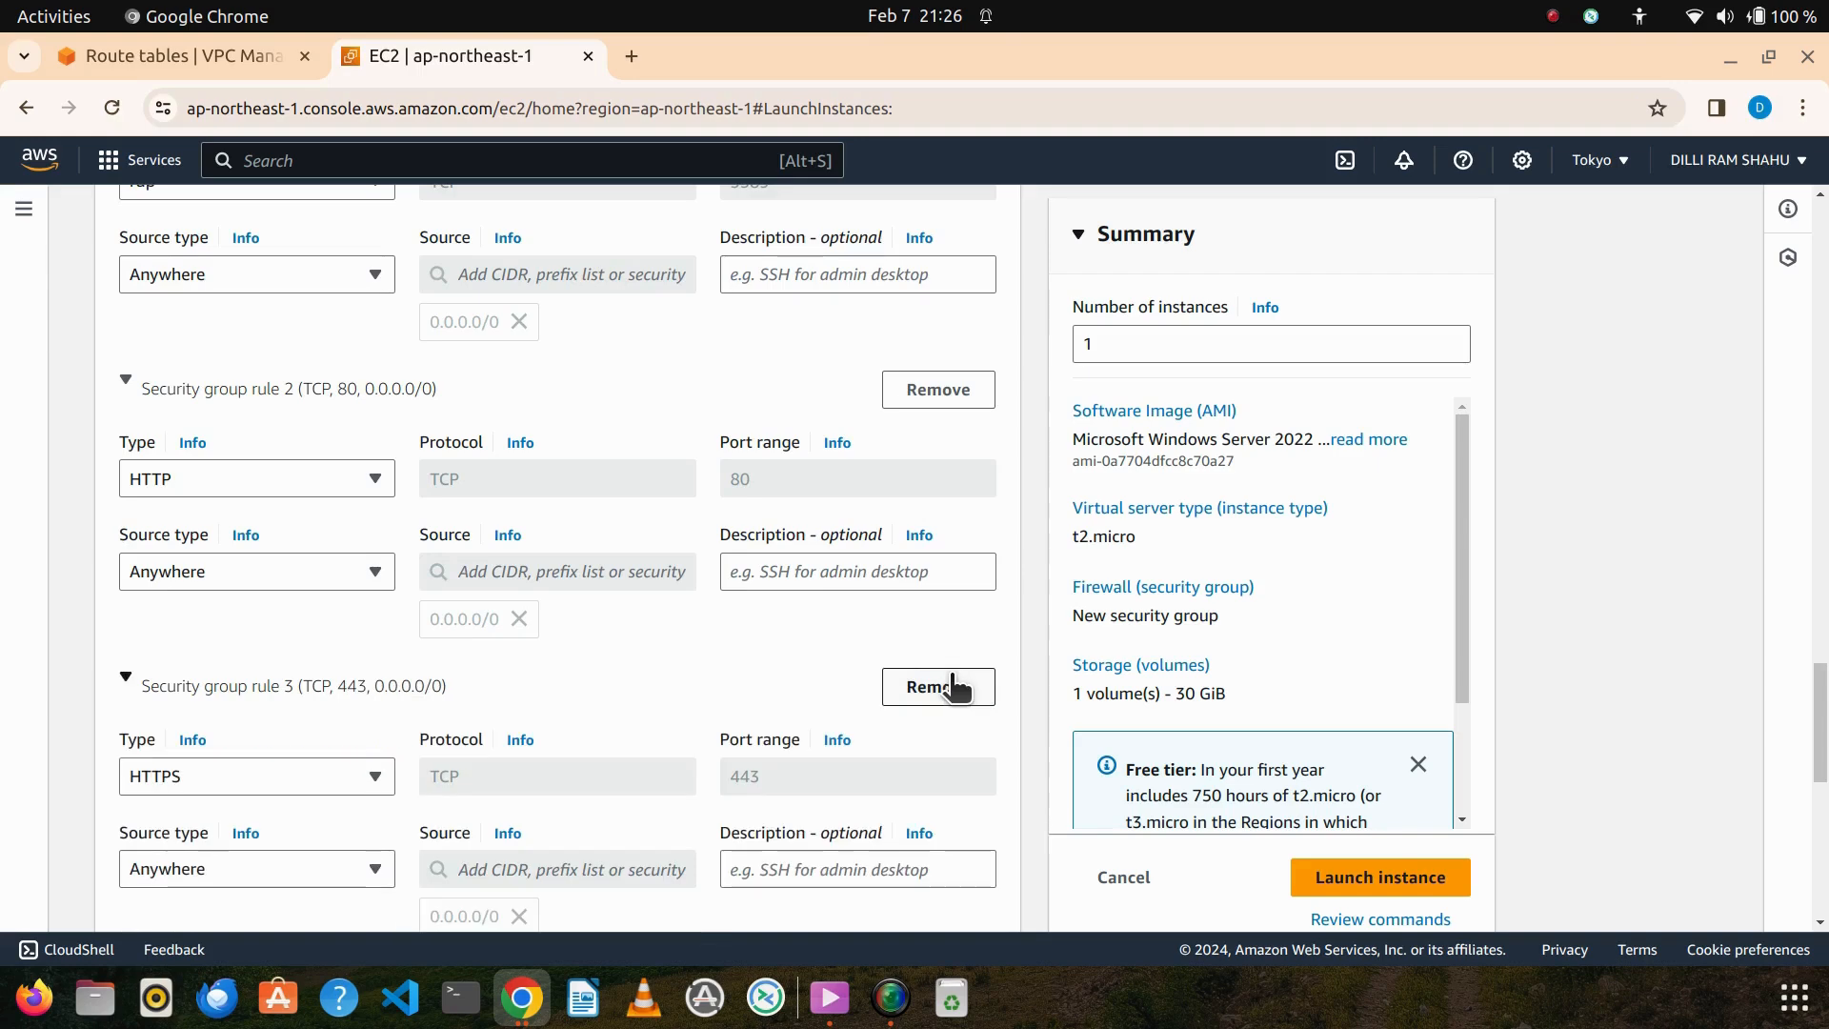
Launch the private webserver instance, and open and refresh the list of EC2 instances
left_click(1378, 878)
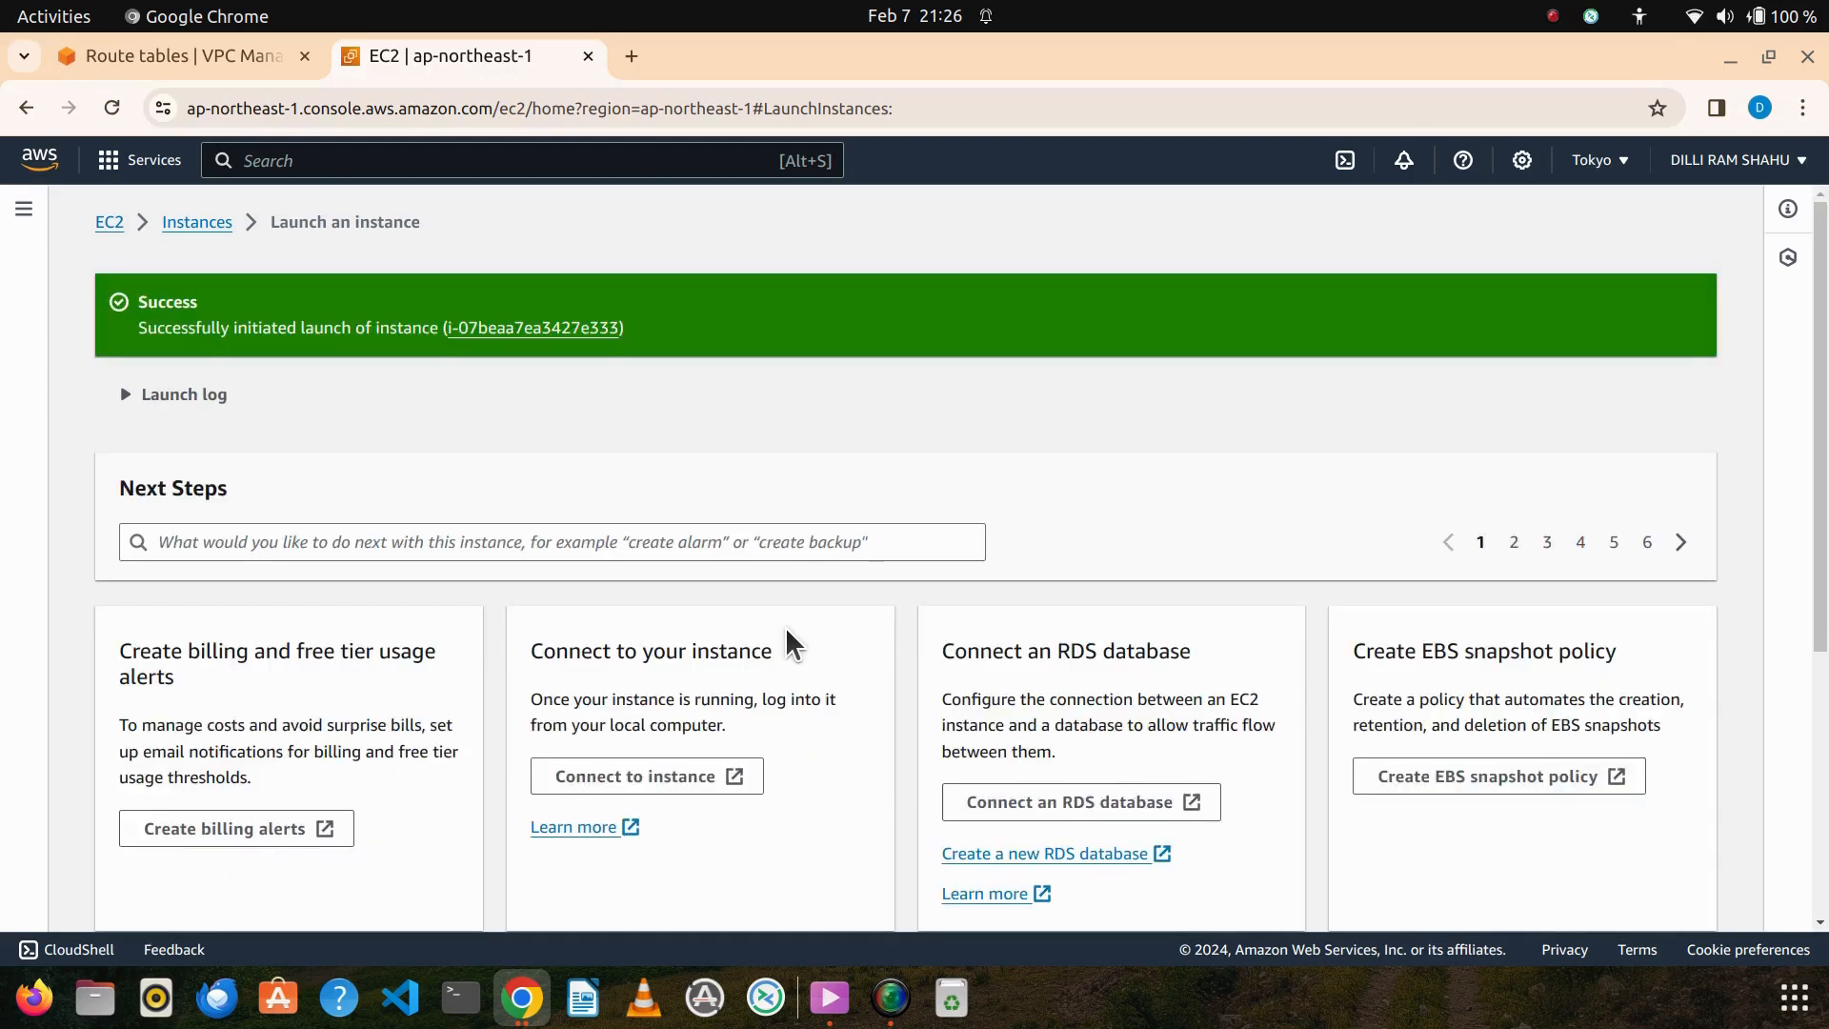
left_click(195, 223)
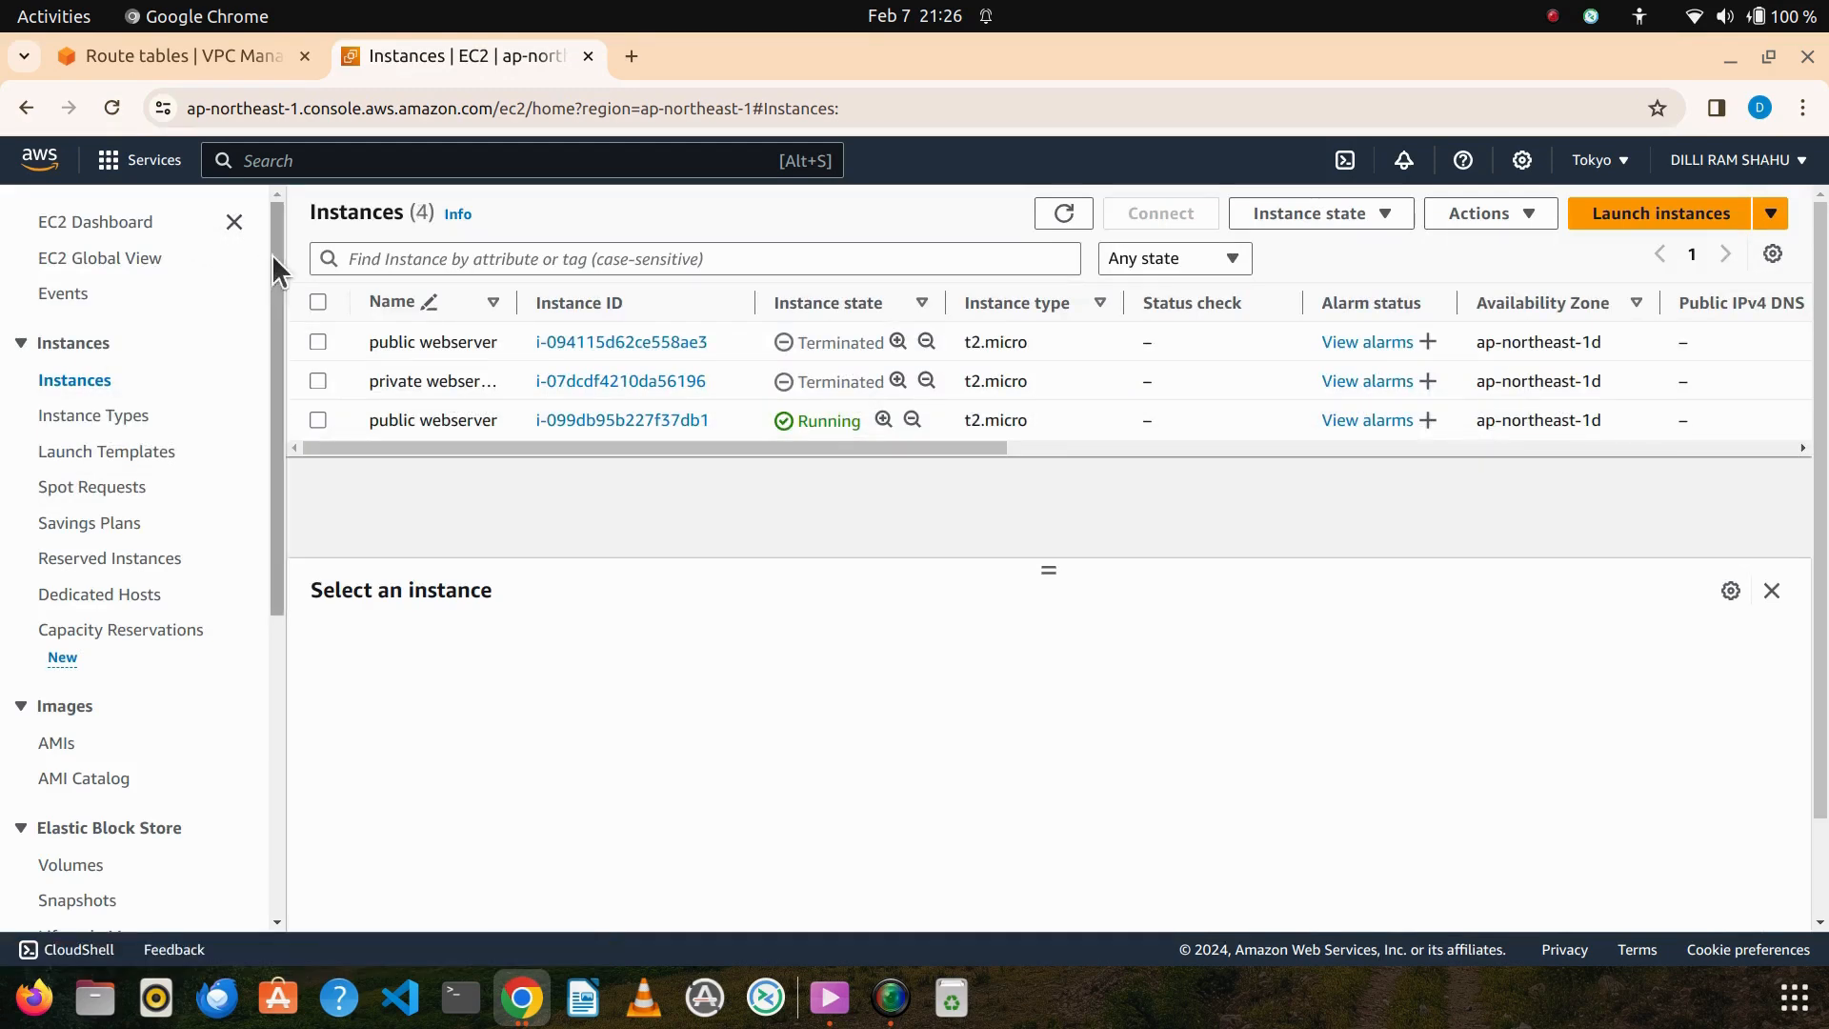
left_click(1063, 215)
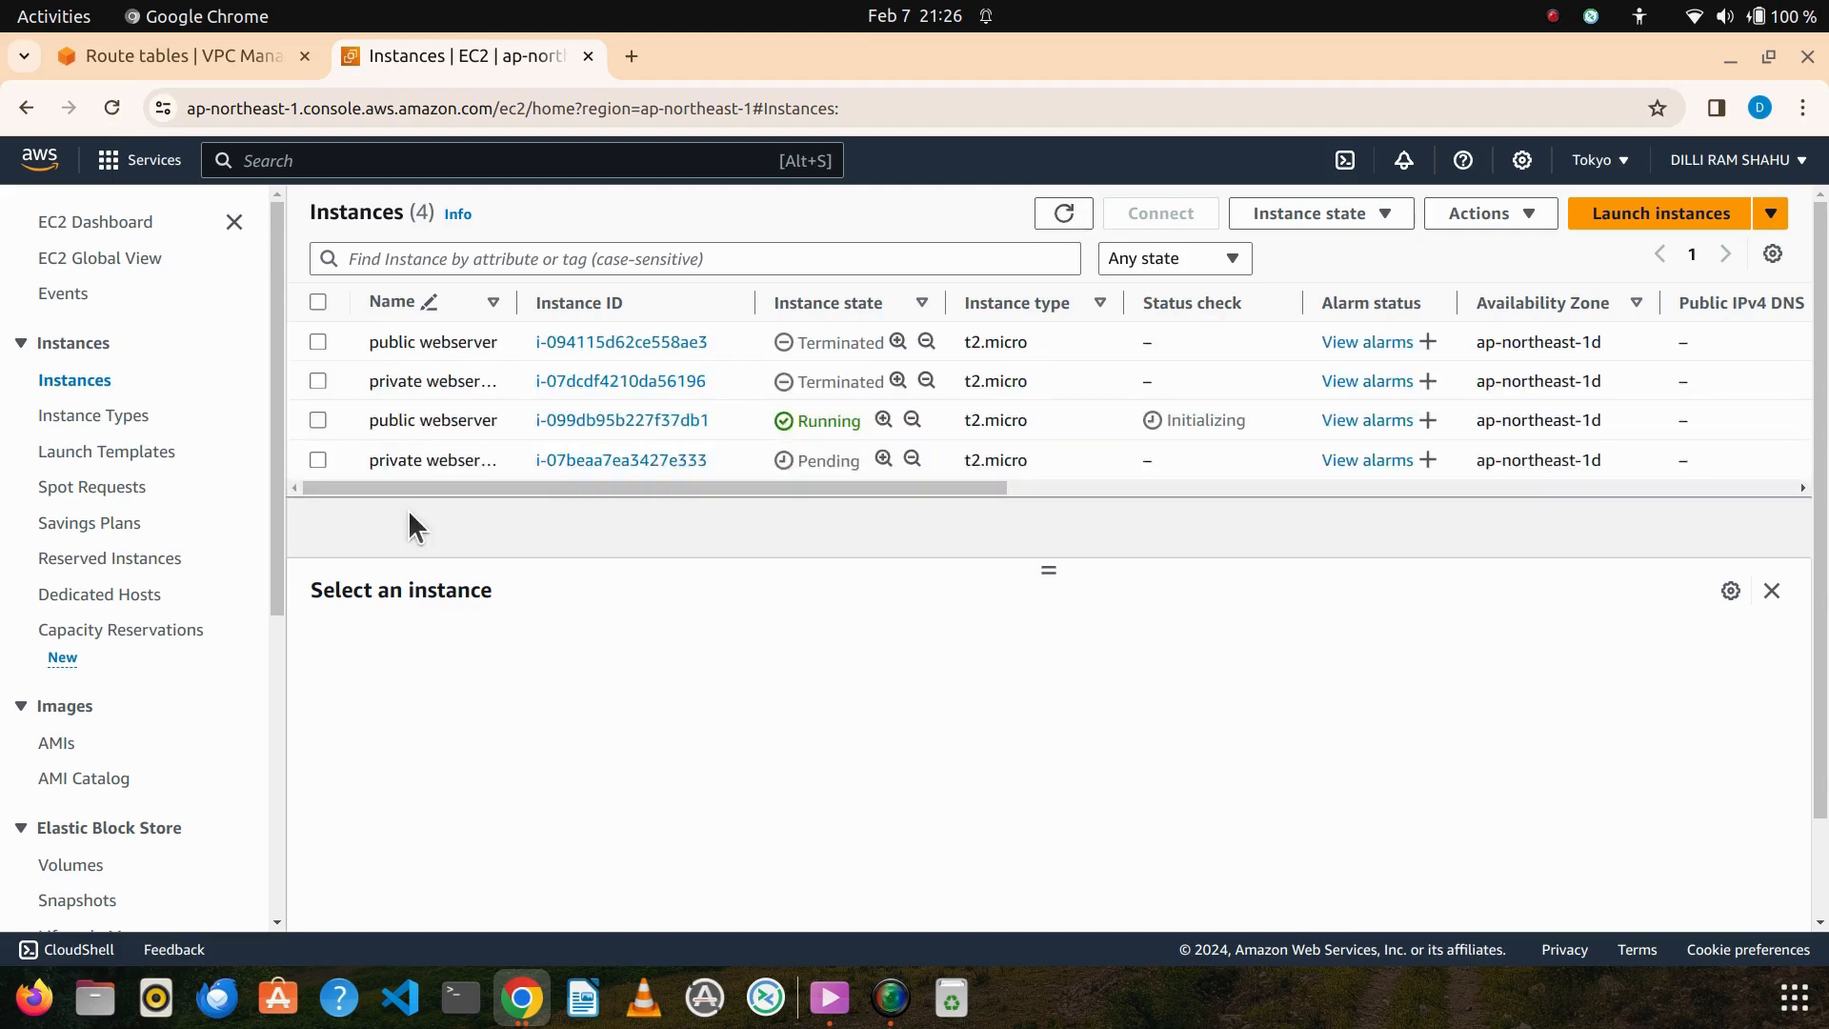
Examine the entries of the newly launched public webserver and private webserver in the instance list
left_click_drag(368, 420, 468, 457)
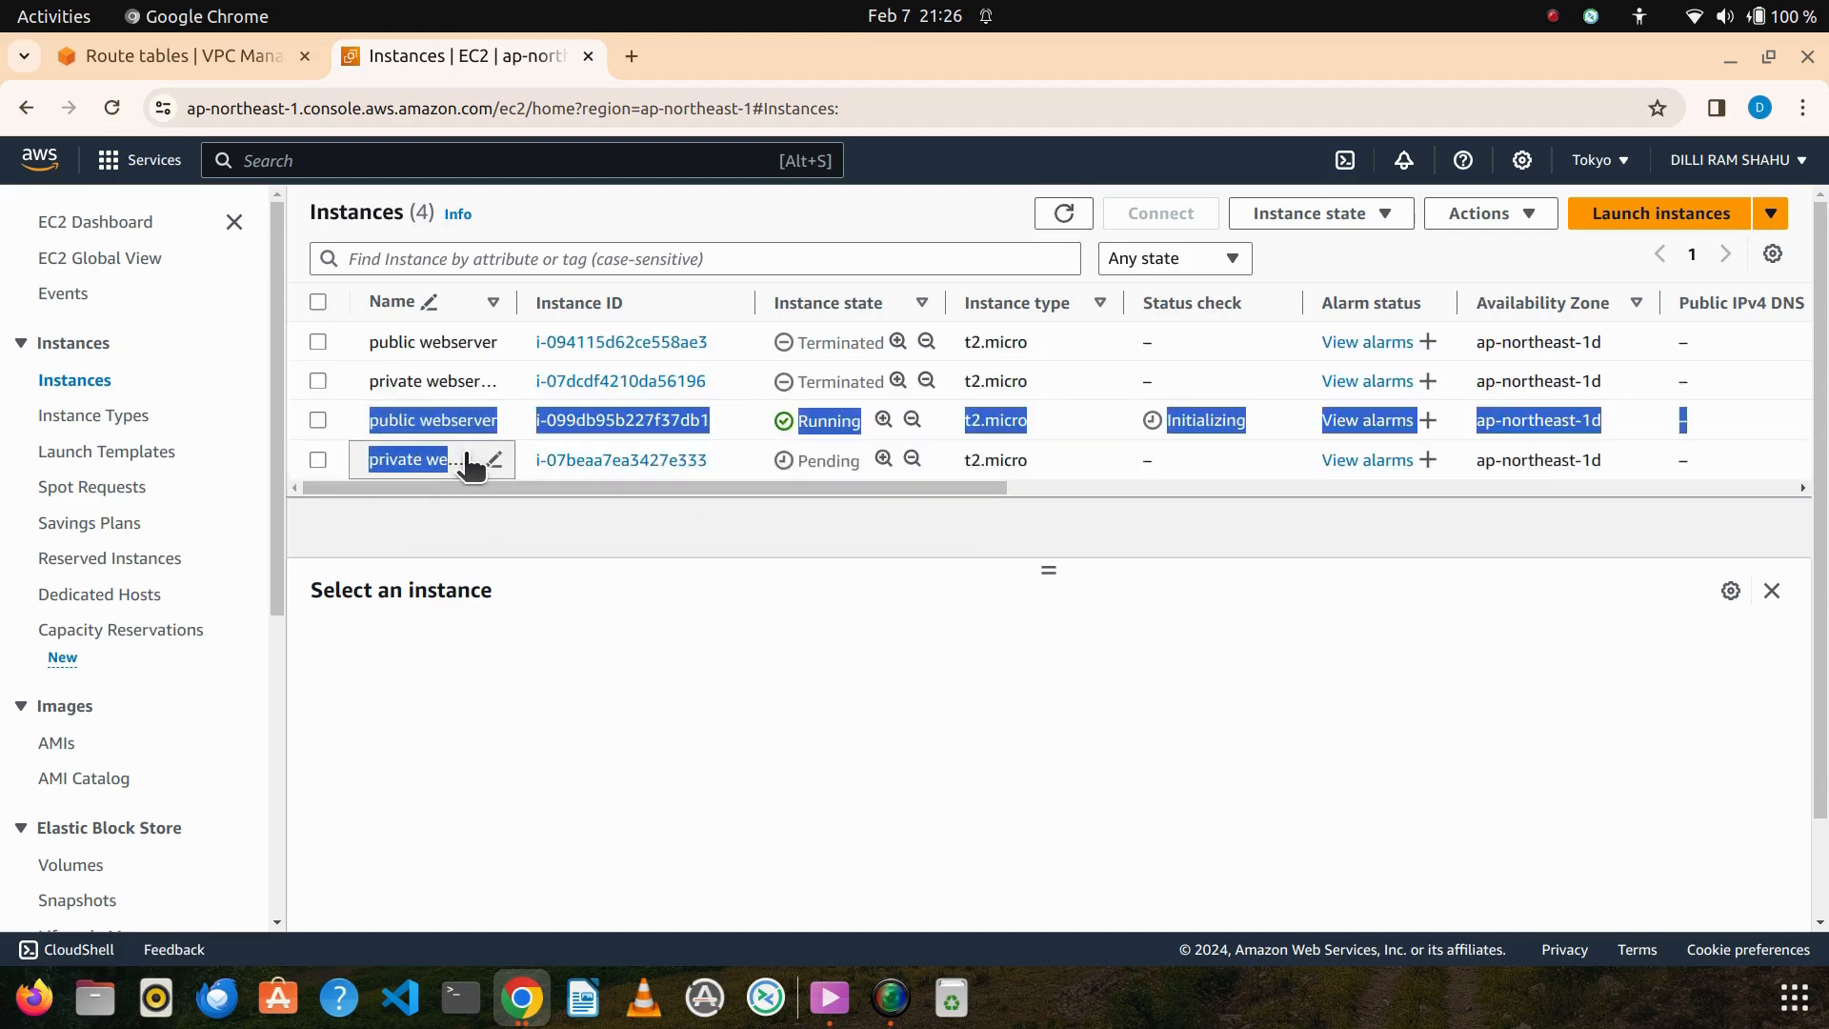
left_click(789, 638)
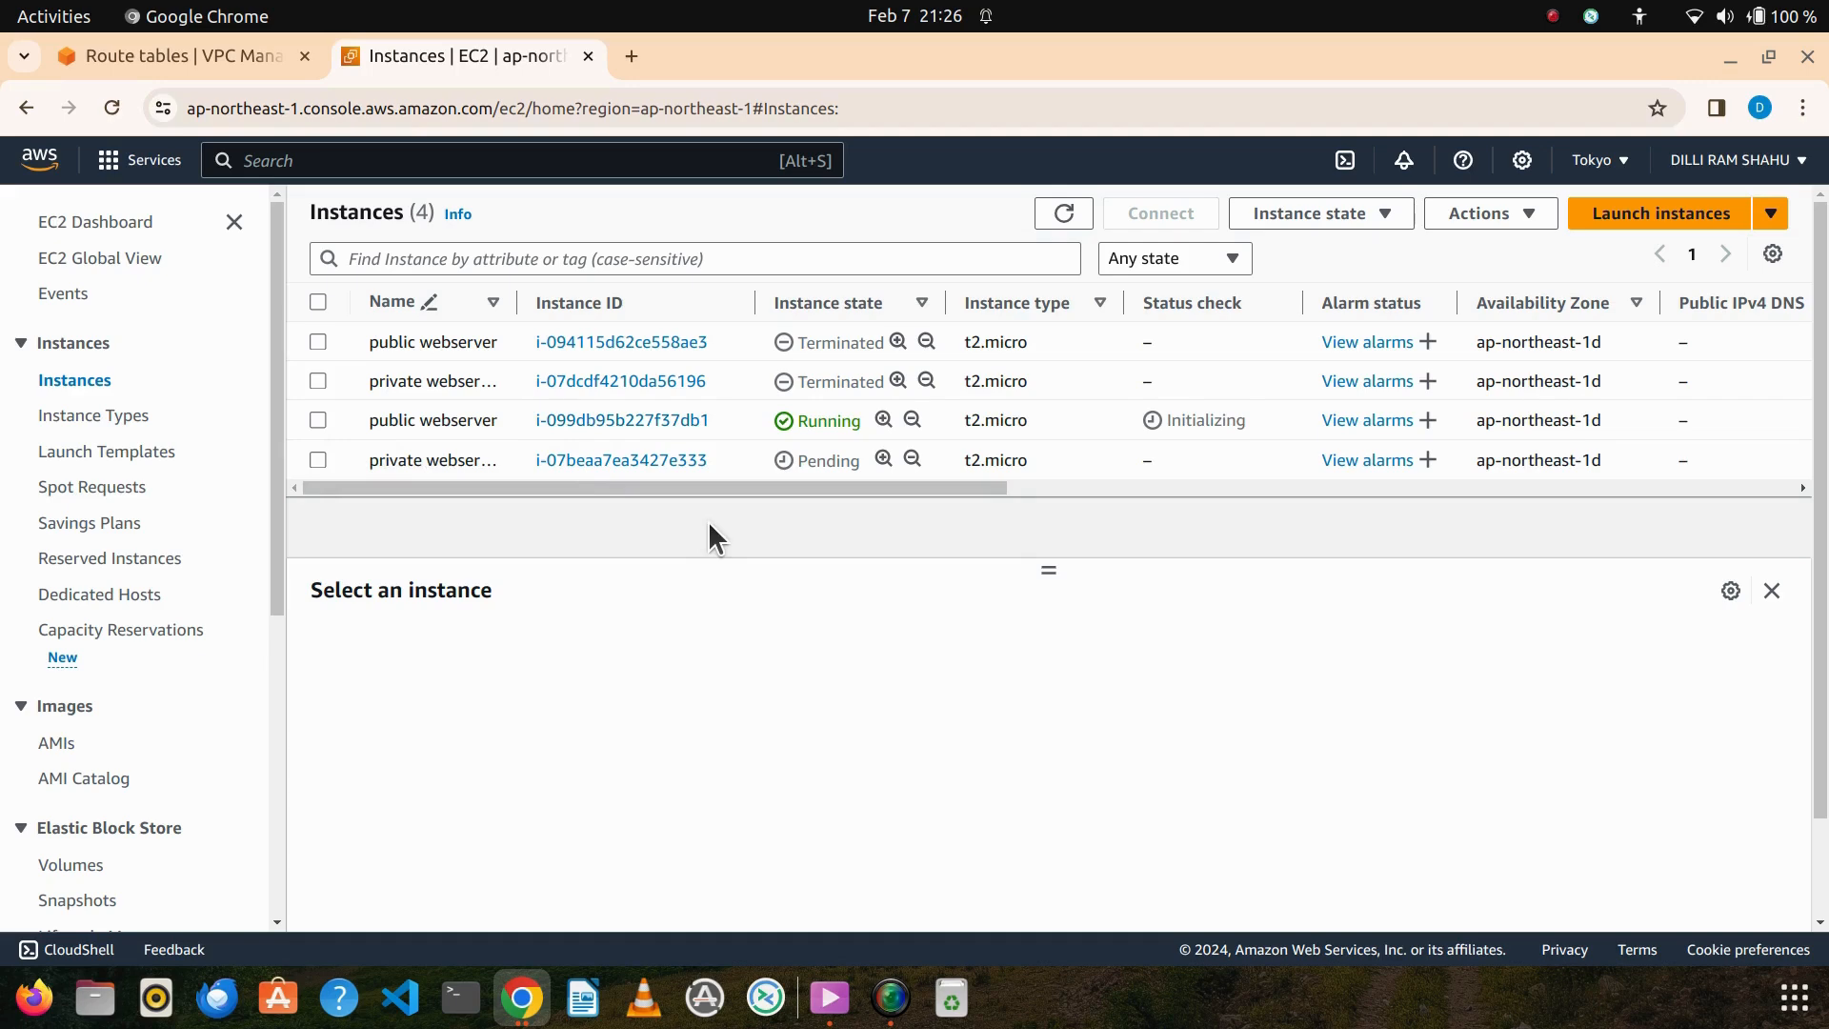
left_click_drag(368, 420, 486, 467)
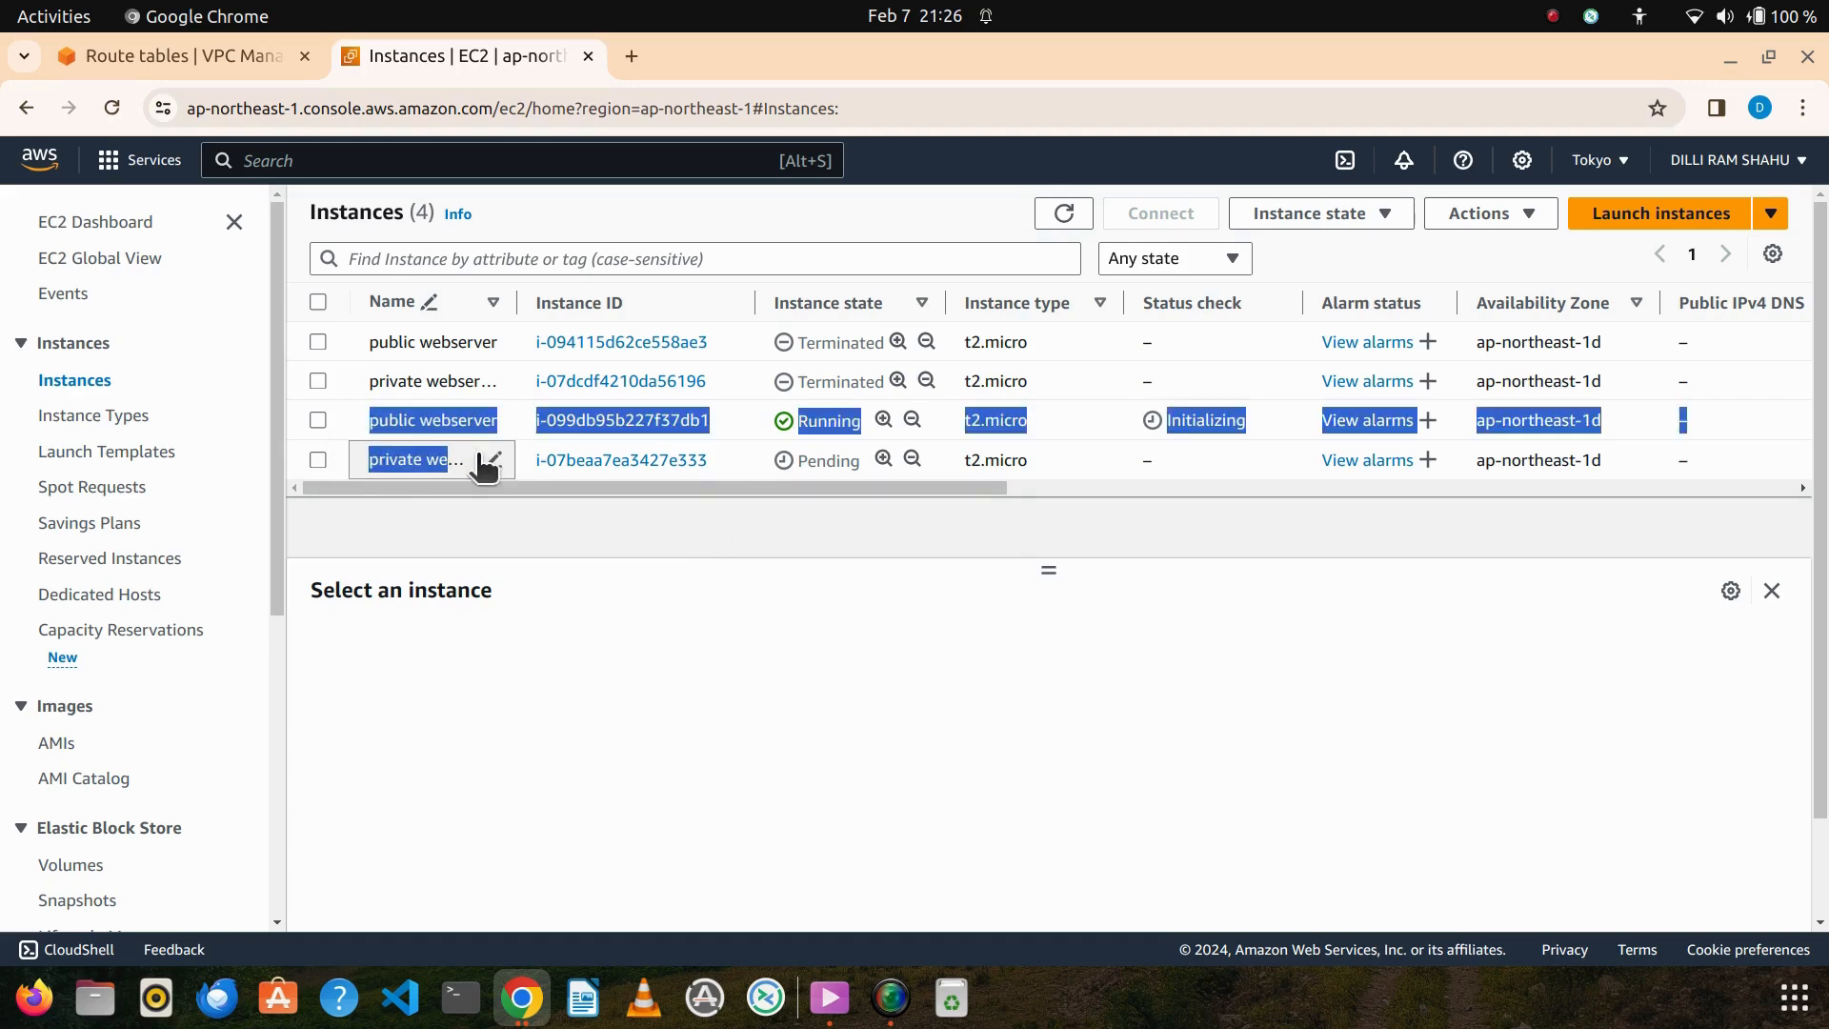
left_click(609, 570)
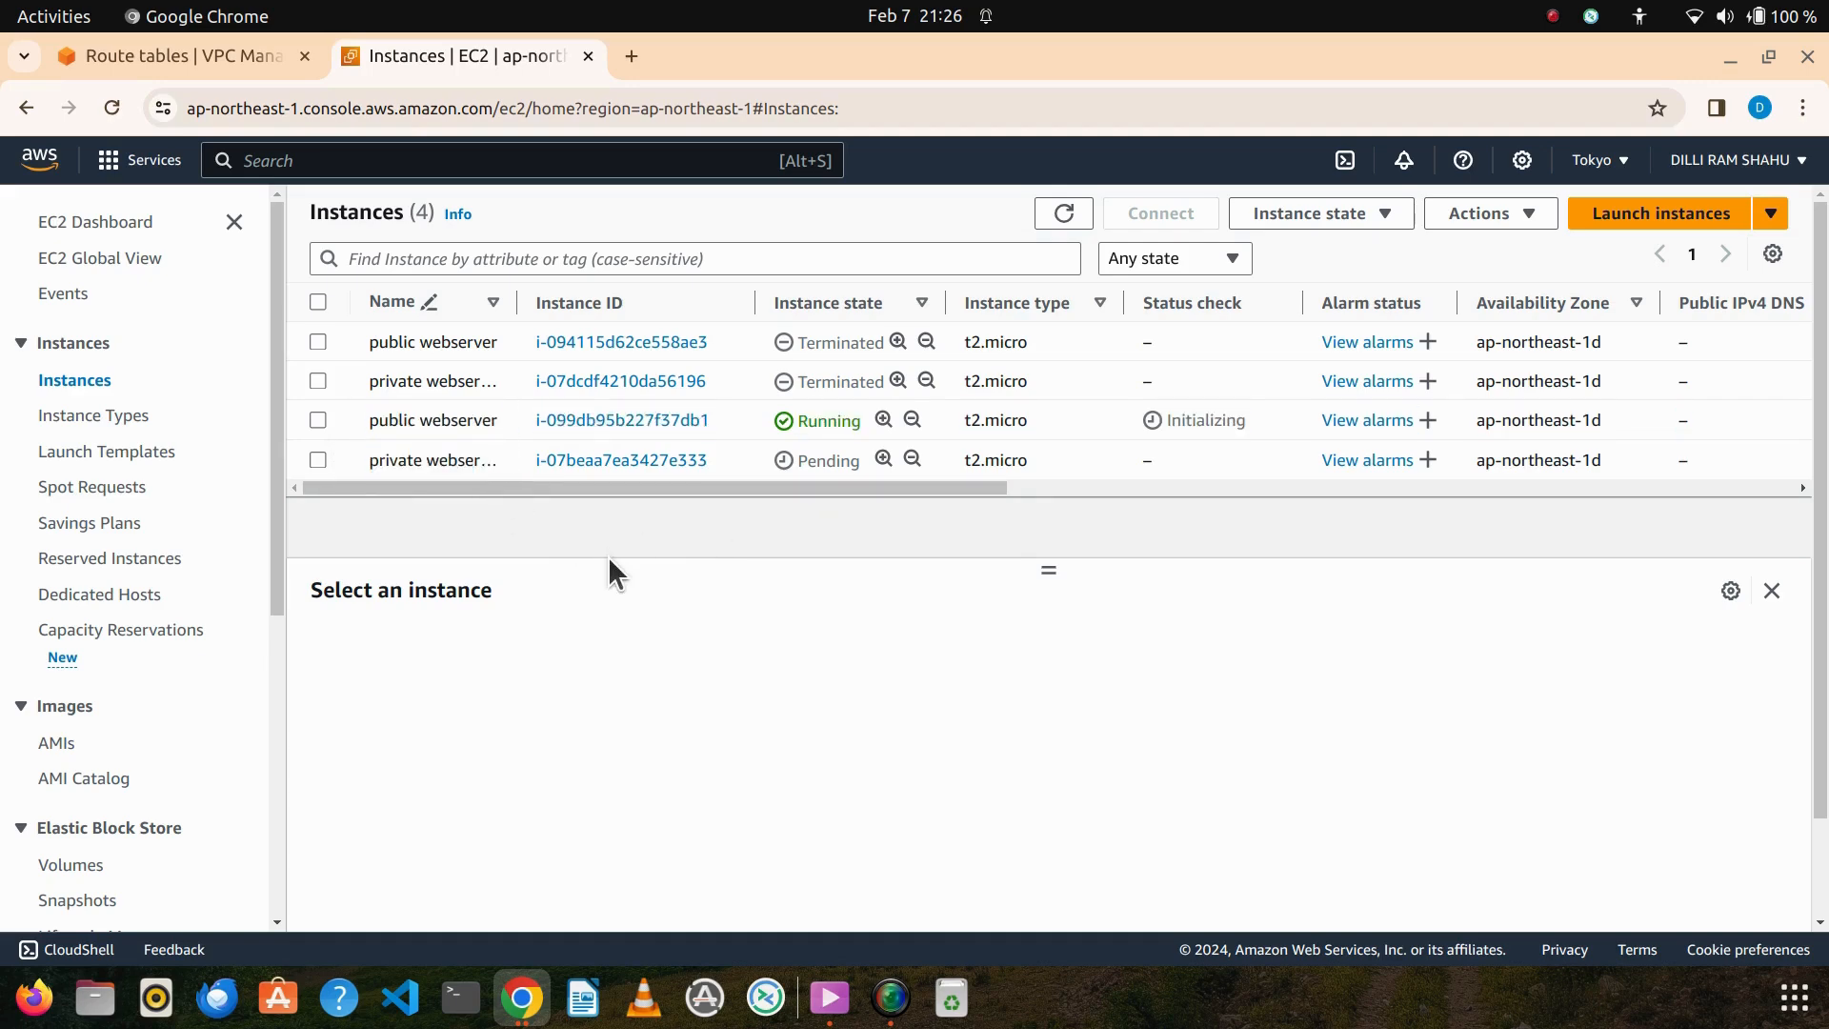
left_click(1553, 17)
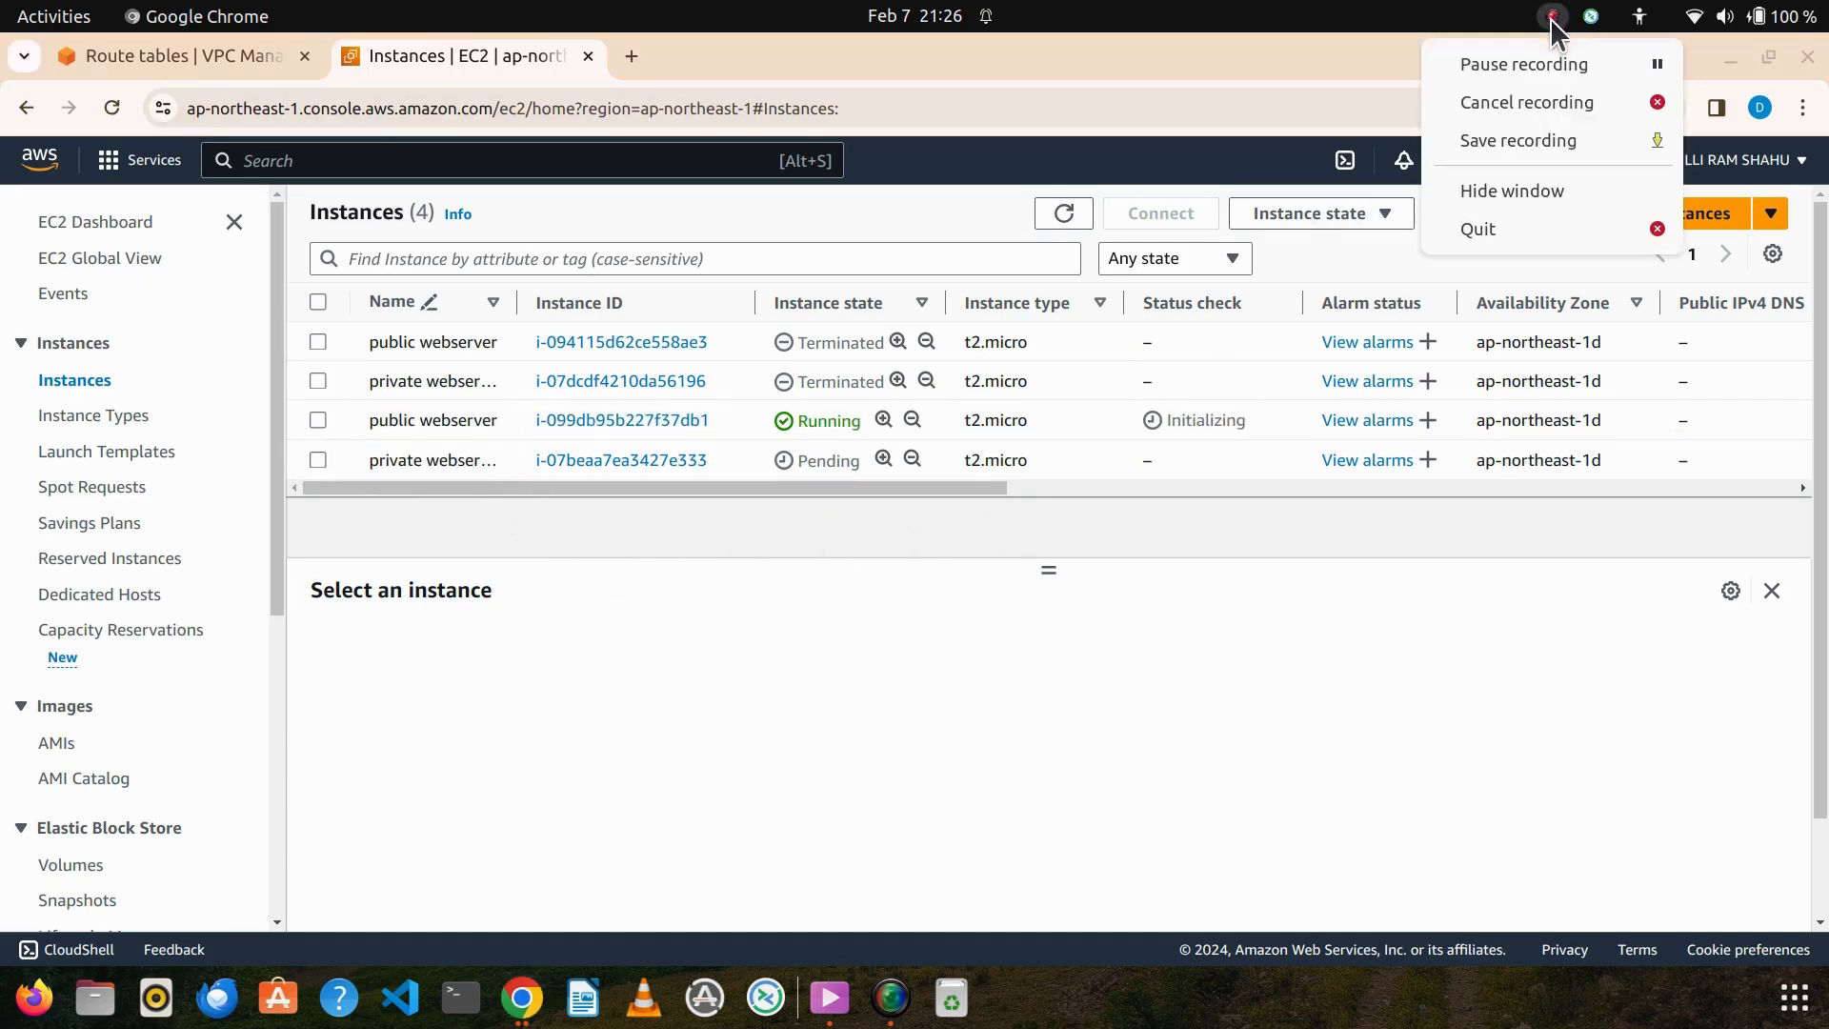
left_click(1525, 63)
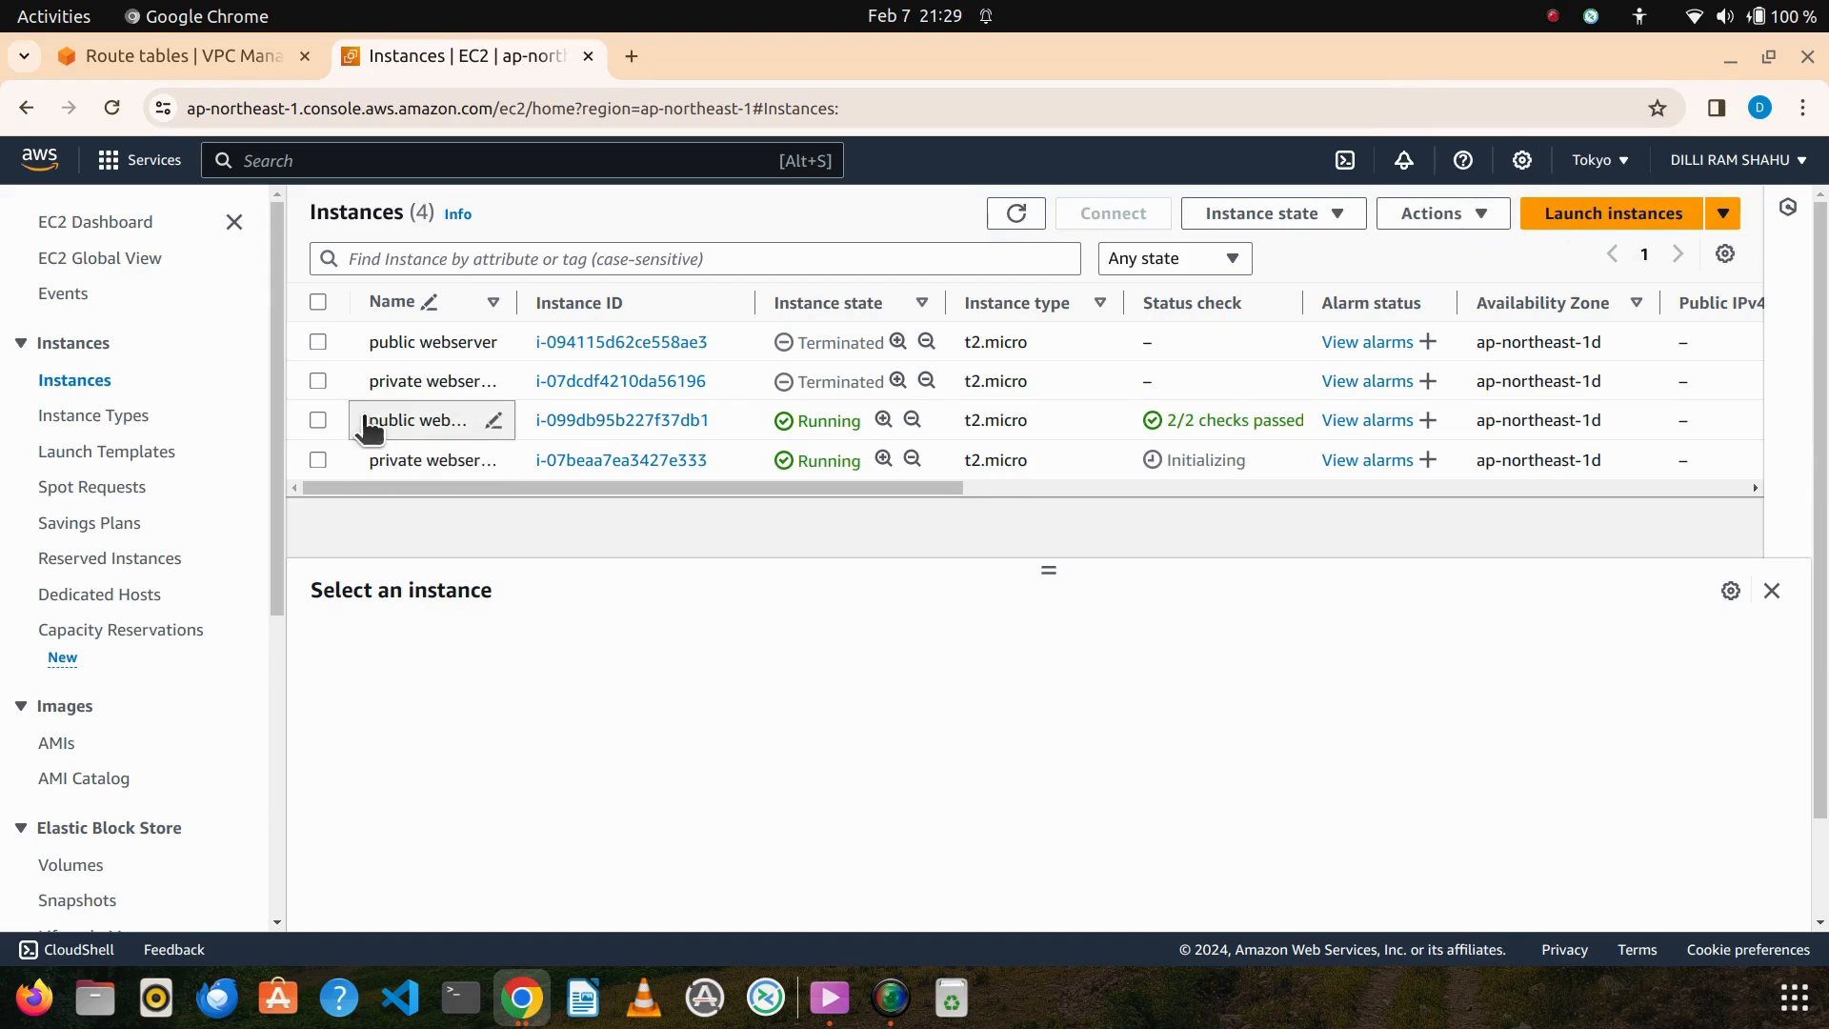
Check the instance state and status checks of the new public and private webservers
left_click_drag(367, 420, 1313, 458)
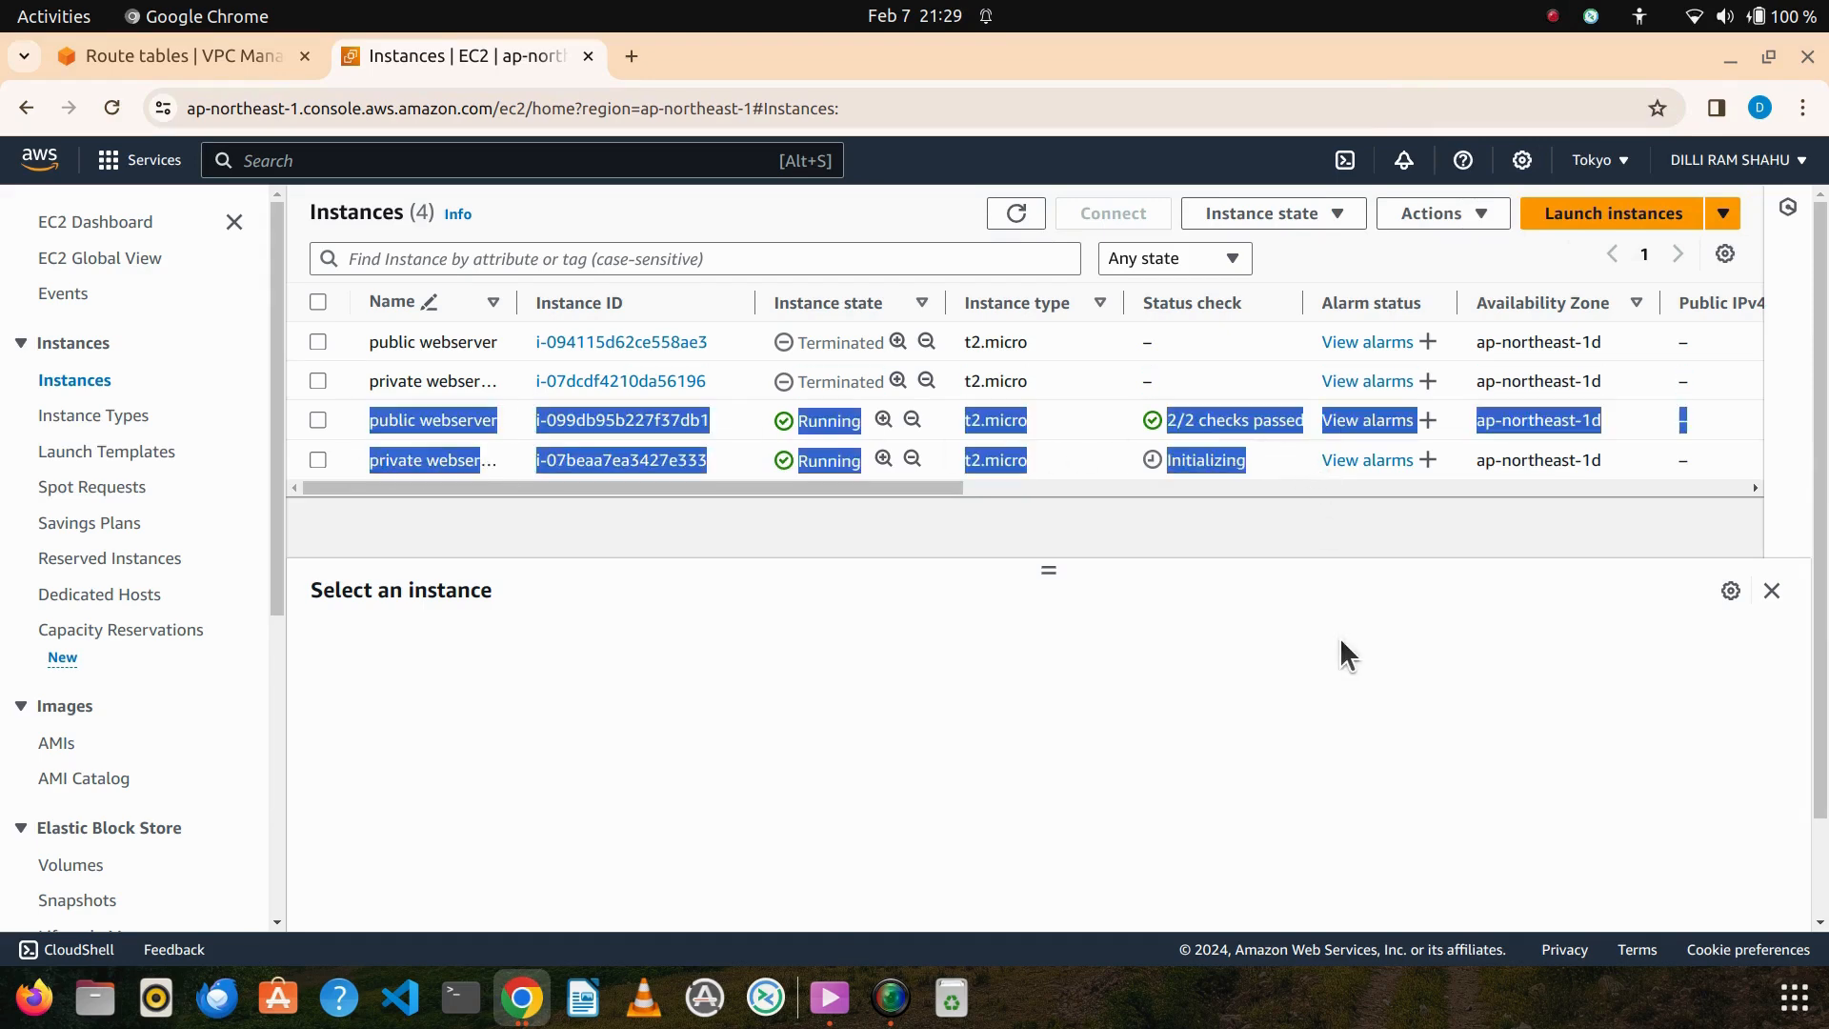
left_click(1339, 636)
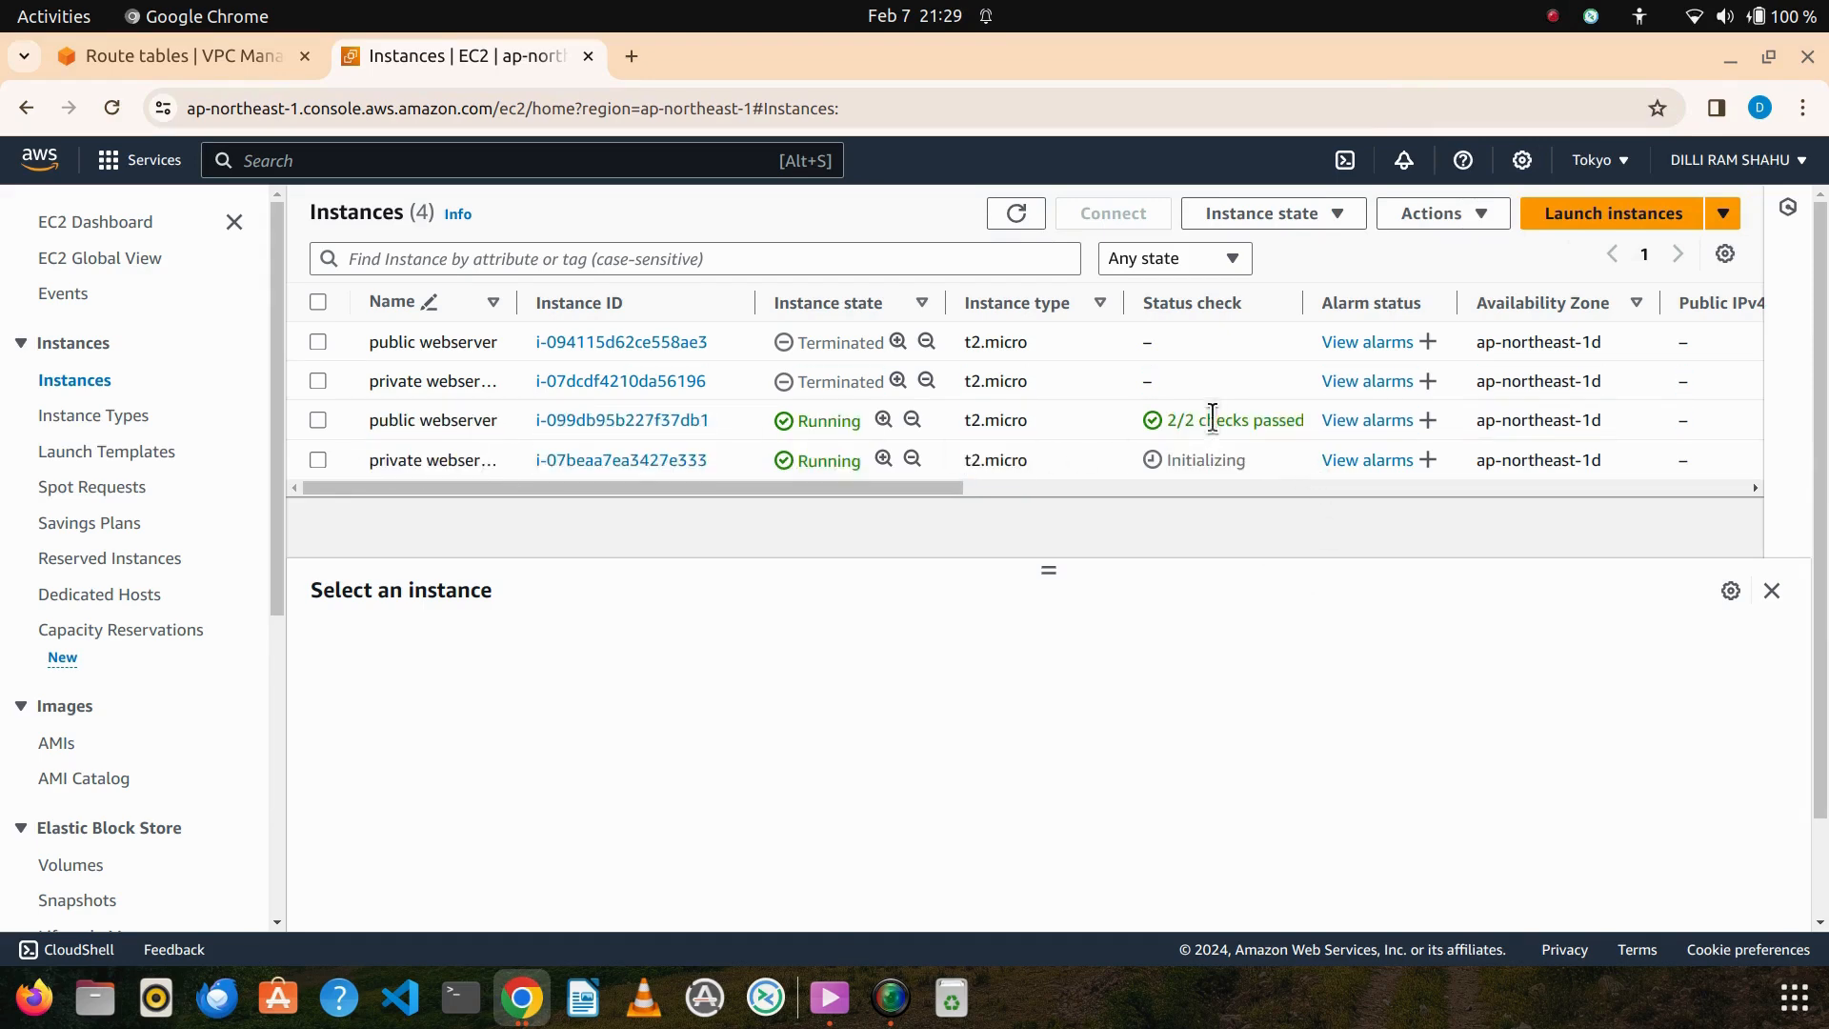
Open the RDP client connection details for the running public webserver instance
left_click(318, 420)
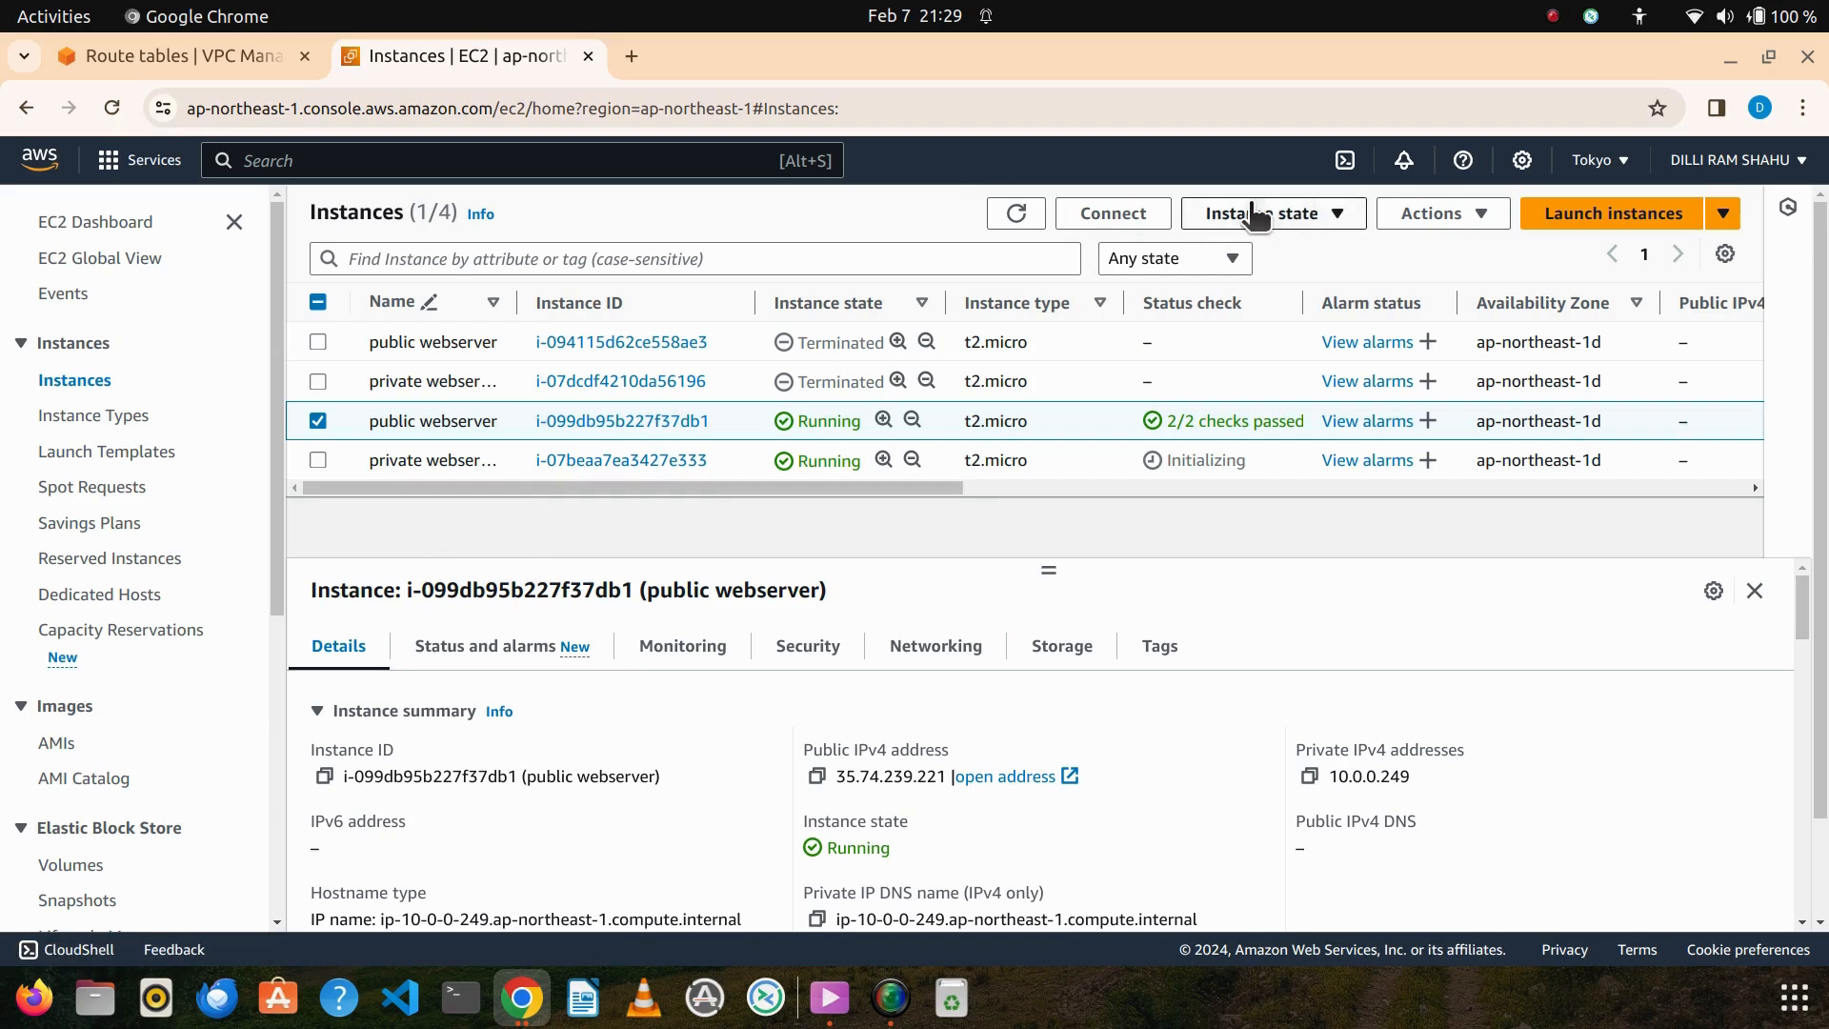
left_click(1115, 218)
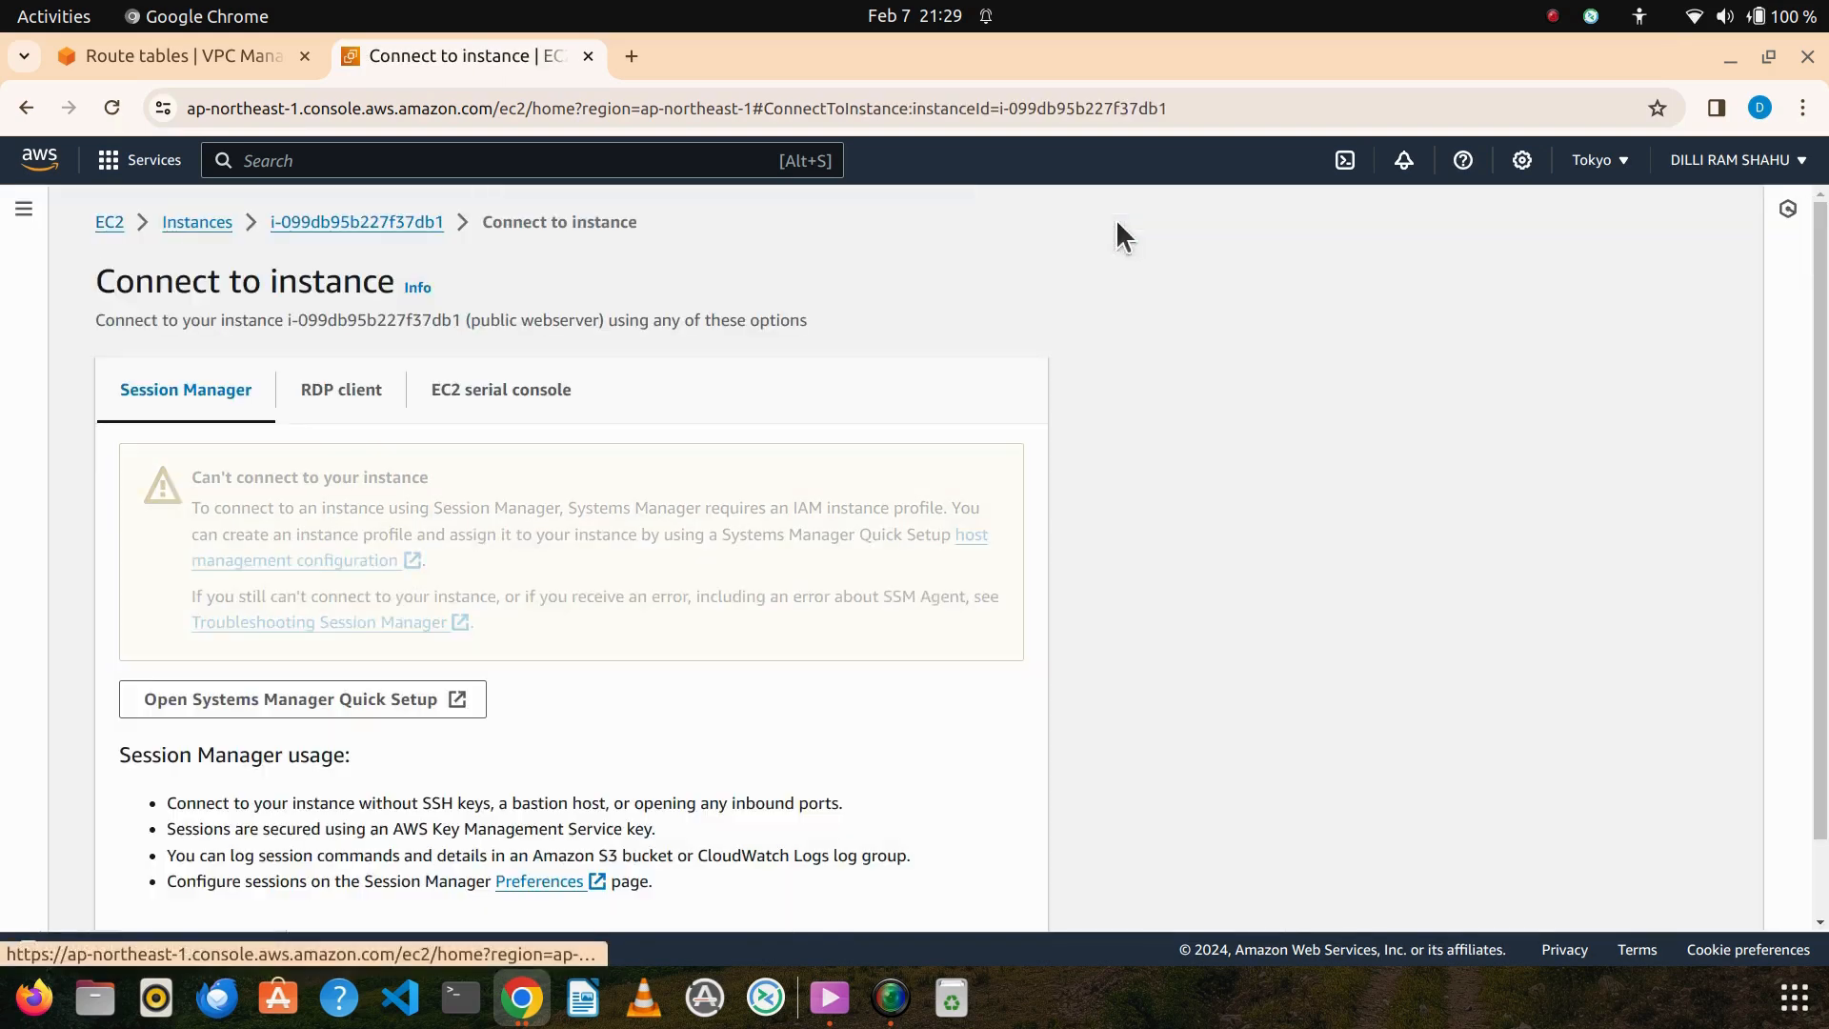
left_click(324, 397)
scroll(327, 405, "down", 5)
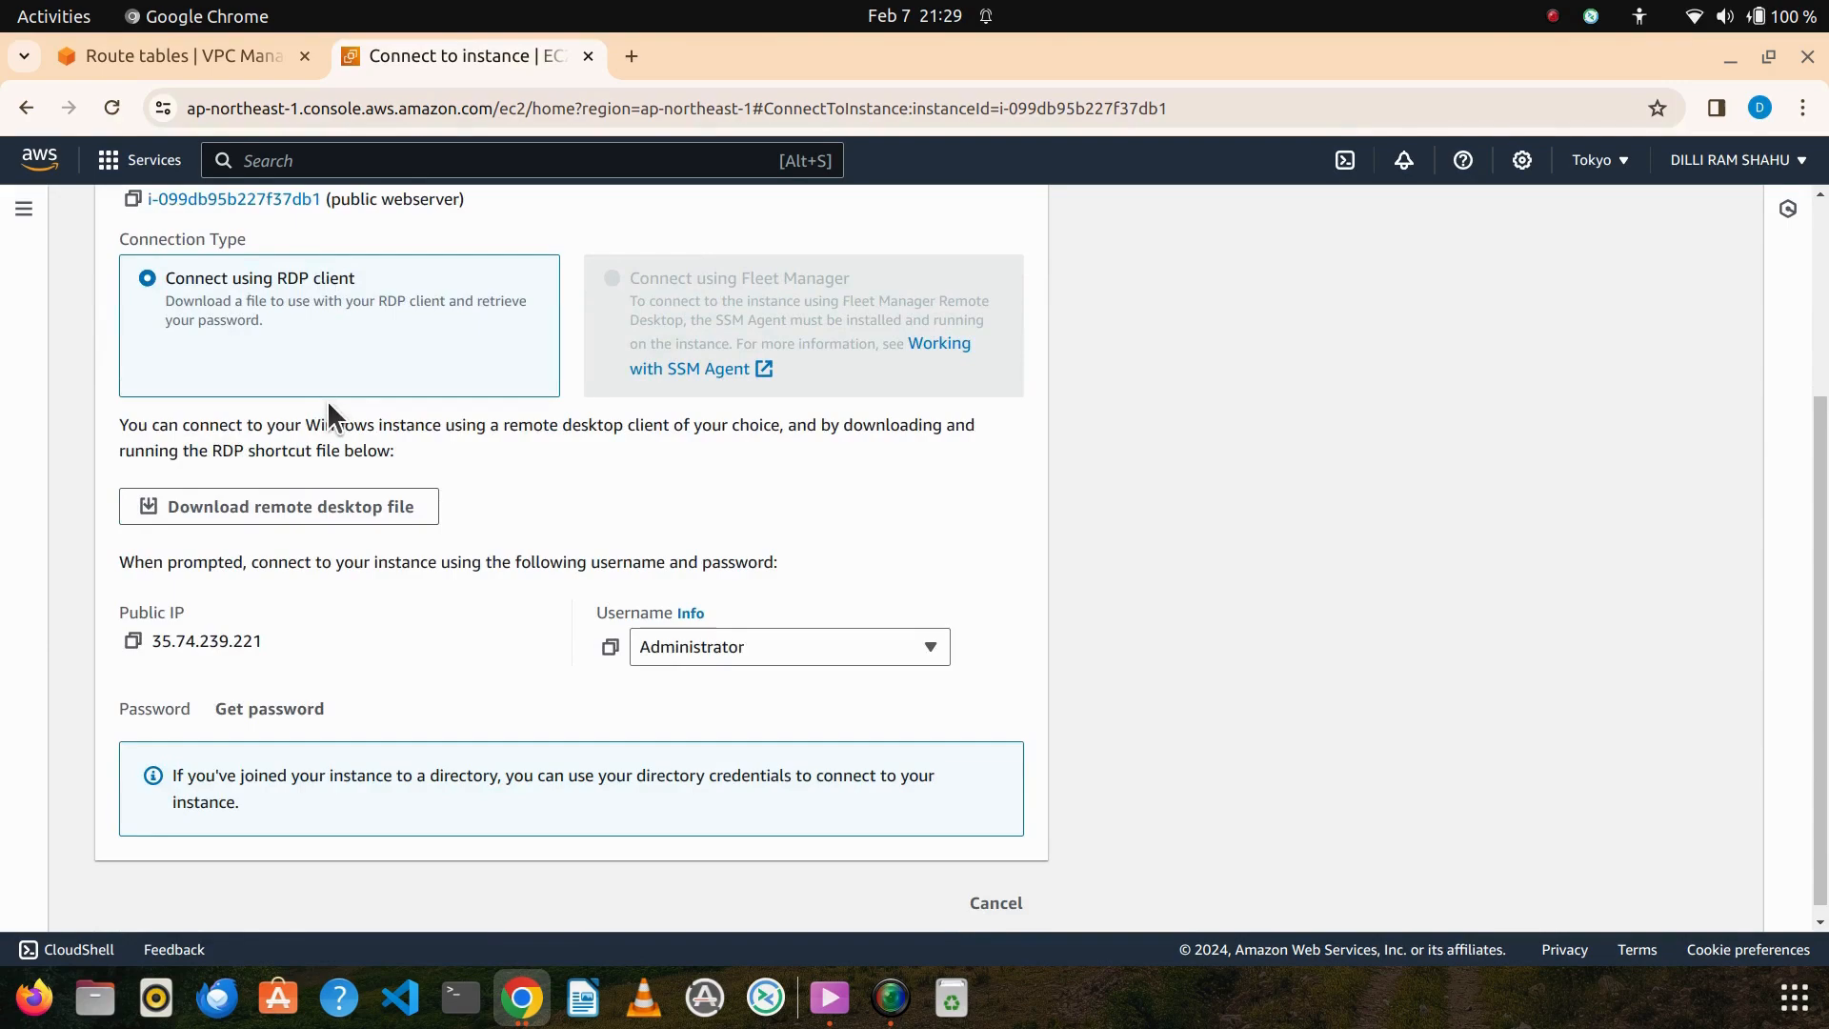
scroll(330, 400, "down", 1)
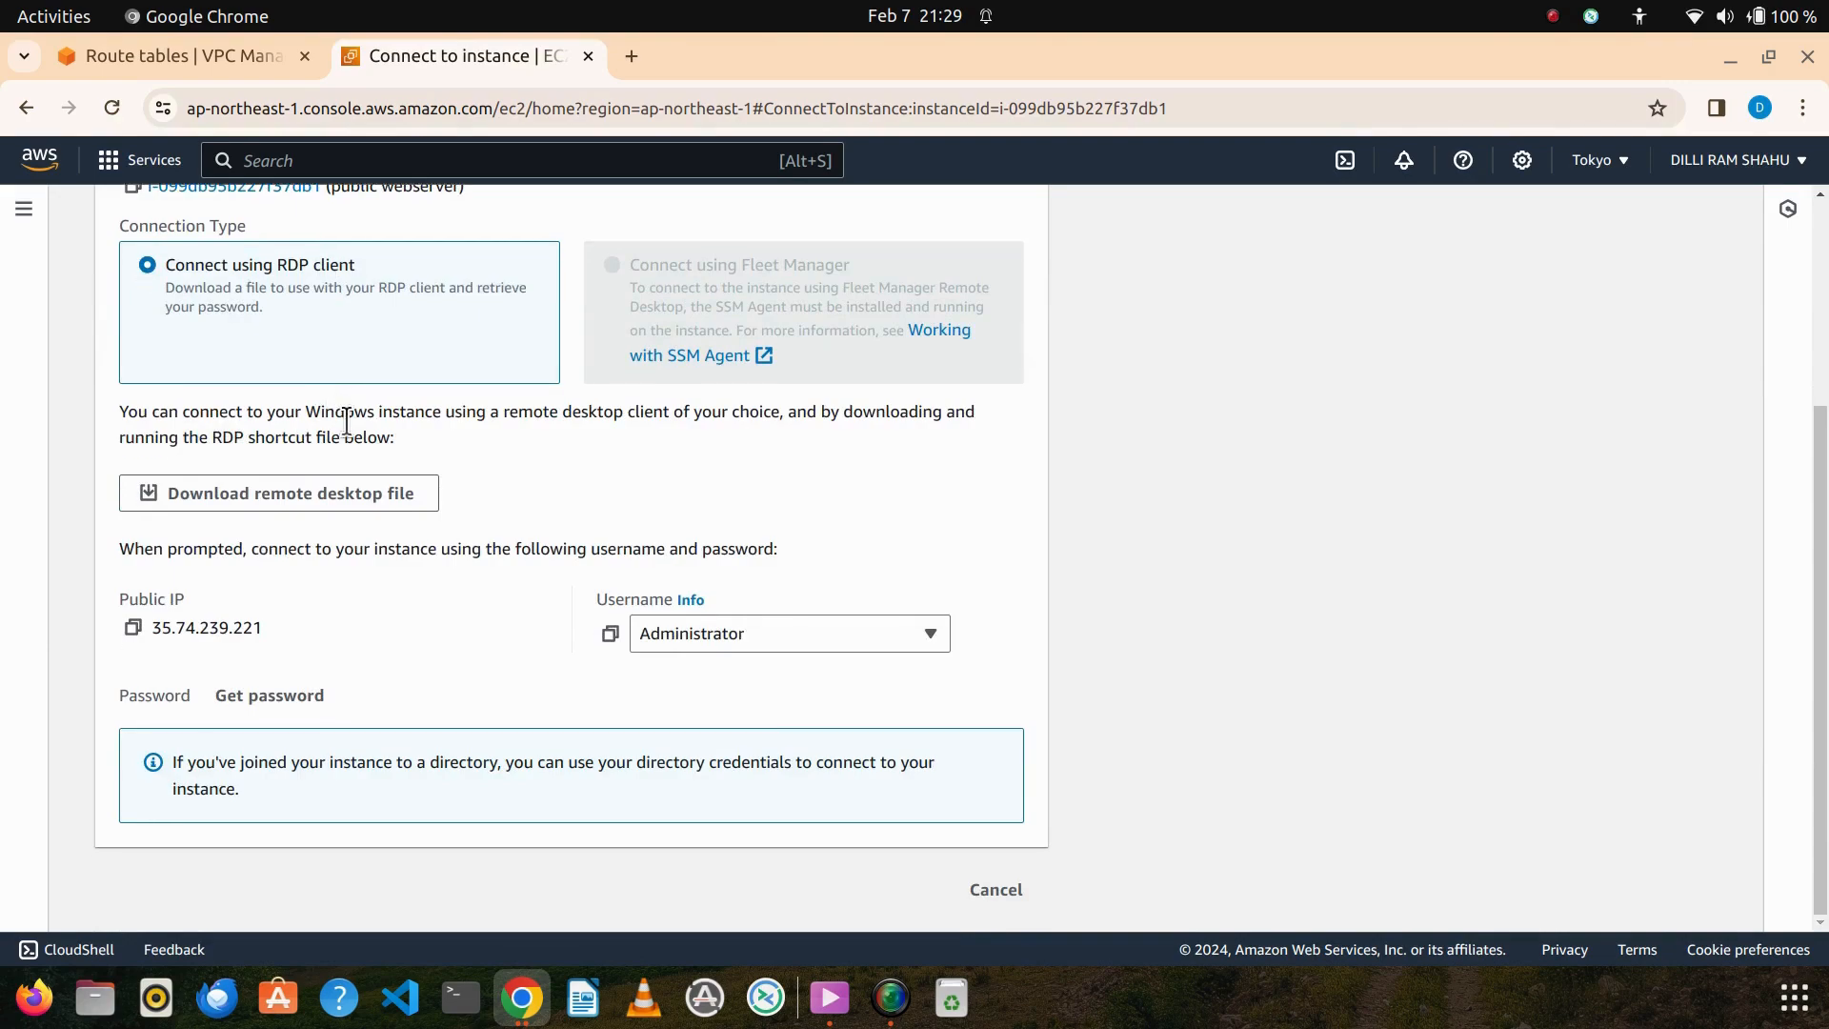
Upload keyPair.pem as the private key and decrypt the public webserver's Windows administrator password
left_click(276, 696)
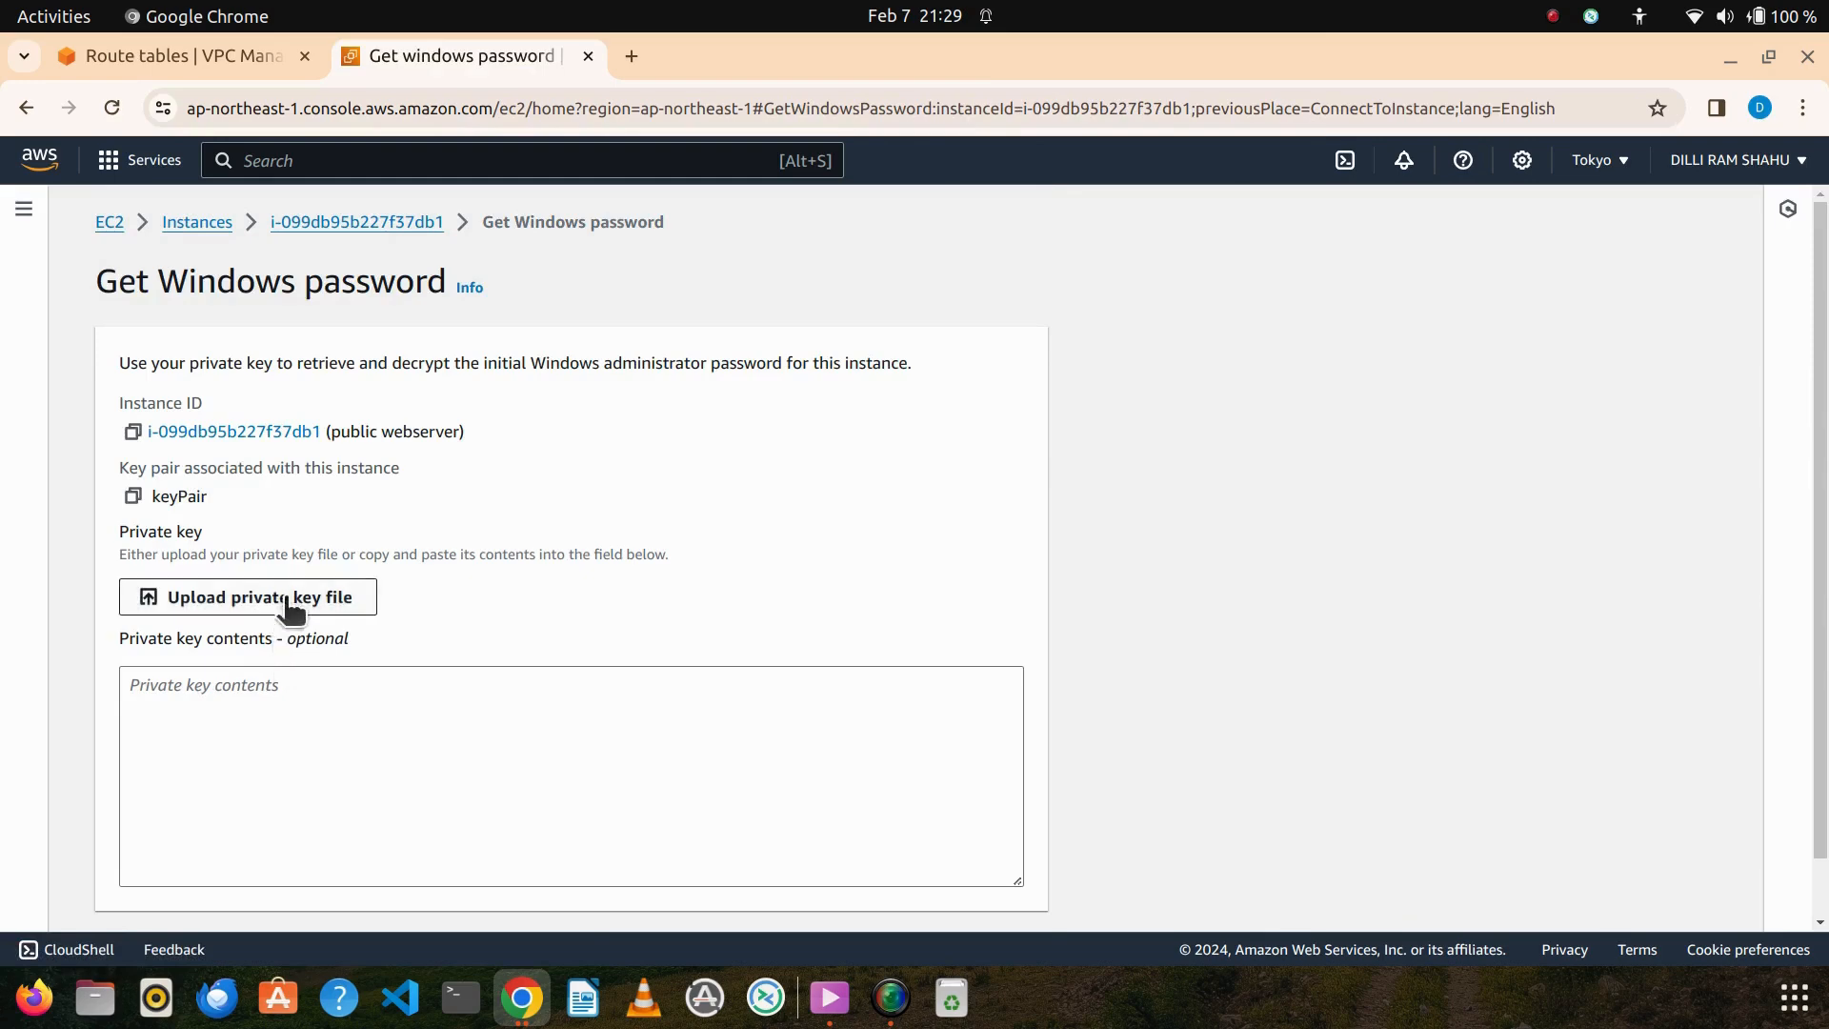
left_click(293, 602)
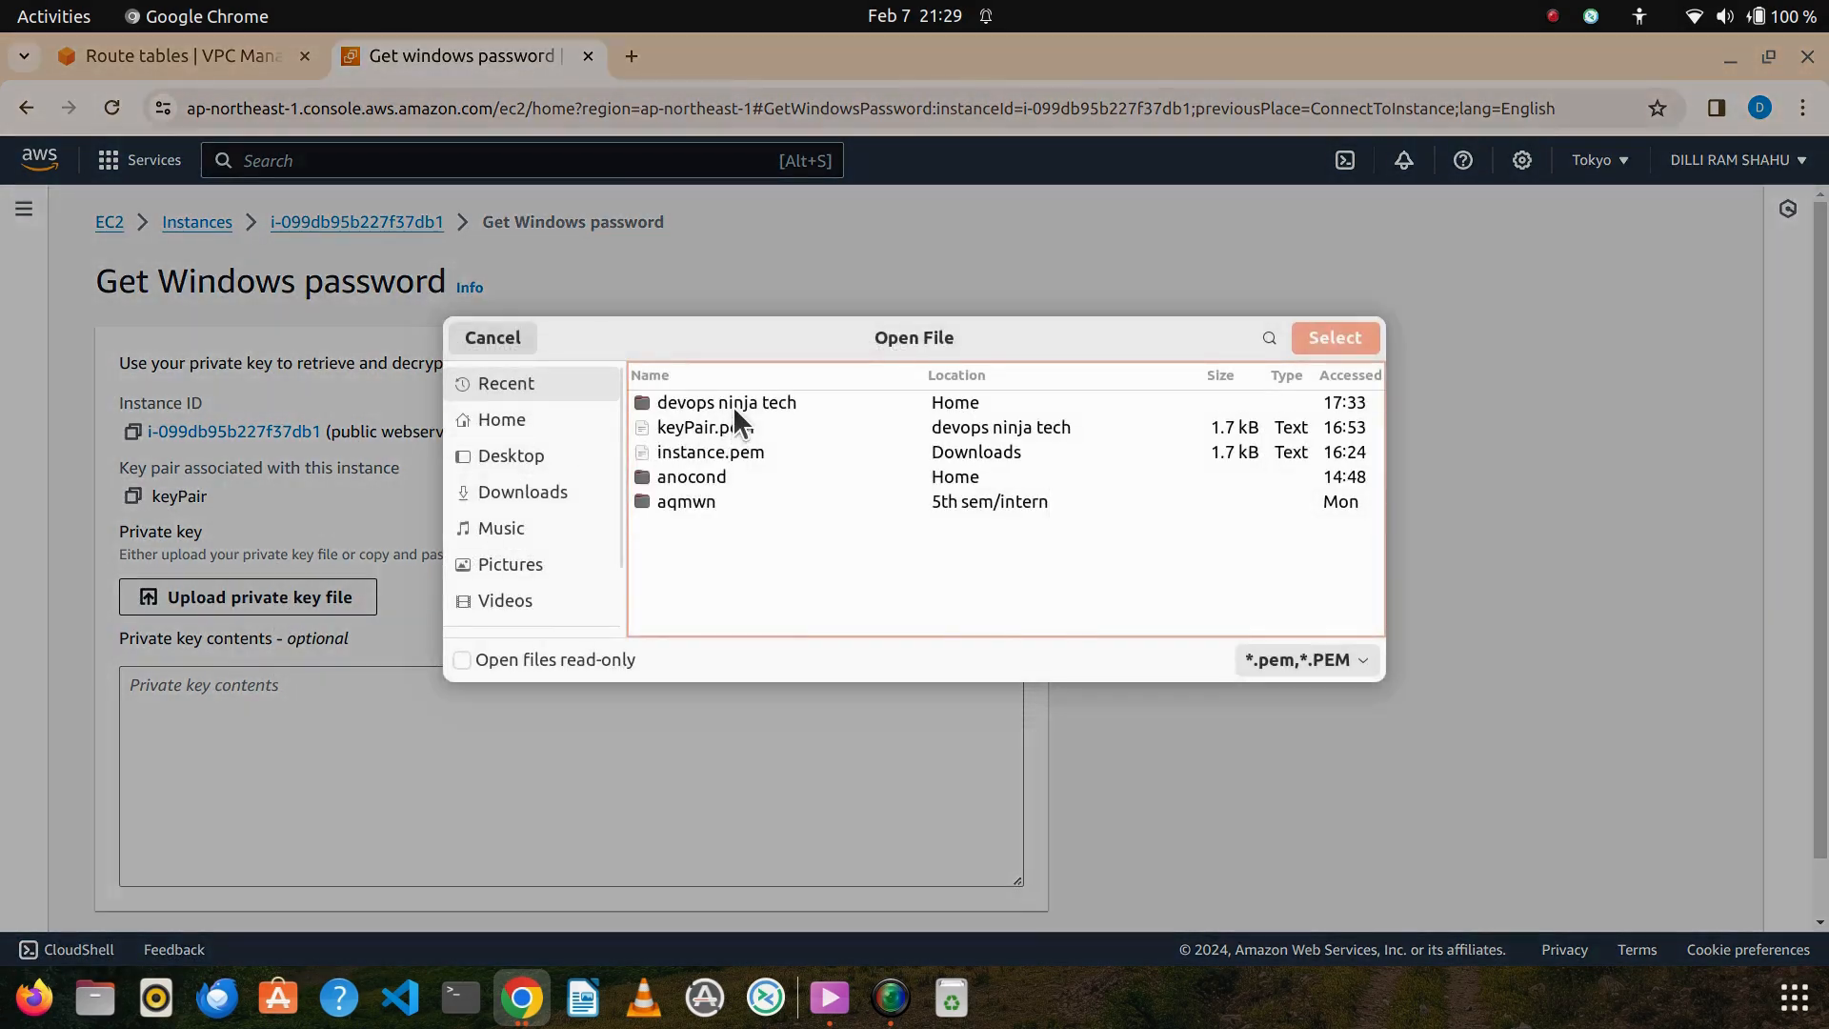
left_click(713, 427)
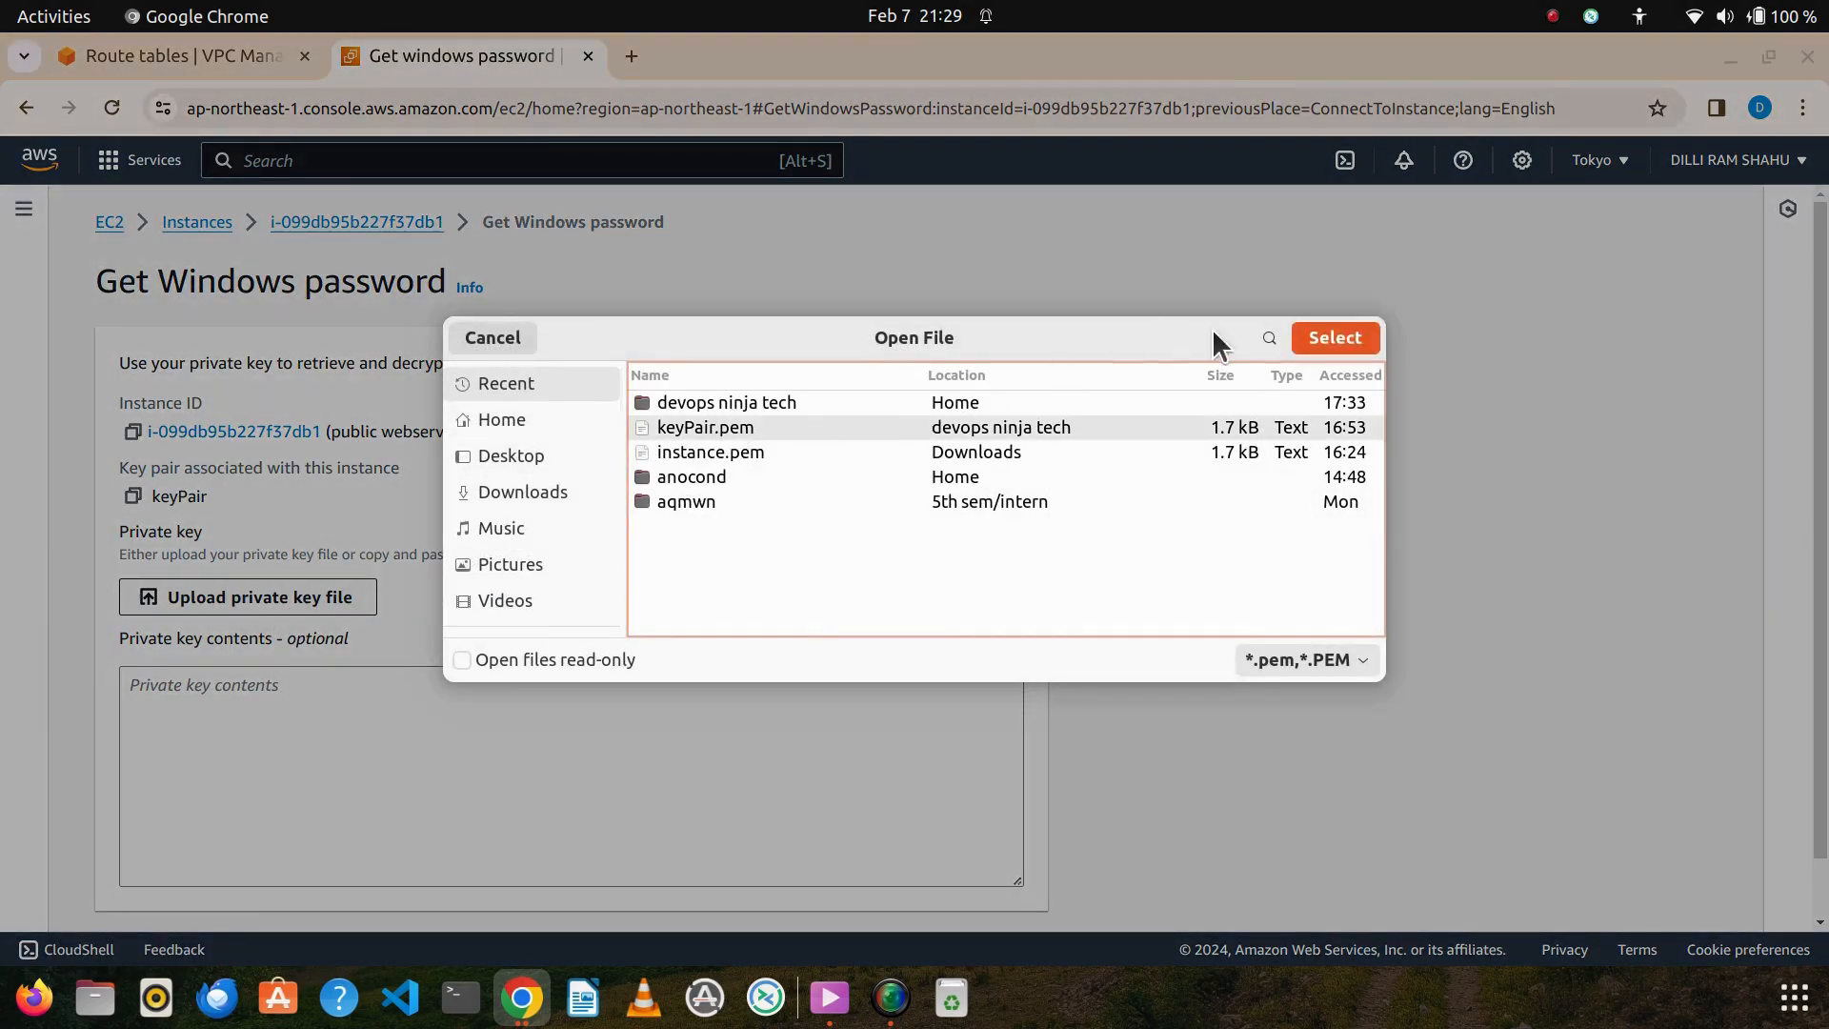
left_click(1334, 337)
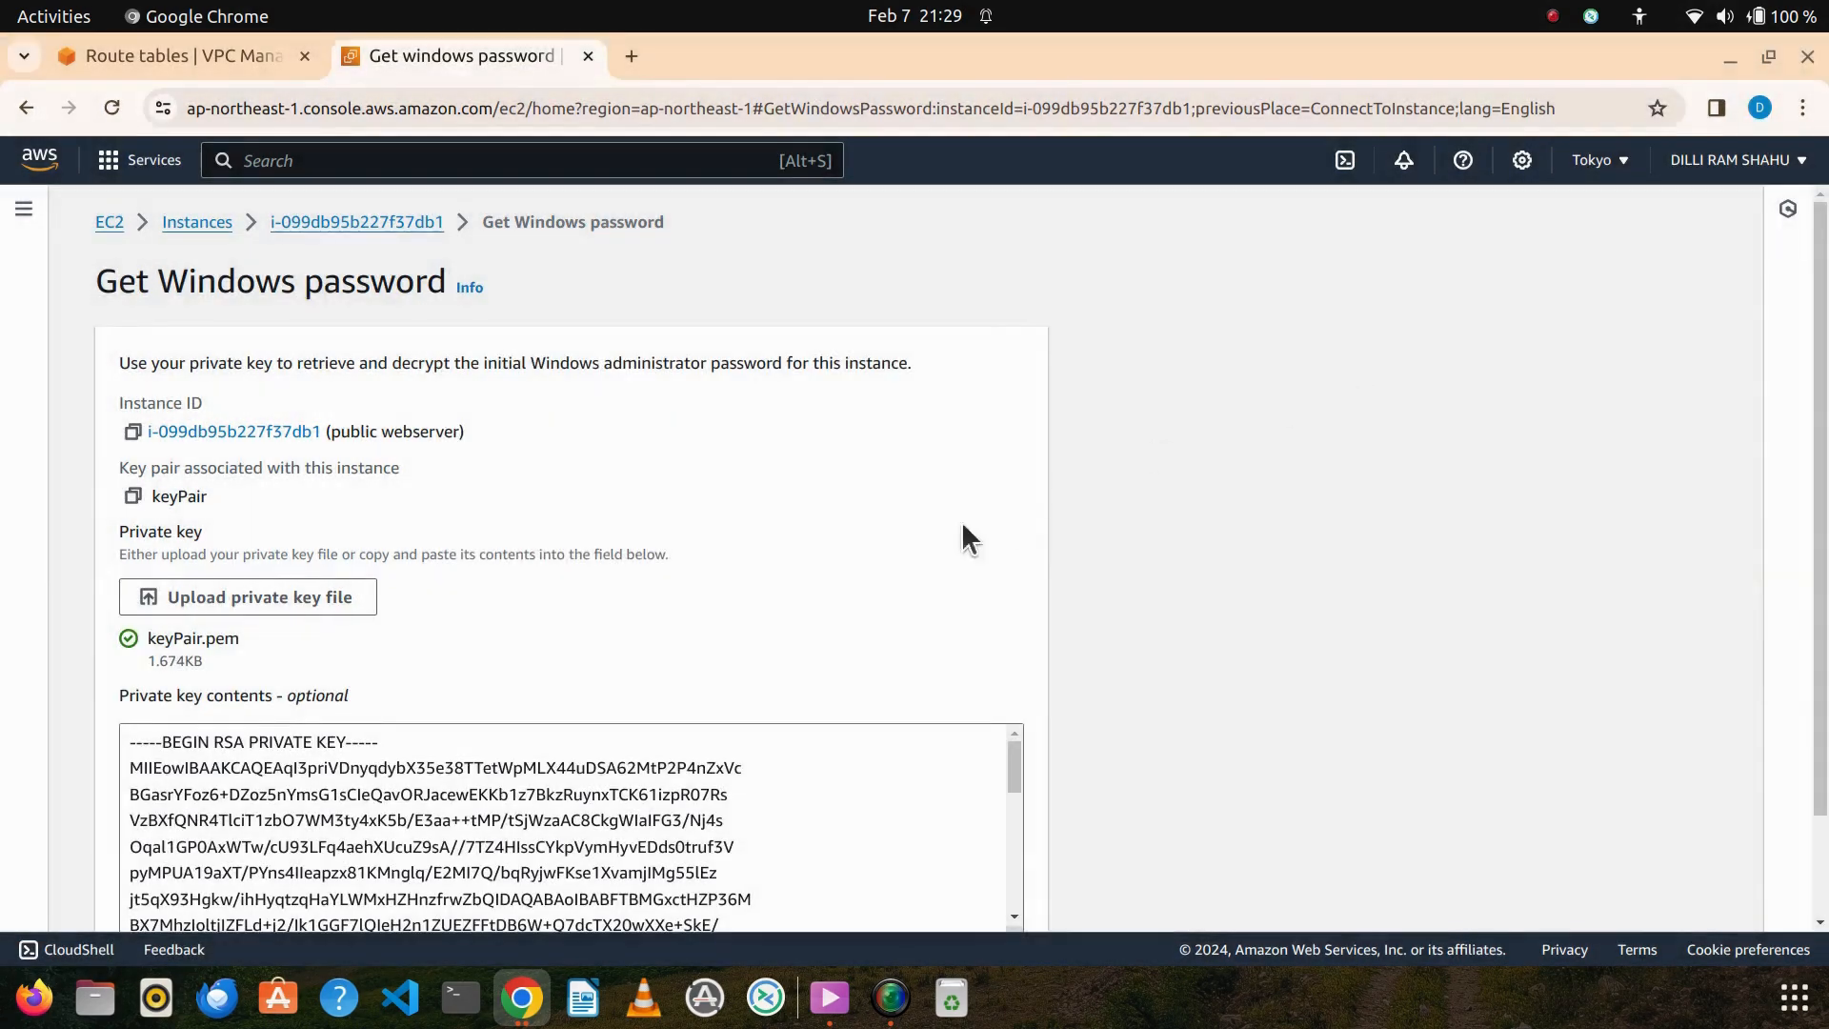
scroll(667, 647, "down", 2)
left_click(979, 890)
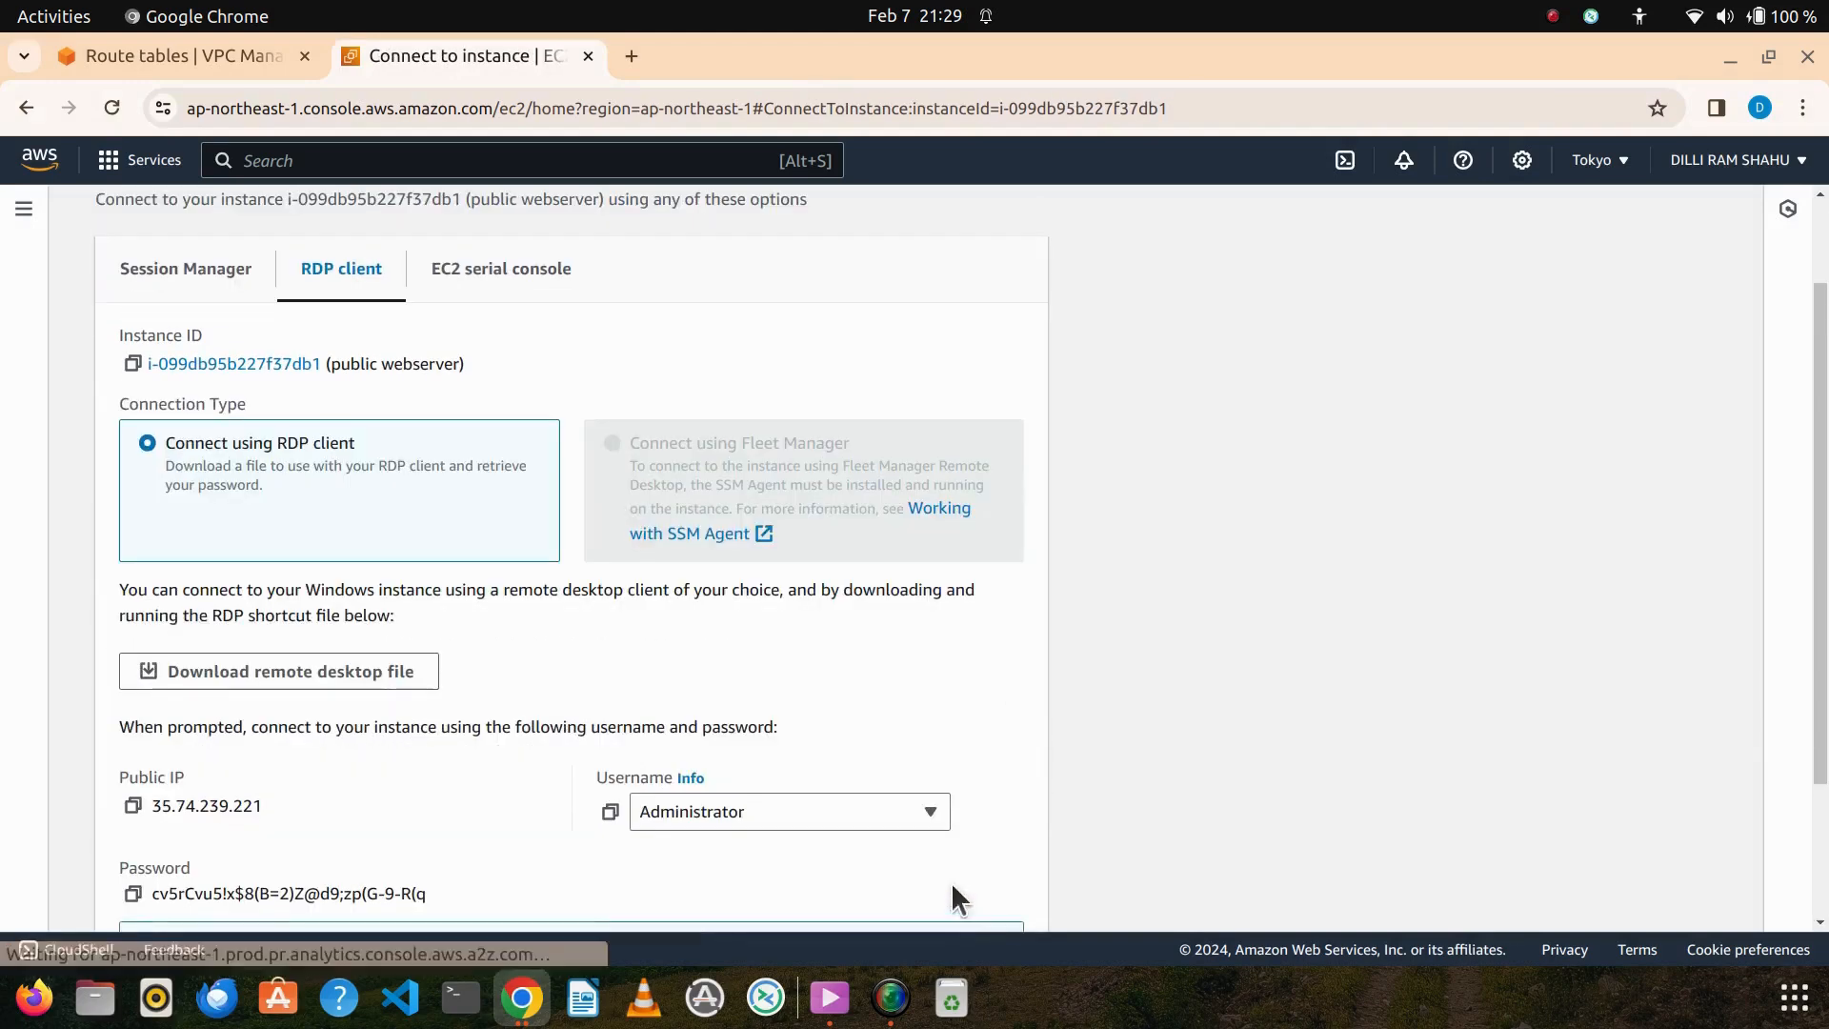
Copy the public webserver's public IP, switch to Remmina, start an RDP connection to 35.74.239.221 and accept its certificate
scroll(352, 842, "down", 2)
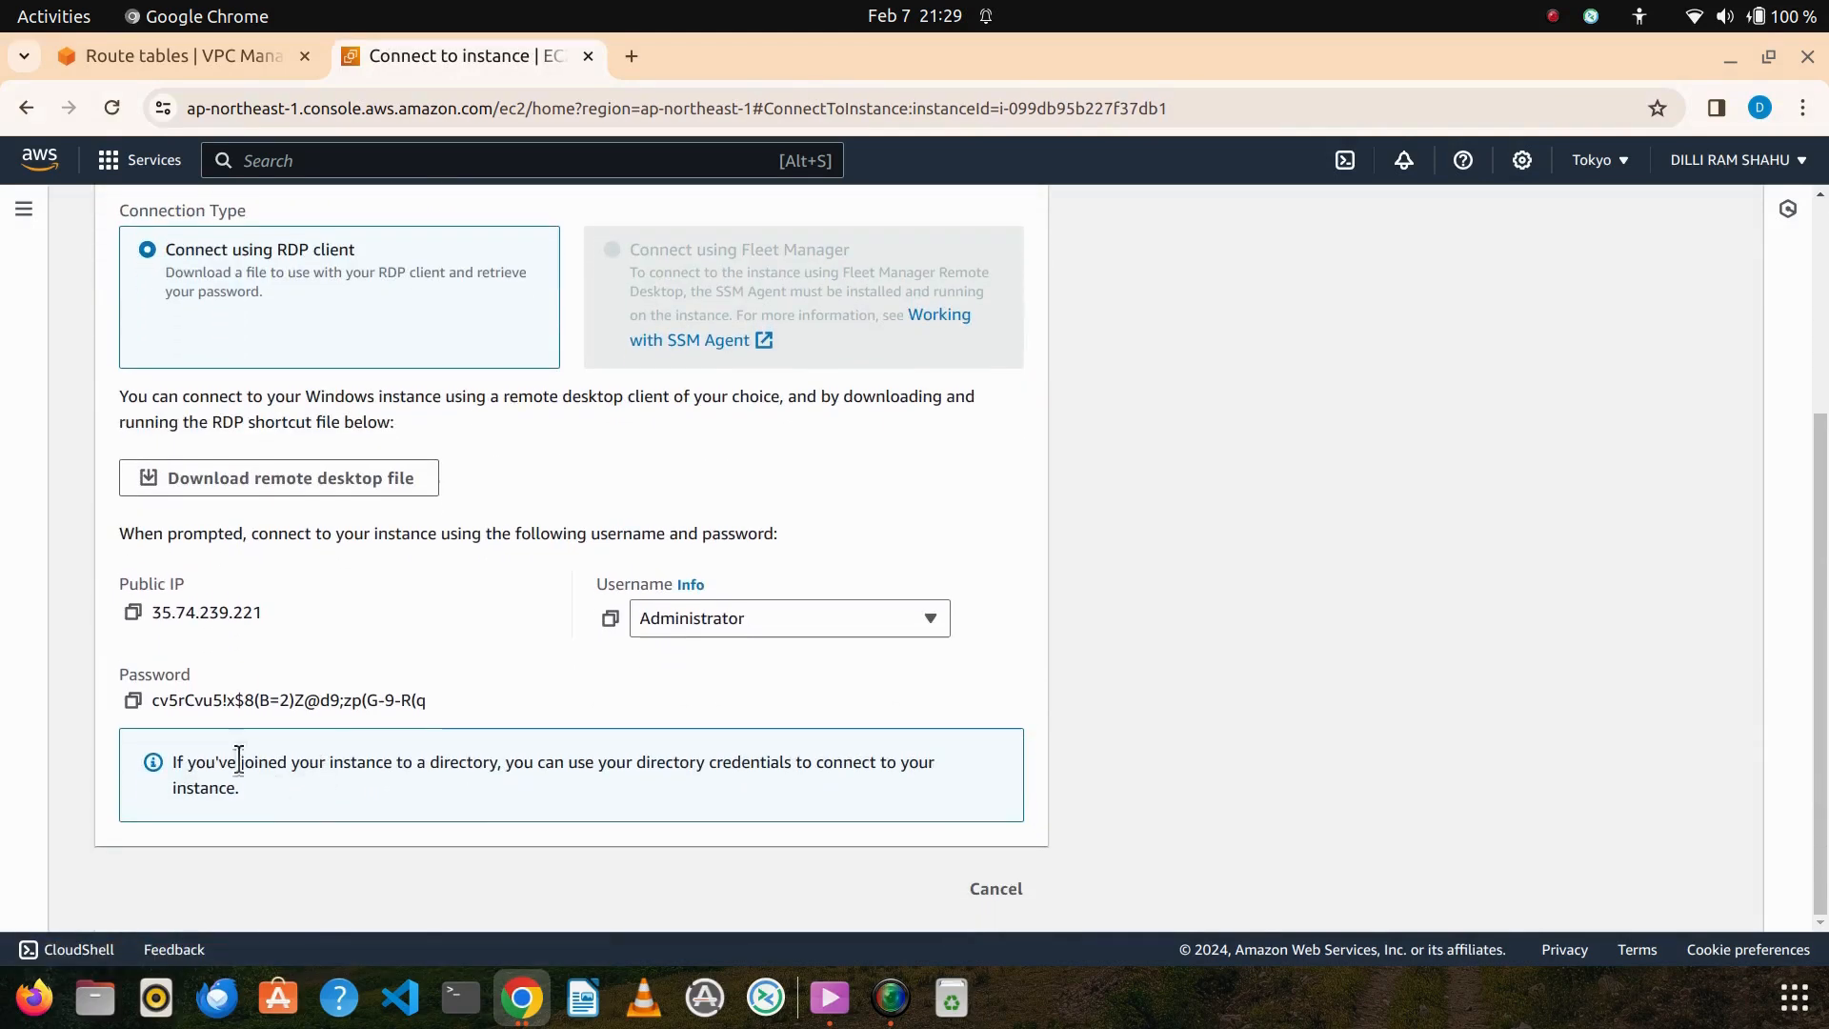
left_click(132, 613)
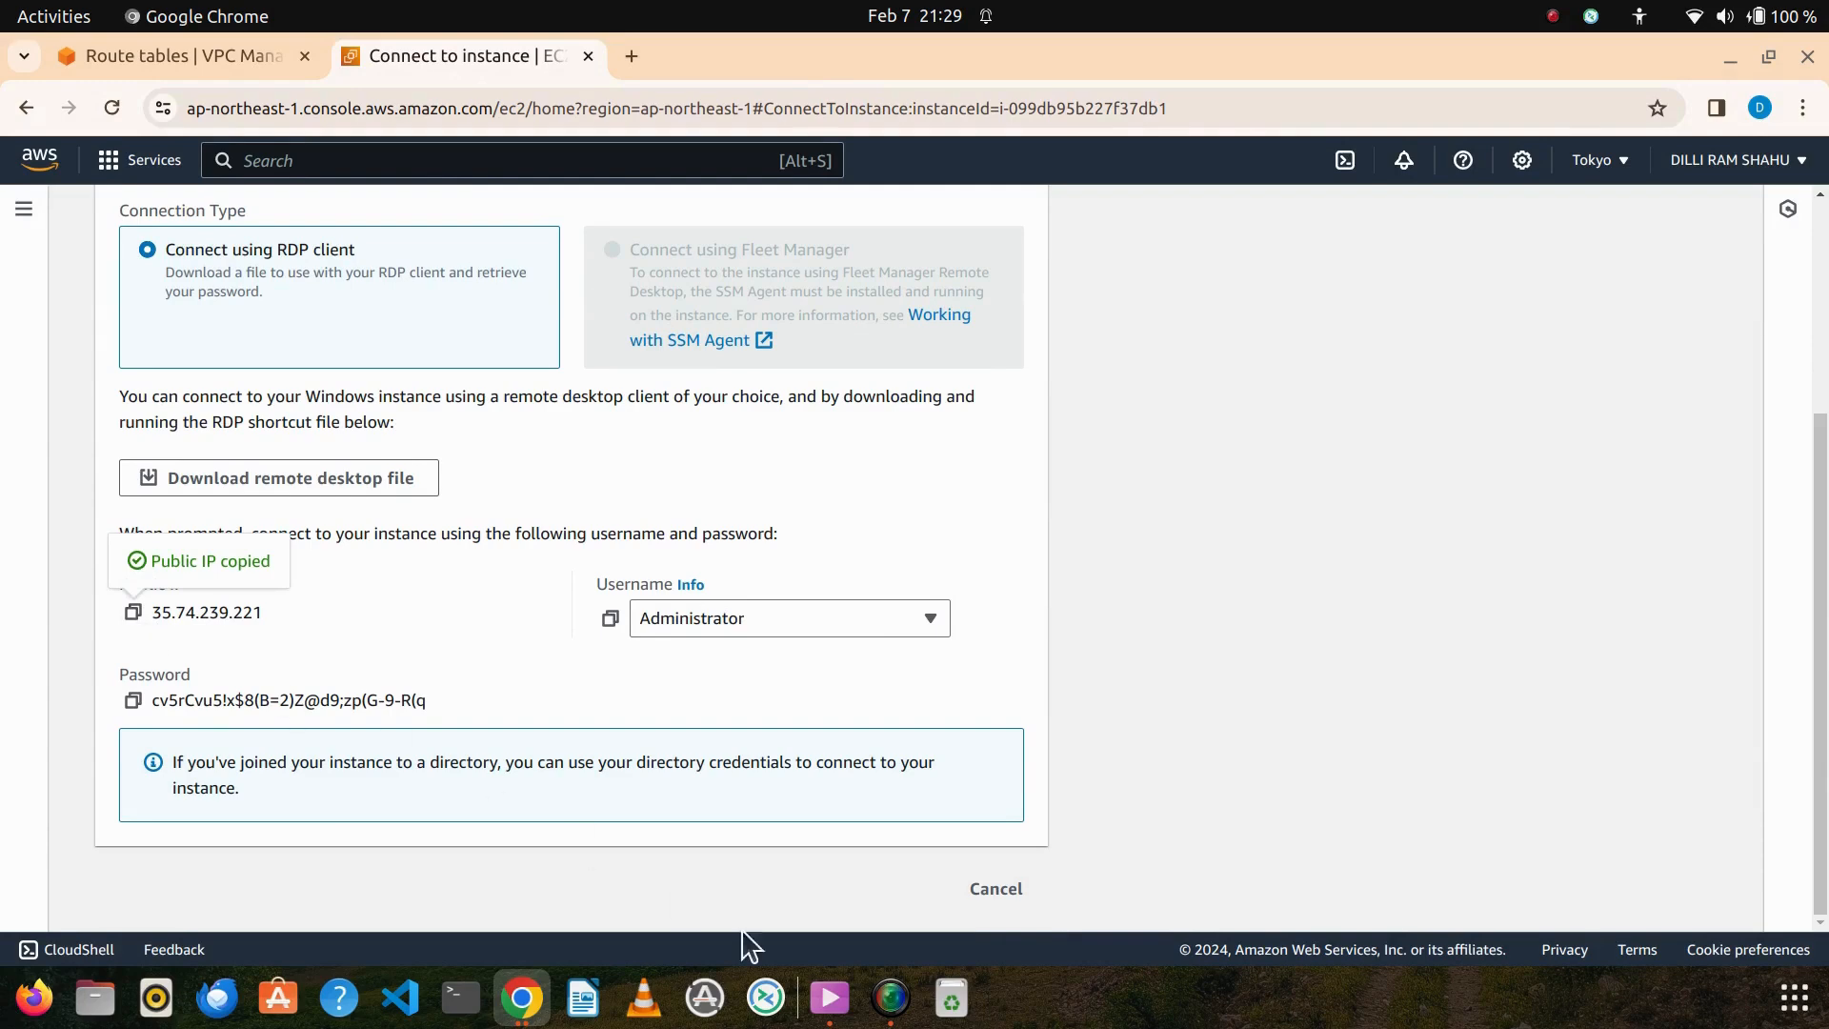
left_click(767, 997)
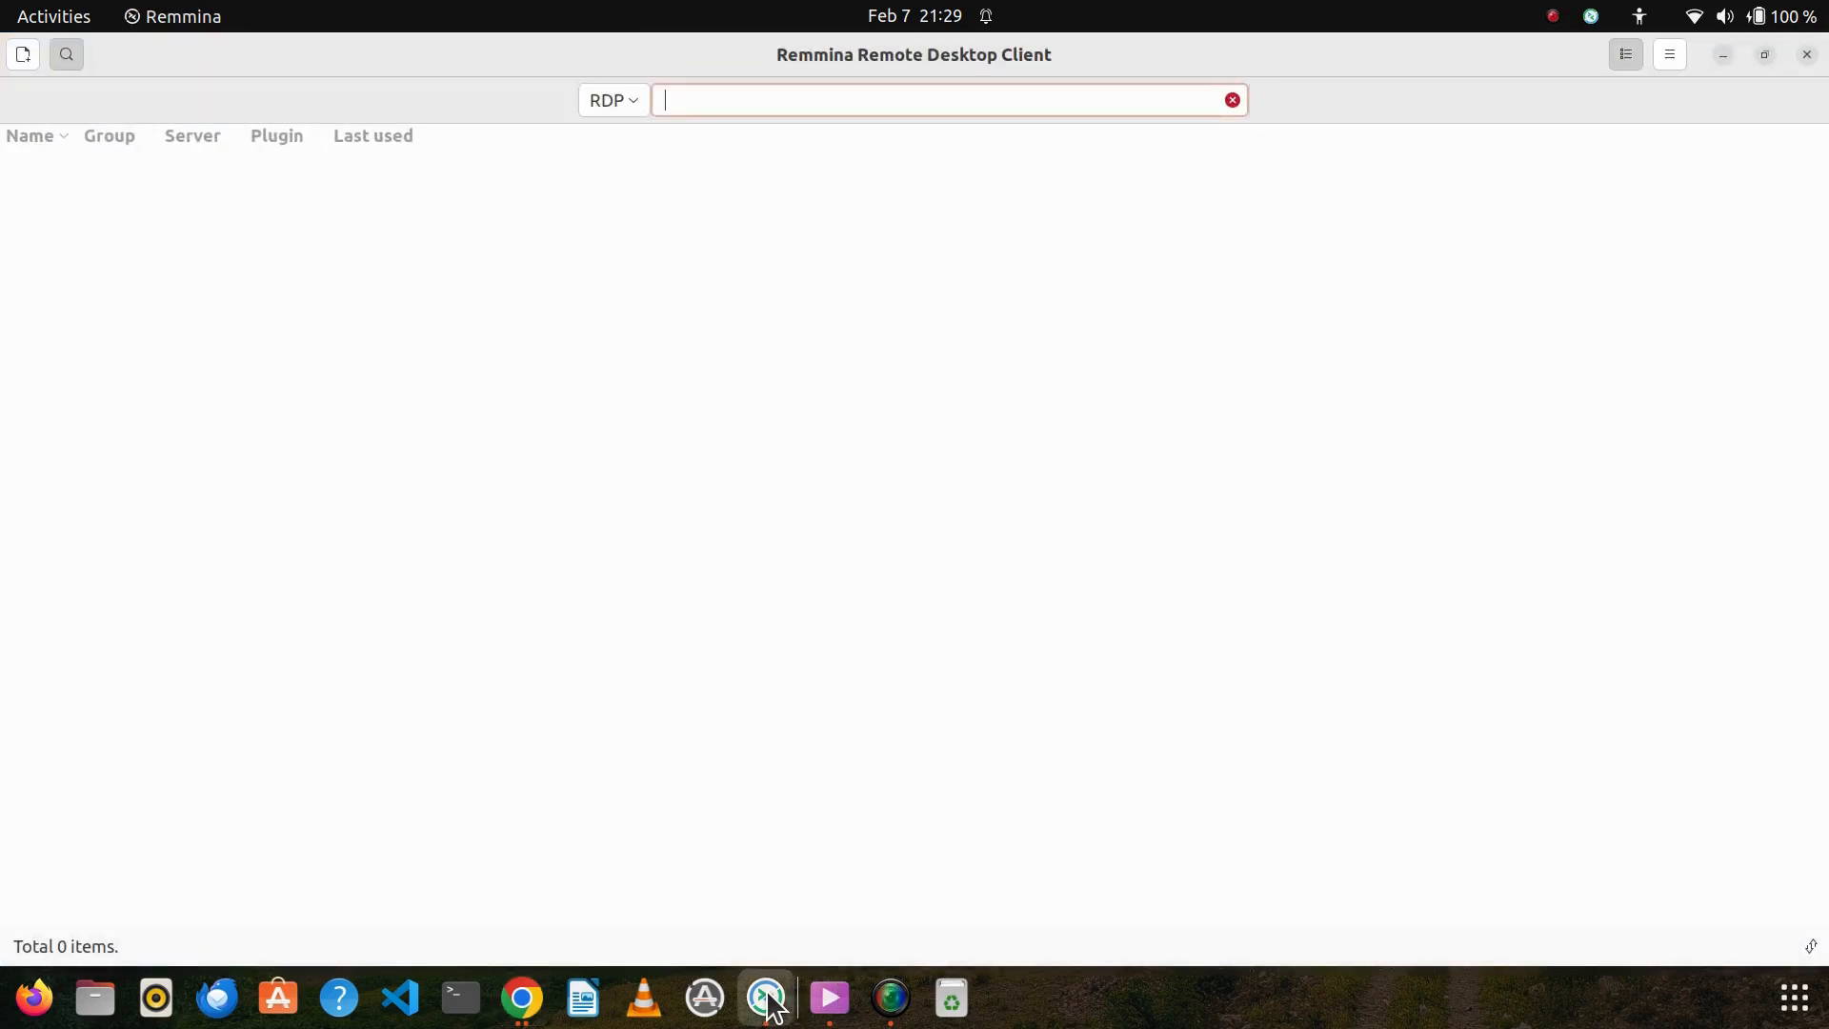
key("ctrl+v")
key("Return")
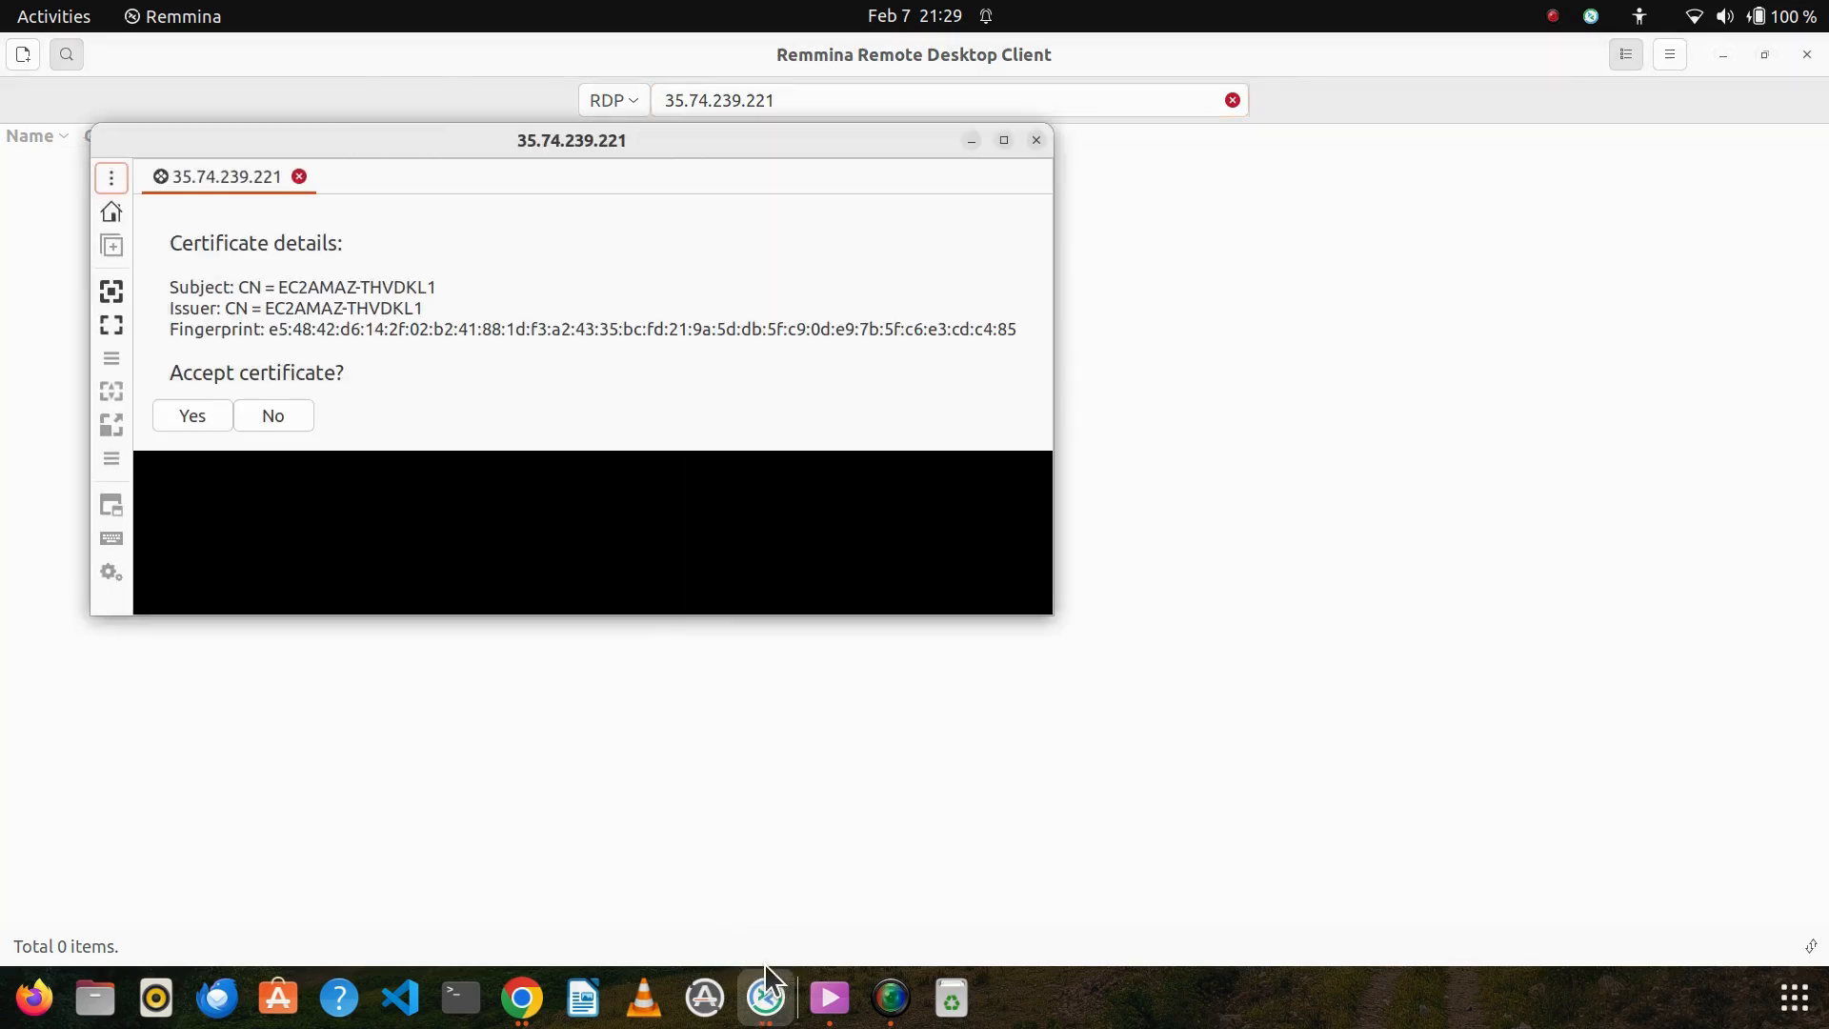
left_click(190, 417)
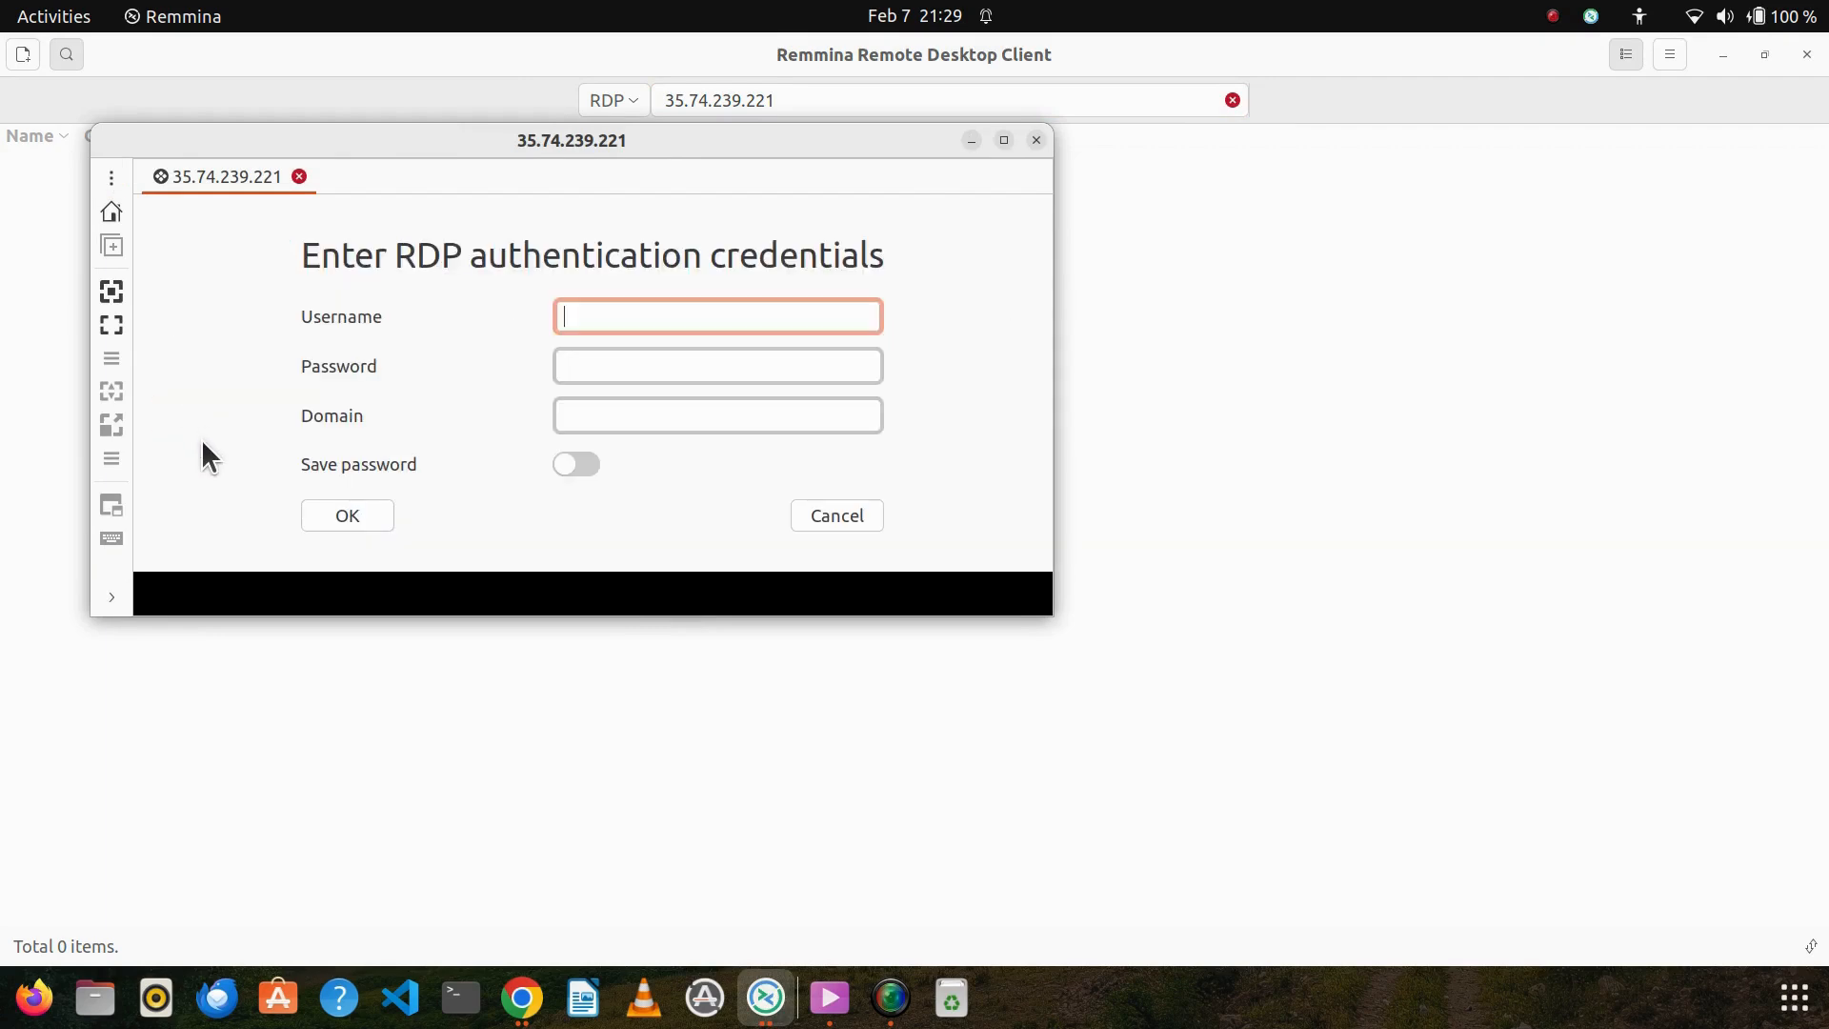
Copy the username Administrator from the AWS console in Chrome and enter it in Remmina's RDP authentication form
left_click(521, 998)
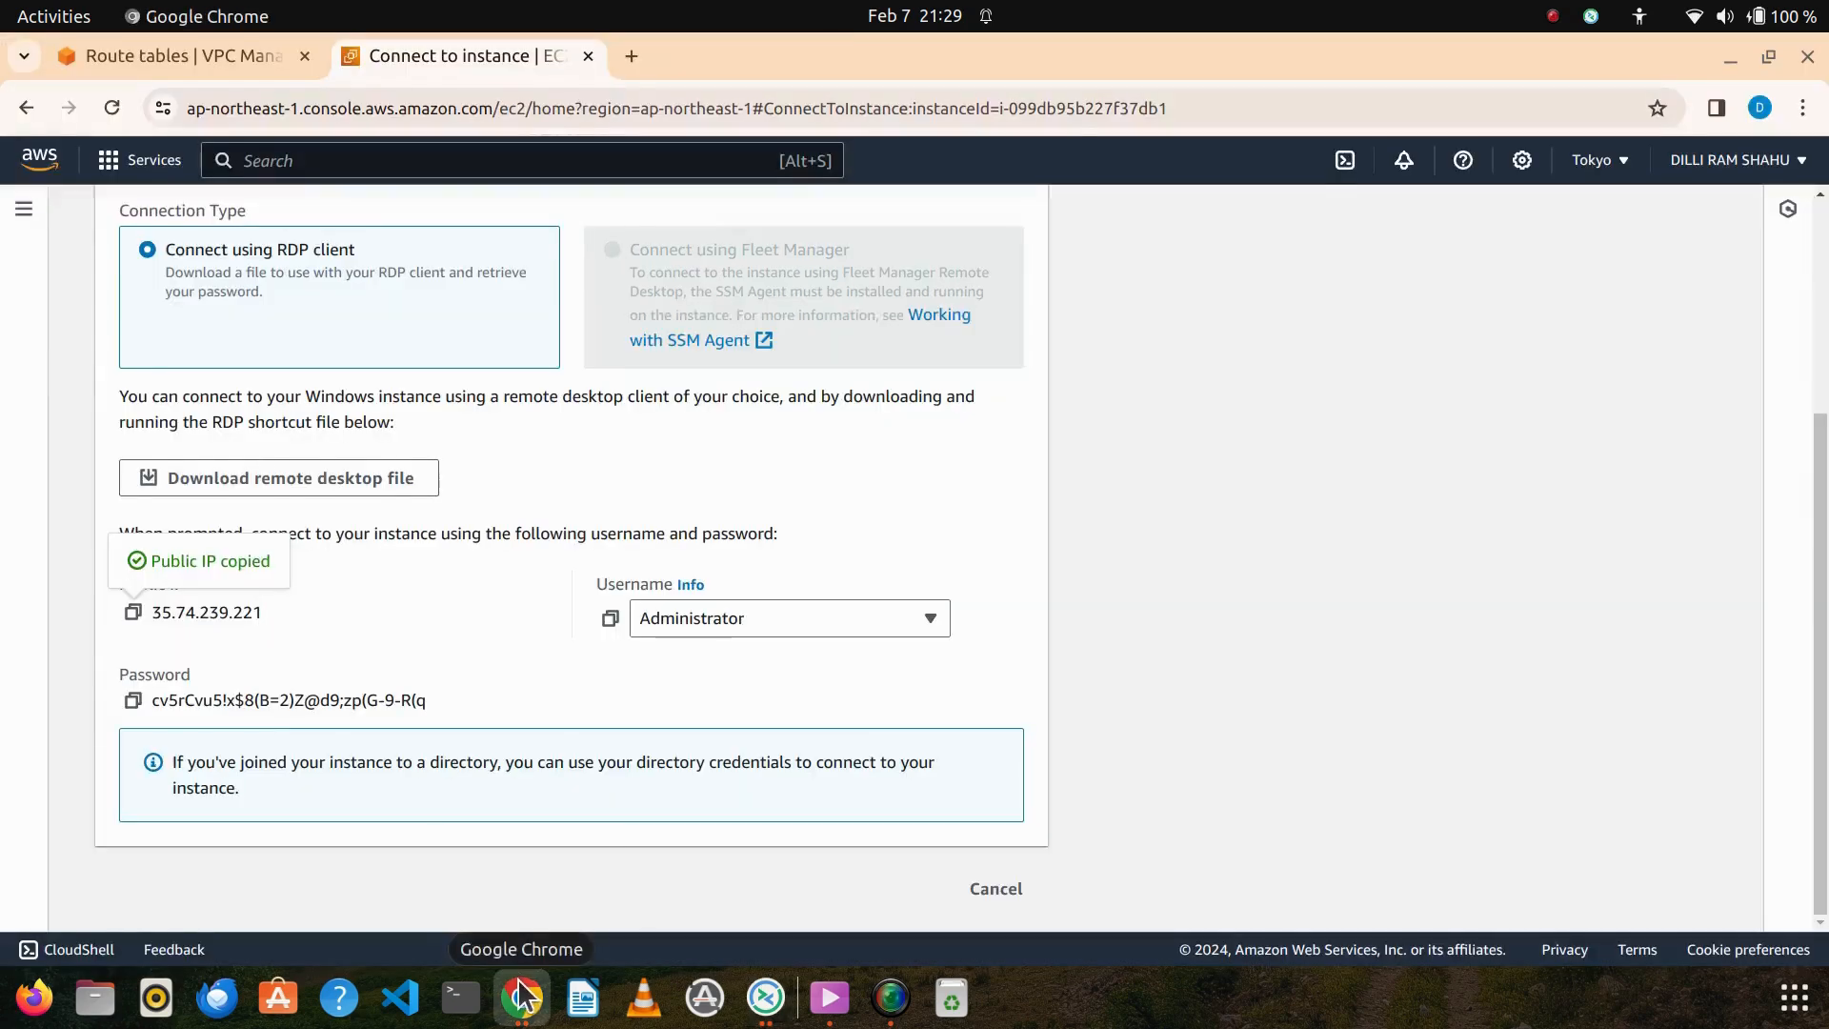
left_click(610, 617)
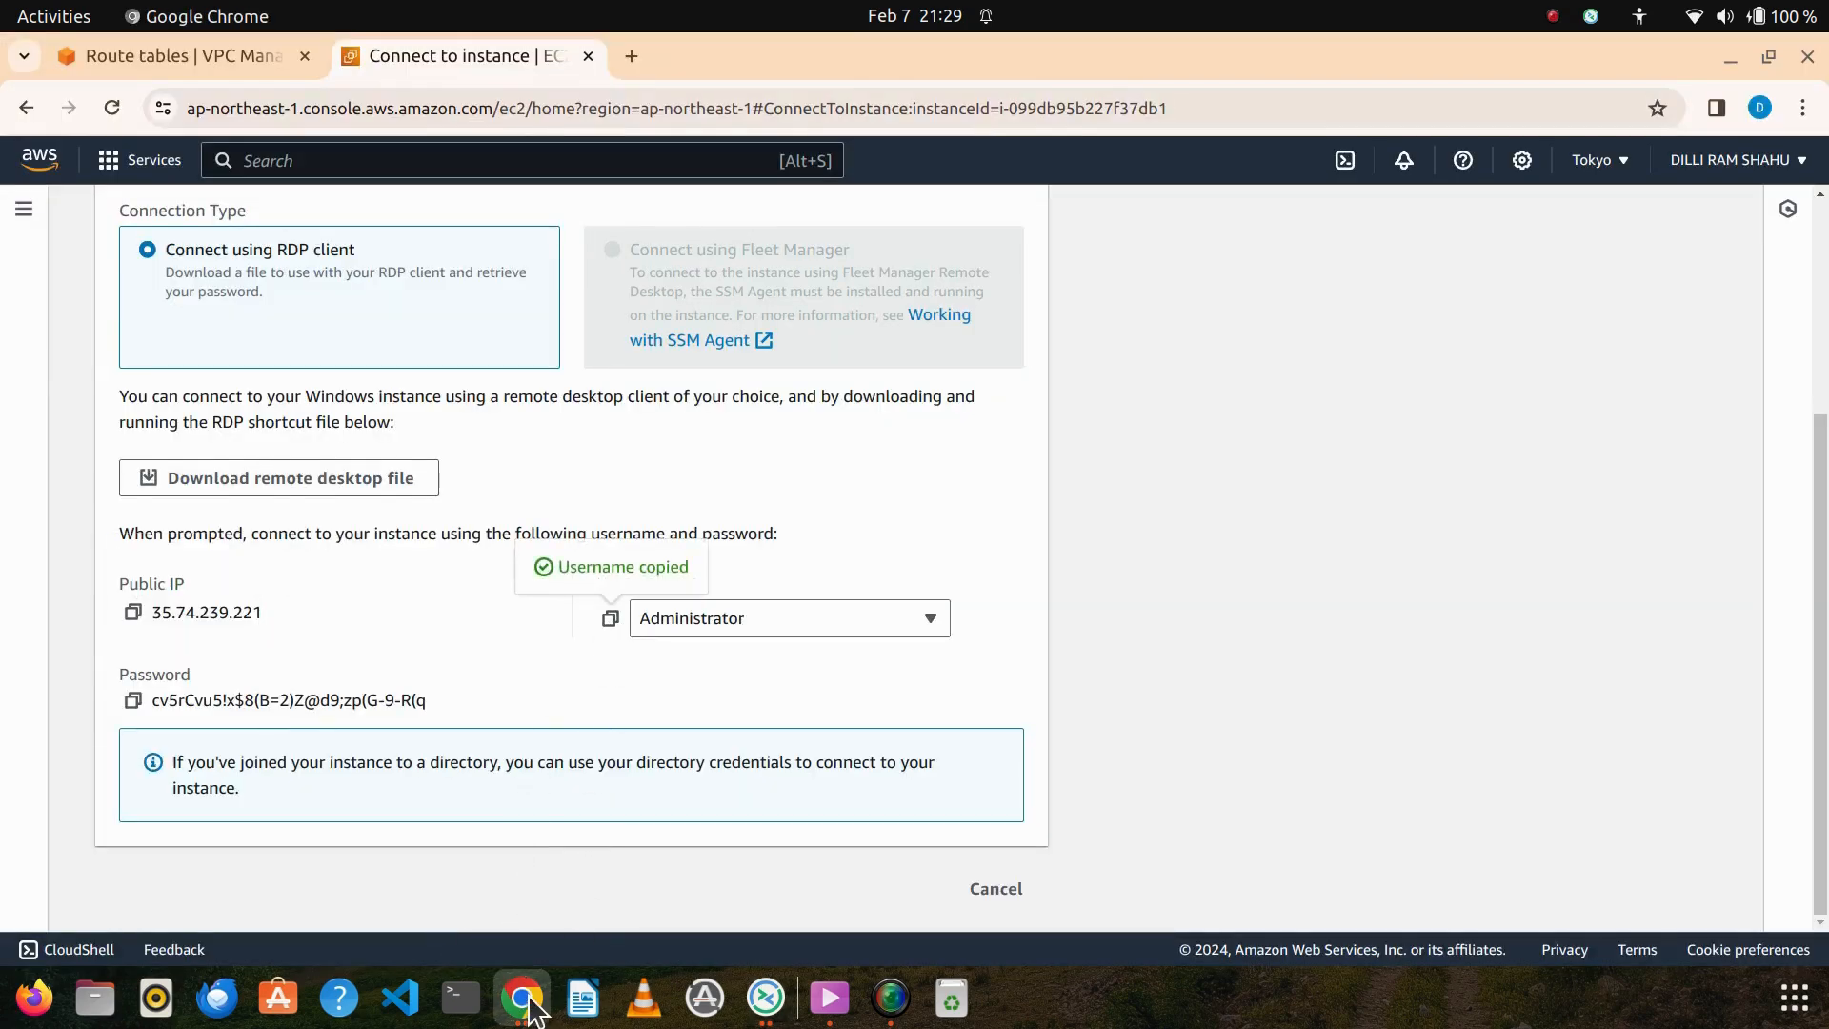
left_click(766, 998)
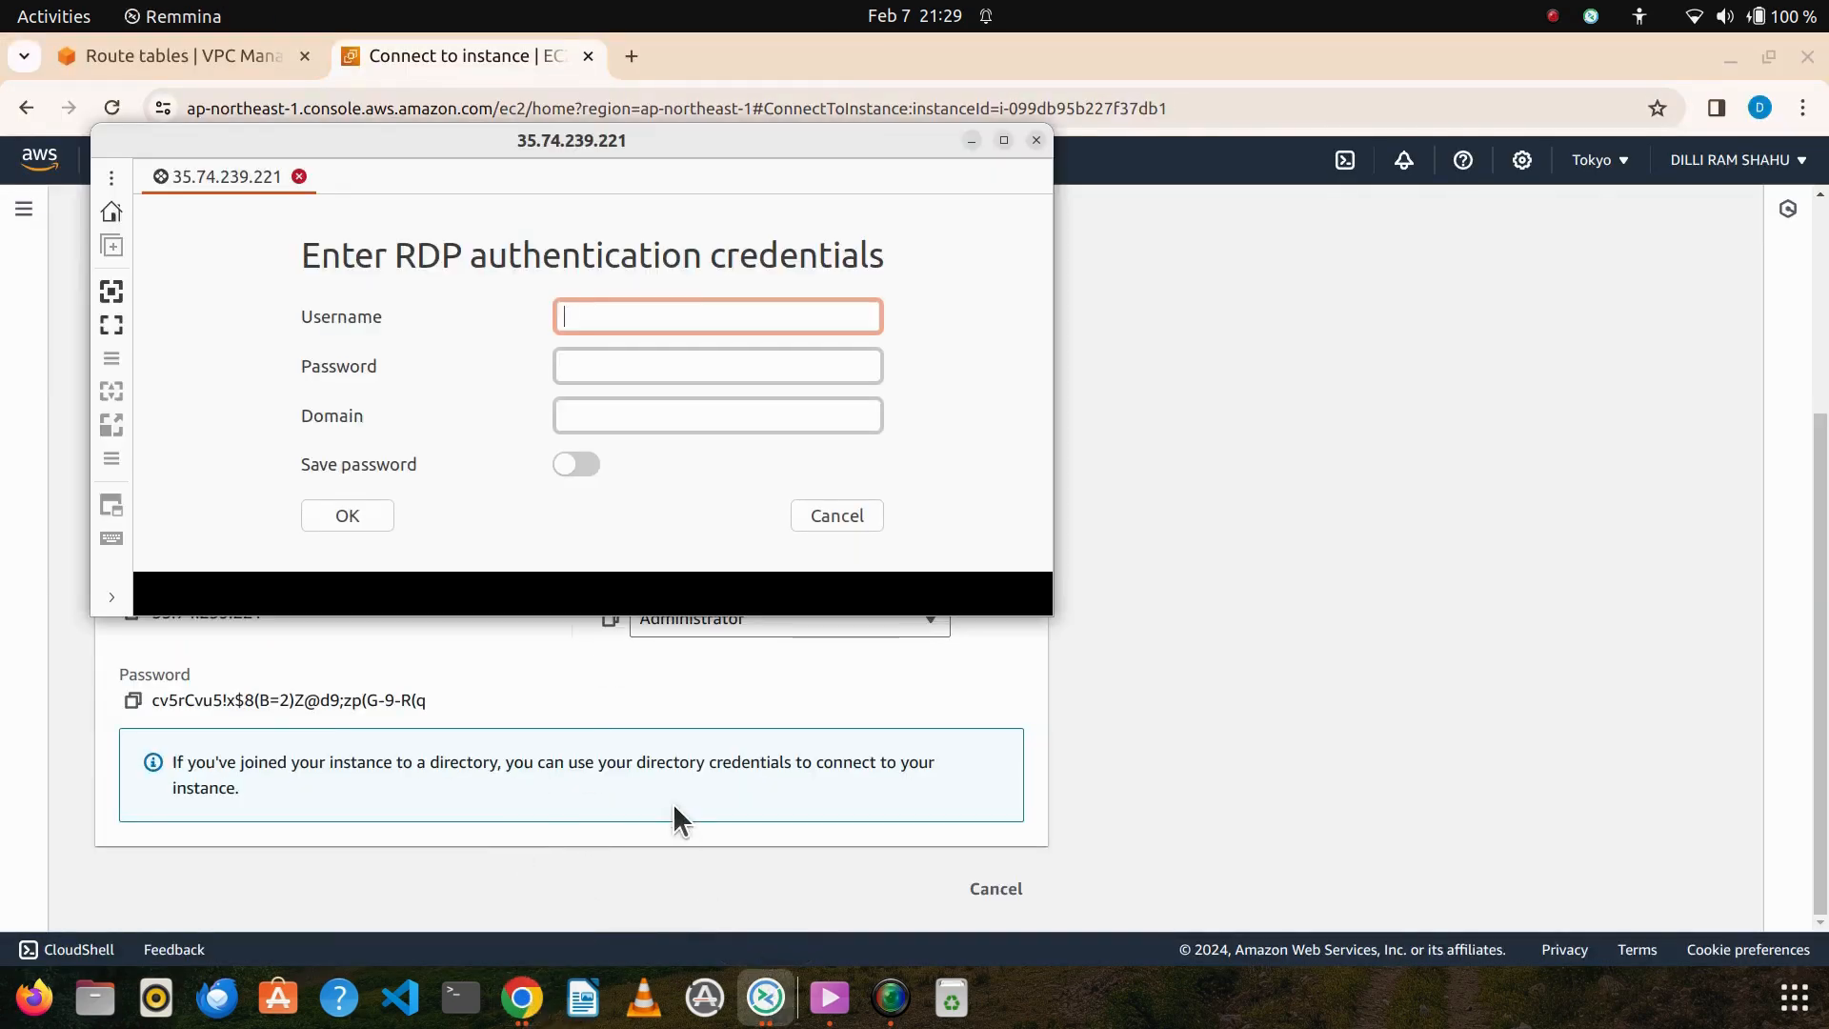
key("ctrl+v")
Copy the decrypted password from the AWS console into Remmina's password field, log in and maximize the remote session window
left_click(592, 894)
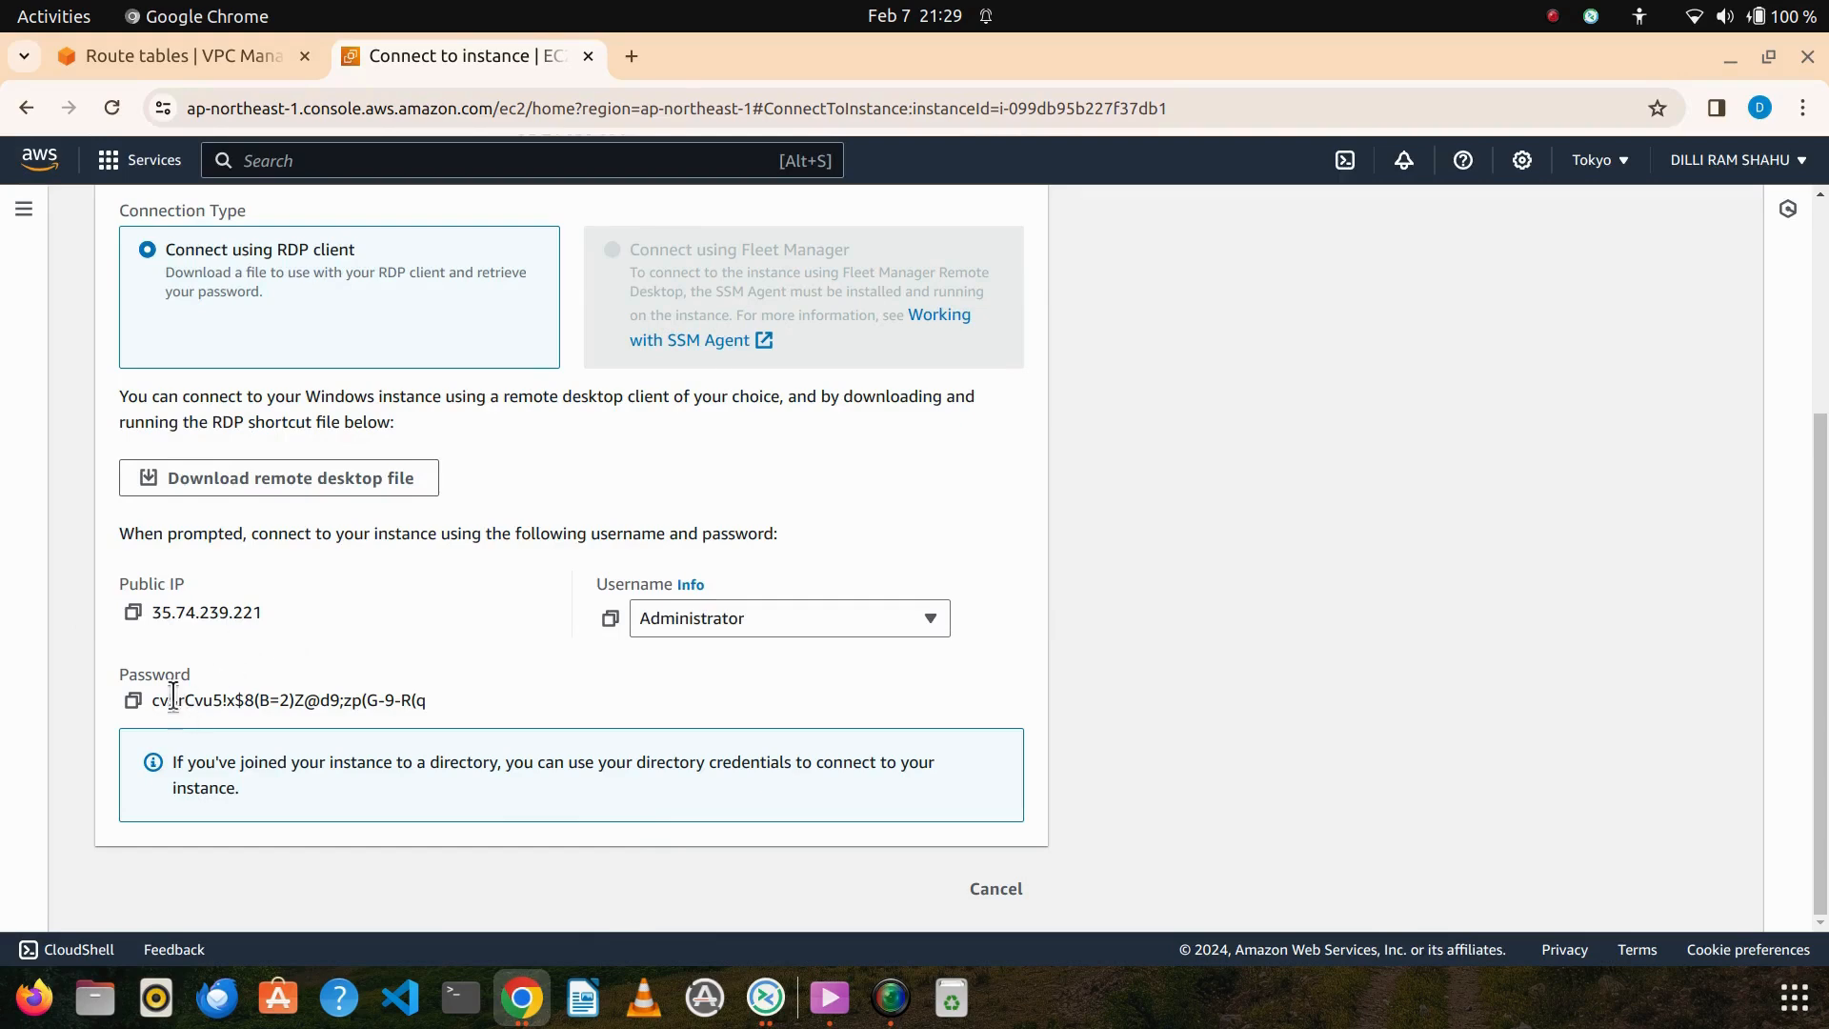
left_click(132, 700)
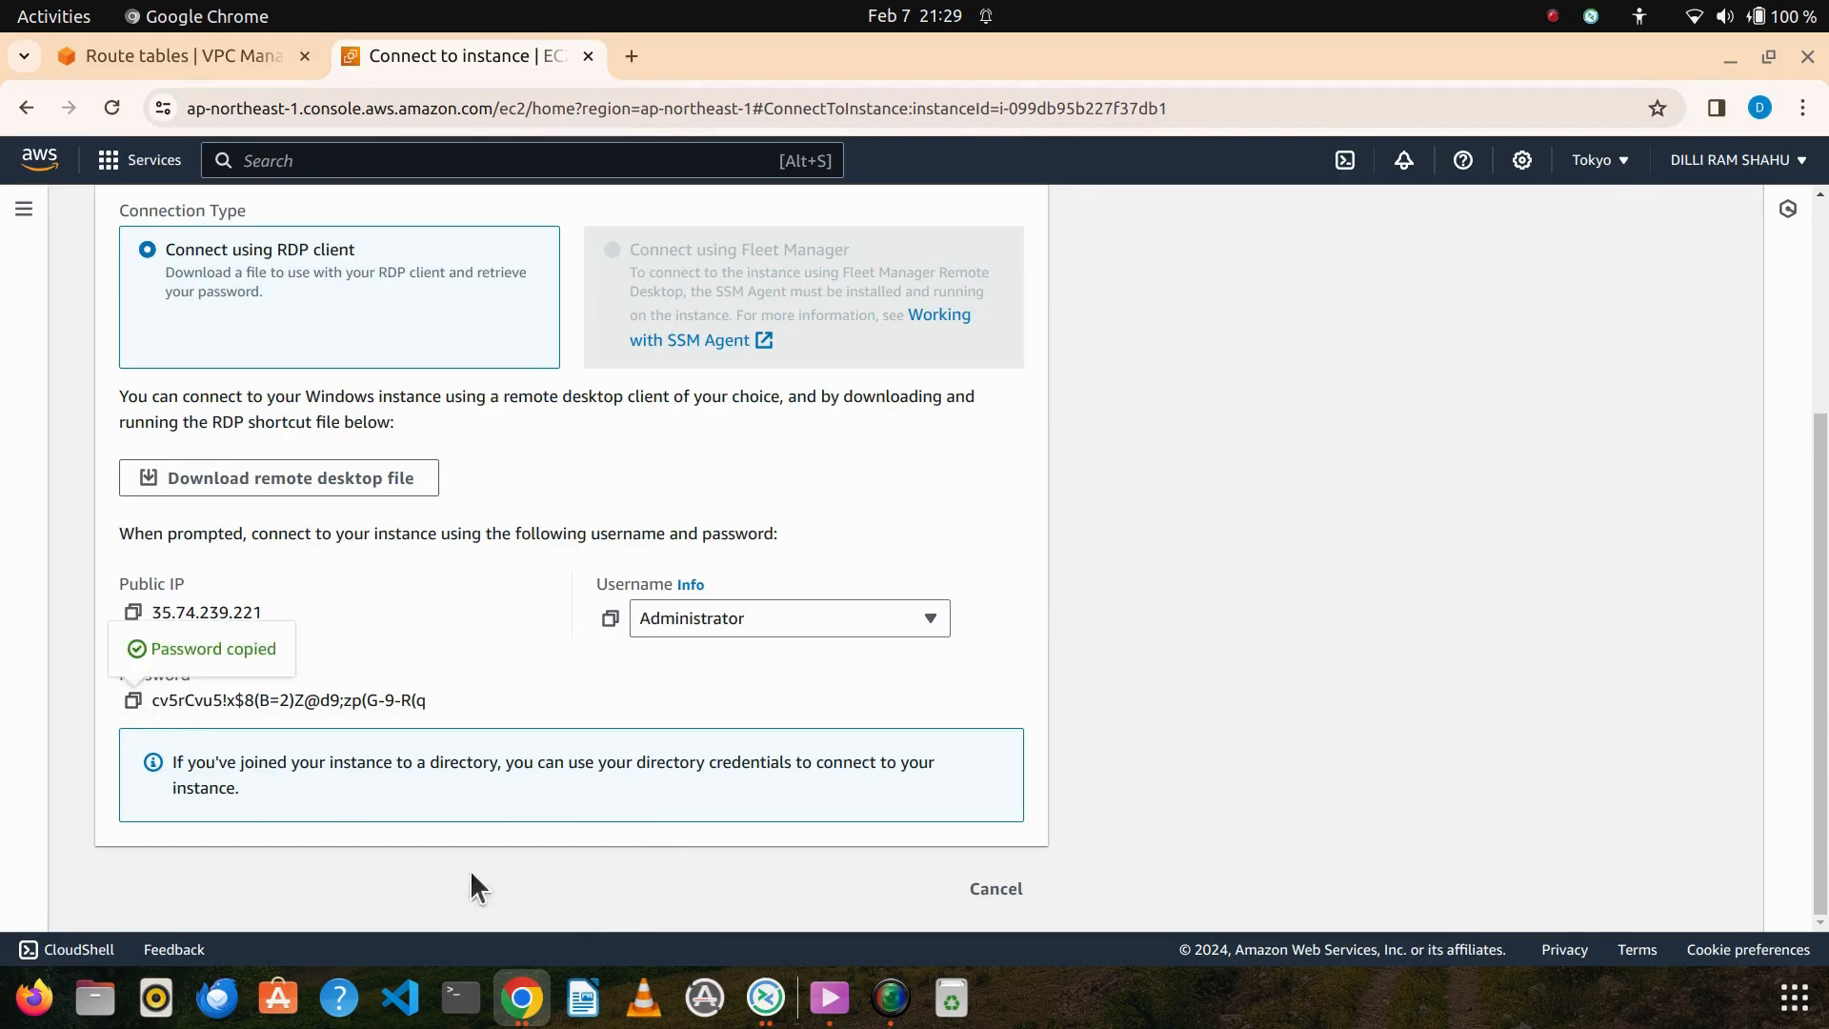
left_click(768, 998)
left_click(634, 370)
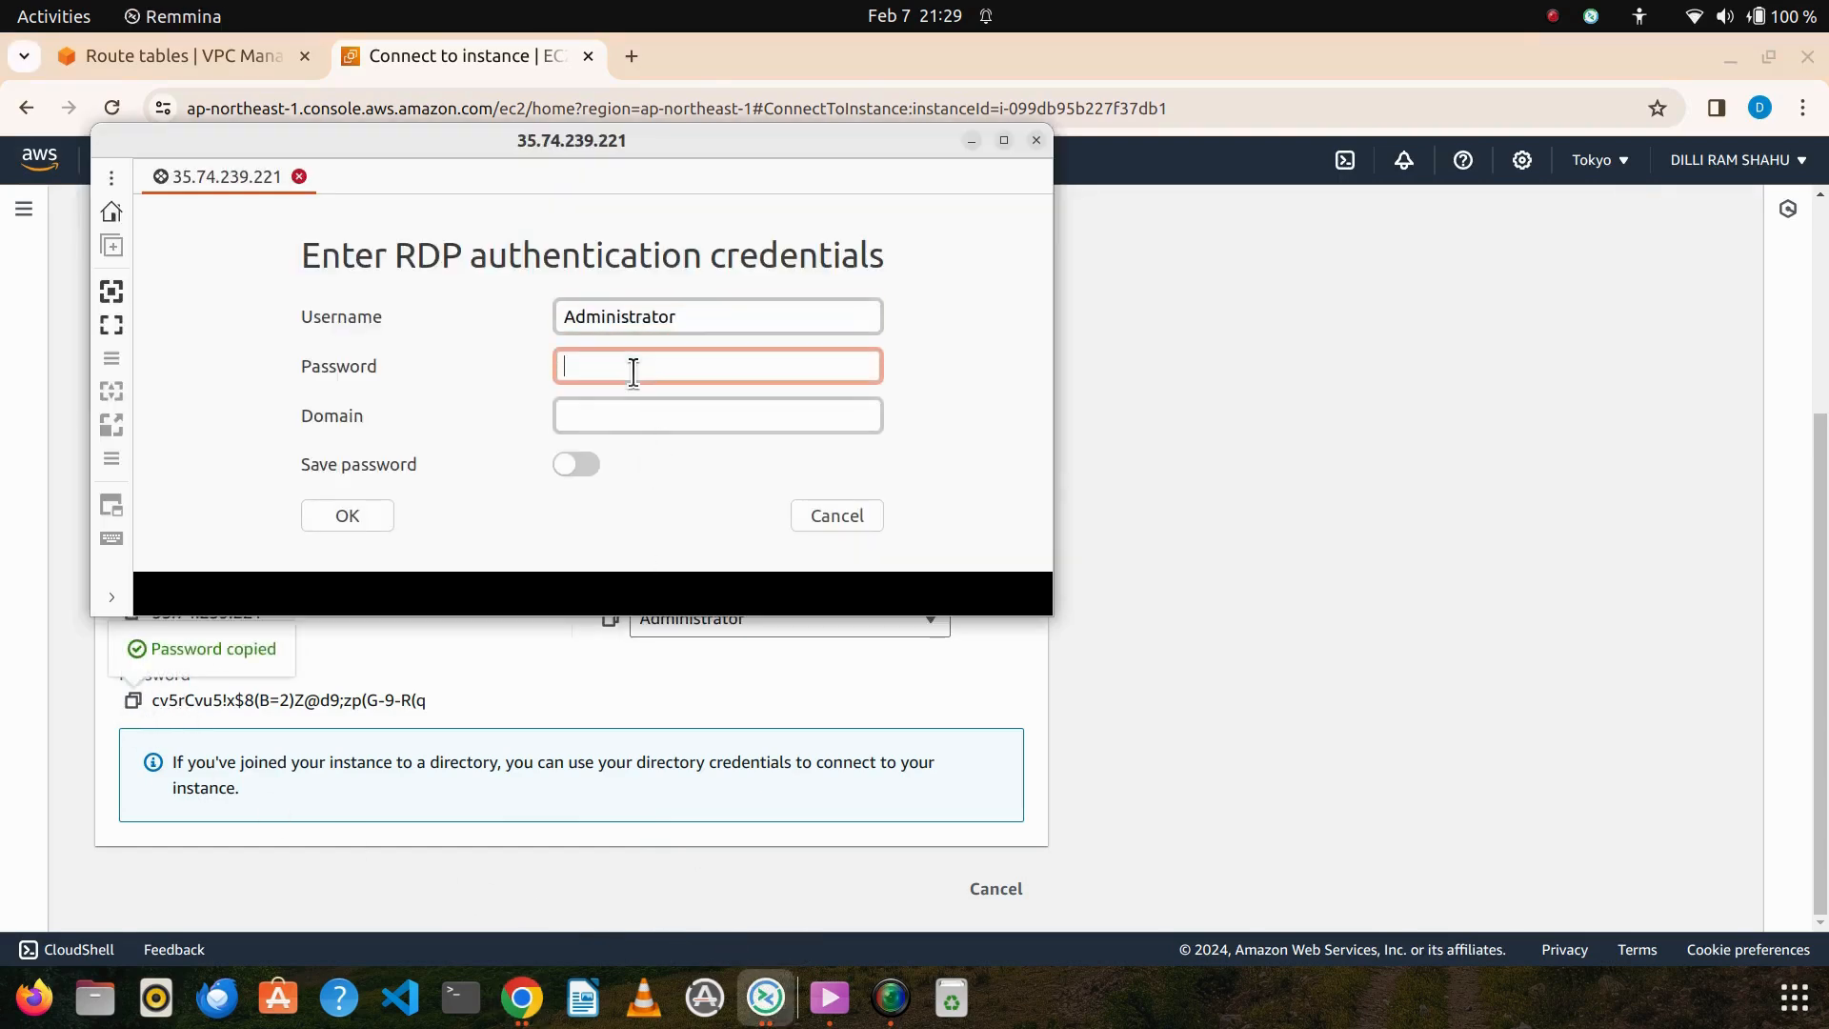
left_click(325, 505)
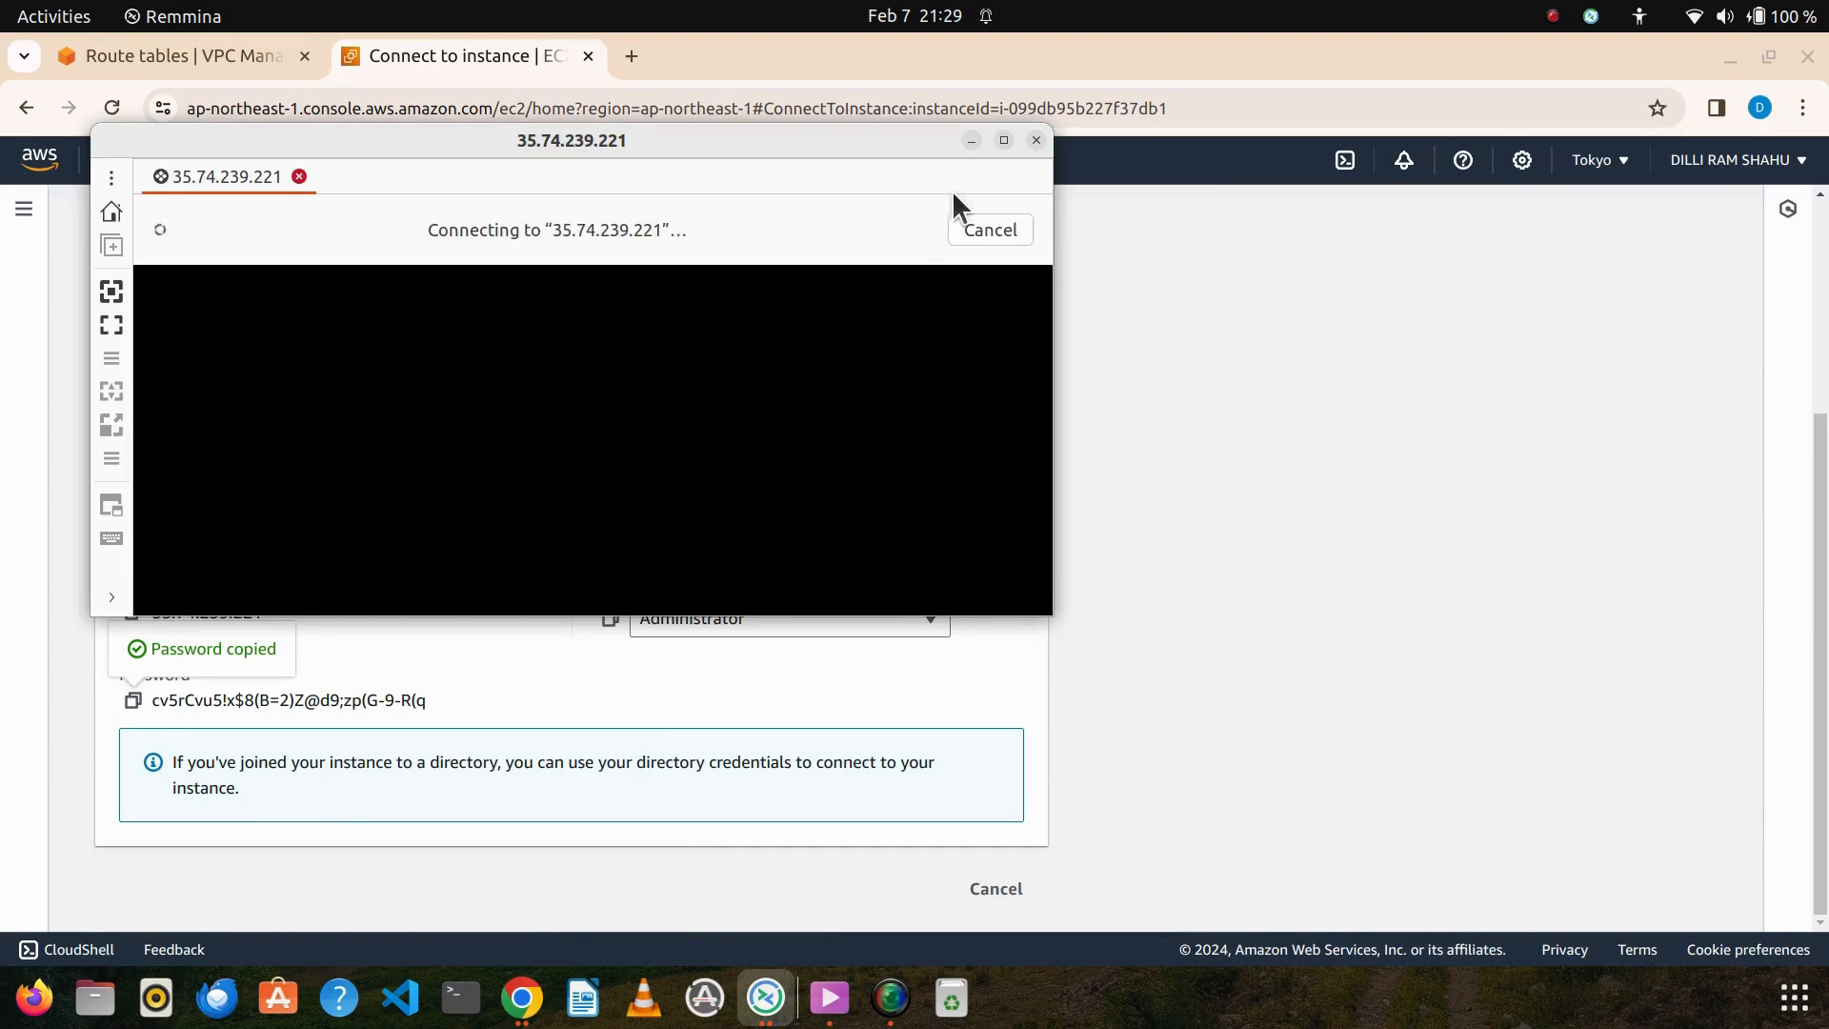
left_click(1004, 141)
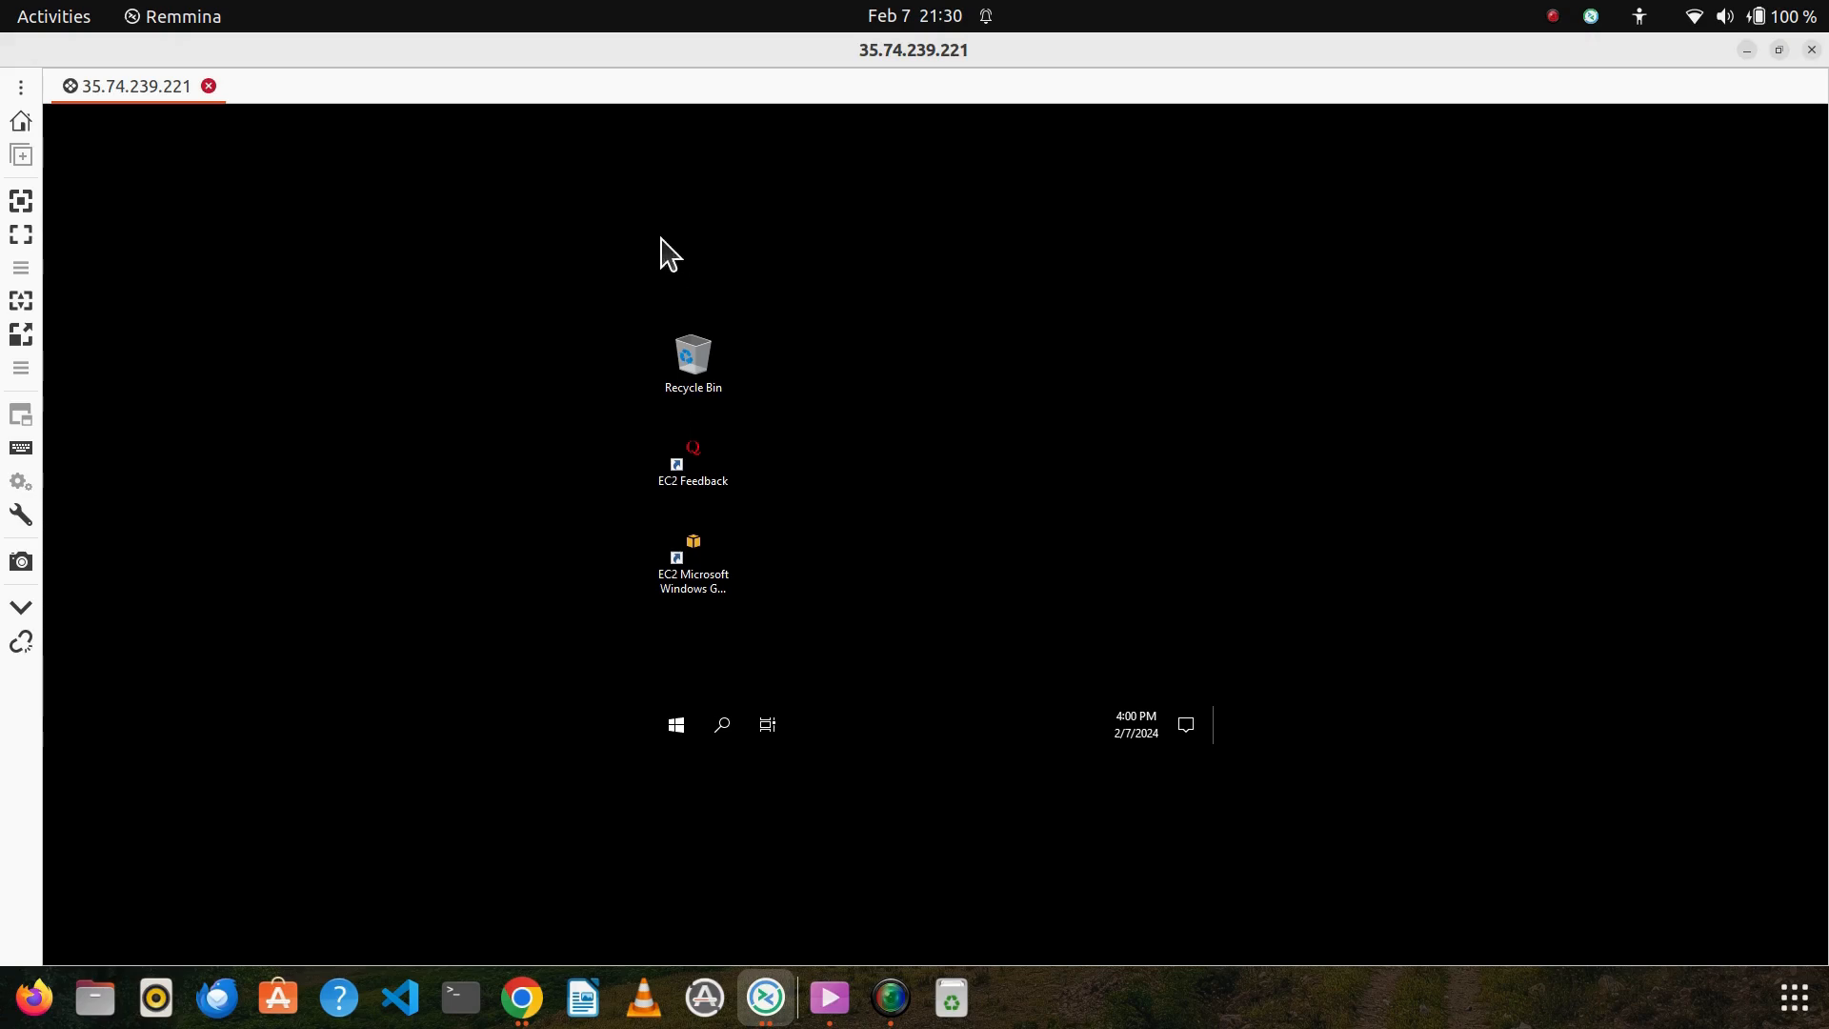
Open Command Prompt on the public webserver and ping 8.8.8.8
left_click(673, 729)
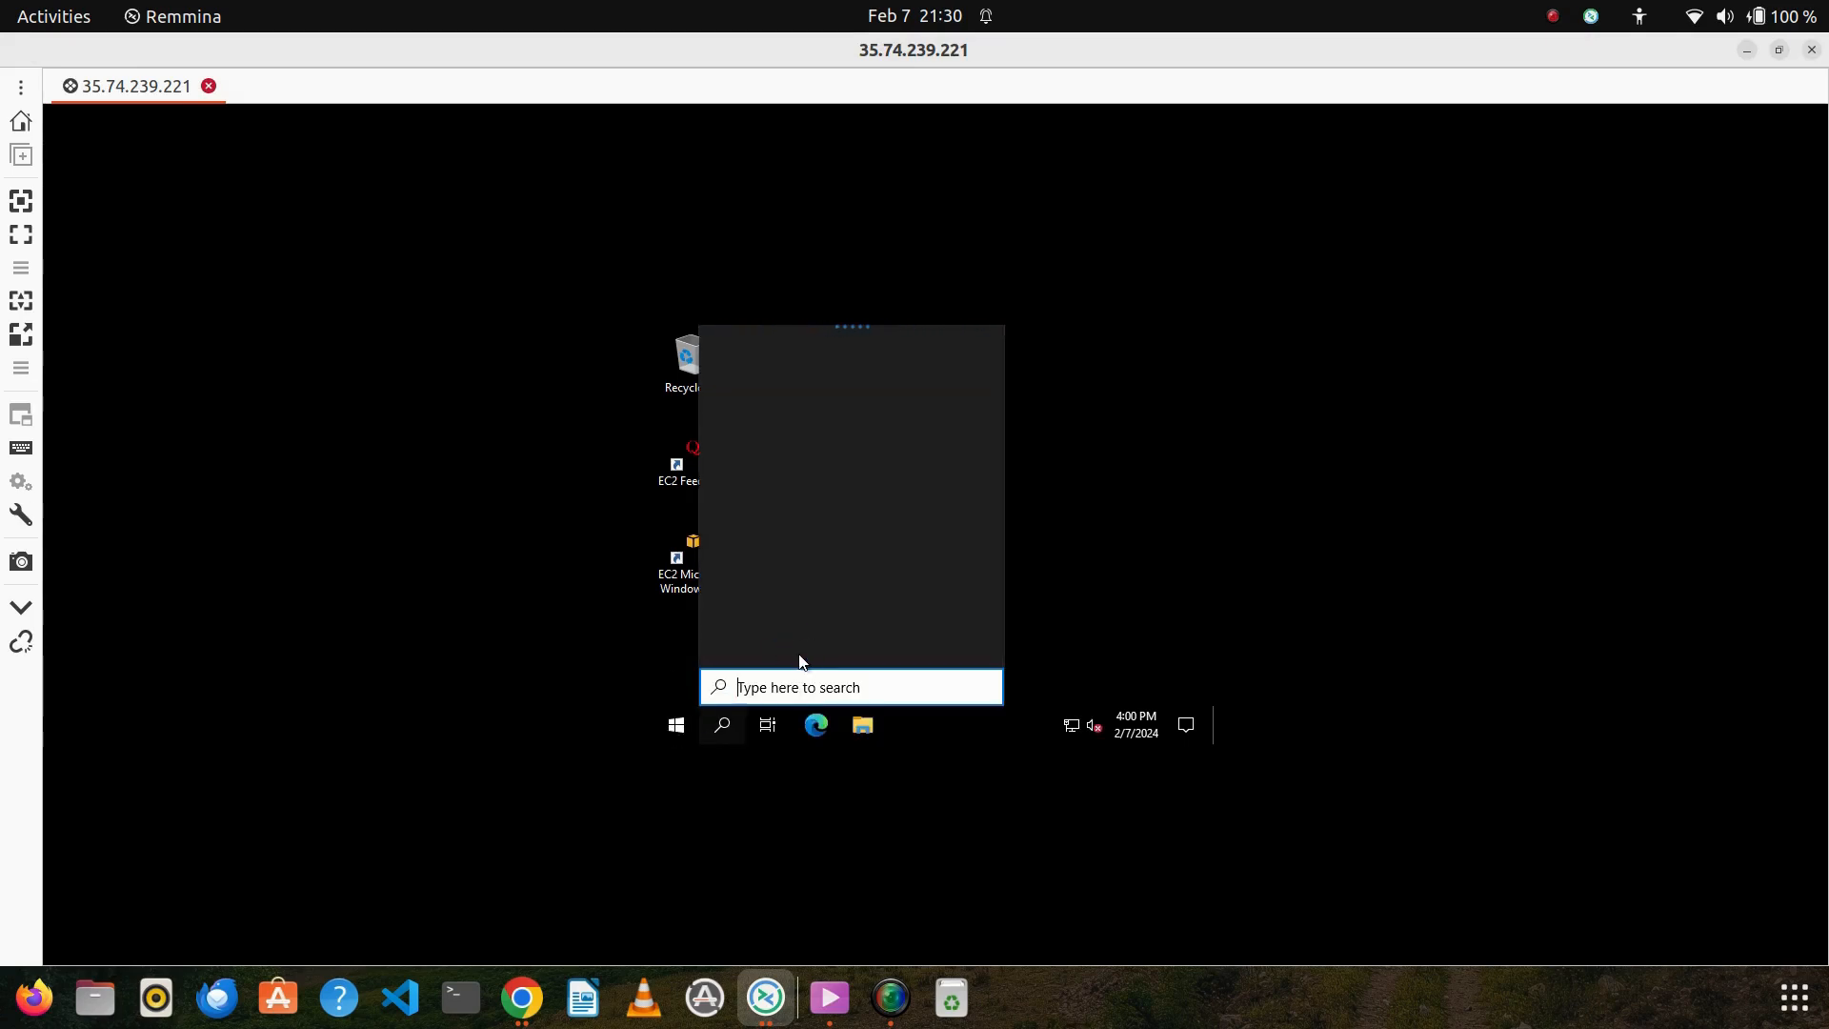
type("cmd")
key("Return")
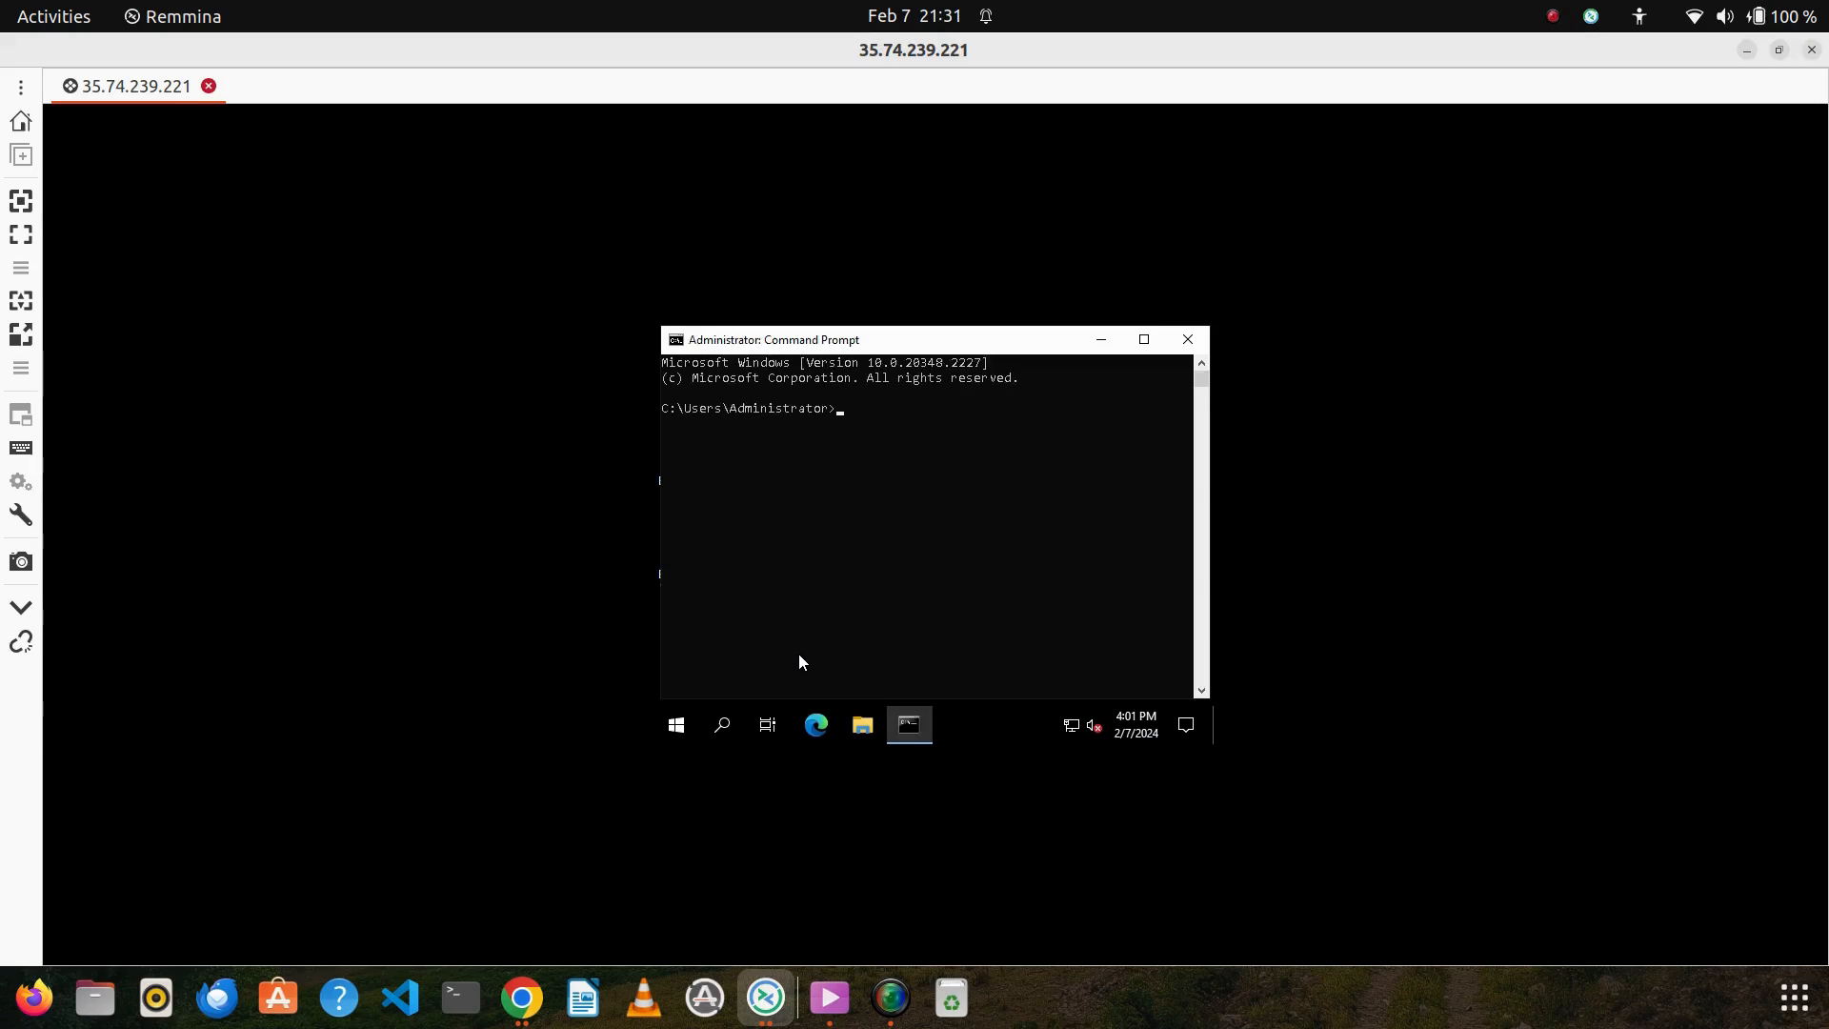
type("ping 8.8.8.8")
key("Return")
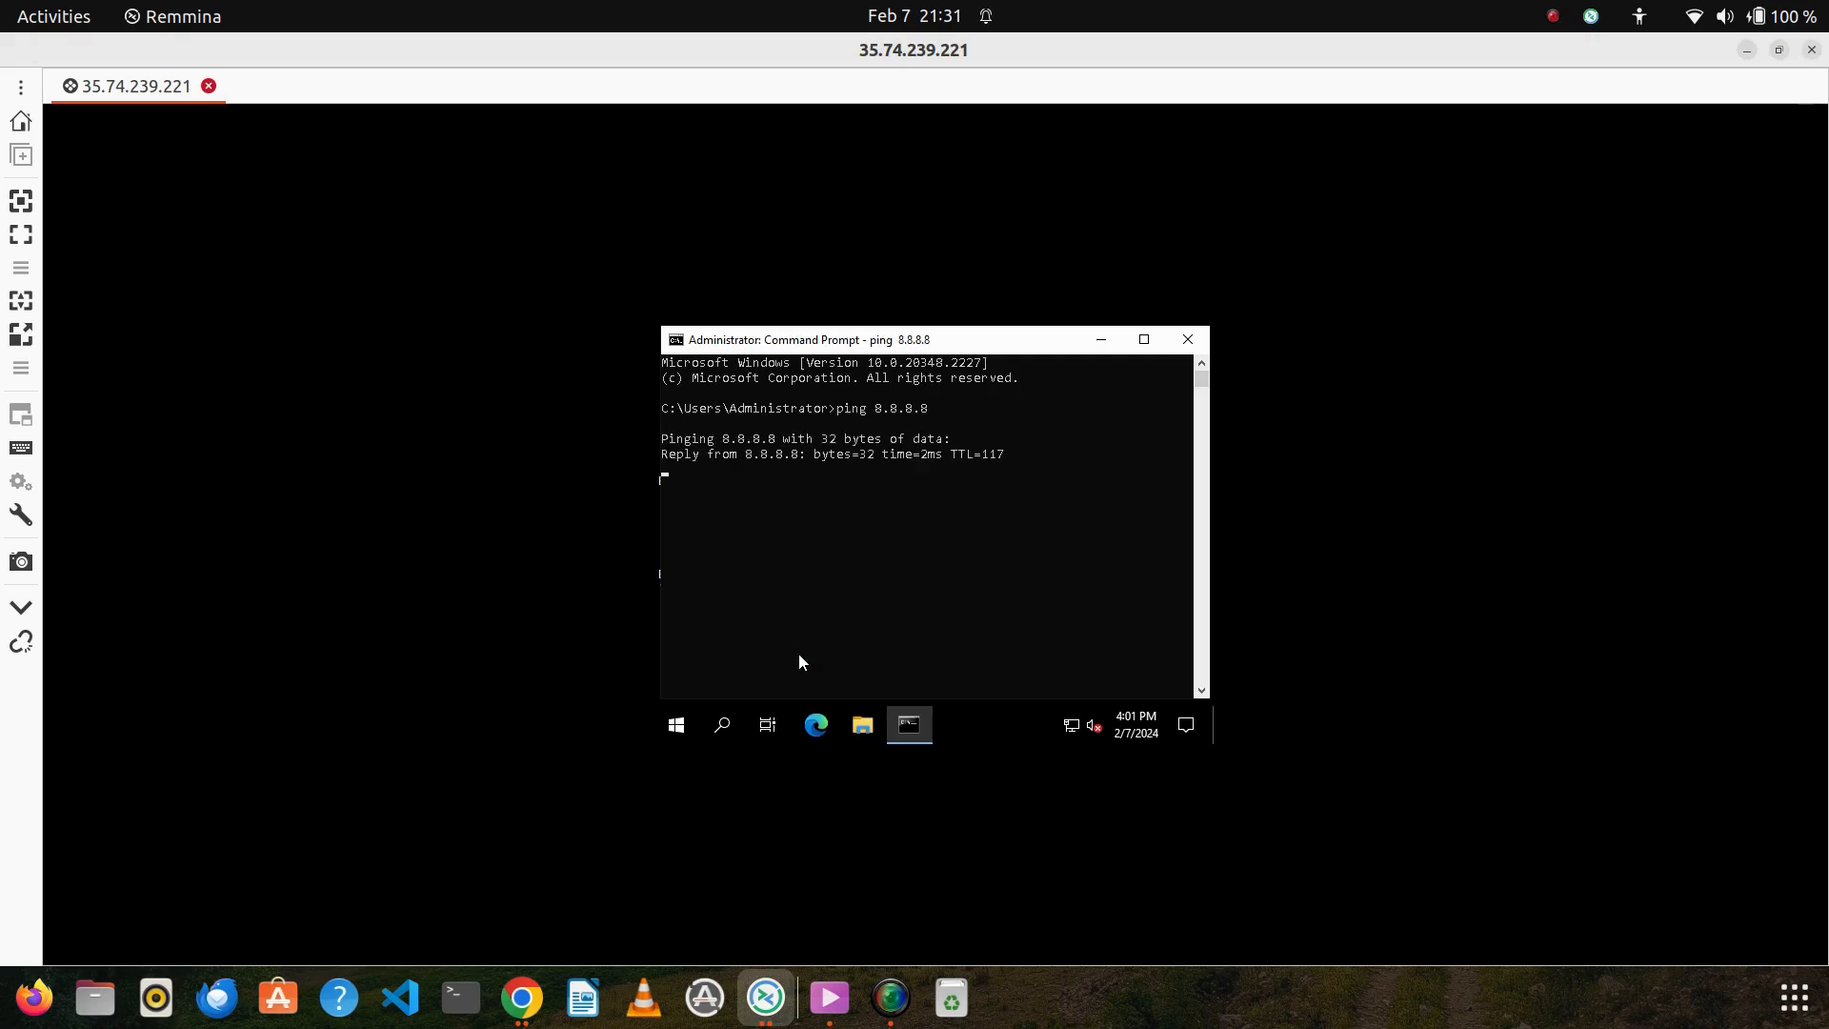
Check the remote server's network connection status and the ping replies, and close Command Prompt
left_click(1076, 725)
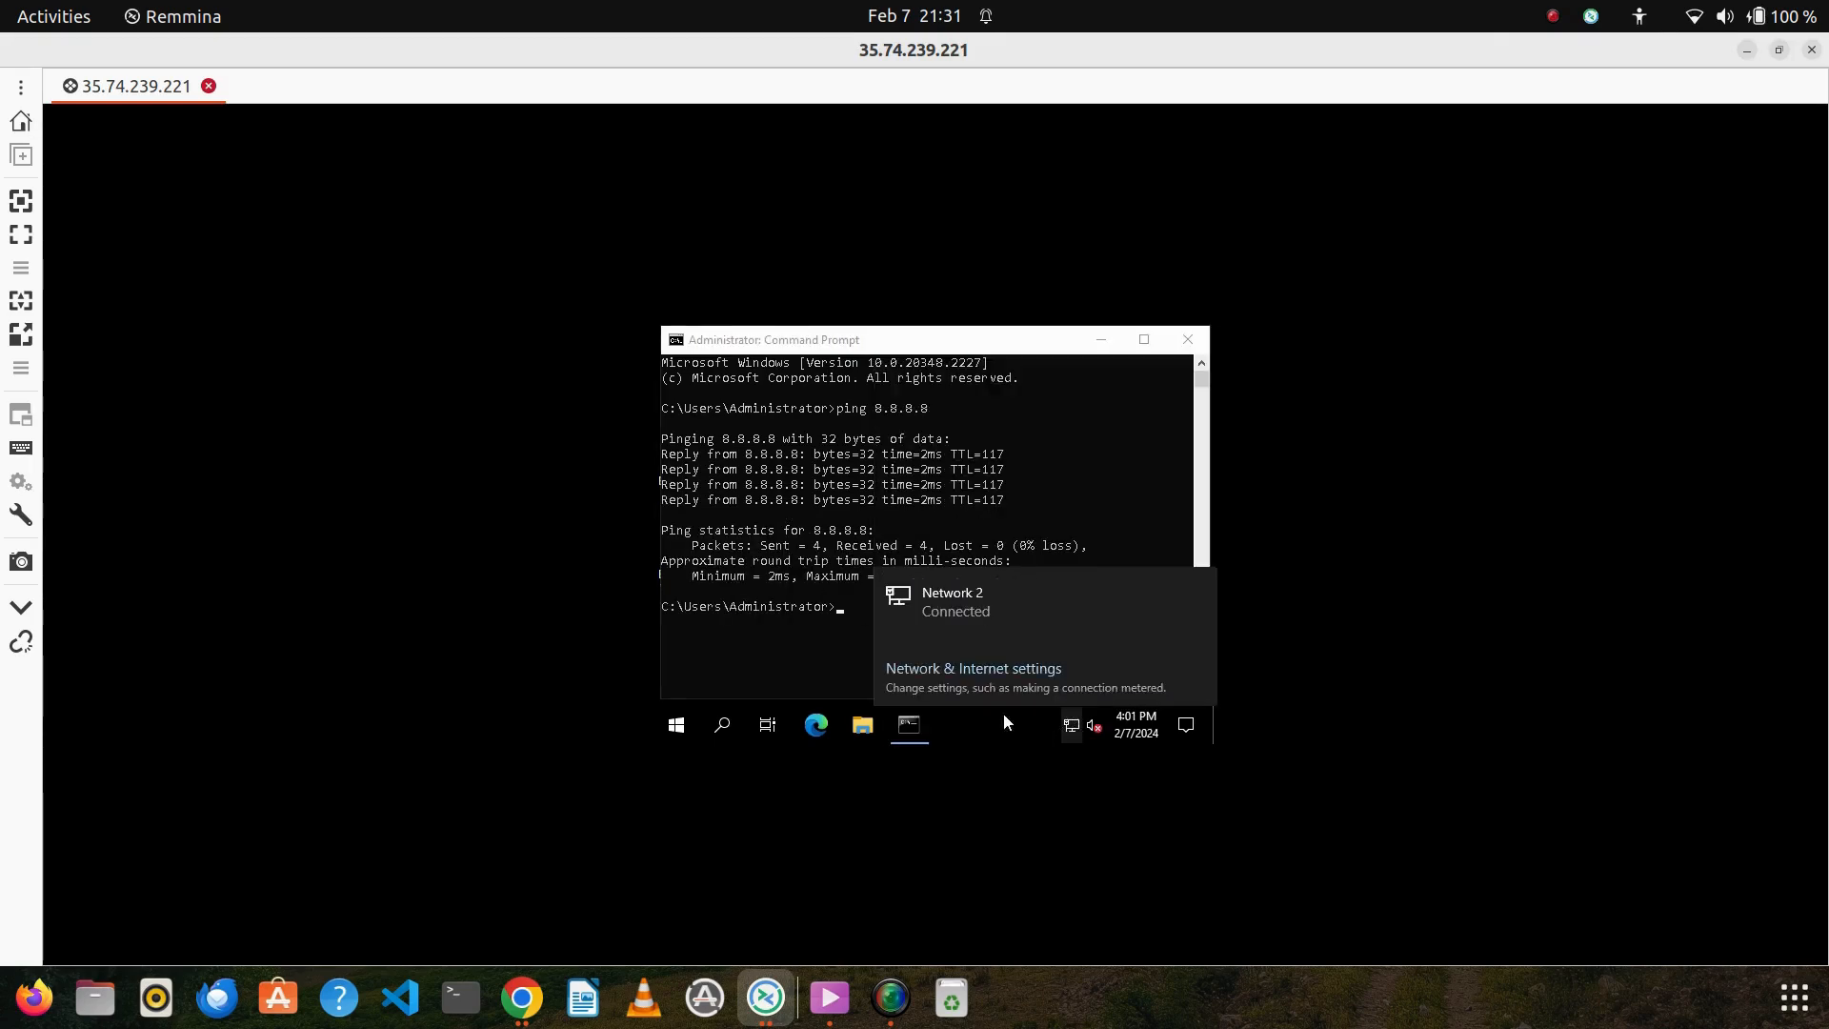
left_click(803, 656)
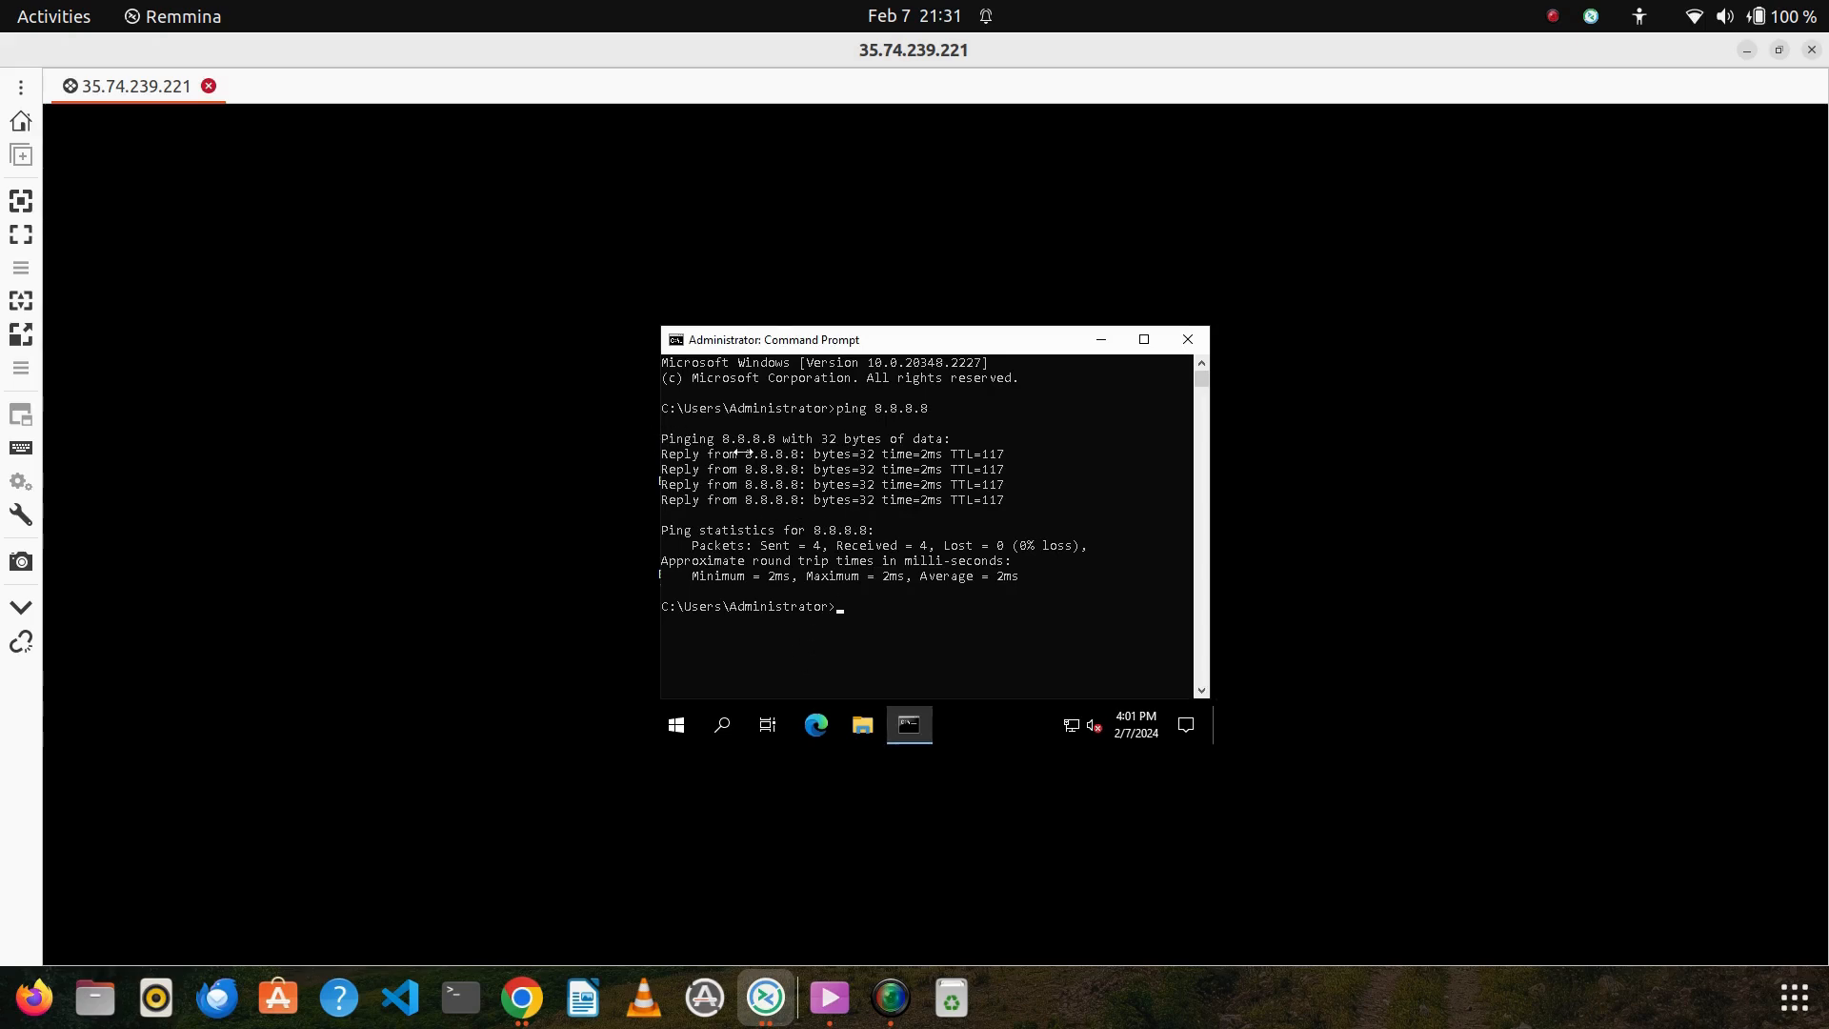
left_click_drag(742, 454, 609, 541)
left_click_drag(672, 438, 832, 524)
left_click(887, 561)
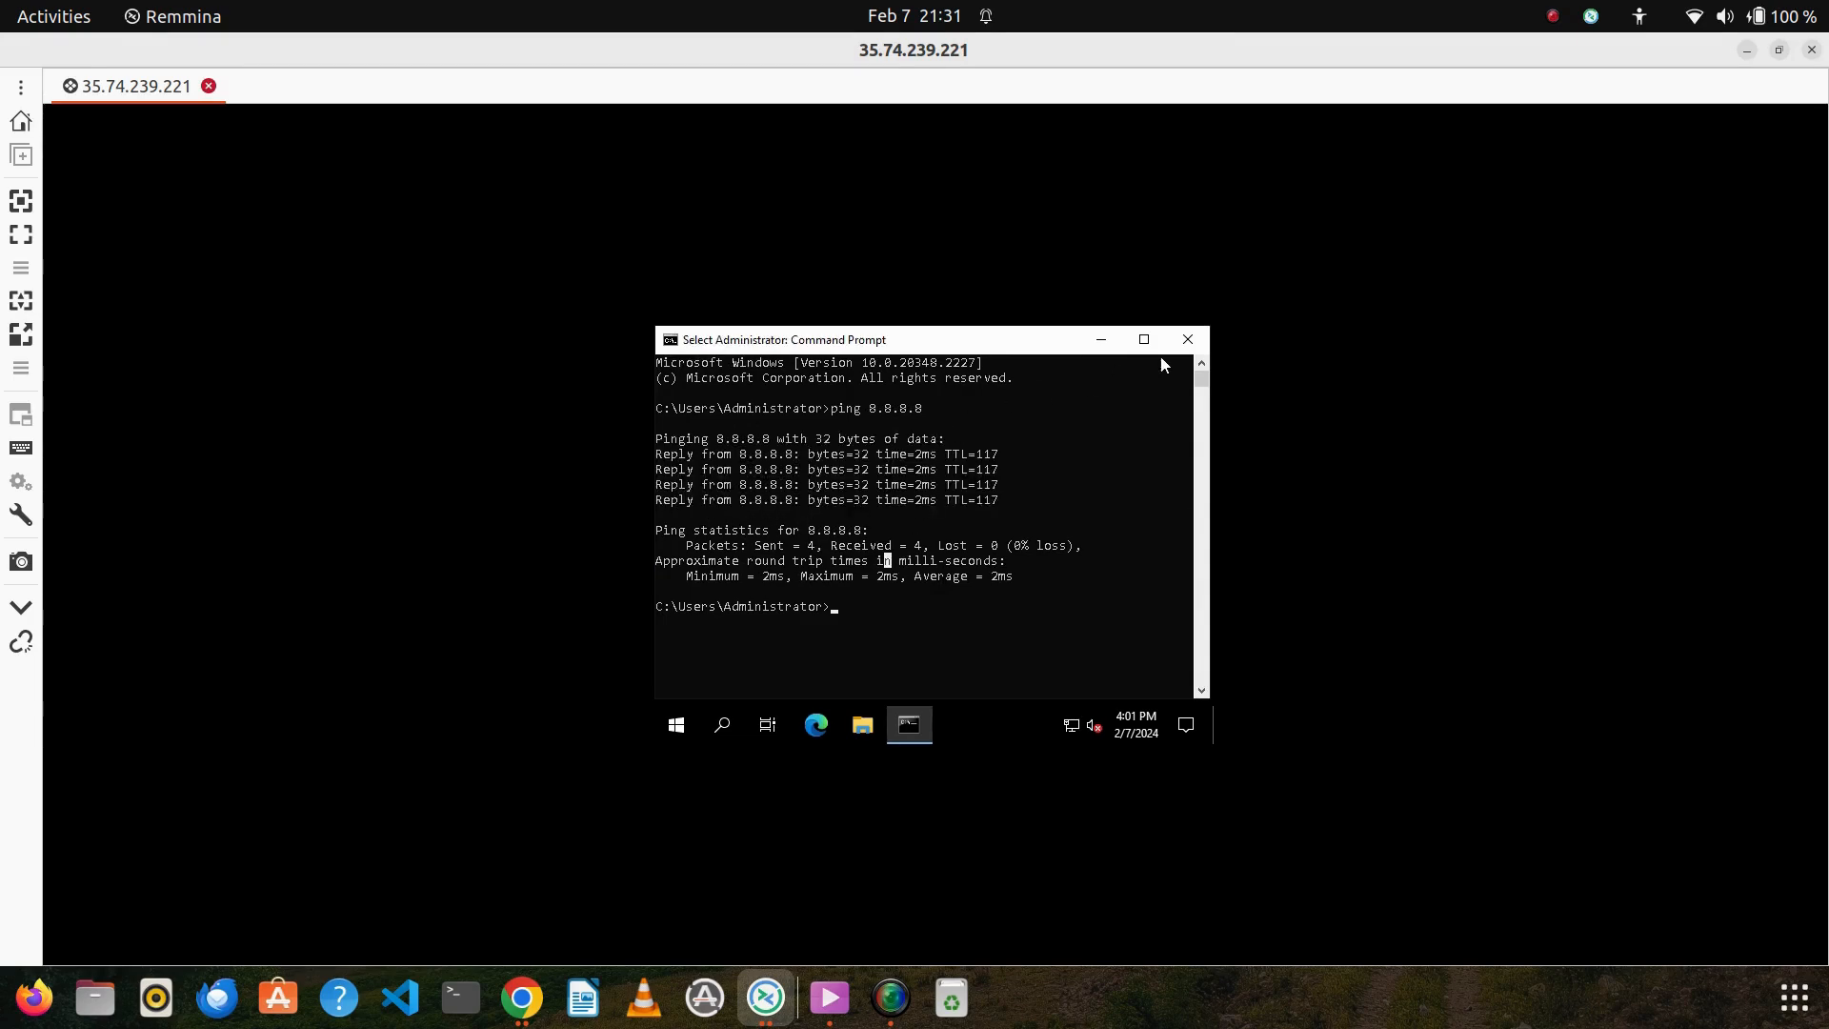
left_click(1188, 339)
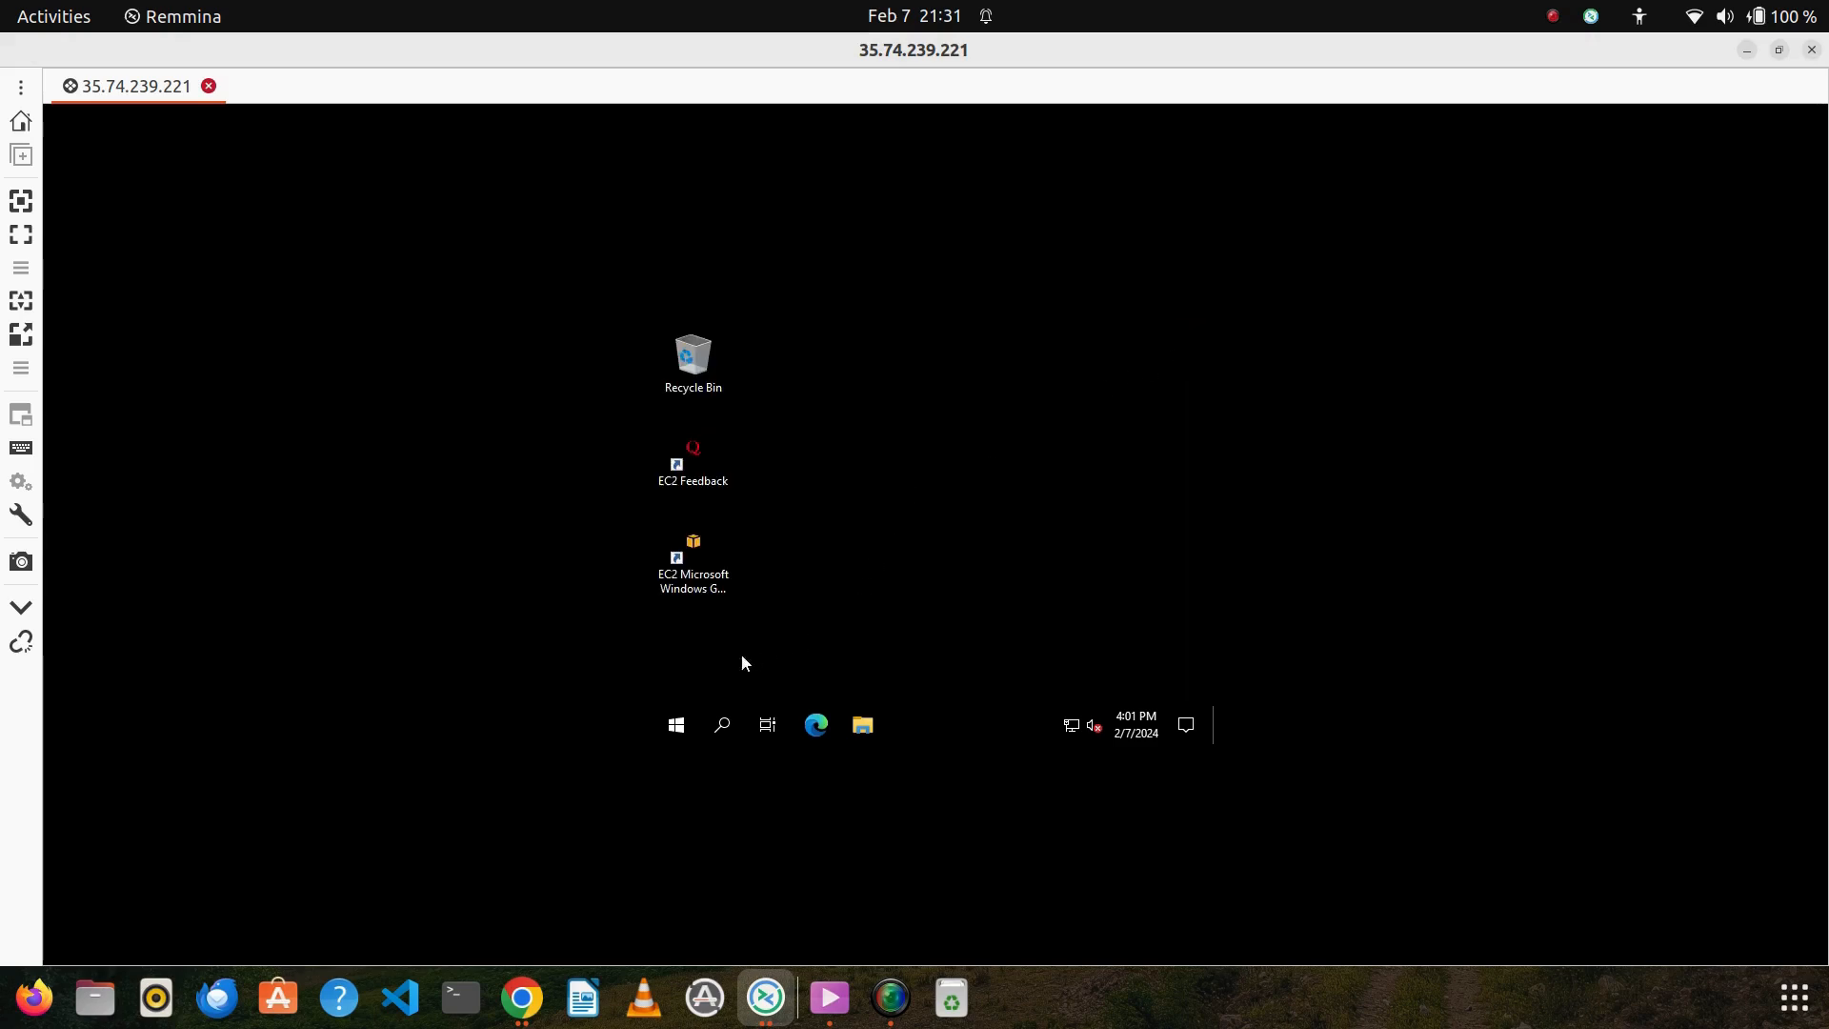
Find and open the Remote Desktop Connection app on the public webserver
left_click(721, 729)
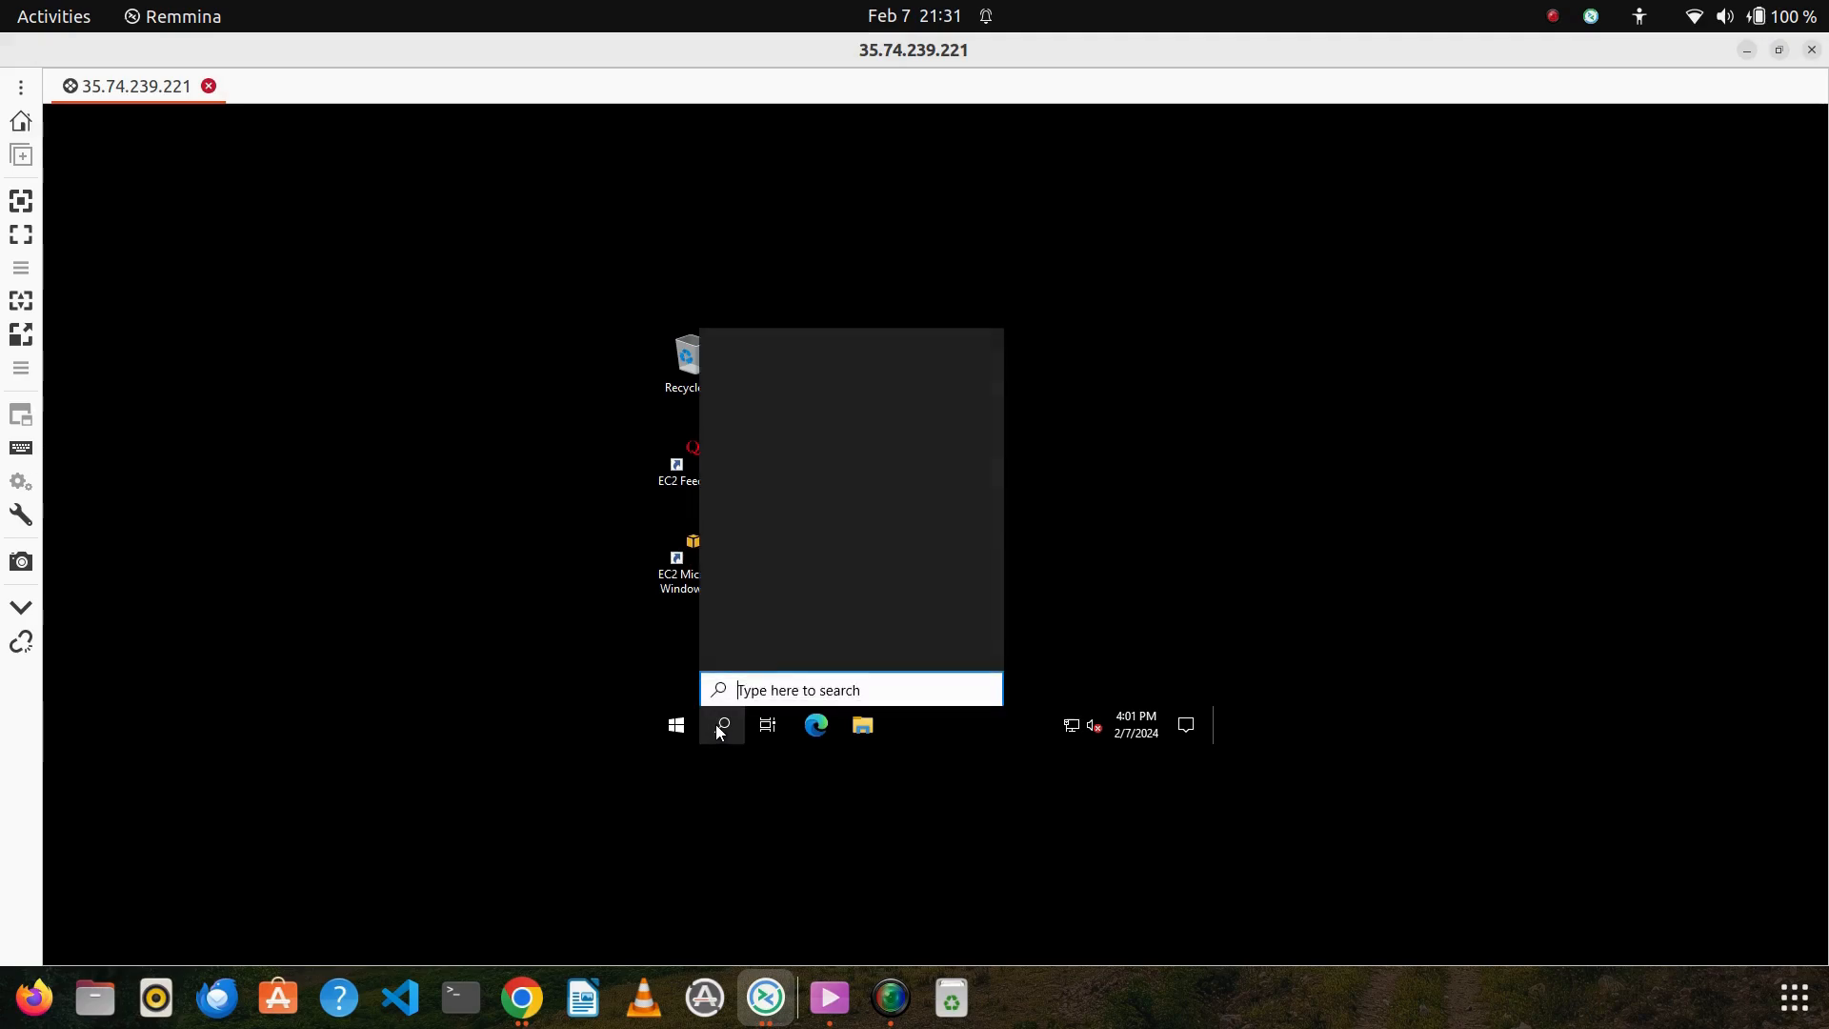
type("re")
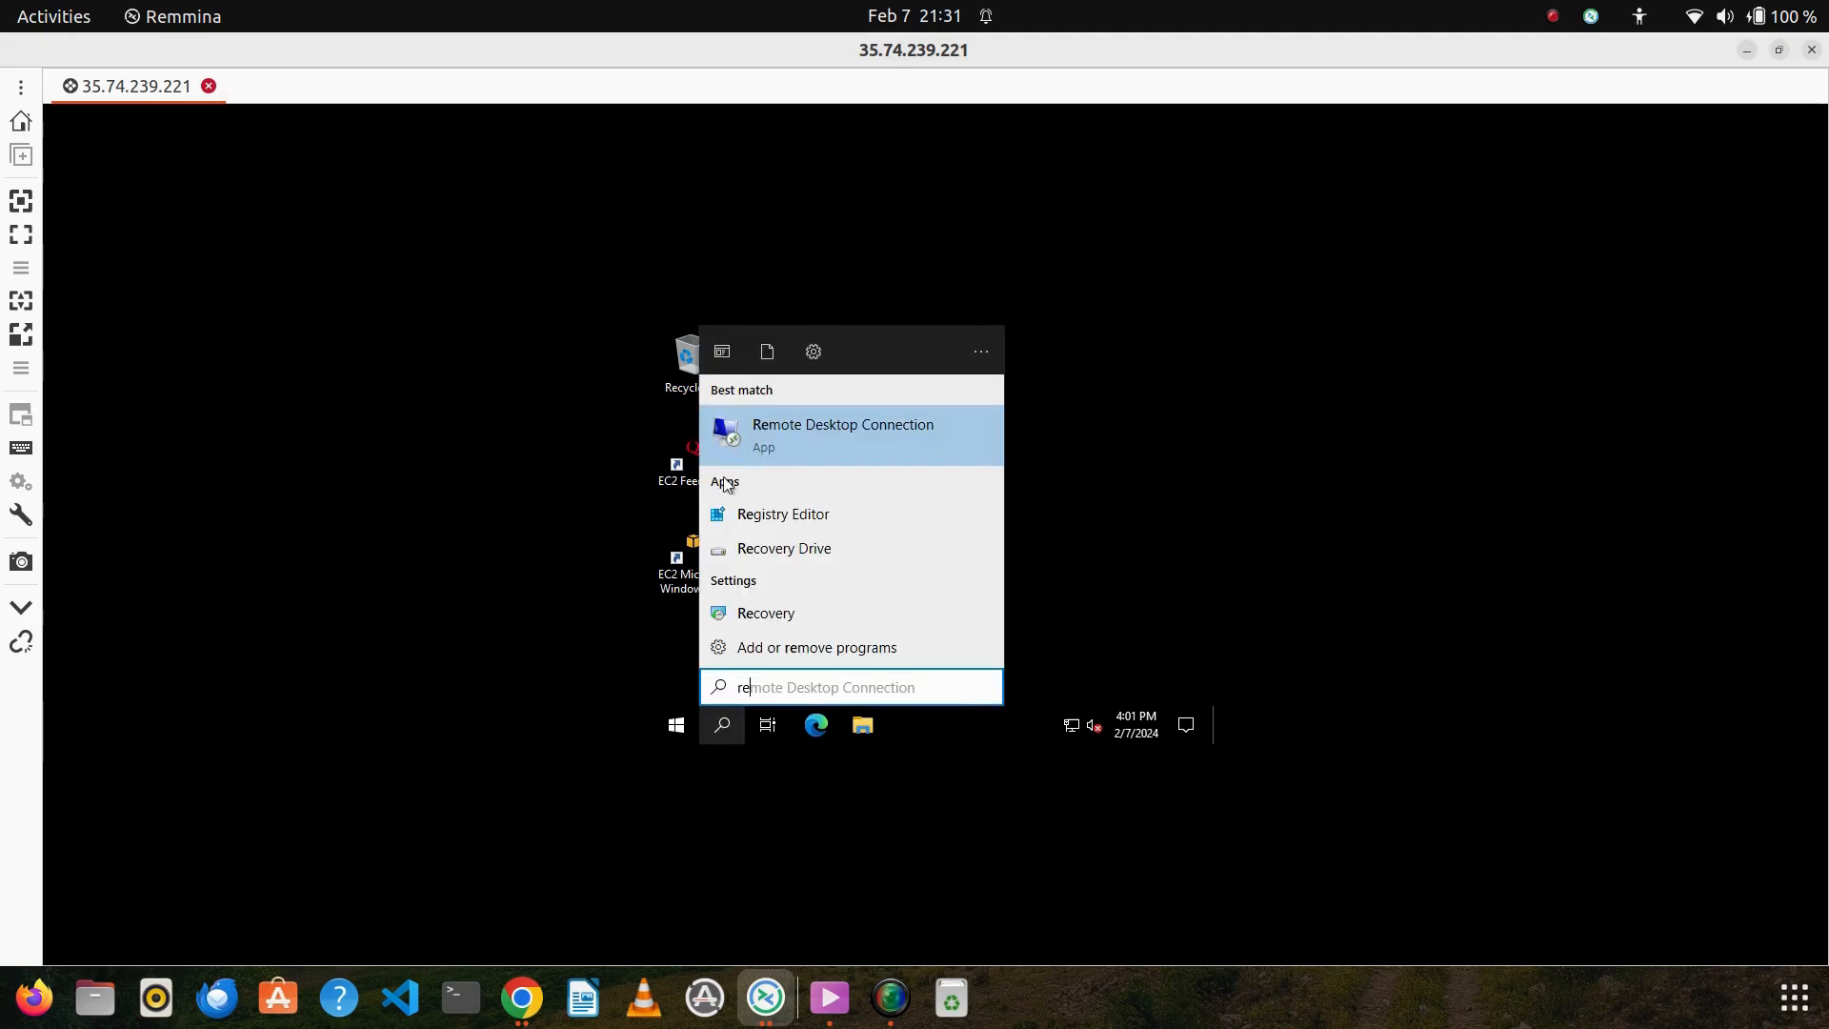
left_click(832, 432)
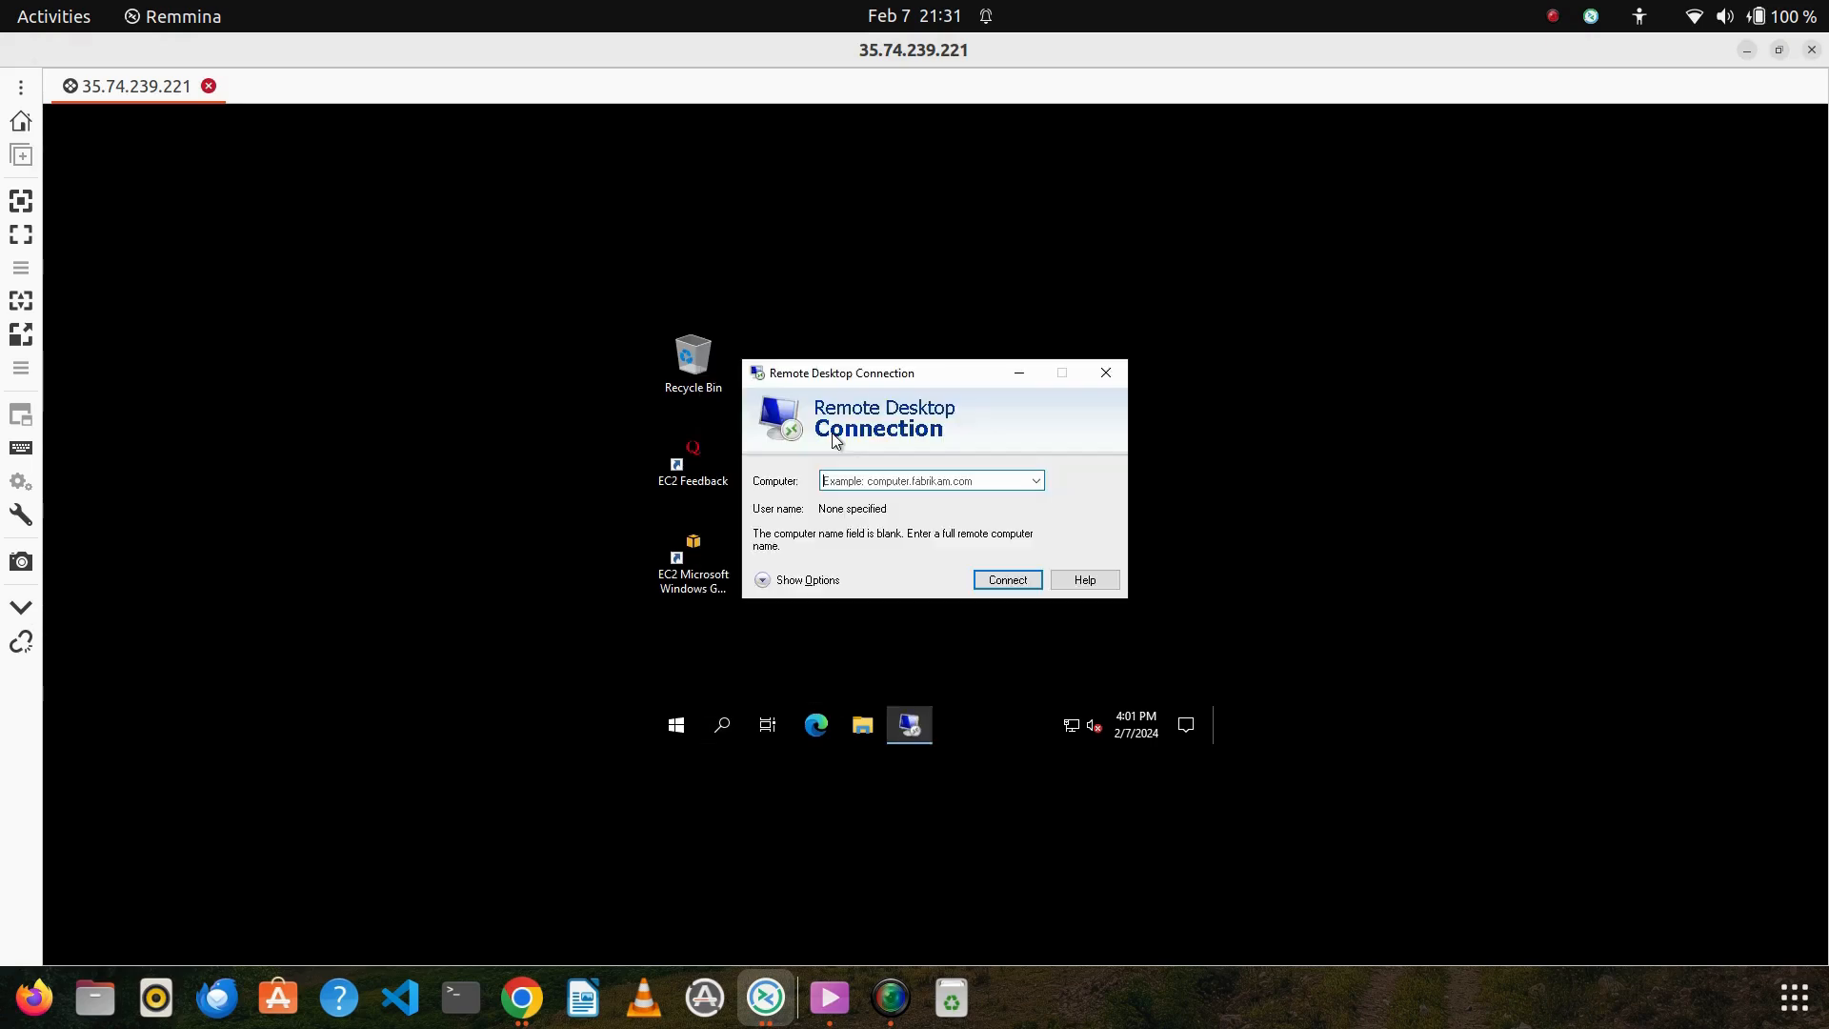
Switch to Chrome and return from the connection page to the list of EC2 instances
left_click(522, 997)
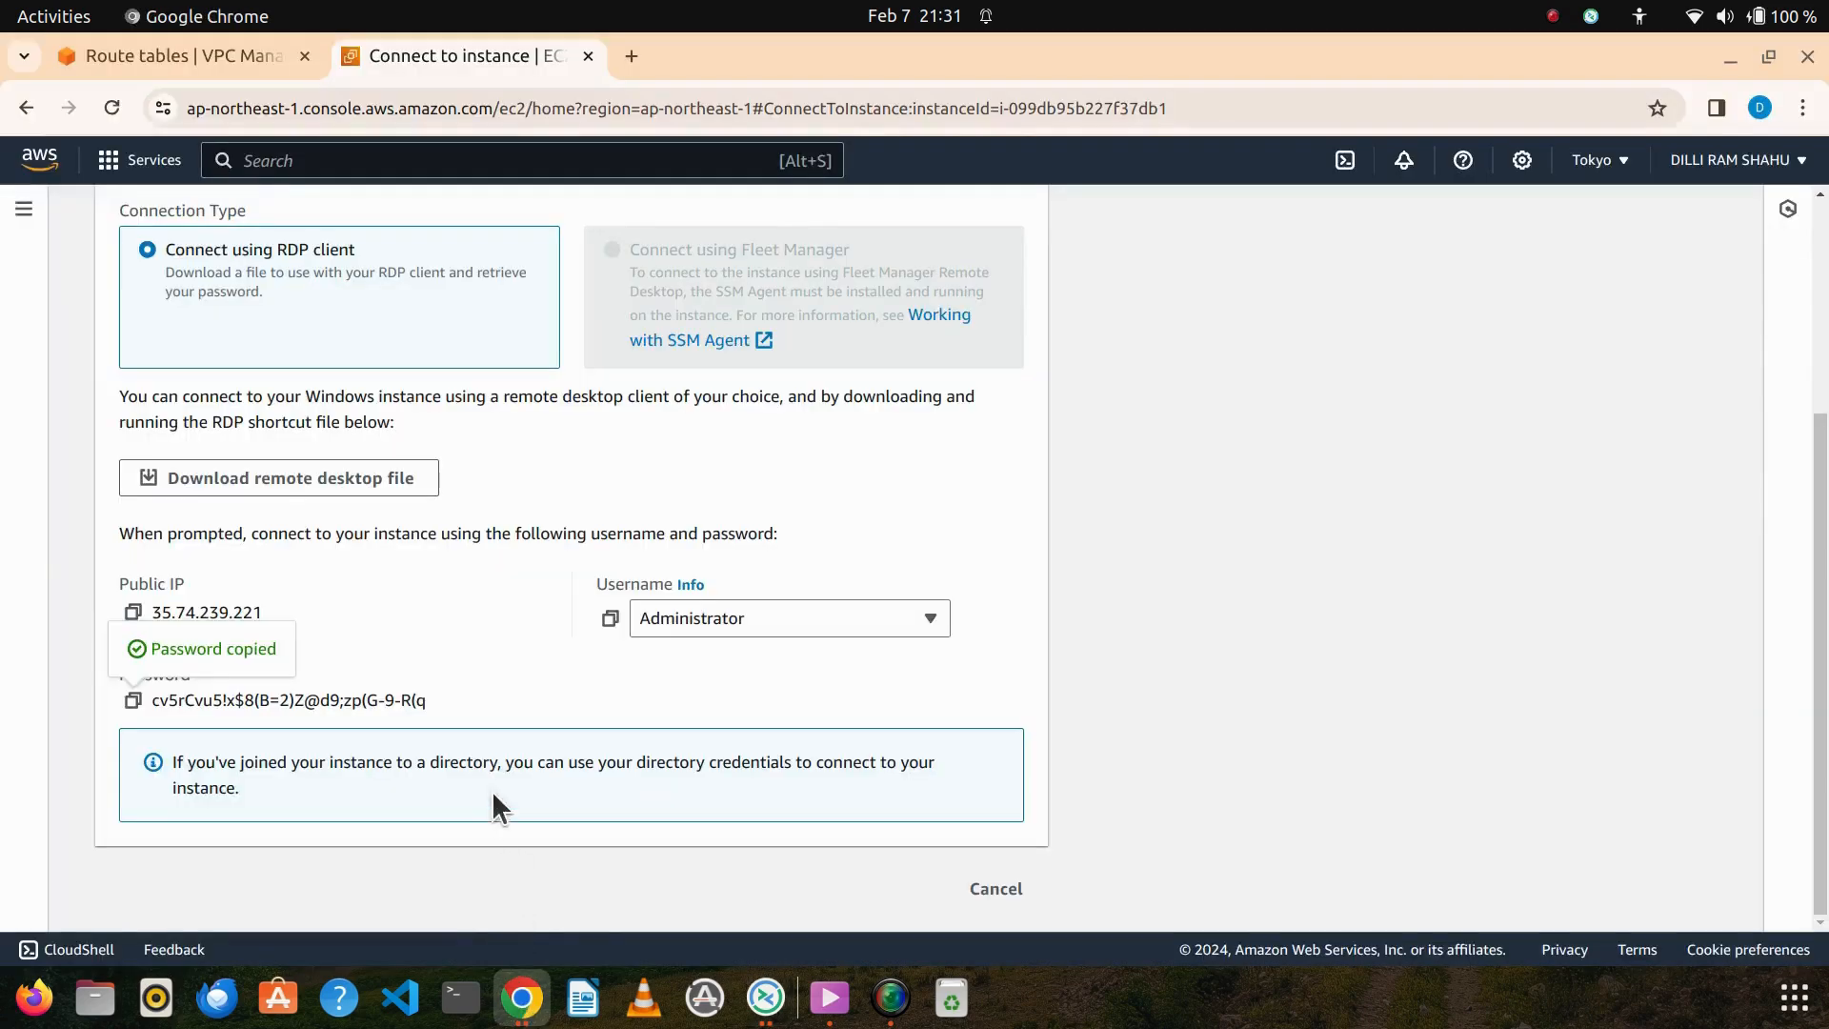
scroll(440, 629, "up", 5)
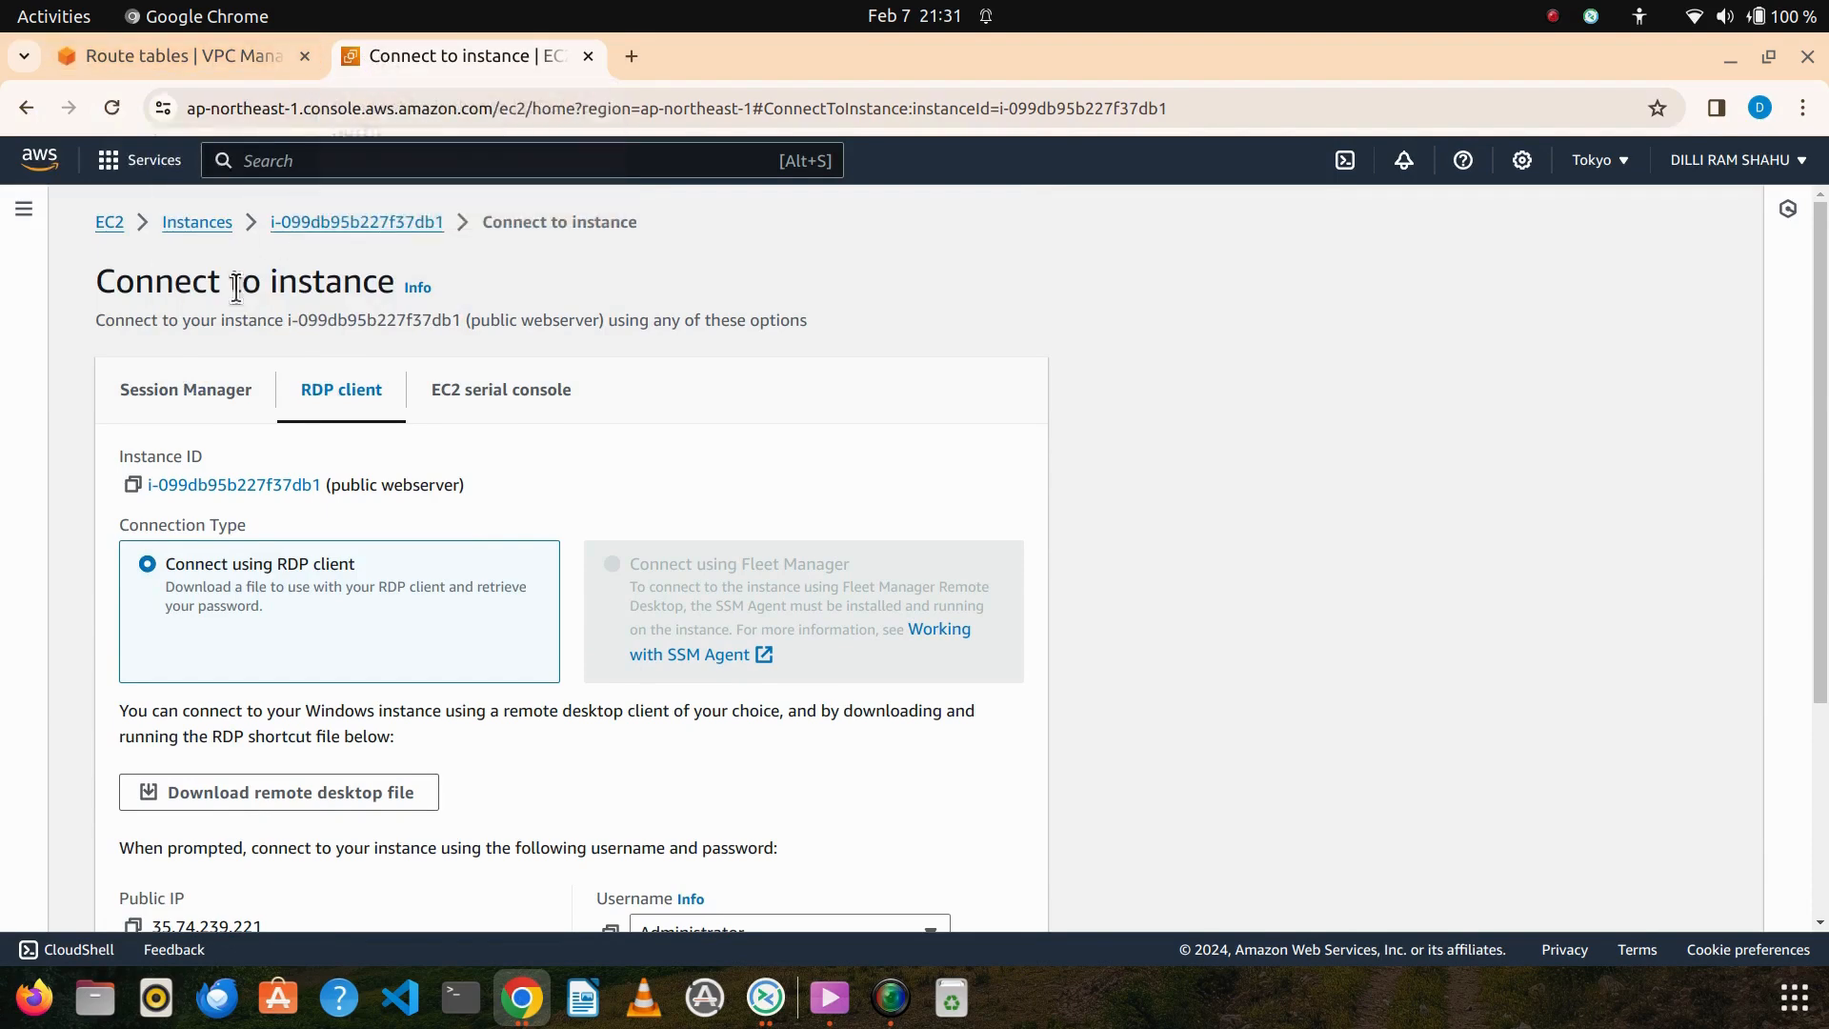
left_click(207, 222)
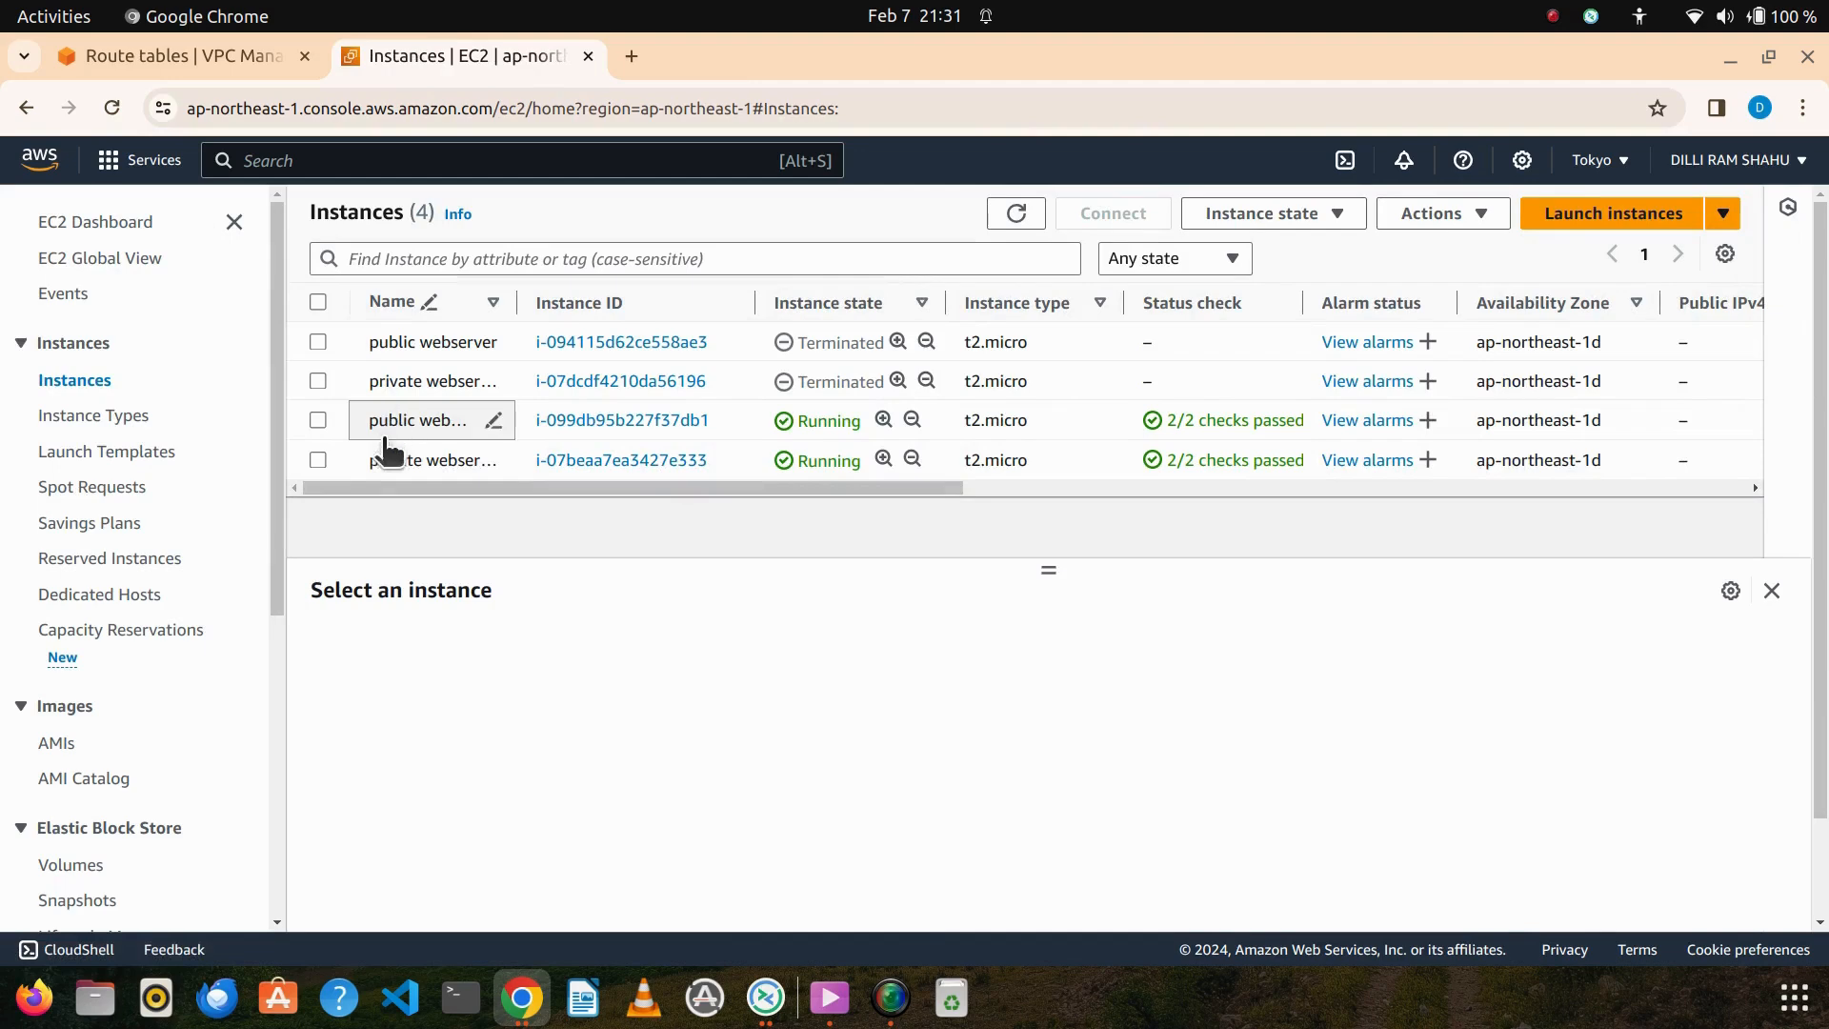
Copy the private IPv4 address of the running private webserver instance
left_click(318, 461)
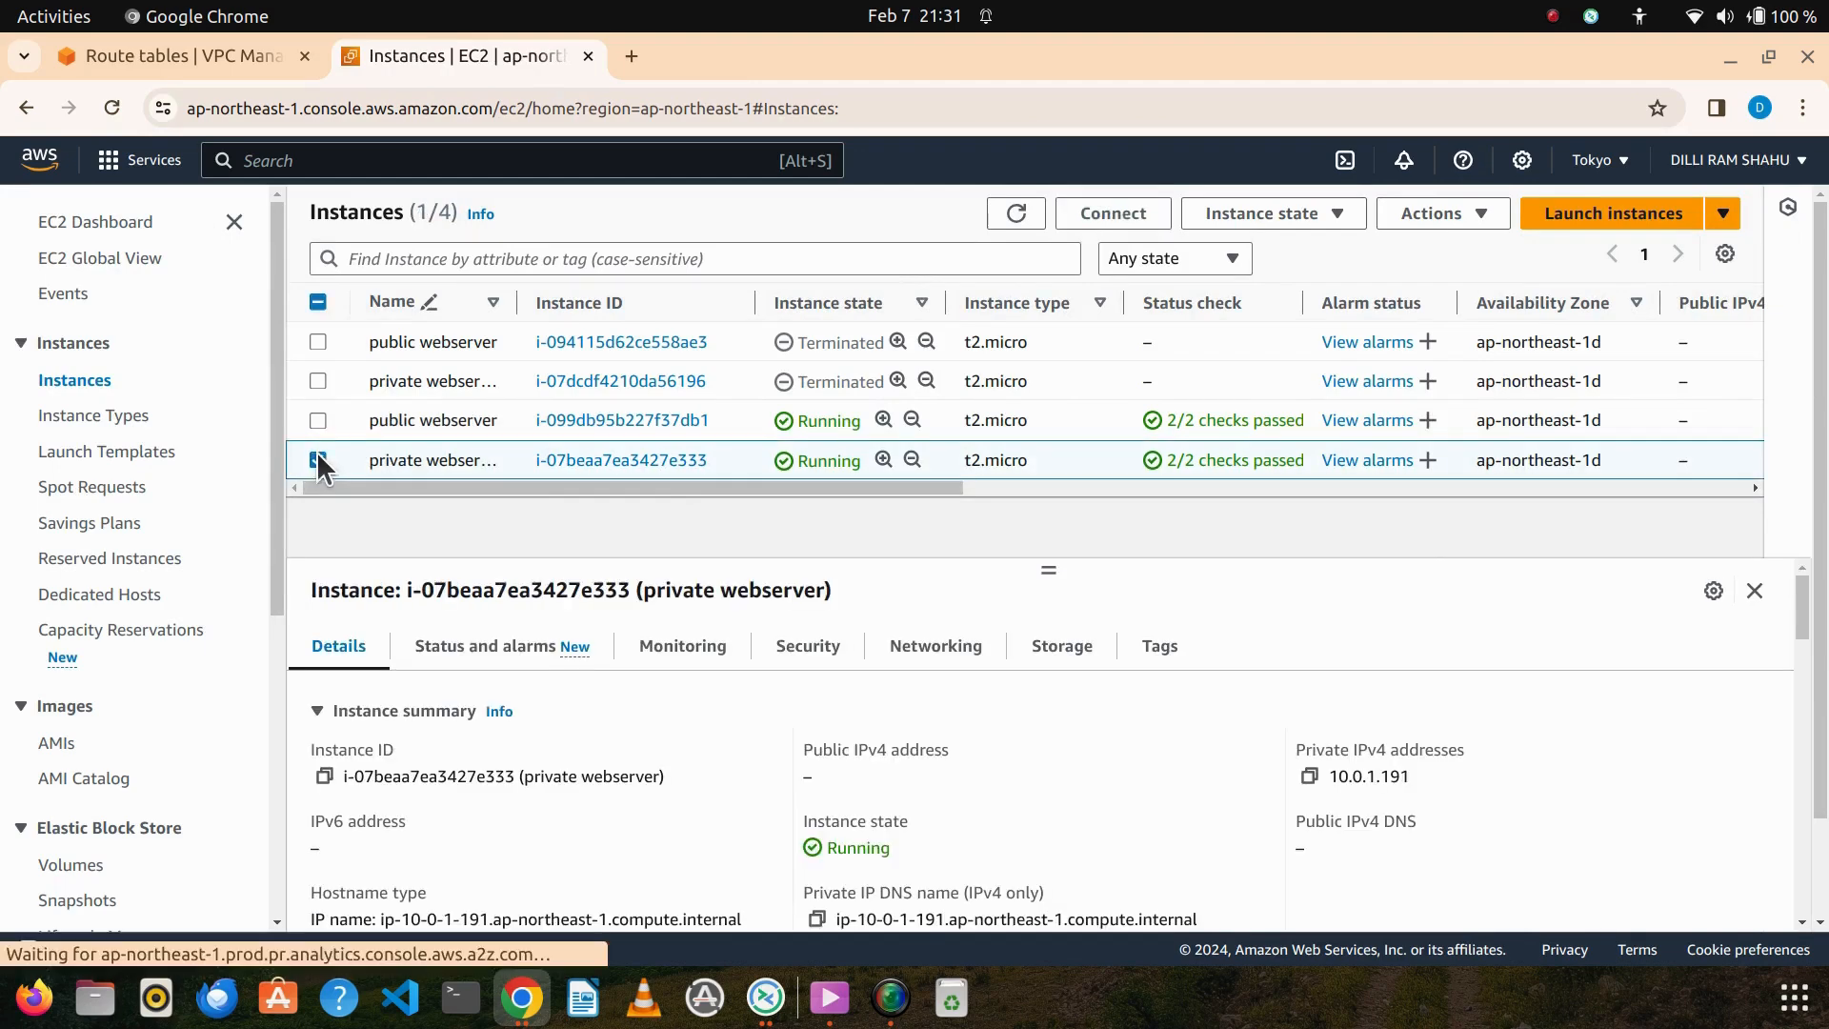
scroll(661, 677, "down", 3)
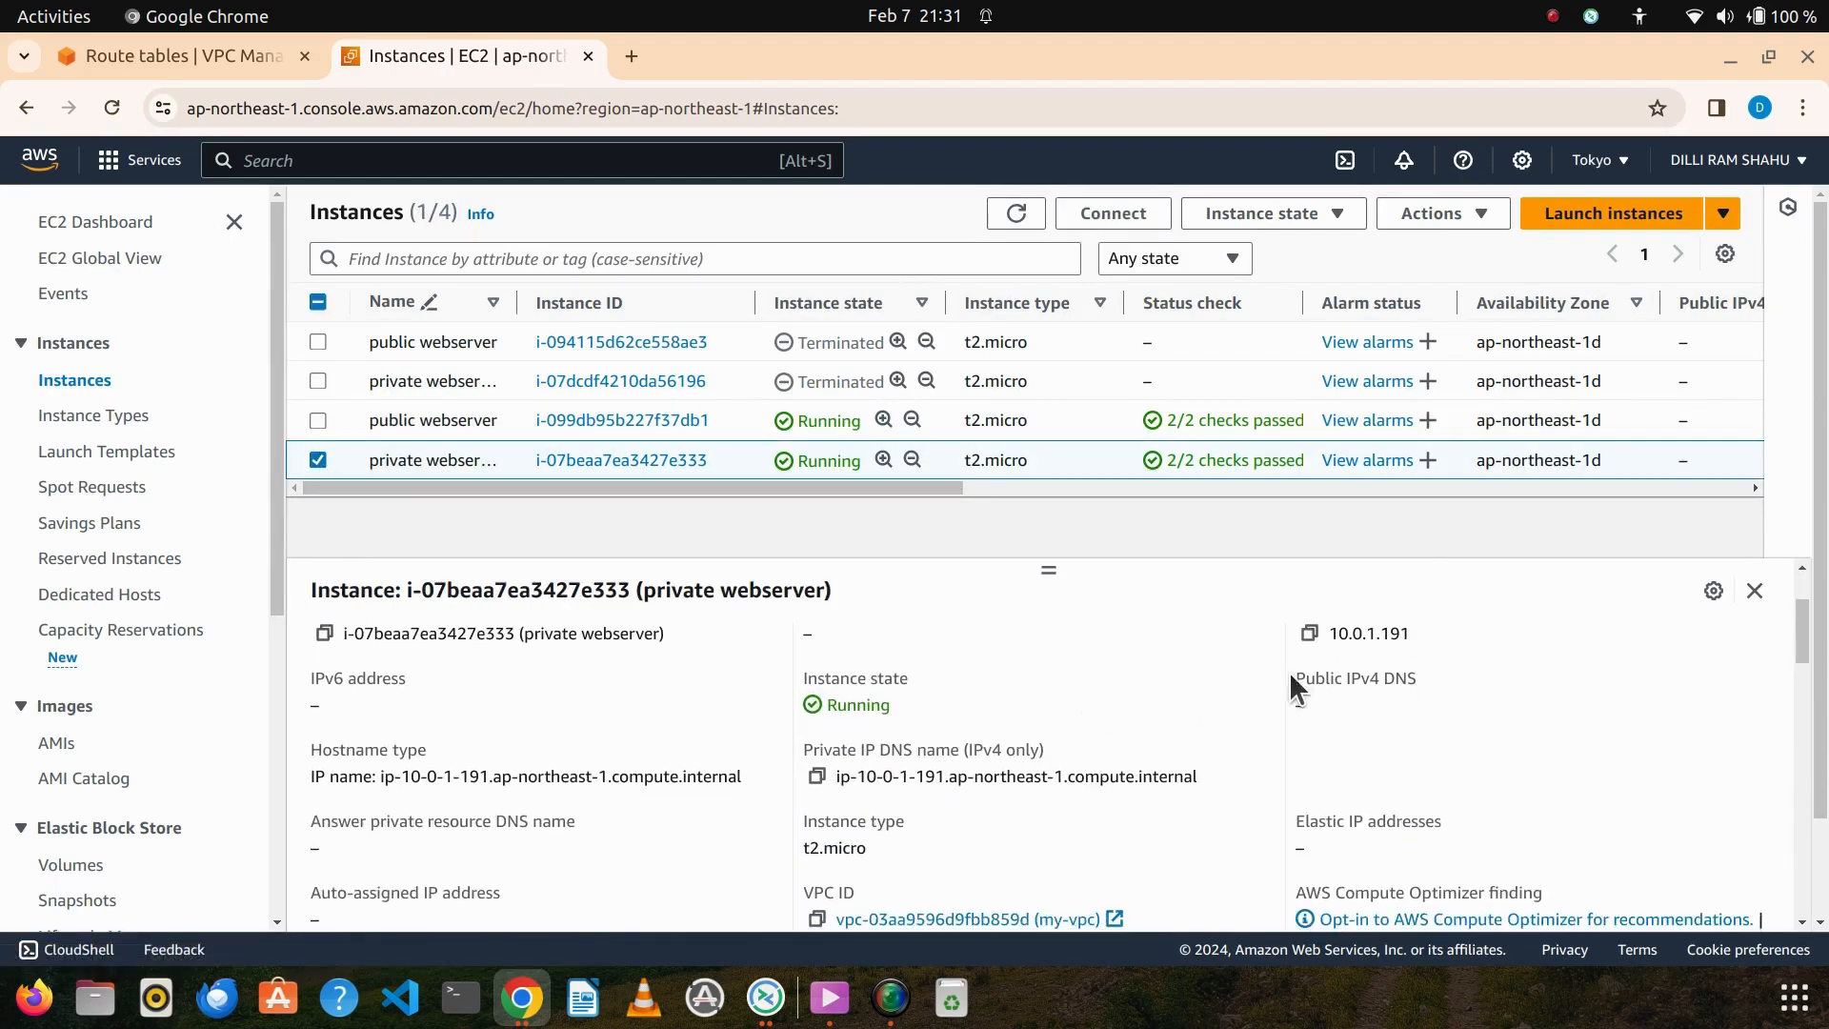
left_click(1311, 634)
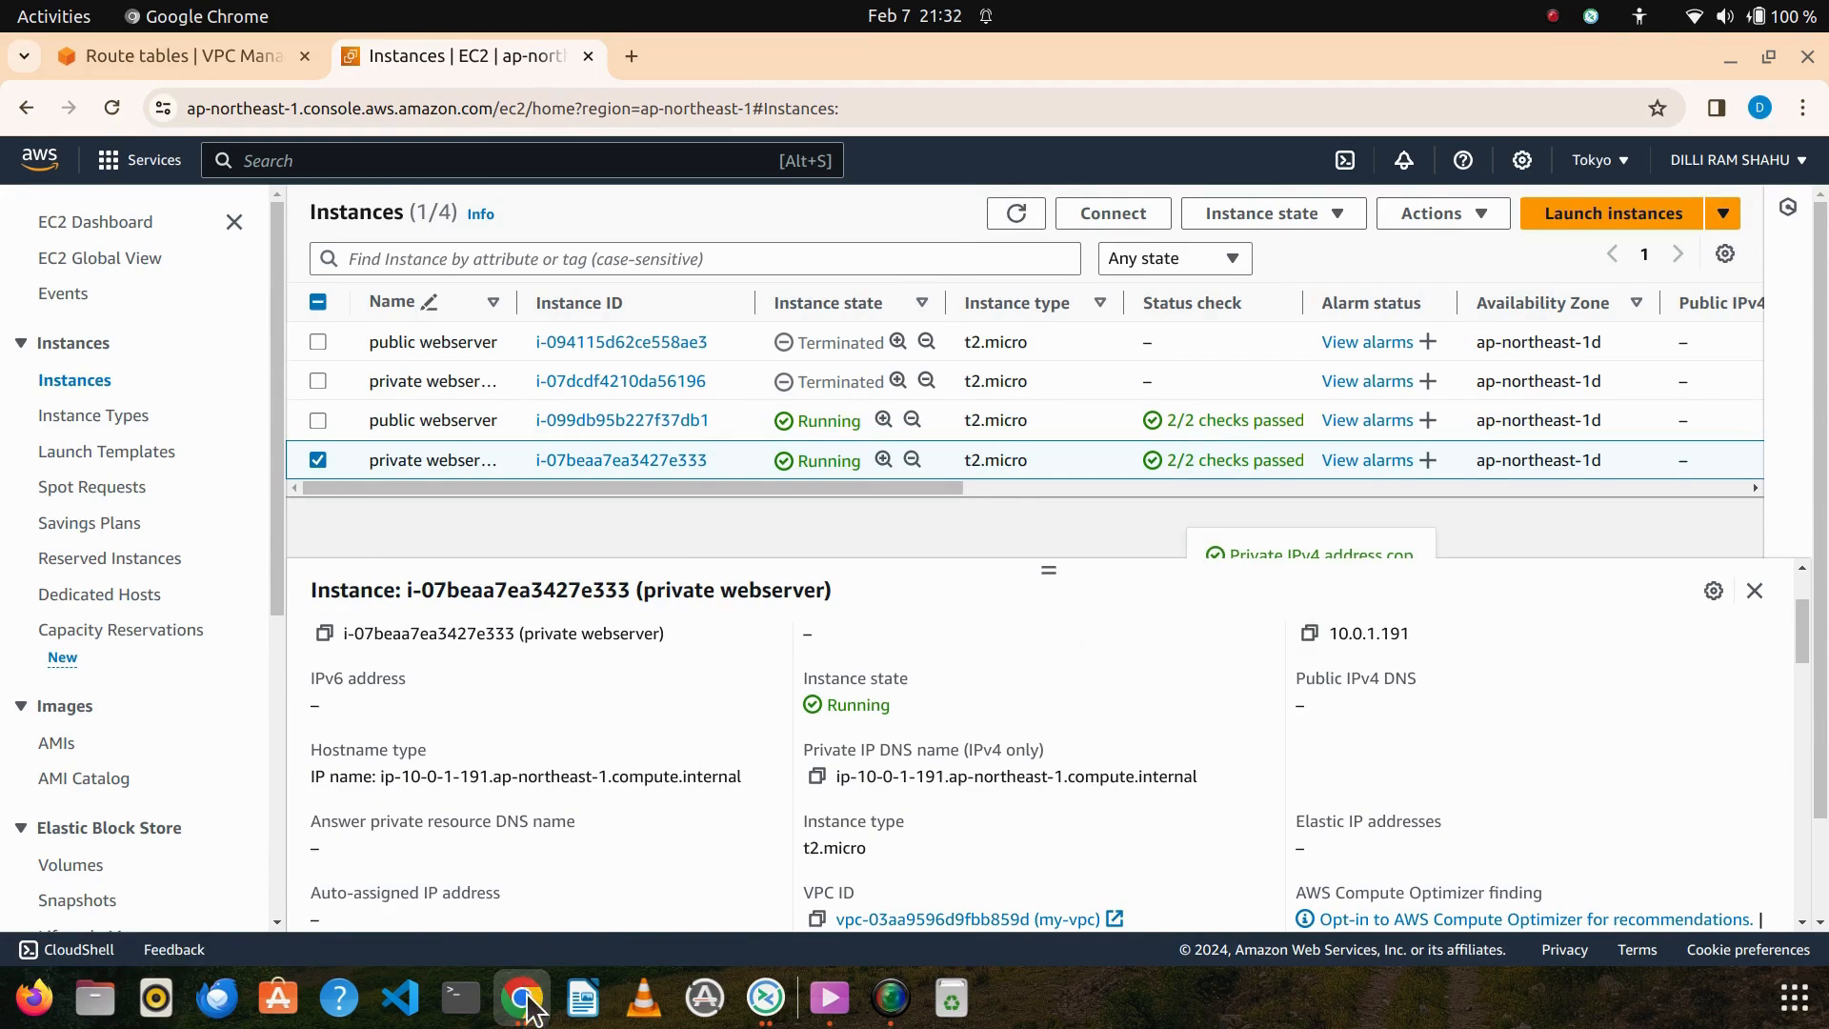
Switch to the public webserver's Remmina session and start a Remote Desktop connection to 10.0.1.191
mouse_move(530, 1010)
left_click(630, 844)
left_click(745, 978)
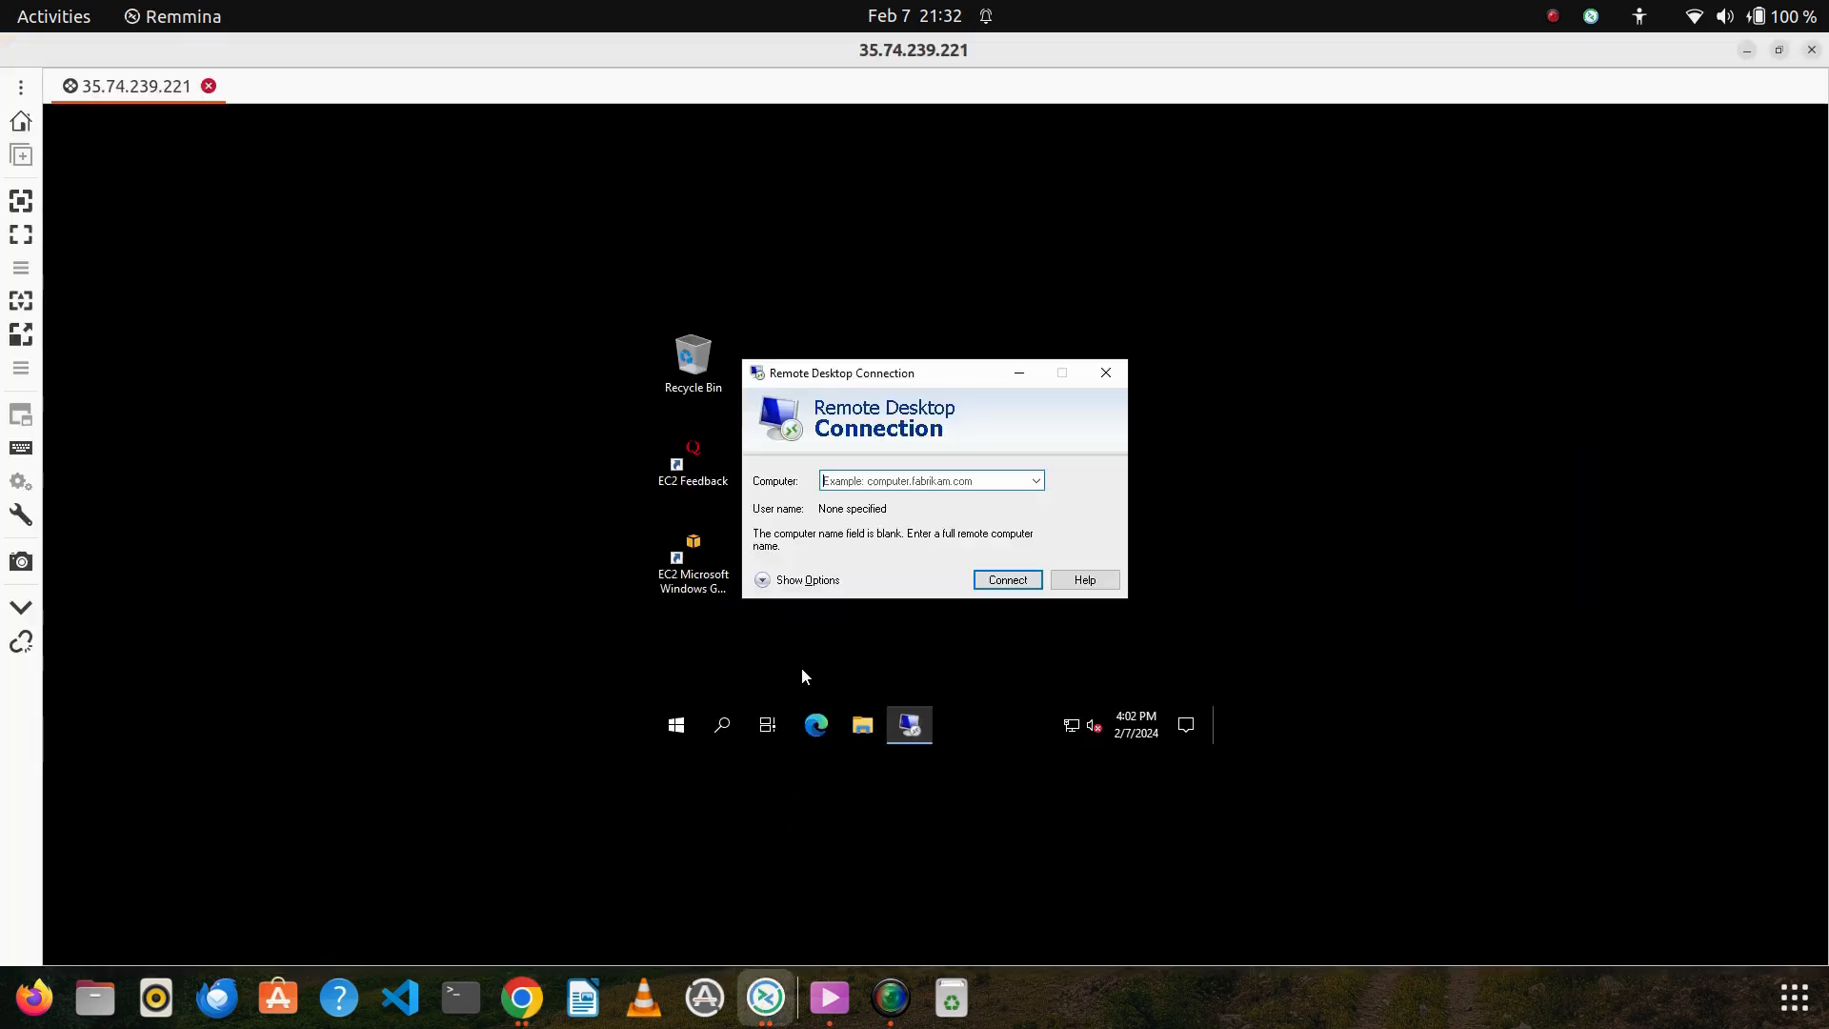
key("ctrl+v")
left_click(1014, 581)
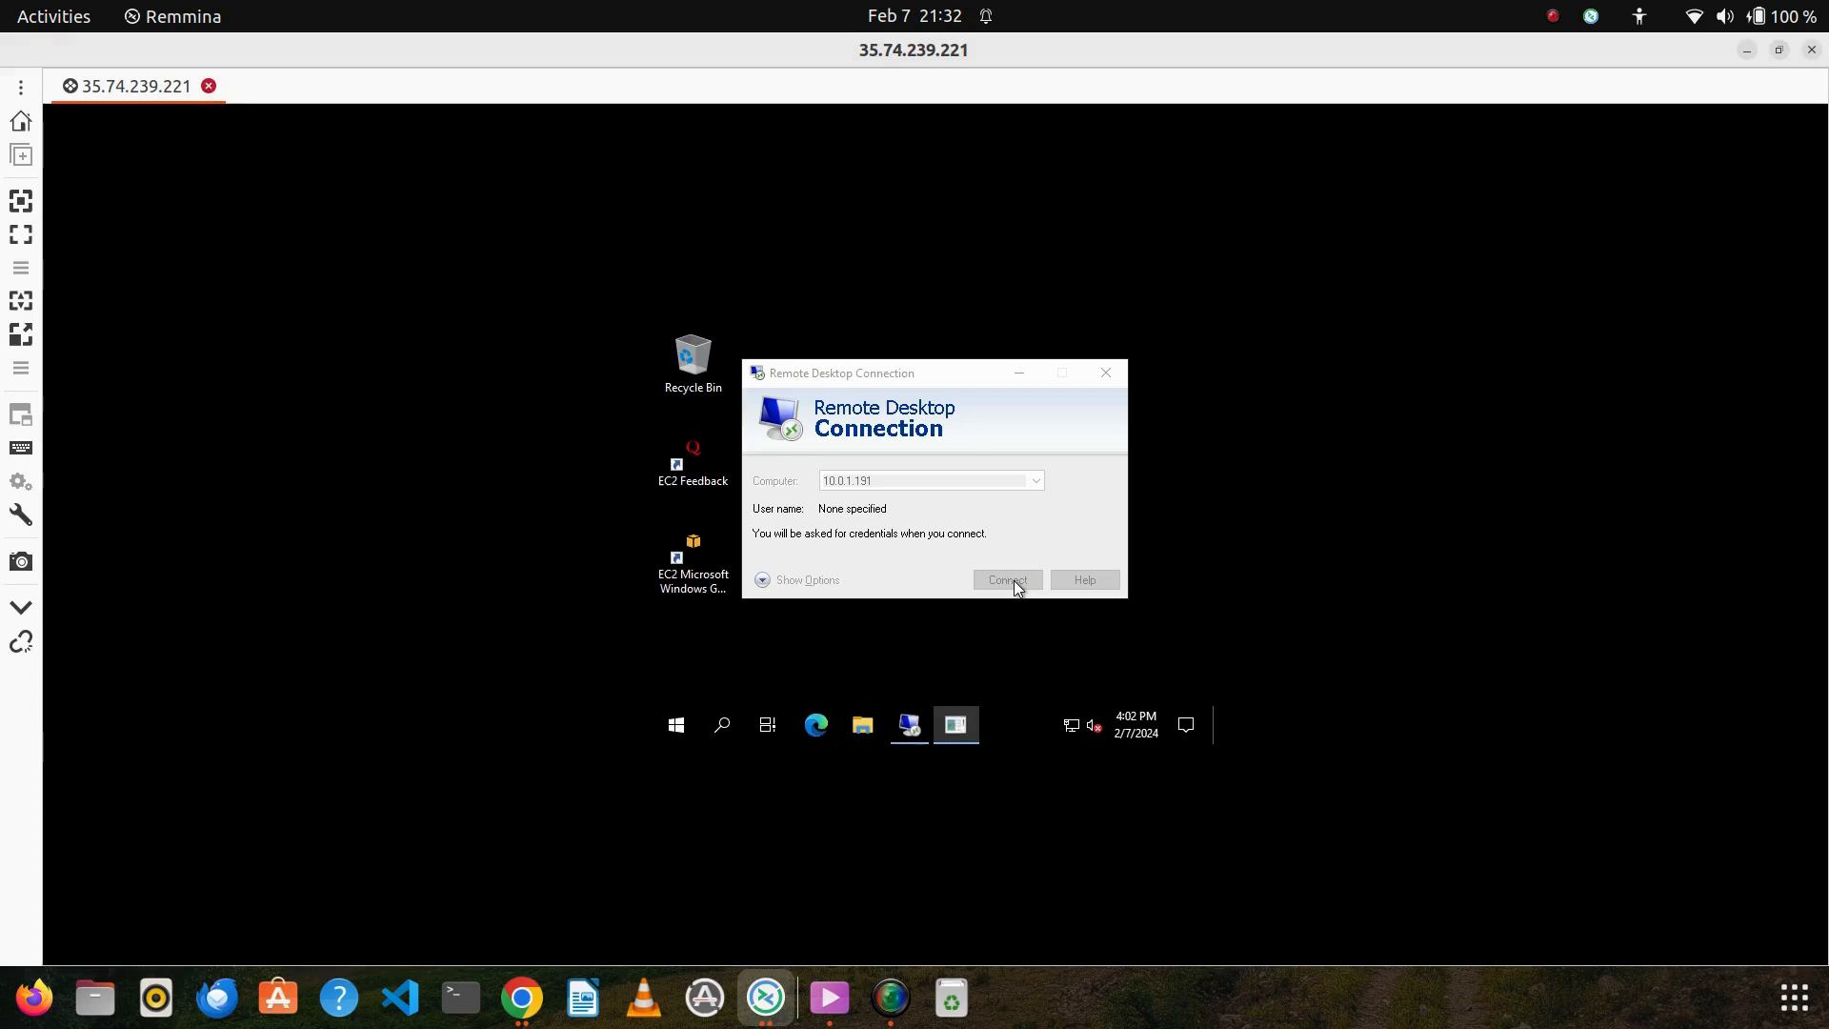
Switch to Chrome and open the Windows password retrieval page from the private webserver's RDP client connection options
left_click(522, 995)
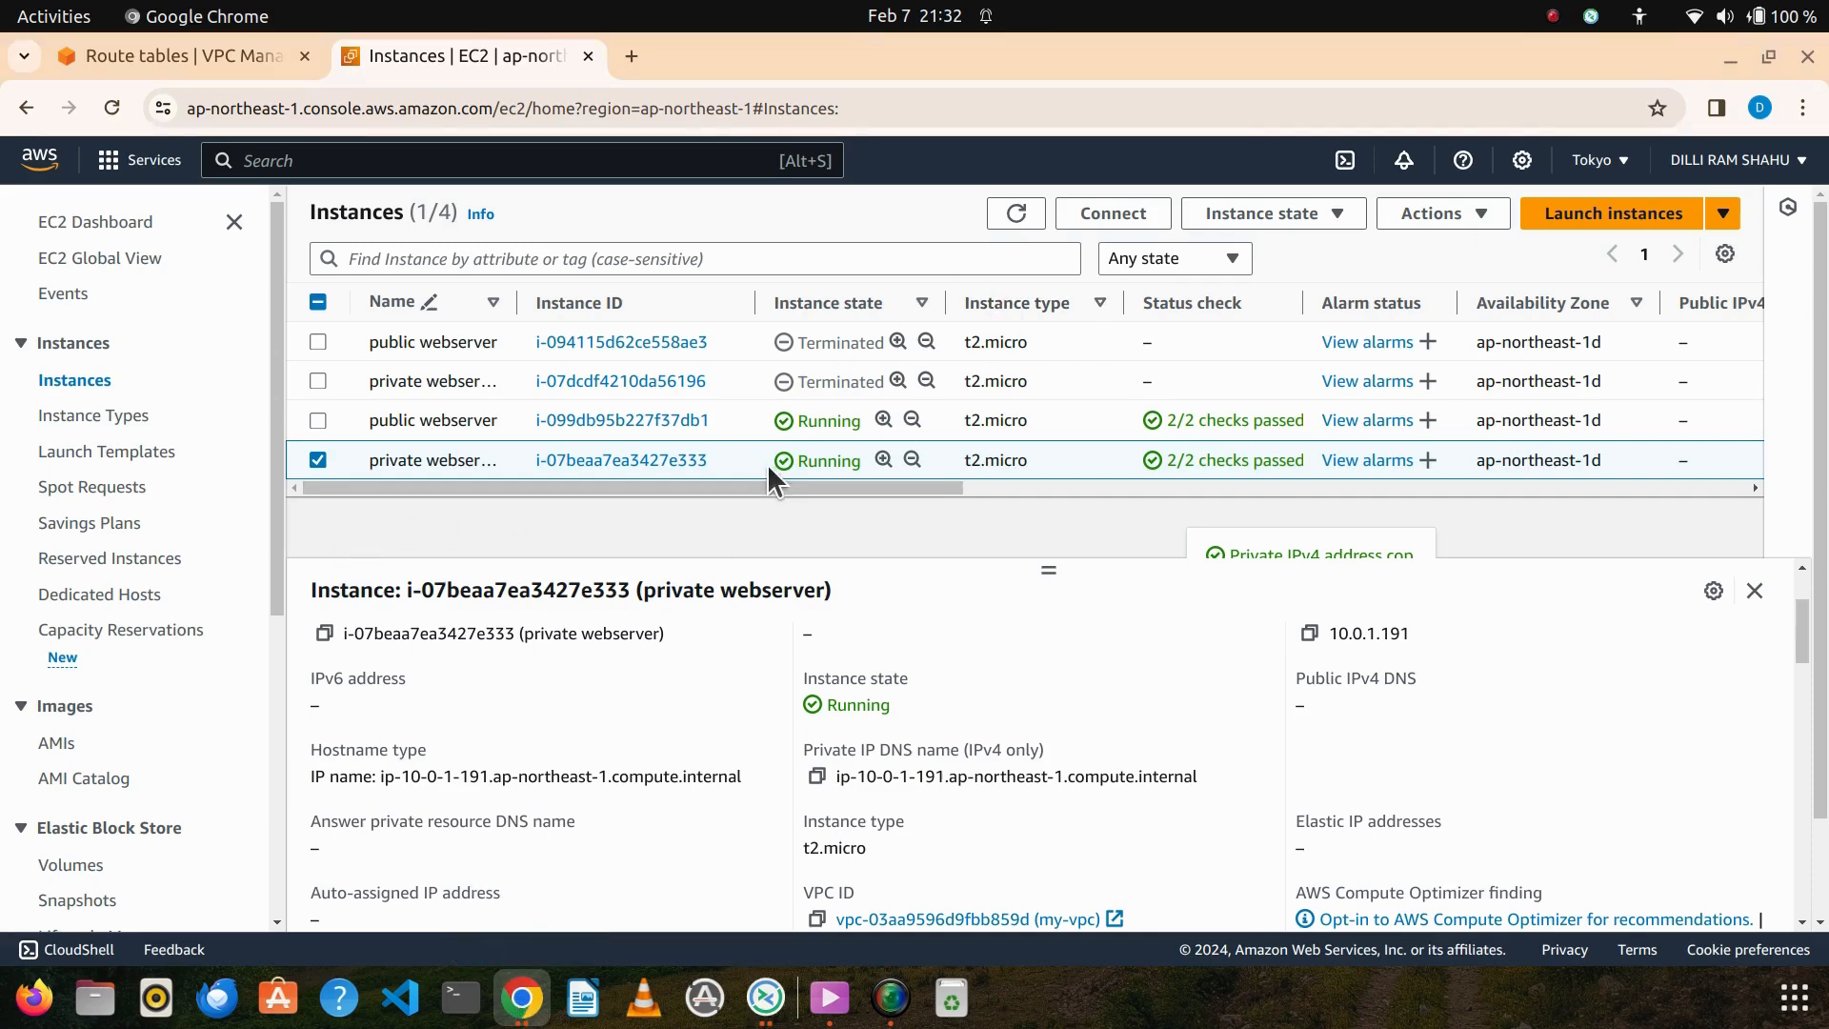
left_click(1129, 221)
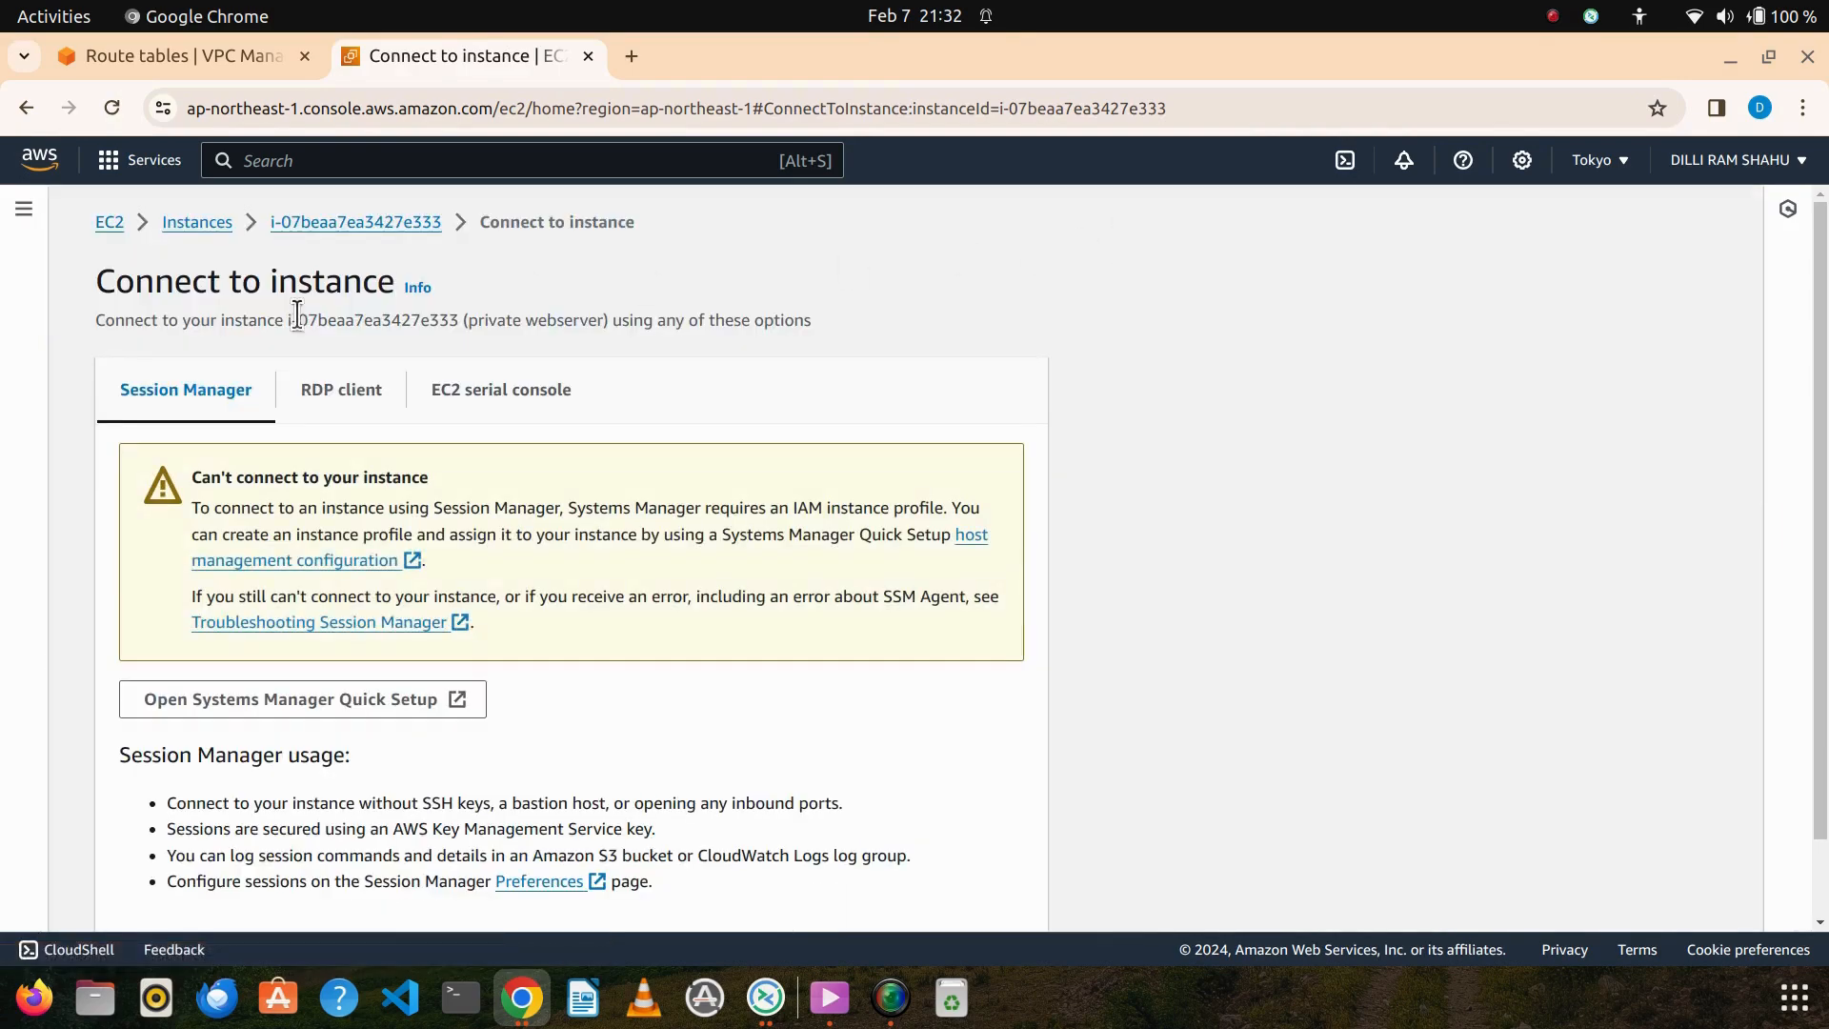
left_click(349, 390)
scroll(335, 670, "down", 3)
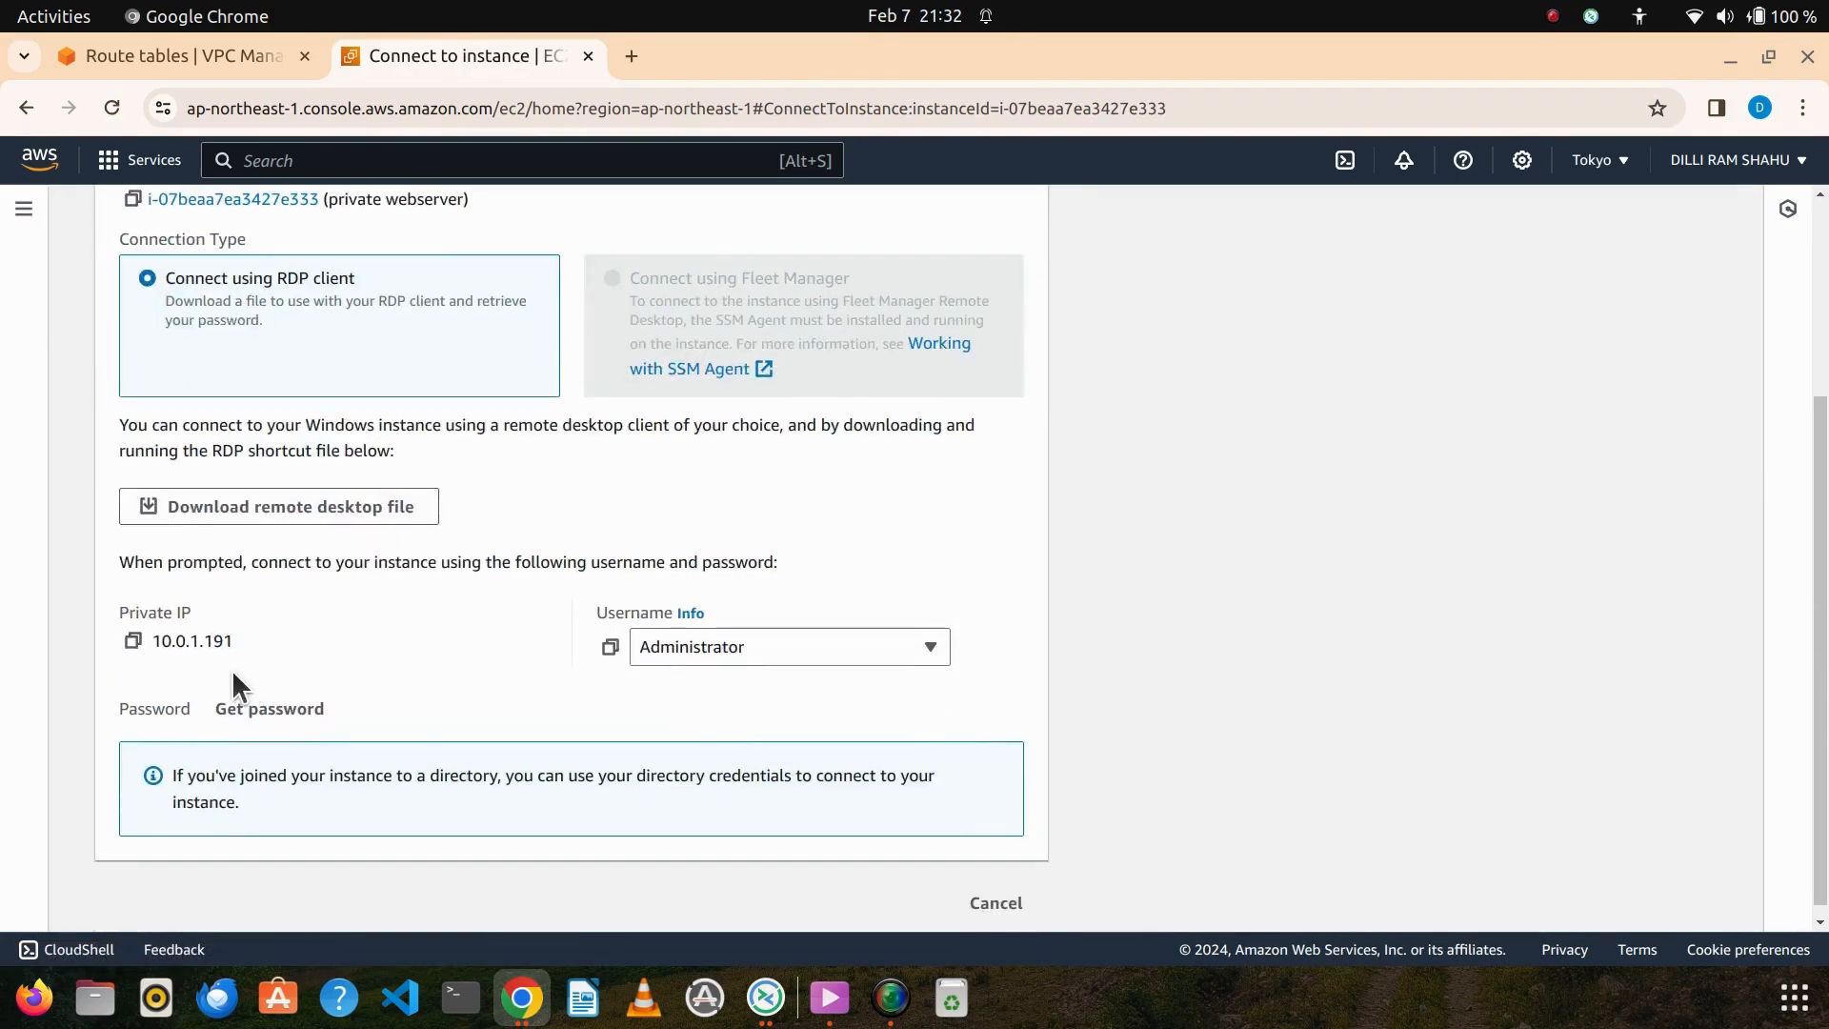
left_click(263, 712)
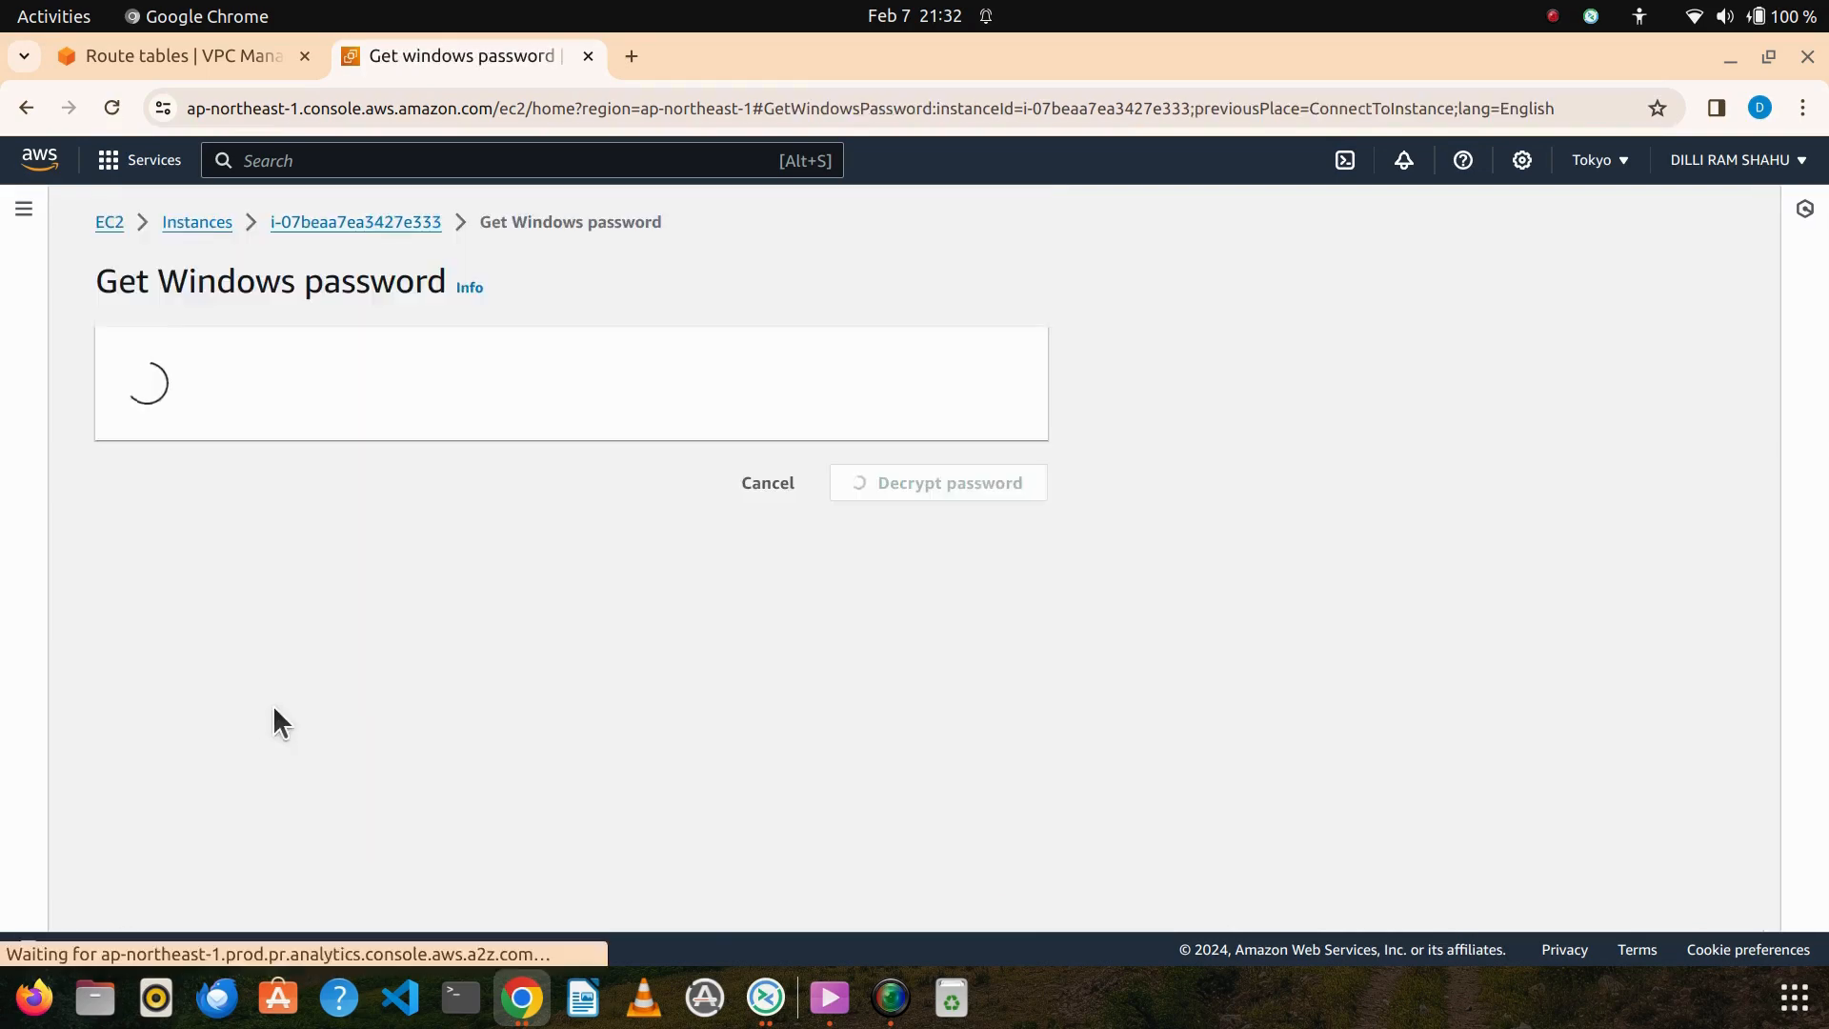
Upload keyPair.pem as the private key file and decrypt the private webserver's Windows password
scroll(355, 609, "down", 1)
left_click(282, 534)
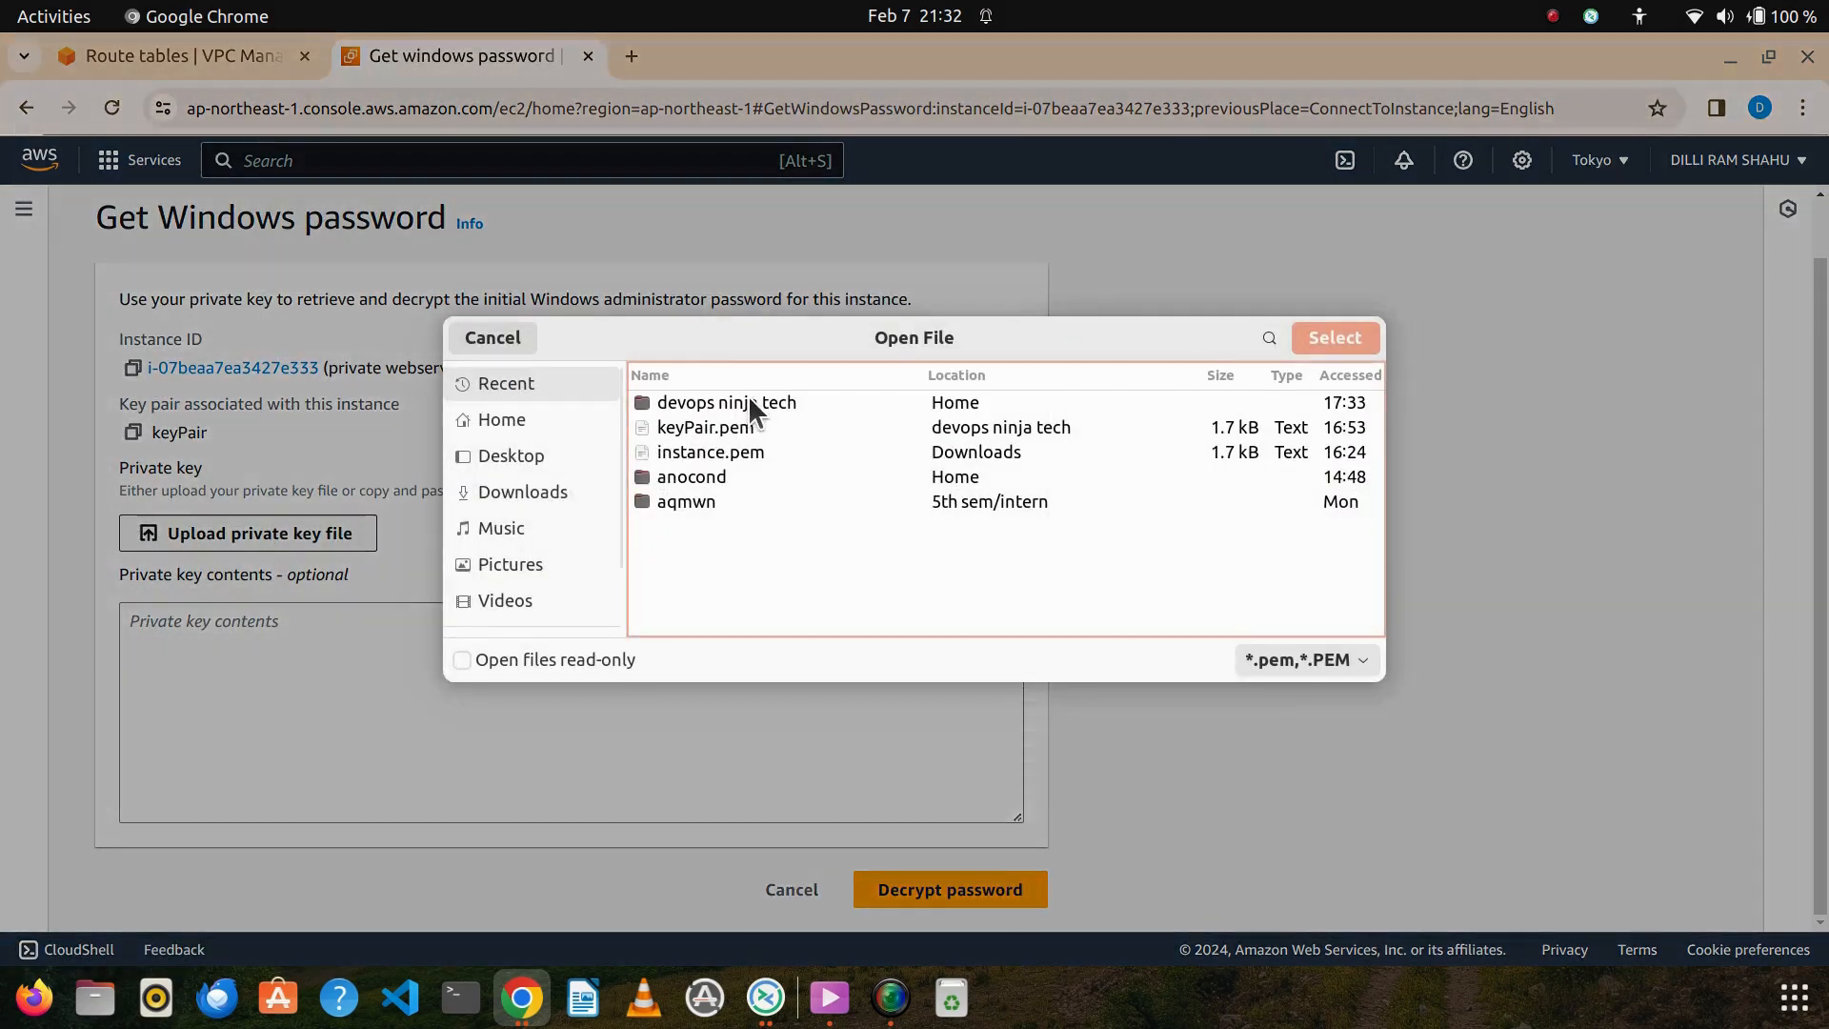
left_click(723, 428)
left_click(1324, 341)
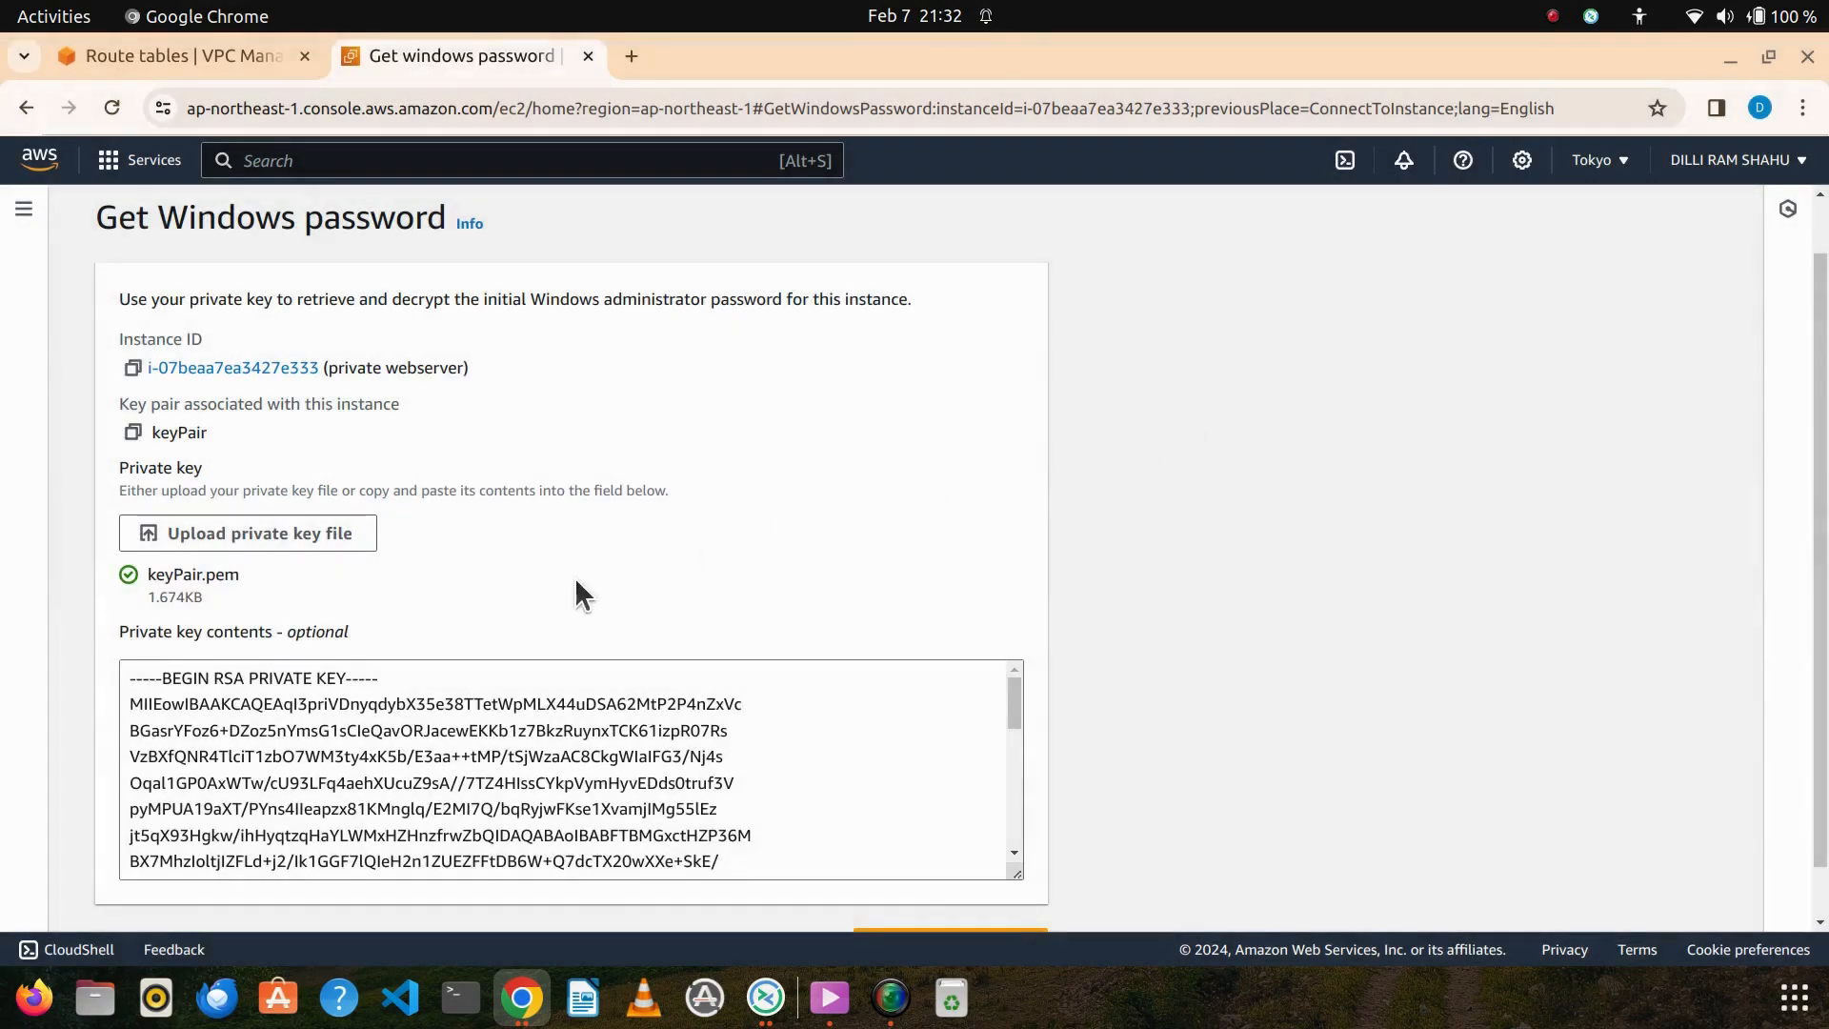
scroll(651, 765, "down", 1)
left_click(972, 889)
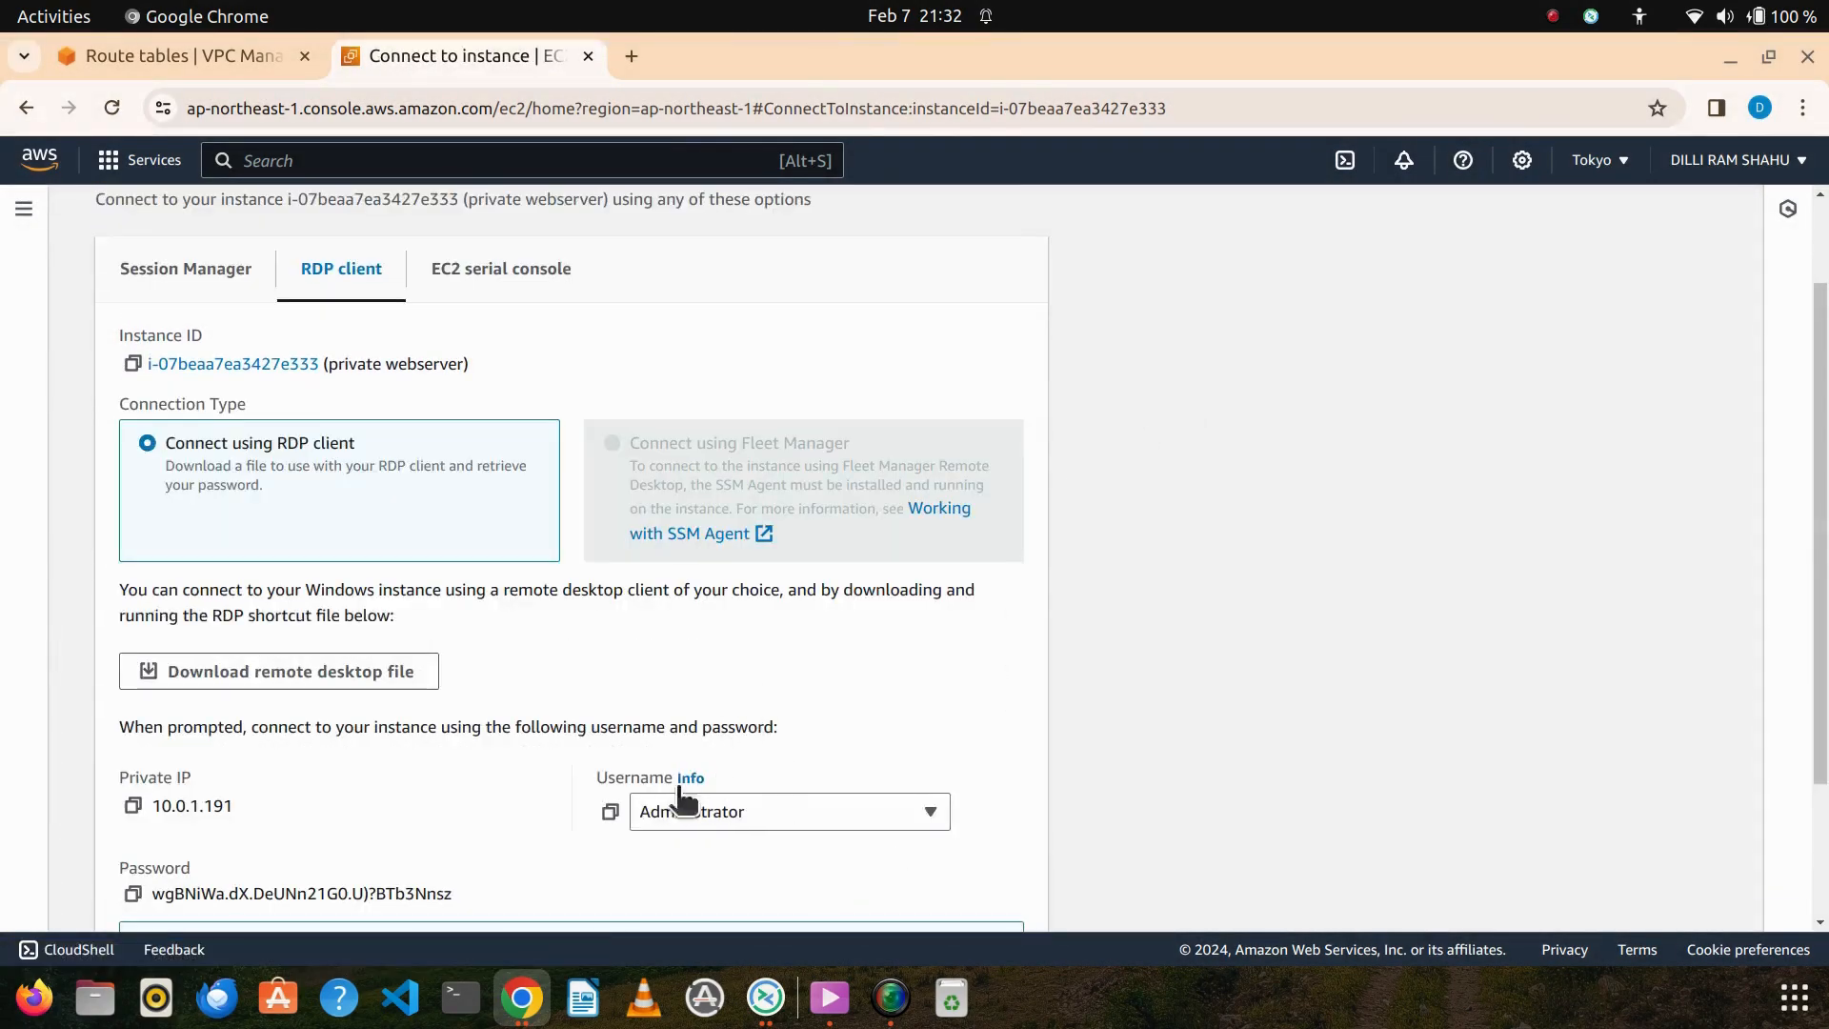
Copy the private webserver's username and enter Administrator as the user name in the remote session's credentials prompt
left_click(611, 814)
left_click(766, 997)
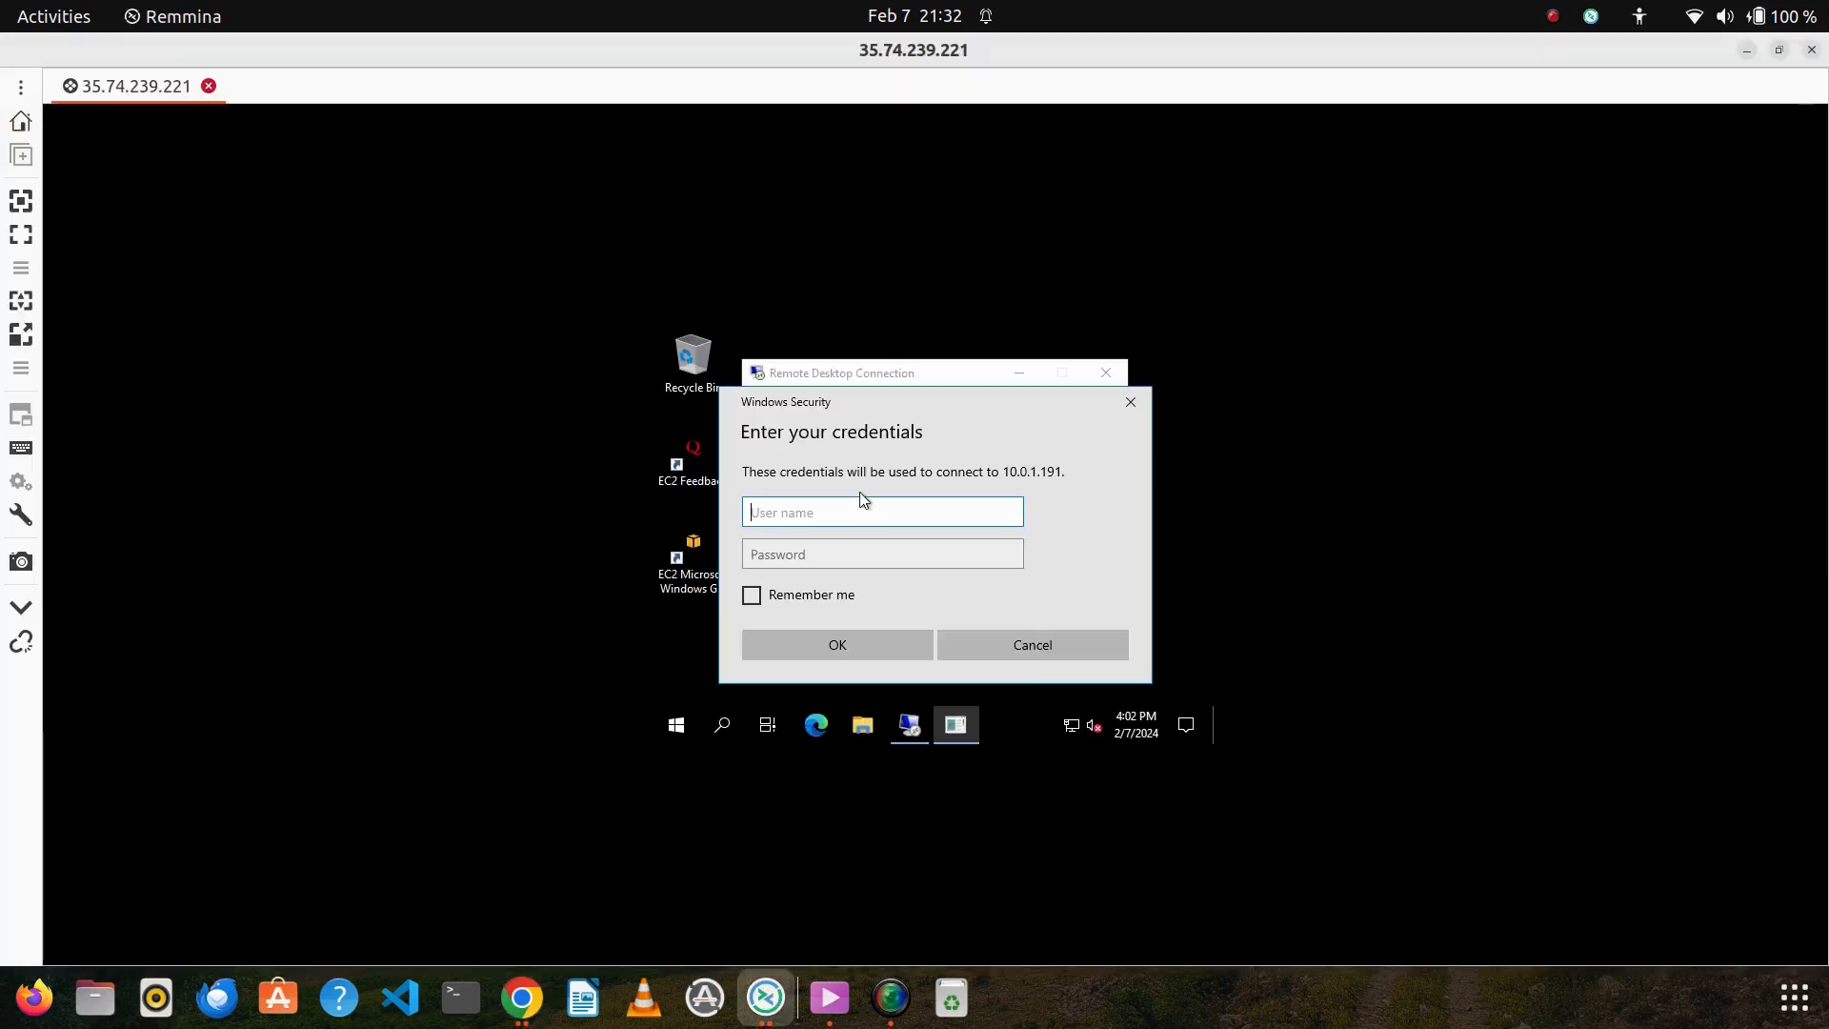
key("ctrl+v")
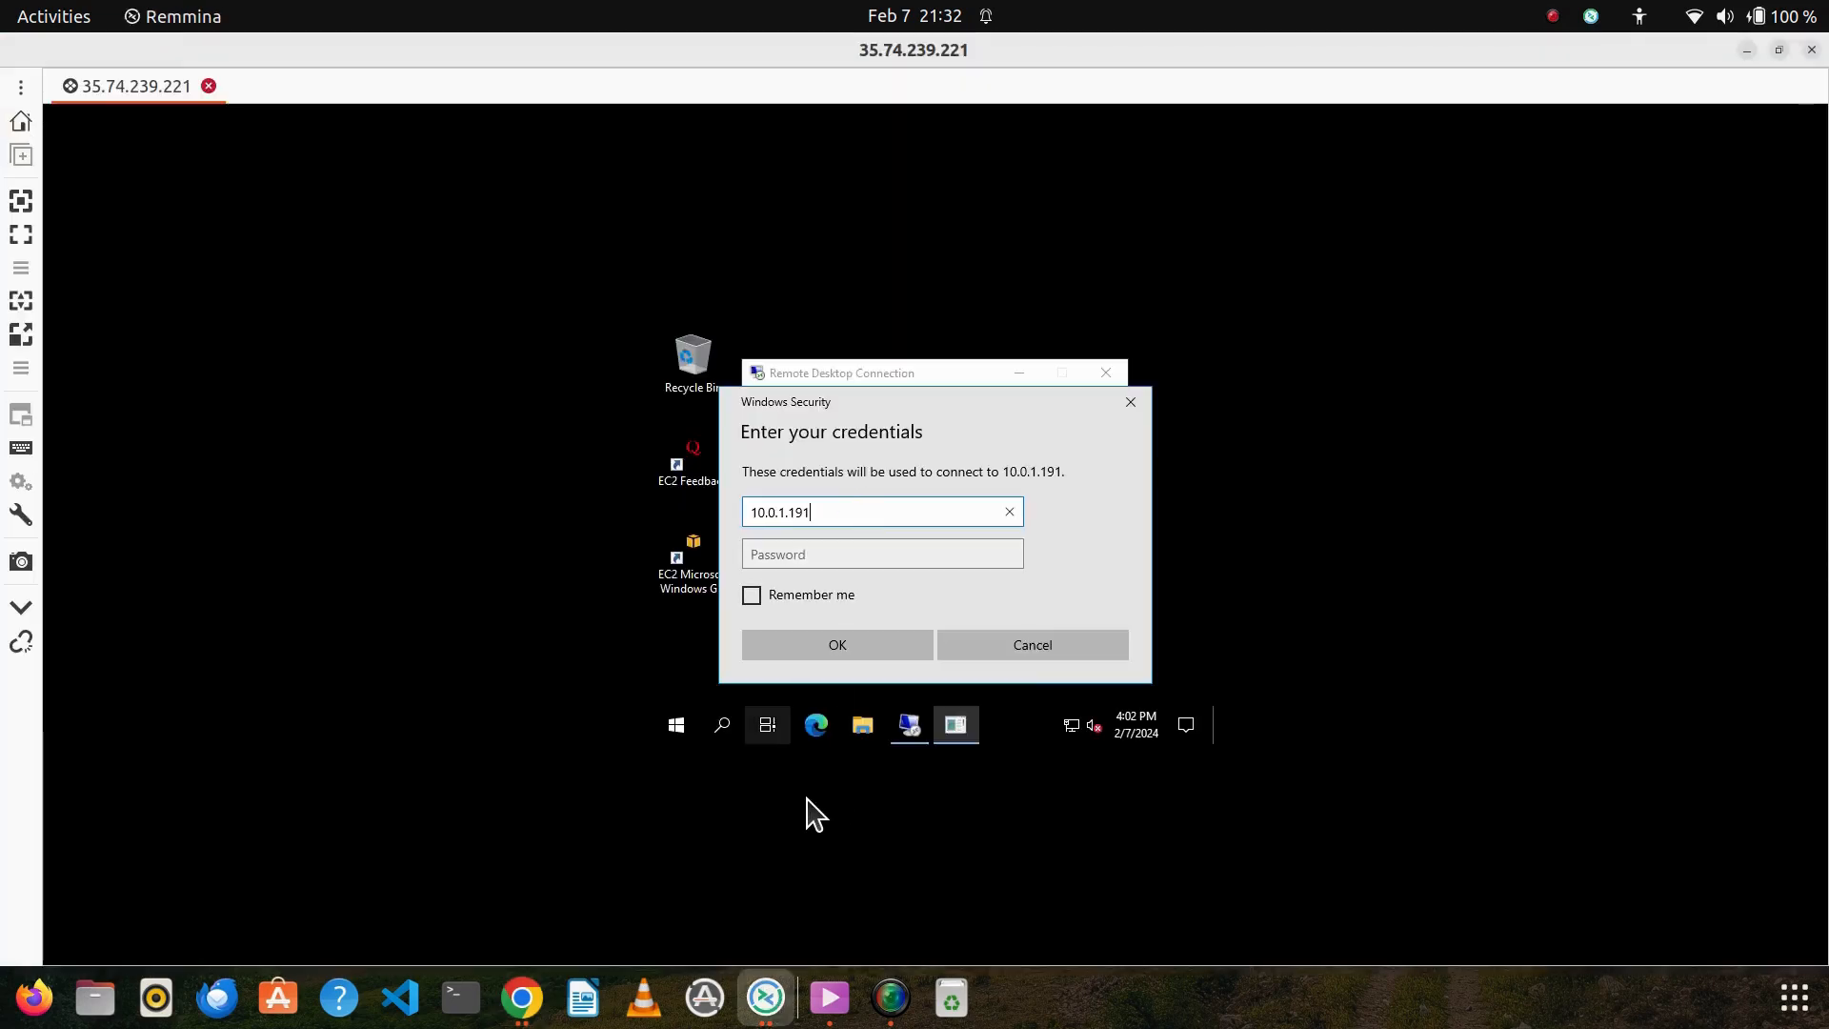
left_click(521, 998)
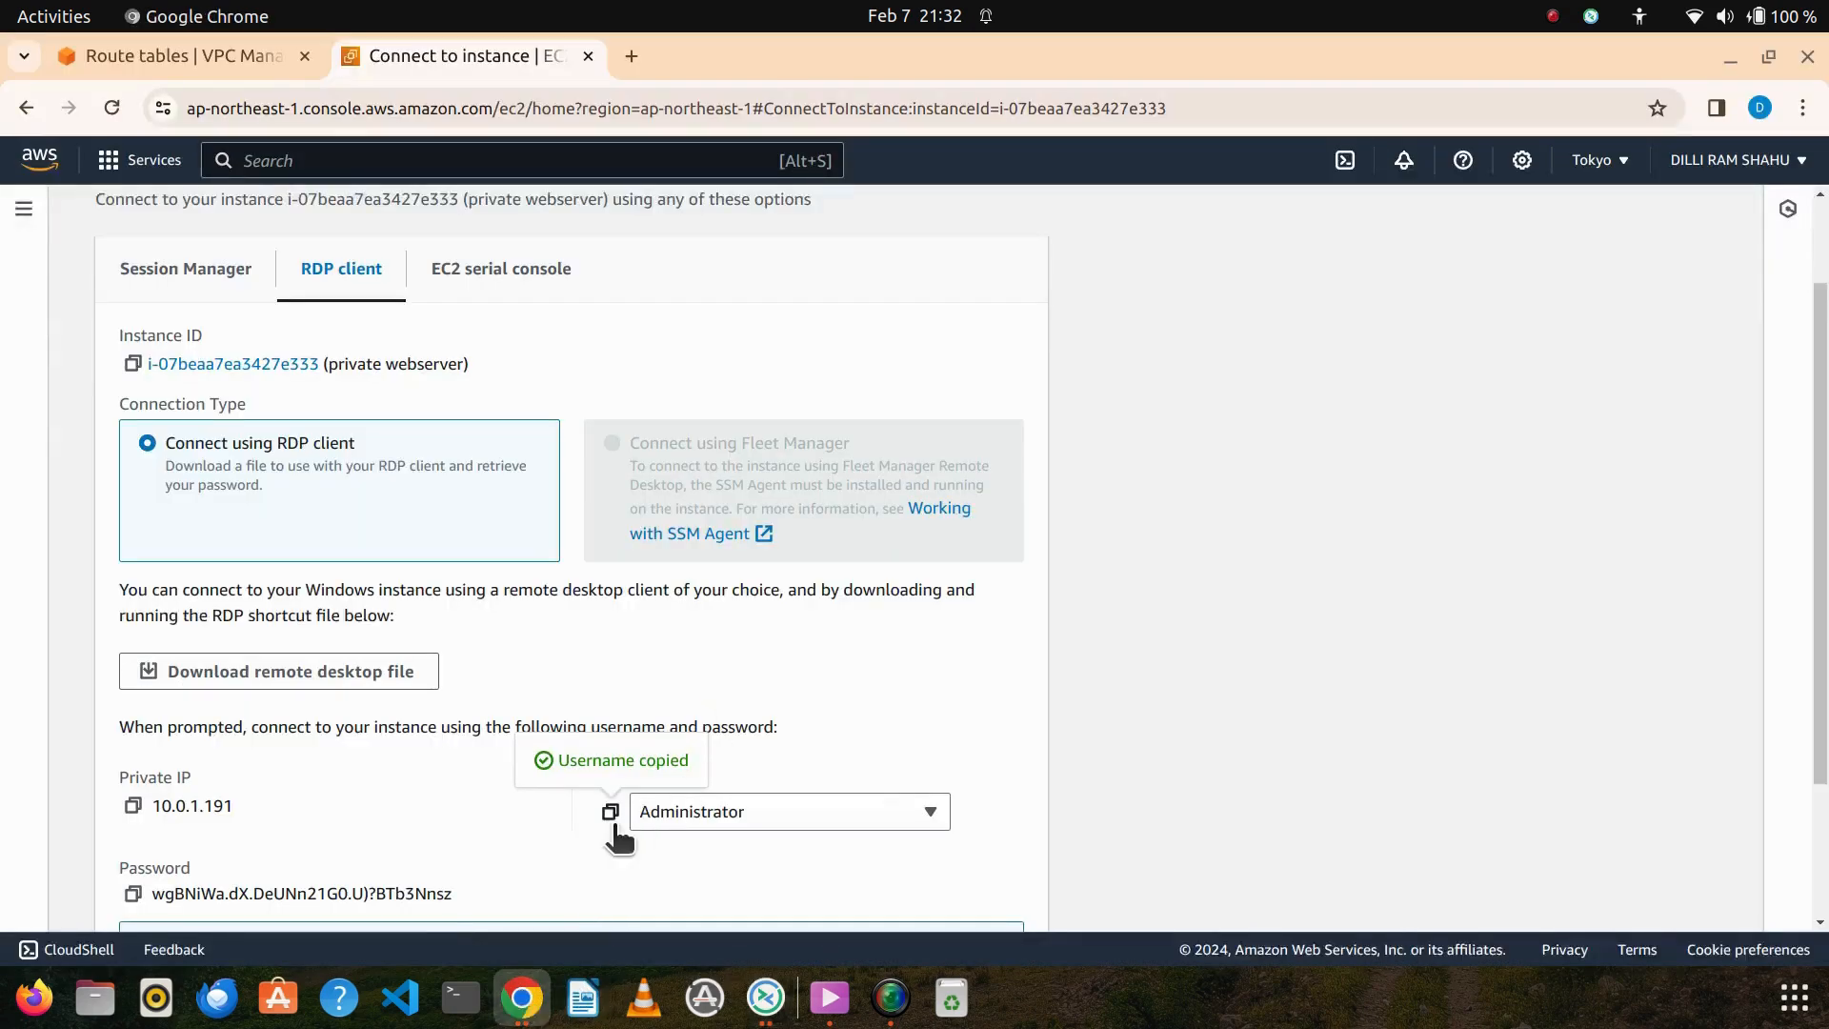
left_click(766, 997)
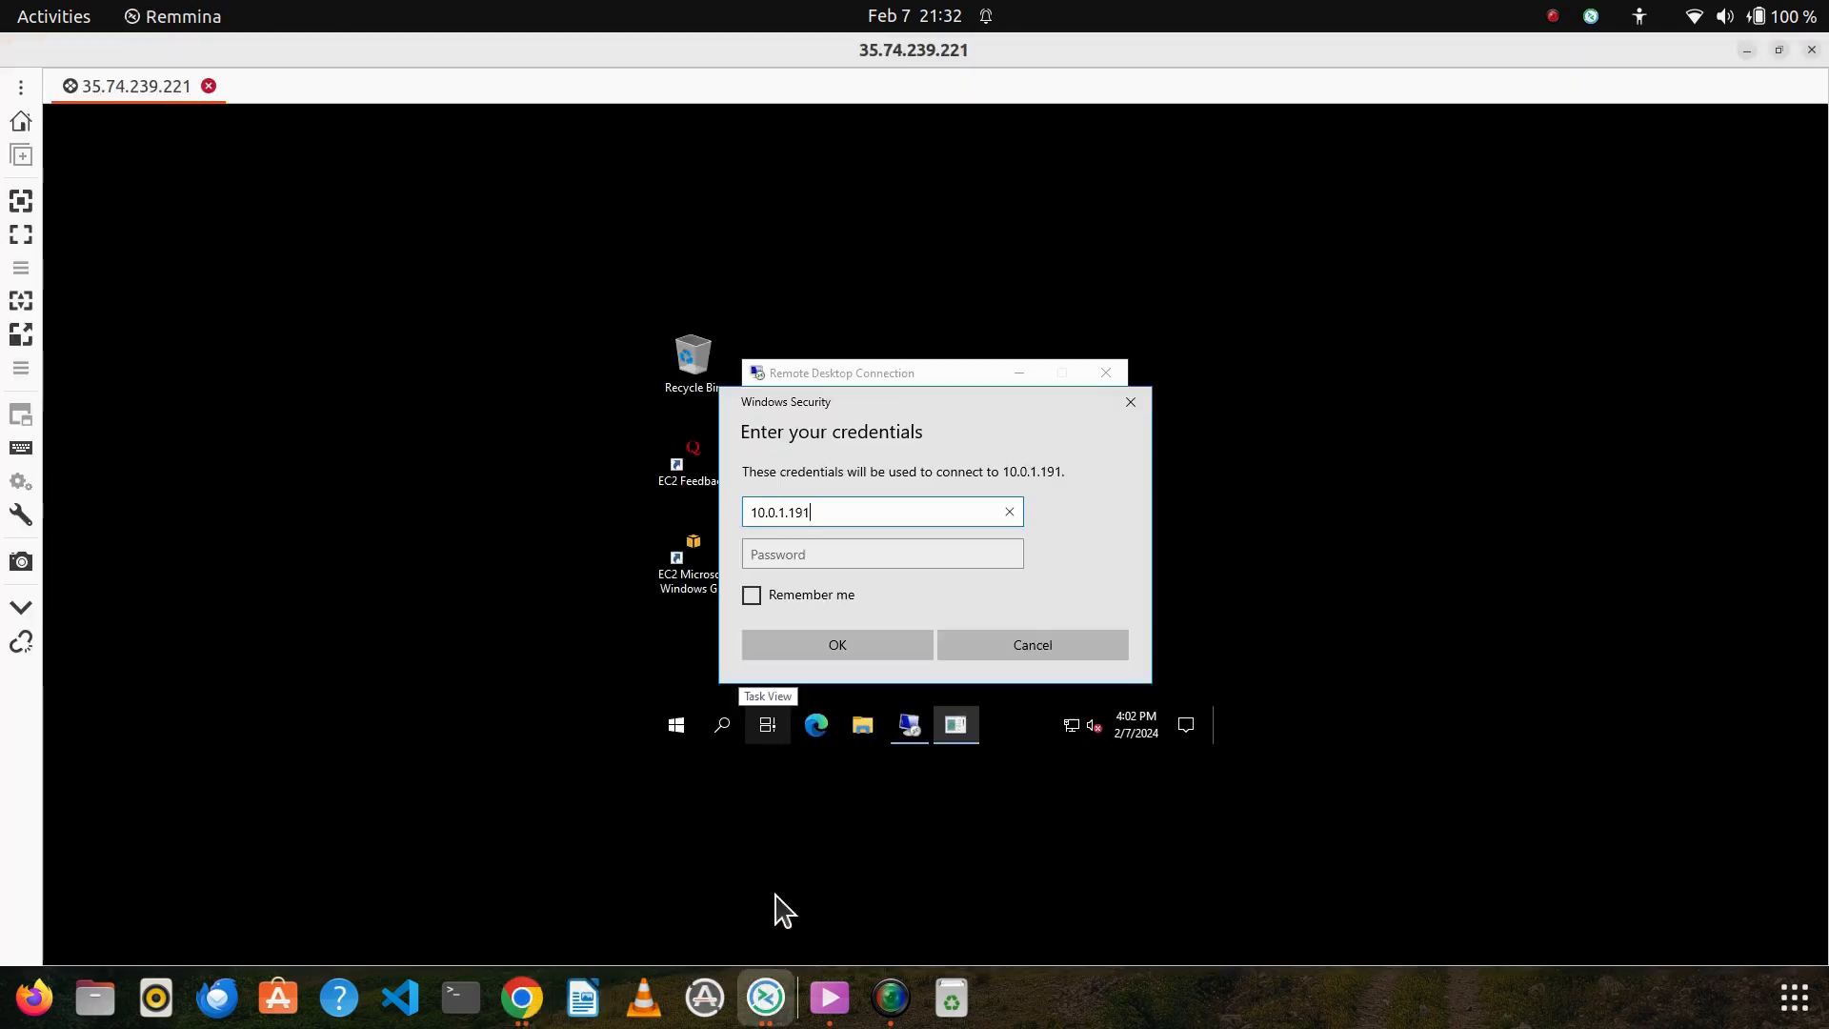
key("ctrl+a")
key("ctrl+v")
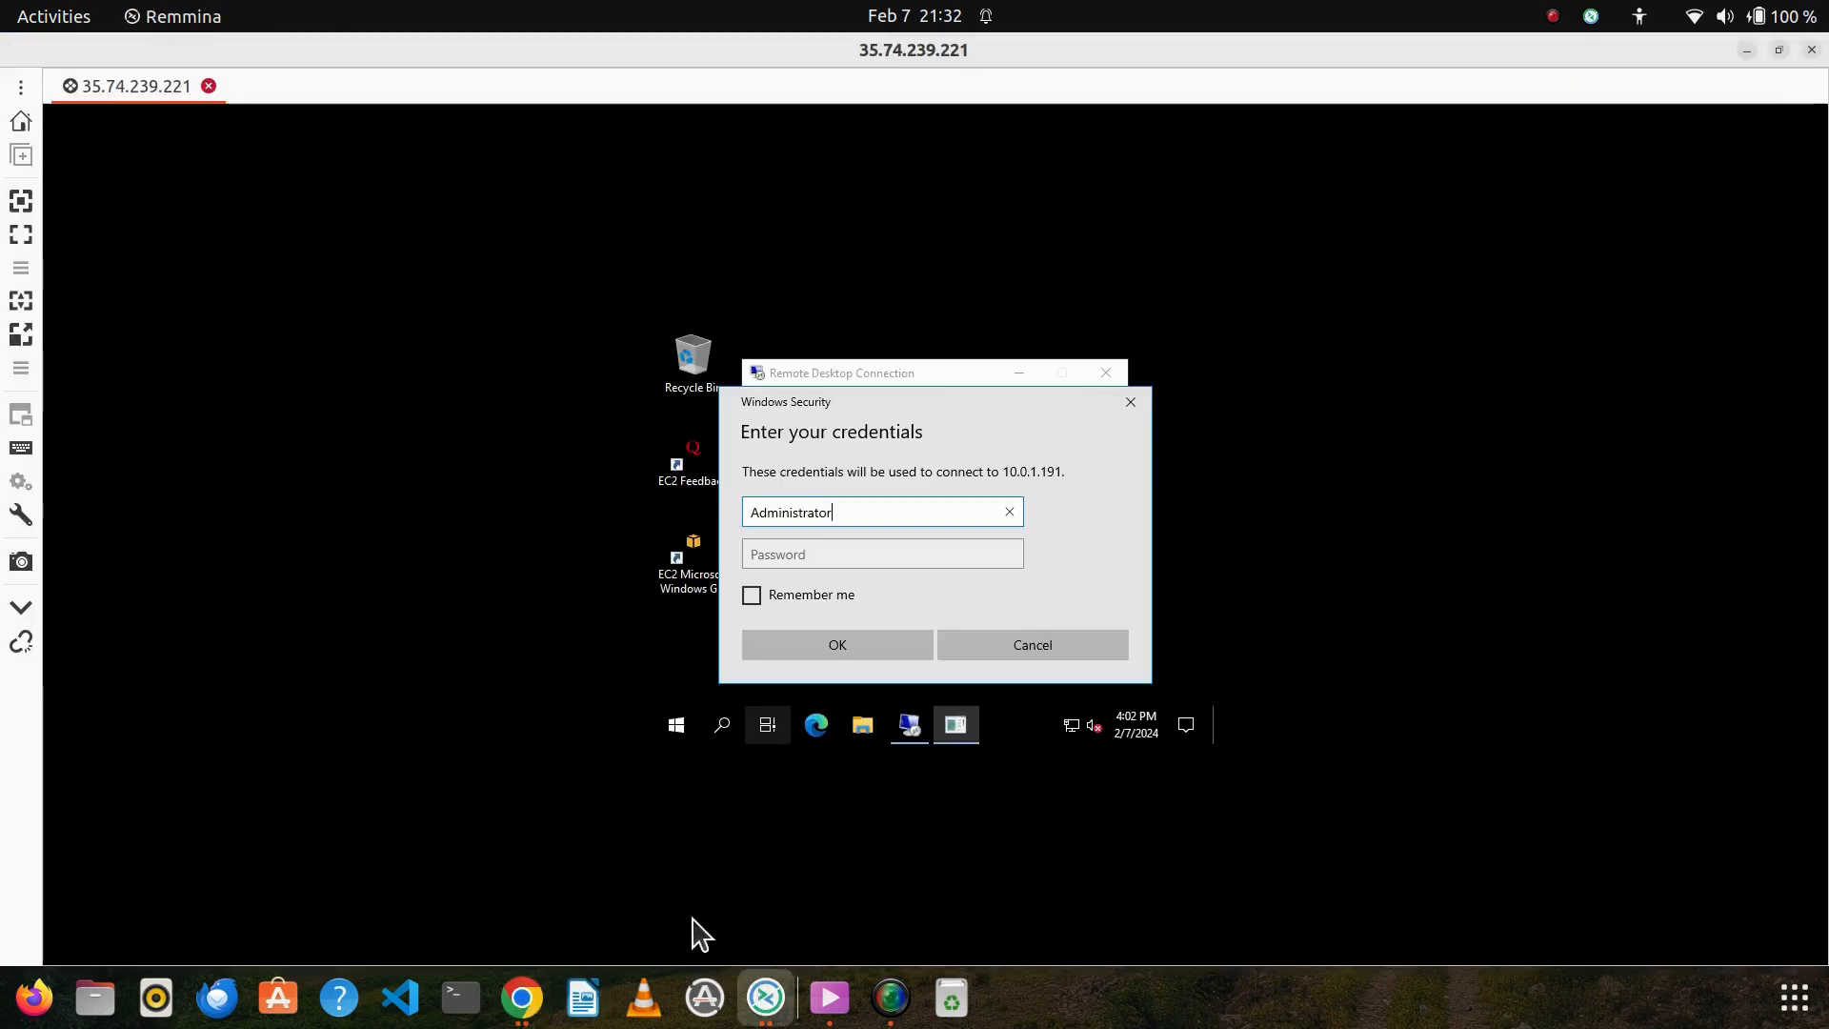
Copy the decrypted Windows password into the credentials prompt's password field and connect to 10.0.1.191 despite the certificate errors
left_click(521, 997)
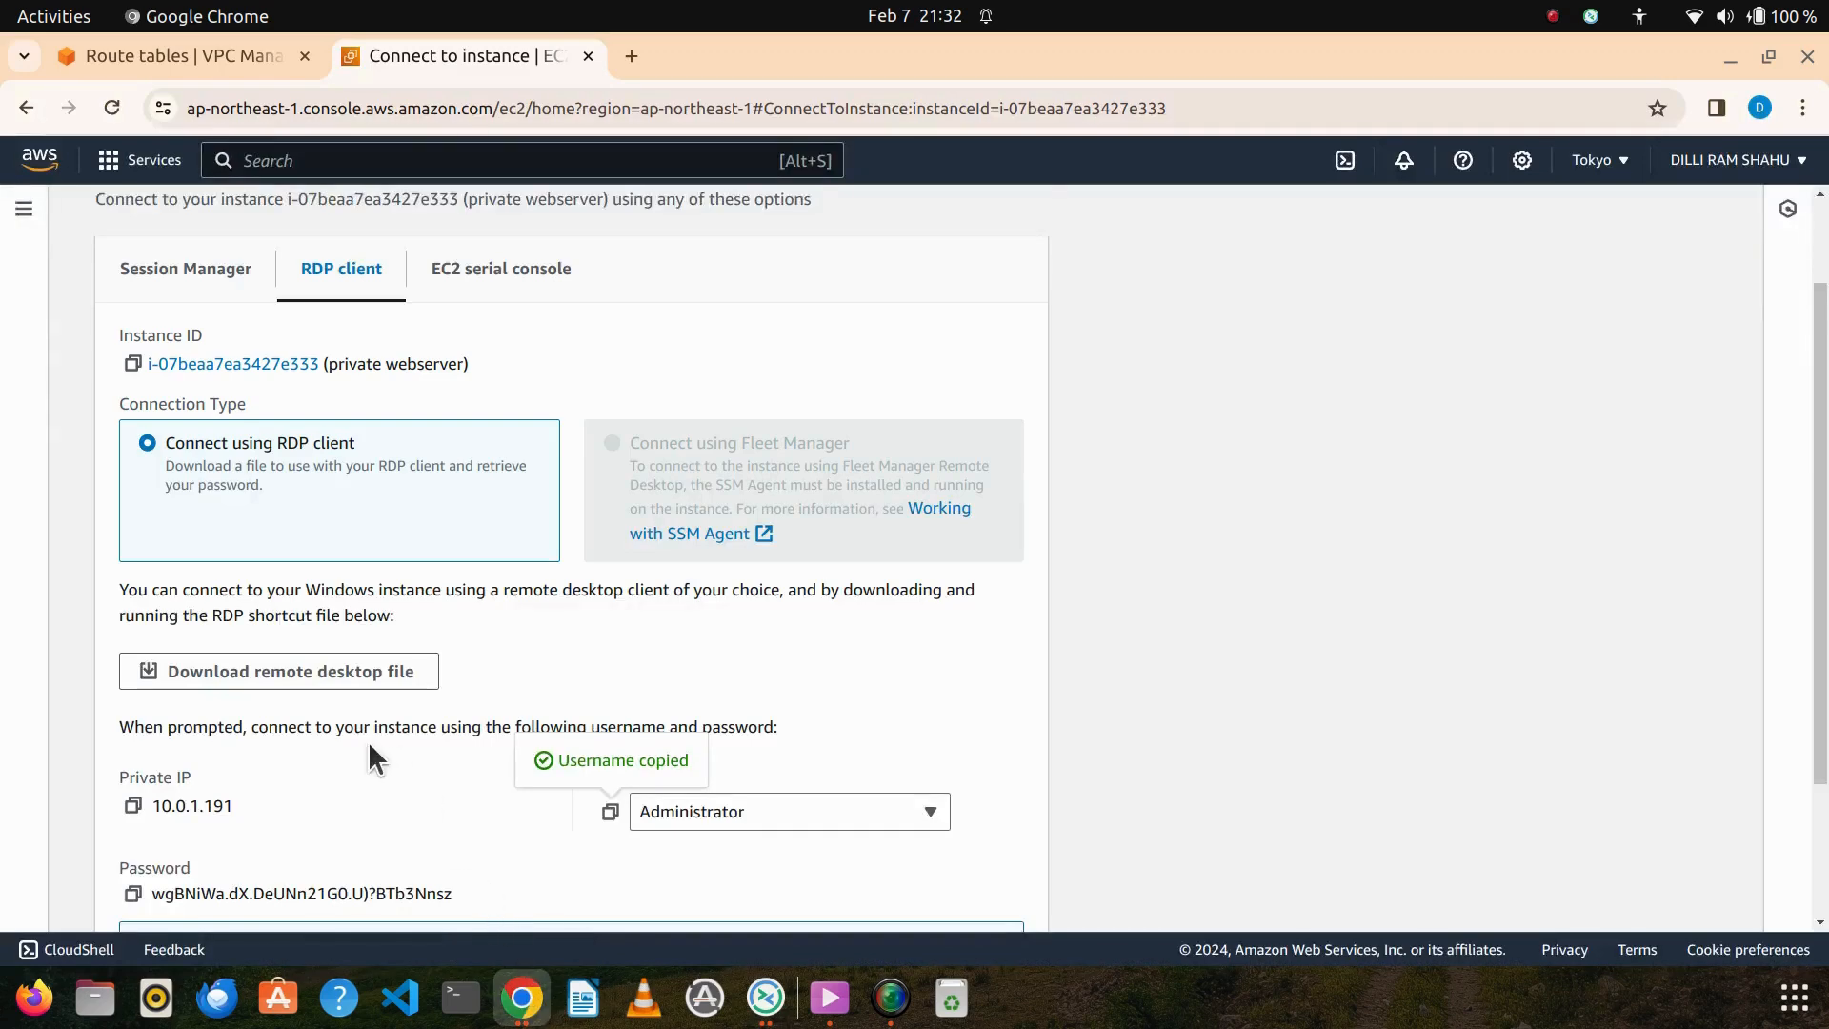
left_click(132, 751)
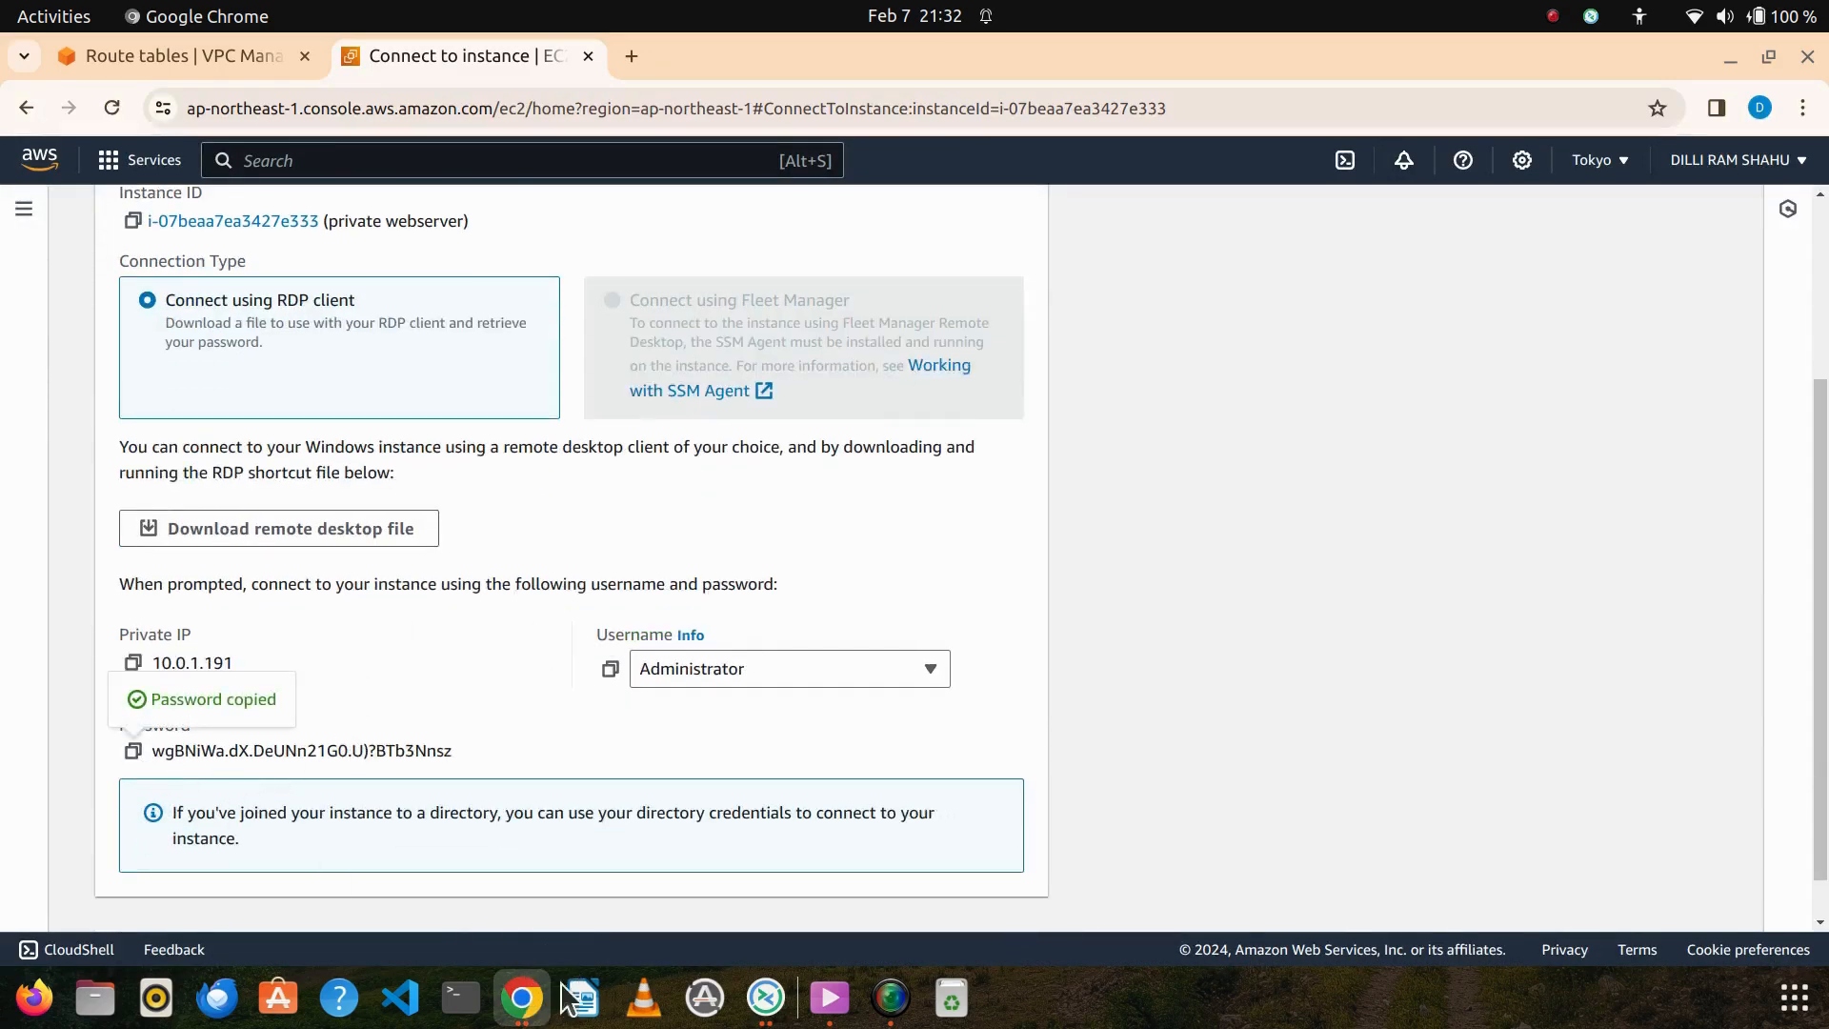
left_click(765, 998)
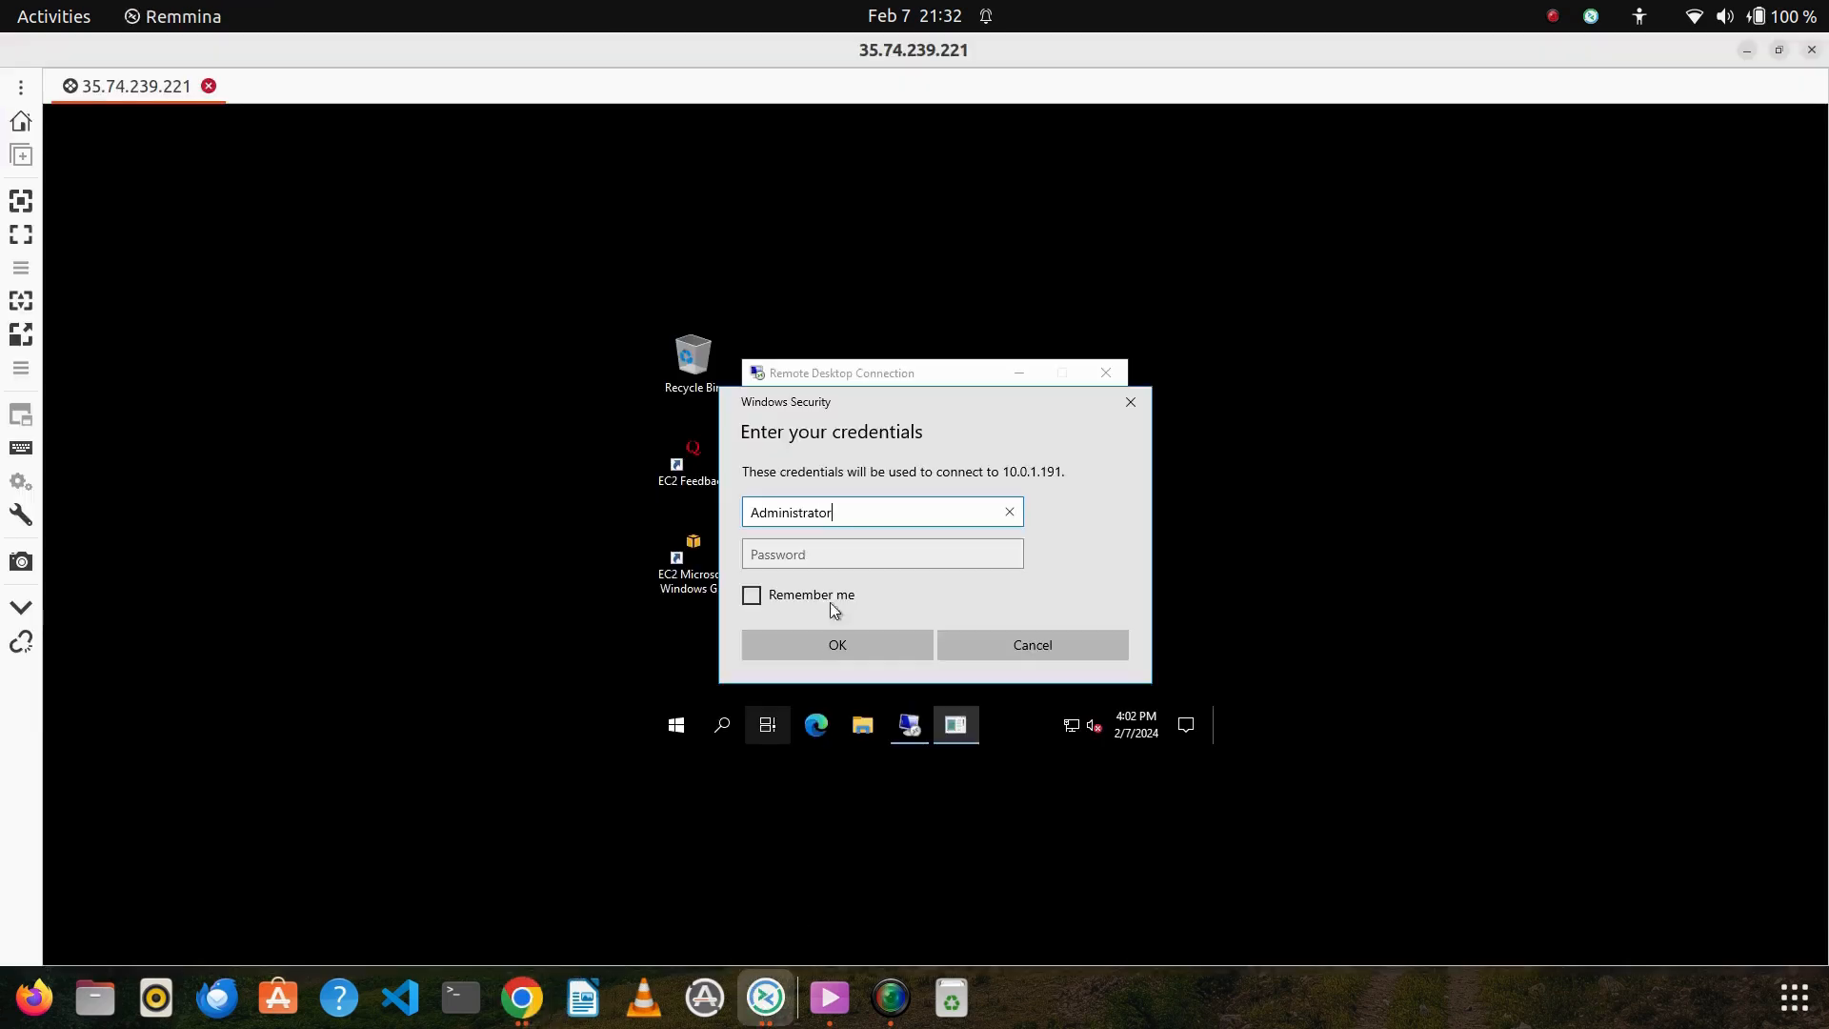
left_click(823, 559)
key("ctrl+v")
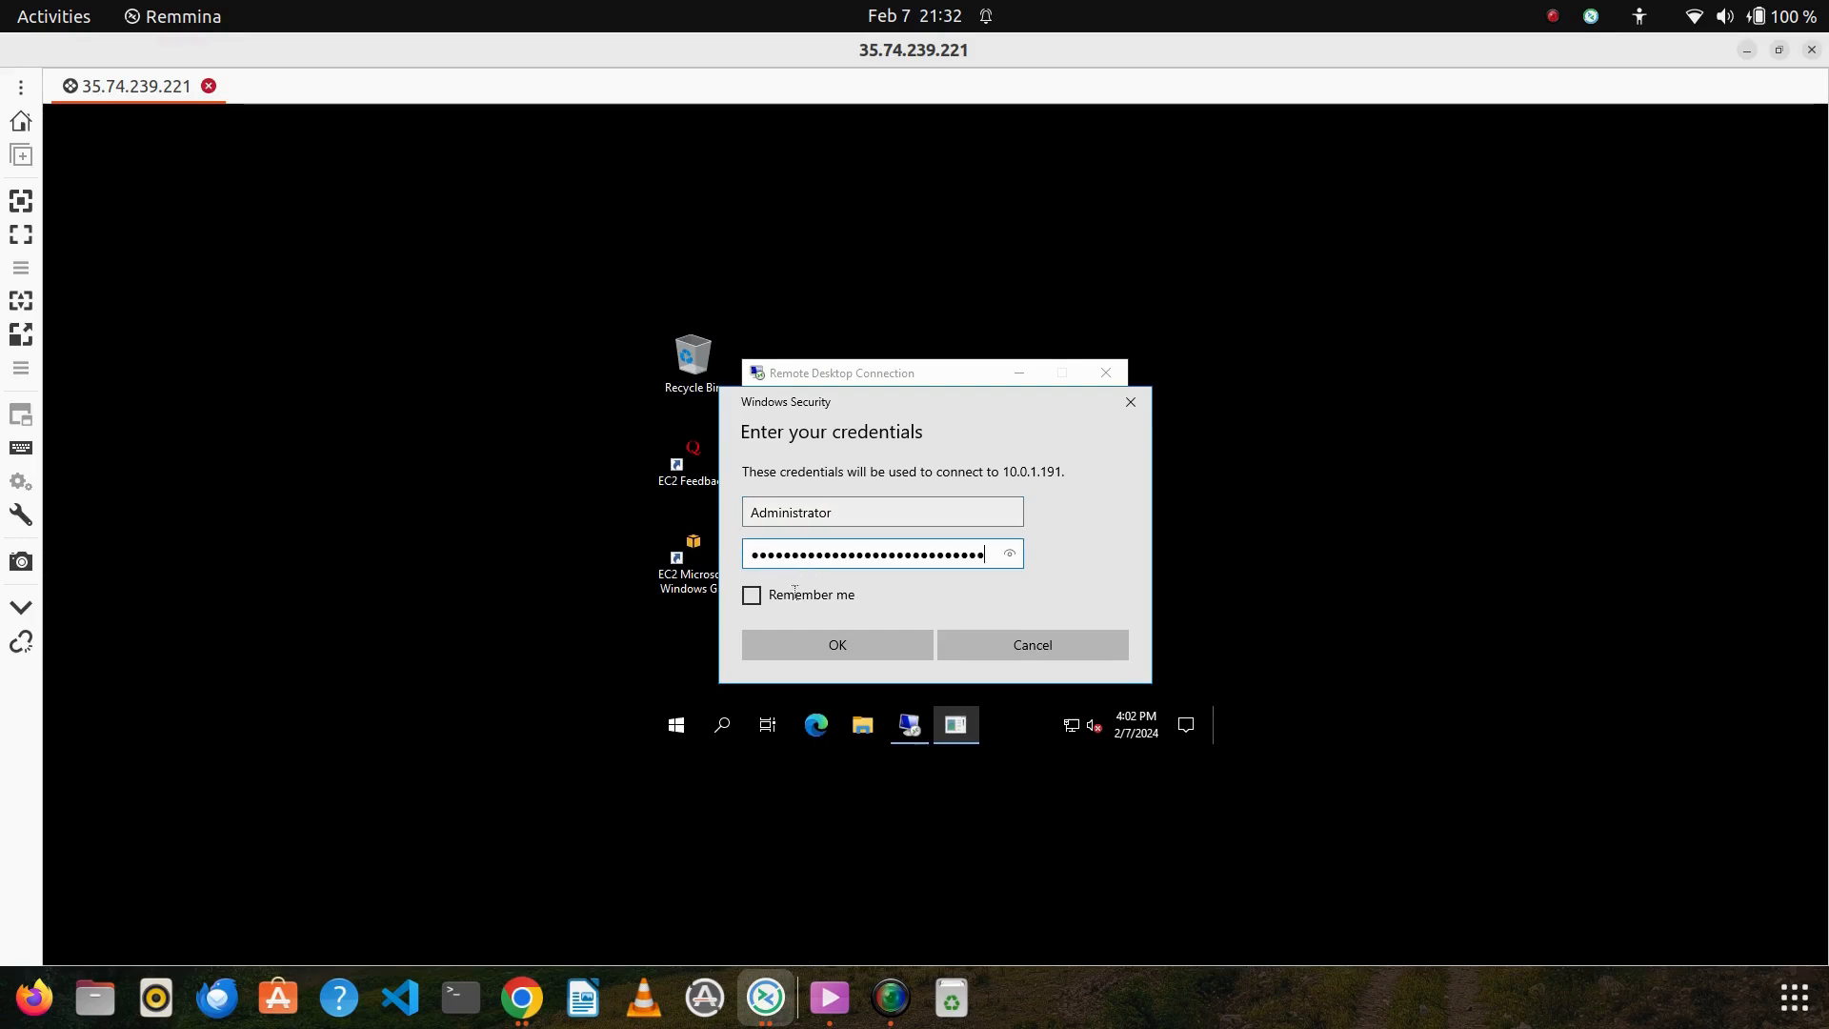
left_click(809, 658)
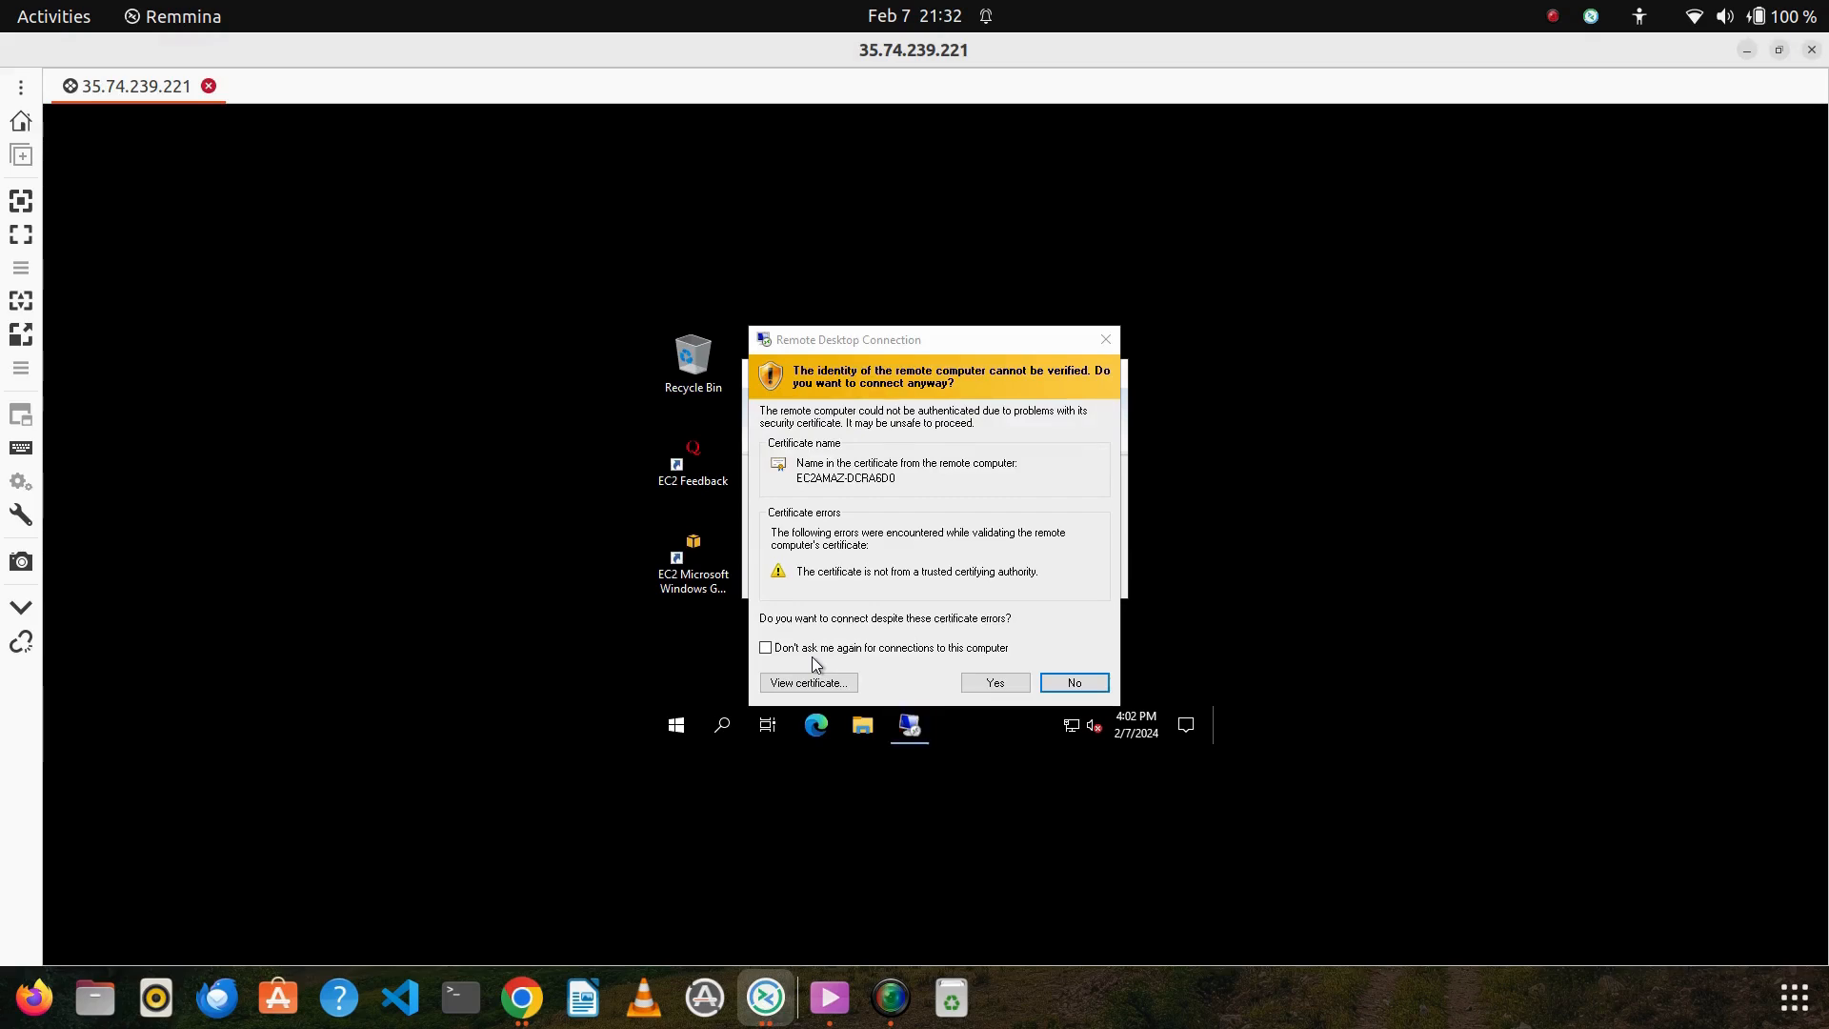
left_click(989, 682)
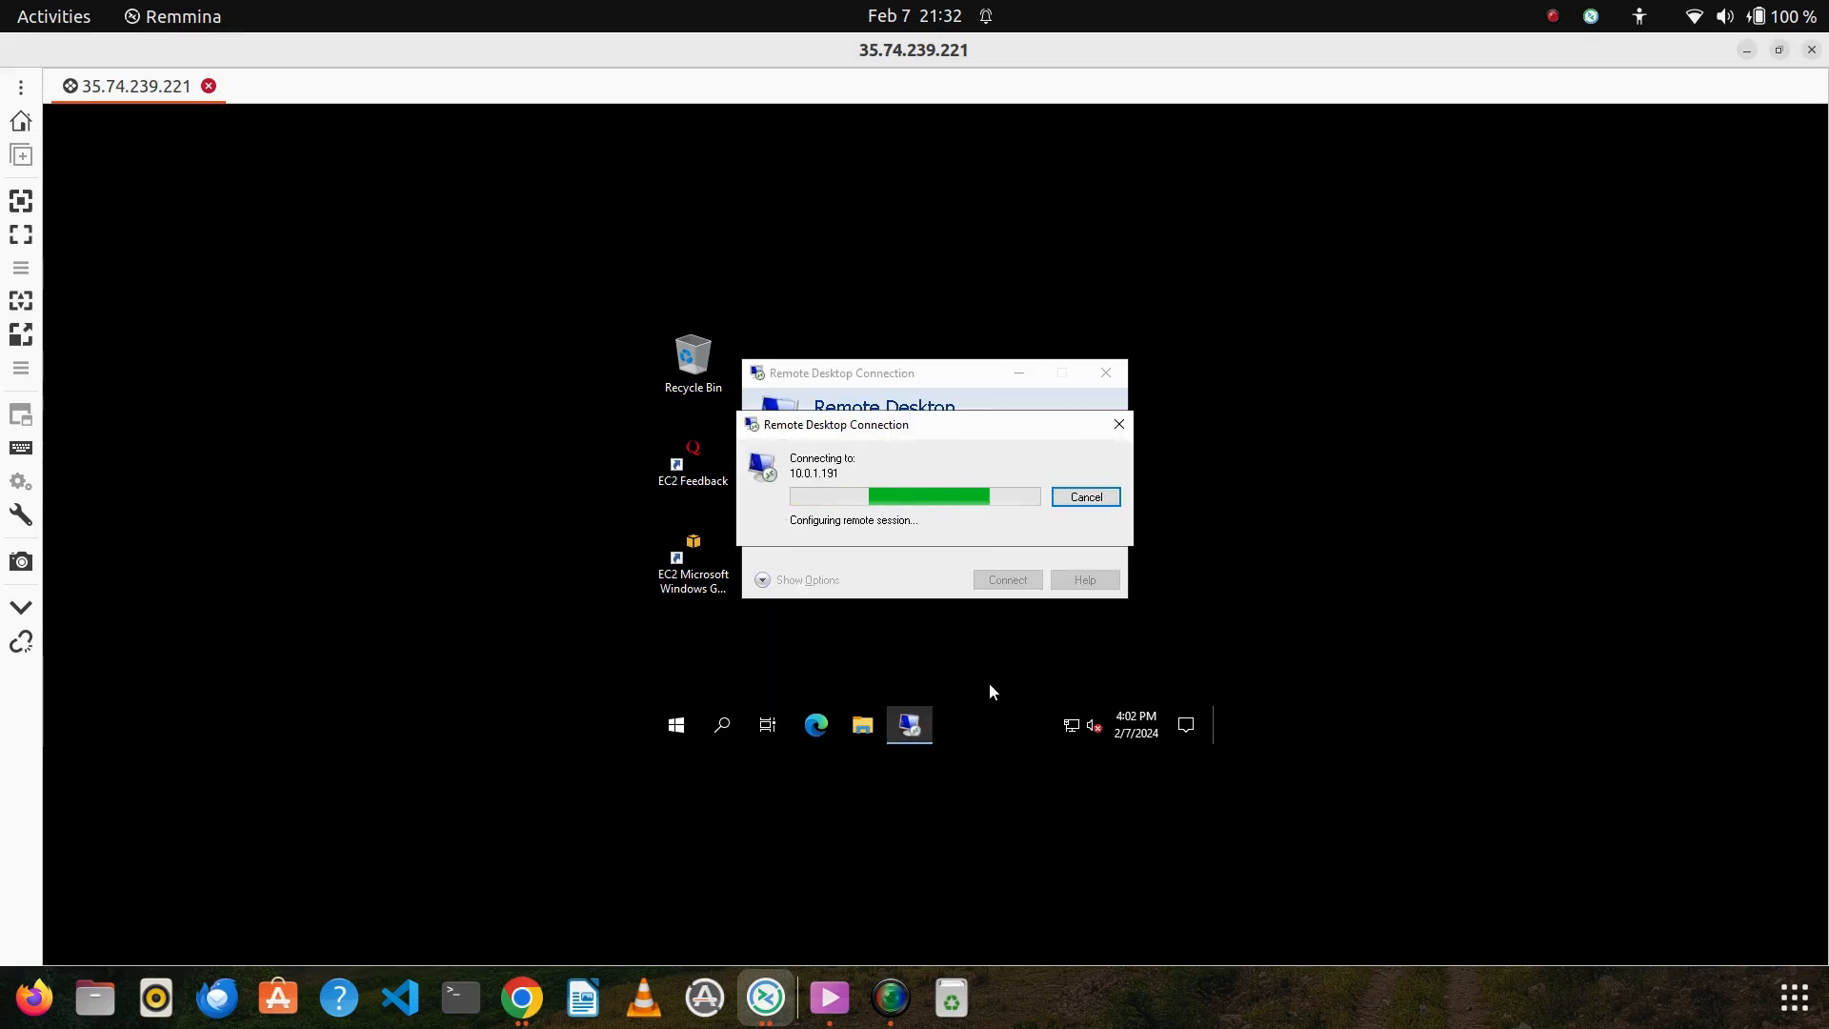
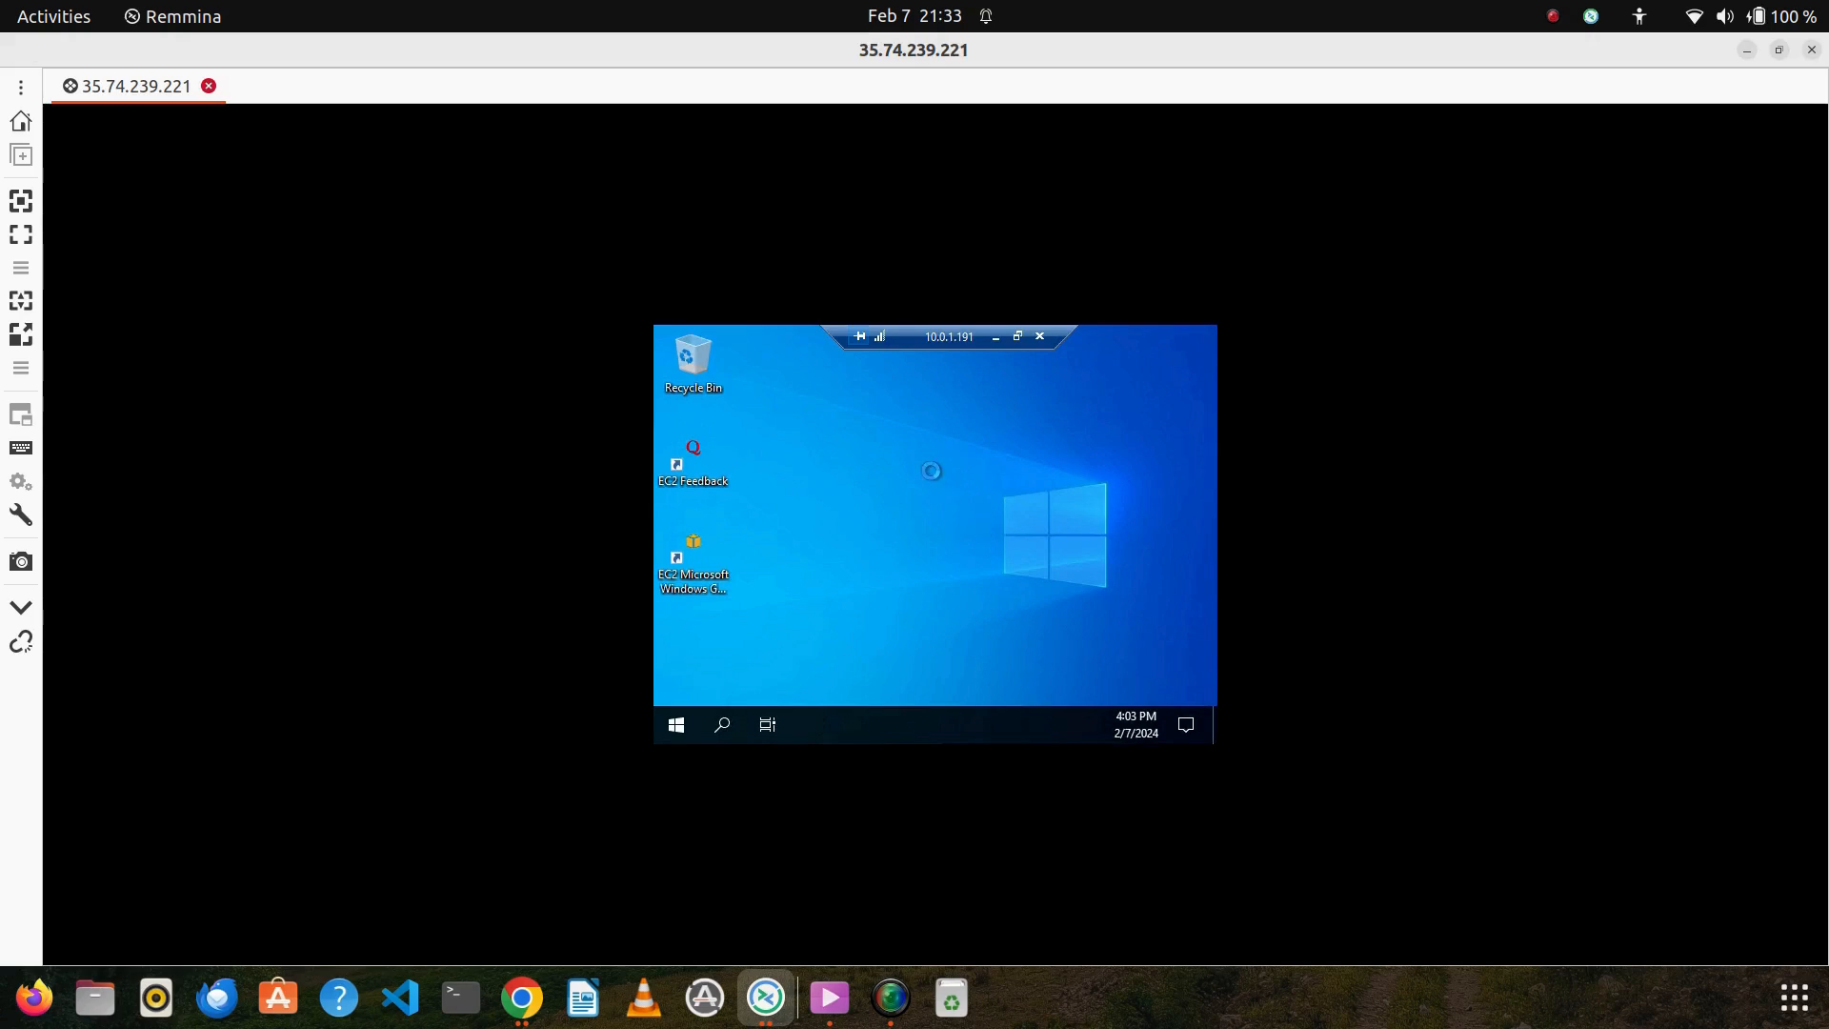
Refresh the private webserver's desktop, and find and open Command Prompt with the search term cmd
right_click(930, 470)
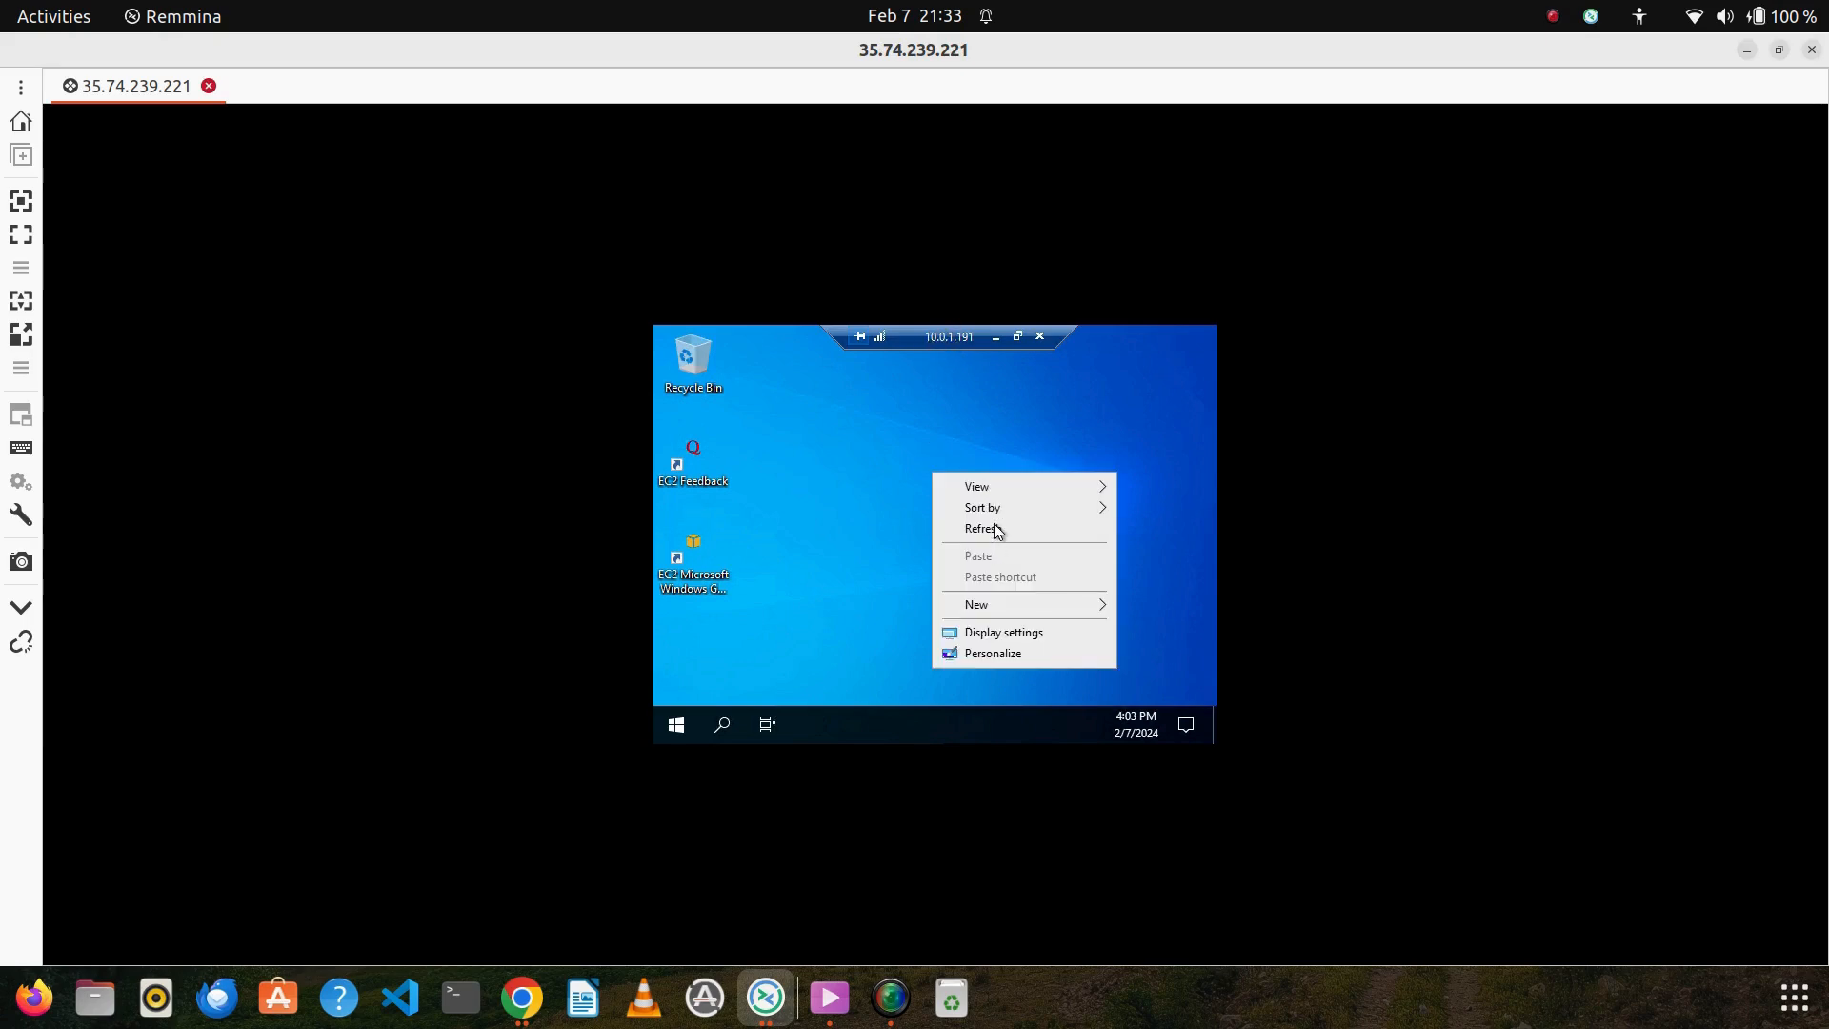
left_click(995, 530)
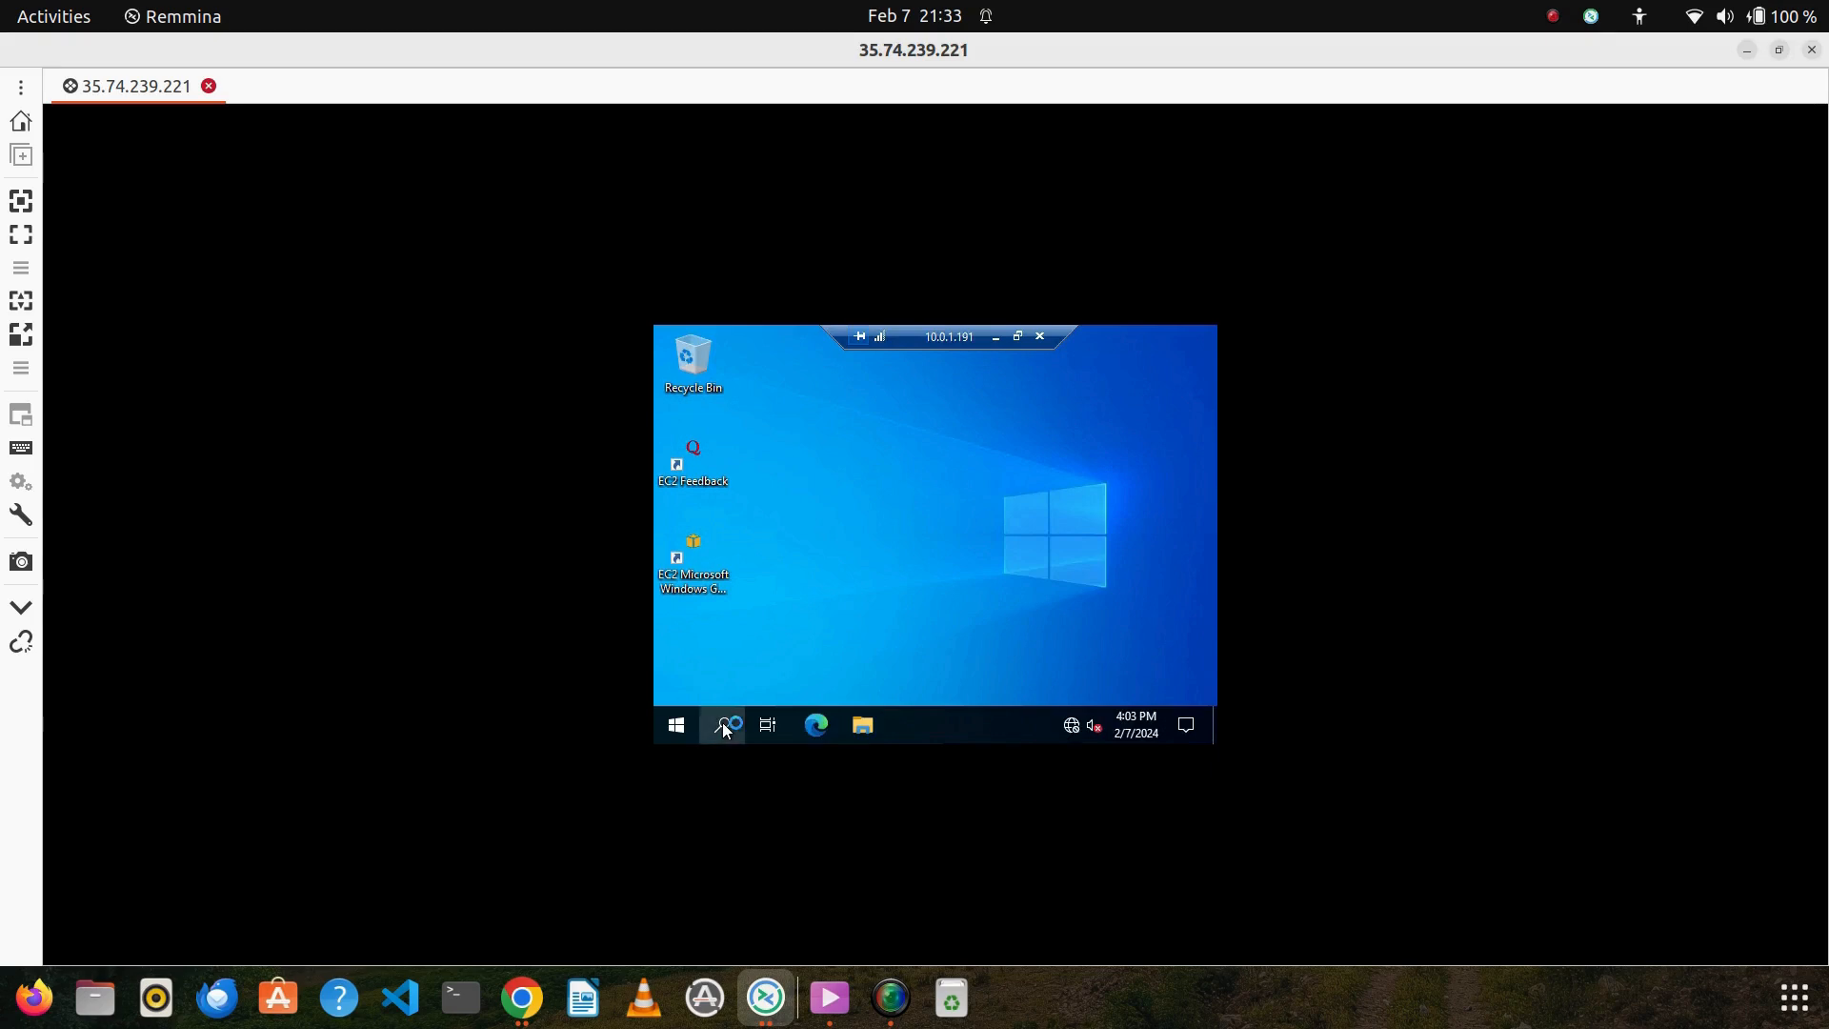
left_click(725, 727)
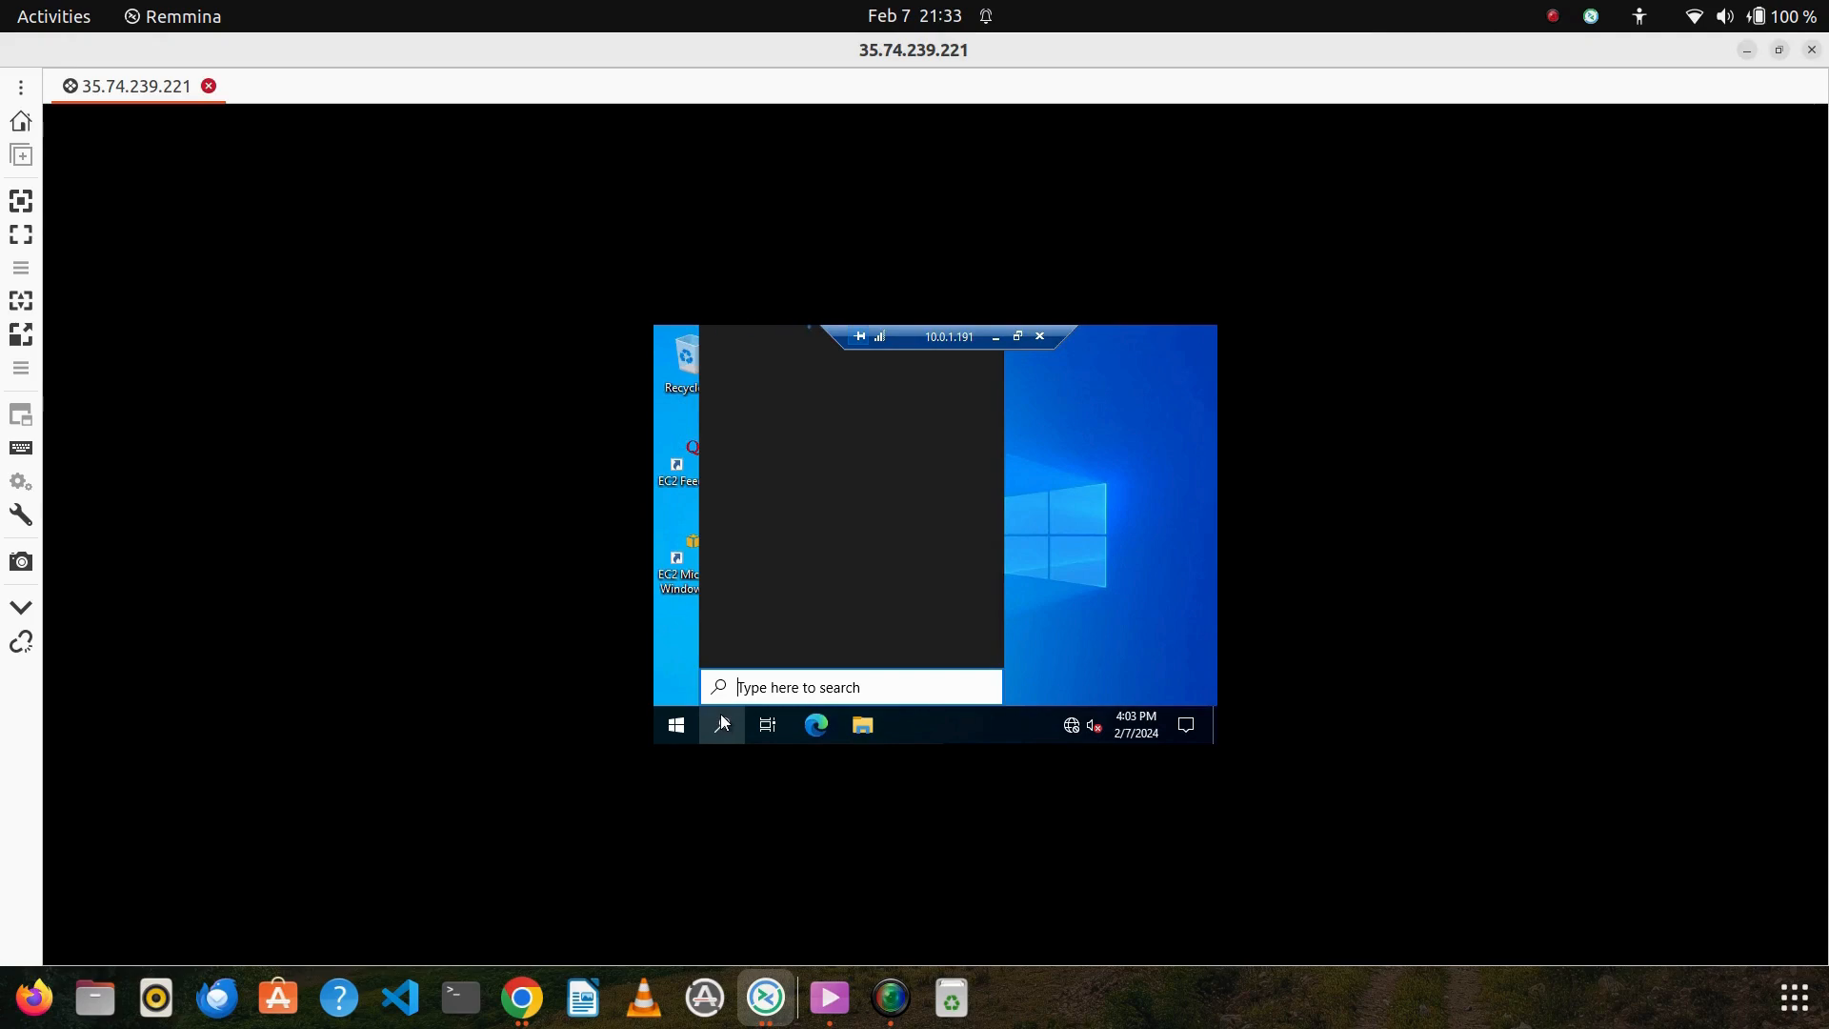
type("cmd")
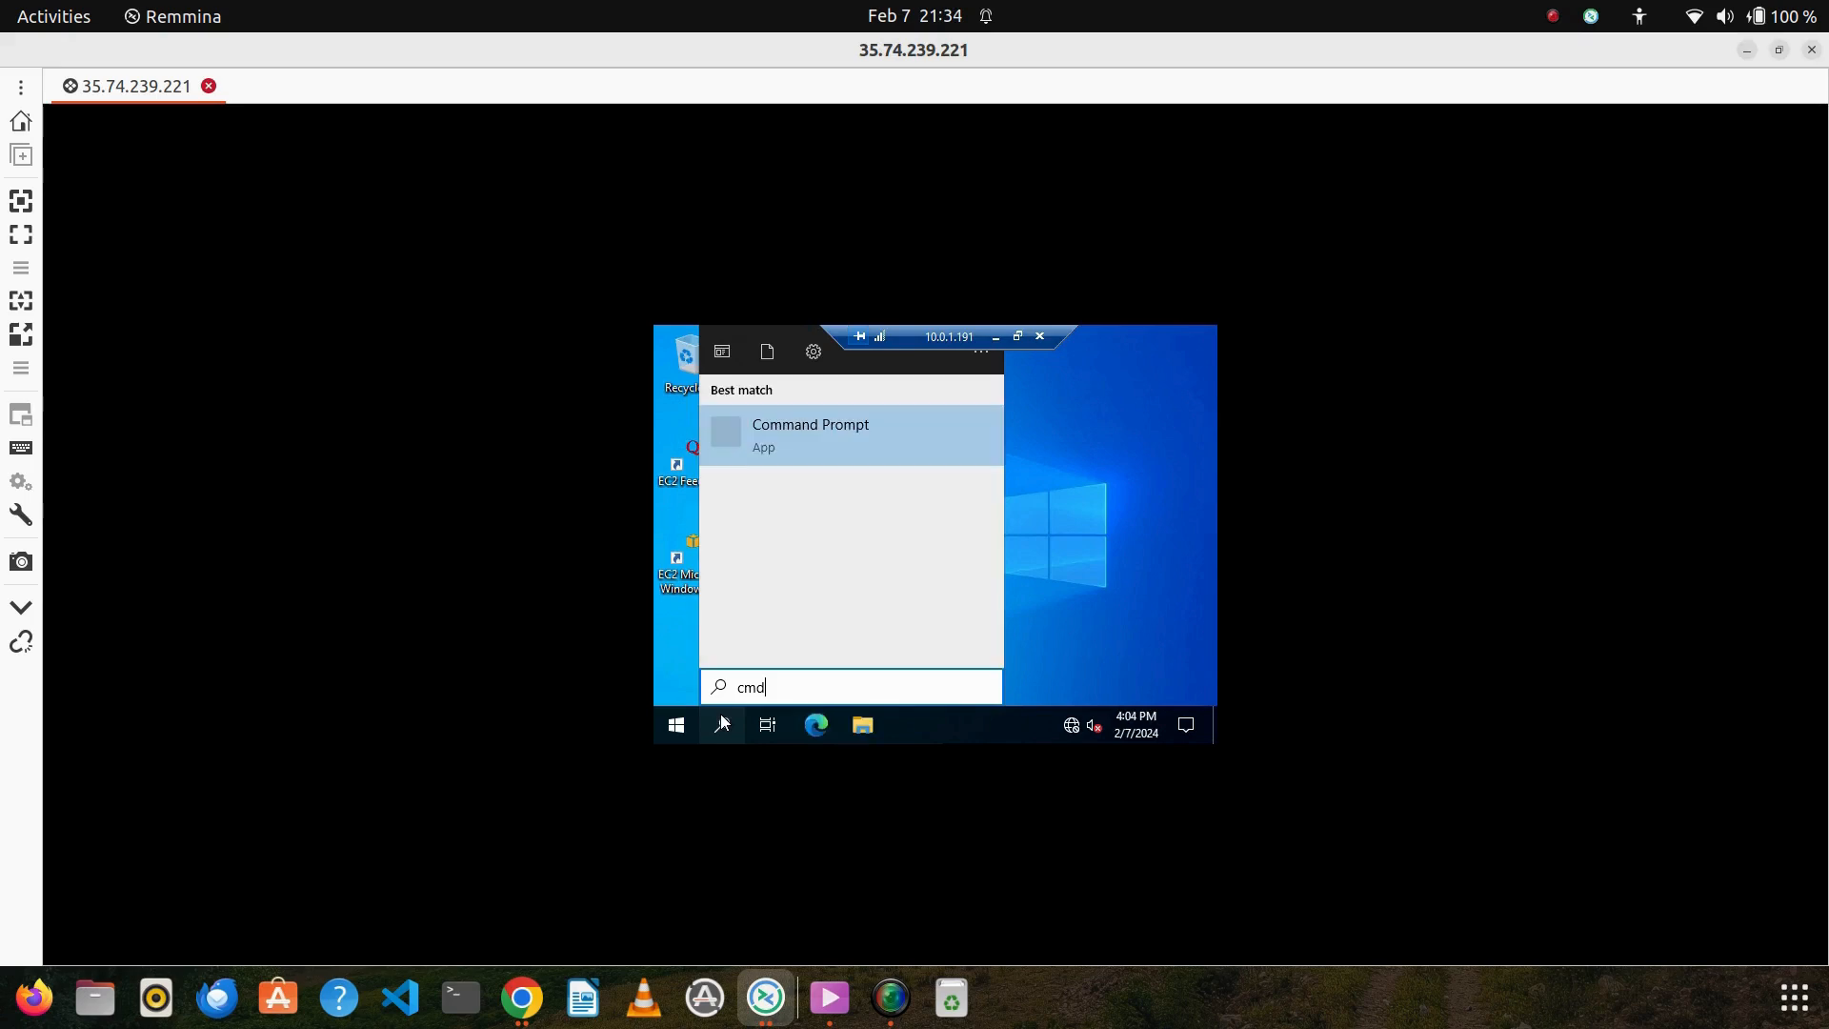
key("Return")
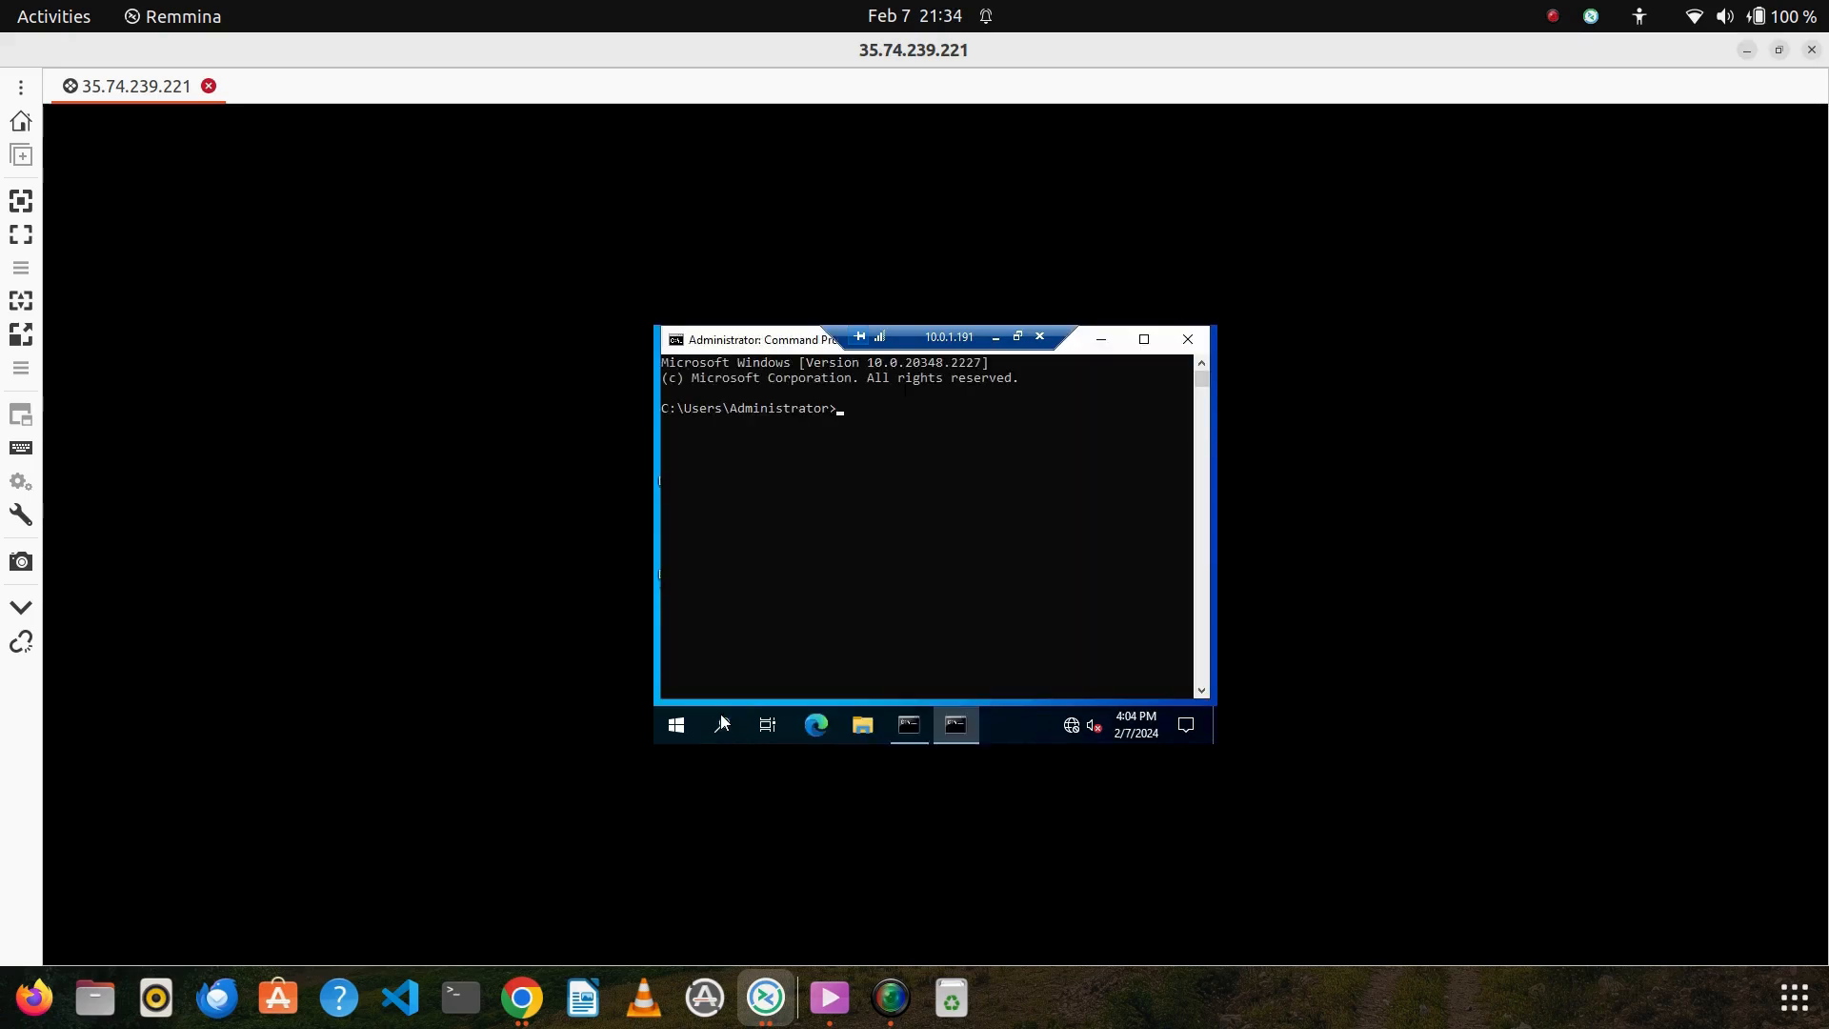
Check the private webserver's network connection status and ping 8.8.8.8 from Command Prompt
left_click(1071, 730)
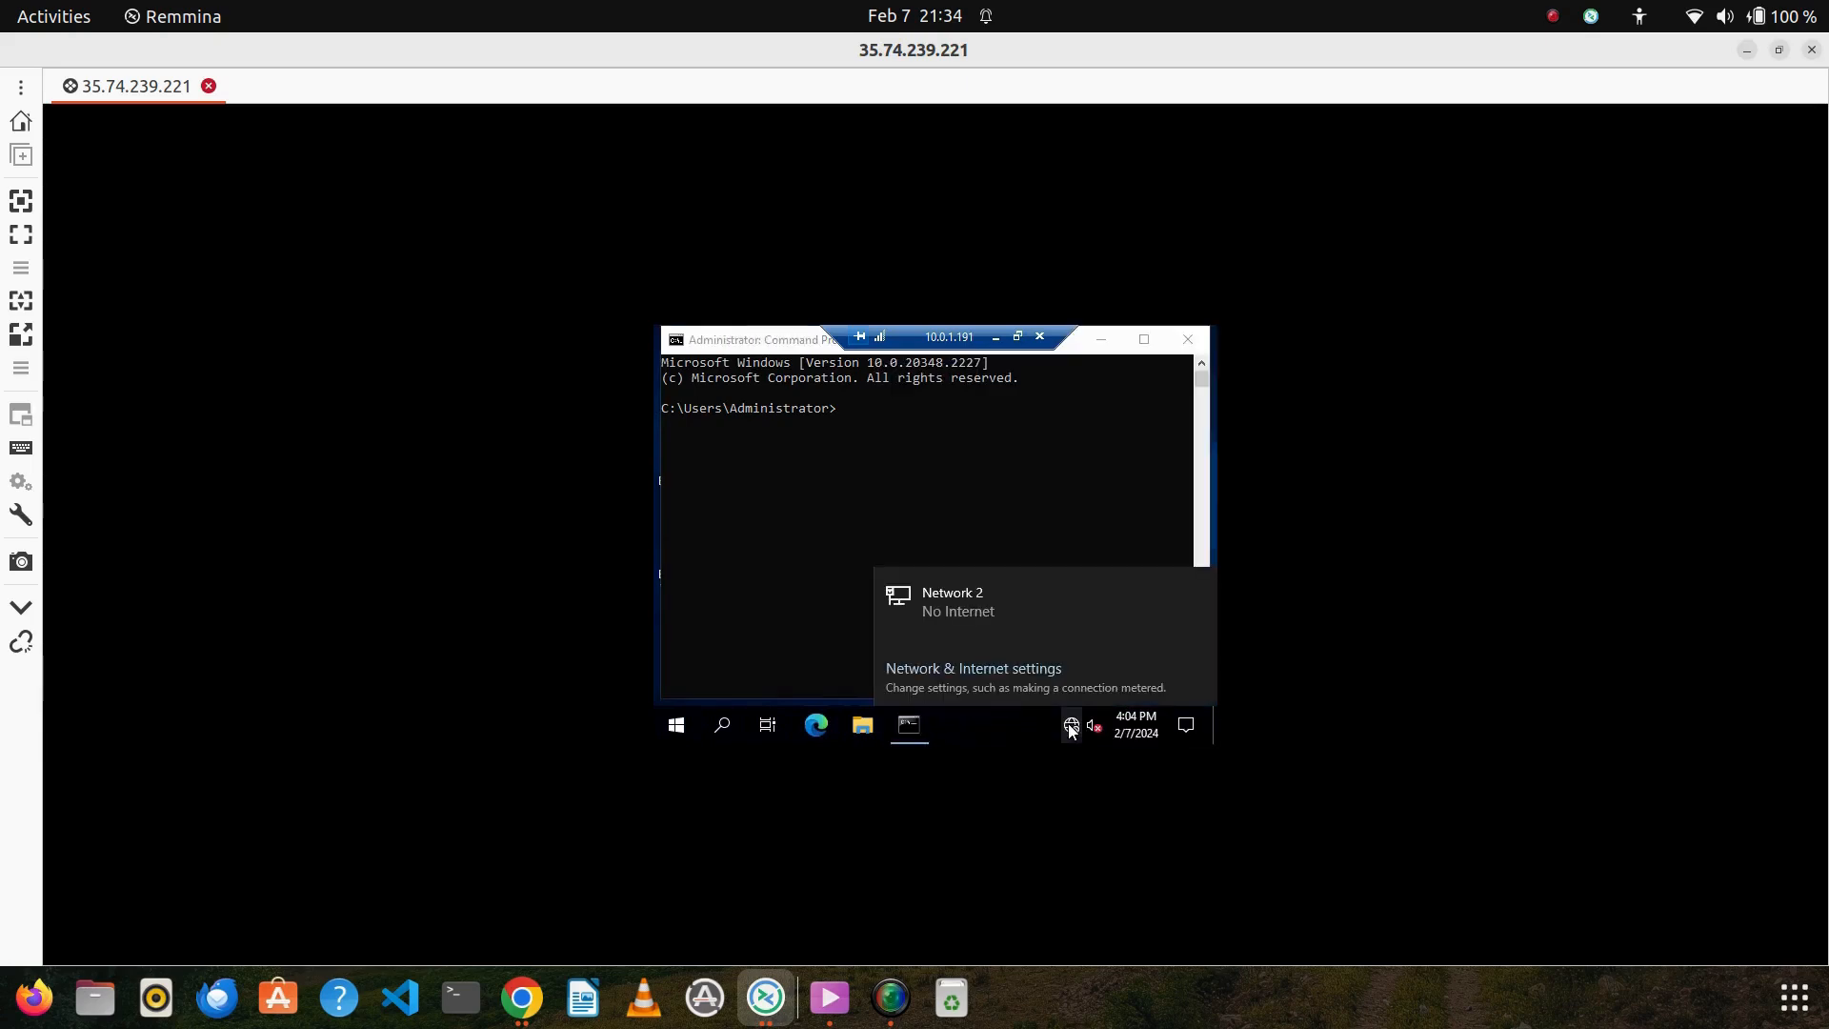
left_click(908, 486)
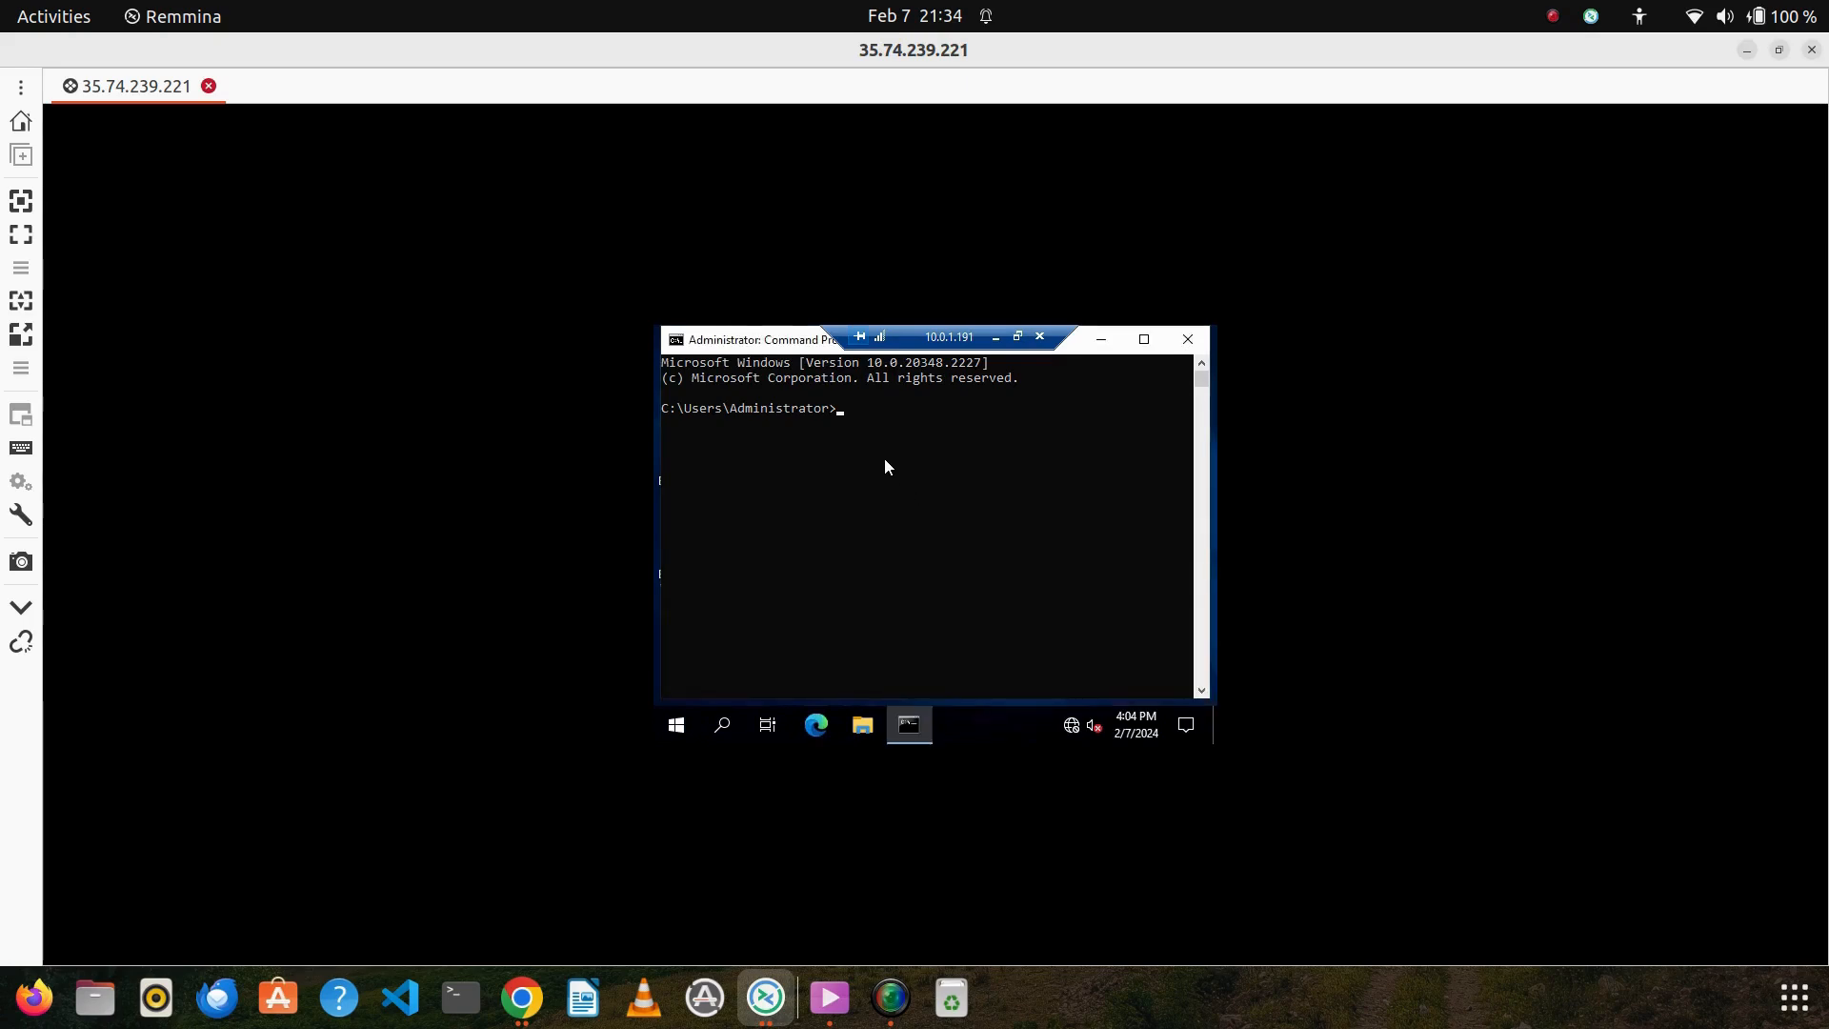
type("ping 8.8")
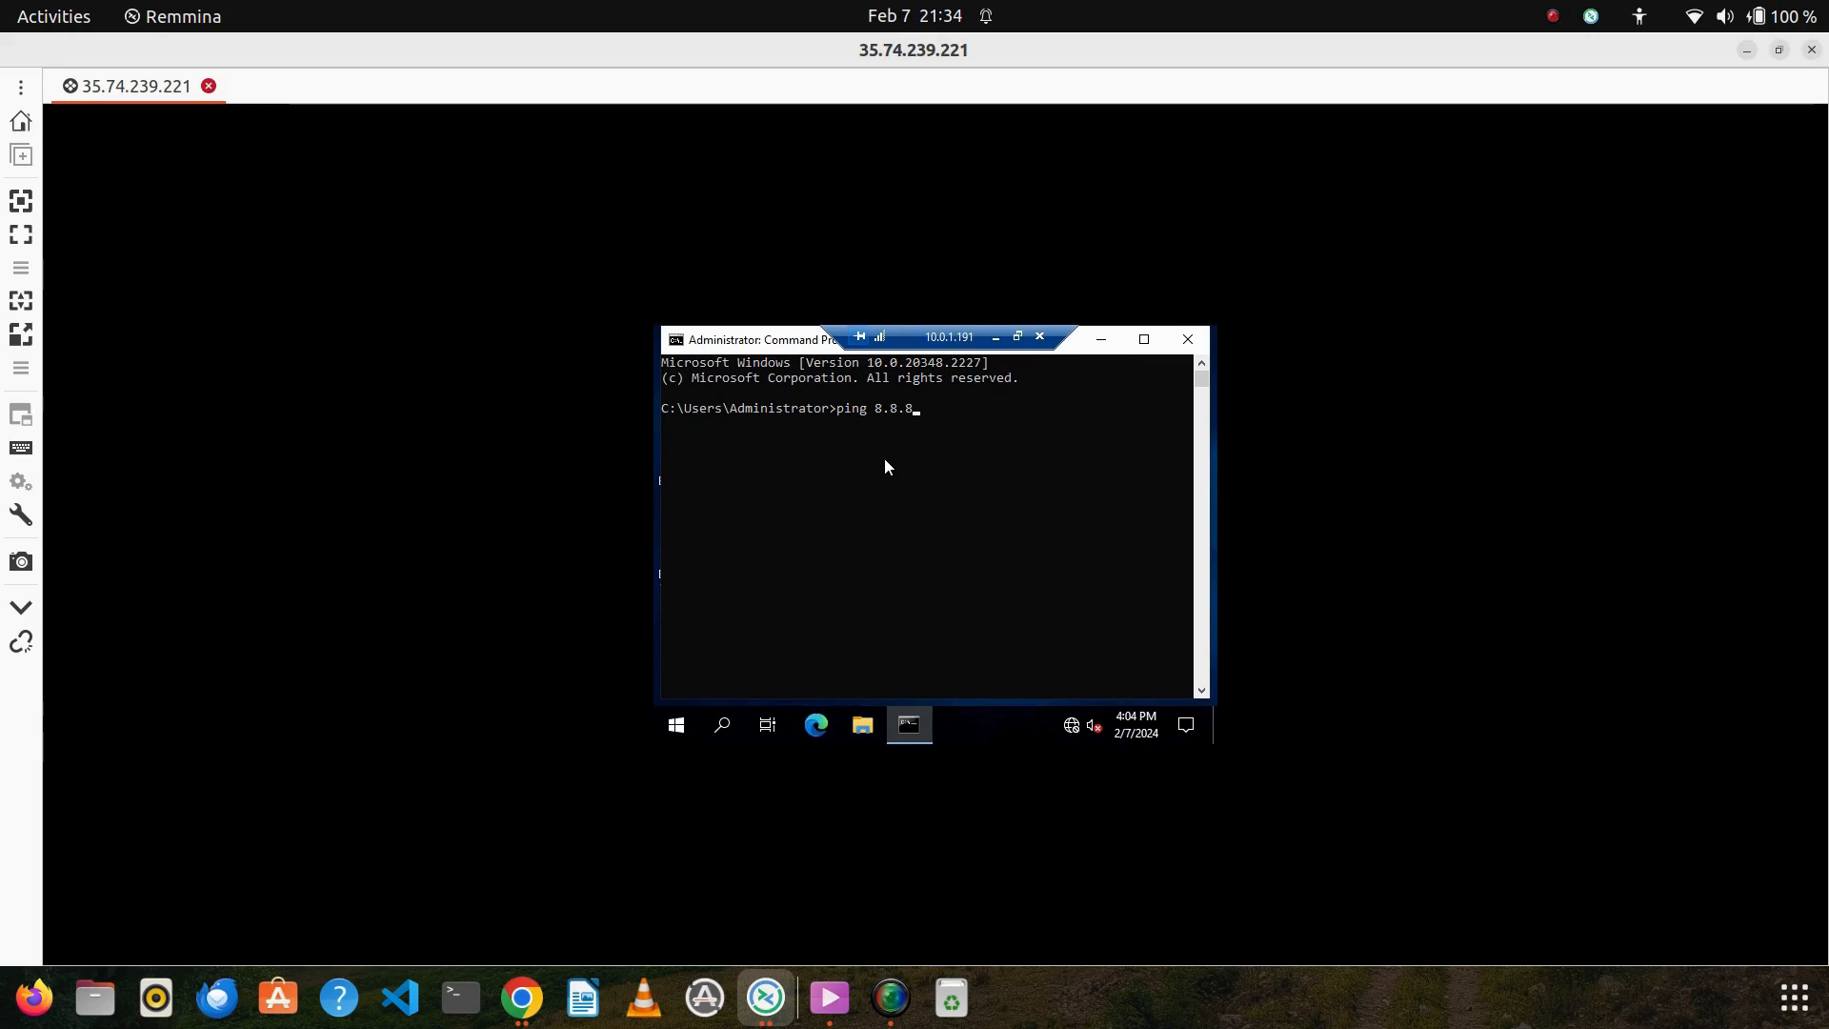
type(".8")
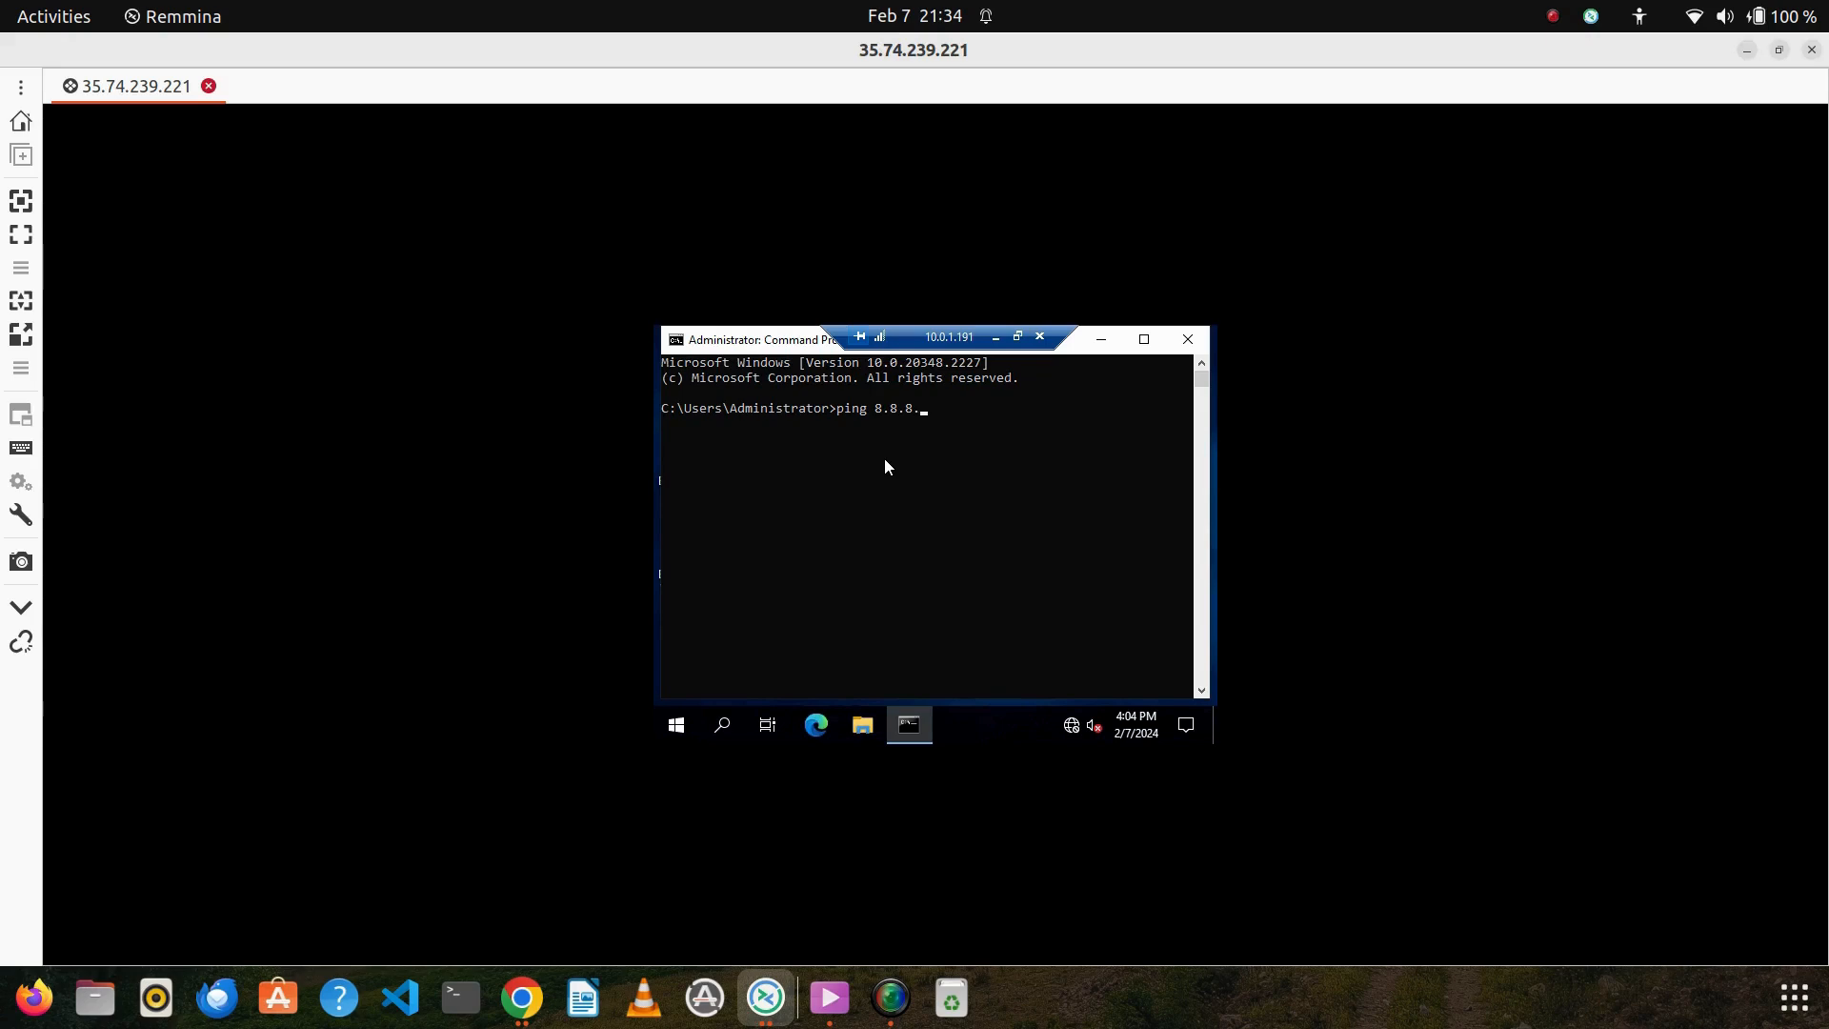
type(".")
key("Return")
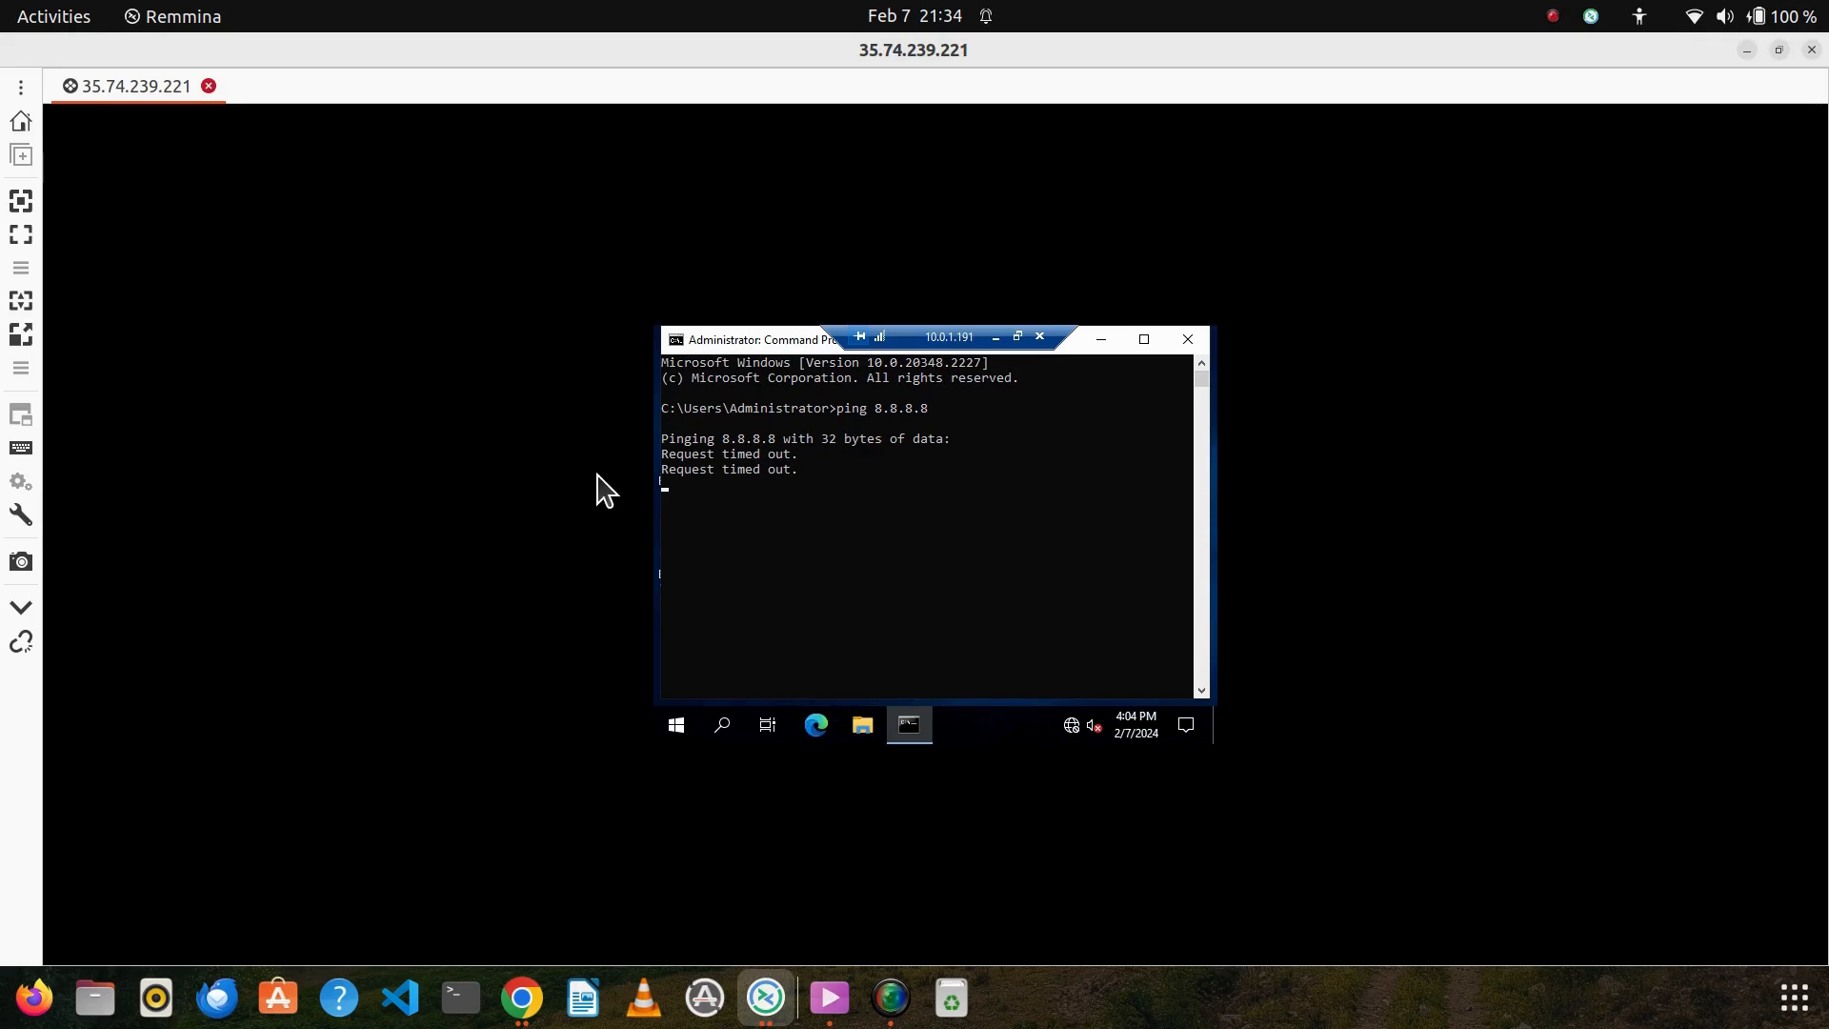
Switch to Chrome and start creating a new NAT gateway in the VPC console
left_click(522, 997)
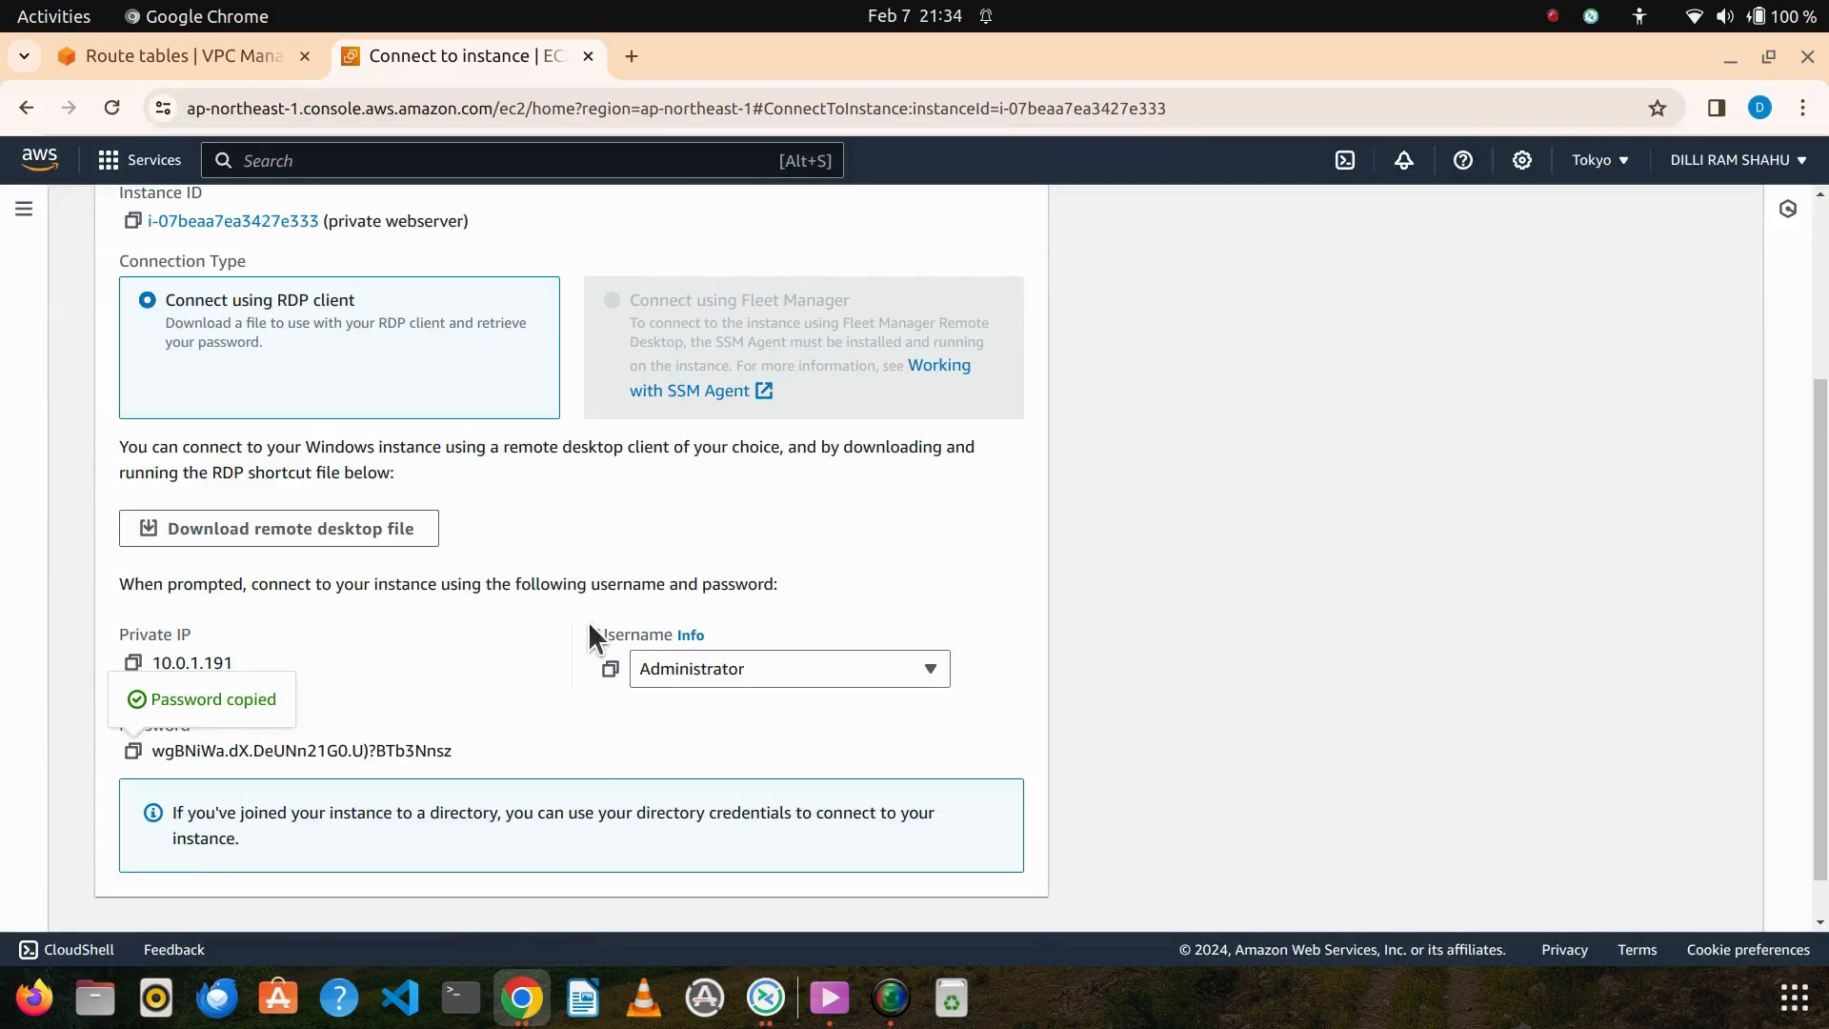
scroll(587, 620, "up", 5)
left_click(205, 49)
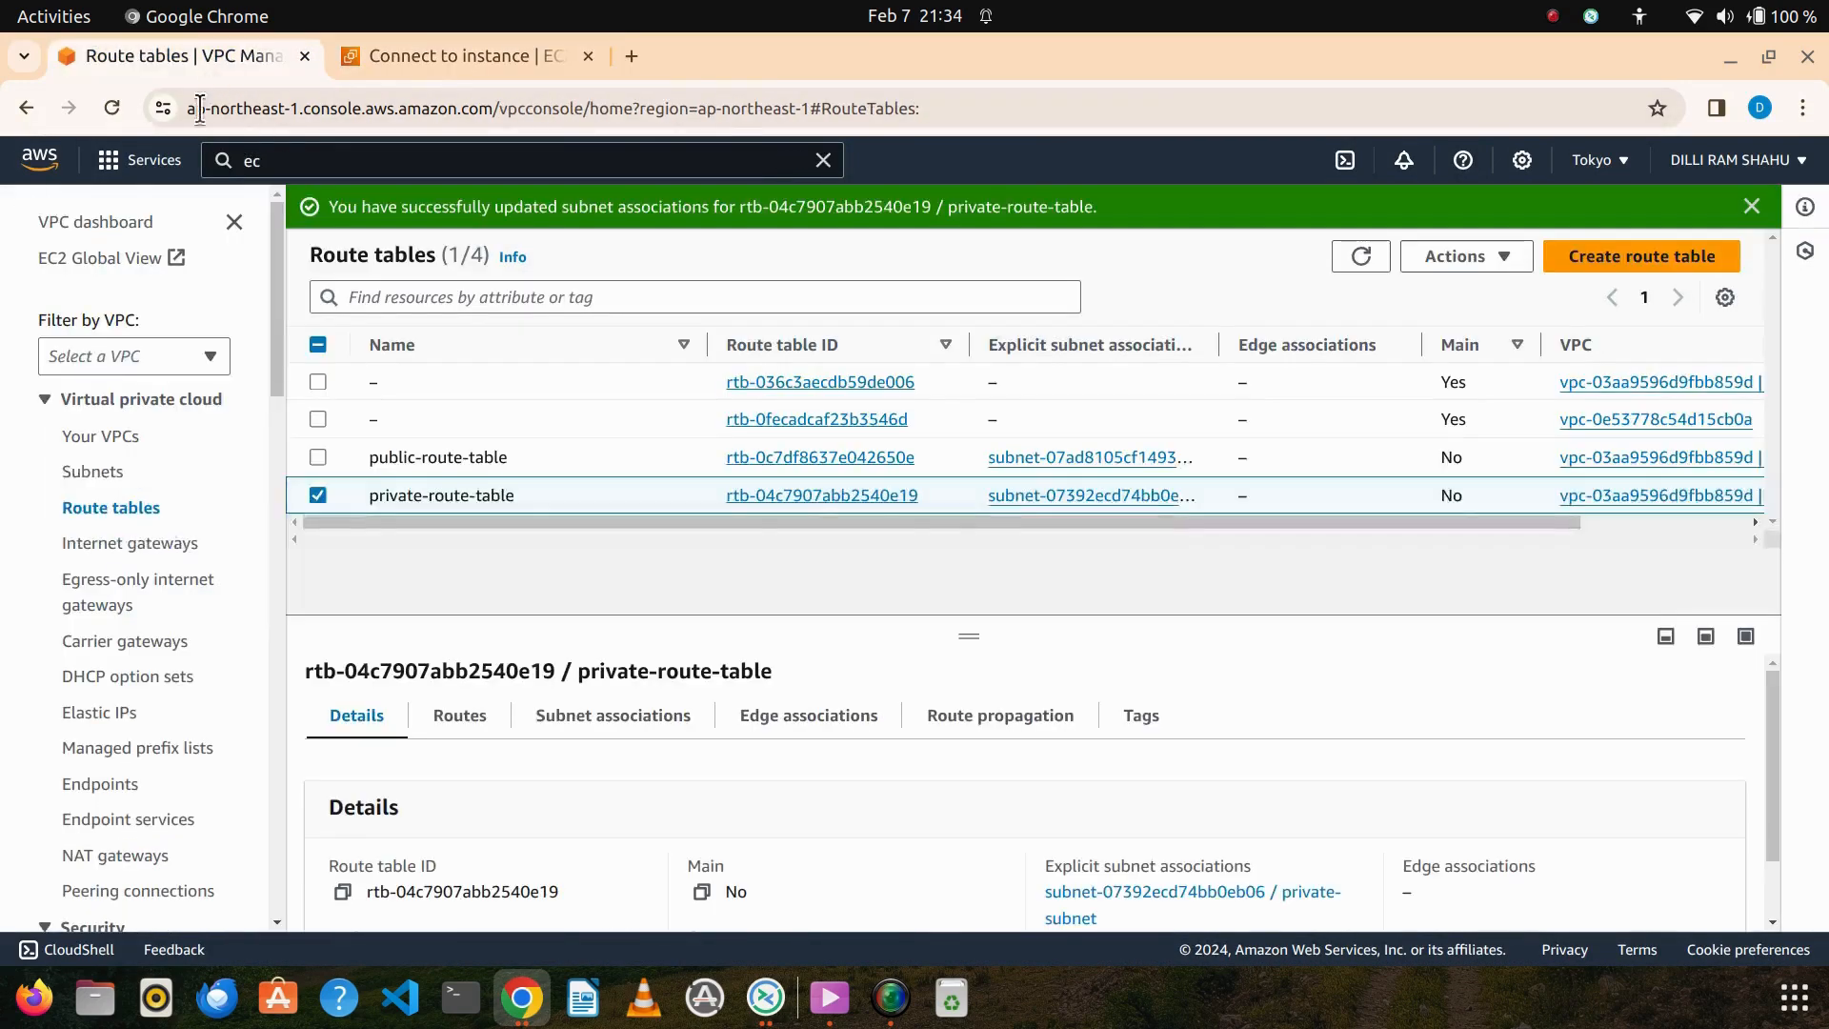
scroll(143, 709, "down", 3)
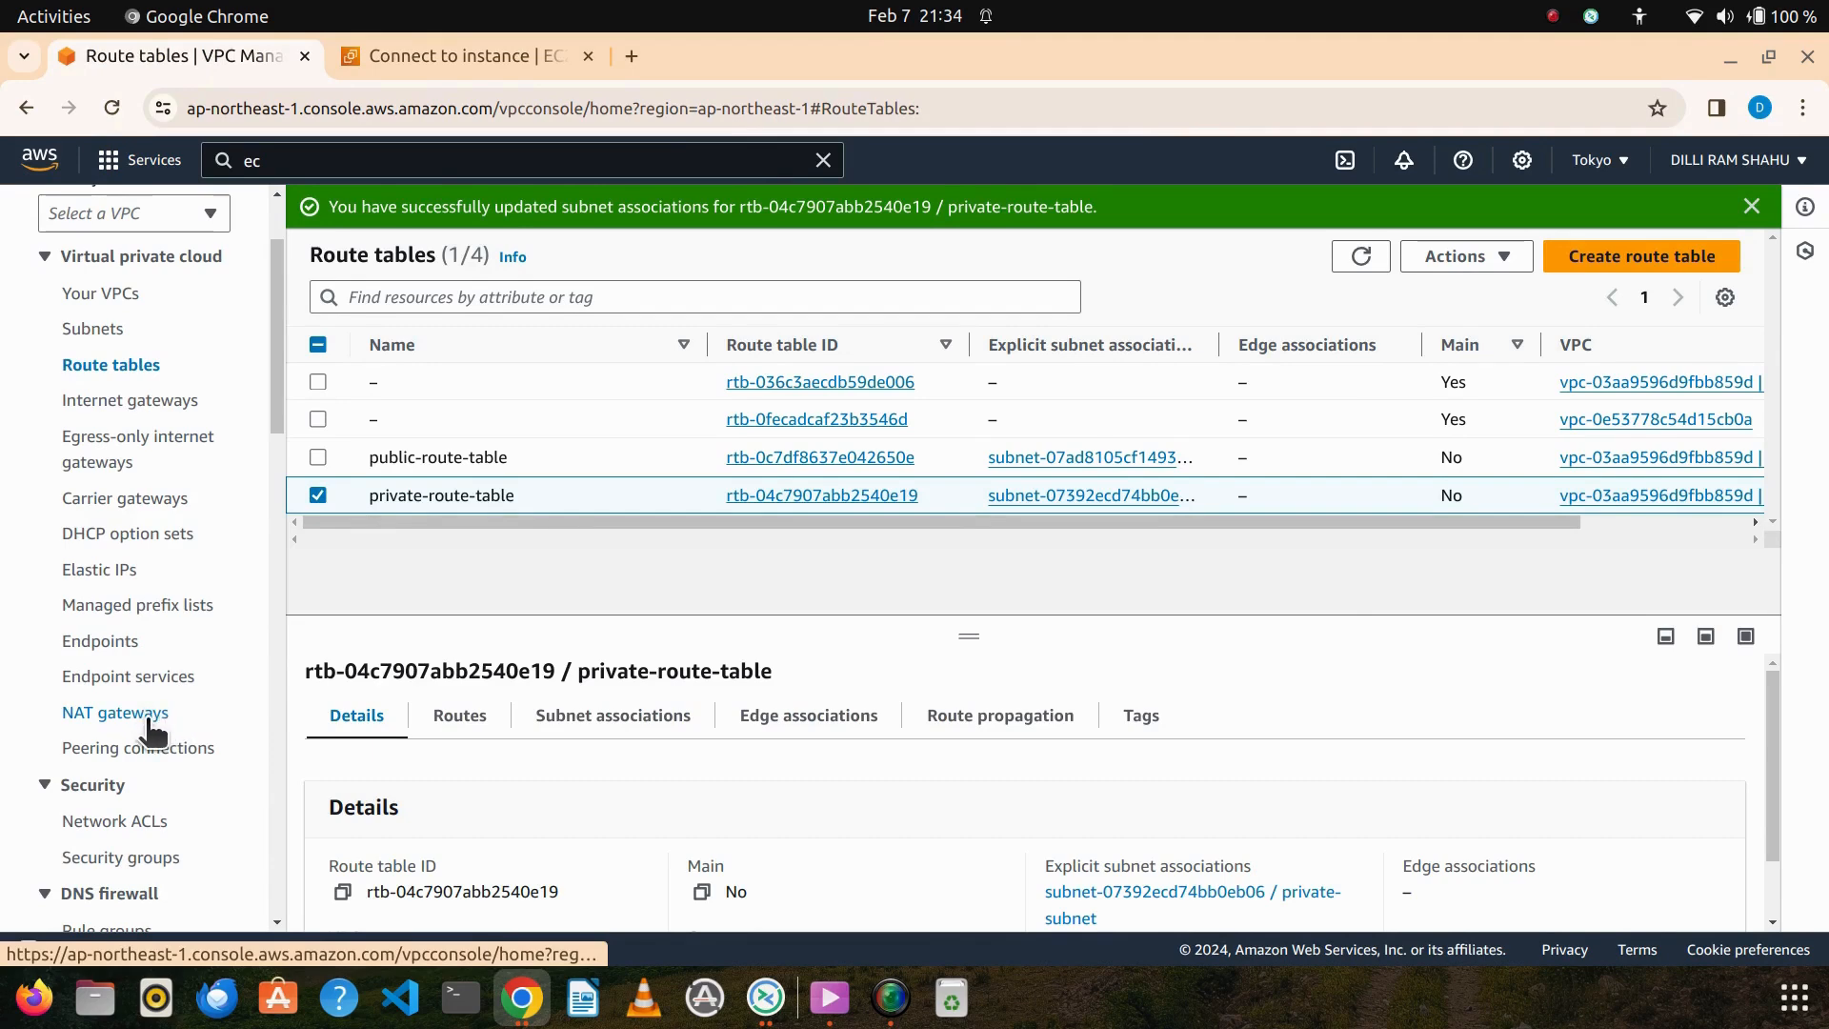
left_click(153, 732)
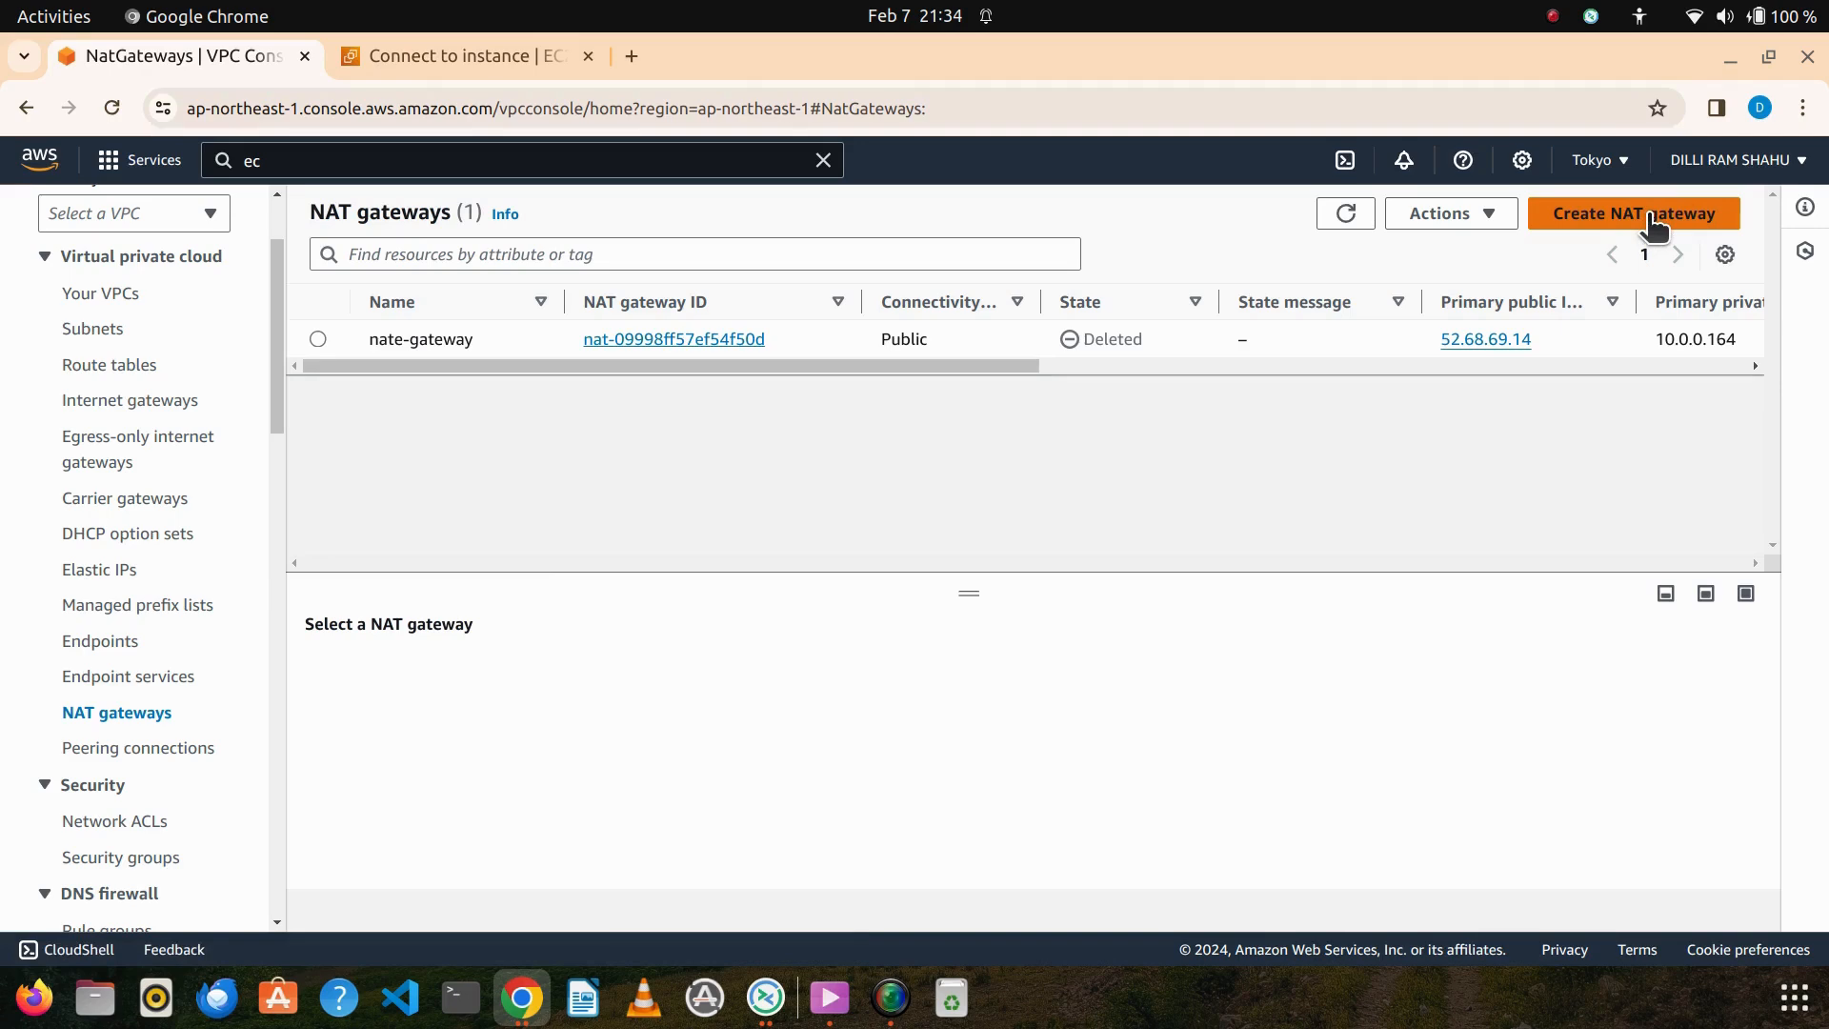
left_click(1653, 219)
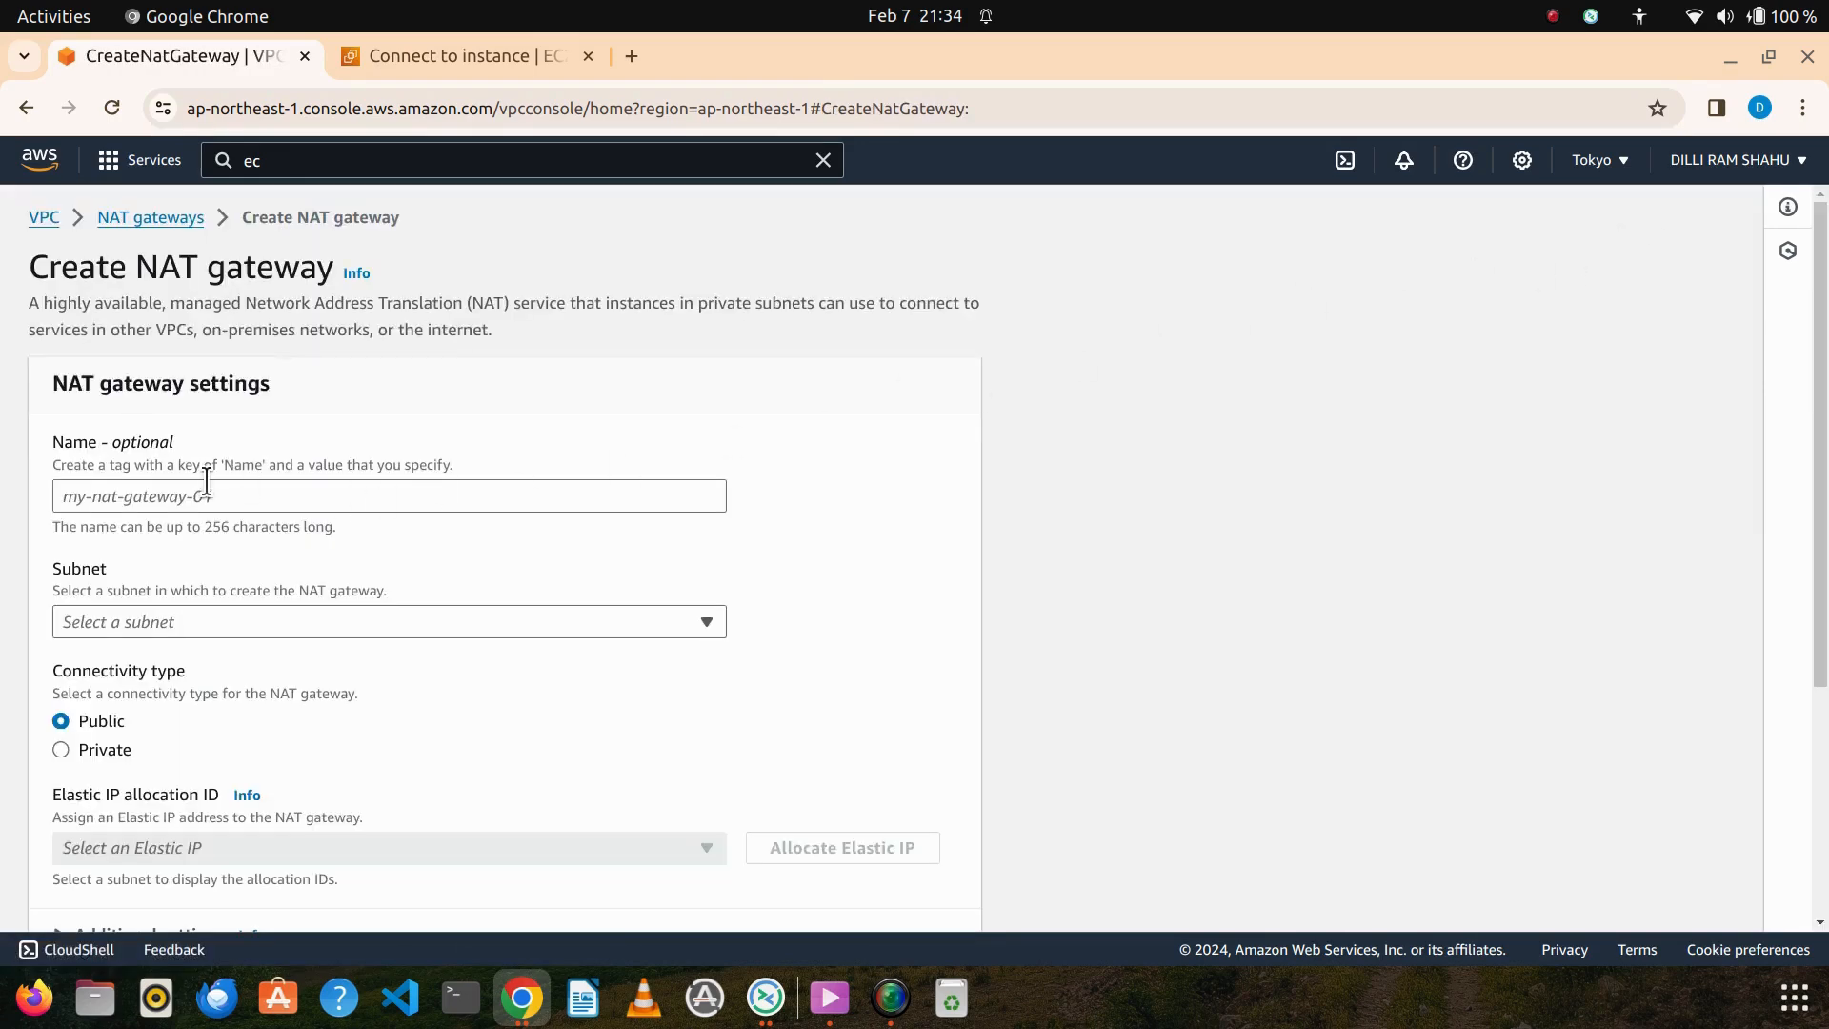
Name the NAT gateway my-nategateway and choose public-subnet as its subnet
left_click(207, 488)
type("m")
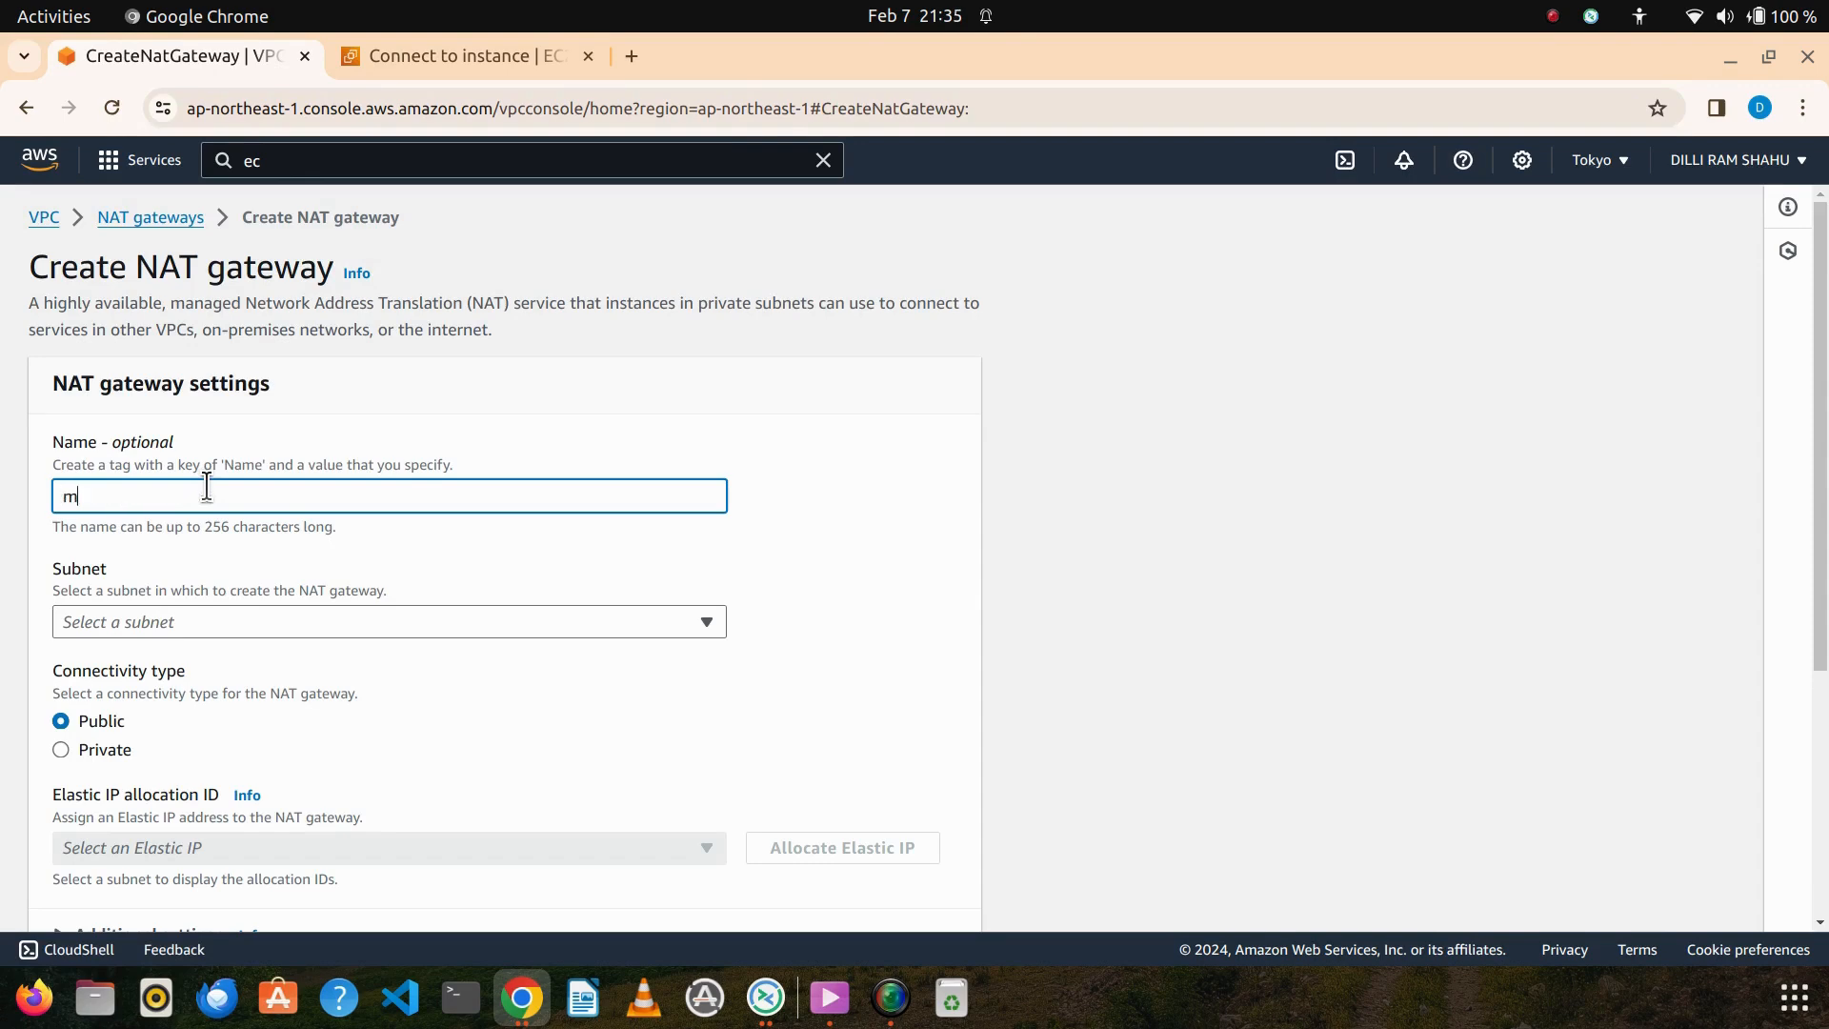
type("y-nategateway")
left_click(261, 621)
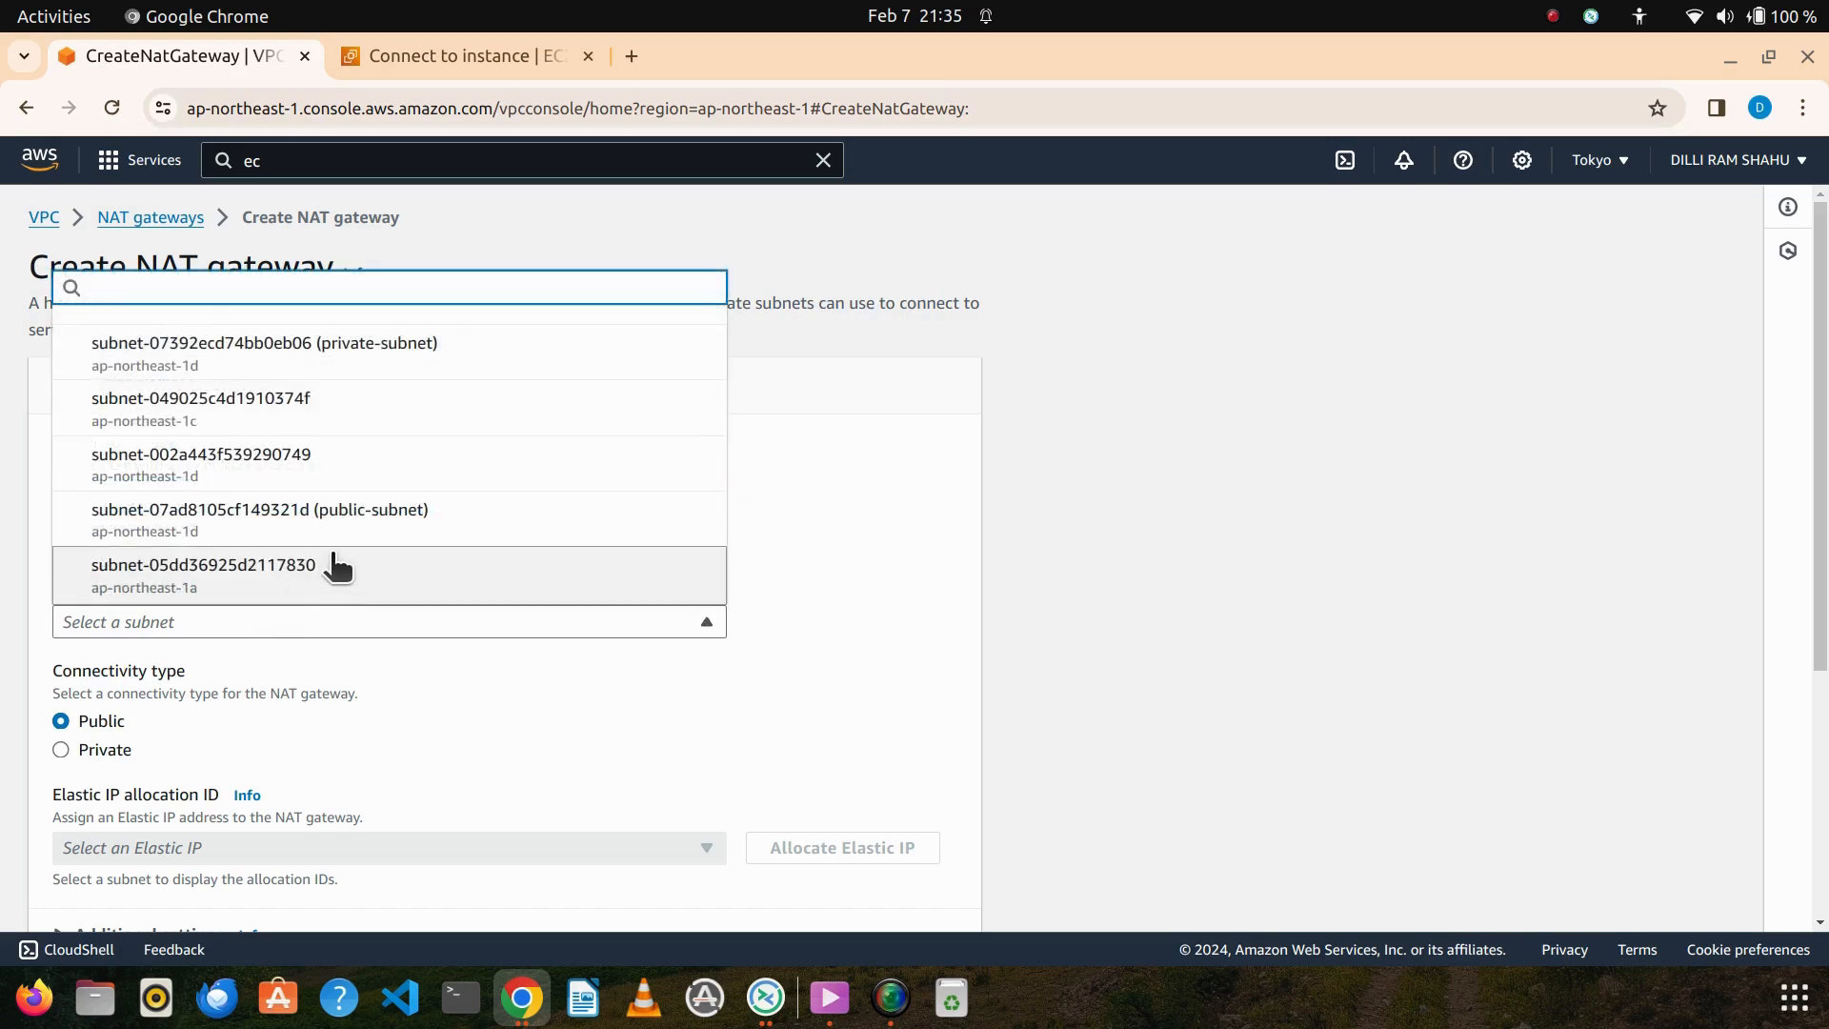
left_click(425, 523)
scroll(401, 667, "down", 3)
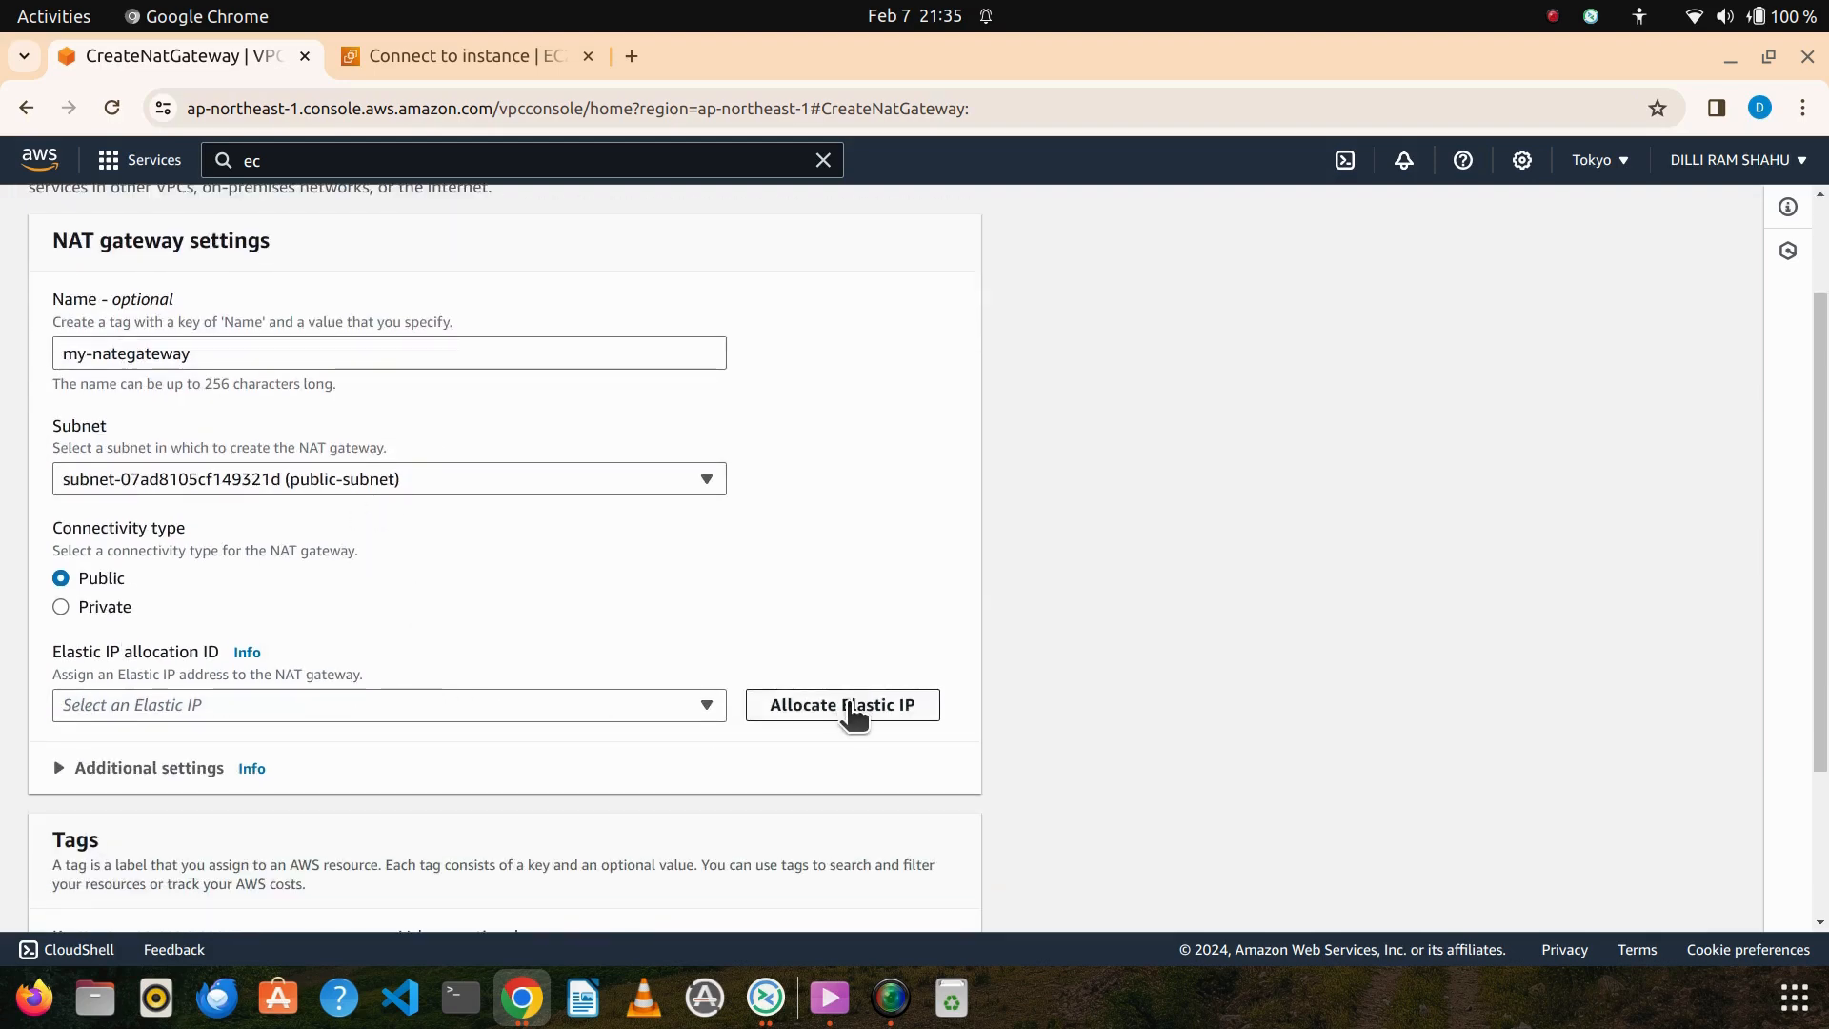
Allocate an Elastic IP, create the NAT gateway, and check its entry in the NAT gateways list
left_click(849, 707)
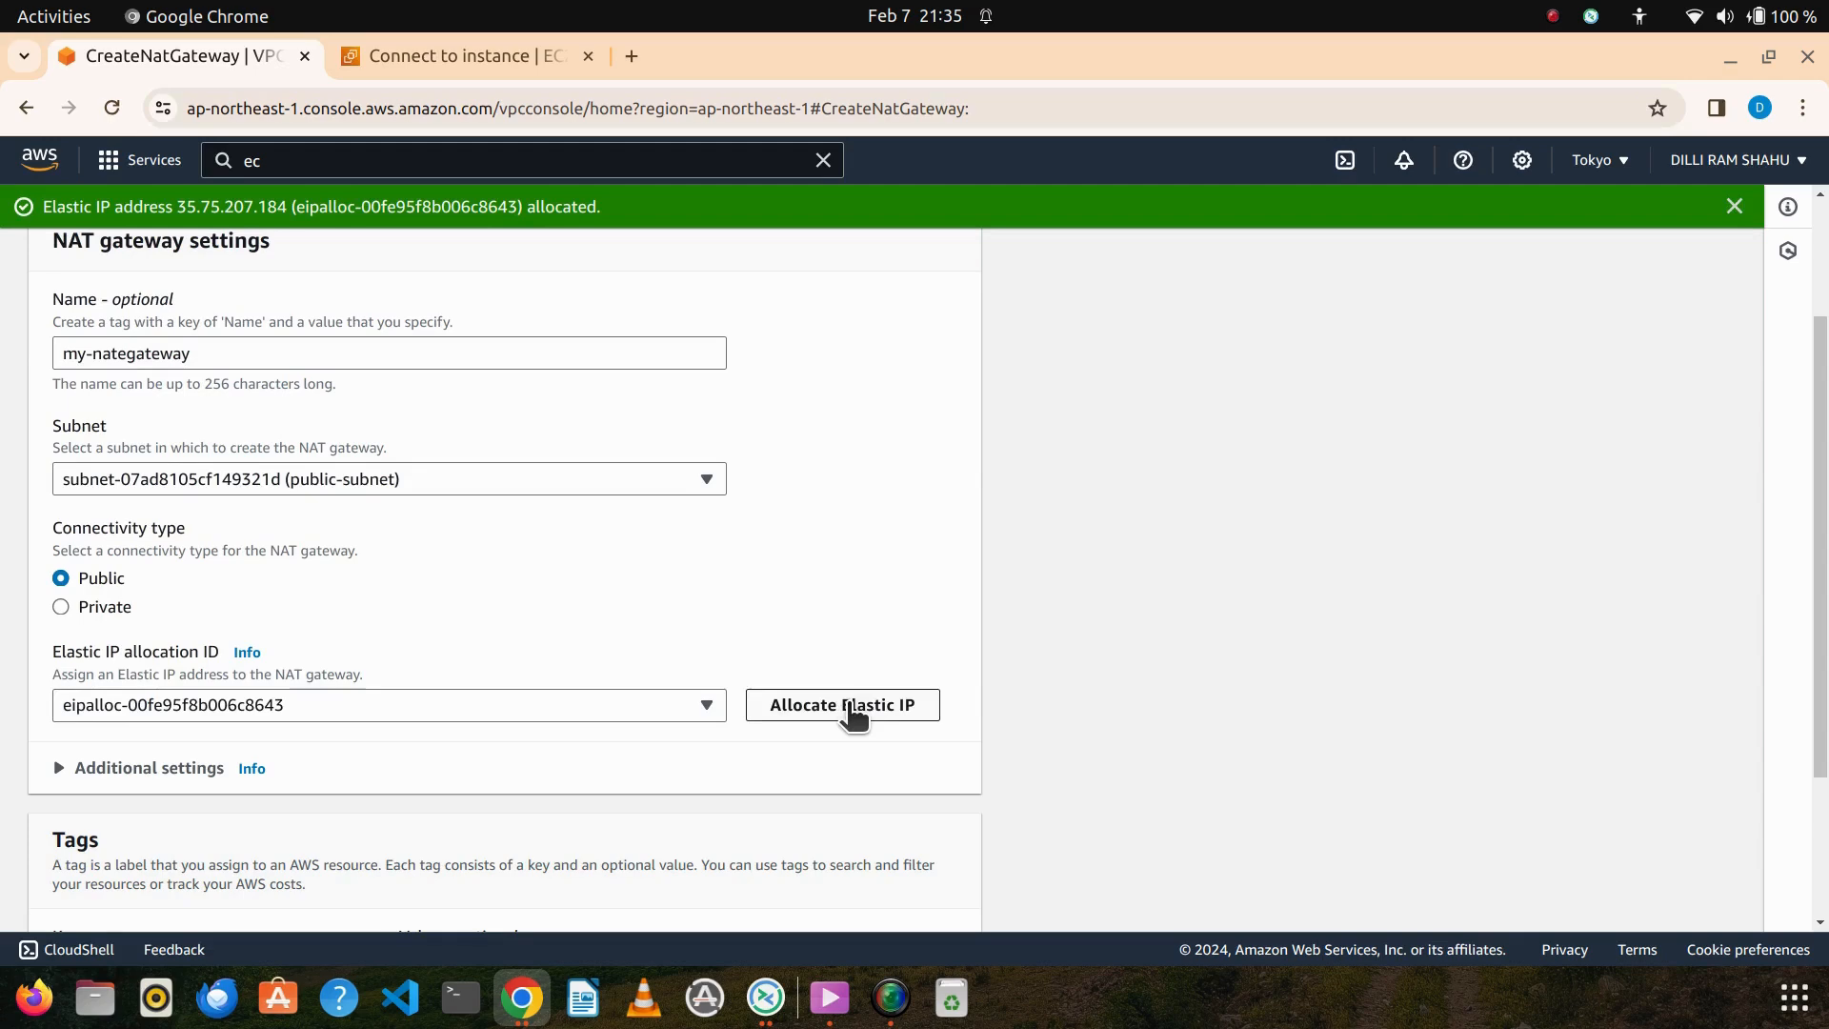
scroll(853, 714, "down", 5)
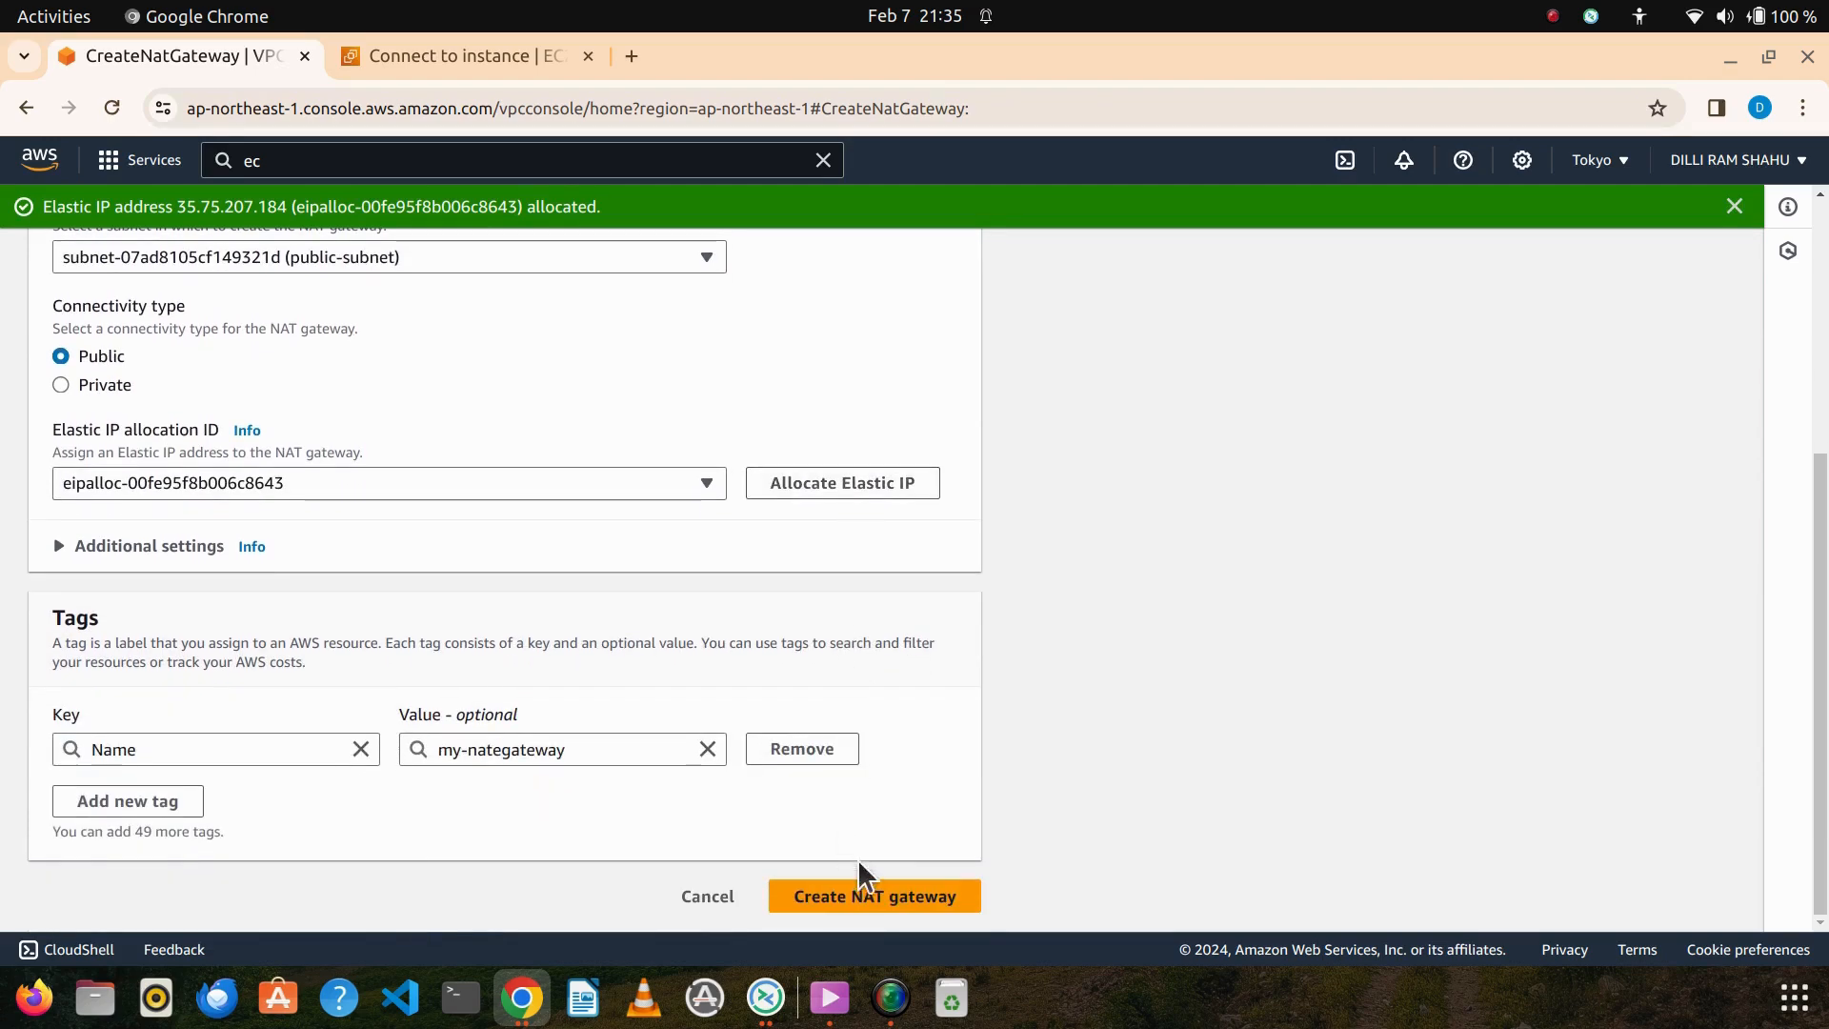
left_click(854, 899)
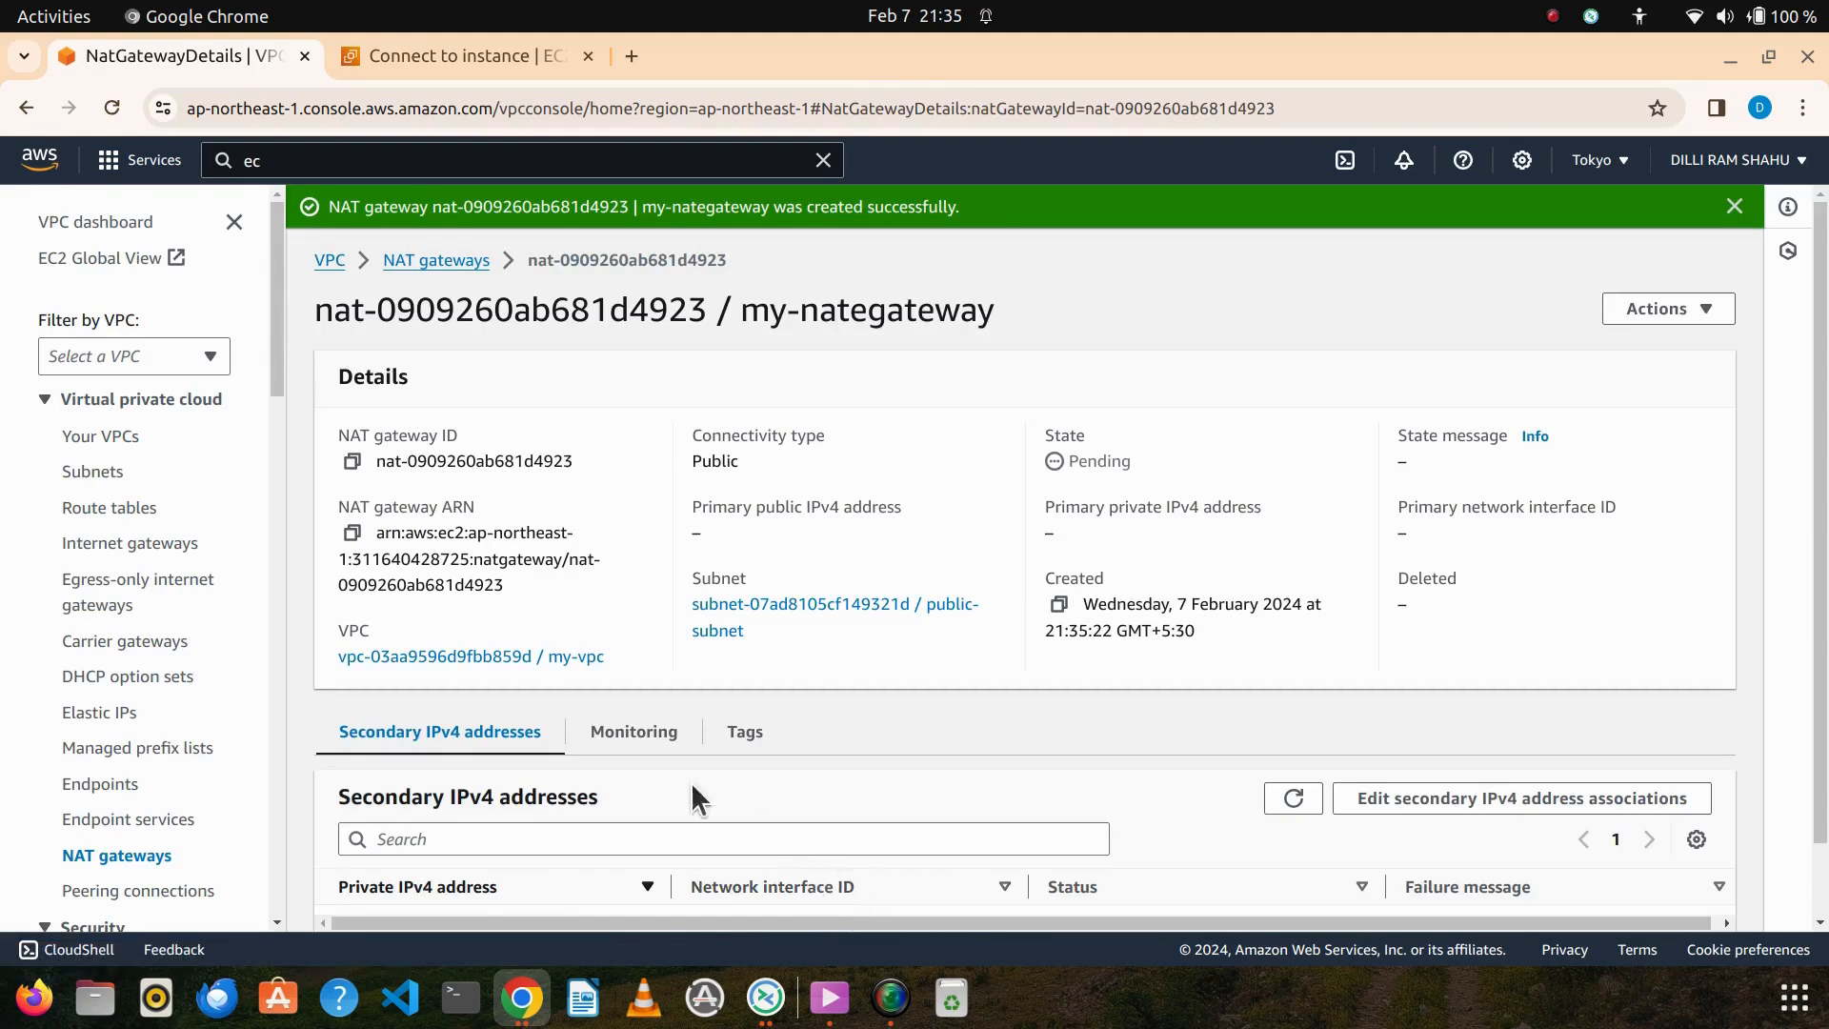
left_click(442, 265)
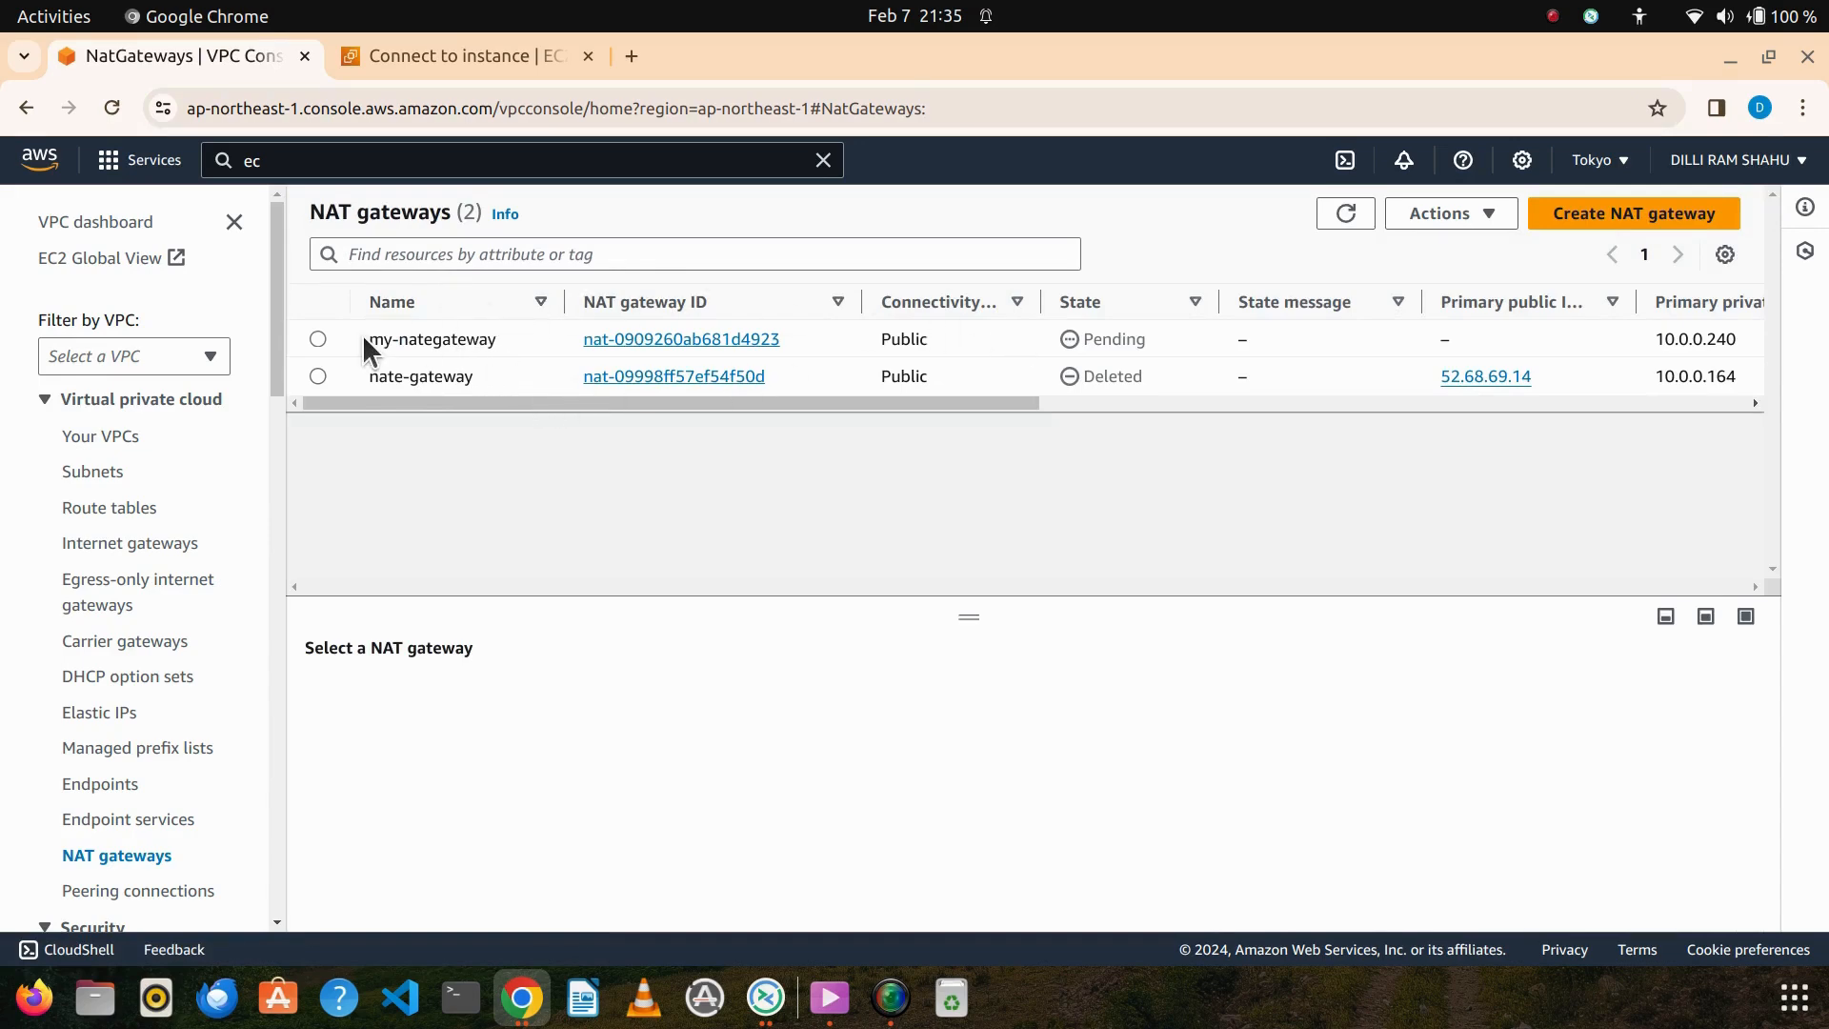
left_click_drag(366, 339, 1161, 333)
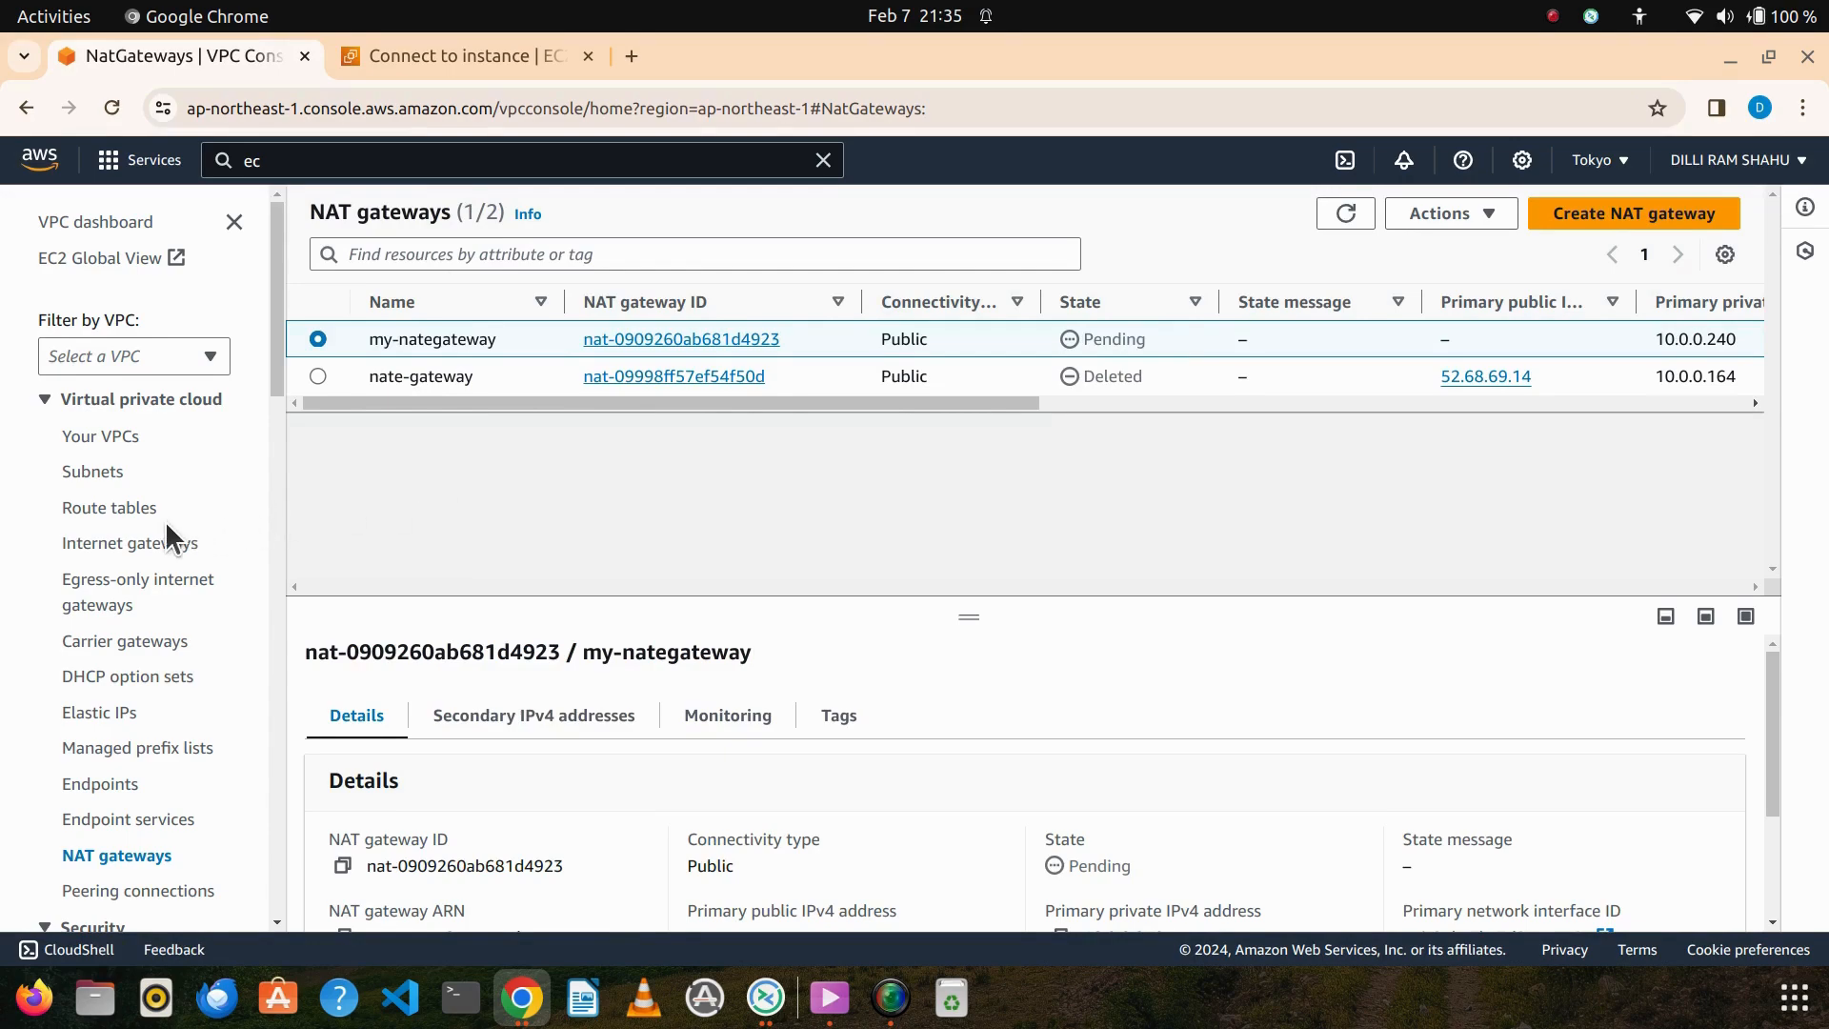
Open private-route-table's routes for editing and add a route with destination 0.0.0.0/0
left_click(136, 510)
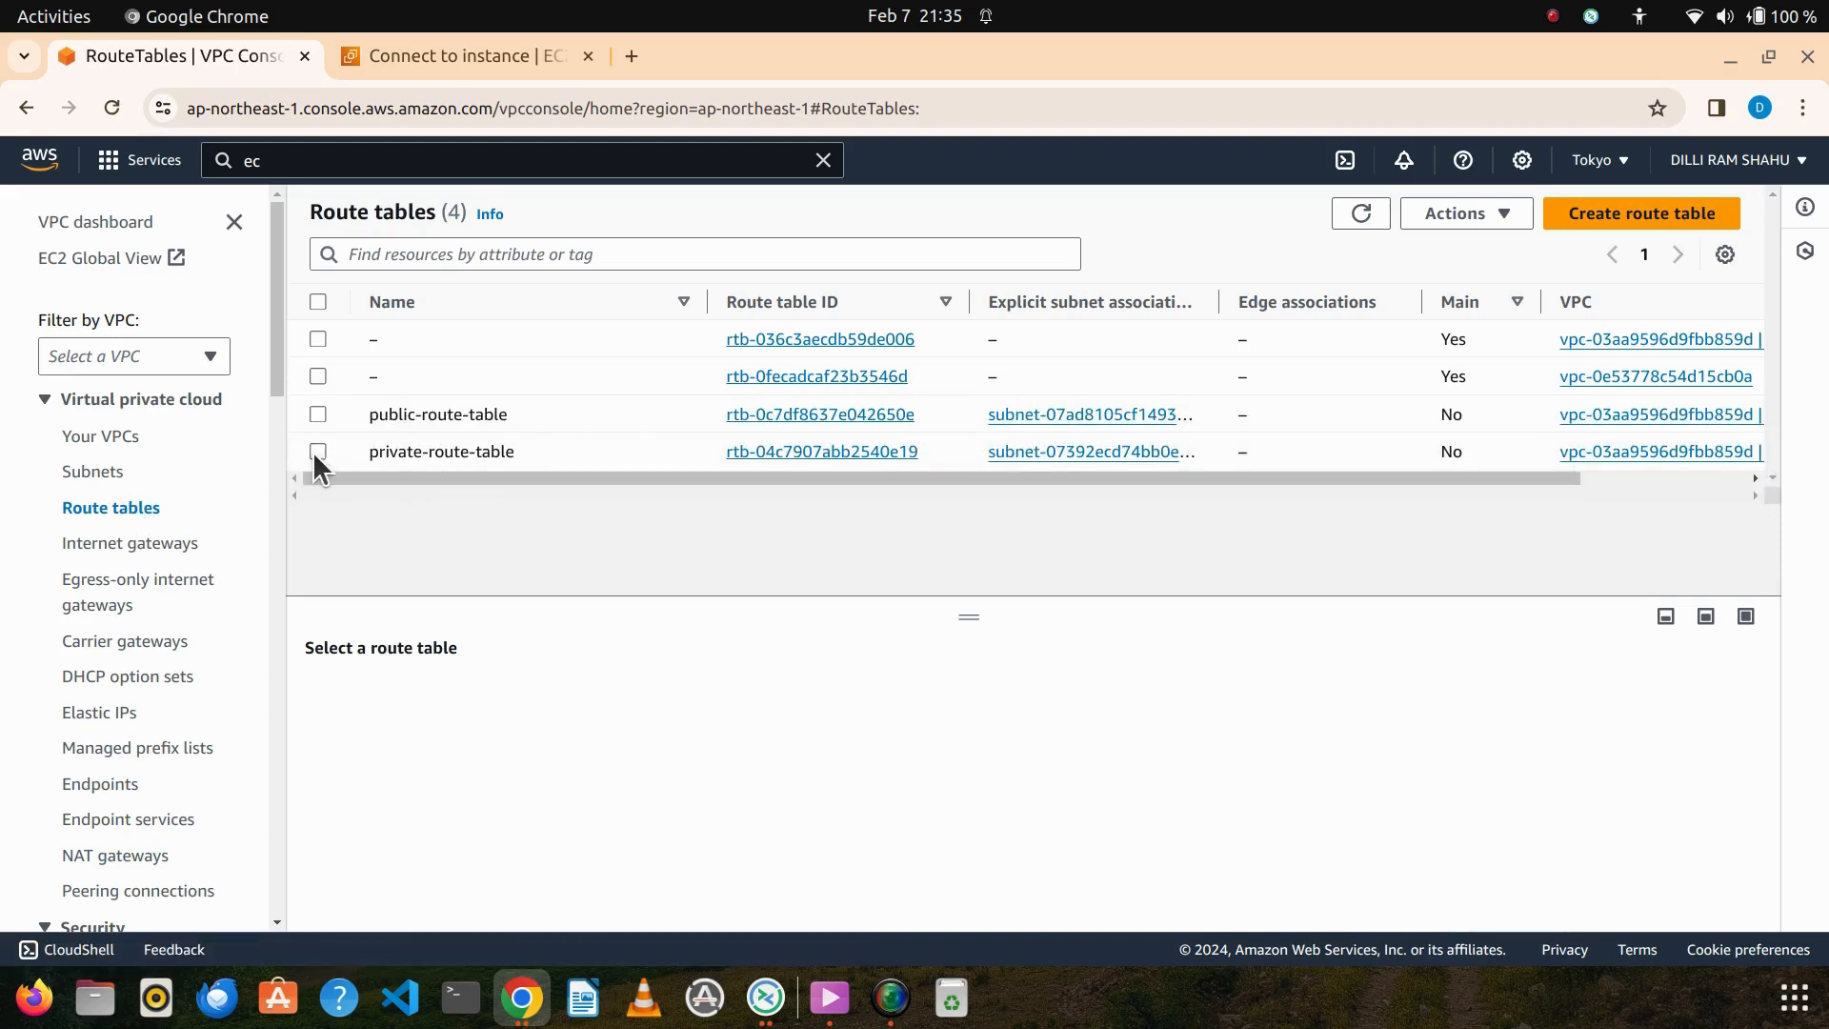
left_click(317, 451)
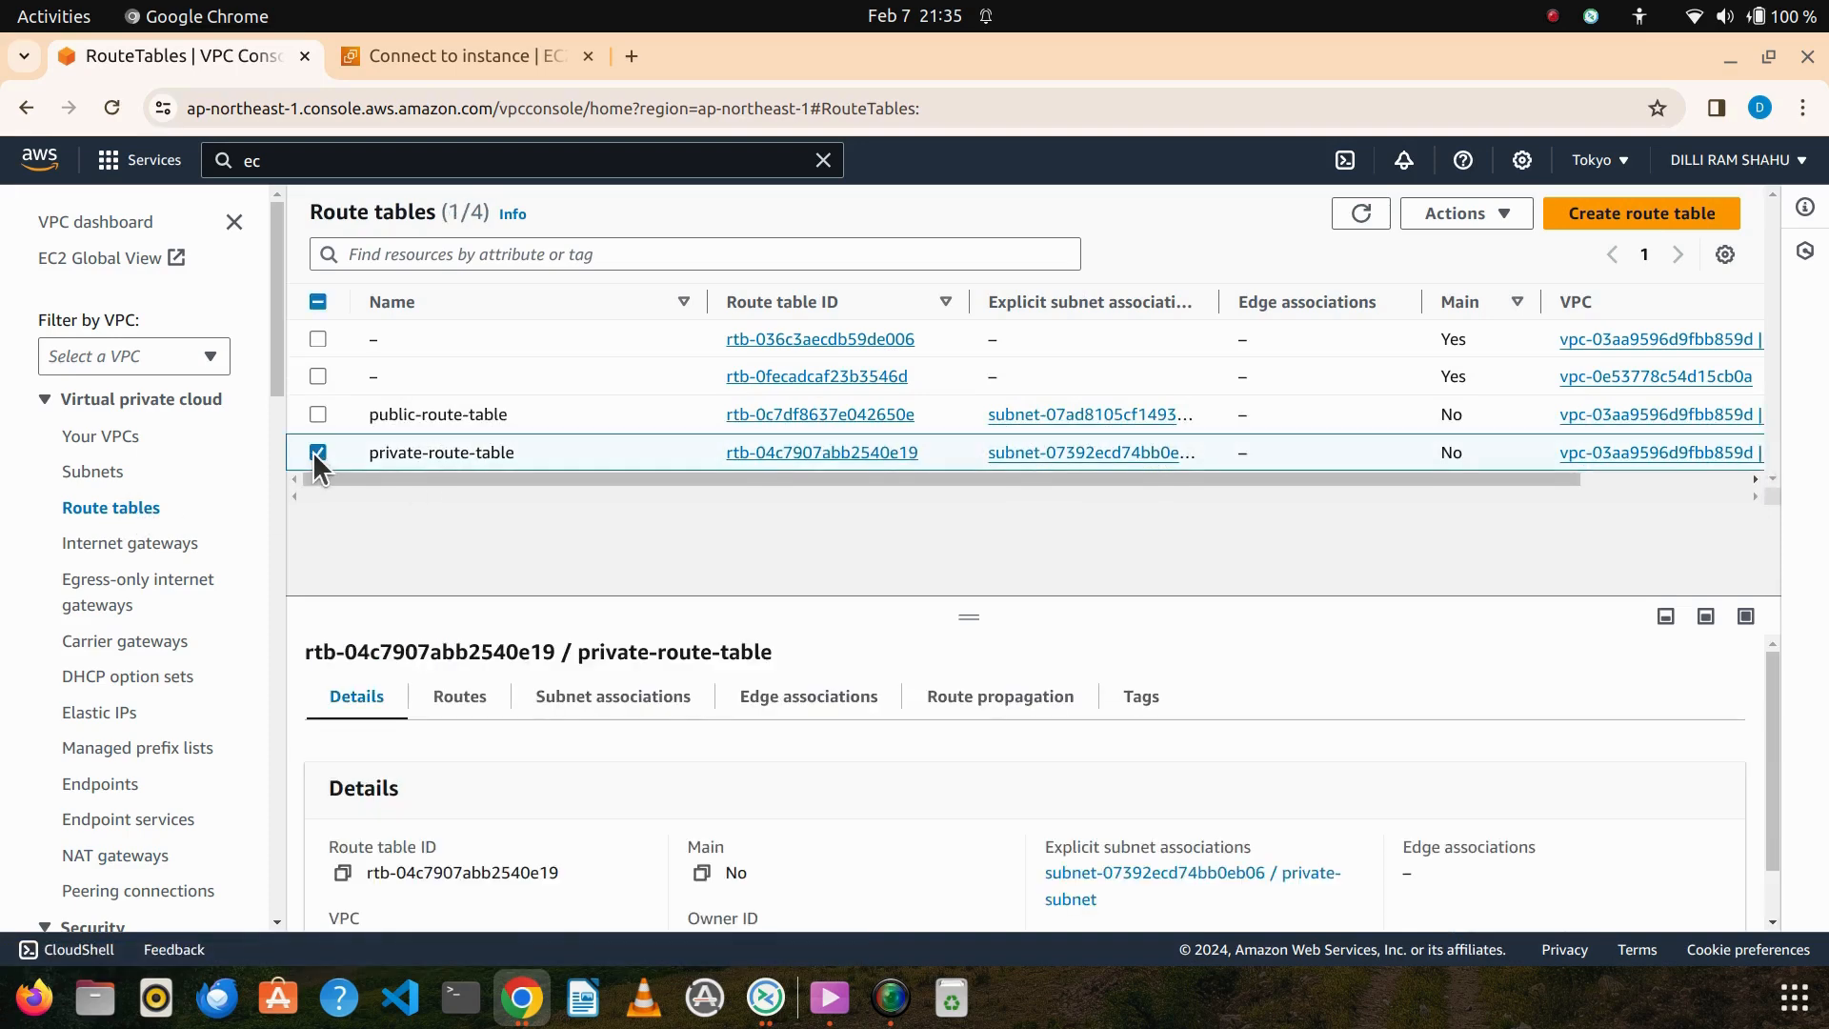
left_click(465, 701)
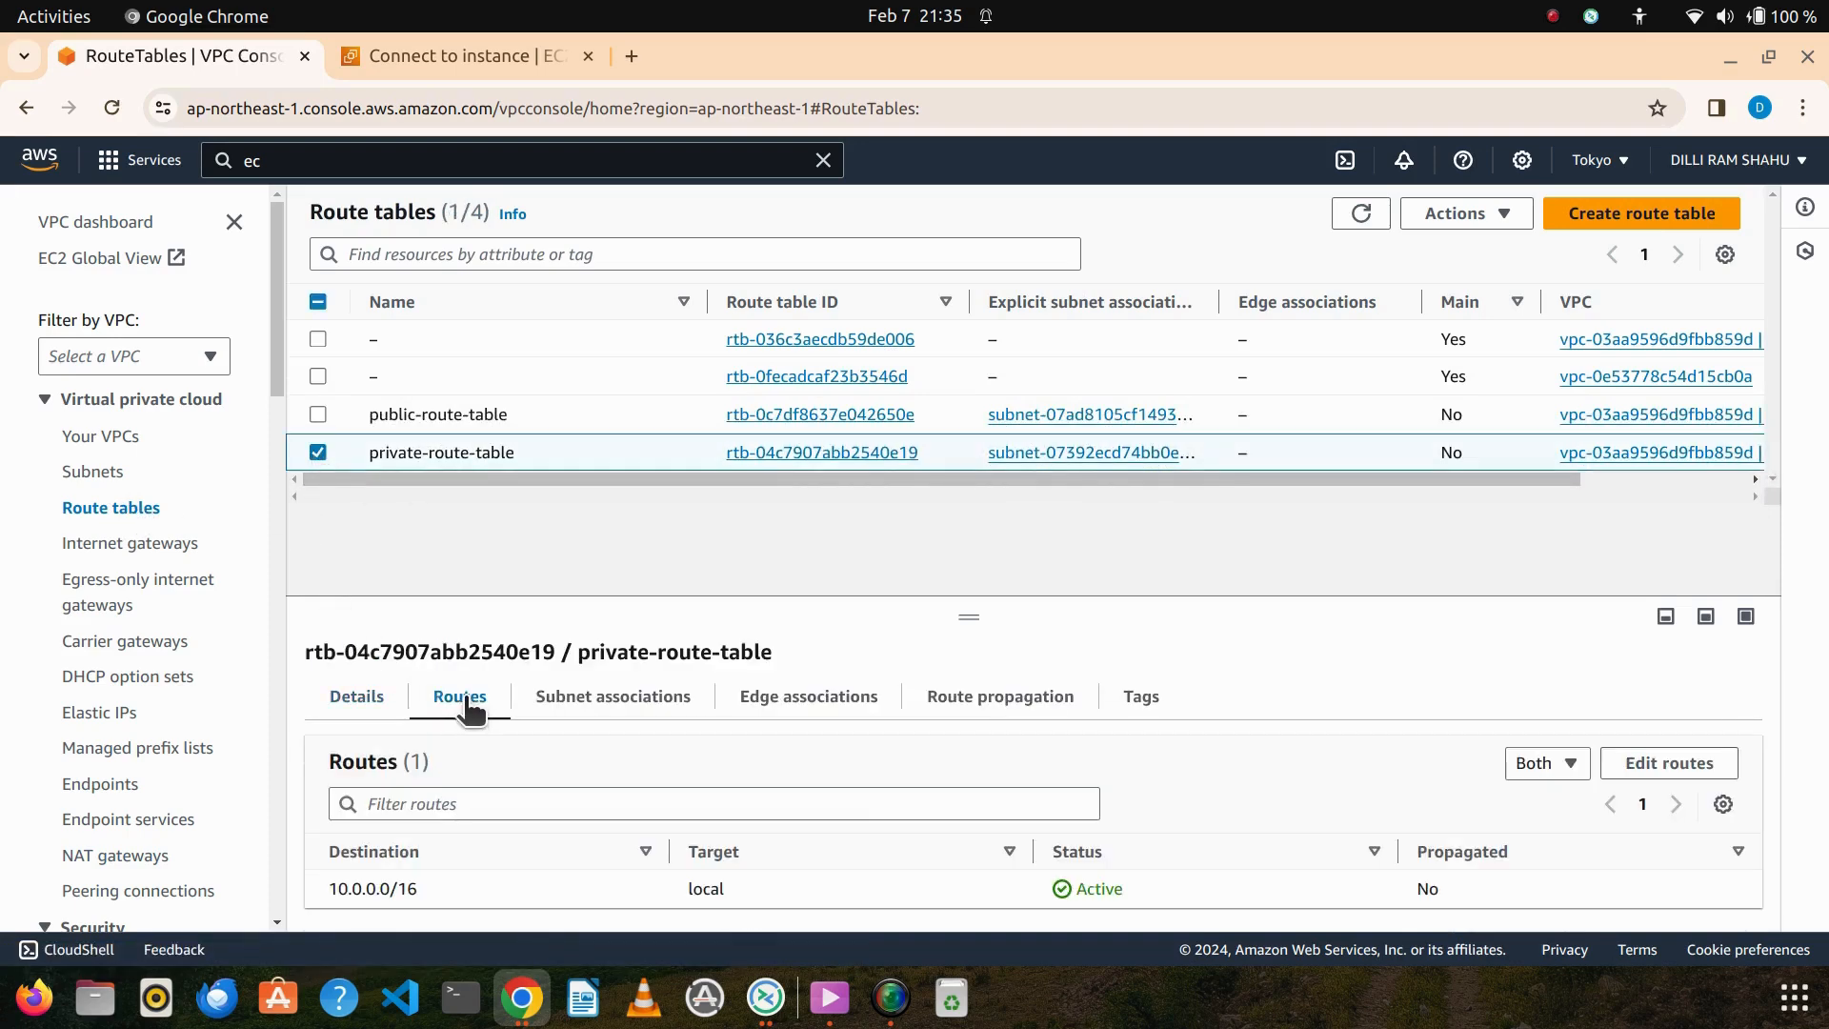
left_click(1662, 762)
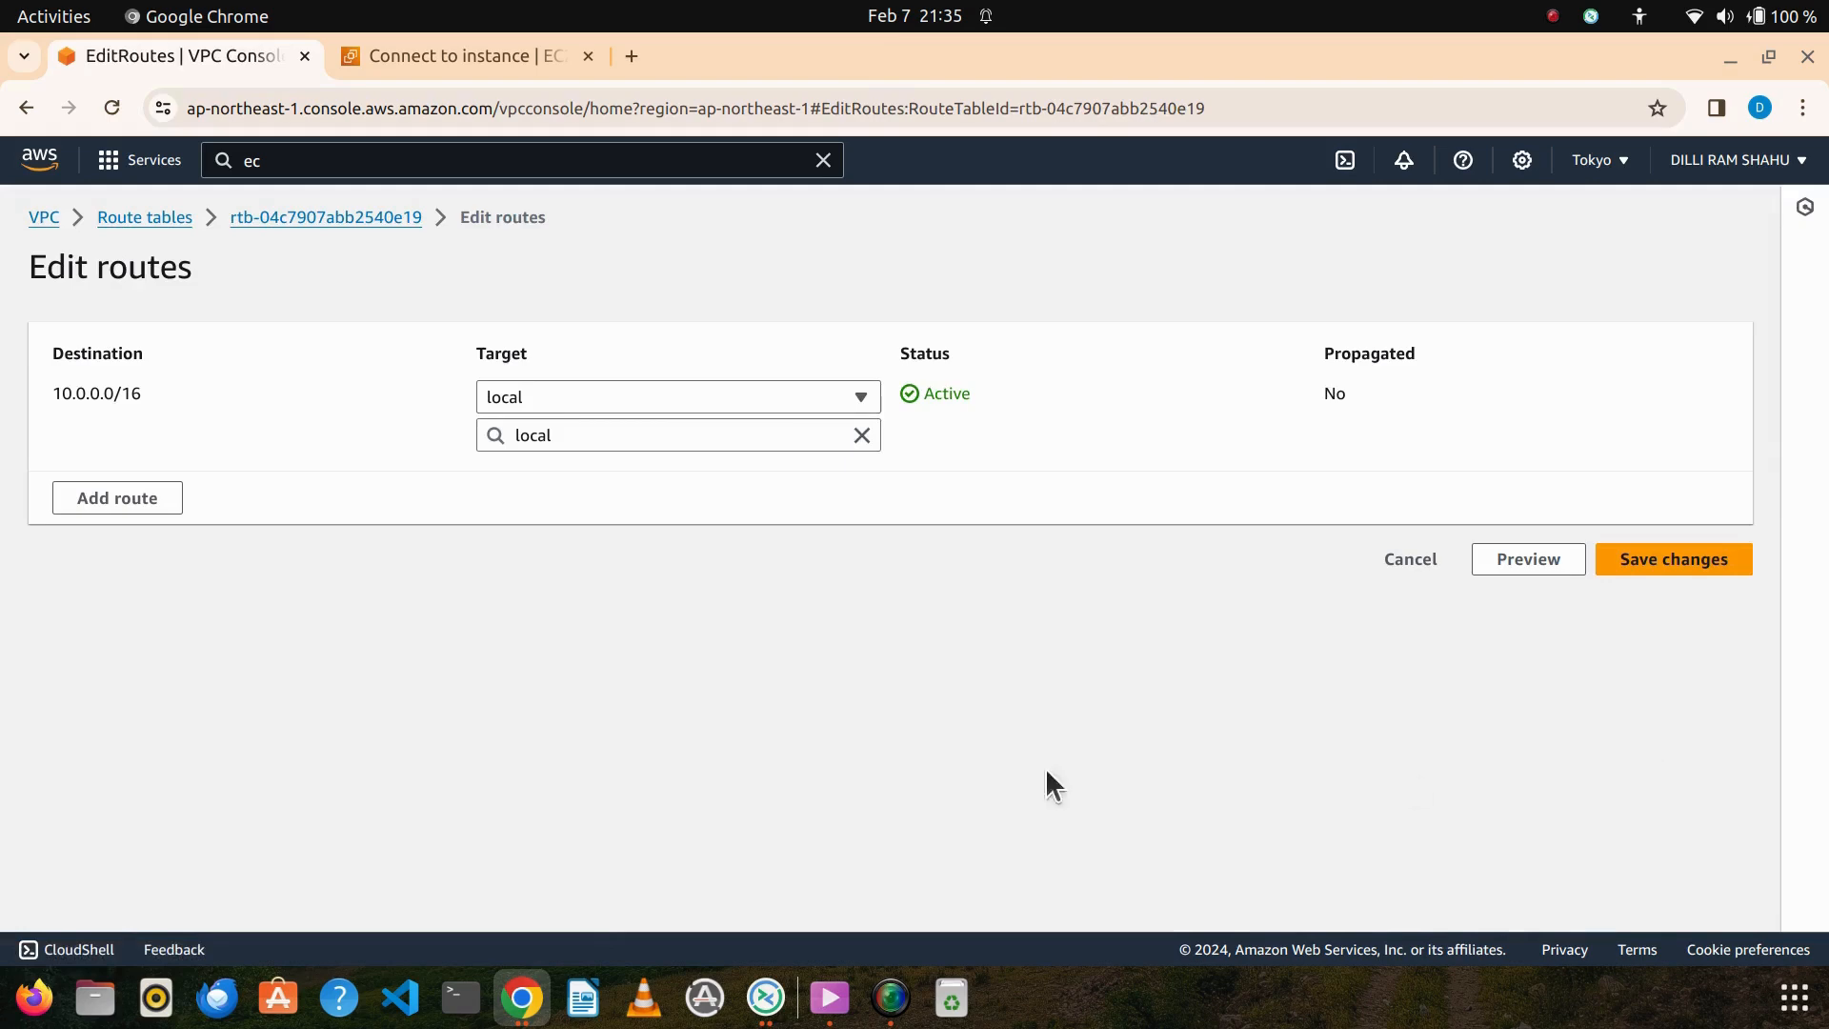
left_click(111, 498)
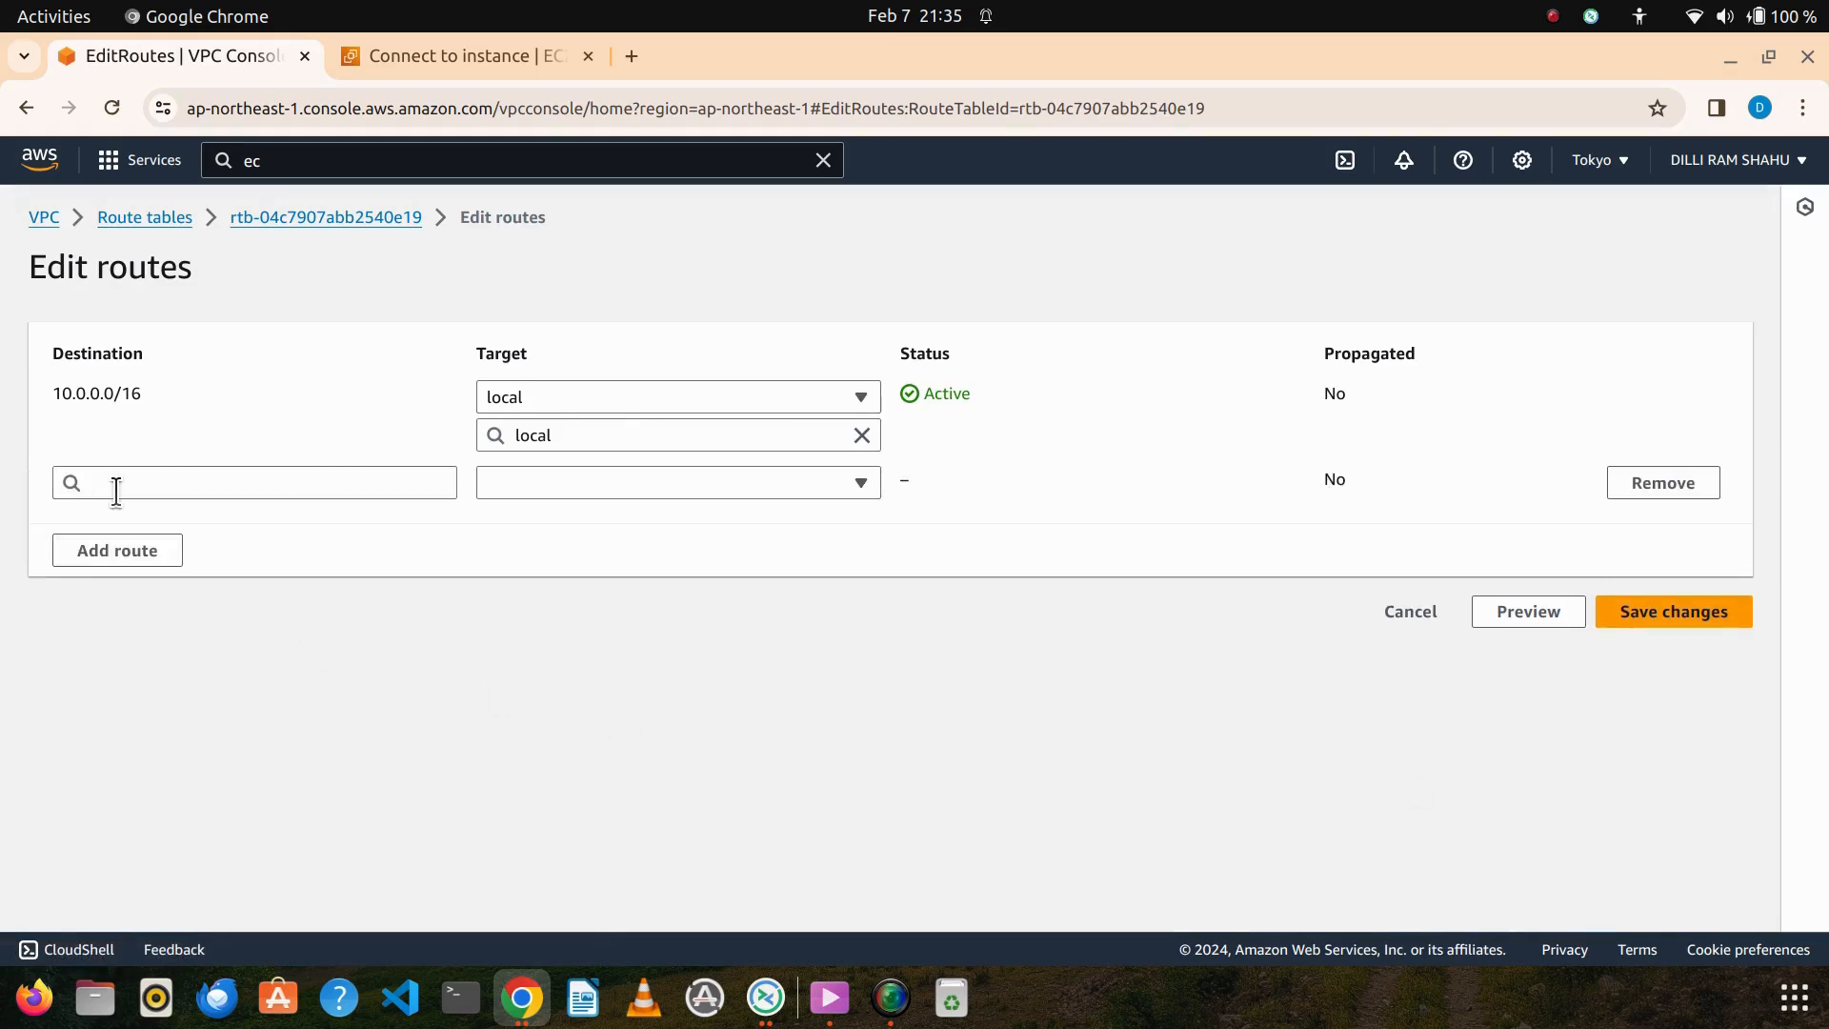
left_click(125, 484)
left_click(131, 517)
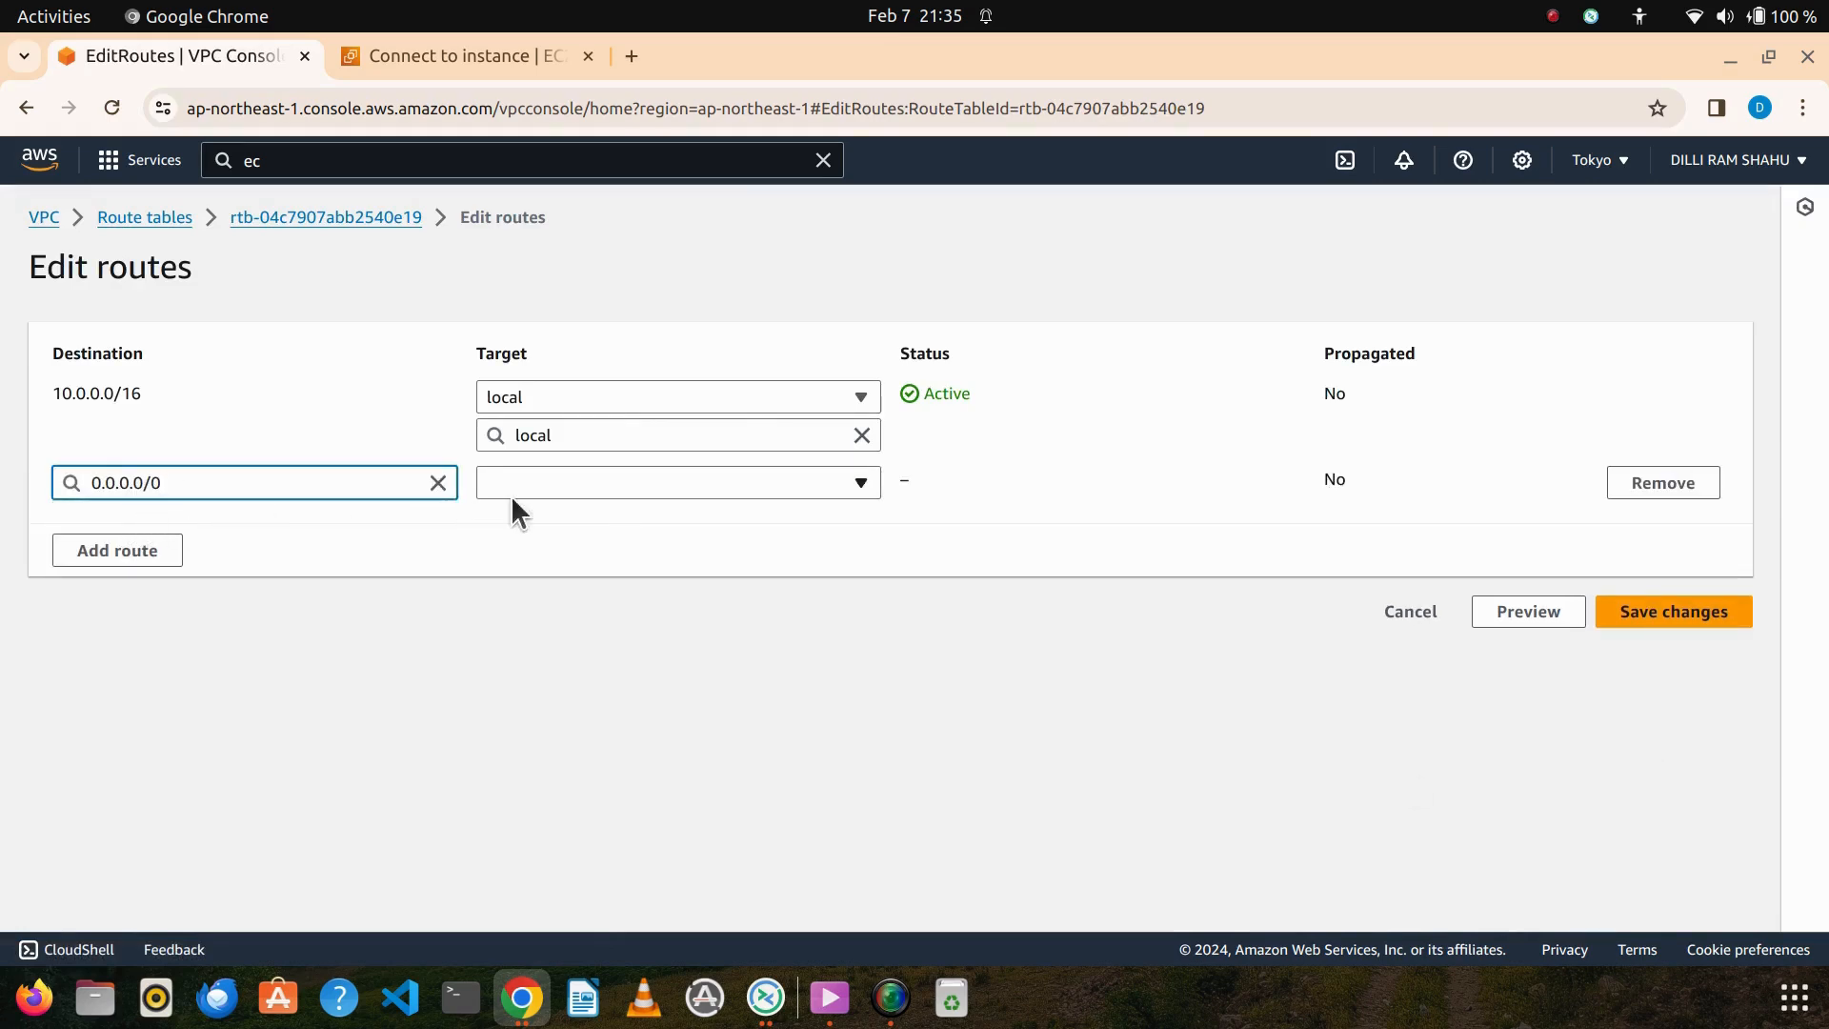
Set the new route's target to the NAT gateway my-nategateway and save the route changes
left_click(616, 476)
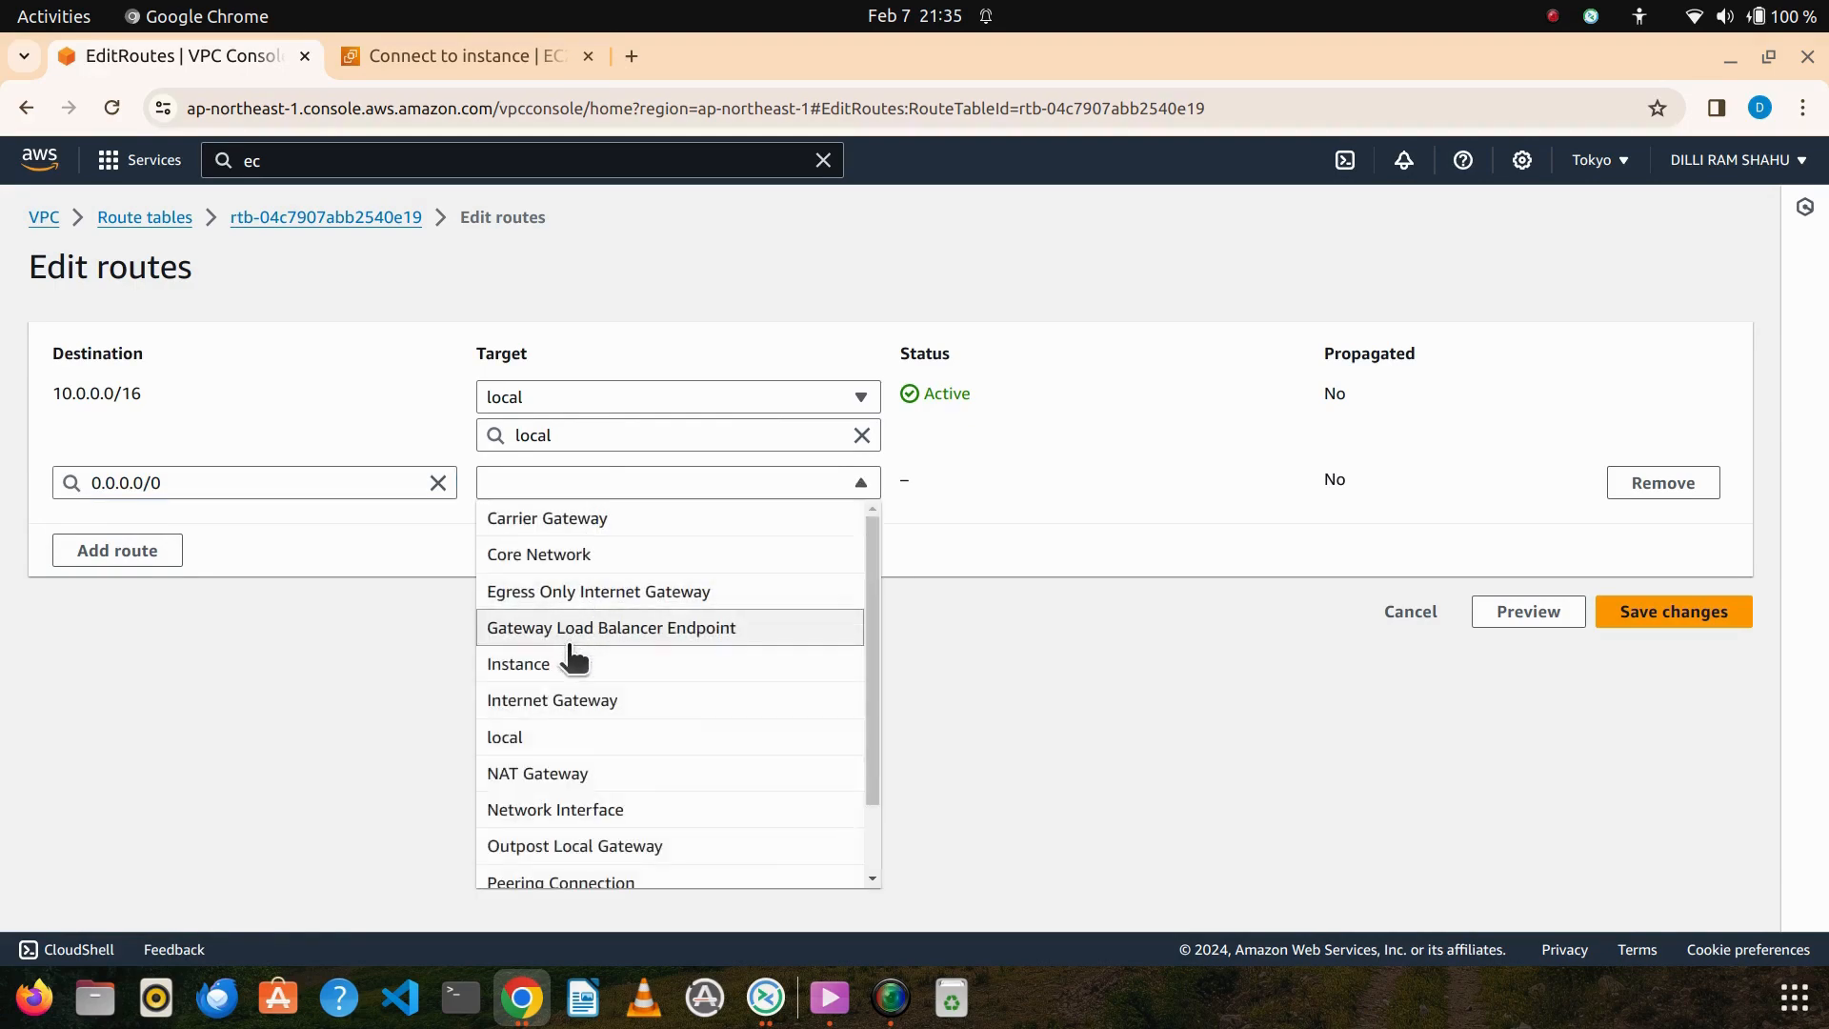
left_click(556, 774)
left_click(610, 520)
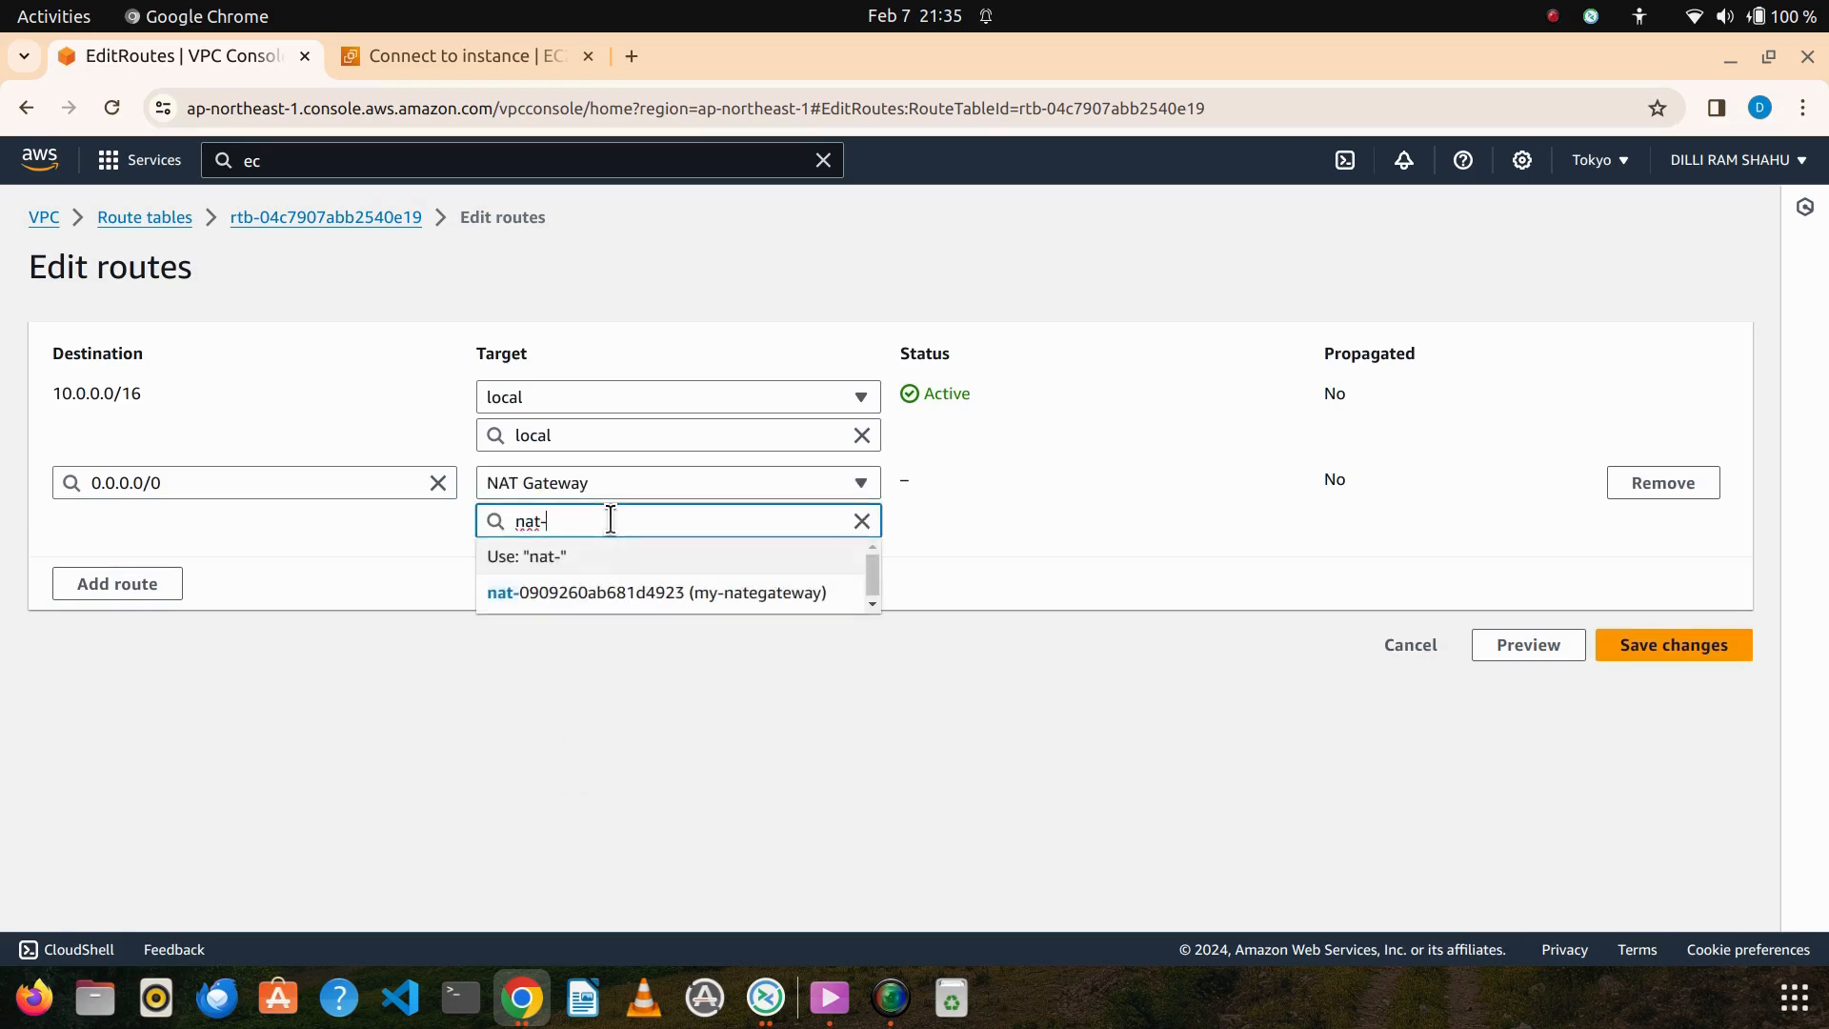
left_click(684, 595)
left_click(1652, 646)
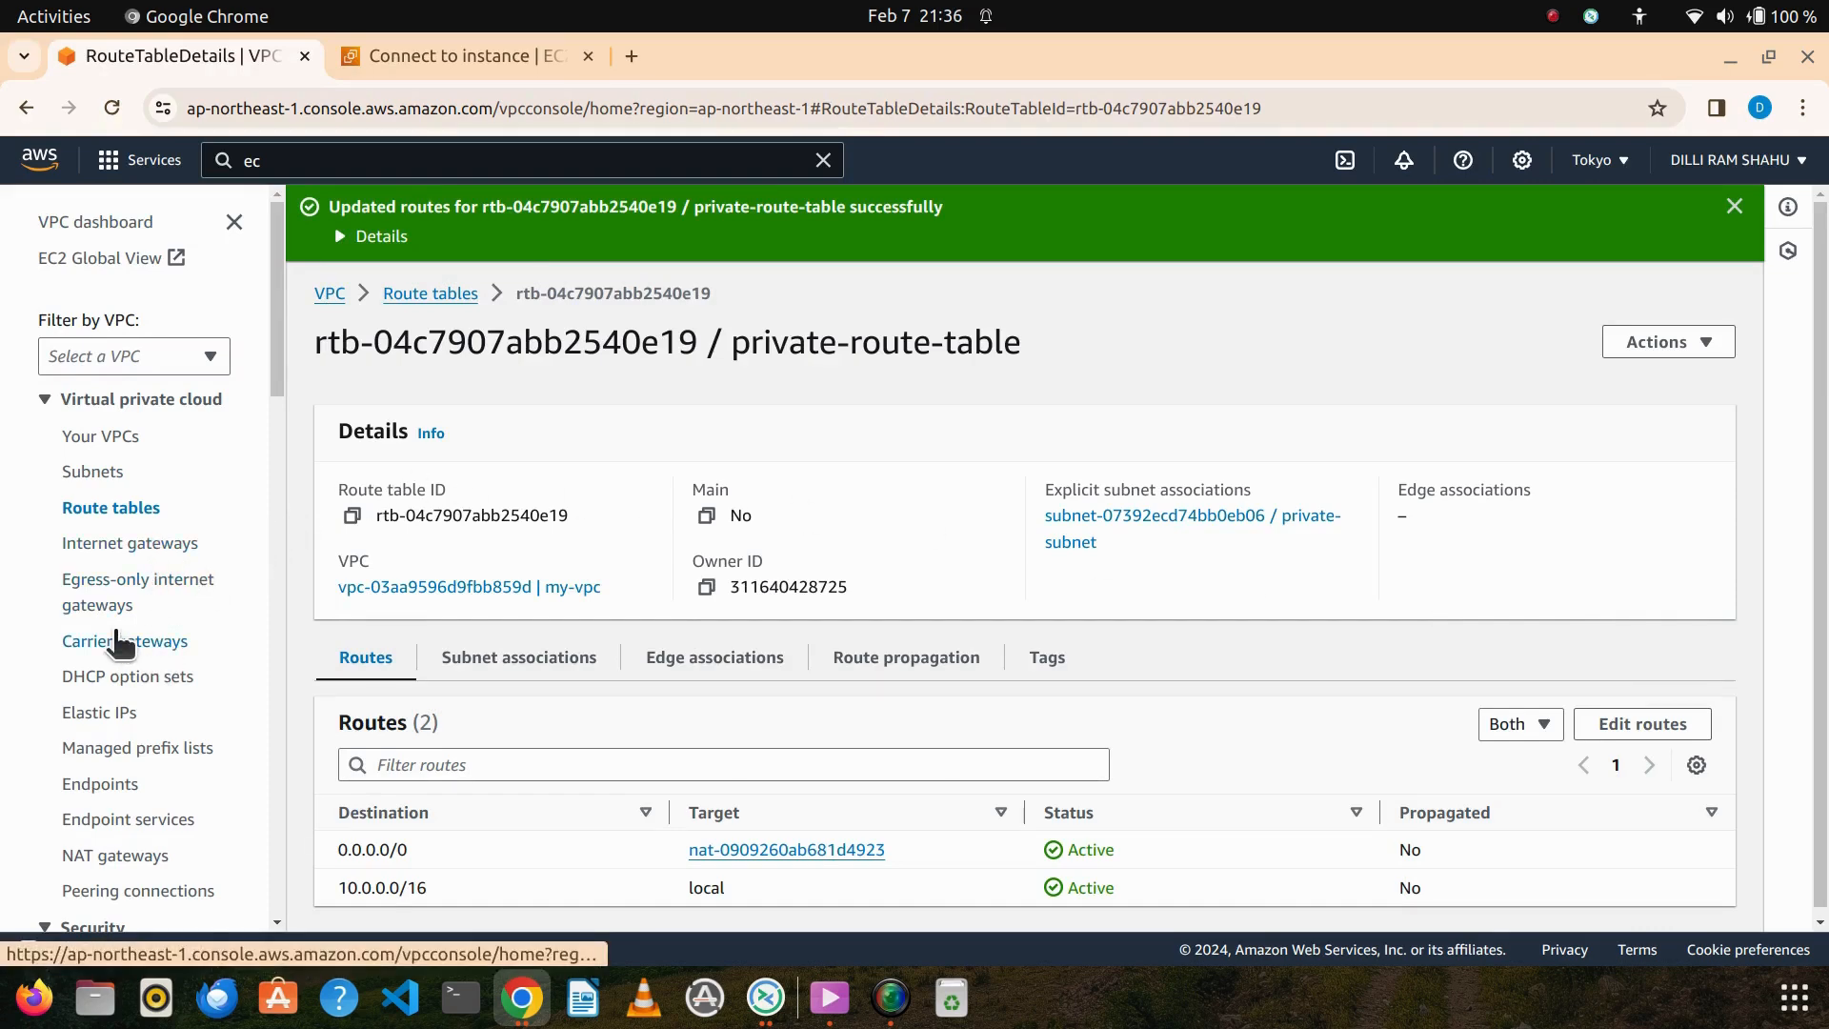
Check the state of my-nategateway in the NAT gateways list
left_click(127, 862)
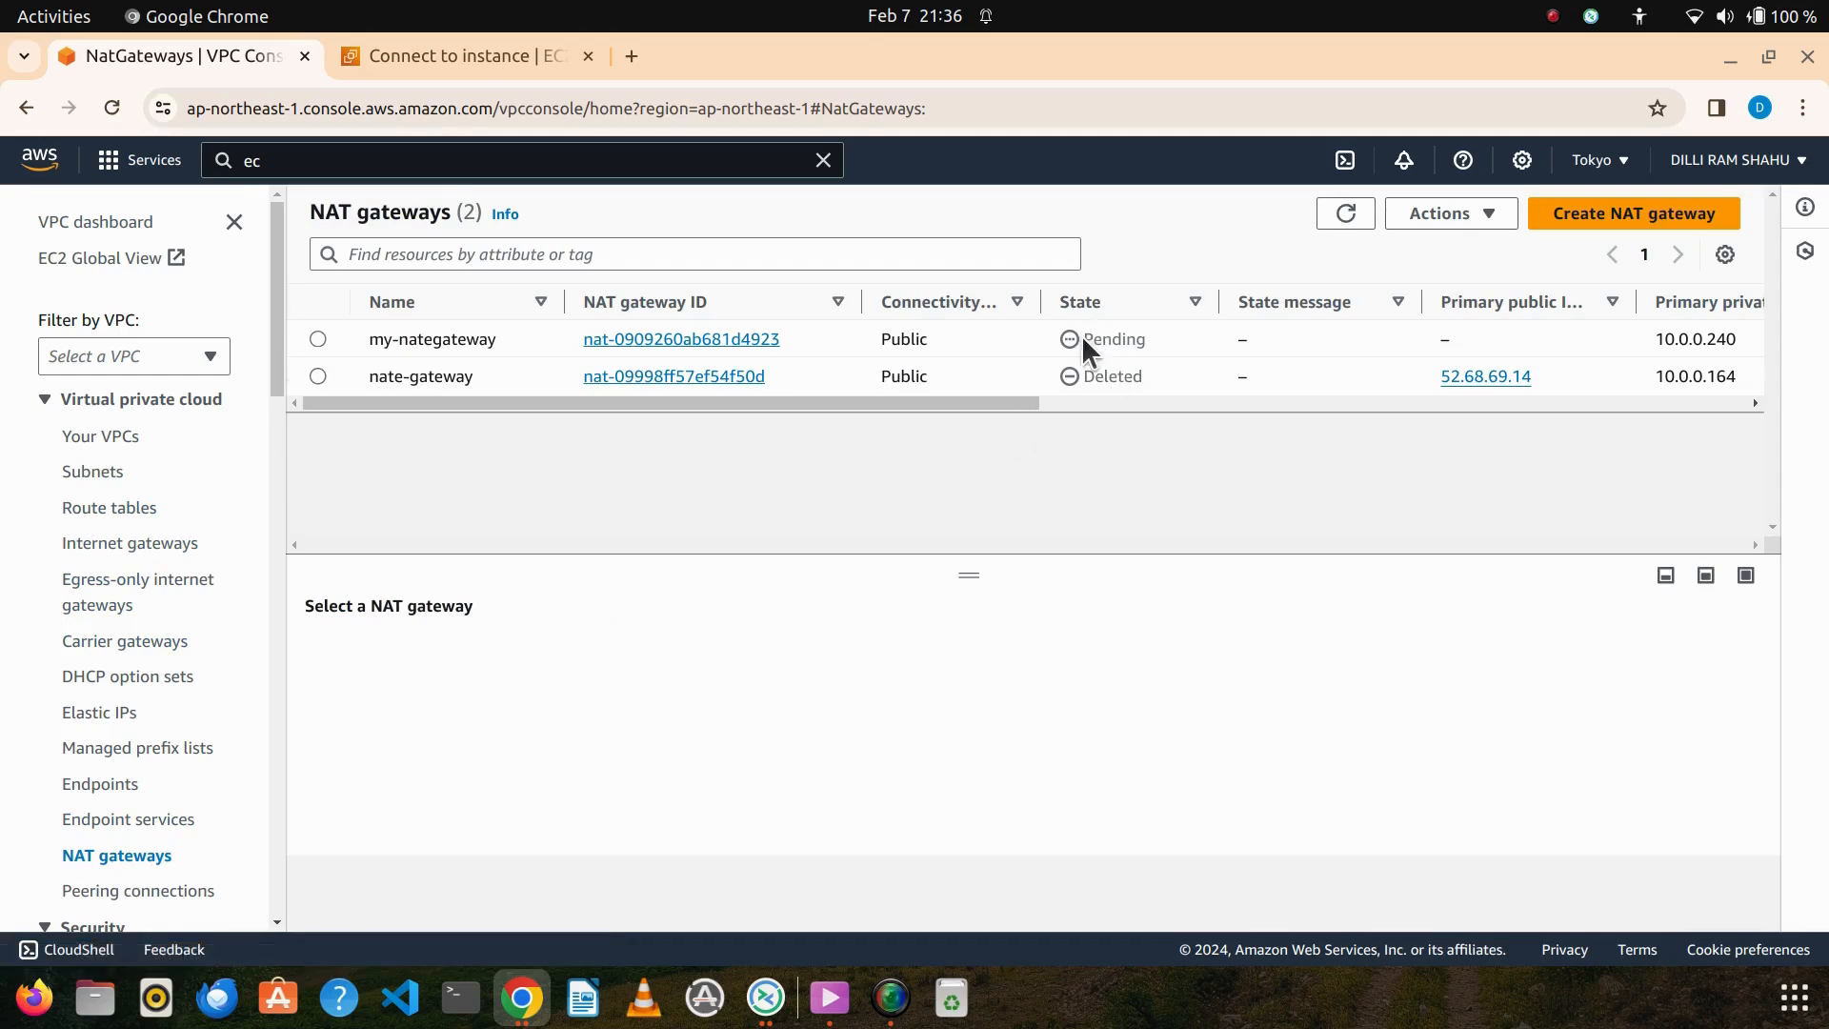
left_click_drag(1082, 334, 1145, 335)
left_click(1162, 336)
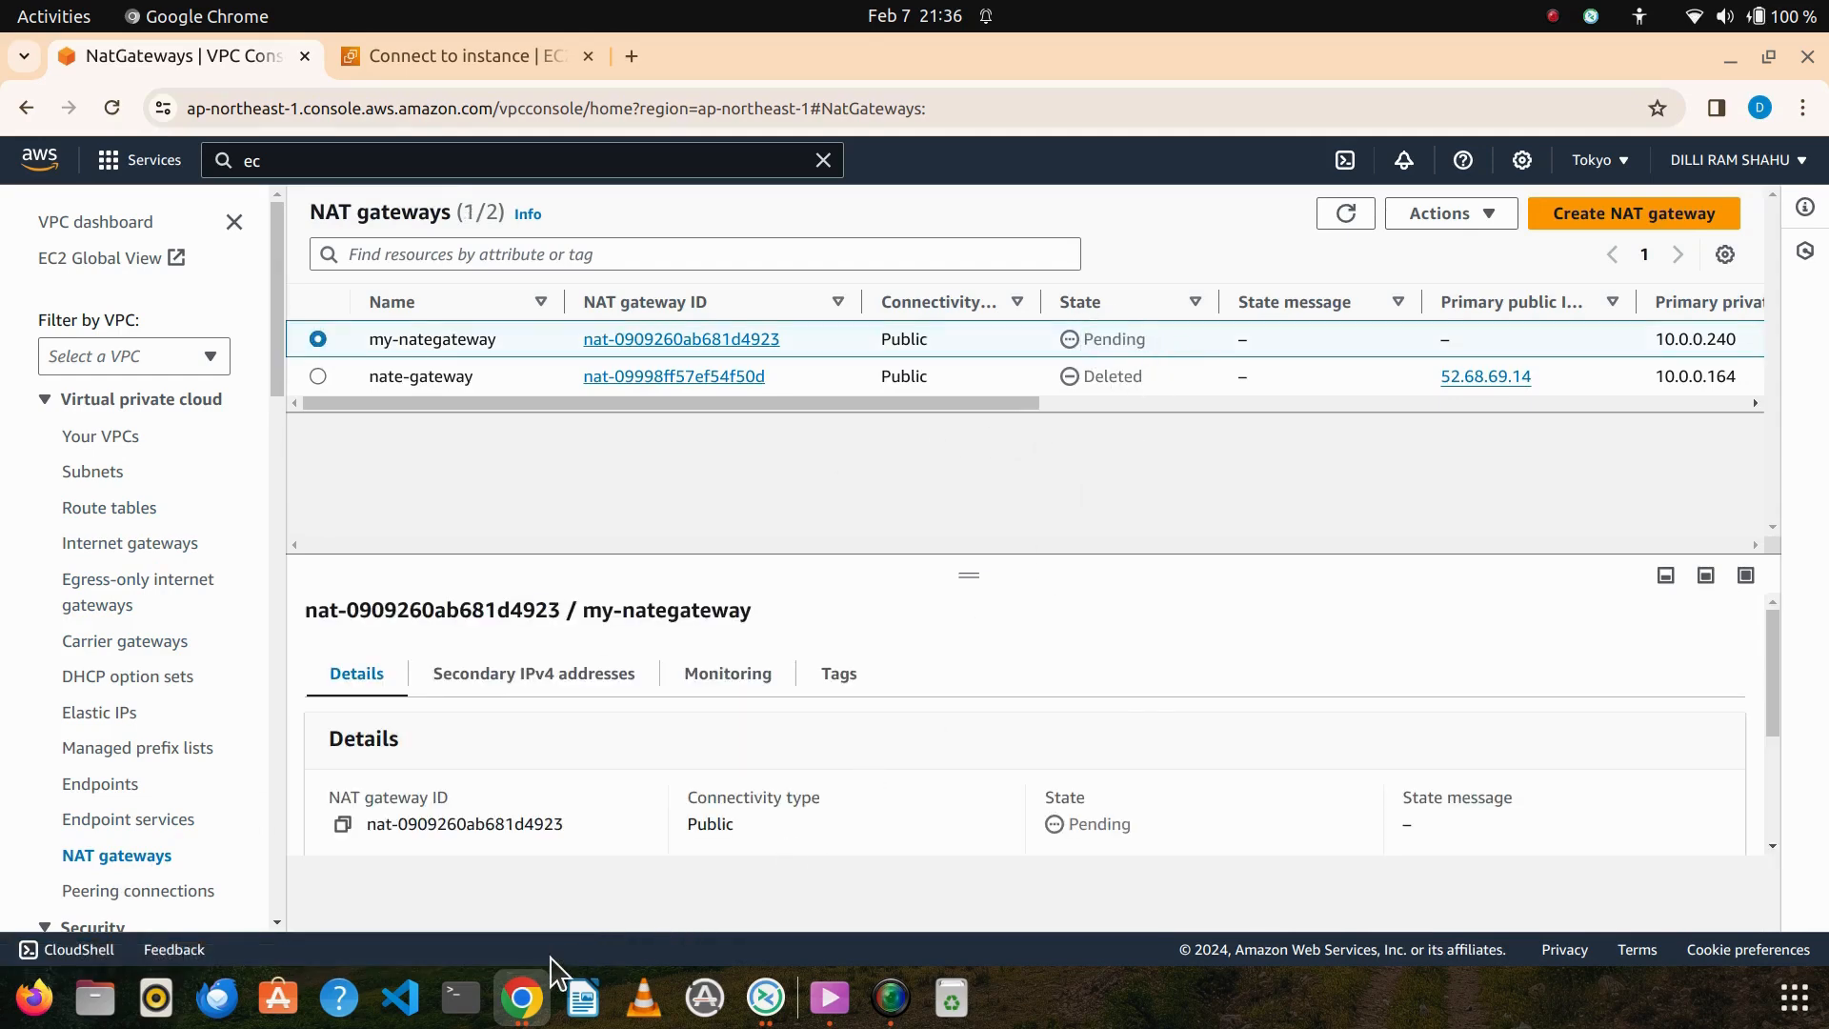
Switch to Remmina and start a continuous ping with ping 8.8.8.8 -t in the private webserver's Command Prompt
left_click(767, 998)
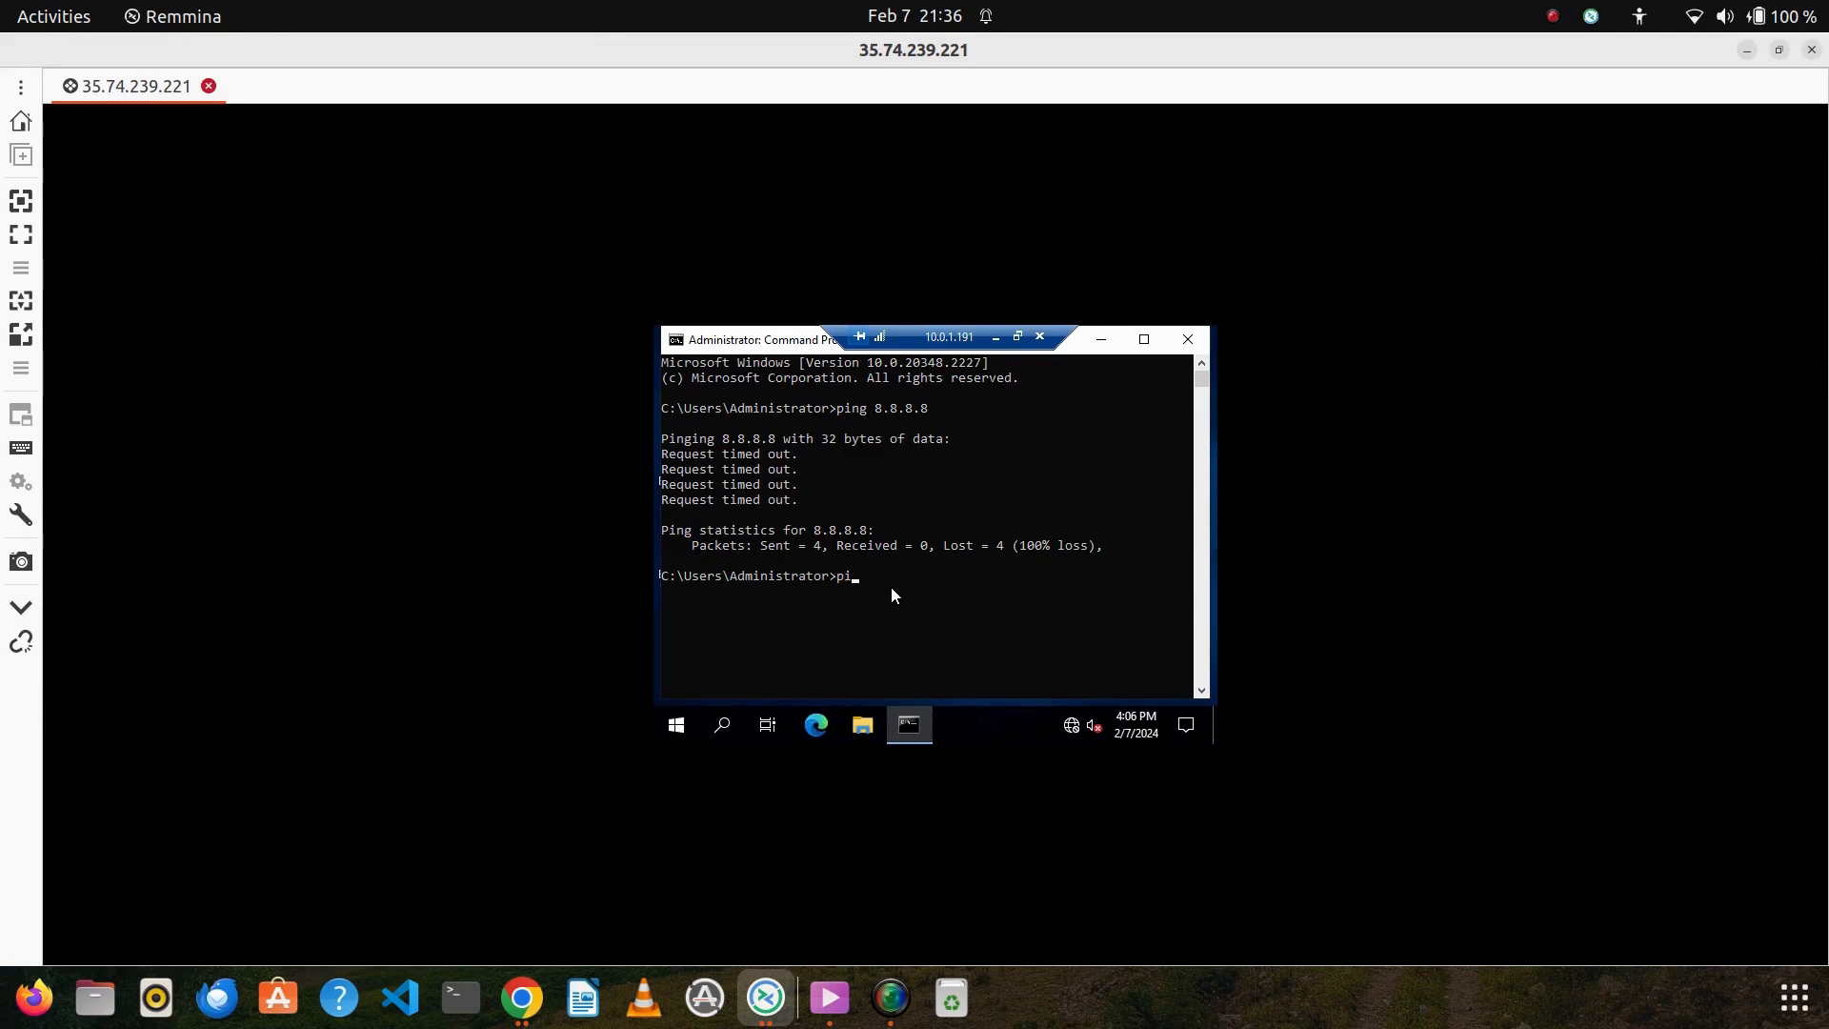
type("8.8.8.8")
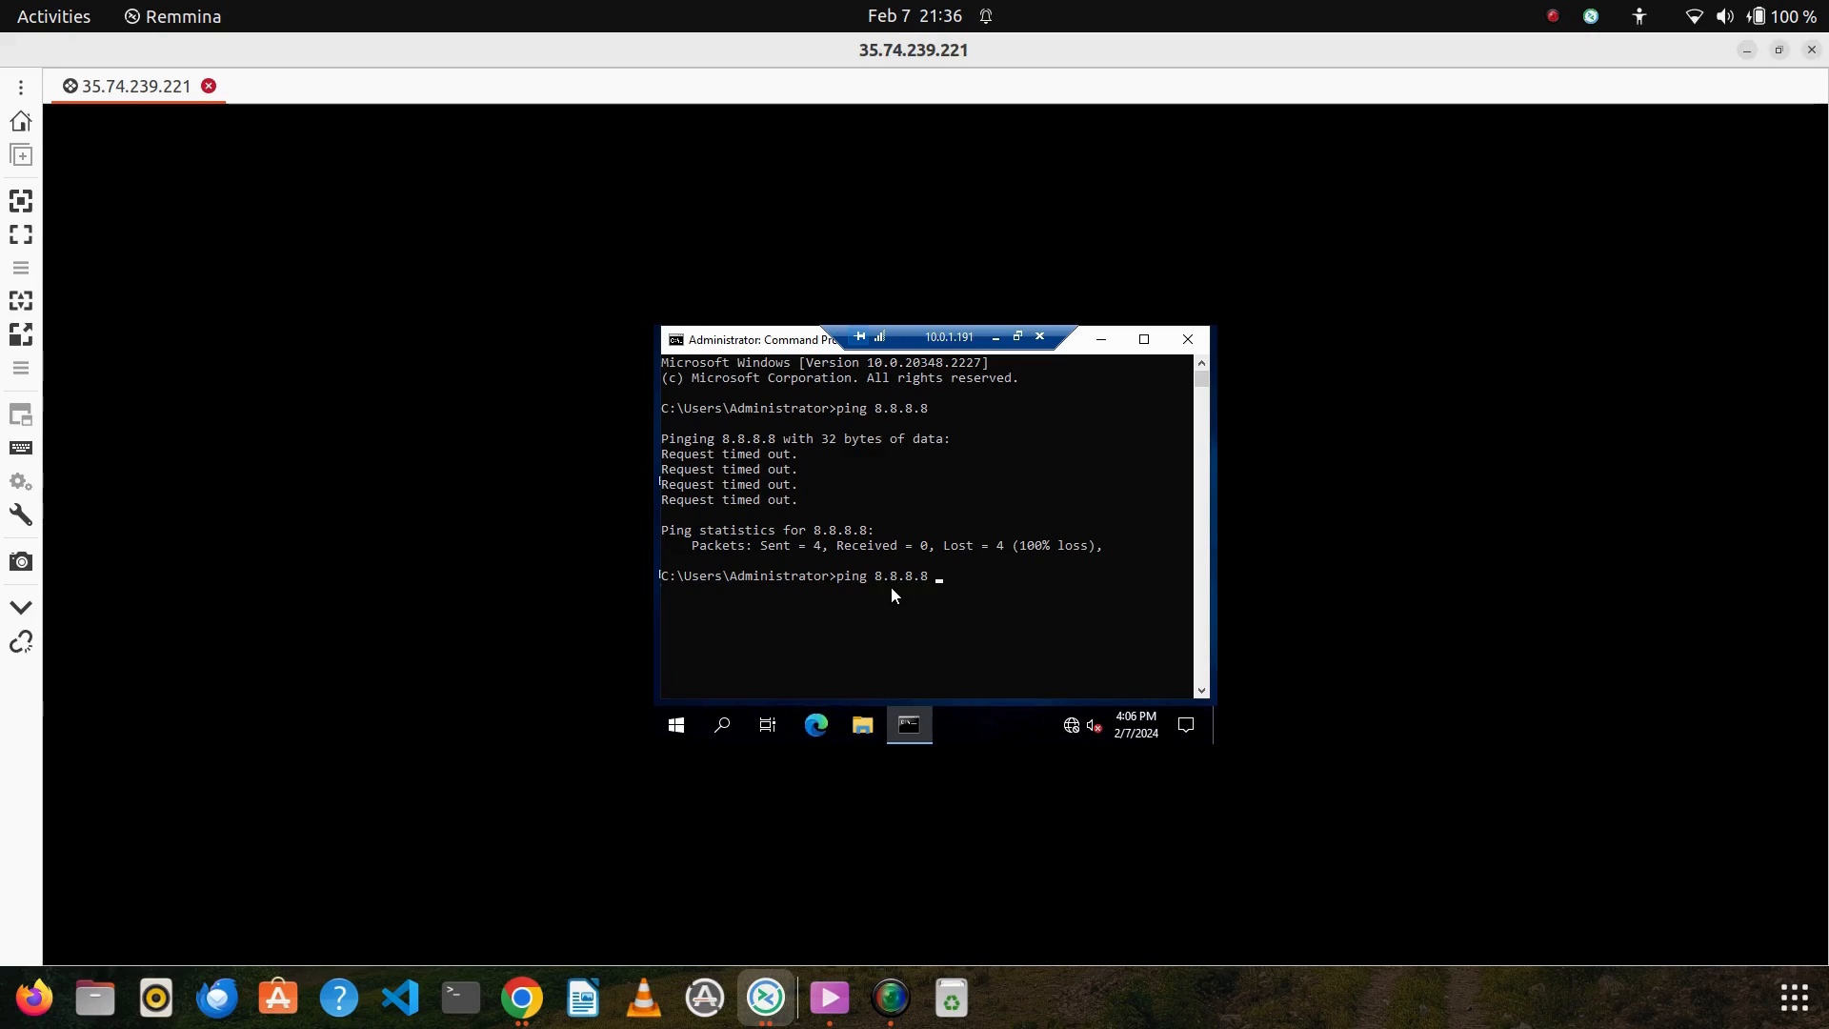
type(" -t")
key("Return")
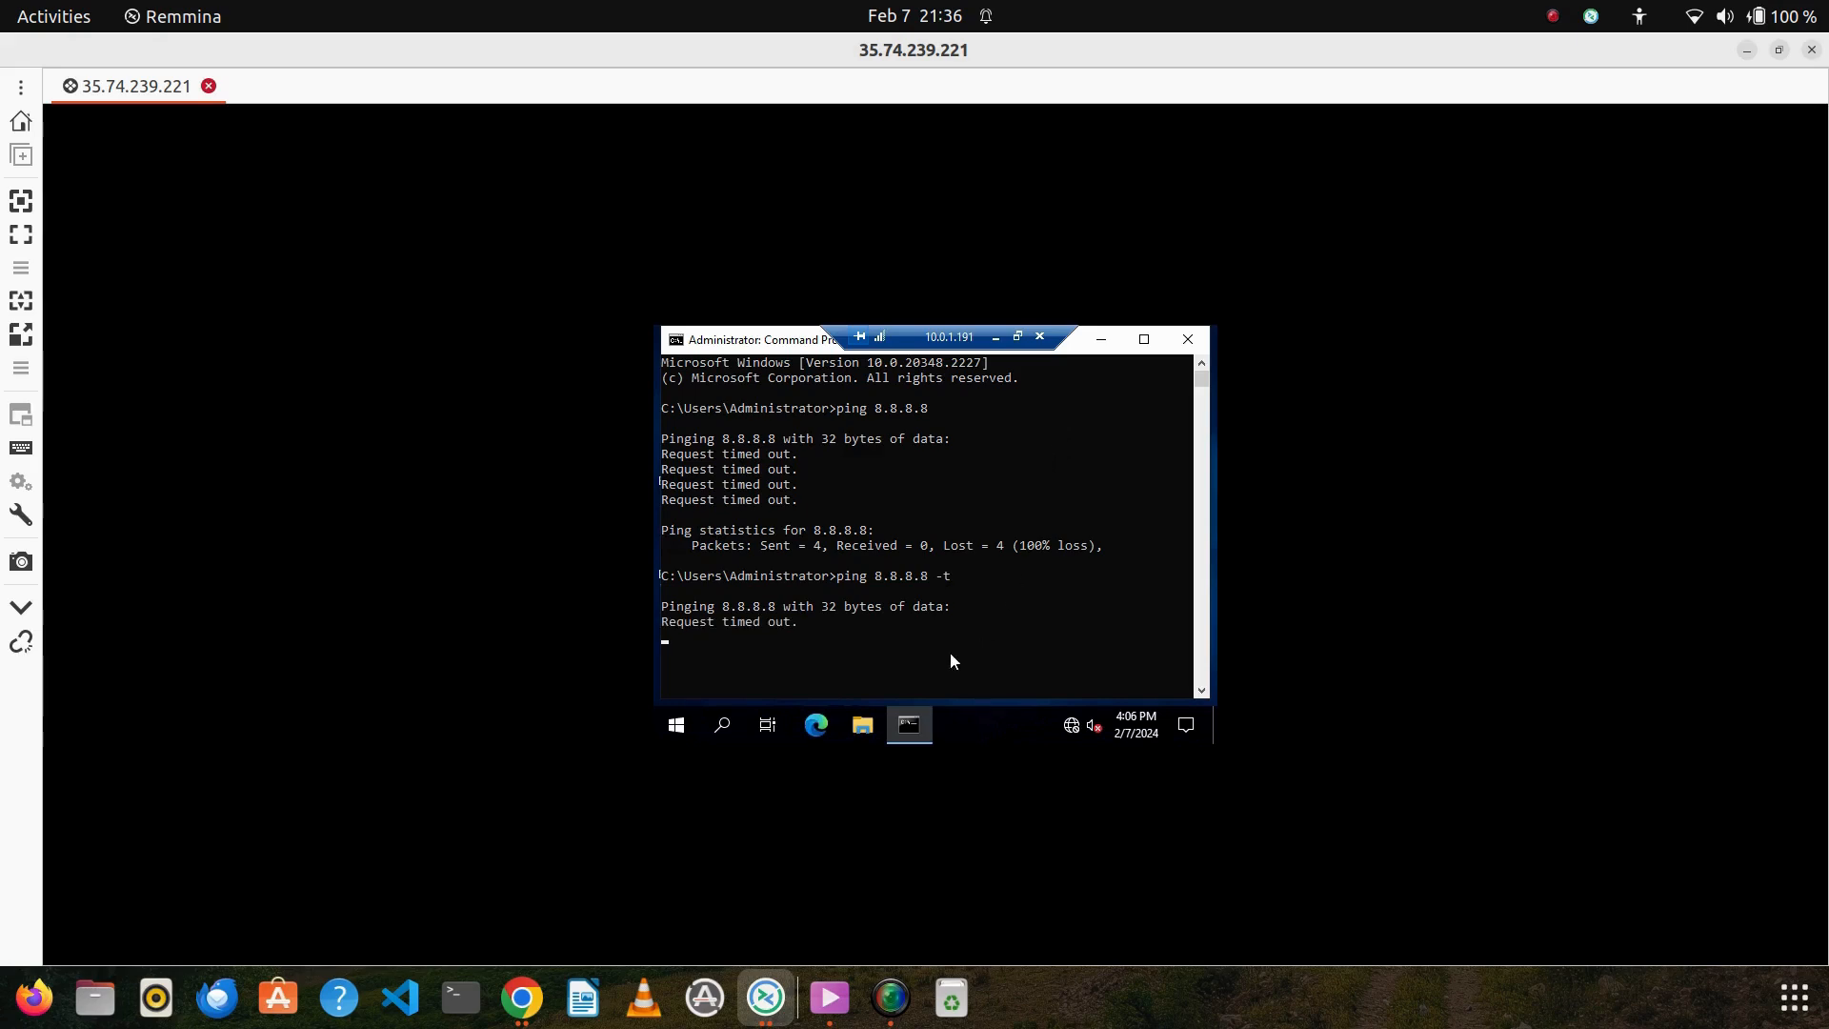
Switch back to Chrome and refresh the NAT gateways list twice to check my-nategateway's state
left_click(521, 997)
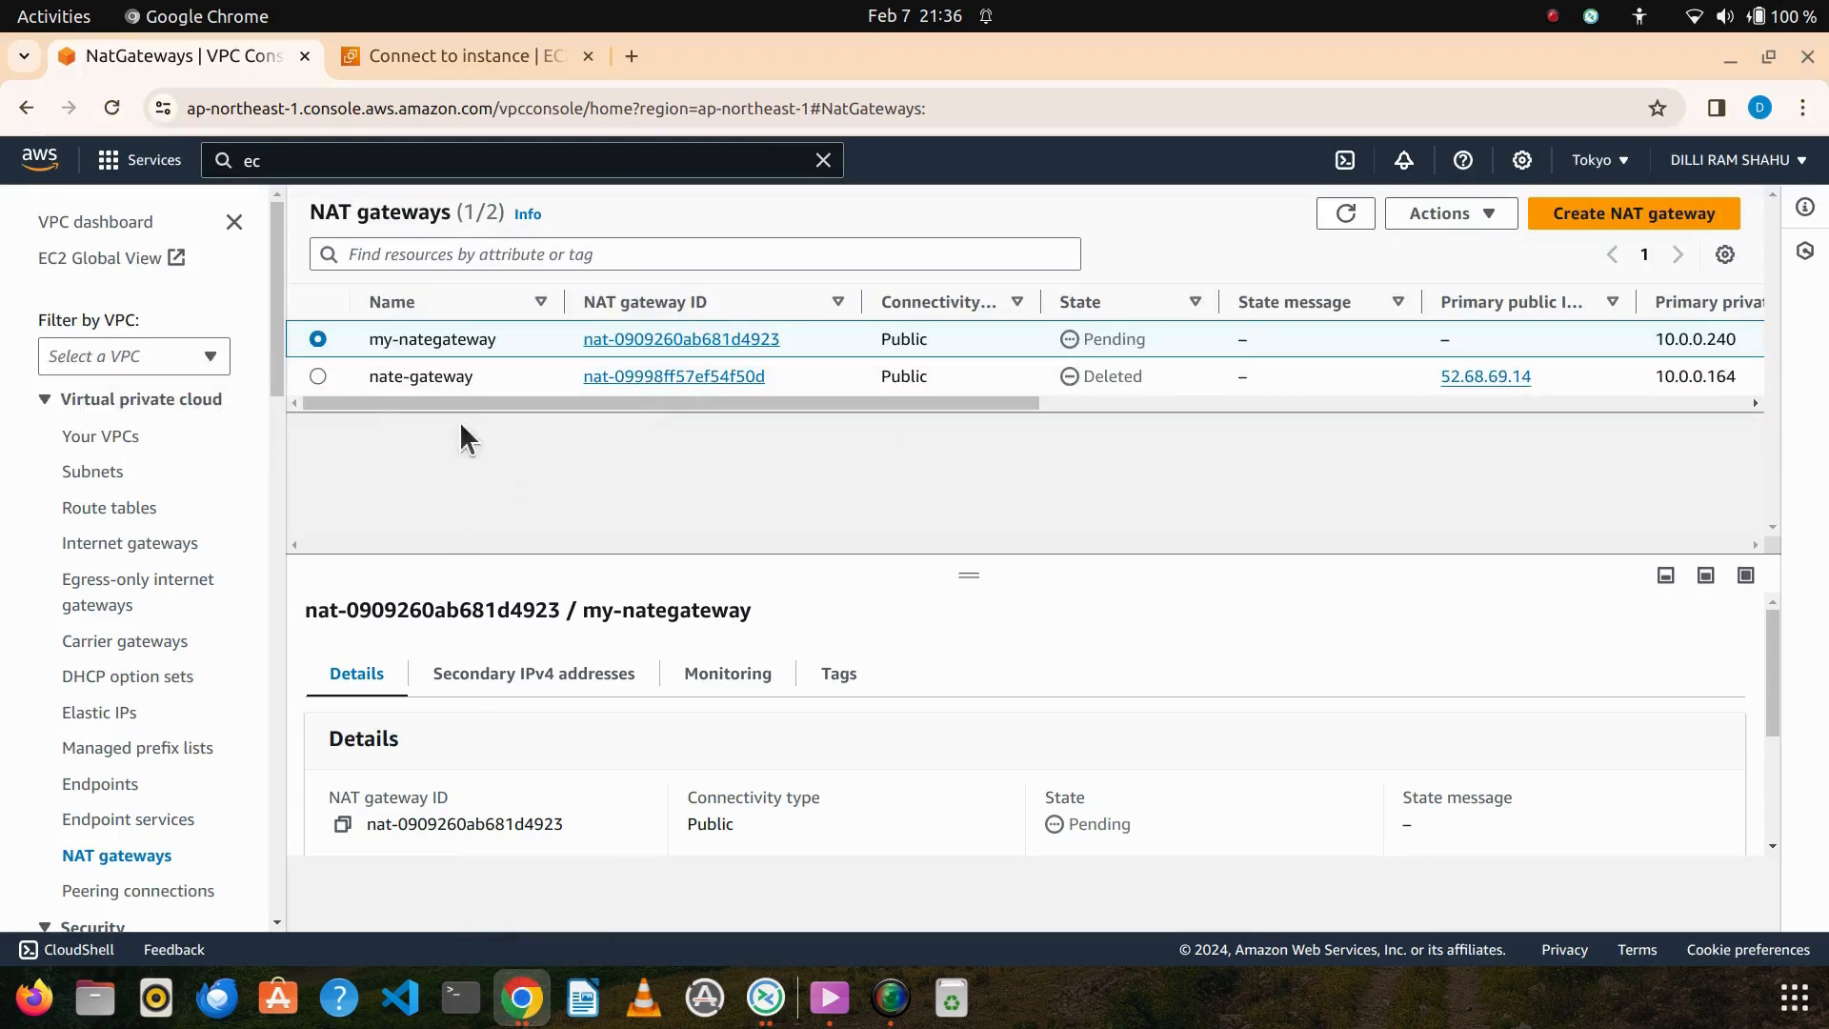
left_click(1341, 215)
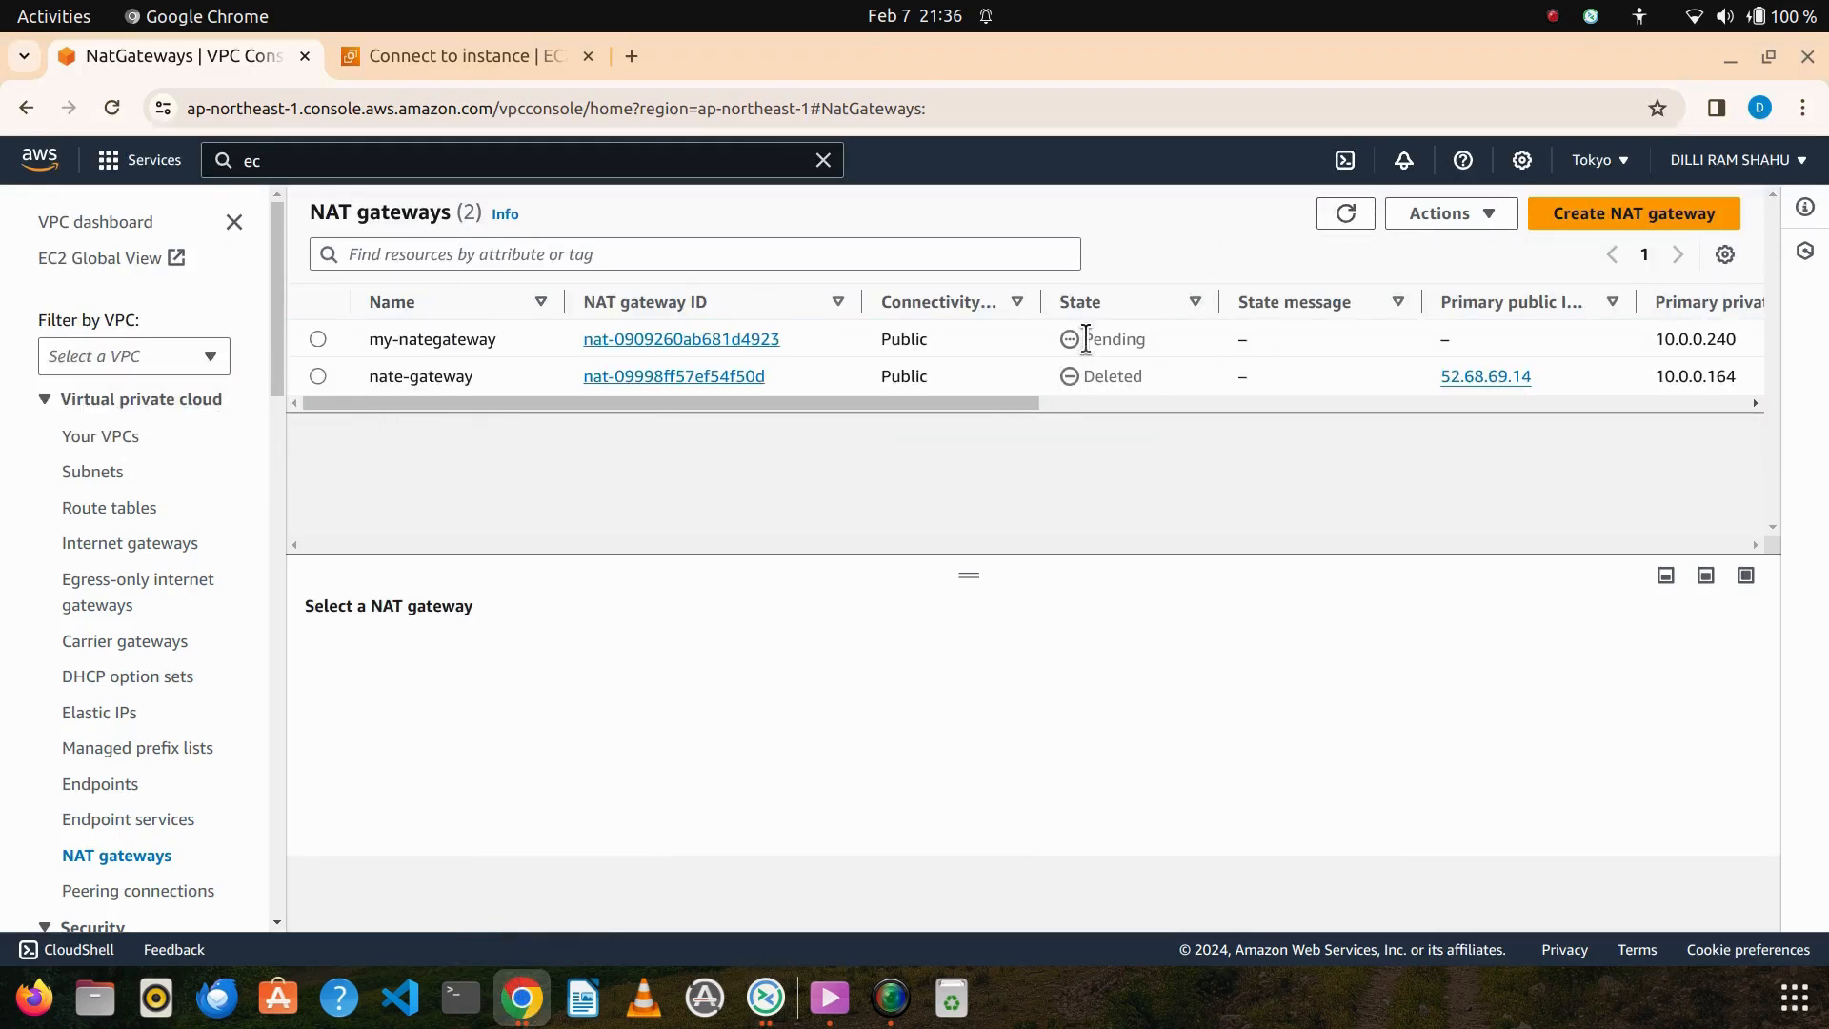
left_click_drag(1078, 339, 1201, 338)
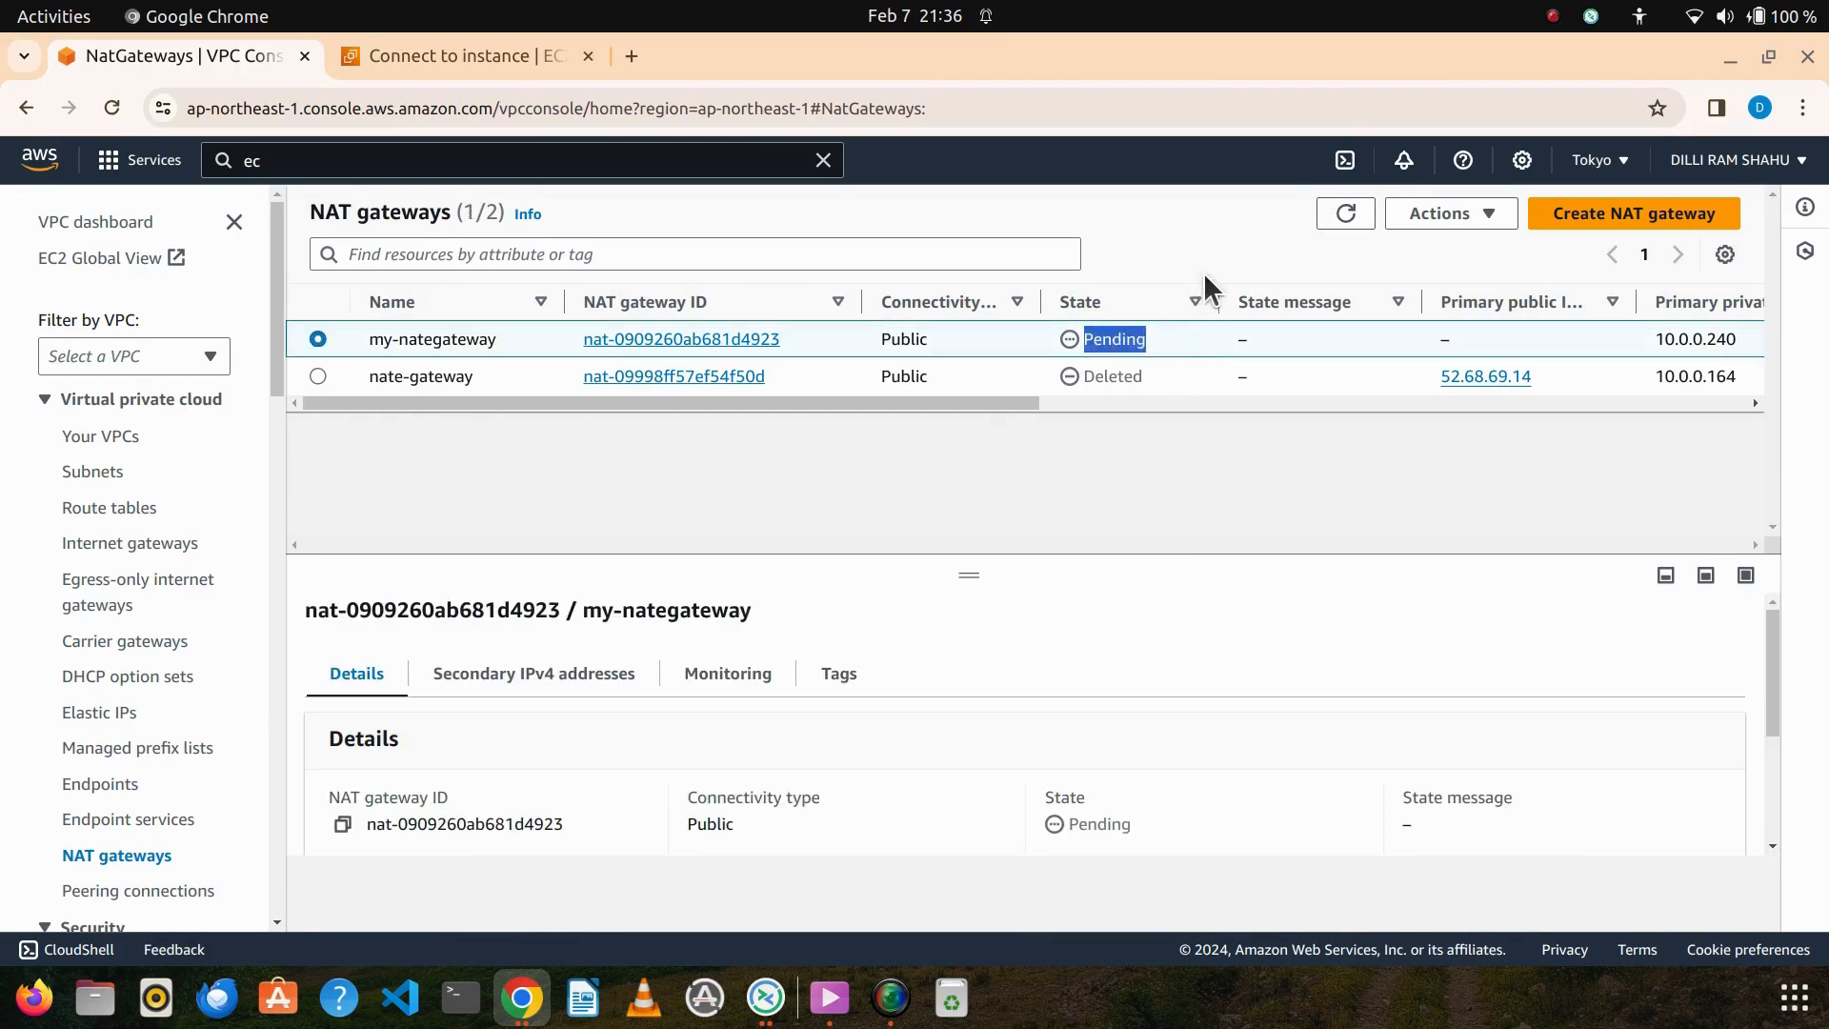
left_click(1331, 227)
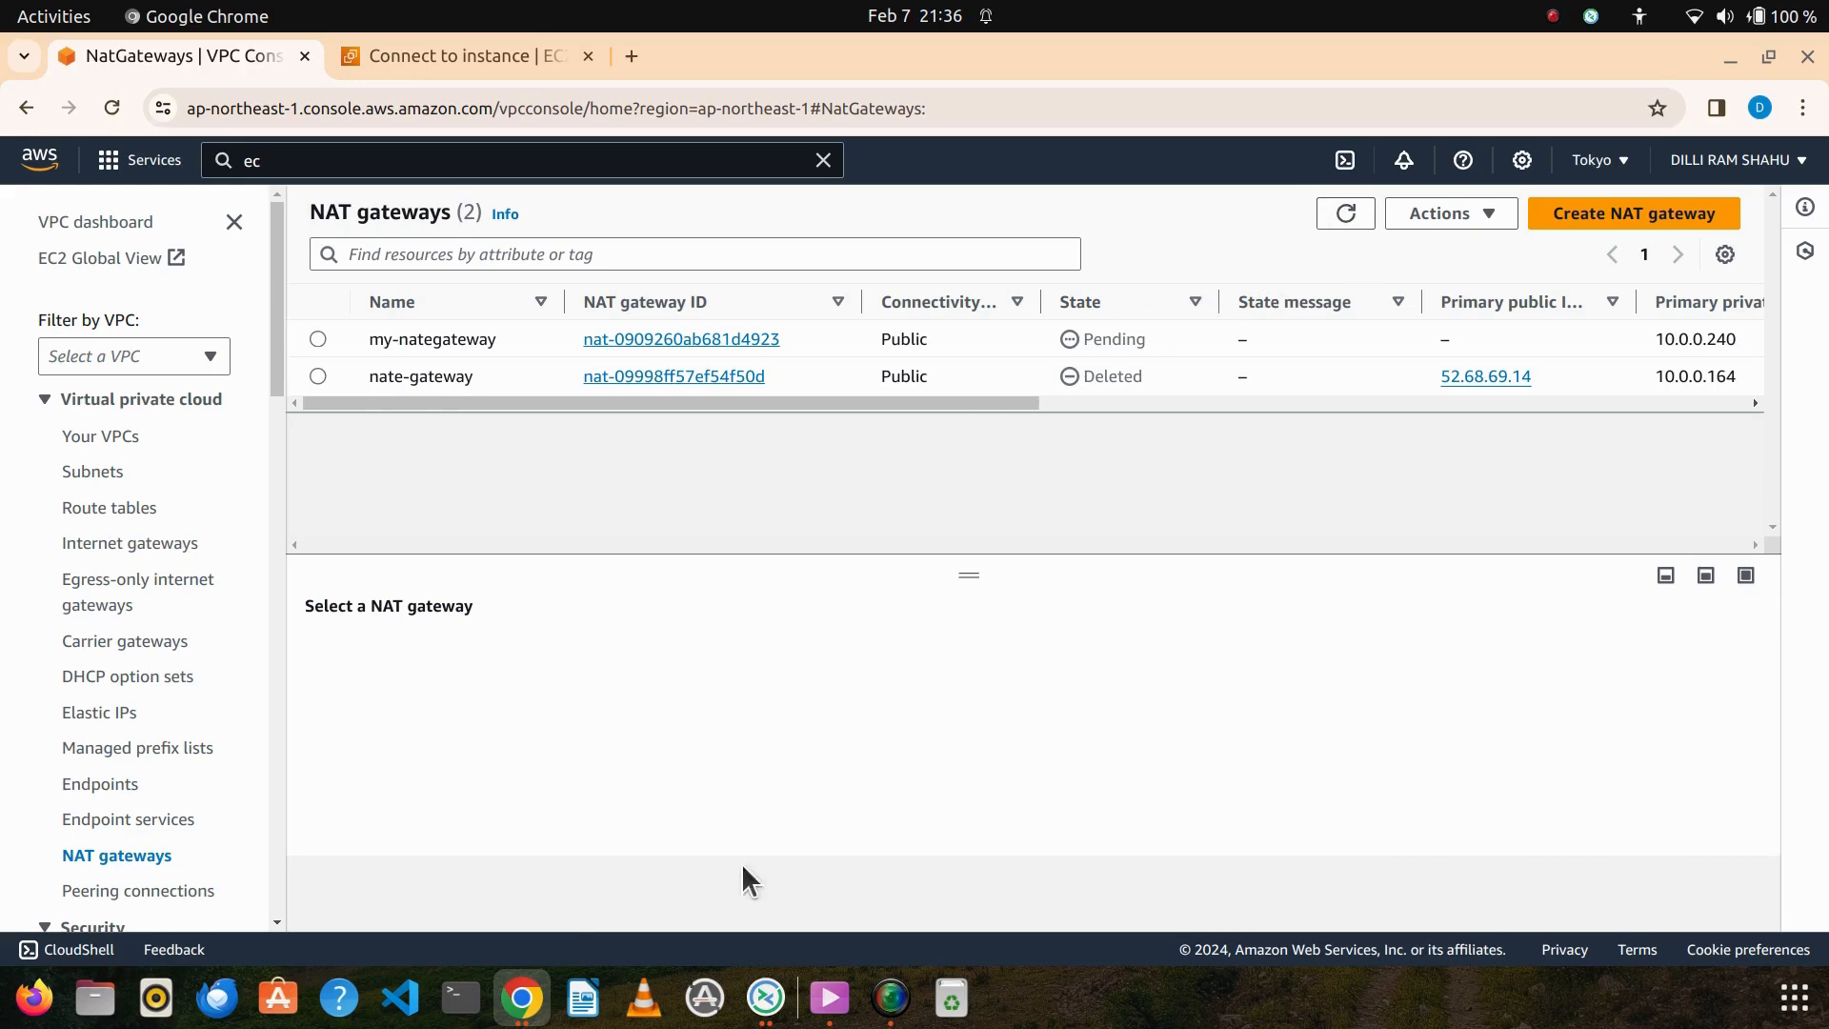
Return to Remmina and examine the output of the continuous ping on the private webserver
left_click(763, 997)
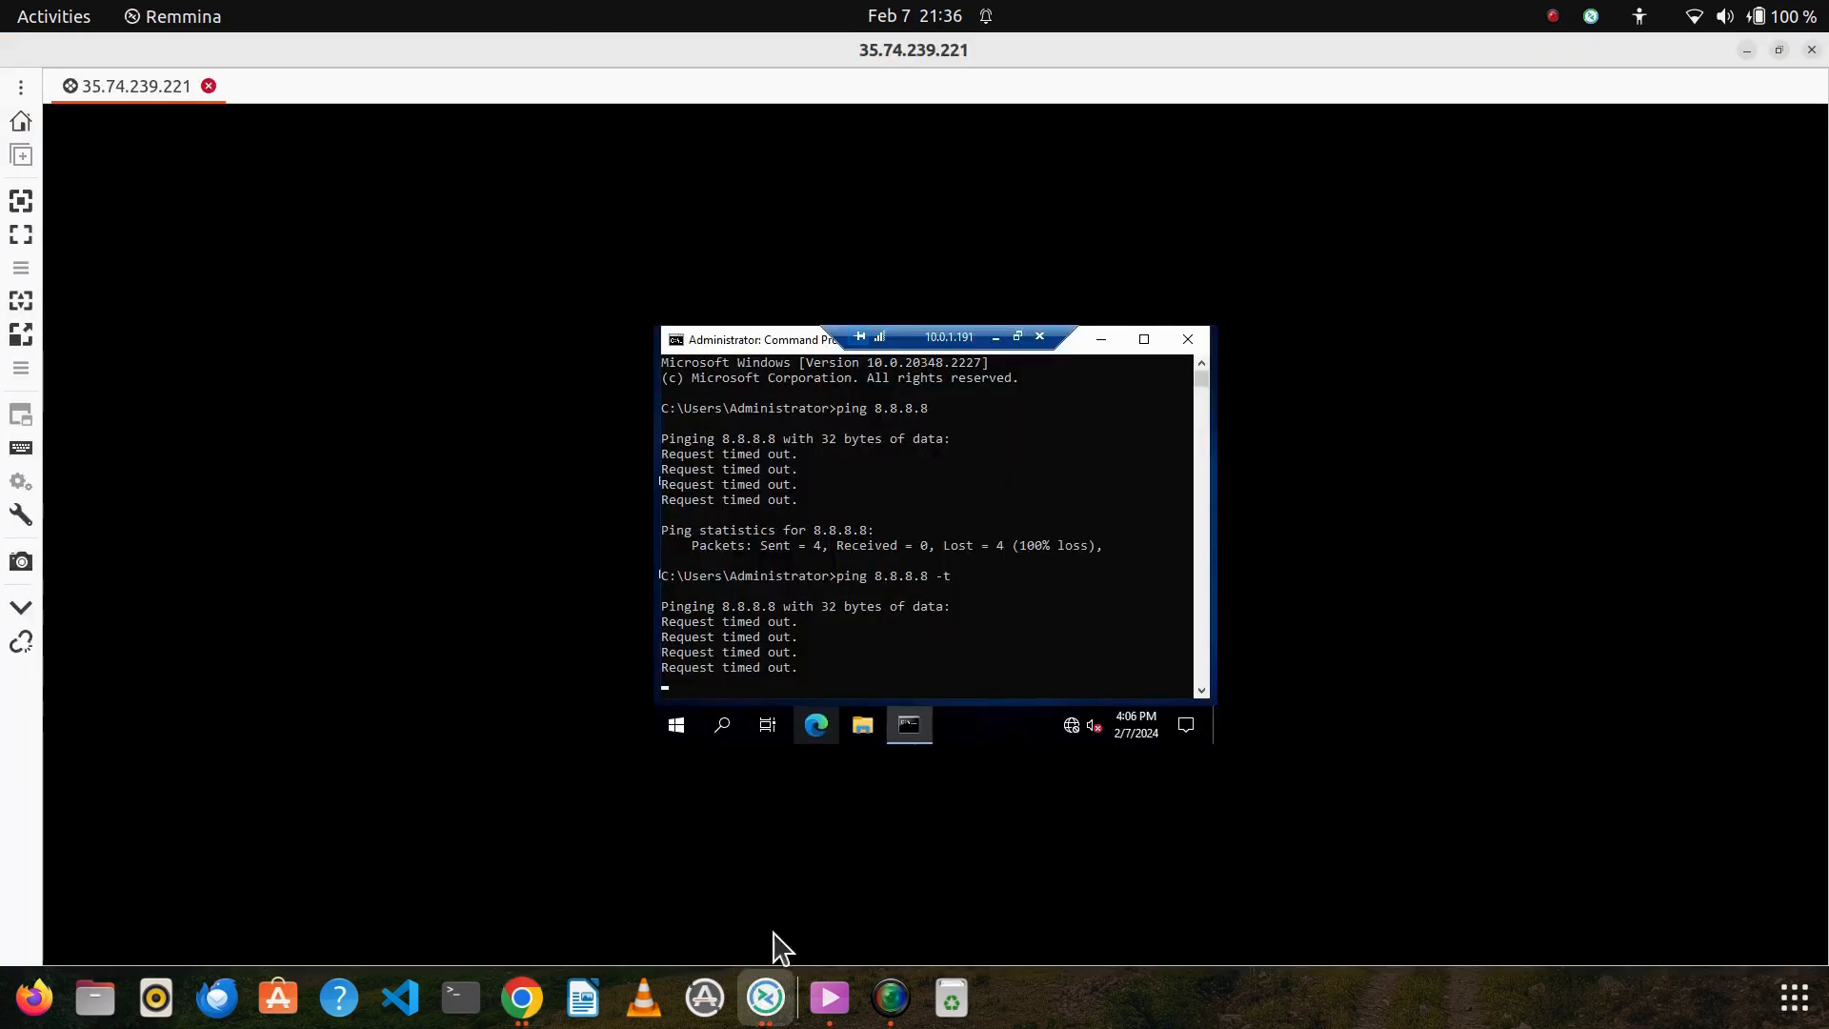
scroll(851, 569, "down", 1)
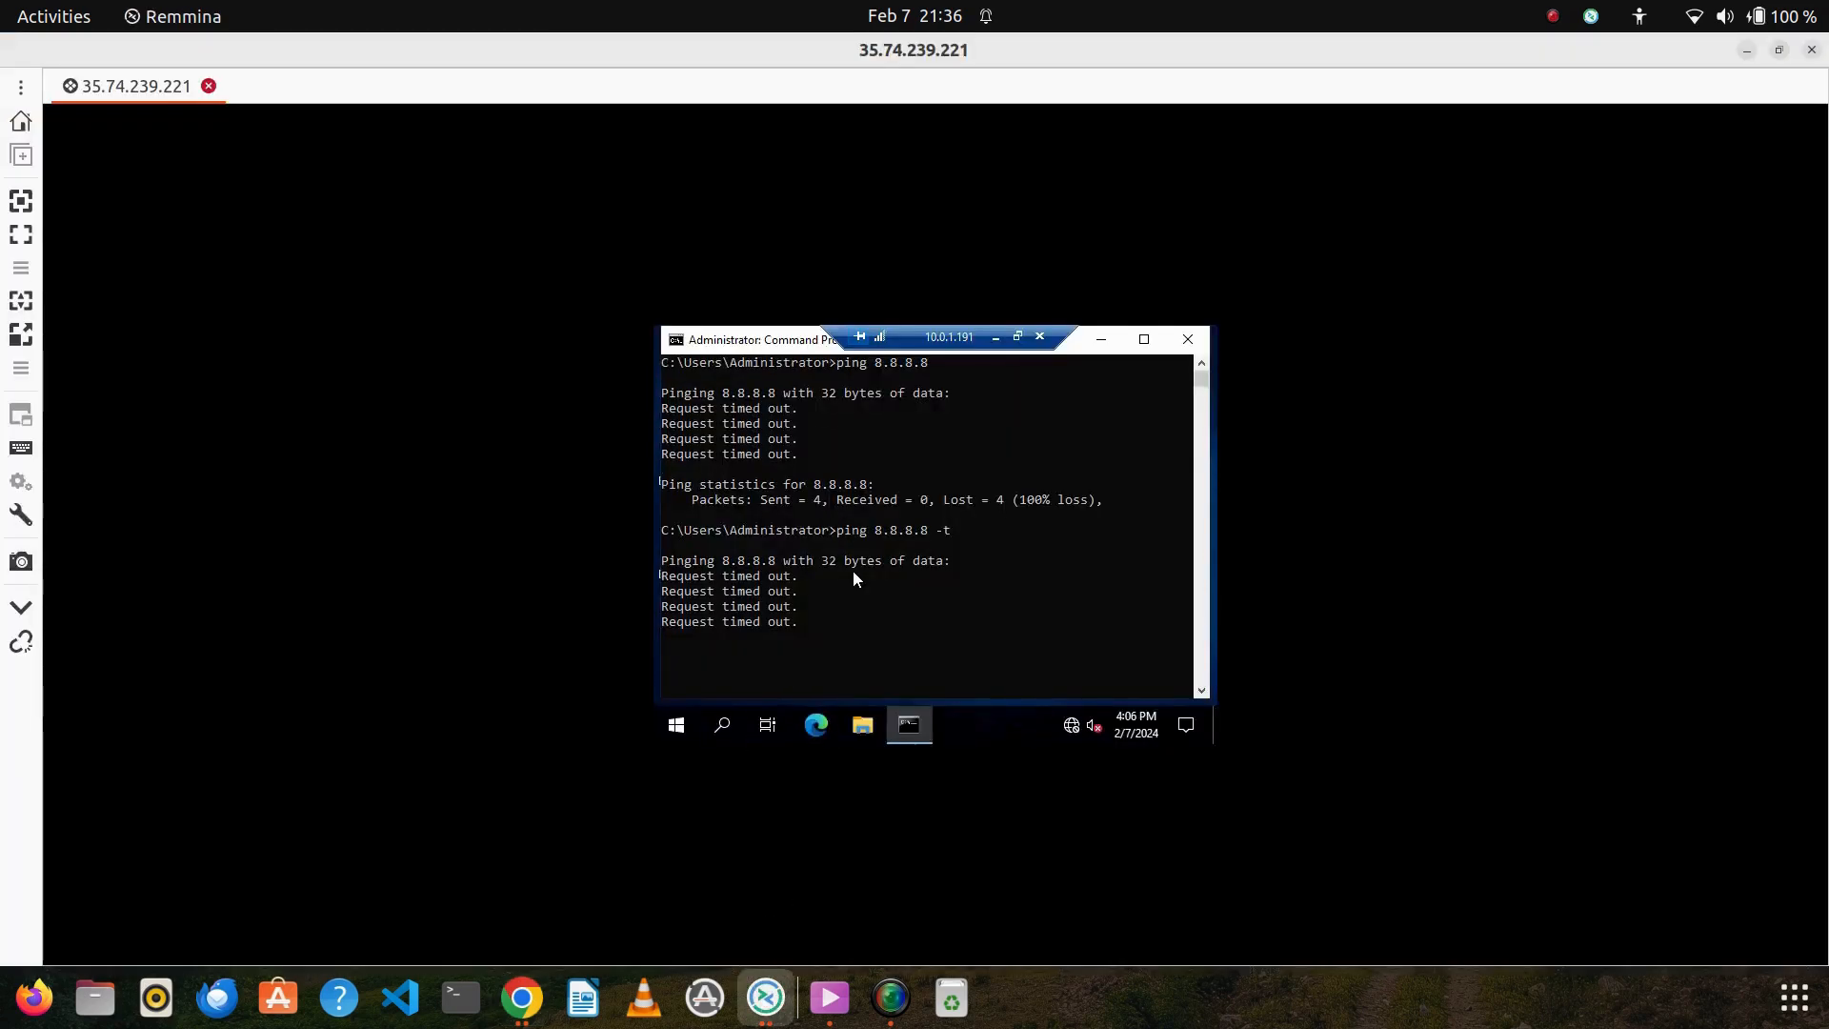
scroll(853, 575, "down", 2)
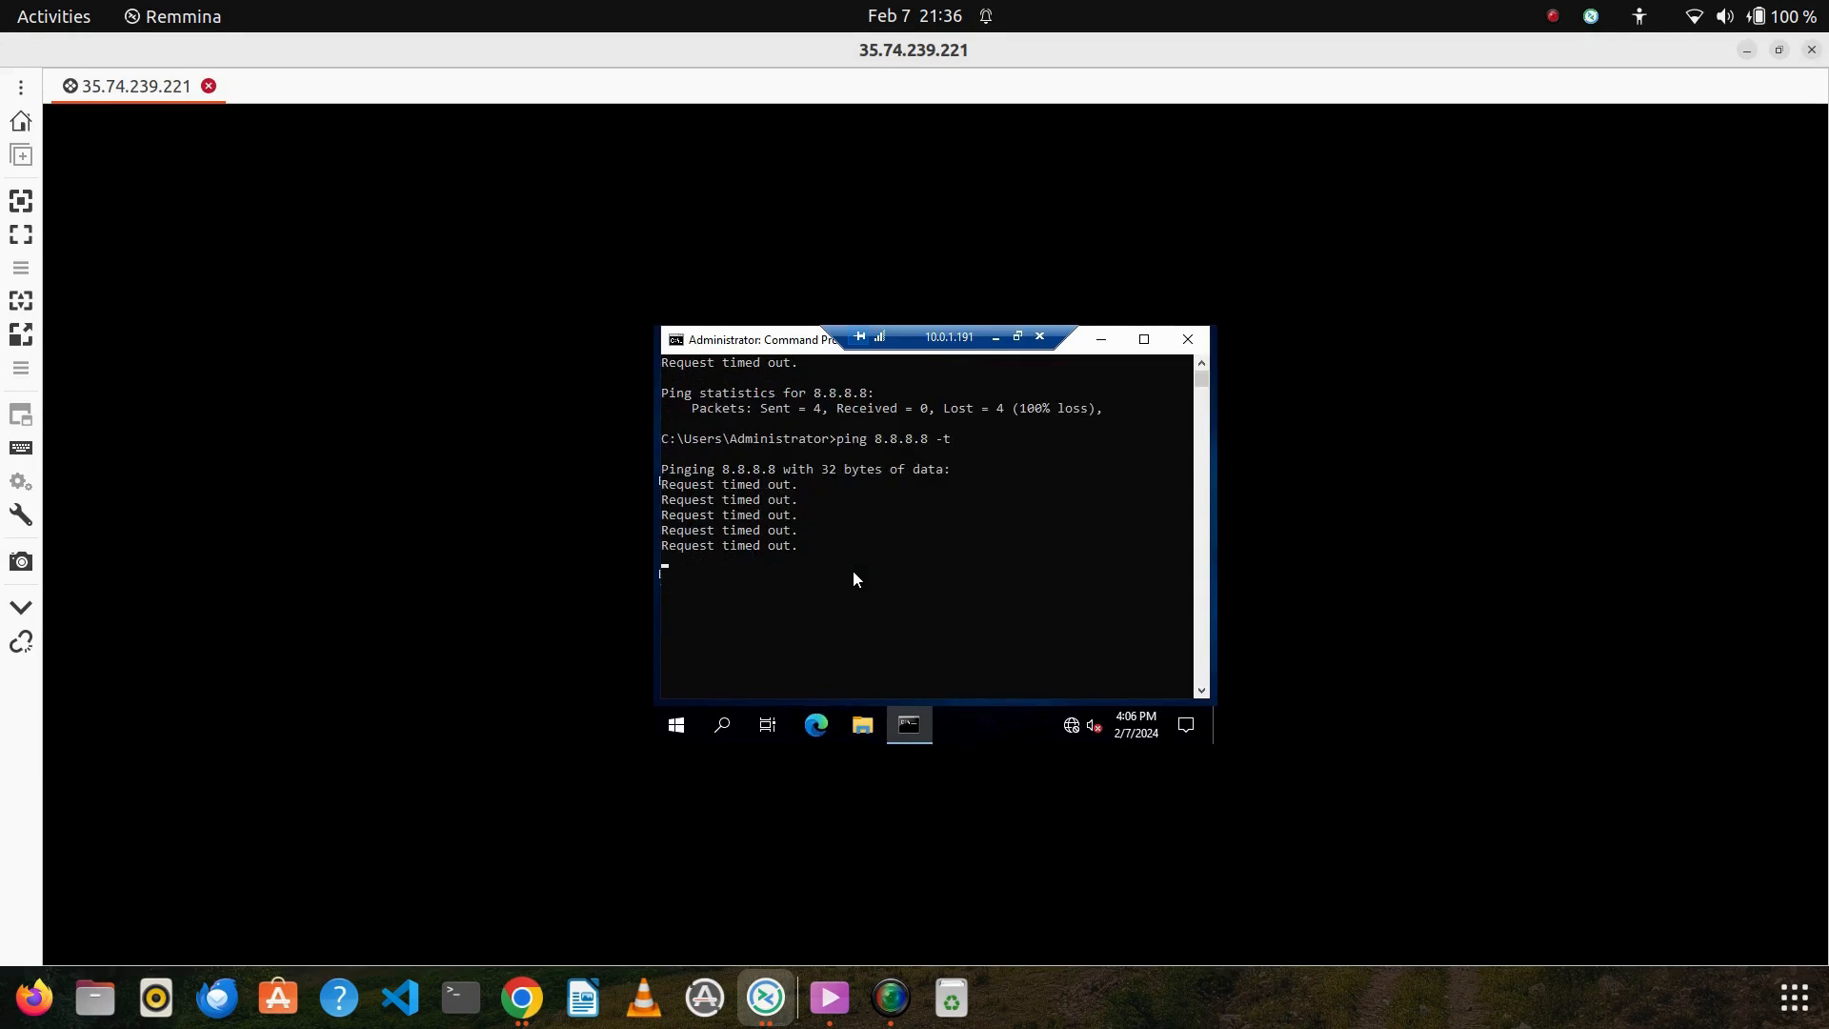
scroll(853, 572, "down", 1)
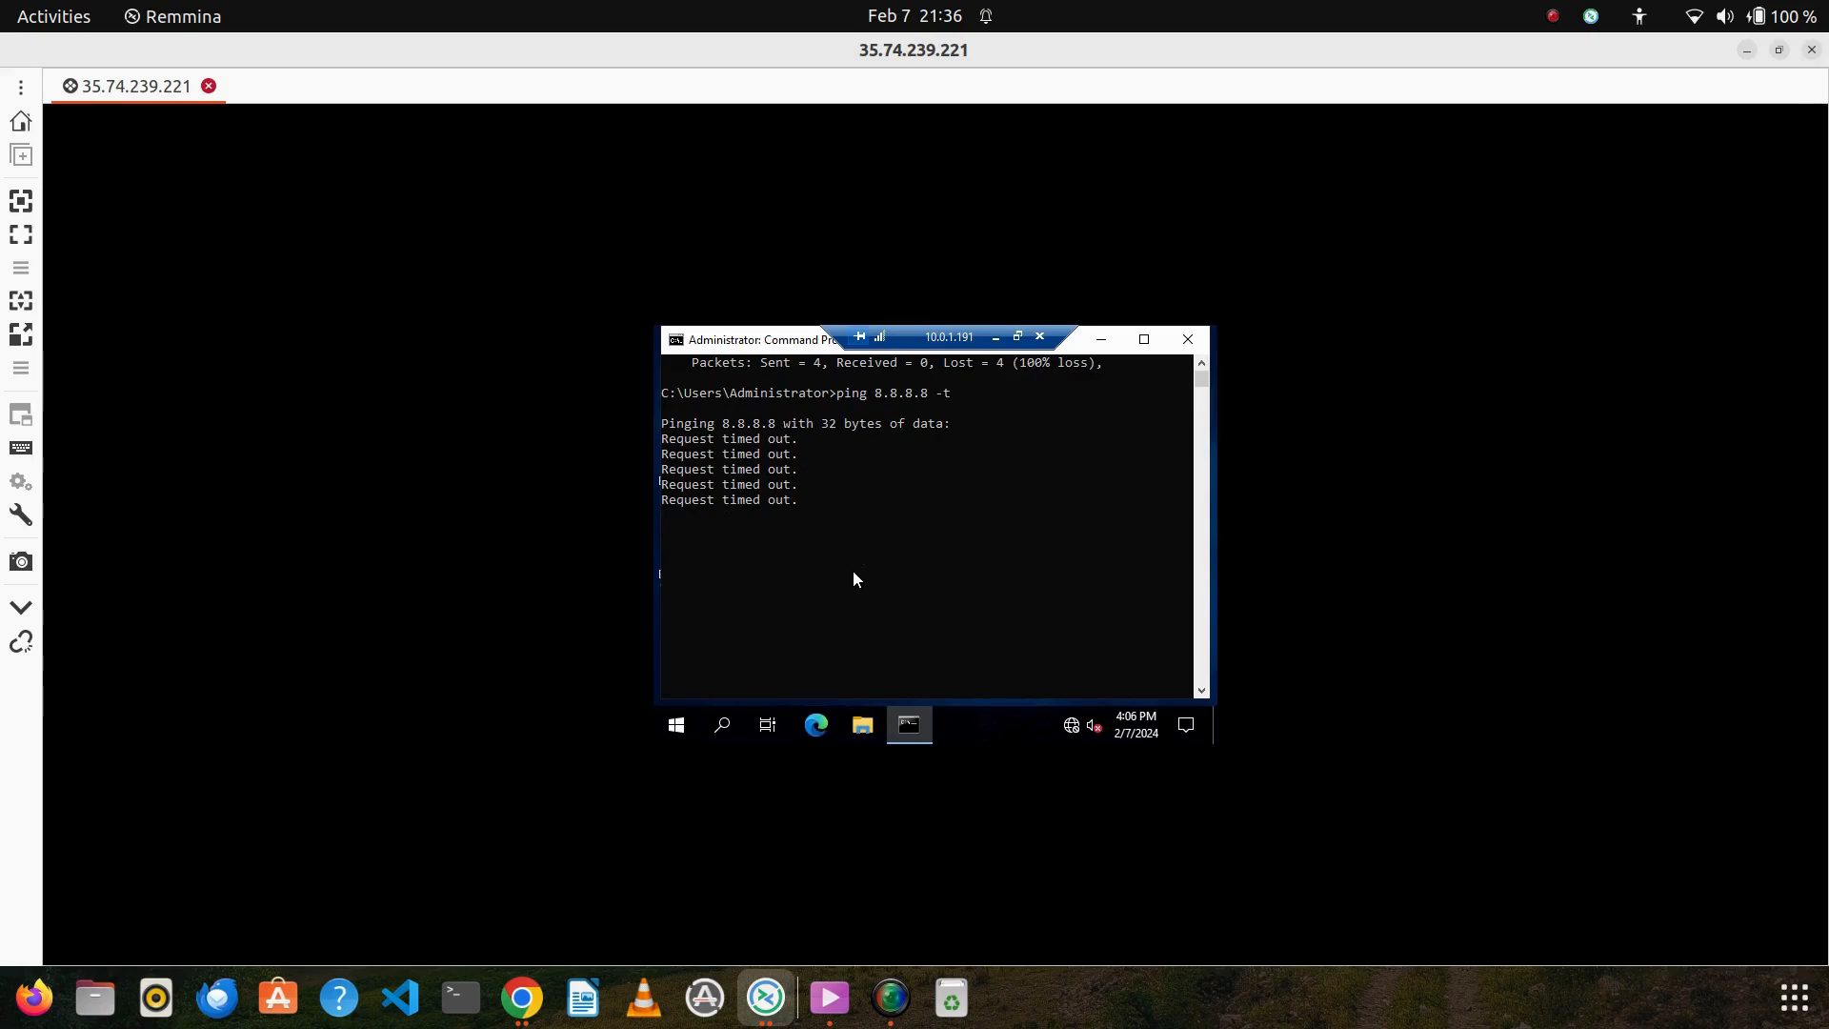
Switch to Chrome, refresh the NAT gateways list and check the state of my-nategateway
left_click(522, 998)
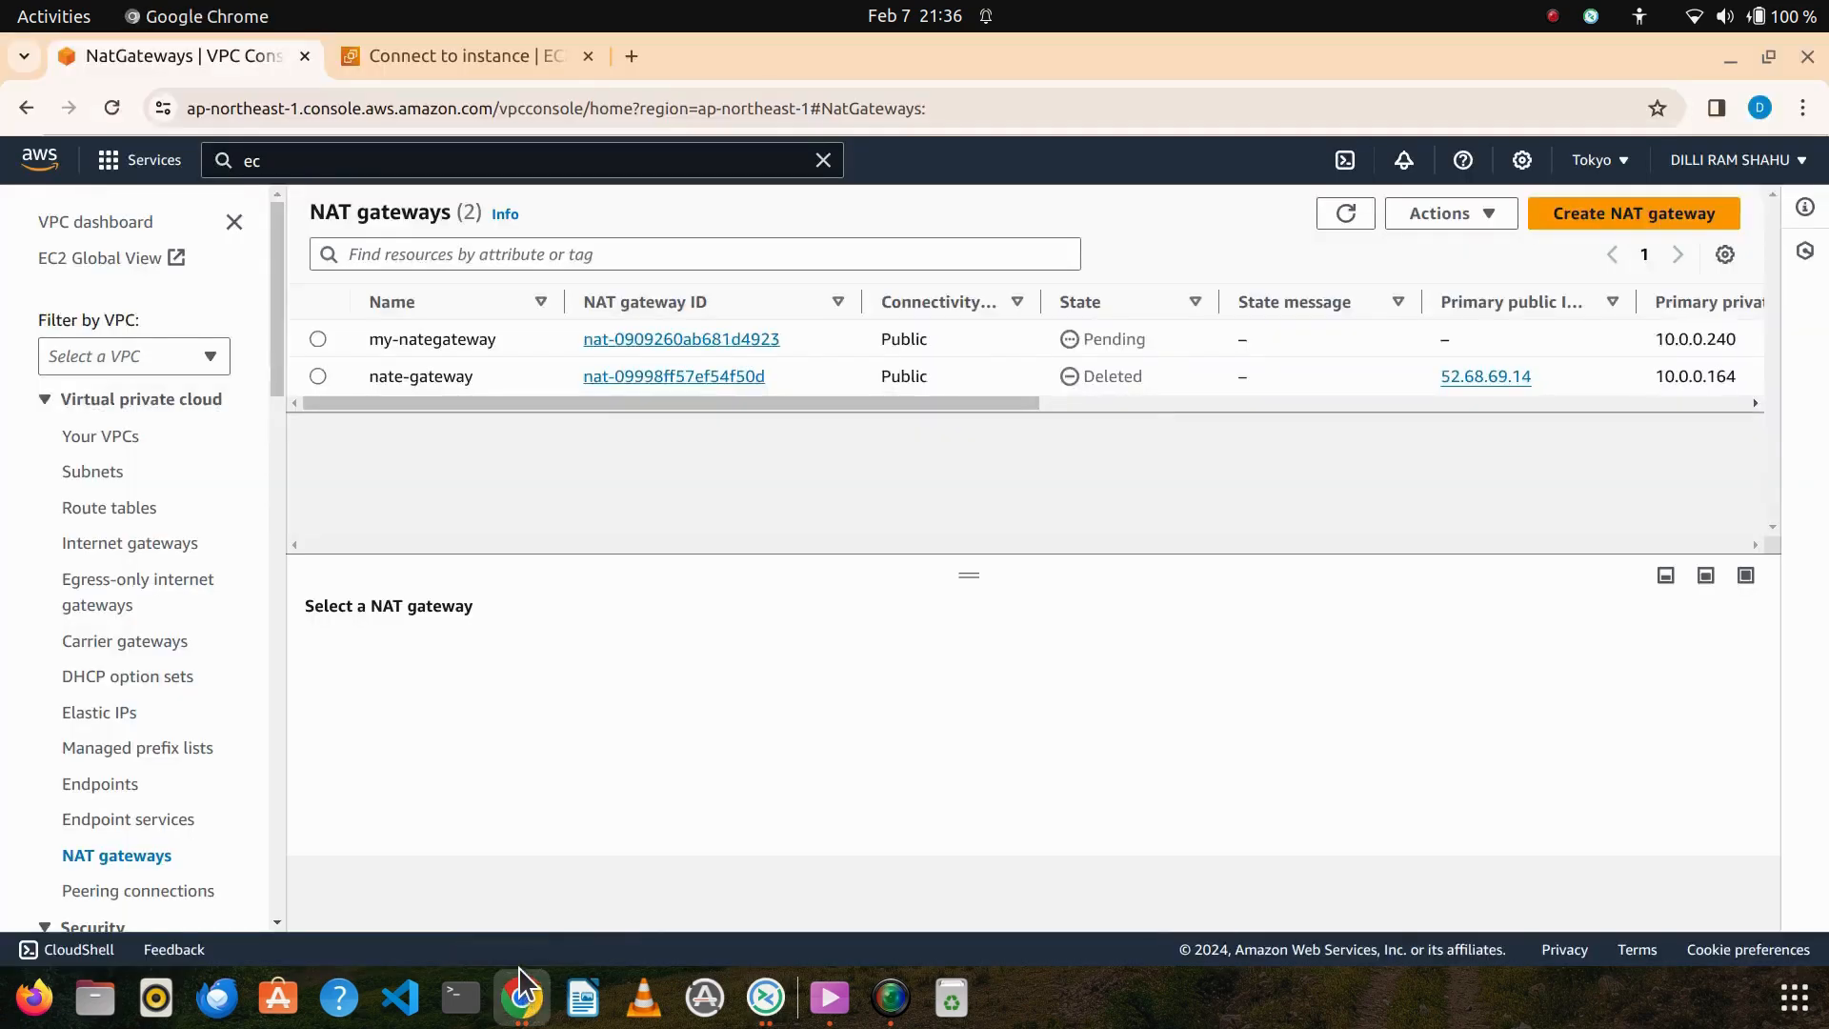
left_click(1339, 216)
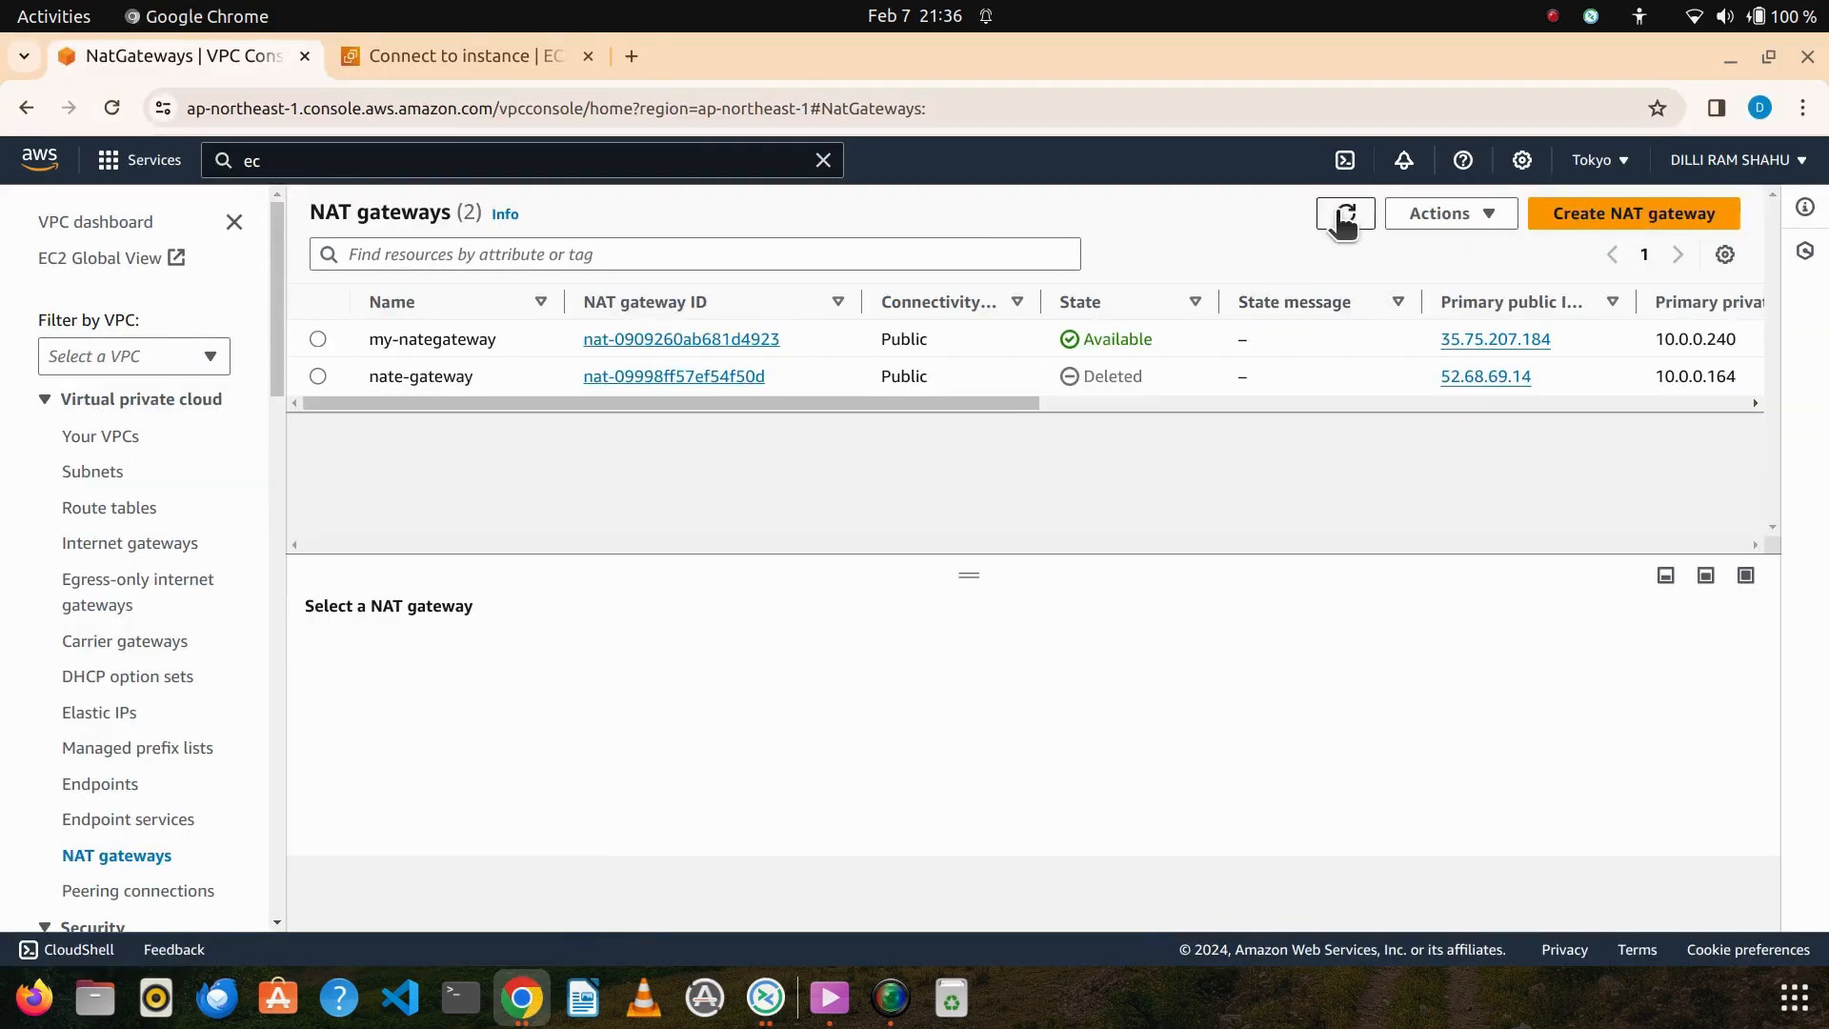
double_click(1086, 338)
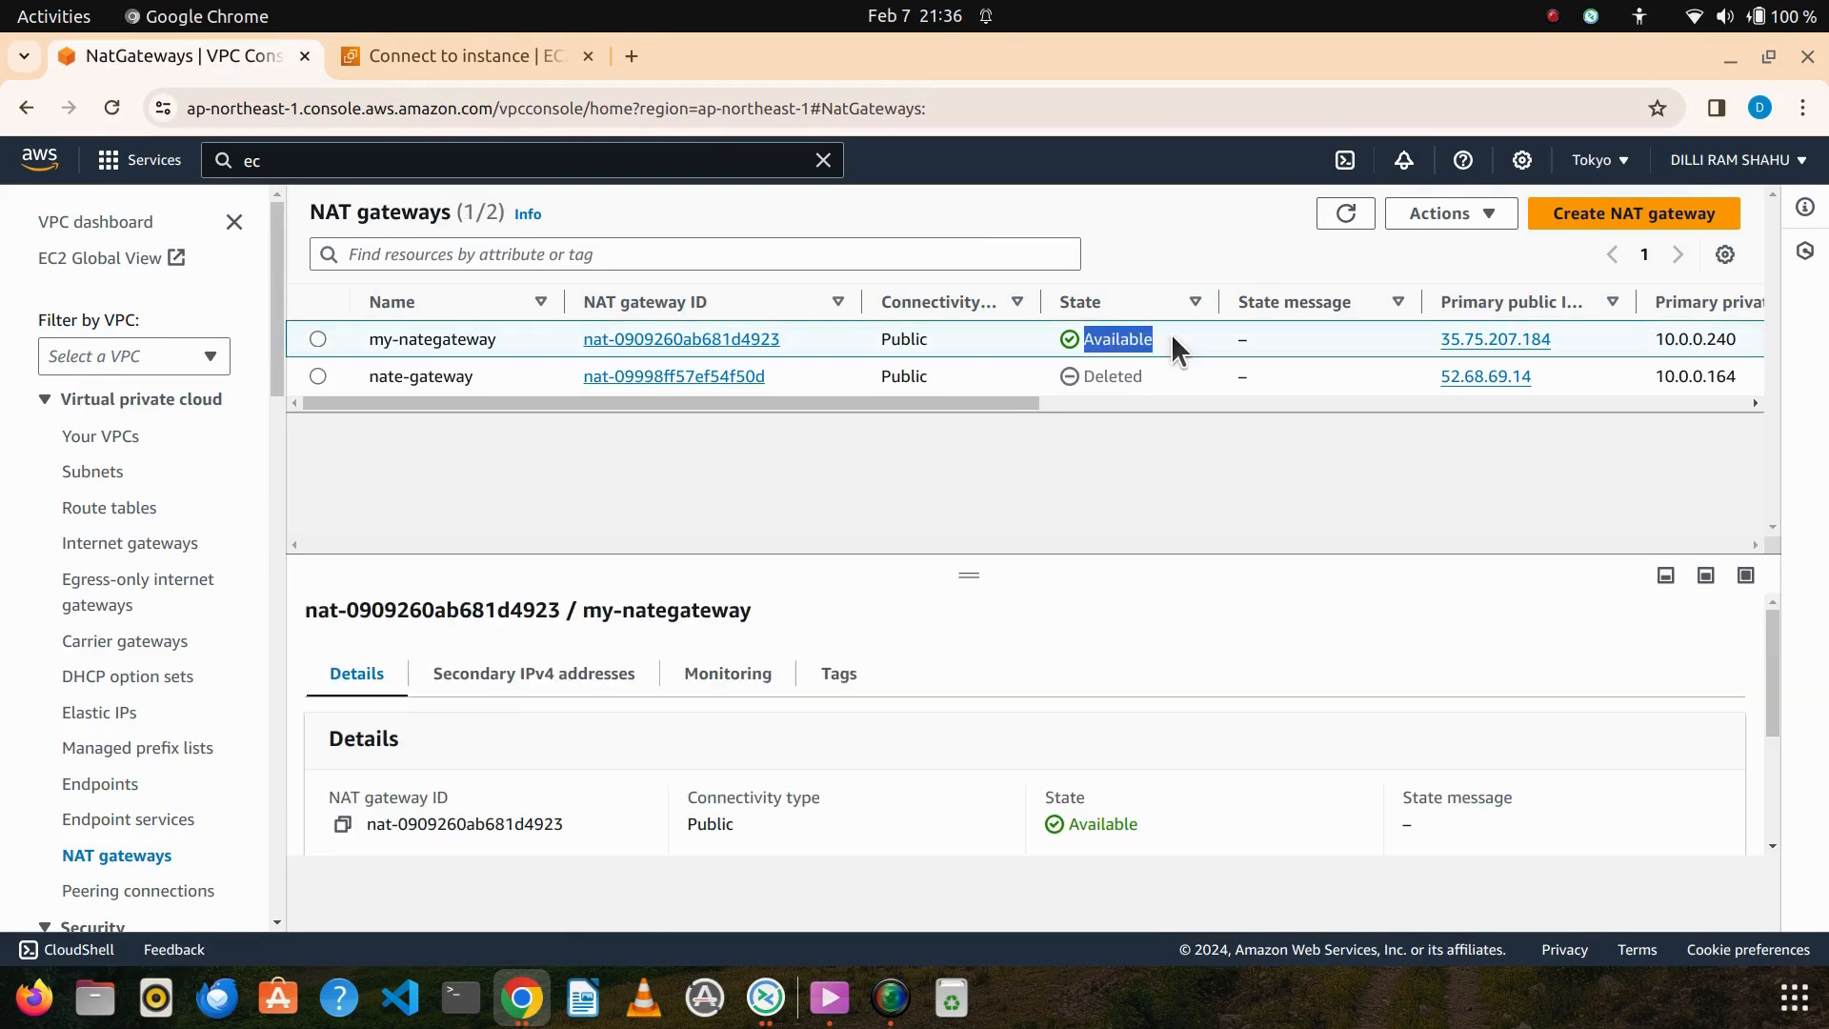
Switch to Remmina and examine the private webserver's continuous ping output and its network connection status
left_click(759, 1007)
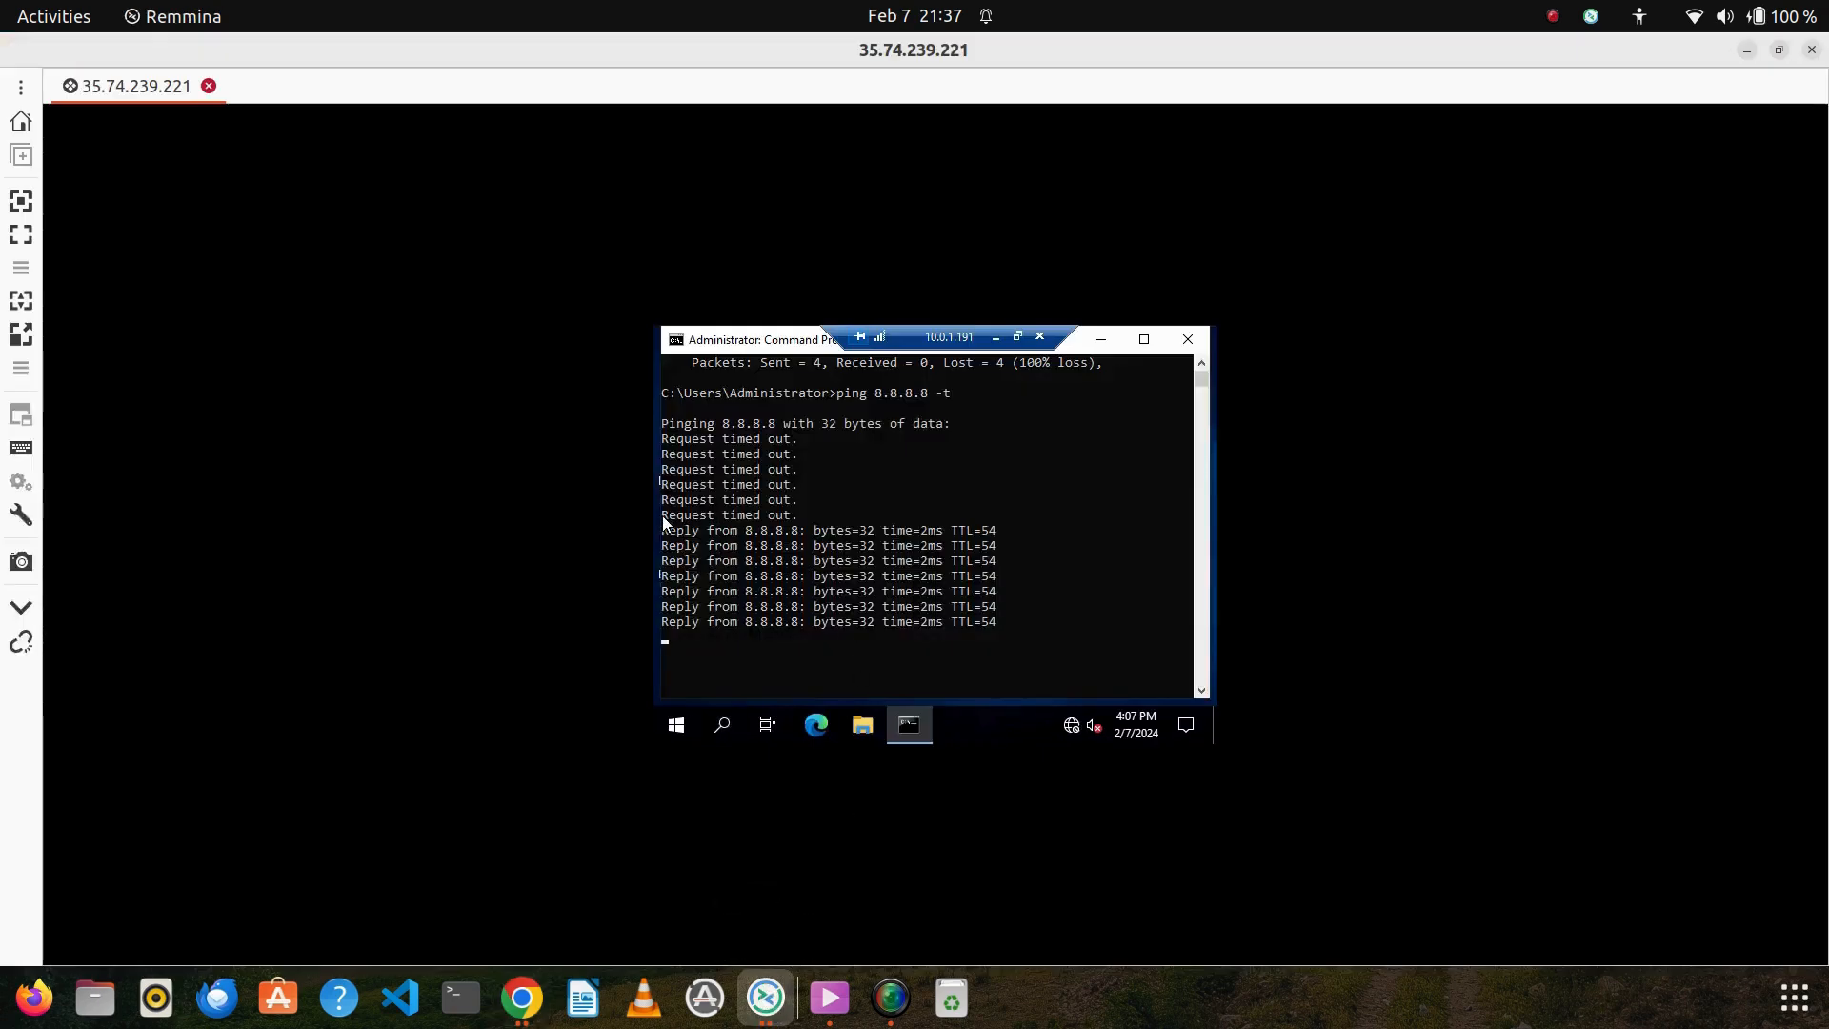
left_click_drag(664, 517, 1017, 634)
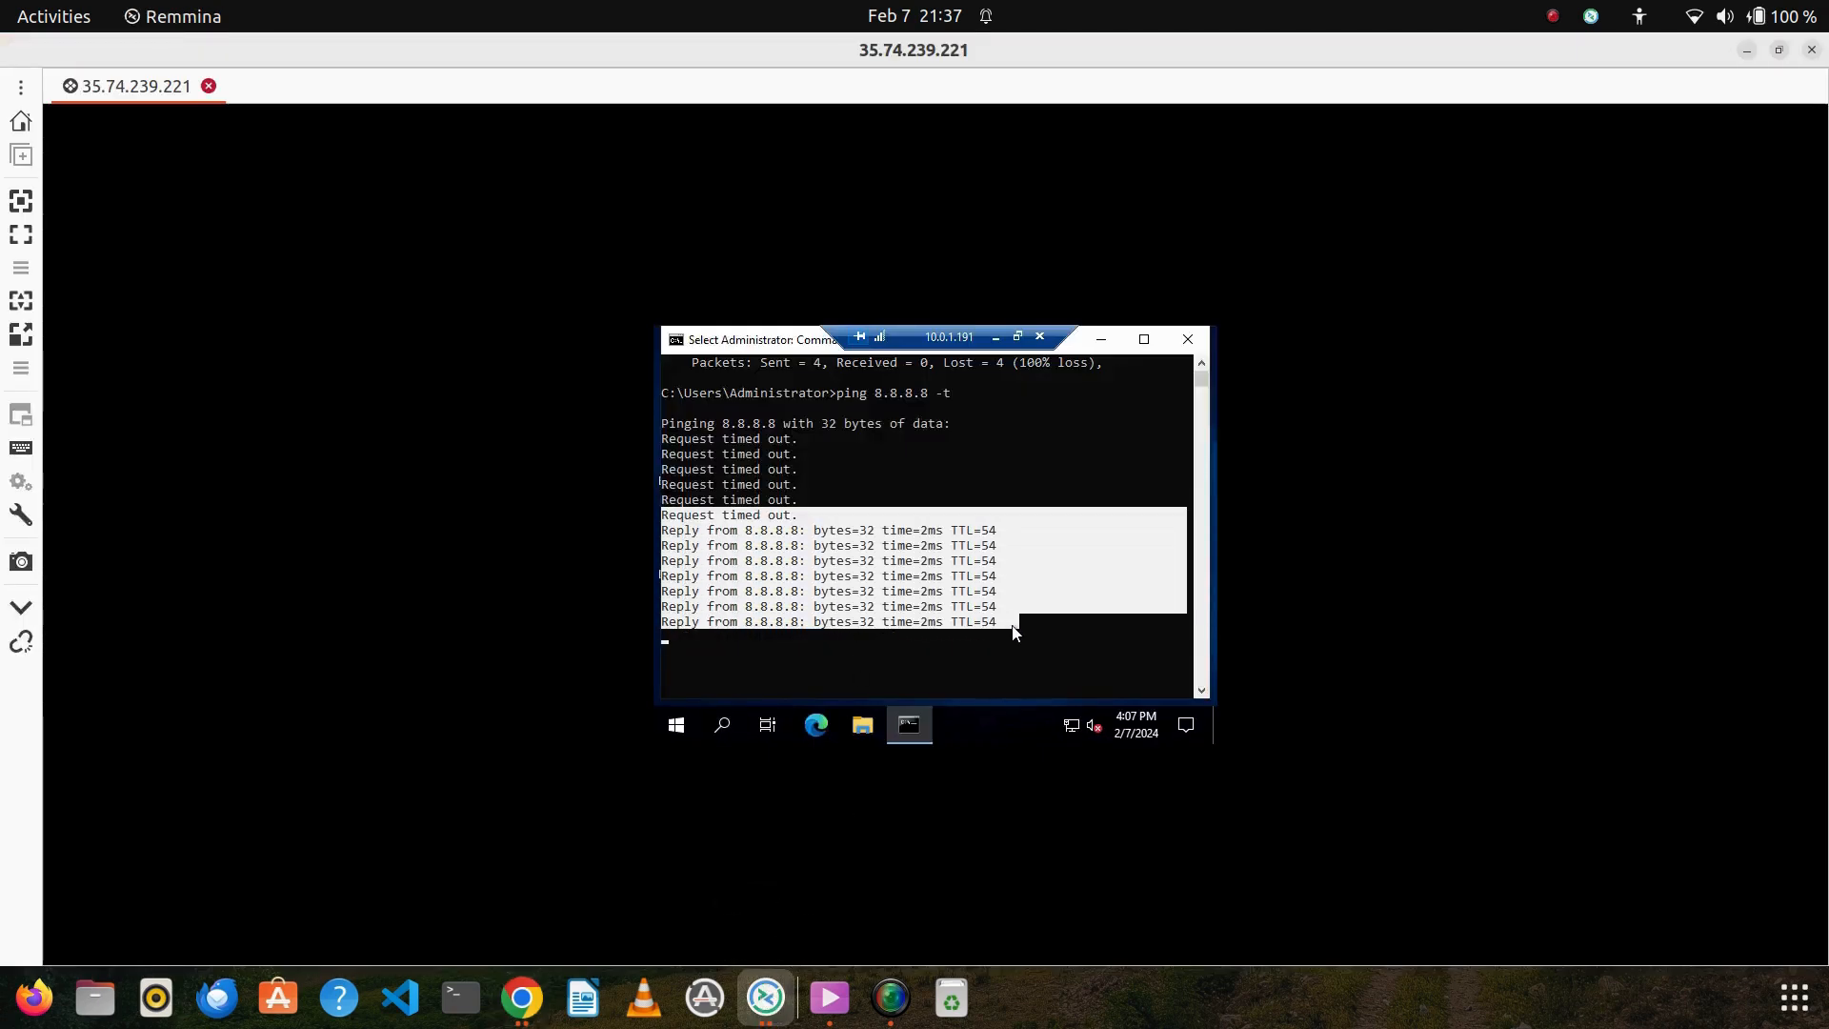
left_click(937, 454)
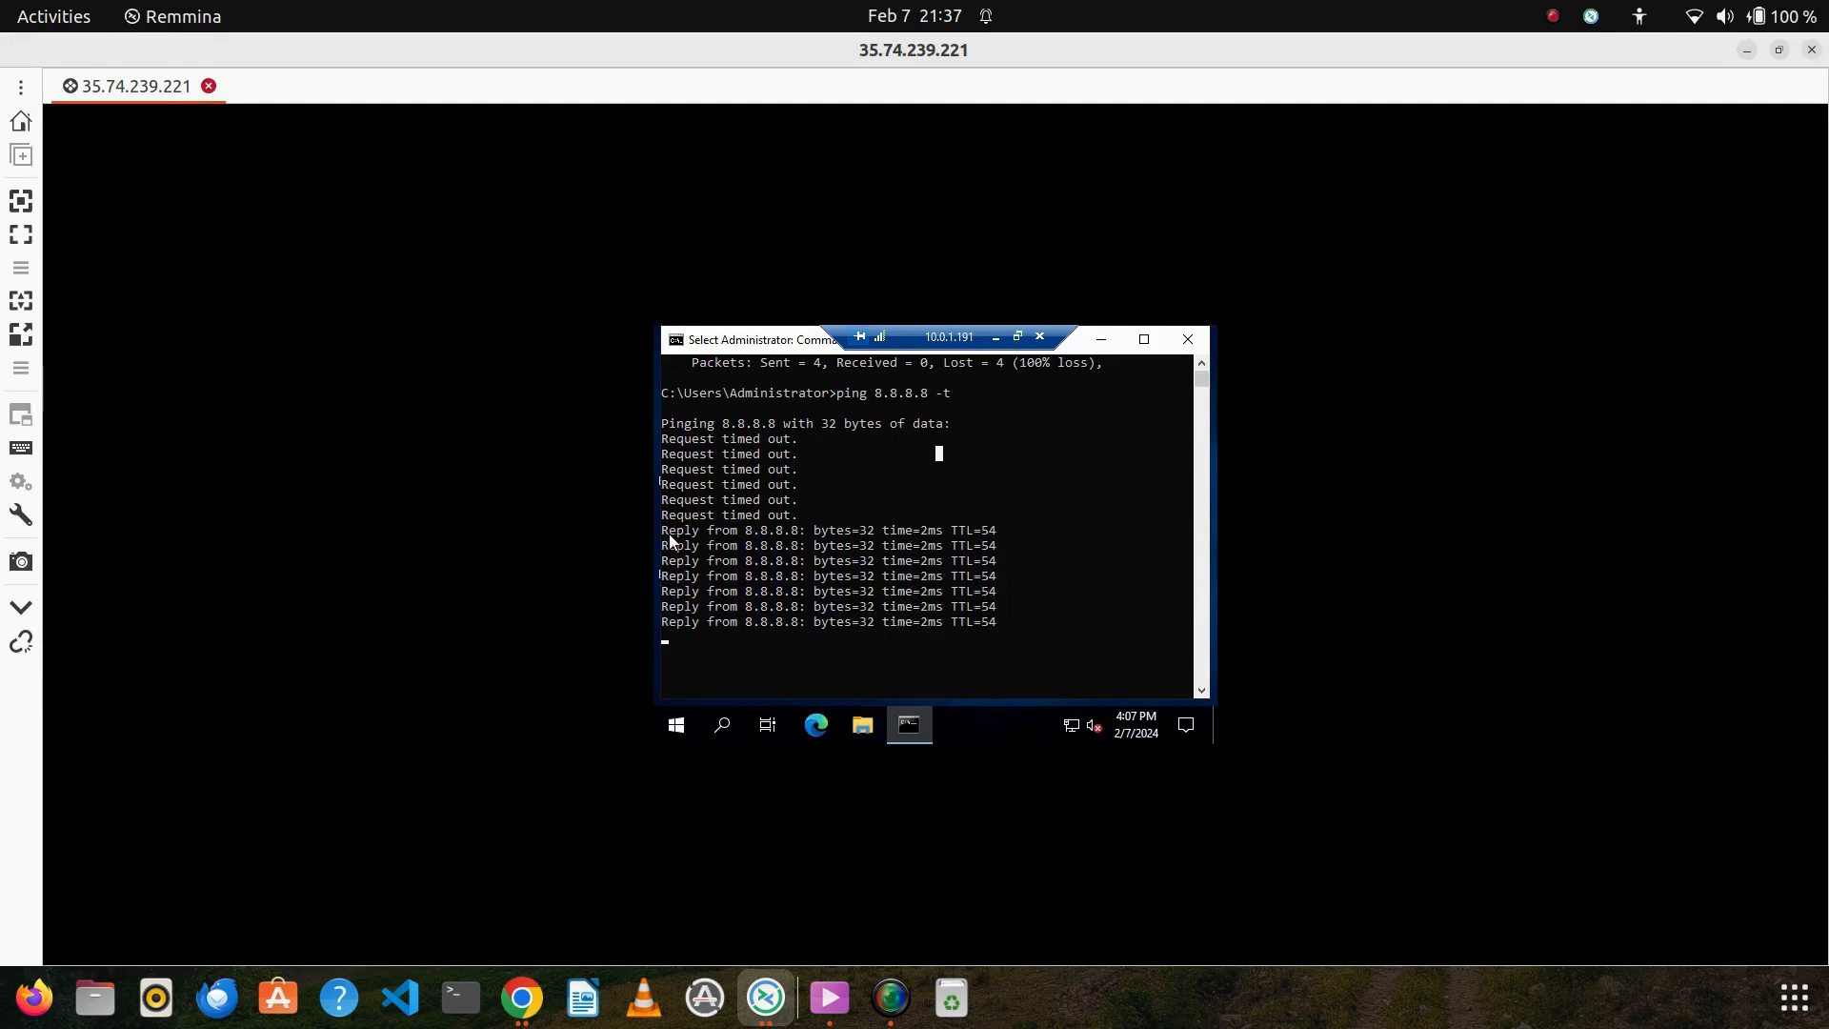
left_click_drag(669, 533, 1054, 603)
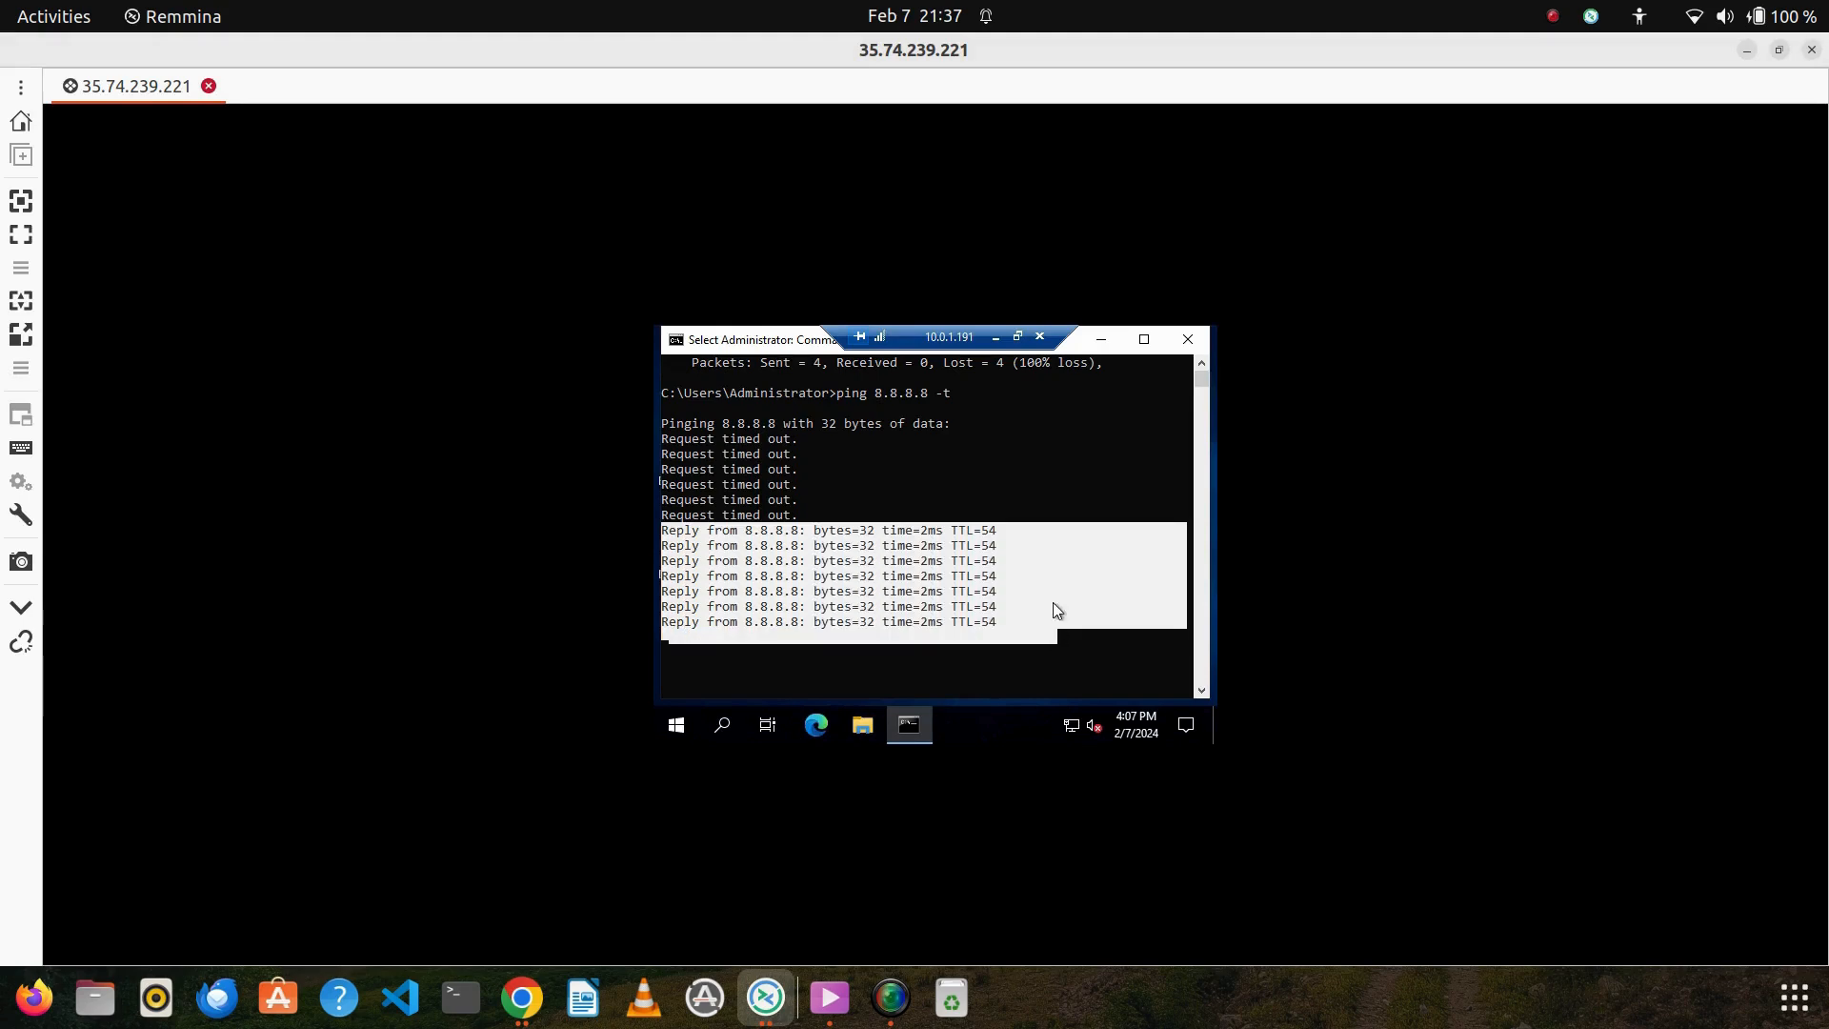
left_click(1030, 492)
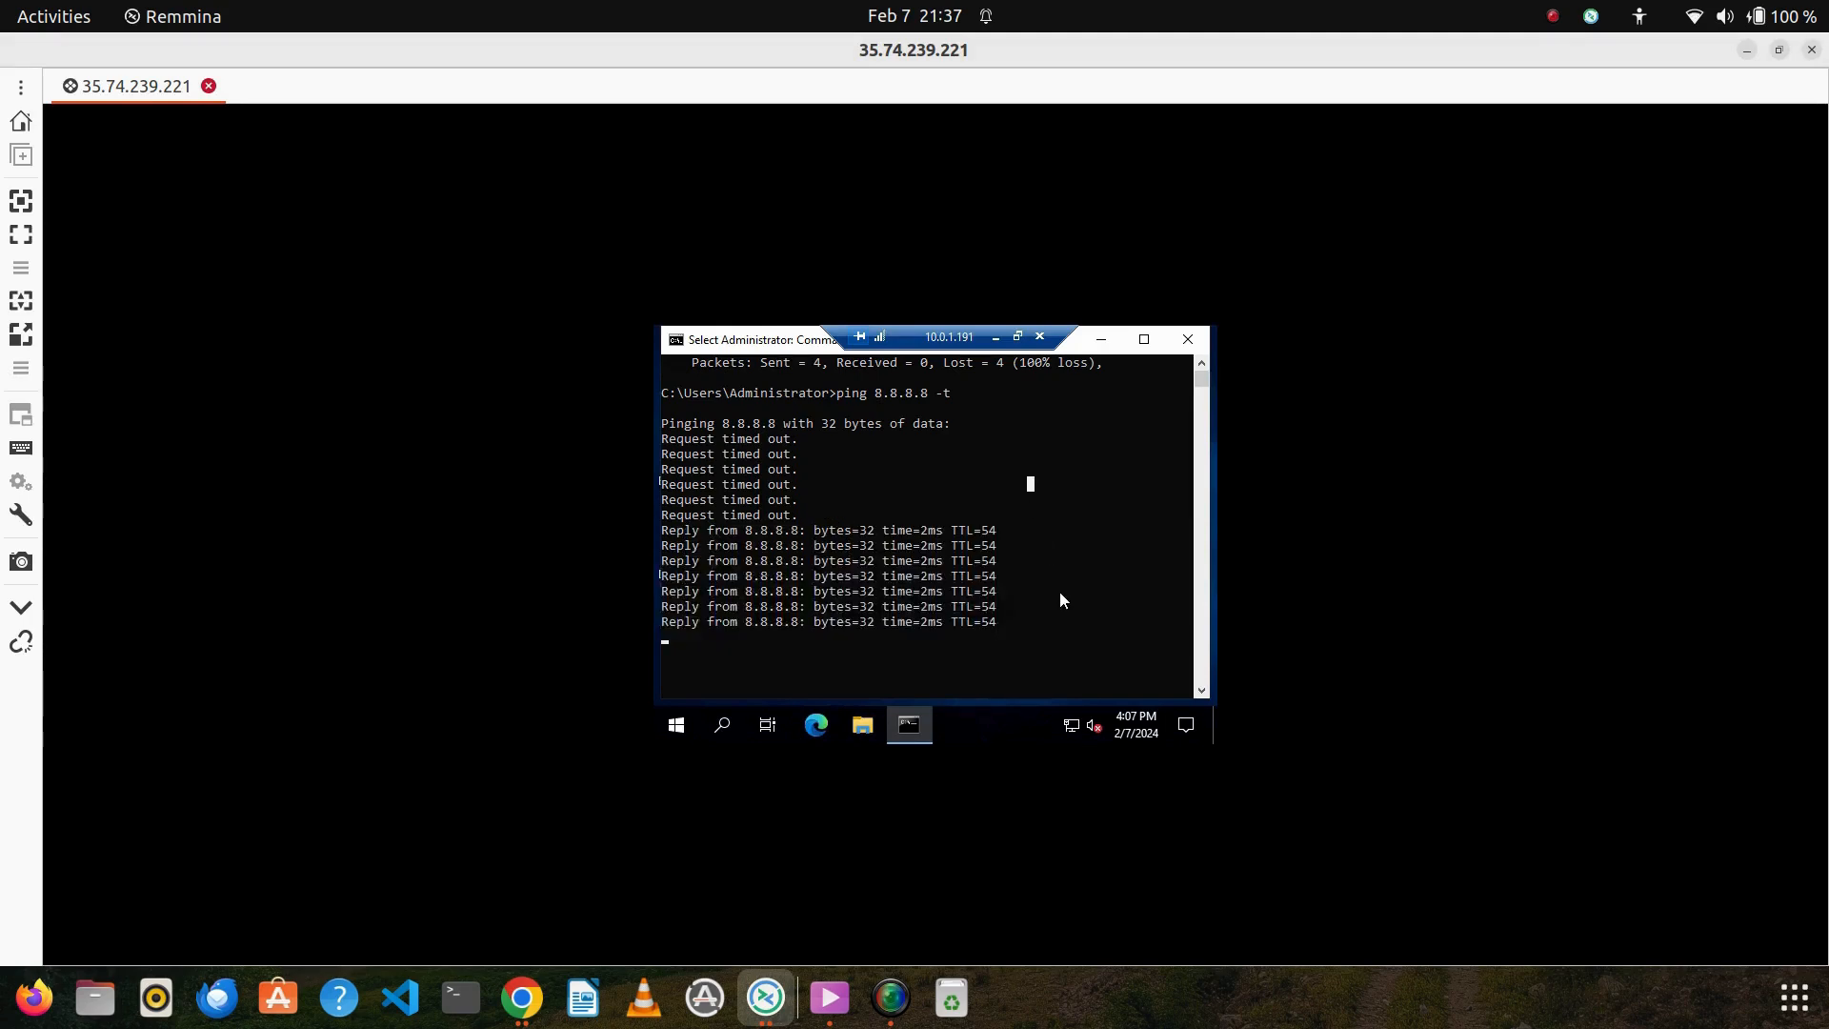
left_click(1068, 726)
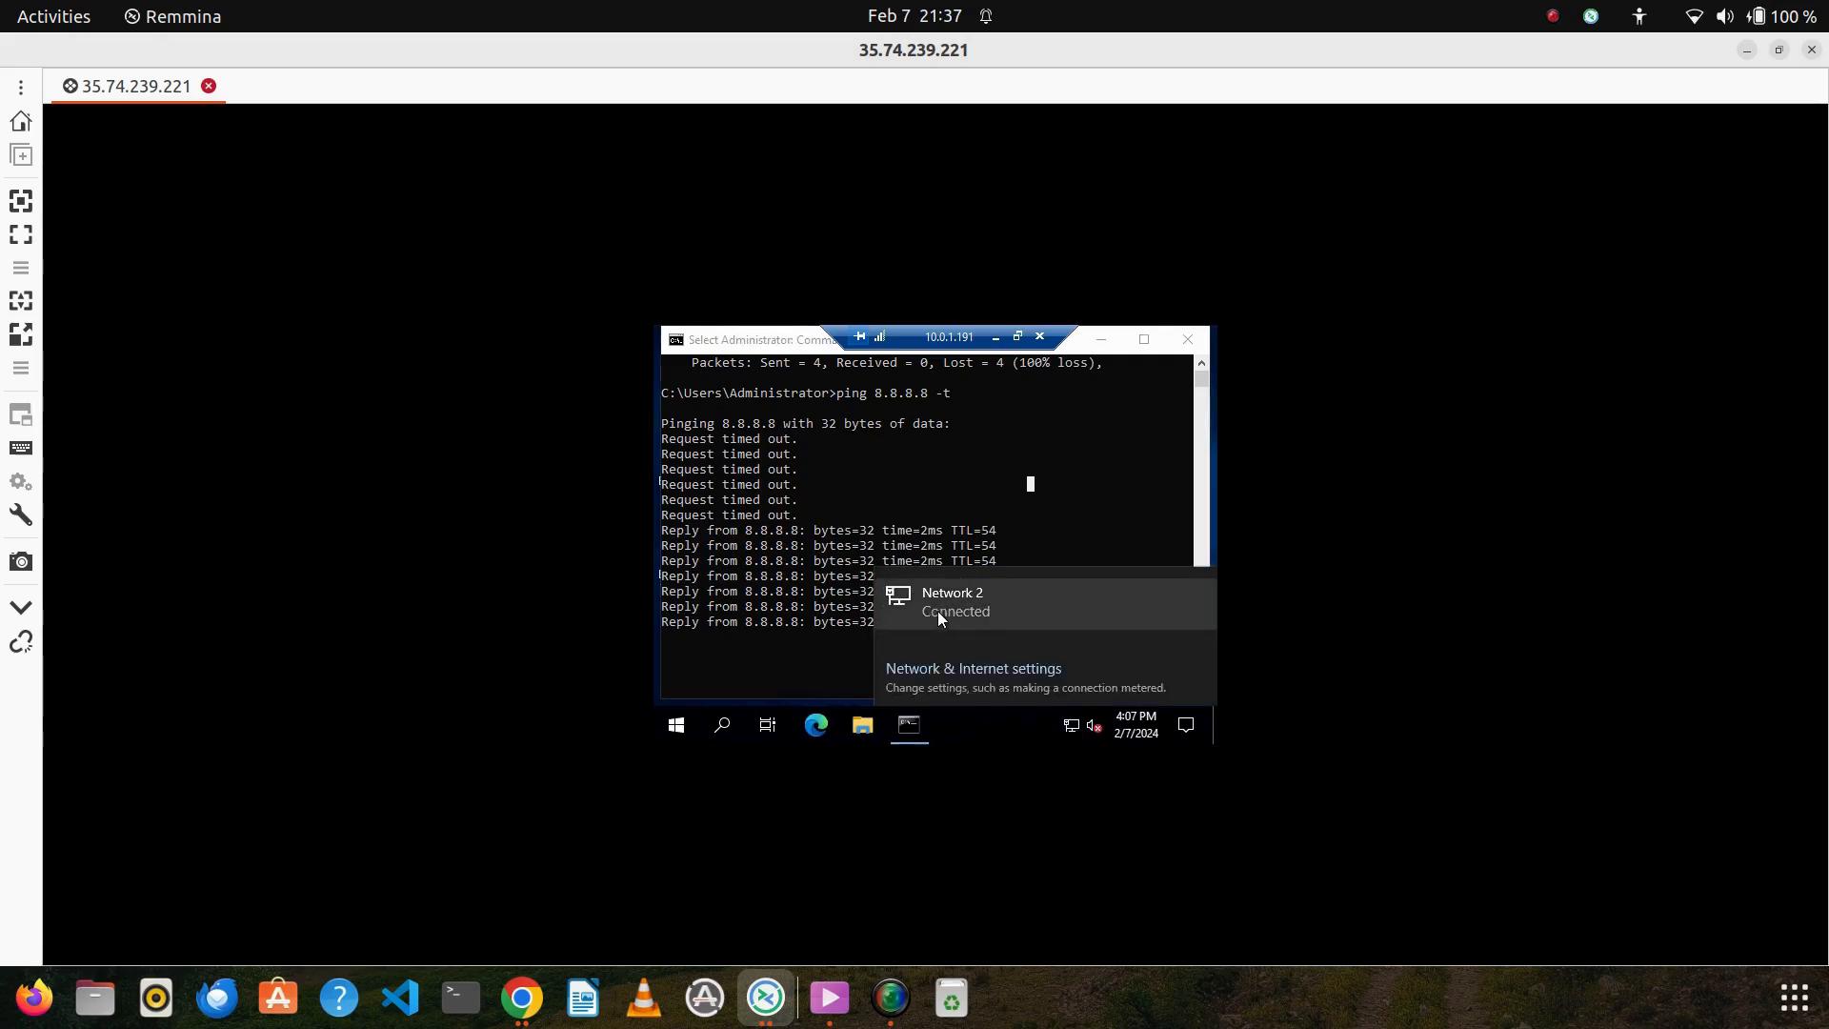
left_click(1088, 500)
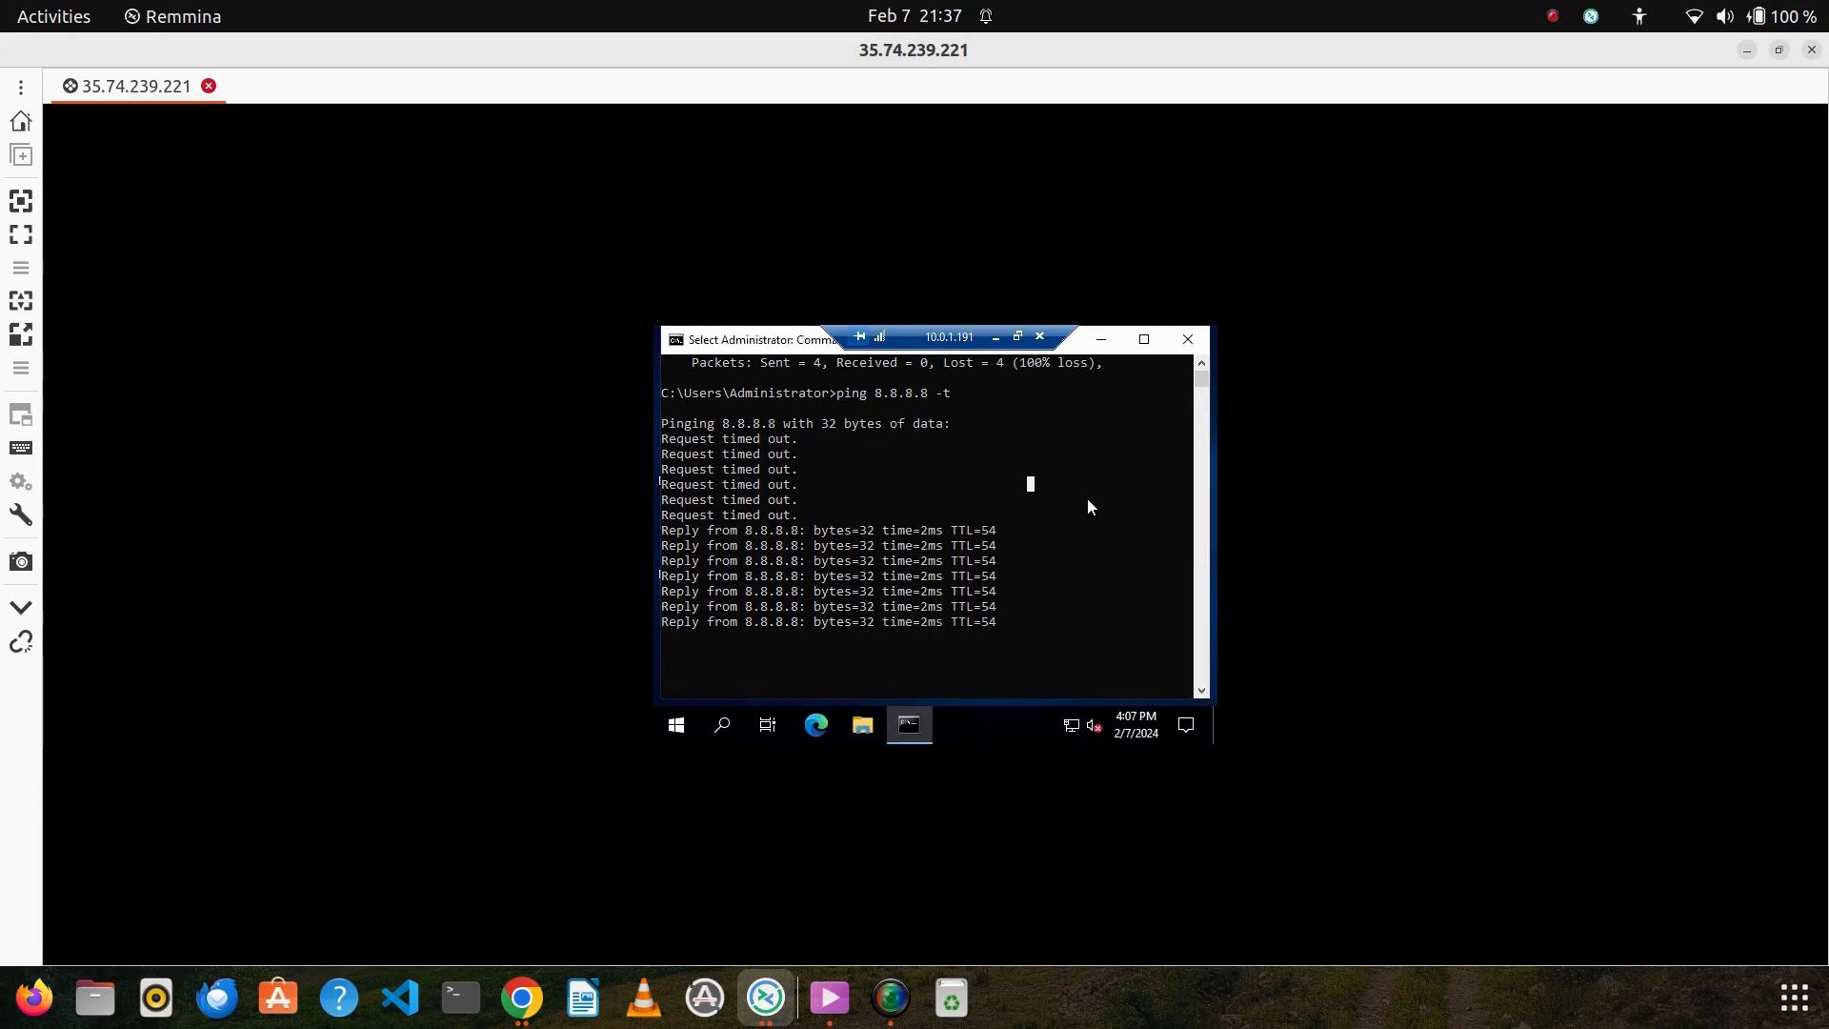
Close the private webserver's Command Prompt and end the active Remmina remote desktop connection
left_click(1190, 340)
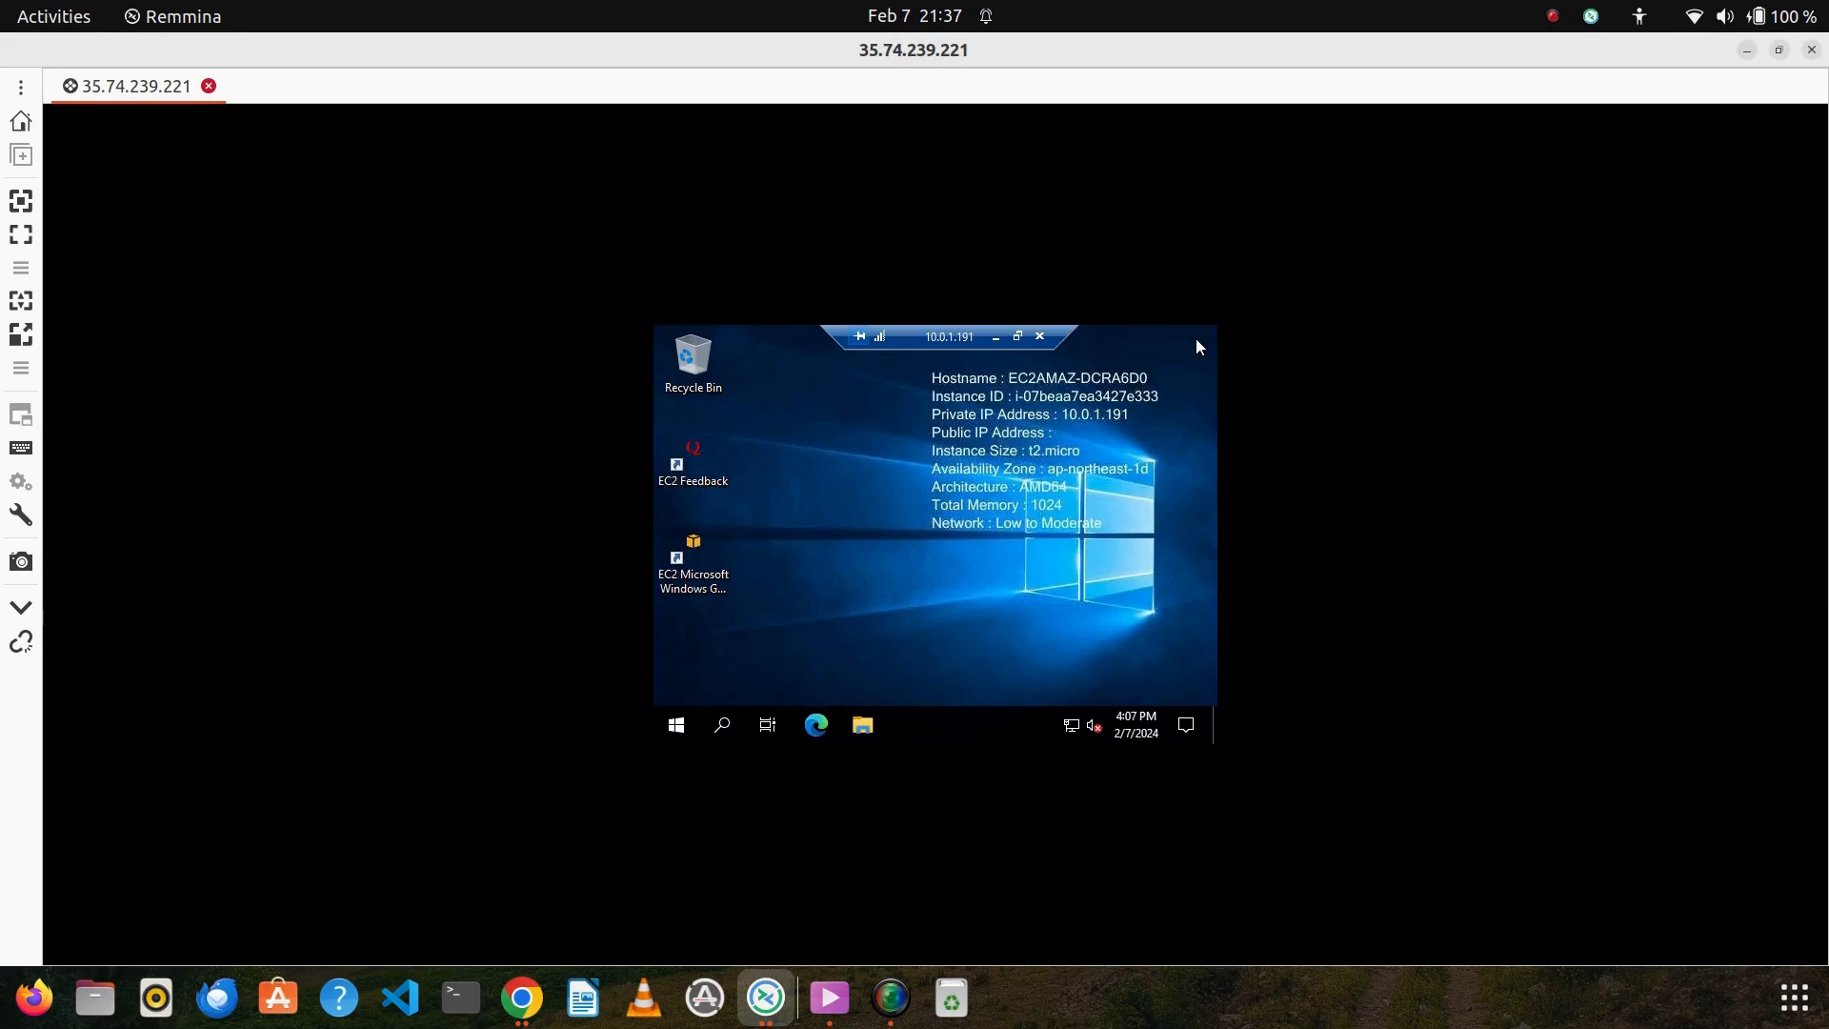
left_click(1811, 52)
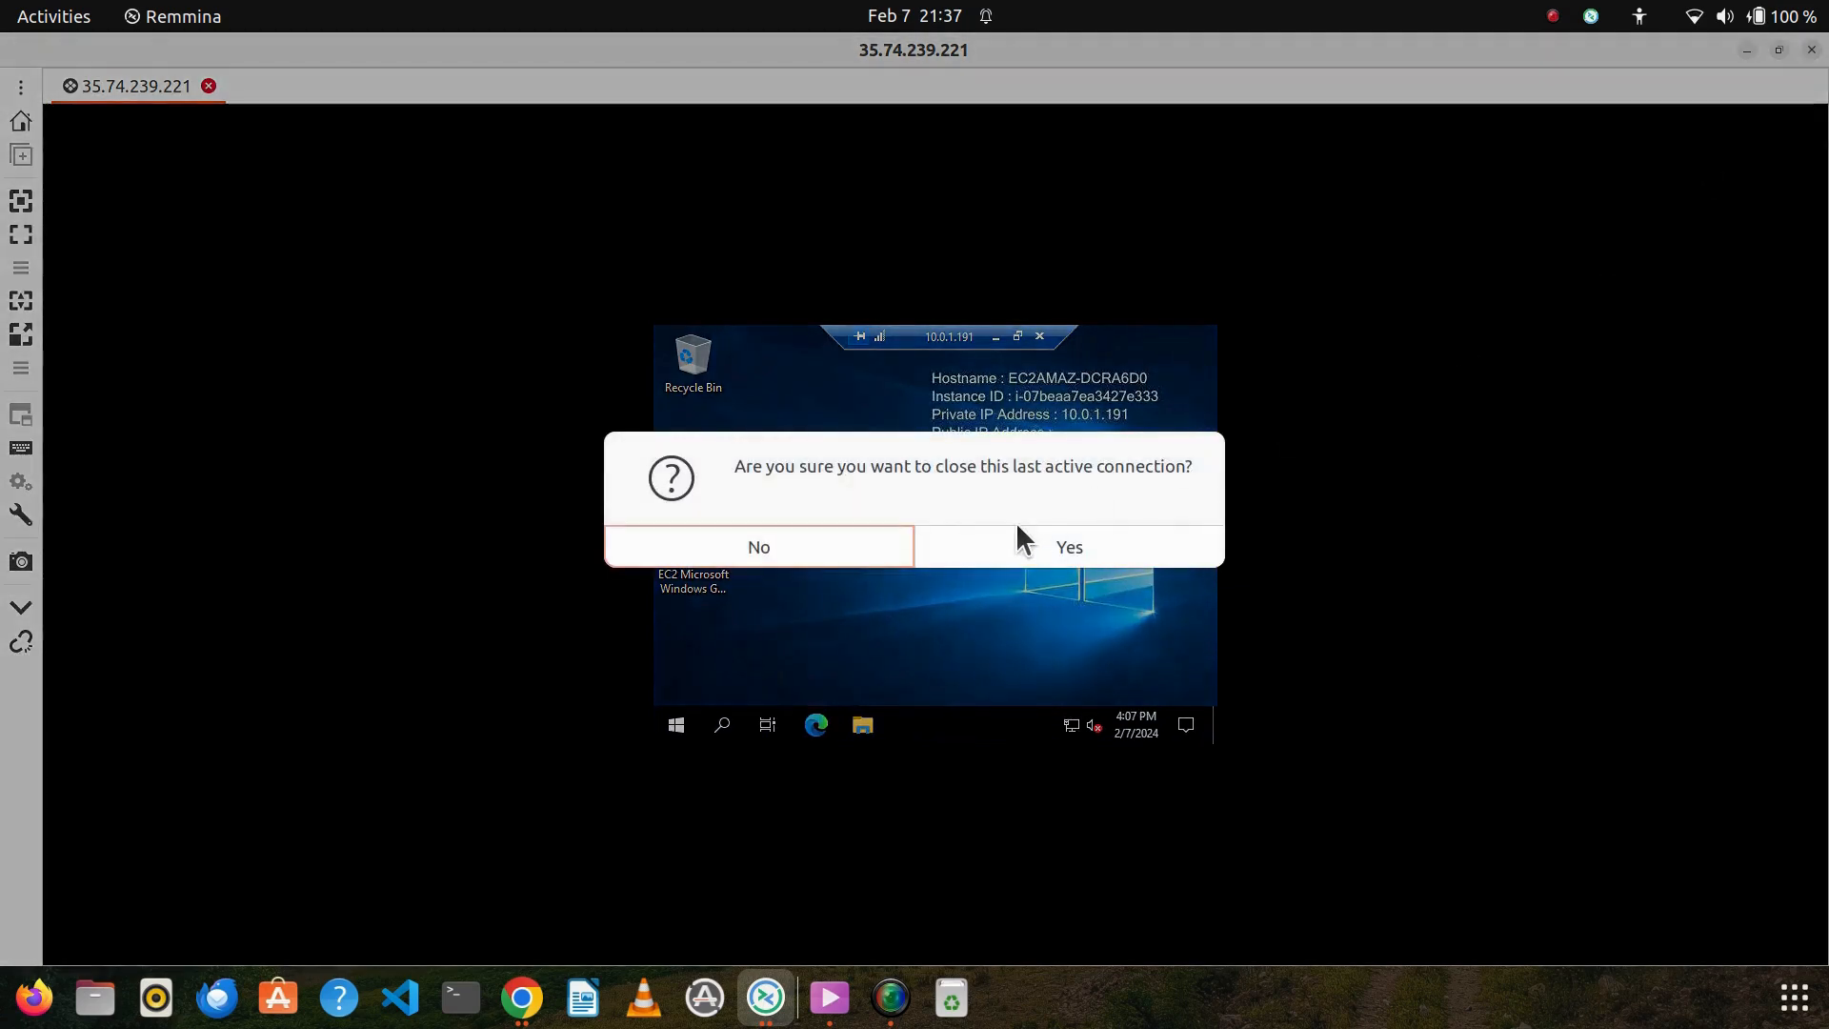
left_click(1076, 541)
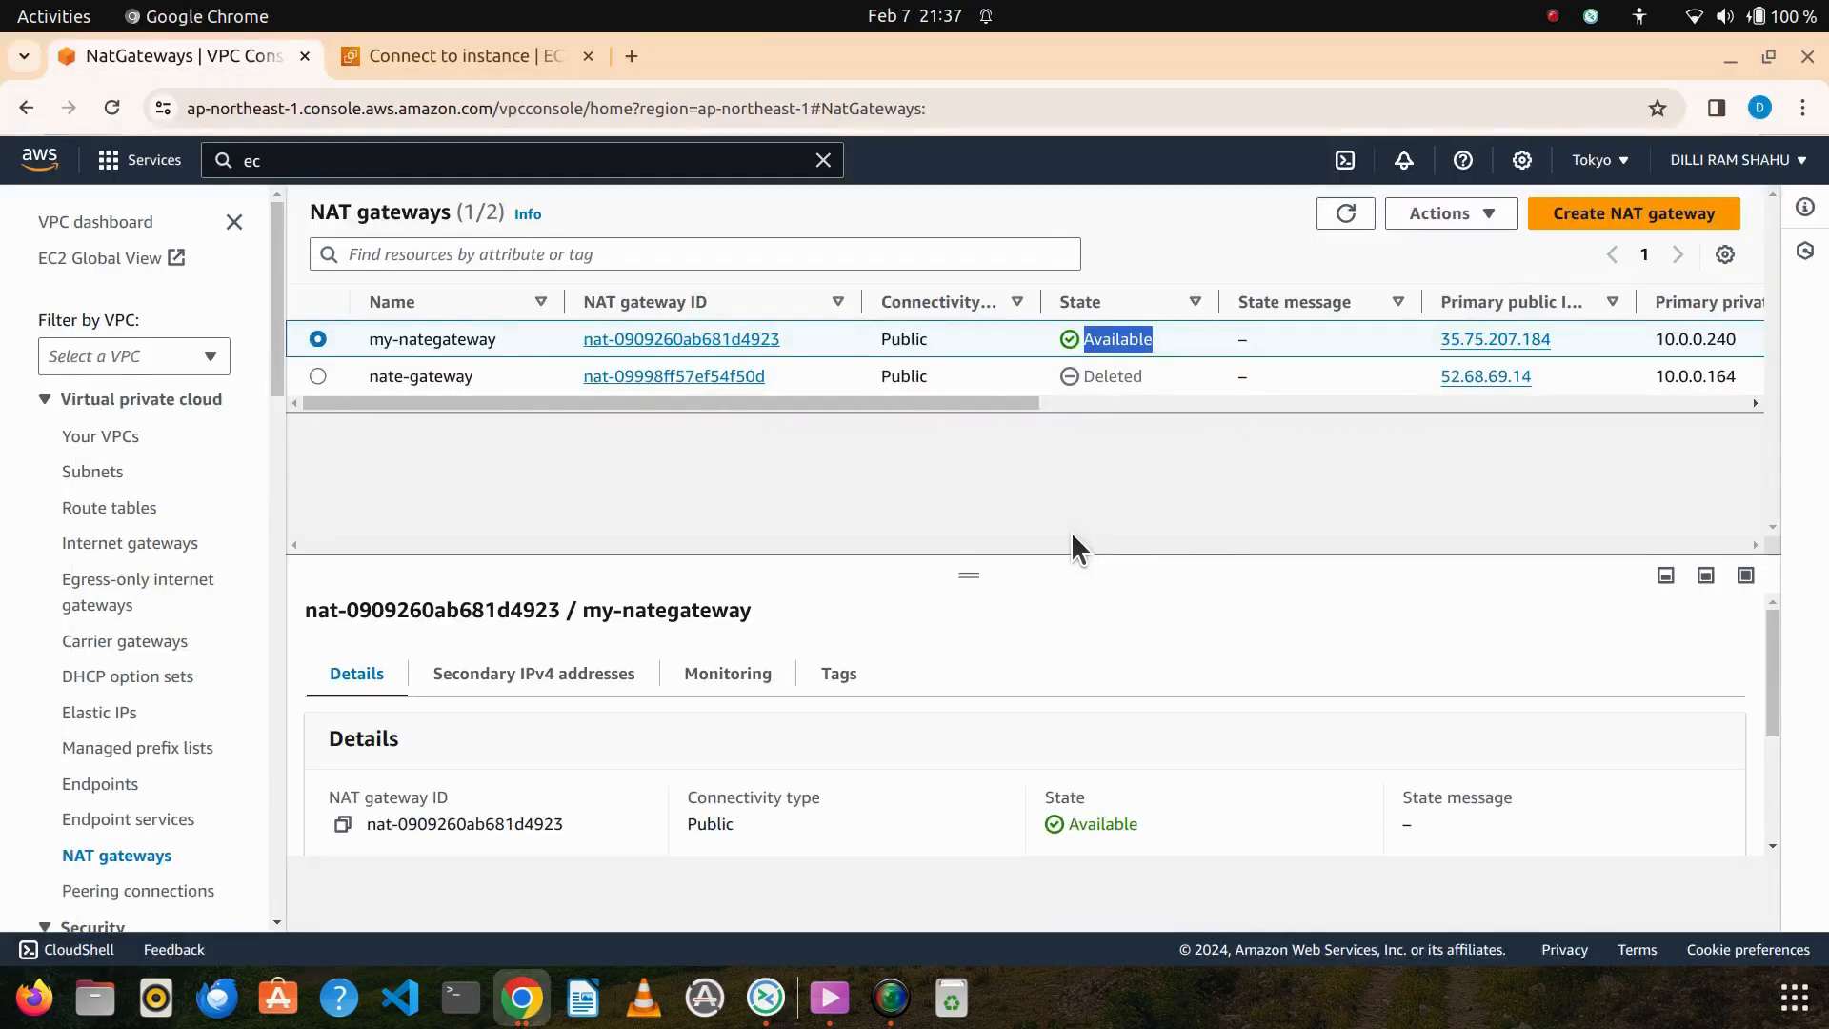
Terminate the running public webserver and private webserver EC2 instances and refresh the instances list
left_click(478, 50)
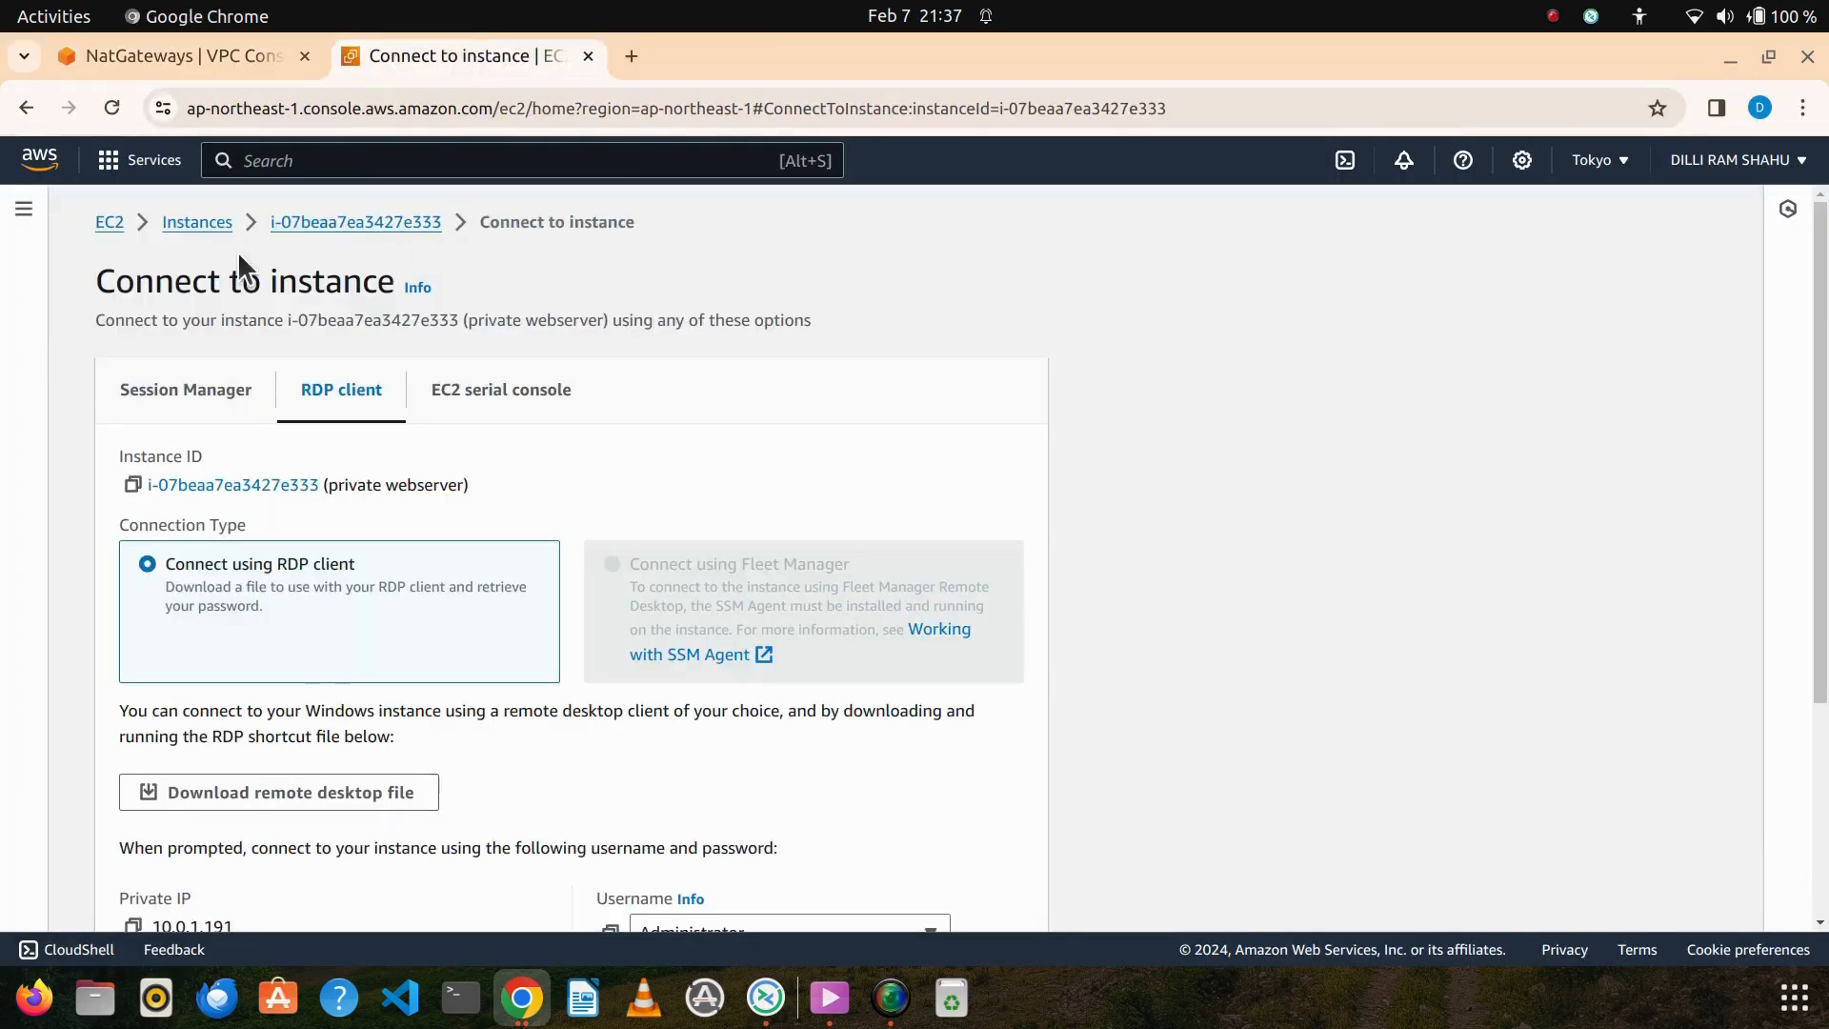
left_click(202, 221)
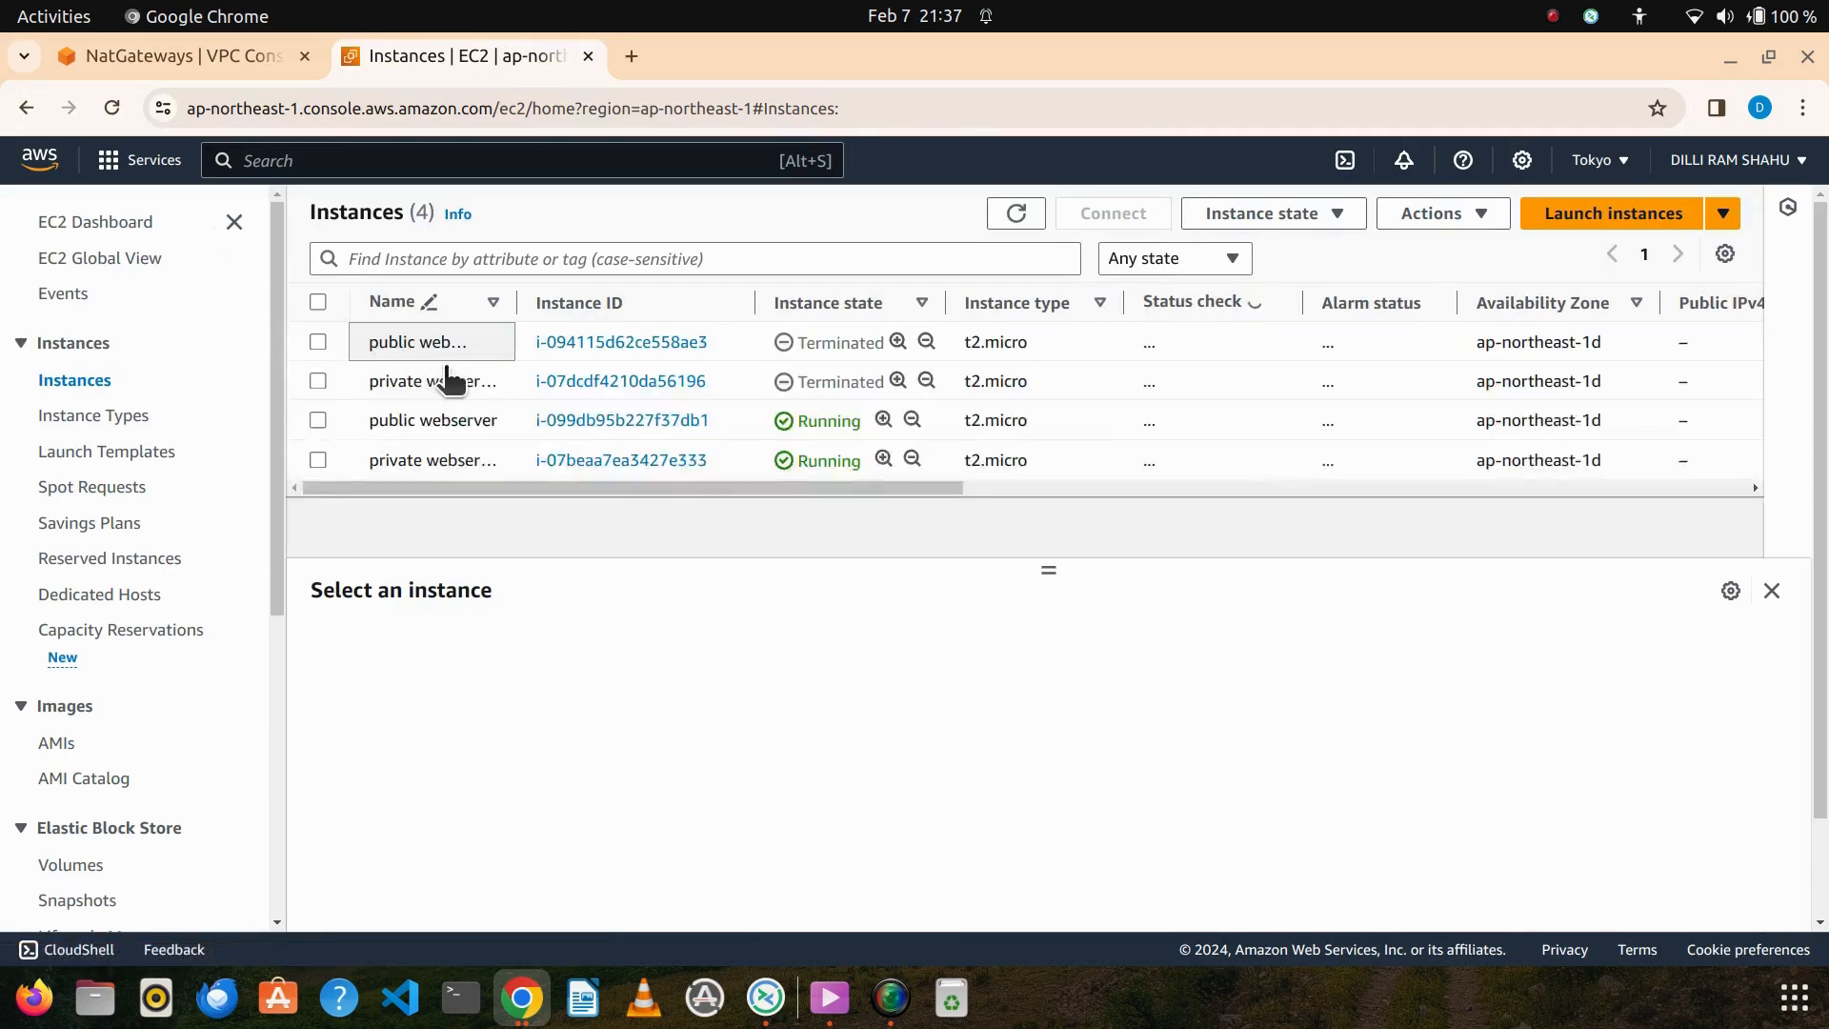
left_click(317, 421)
left_click(318, 459)
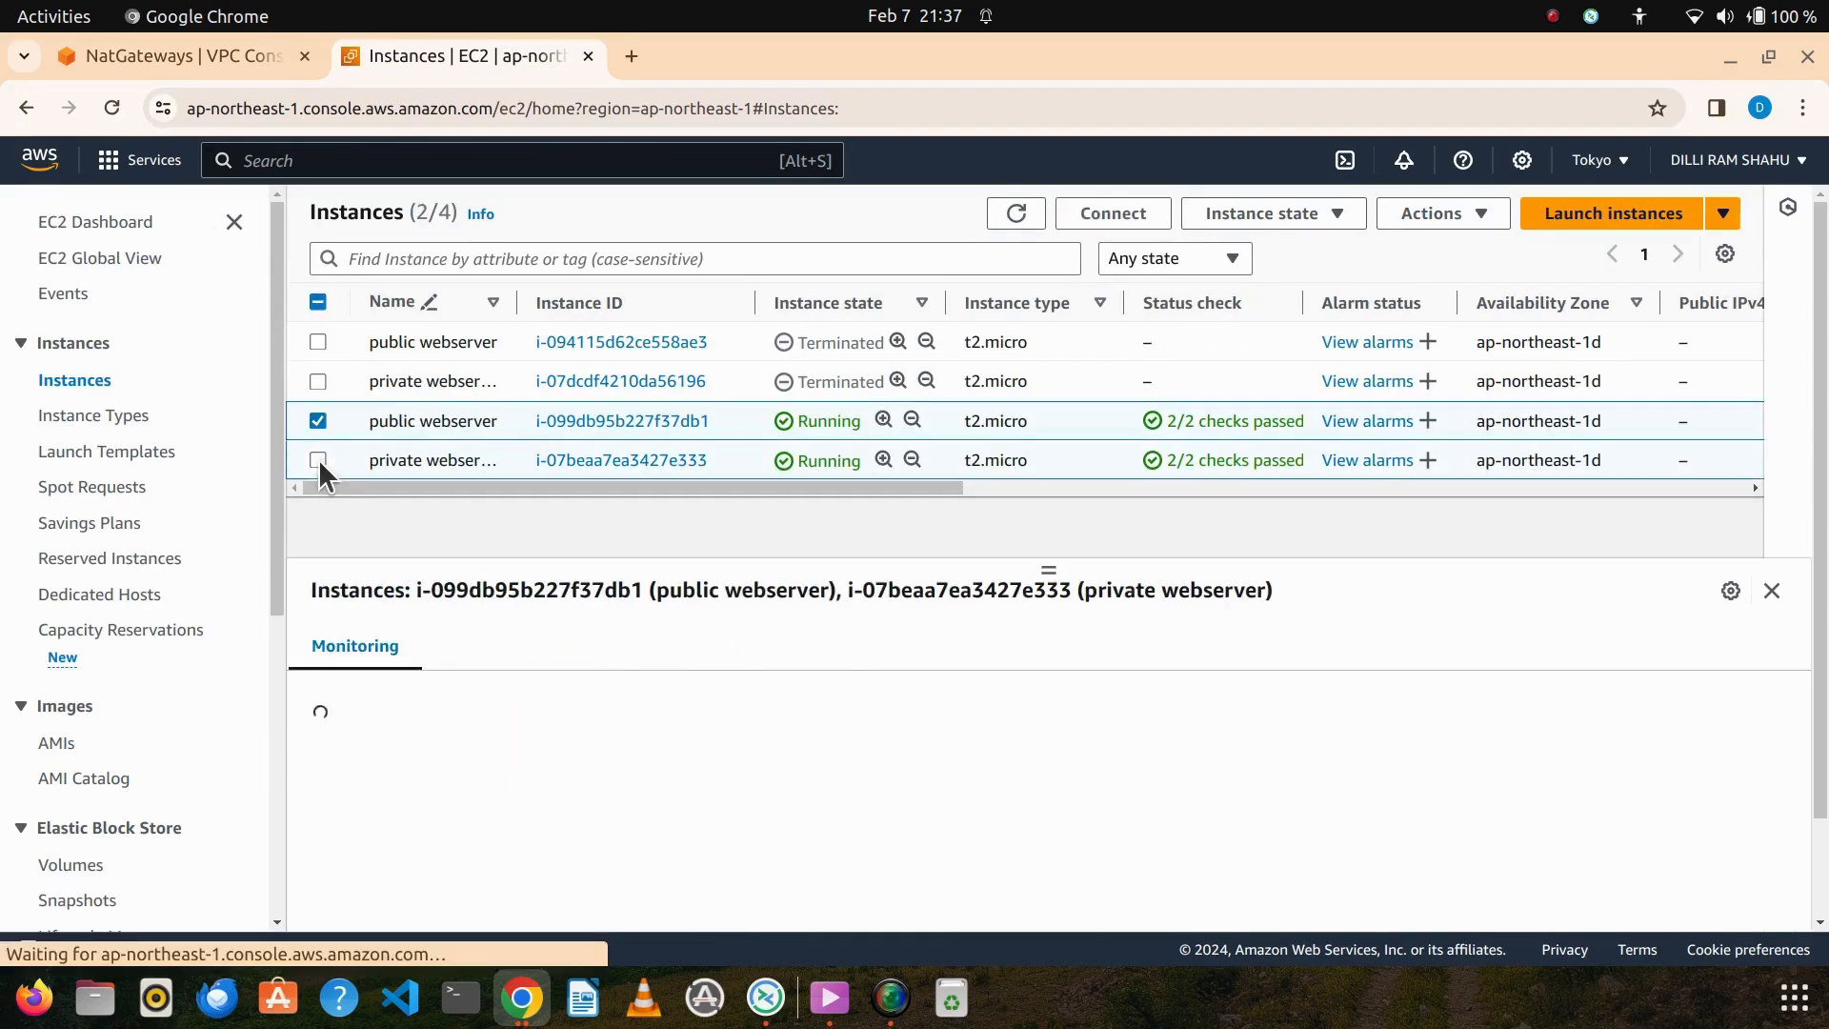
left_click(1338, 219)
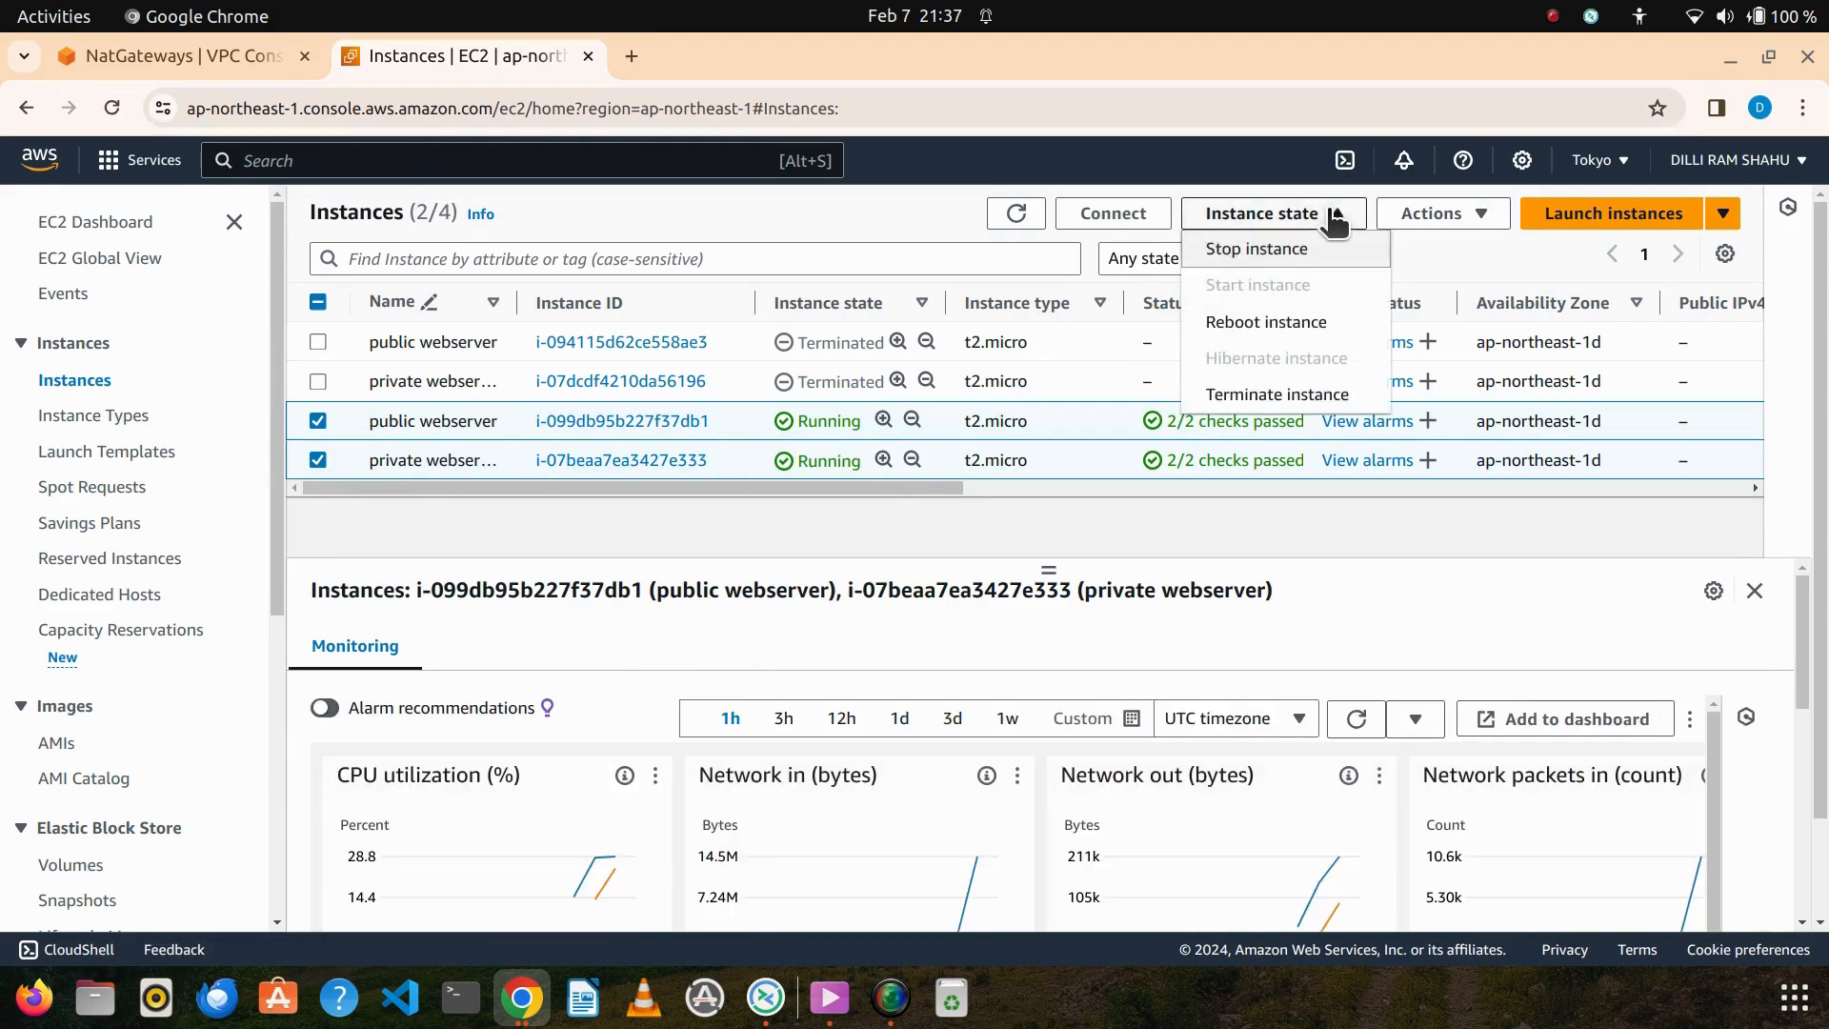
left_click(1337, 394)
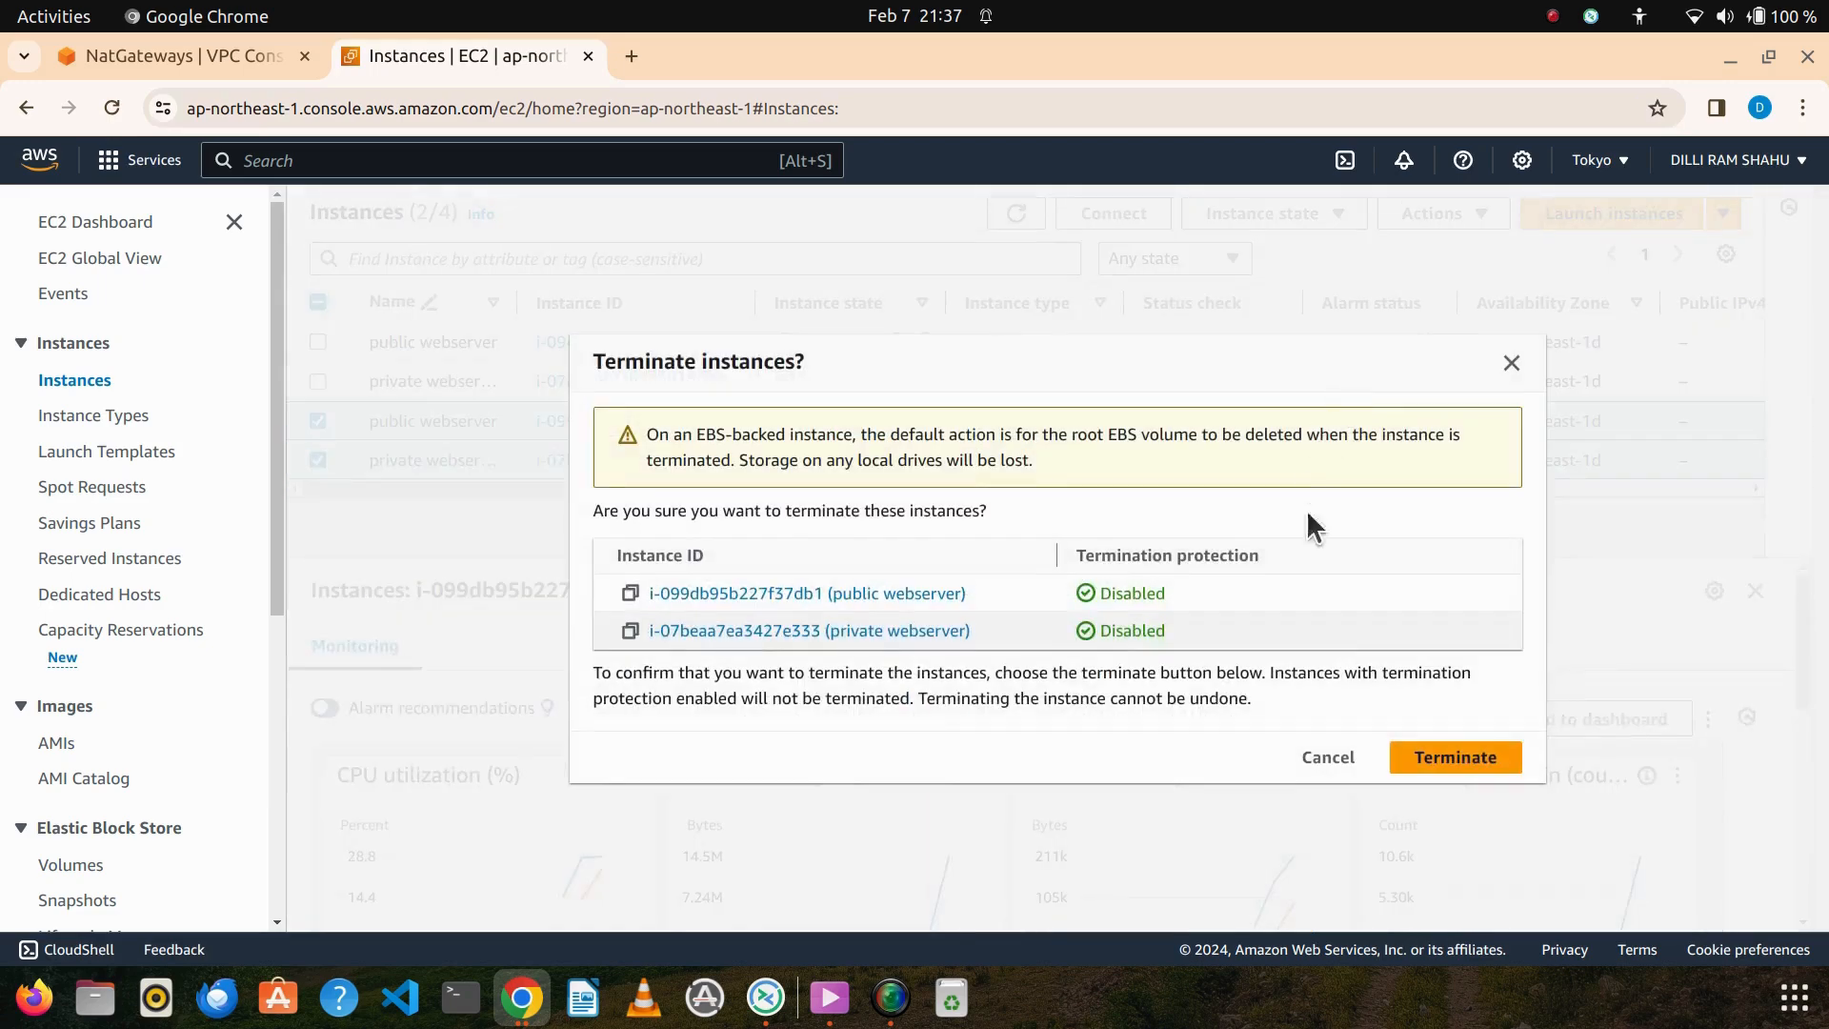
left_click(1444, 749)
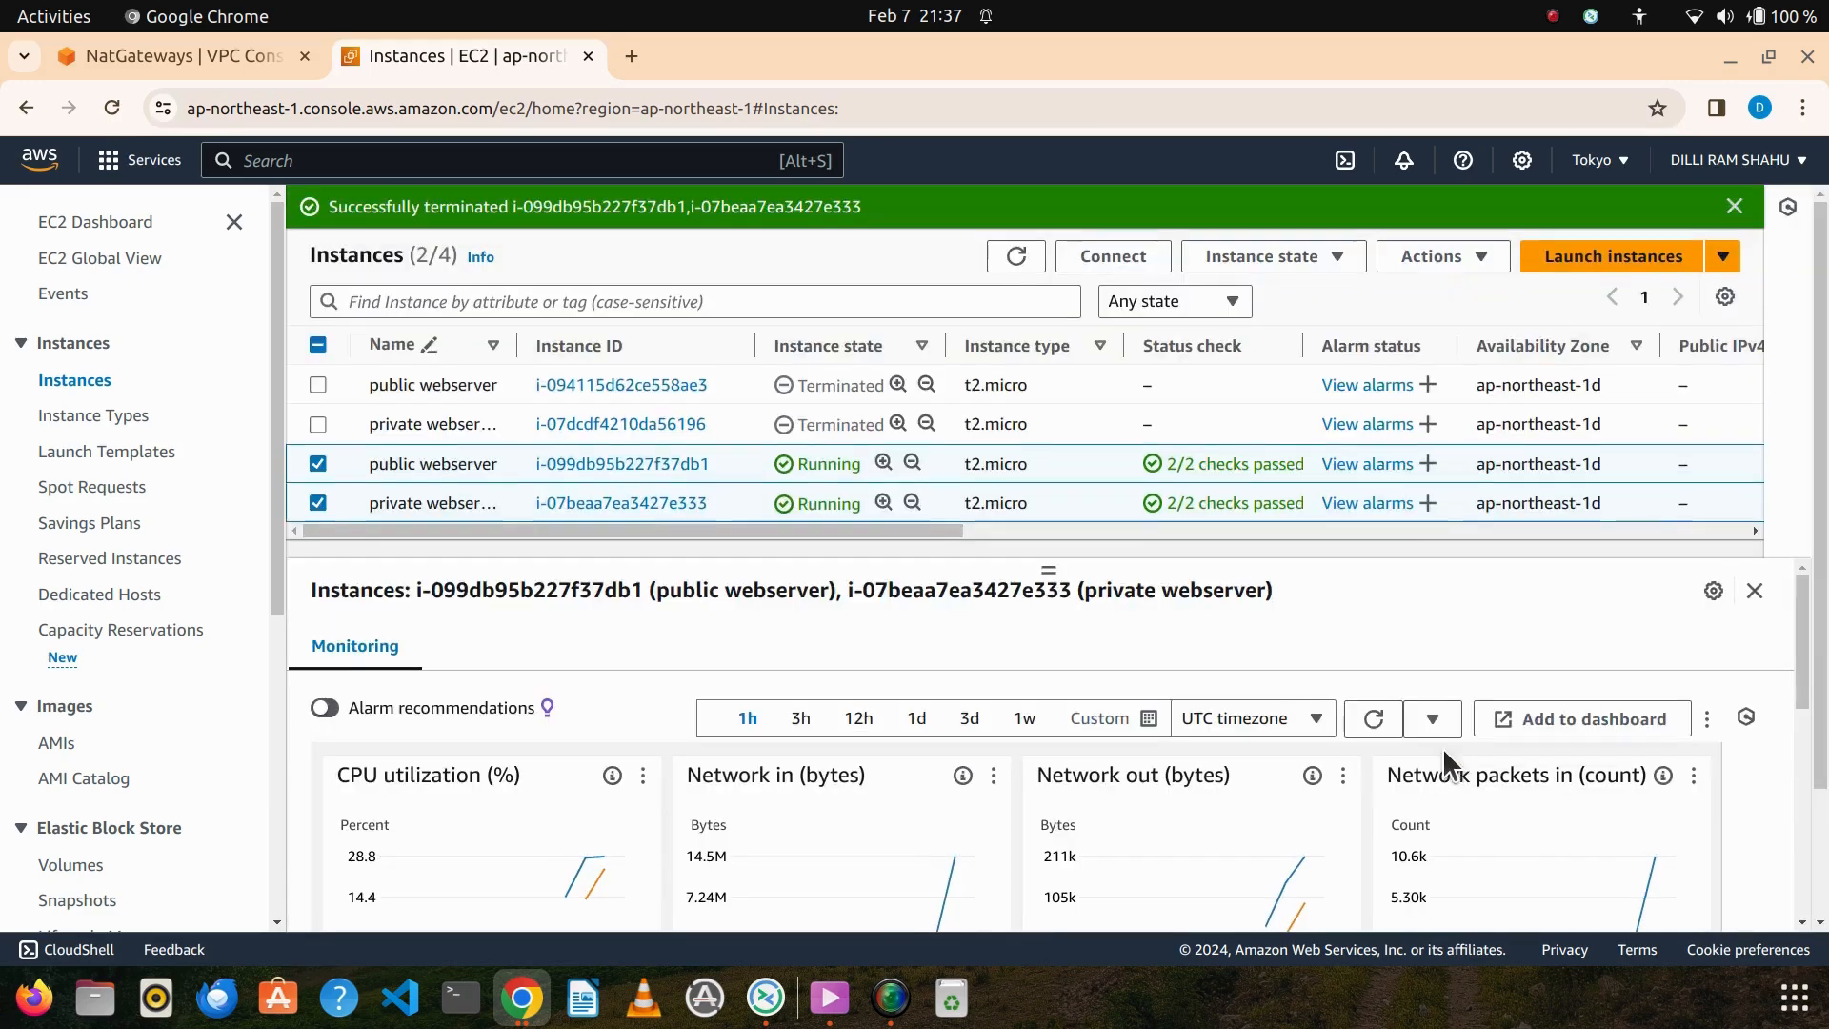
left_click(1015, 255)
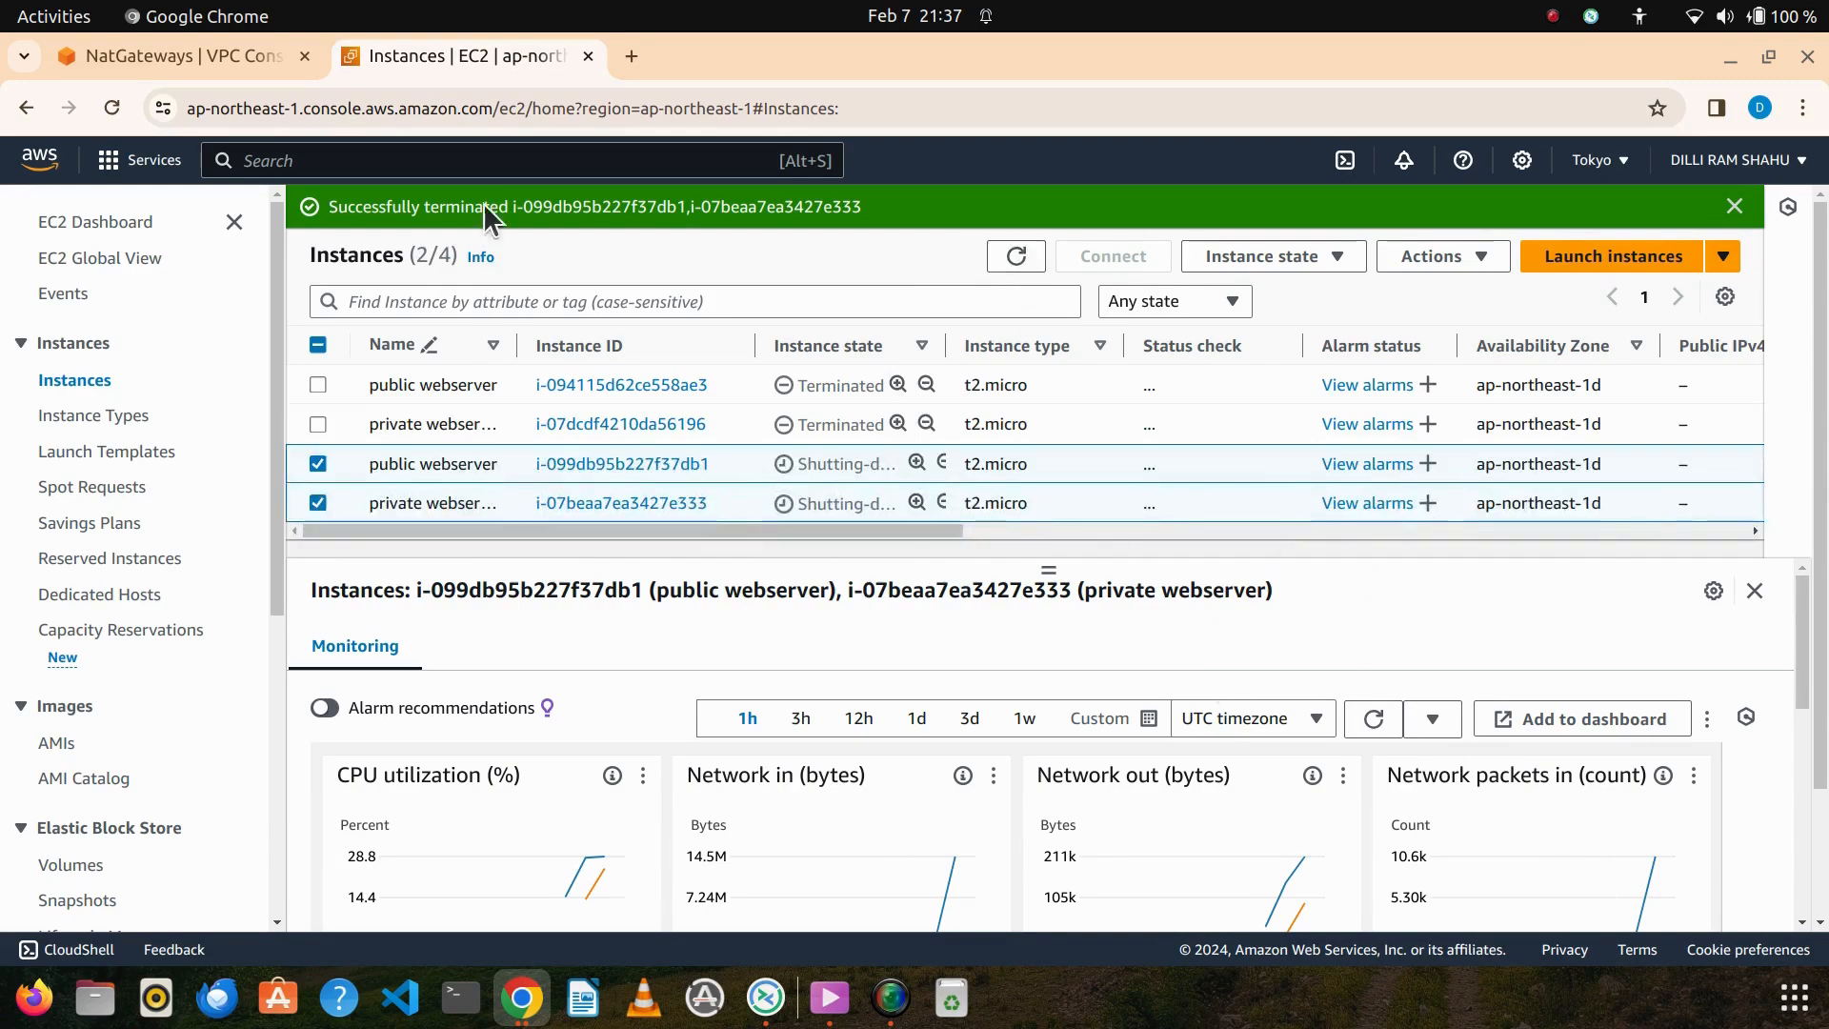
Delete the NAT gateway my-nategateway, confirming with the word delete, and refresh the NAT gateways list
left_click(177, 57)
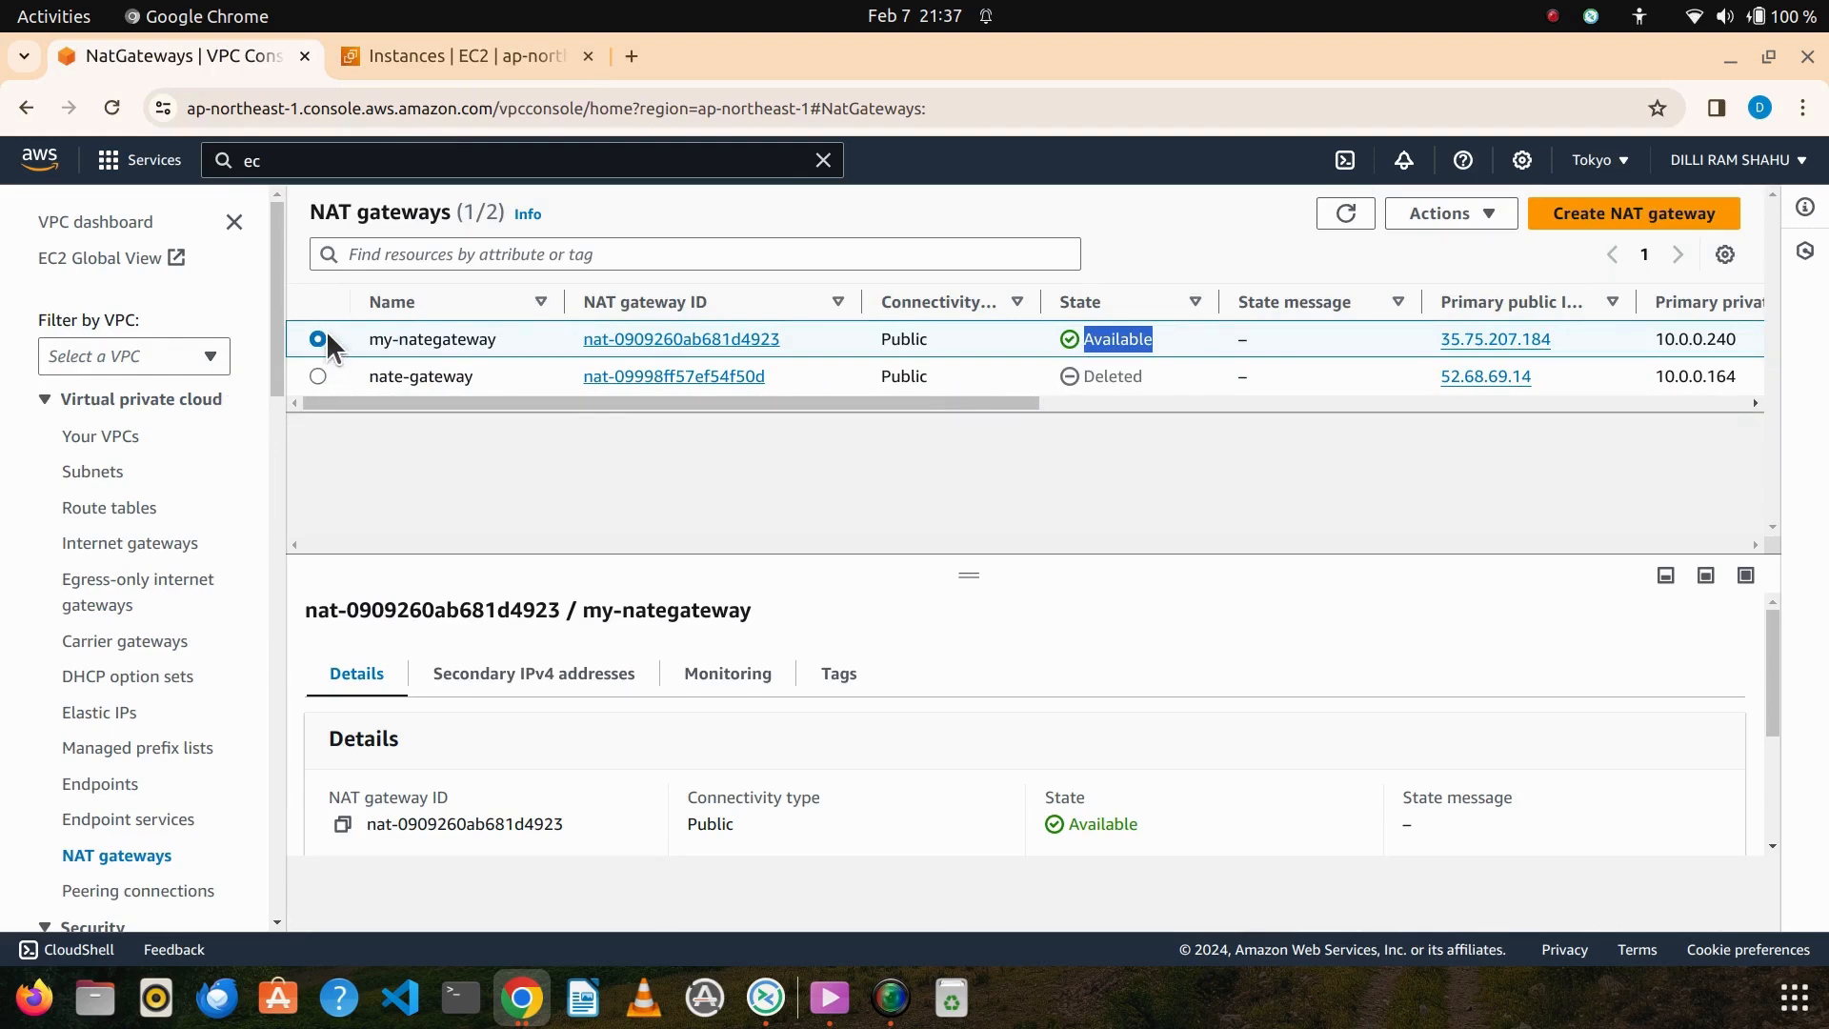
left_click(1443, 213)
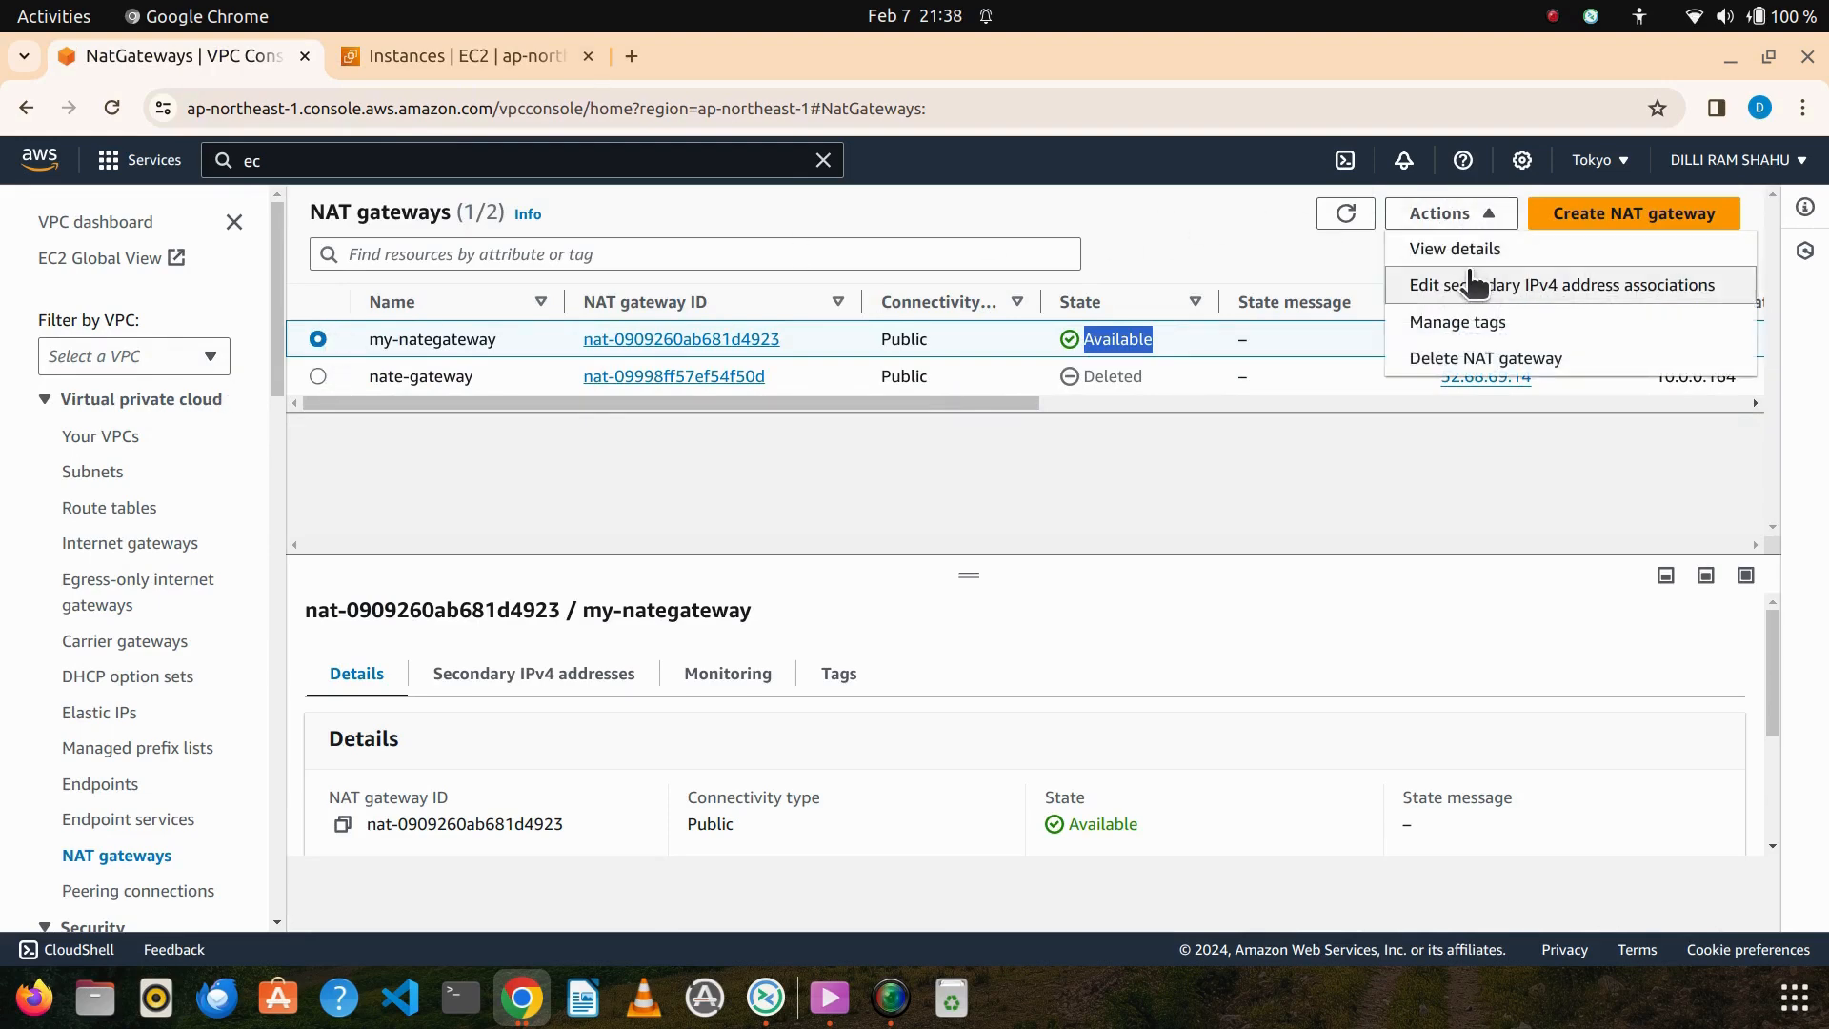
left_click(1477, 362)
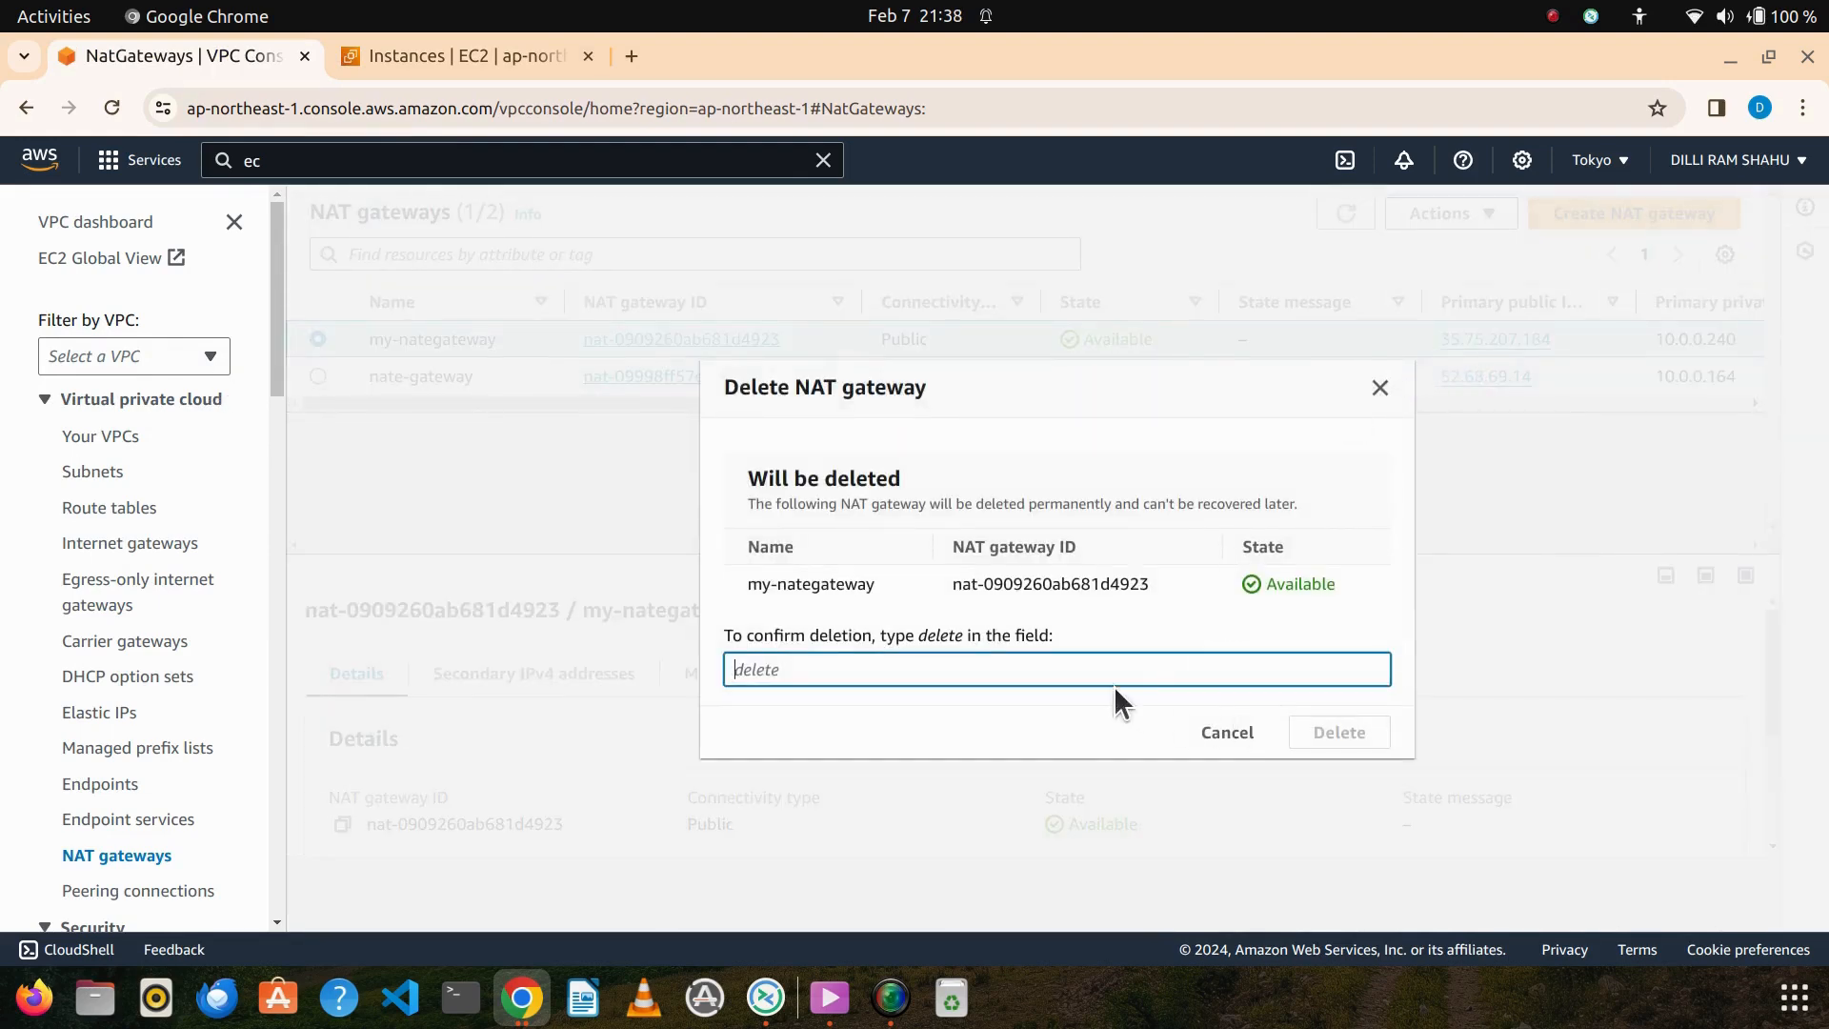
type("delete")
key("Return")
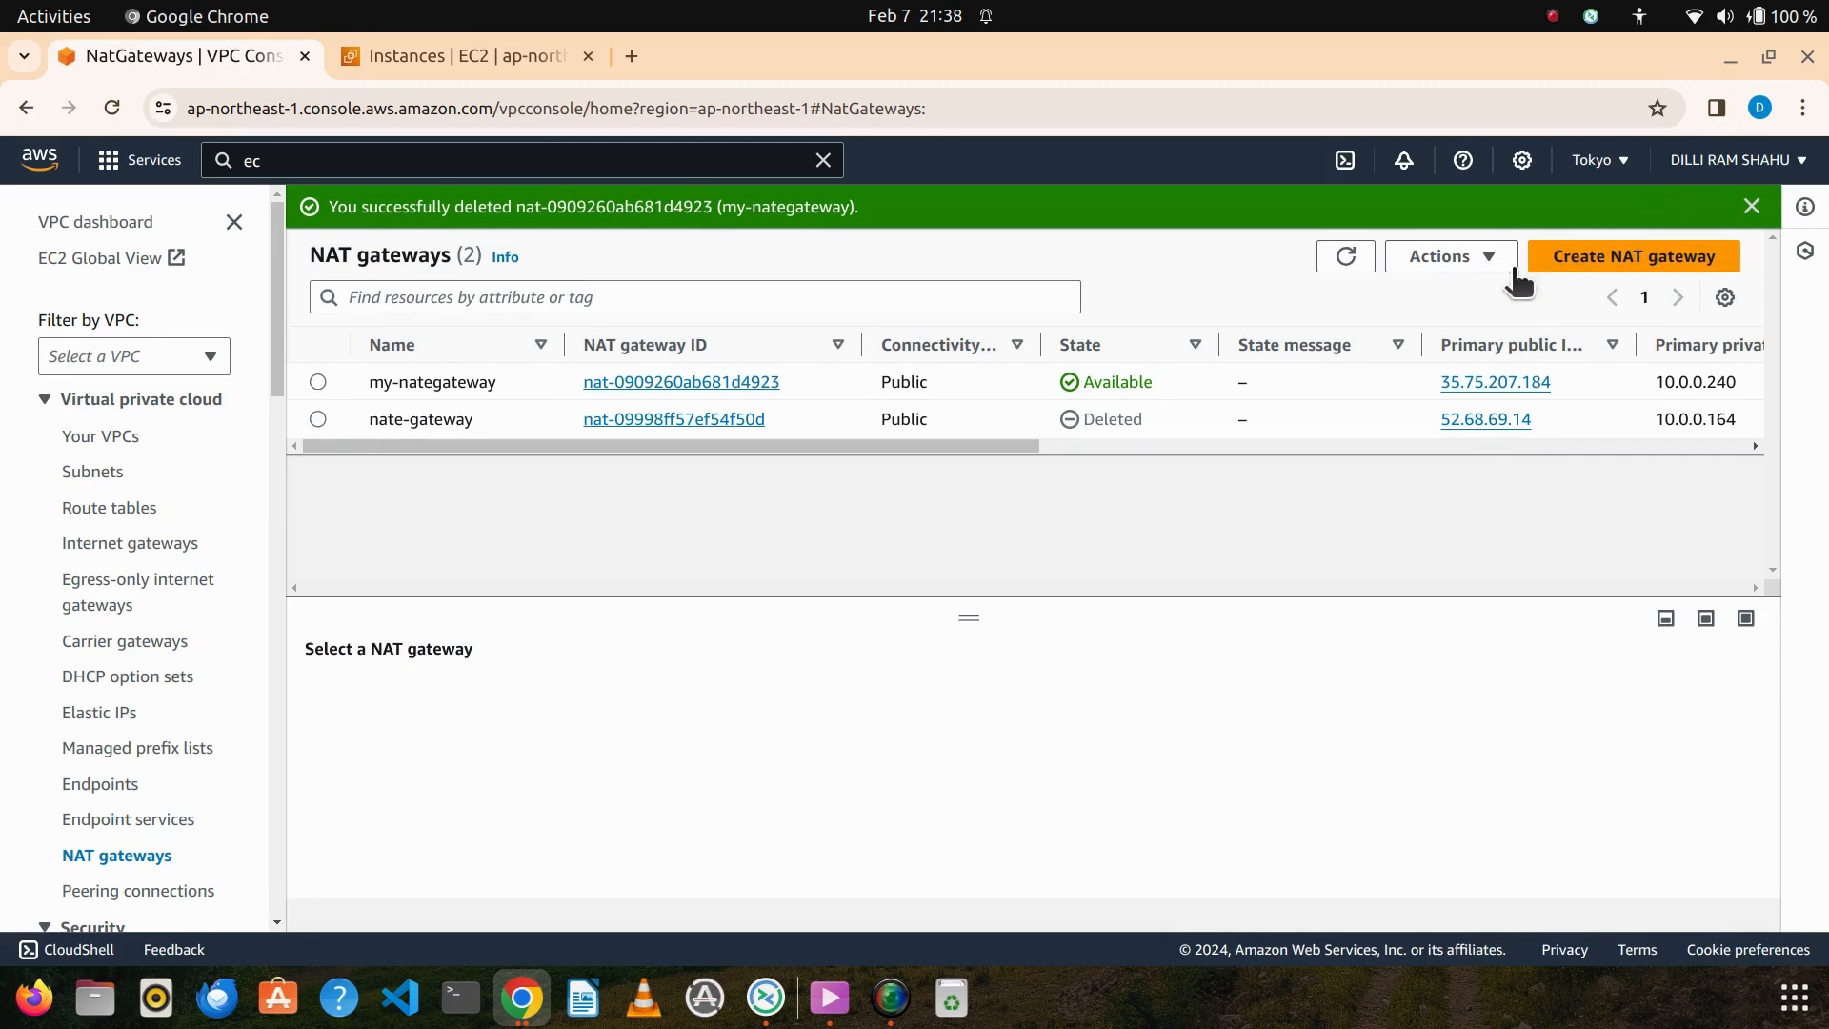
left_click(1346, 255)
Try to detach the internet gateway igw-vpc from my-vpc
left_click(134, 547)
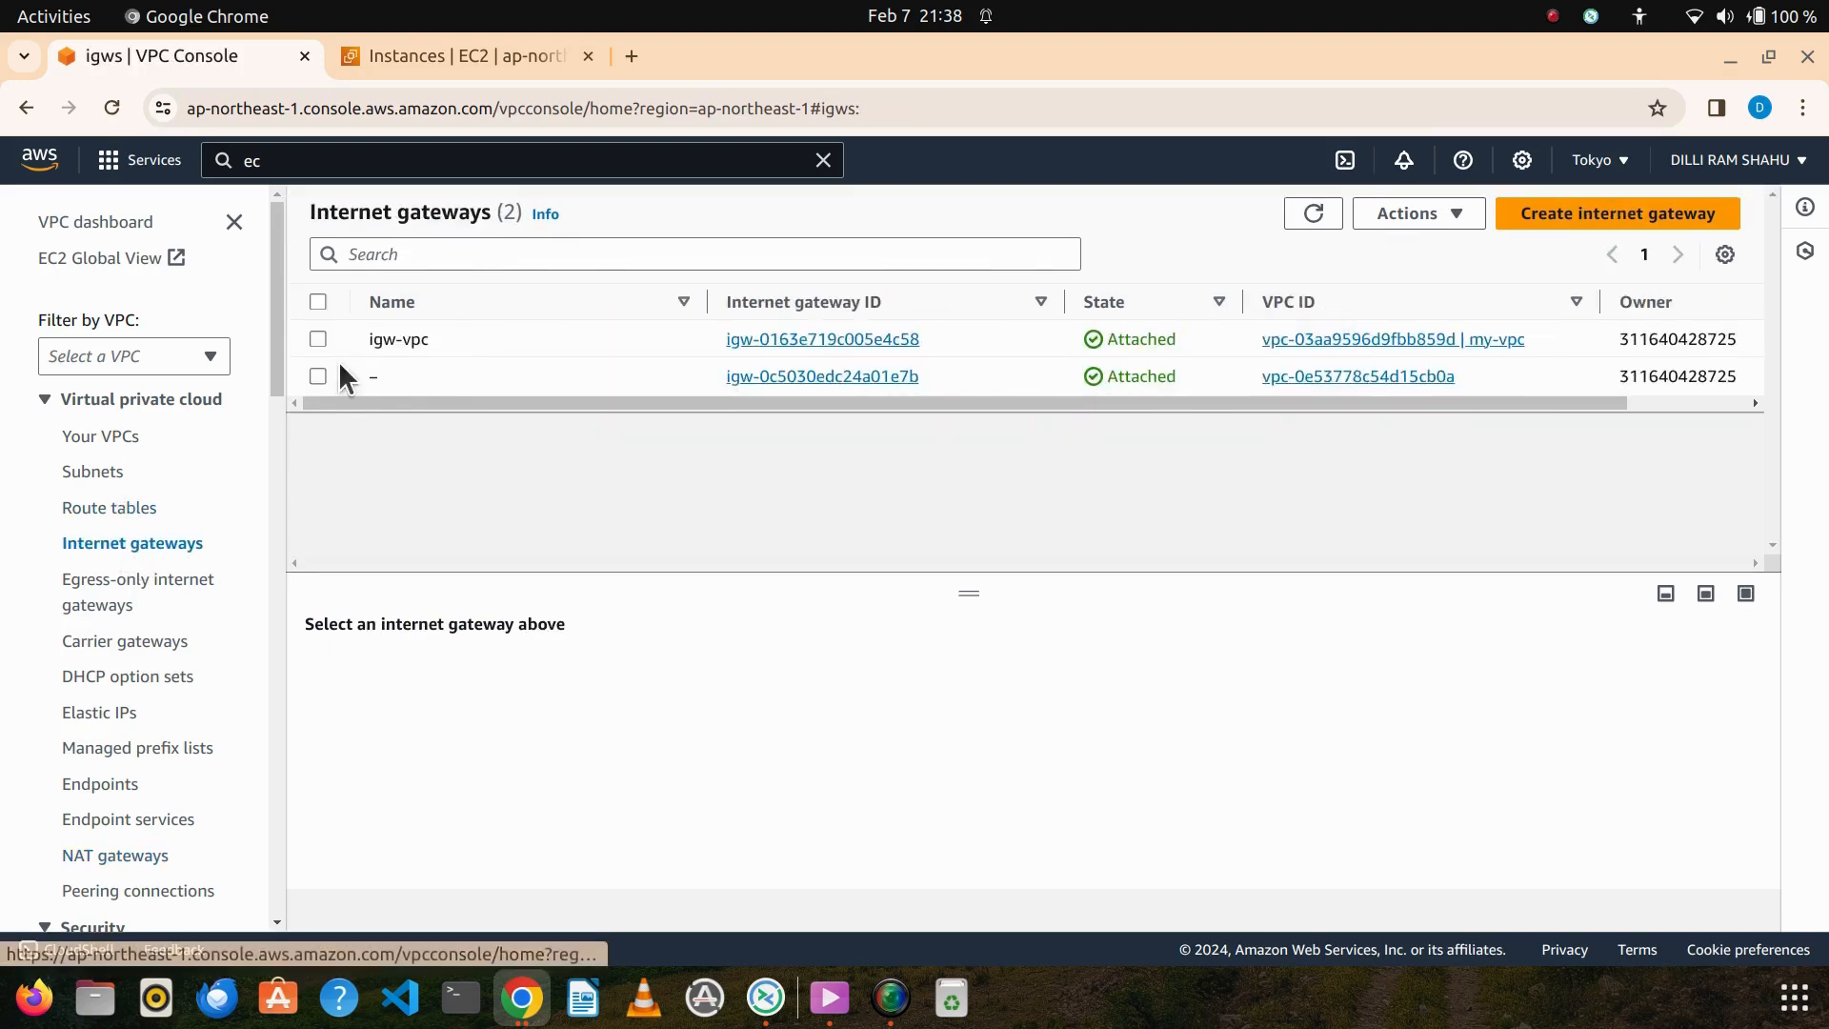
left_click(318, 339)
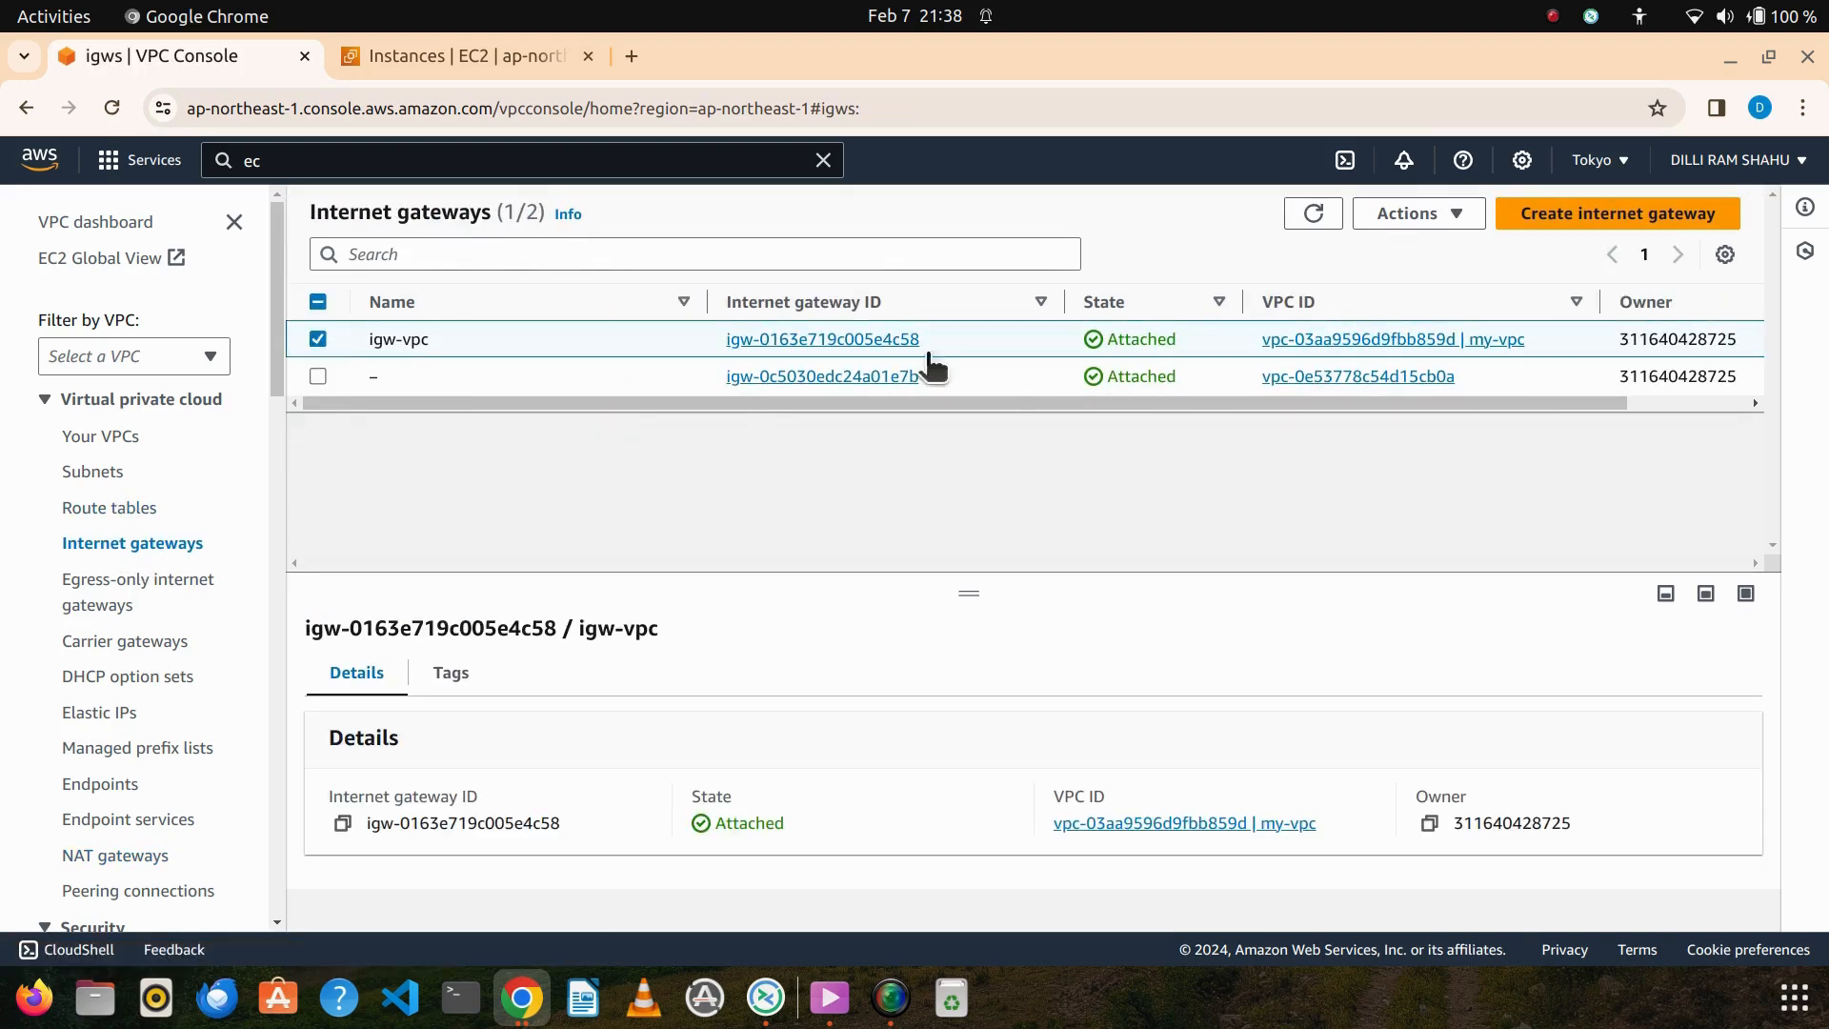
left_click(1453, 214)
left_click(1441, 324)
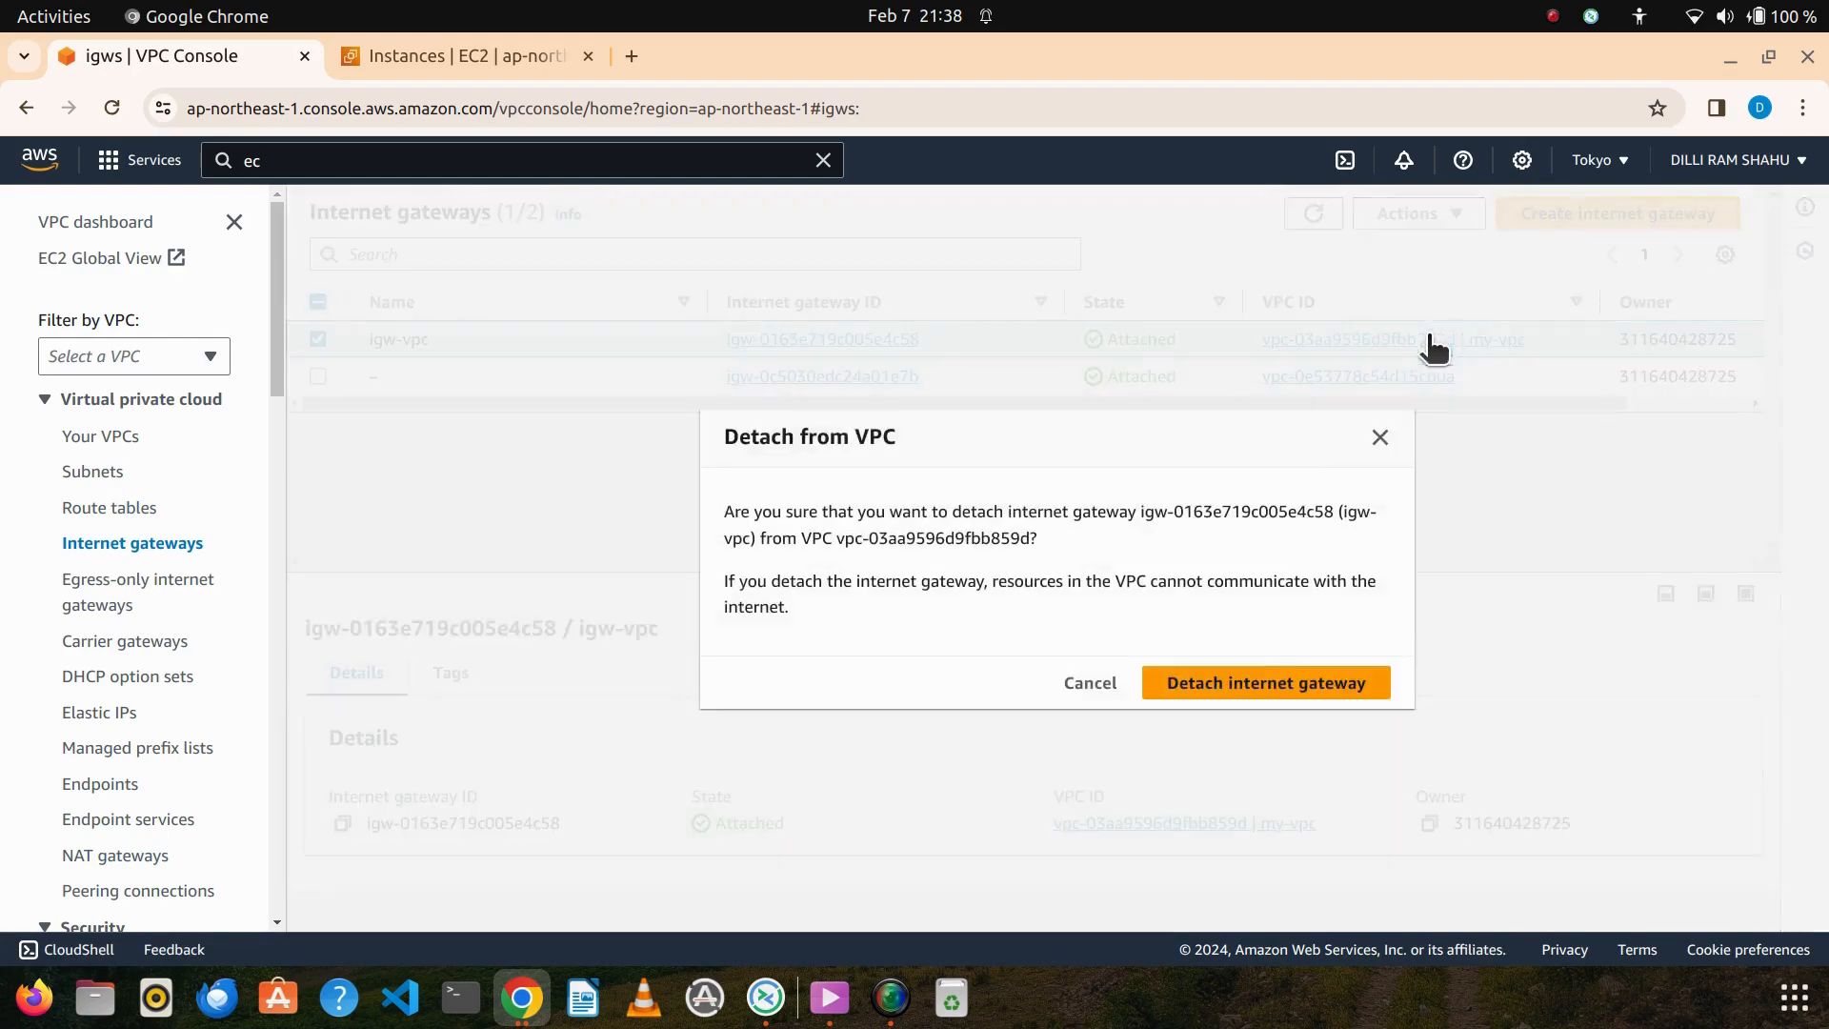
left_click(1230, 680)
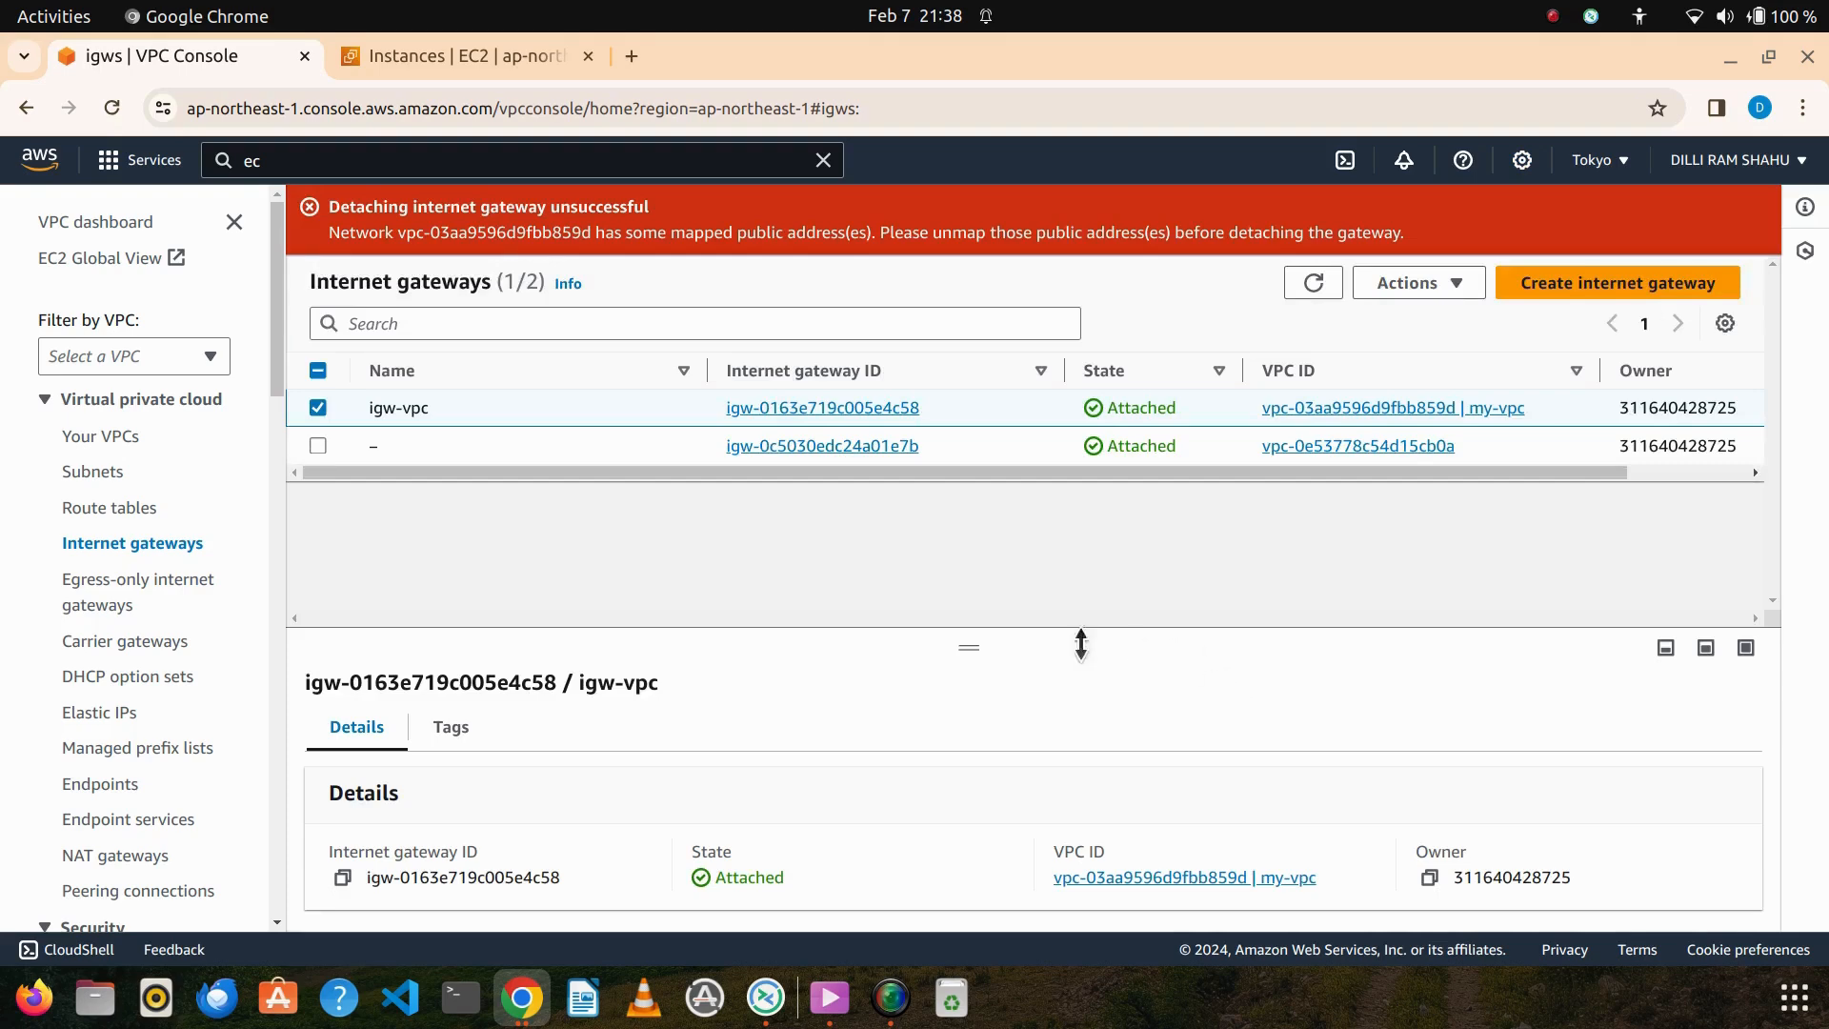
Try to delete the route tables public-route-table and private-route-table
left_click(131, 514)
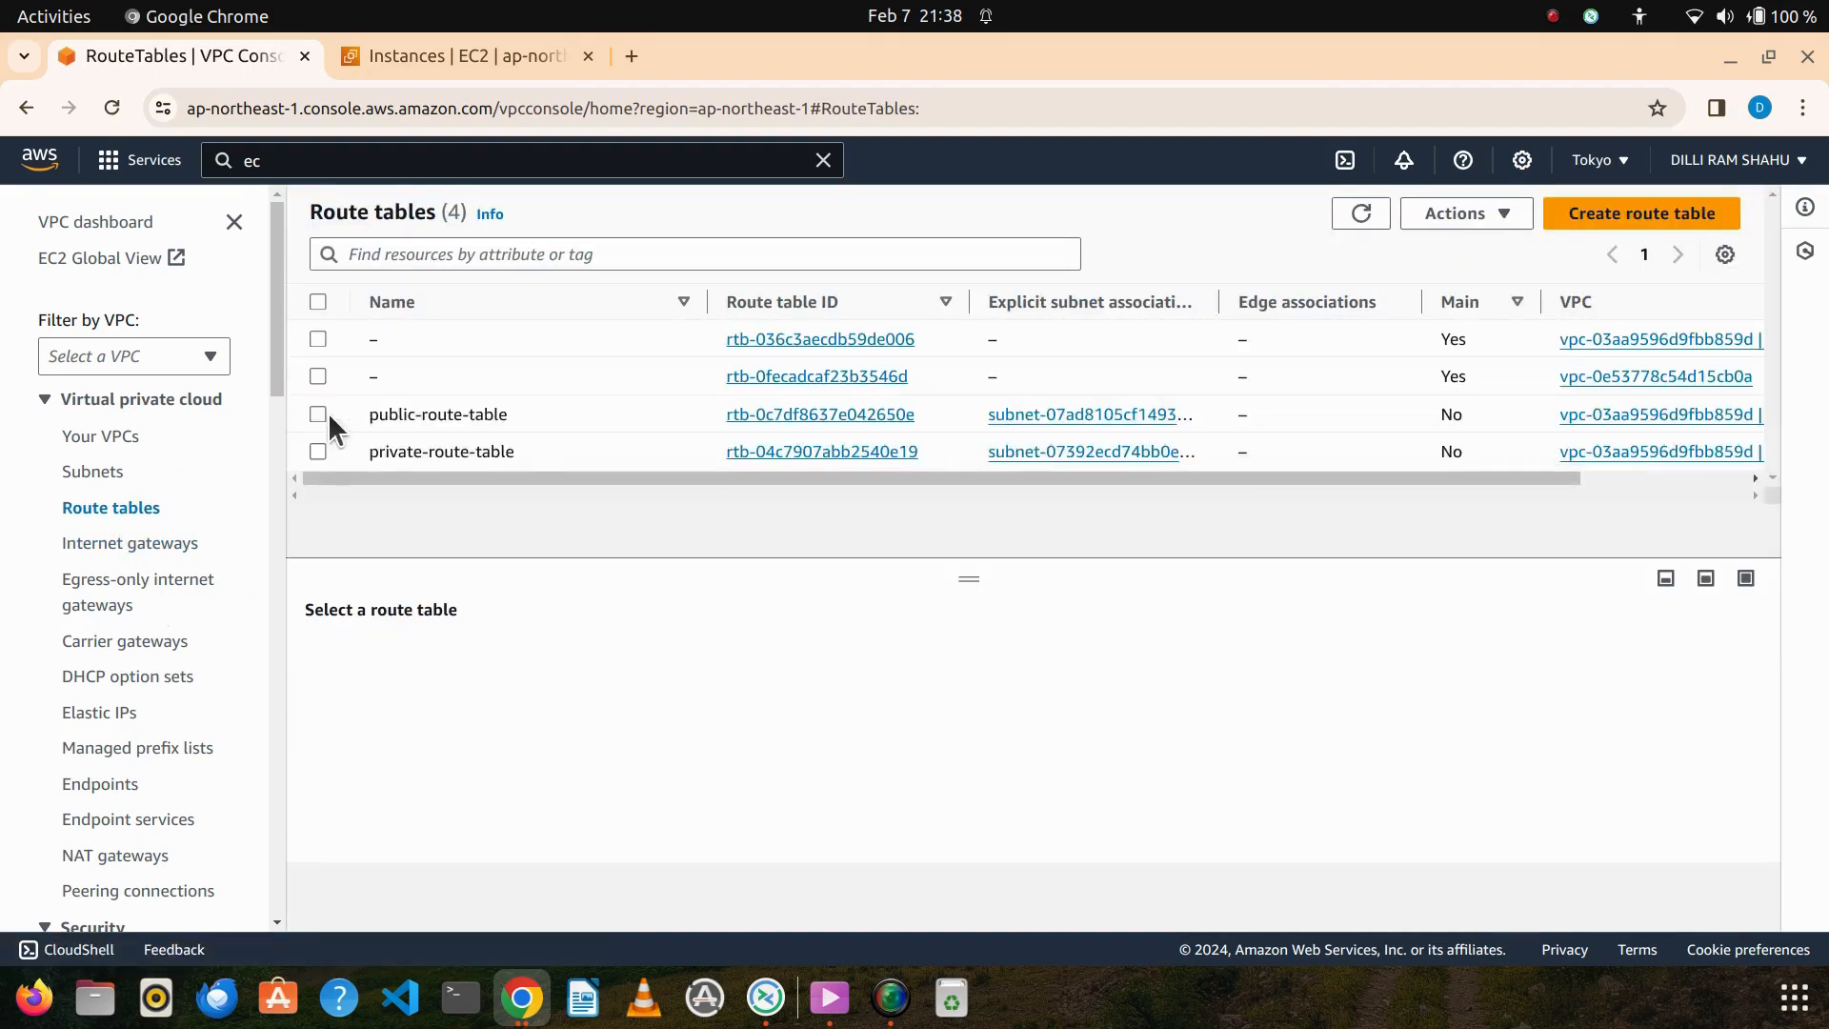
left_click(319, 414)
left_click(317, 452)
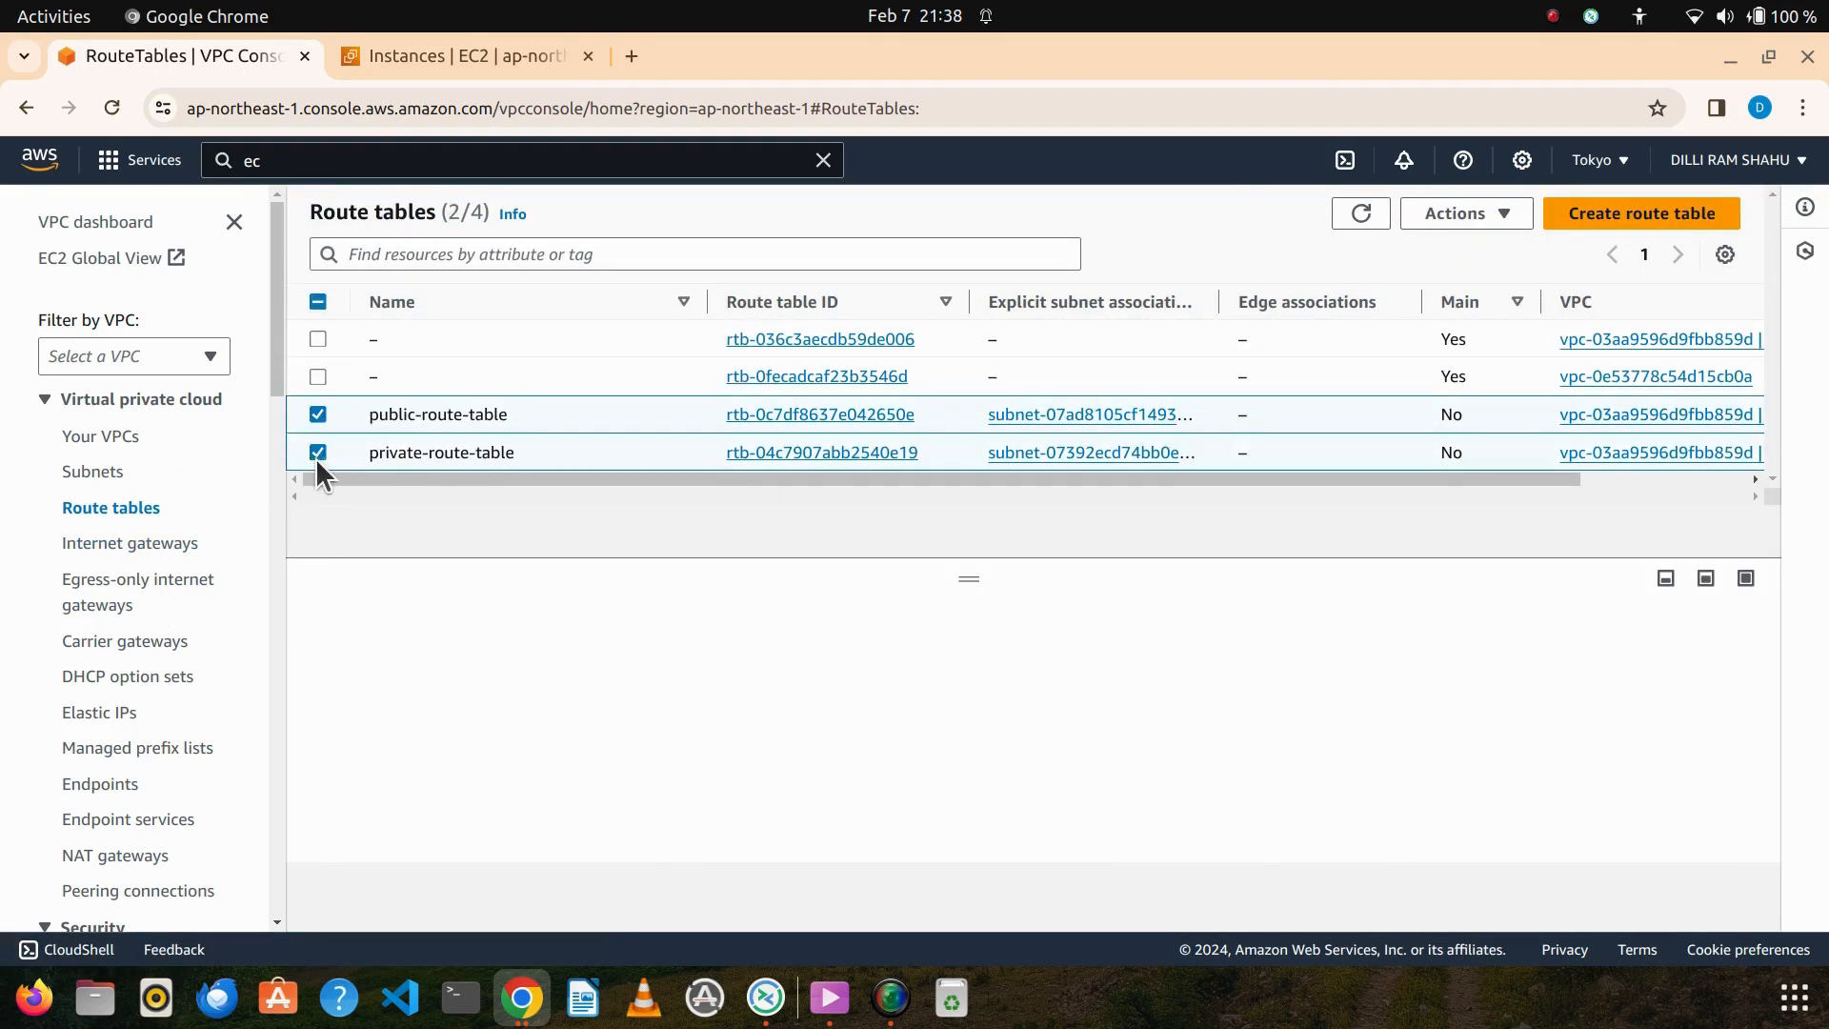
left_click(1472, 214)
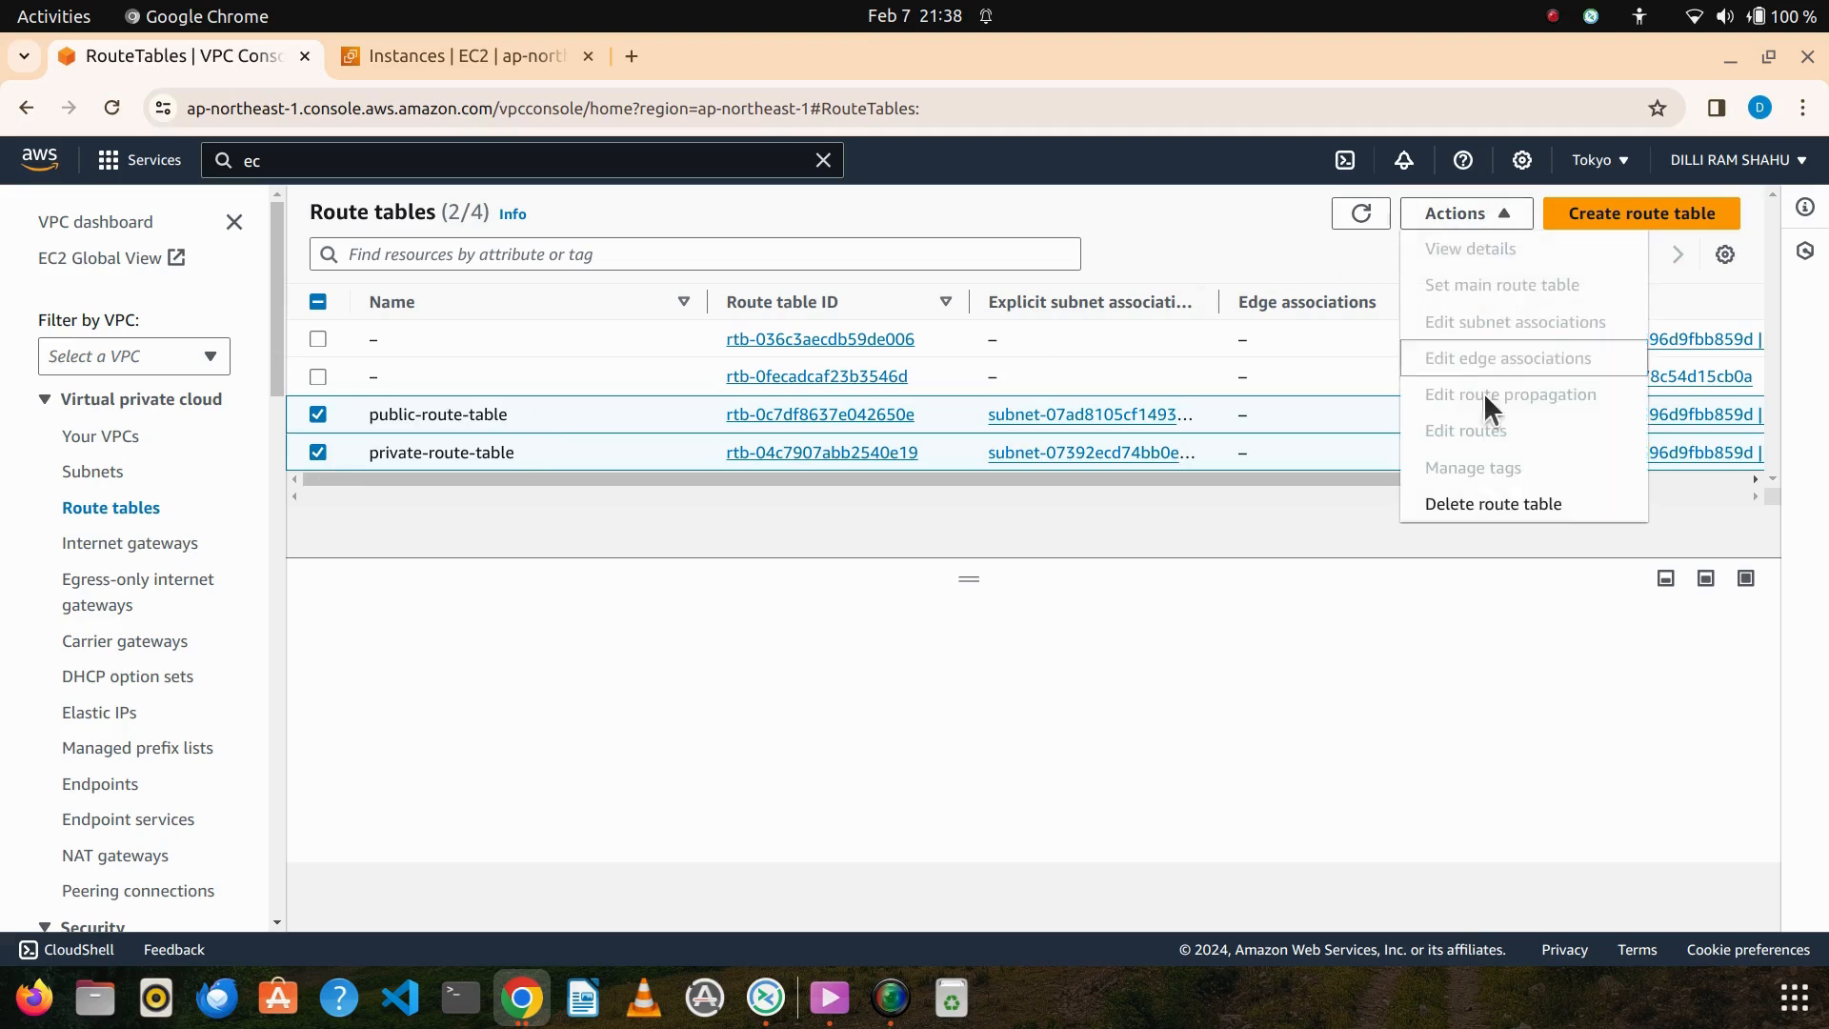
left_click(1480, 507)
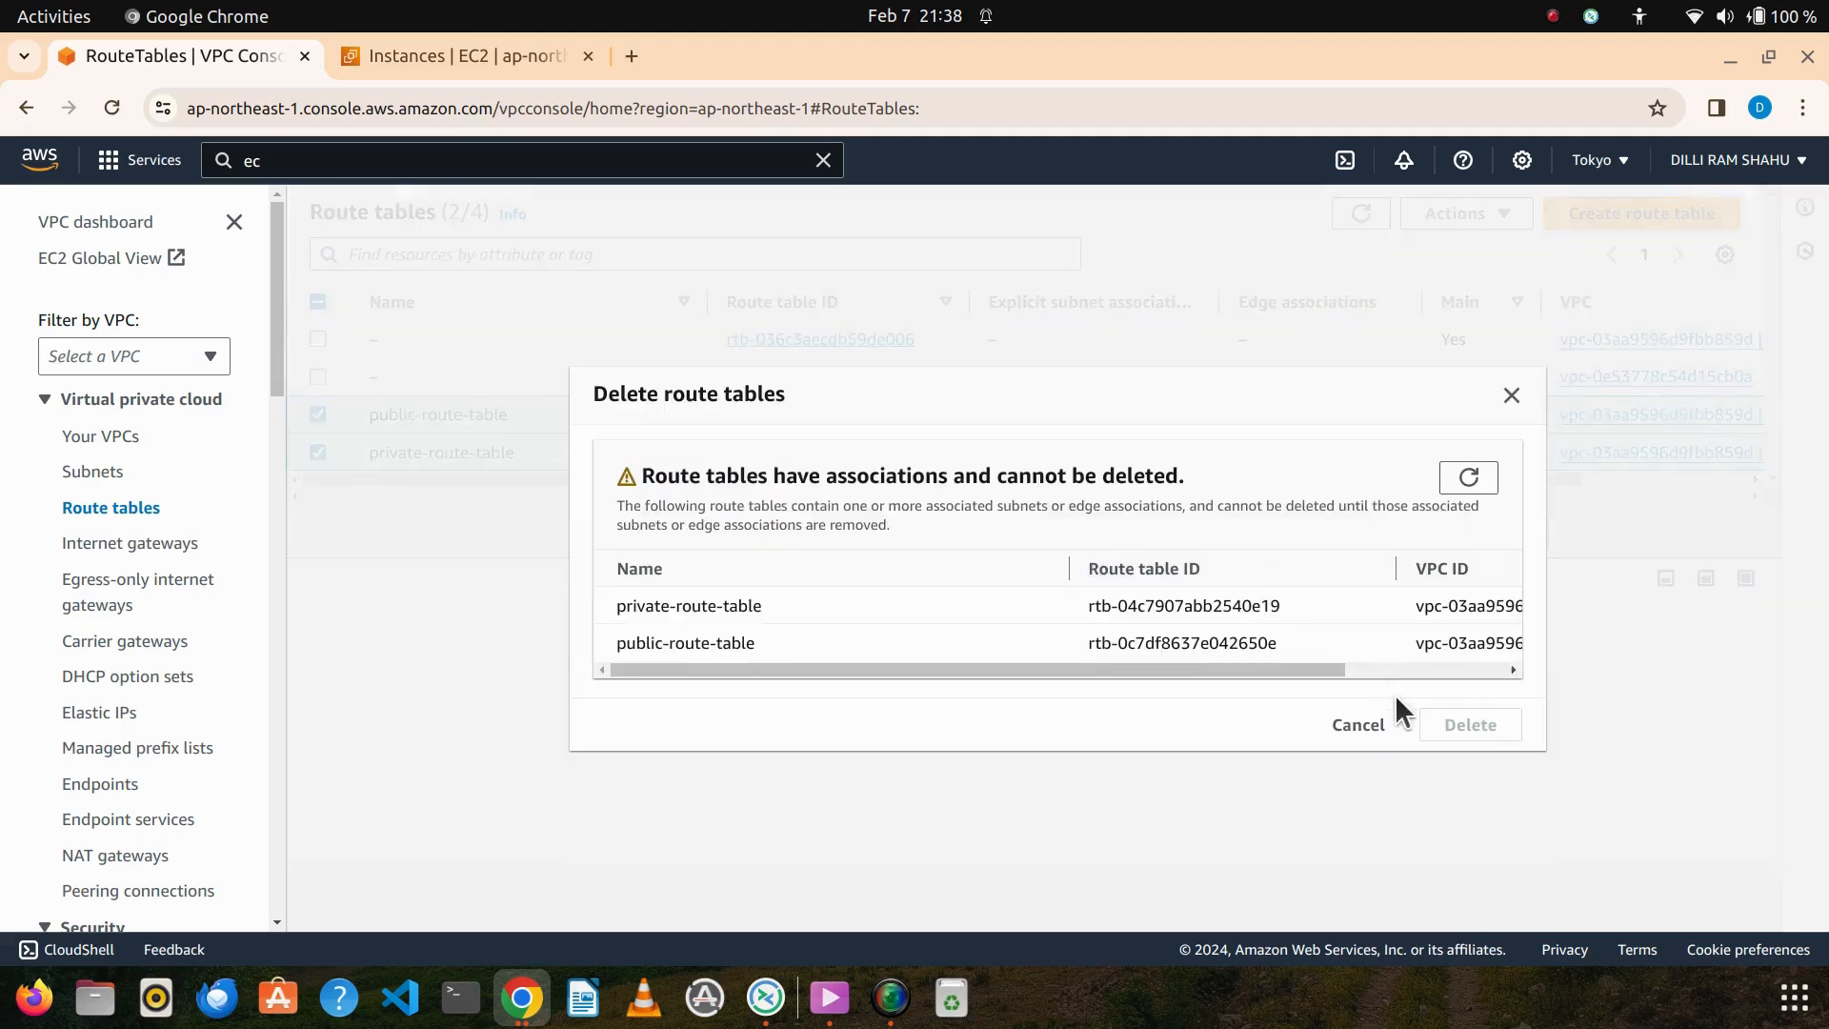
left_click(1511, 396)
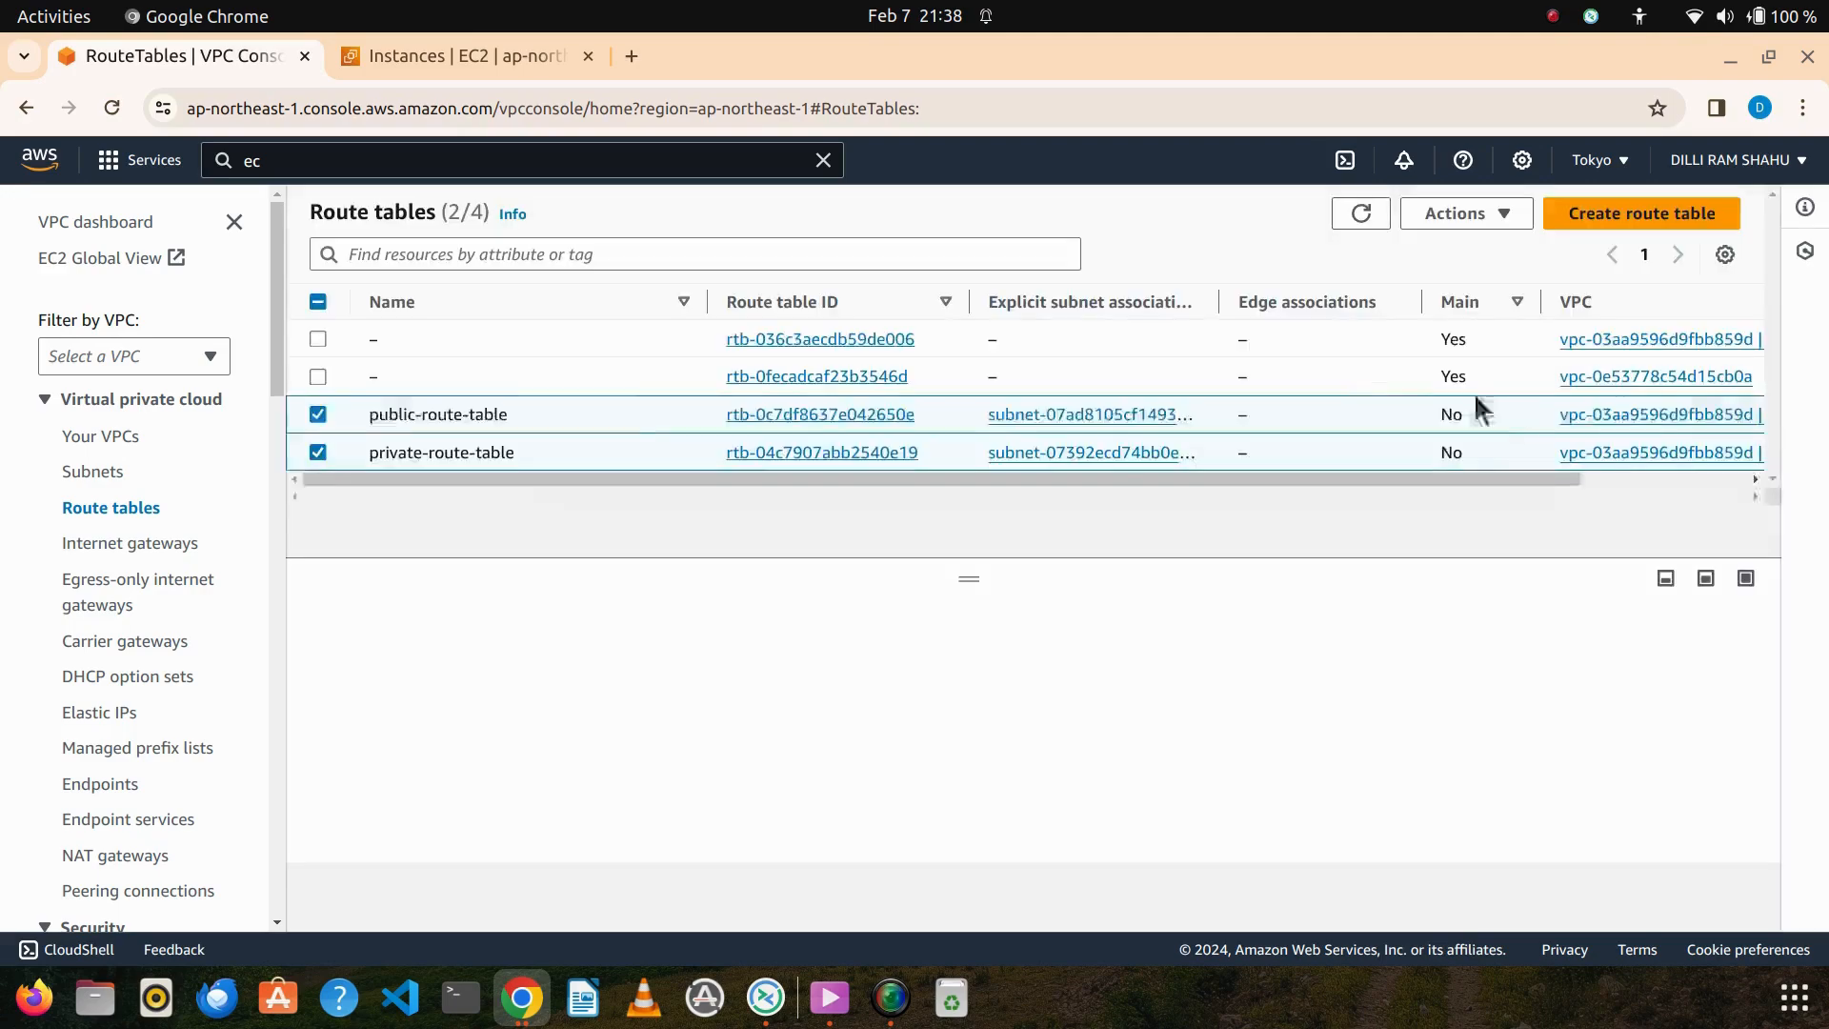
Try to delete the VPC my-vpc, then dismiss the deletion dialog
left_click(116, 439)
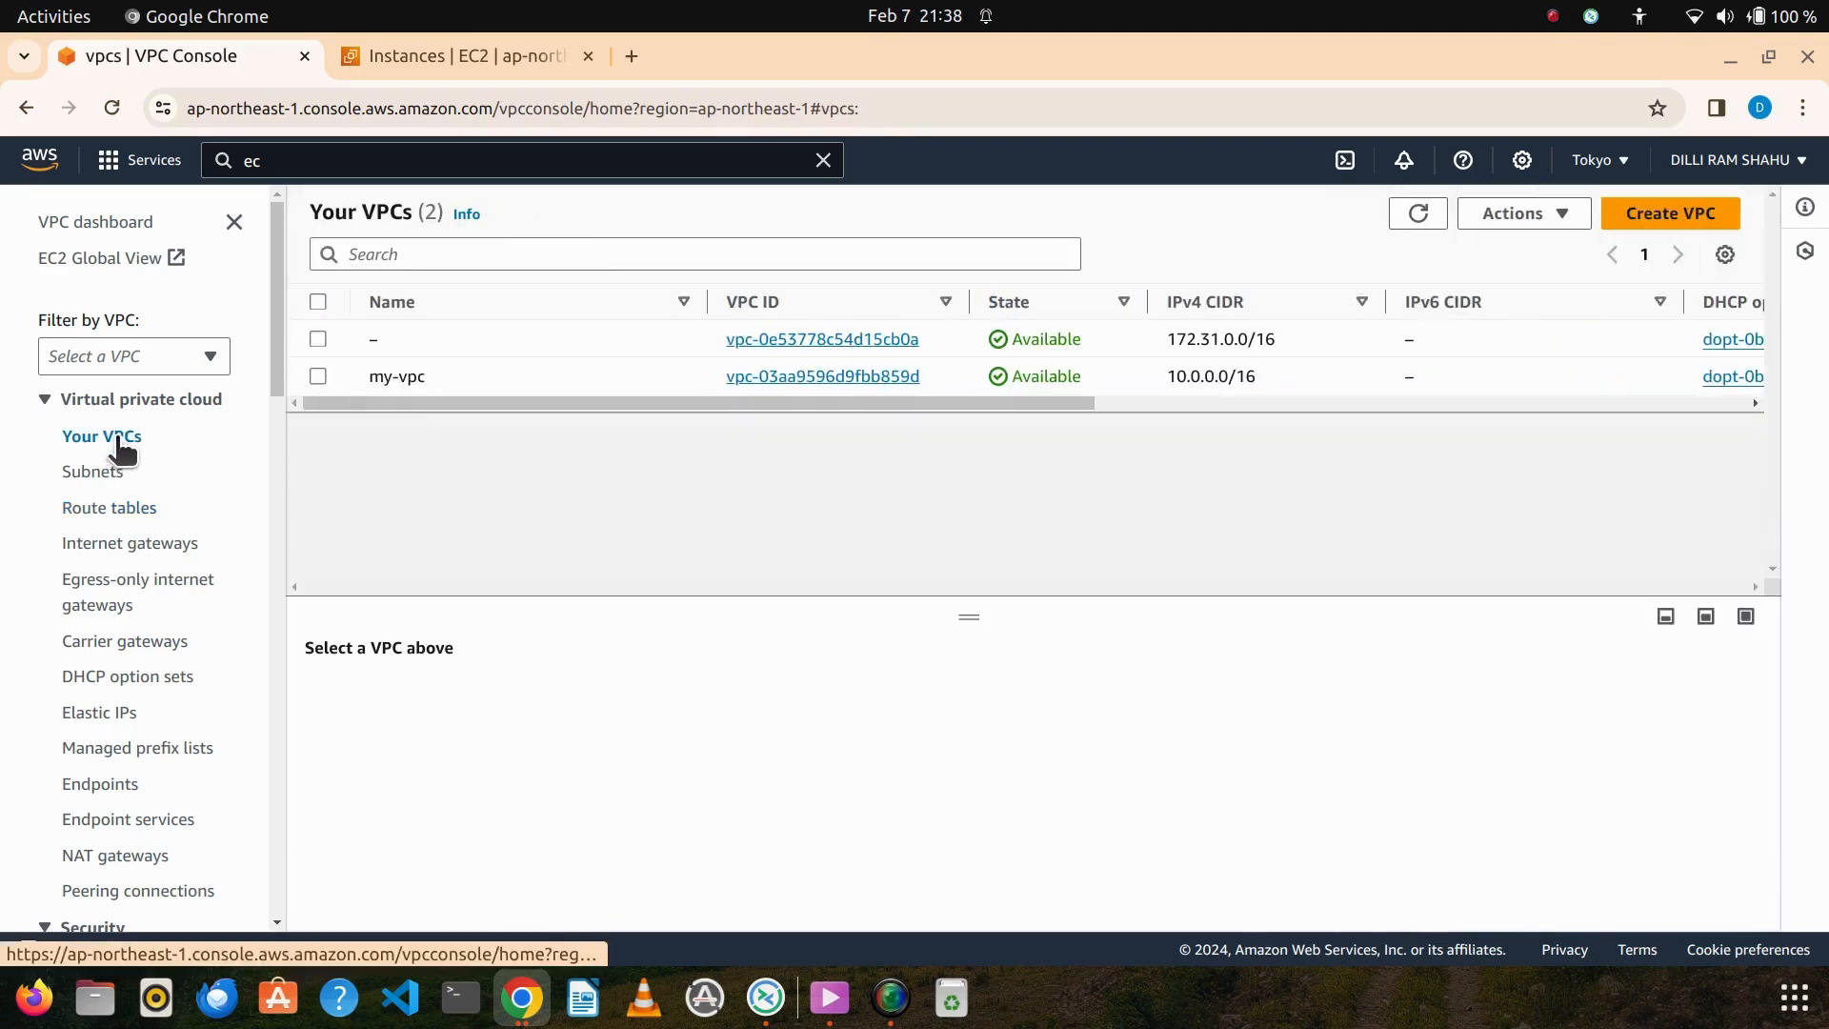
left_click(317, 377)
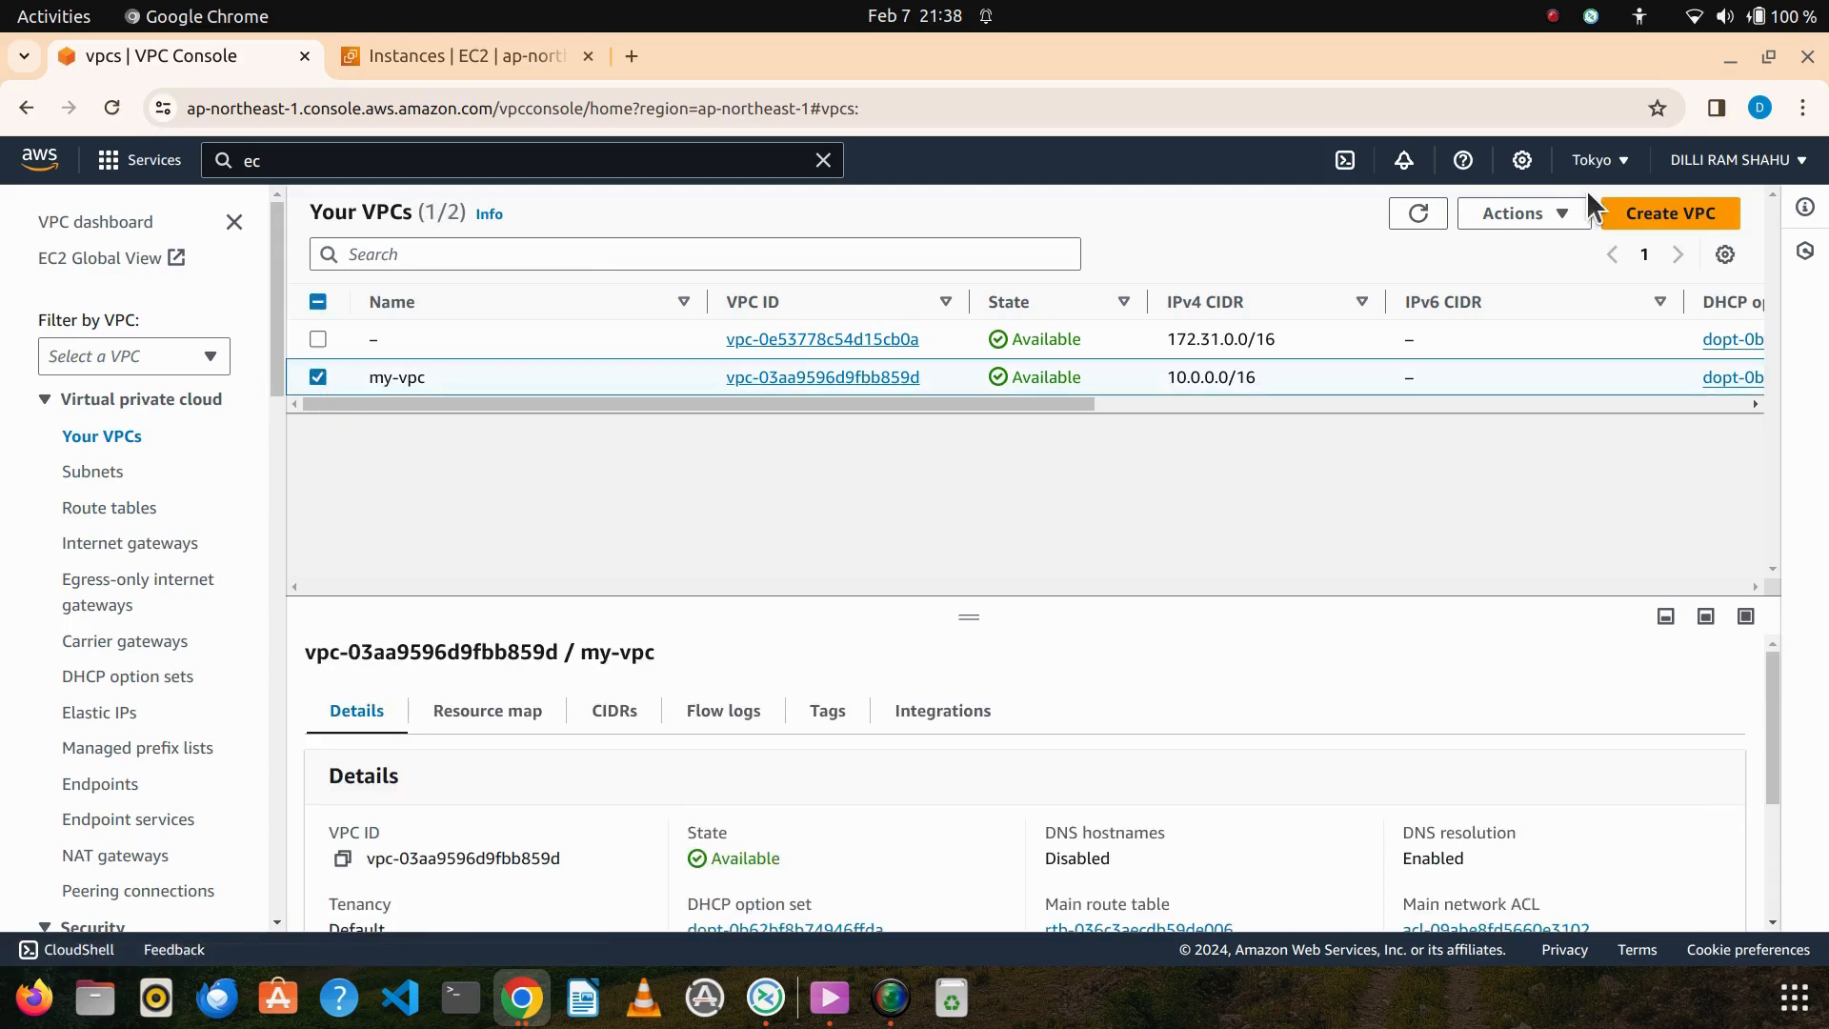
left_click(1563, 216)
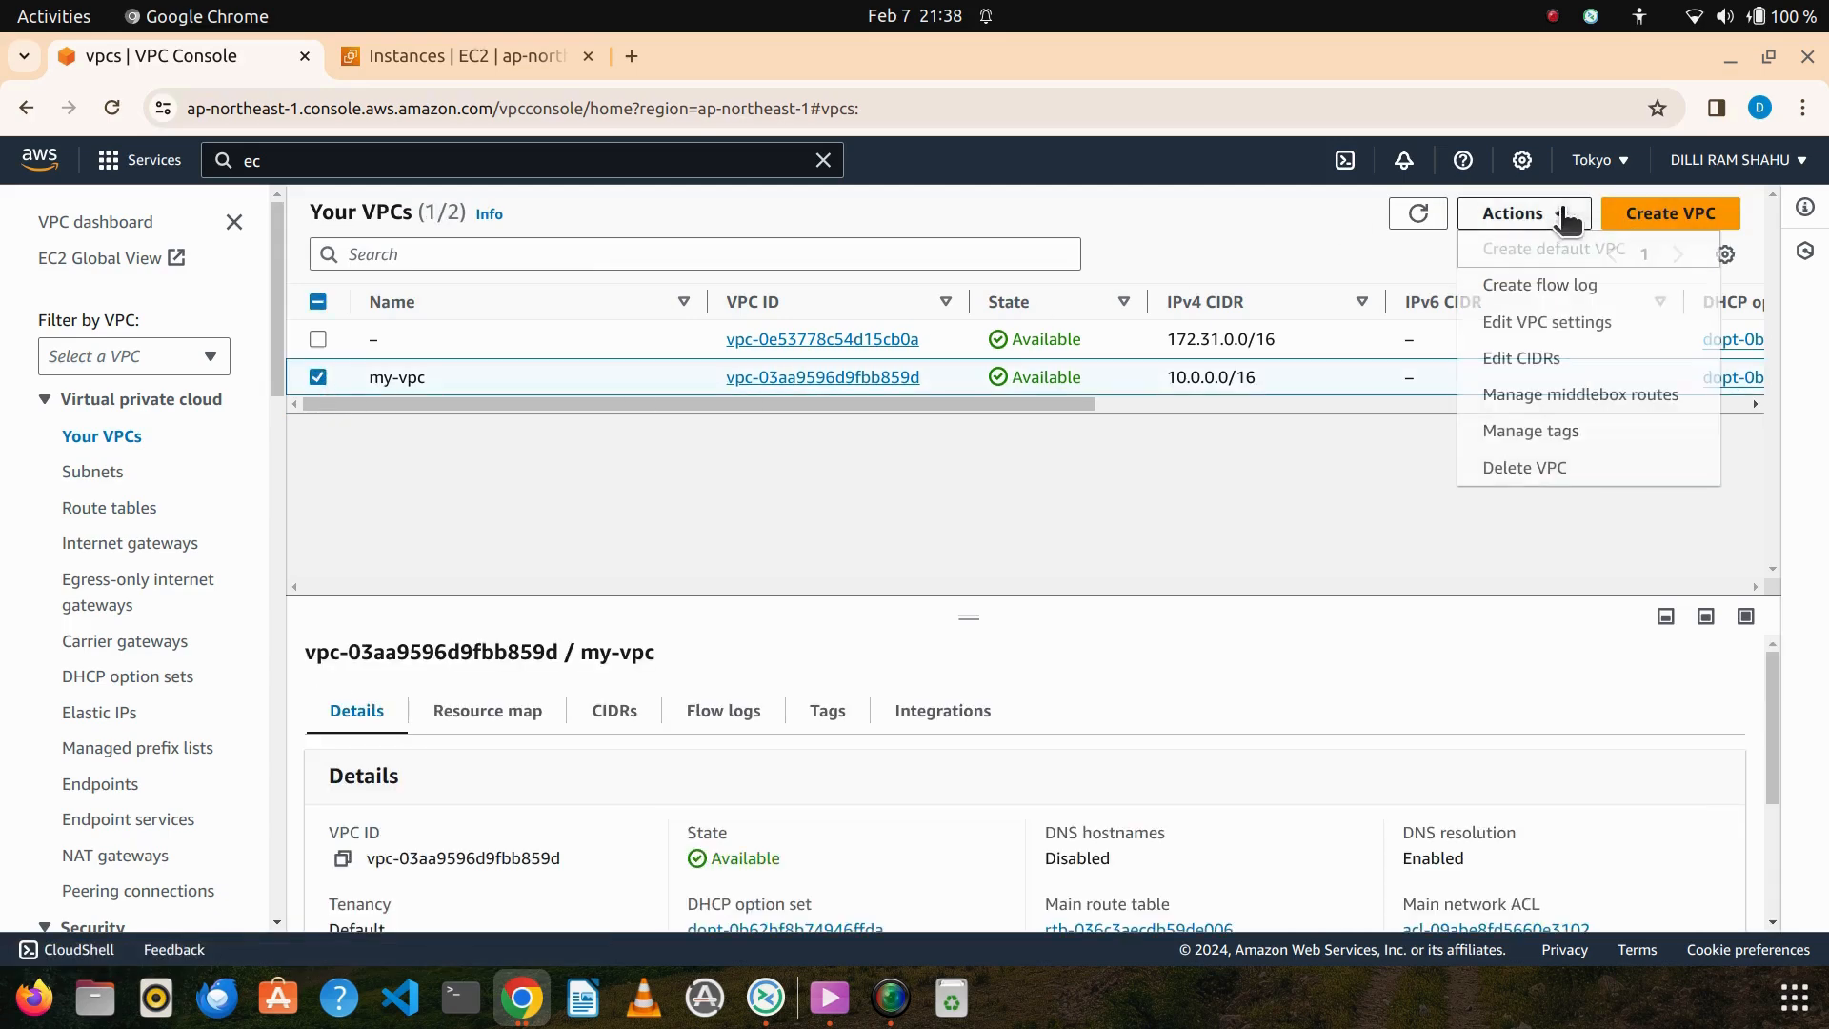
left_click(1559, 468)
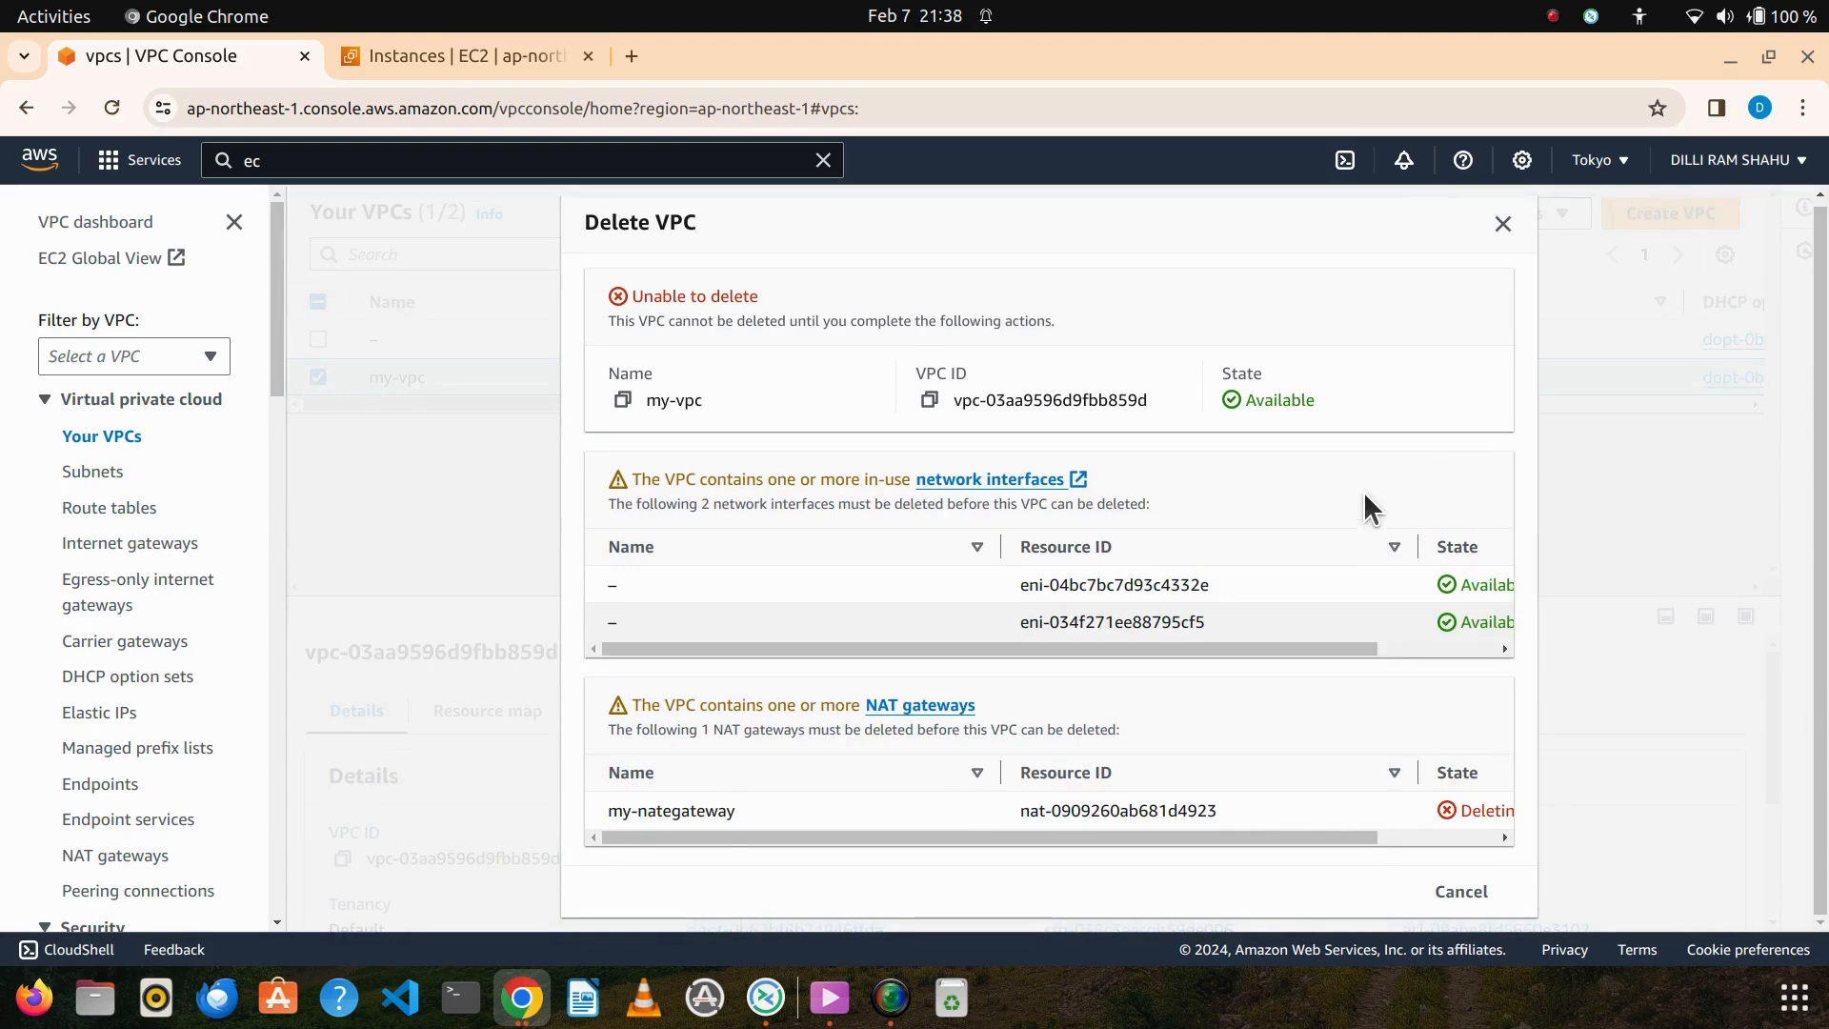
left_click(1503, 225)
Refresh the EC2 instances list to check the state of the public and private webserver instances
left_click(437, 46)
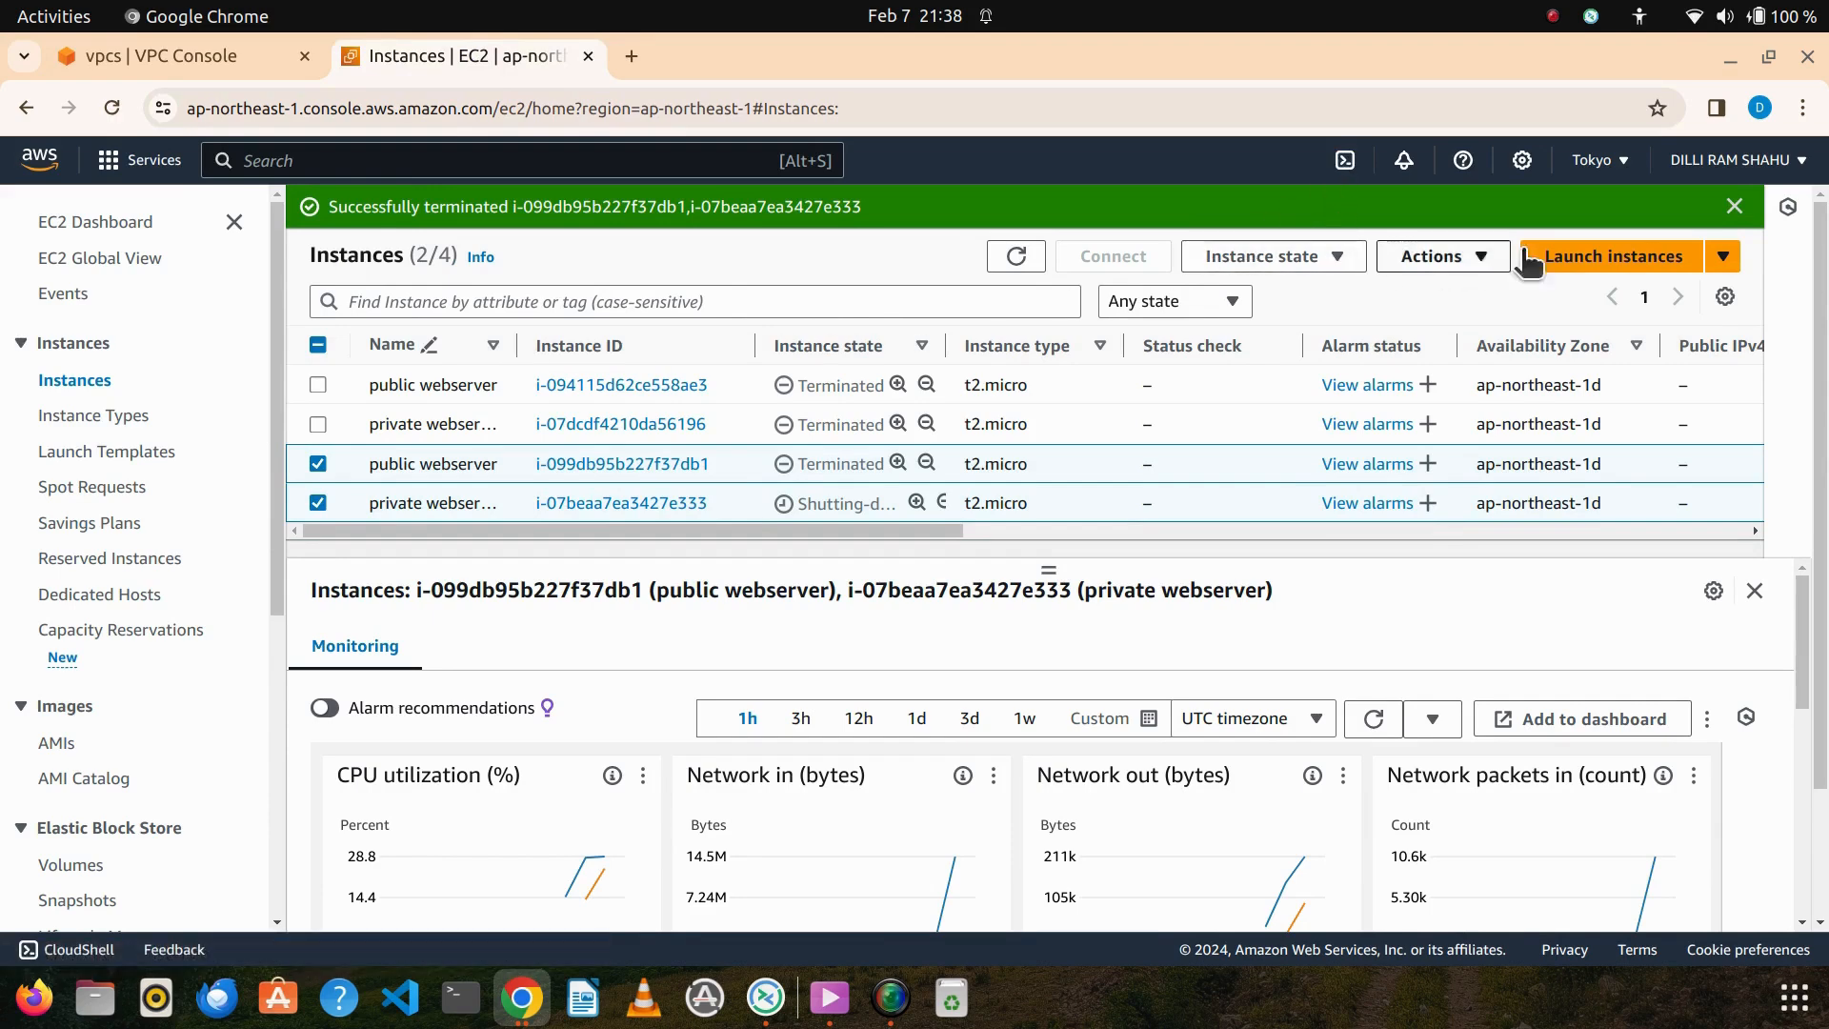
left_click(1734, 206)
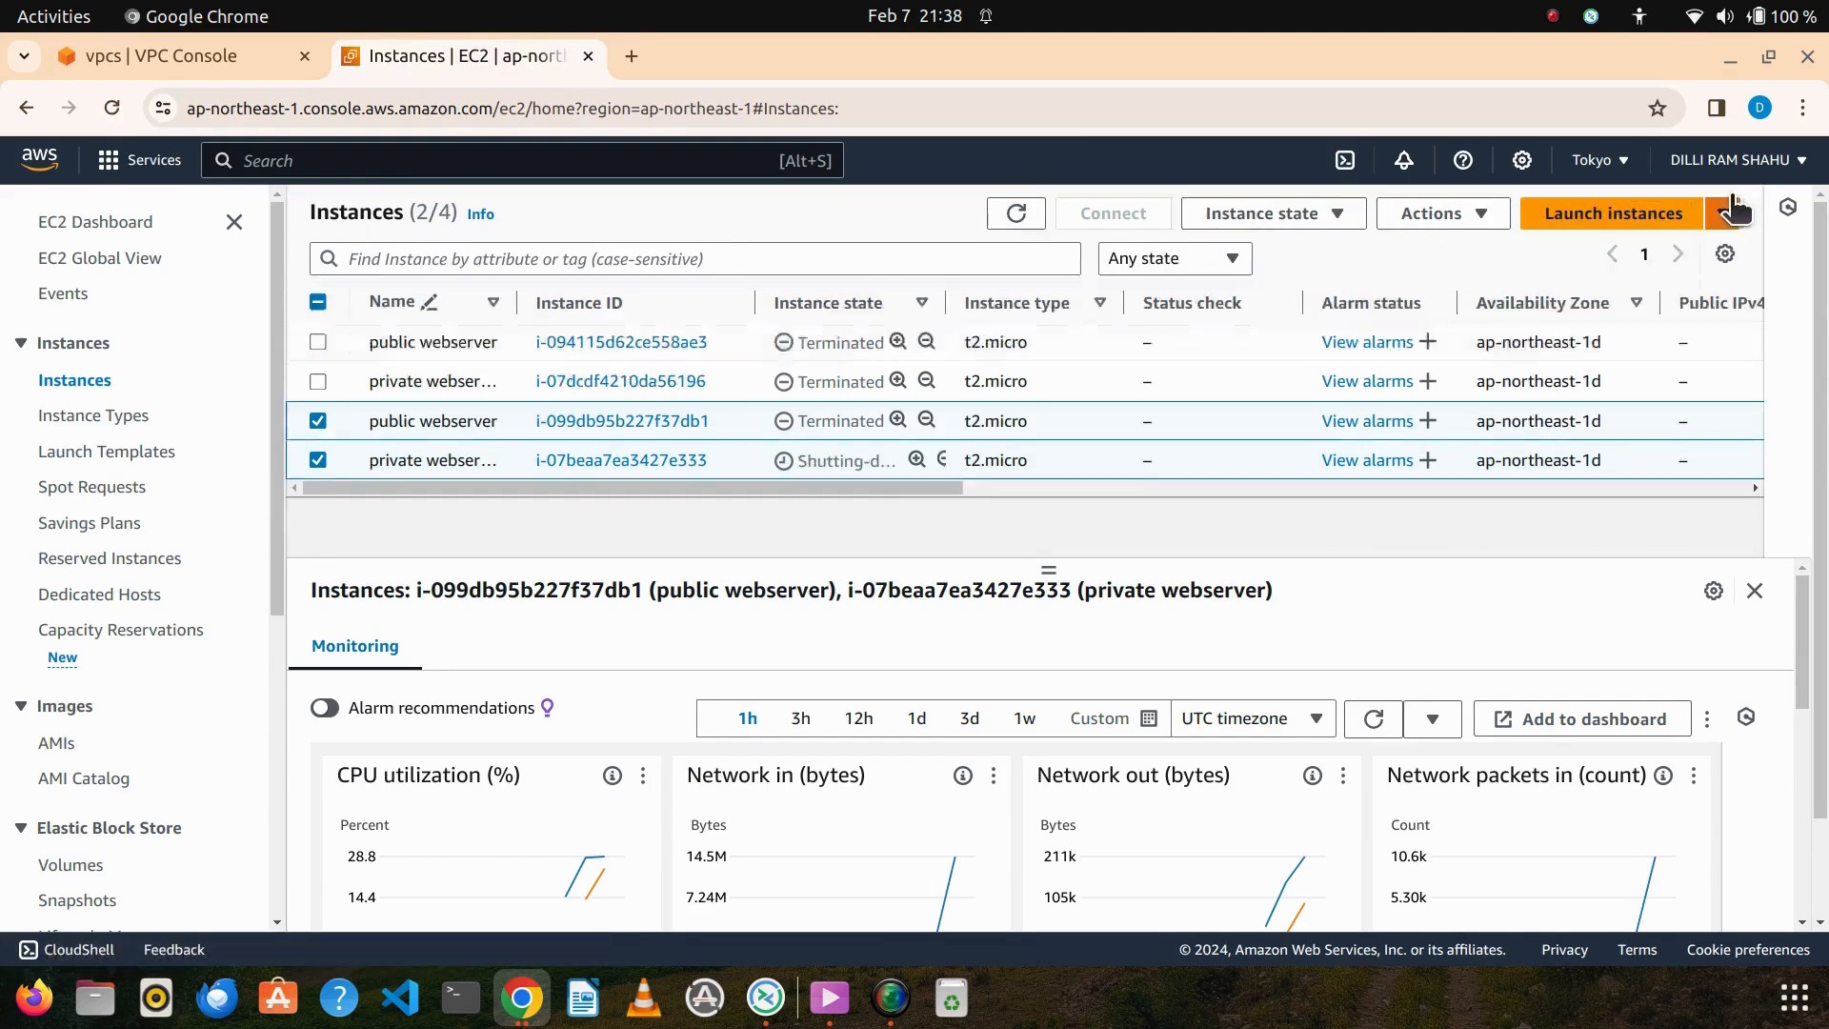
left_click(1014, 212)
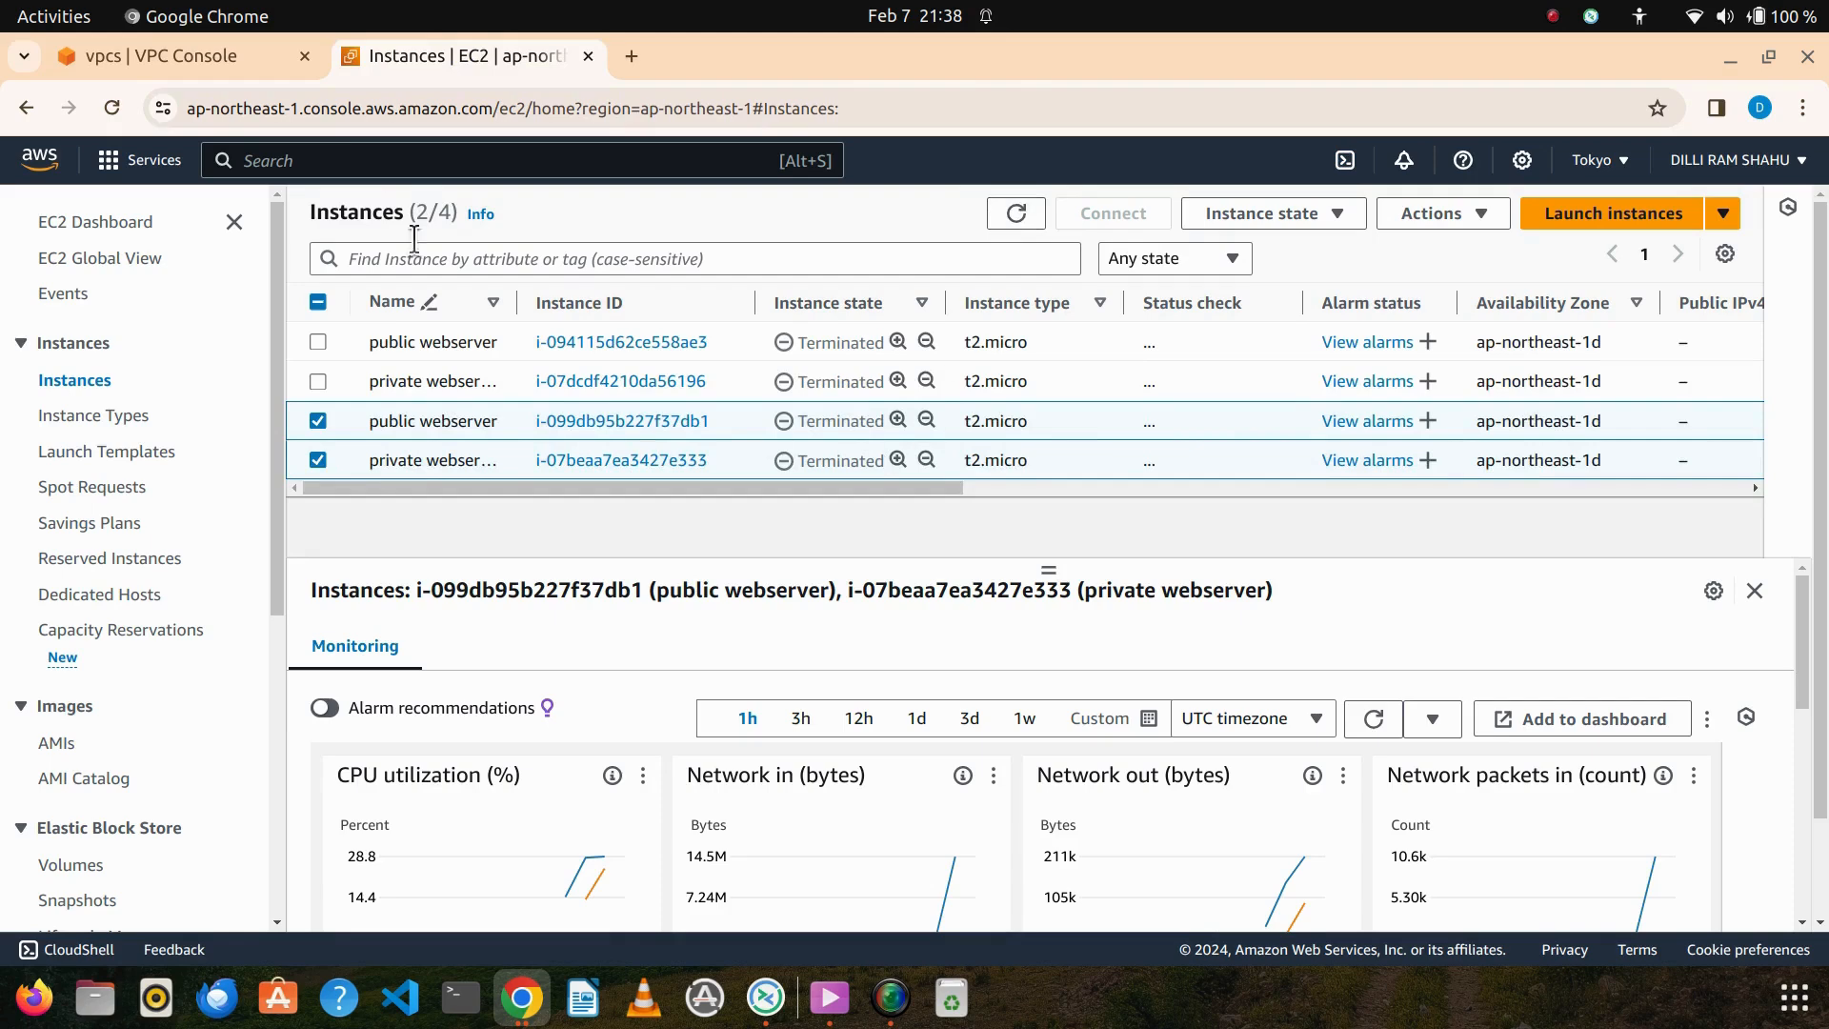
Retry detaching the internet gateway igw-vpc from my-vpc, and check the state of the NAT gateways
left_click(235, 63)
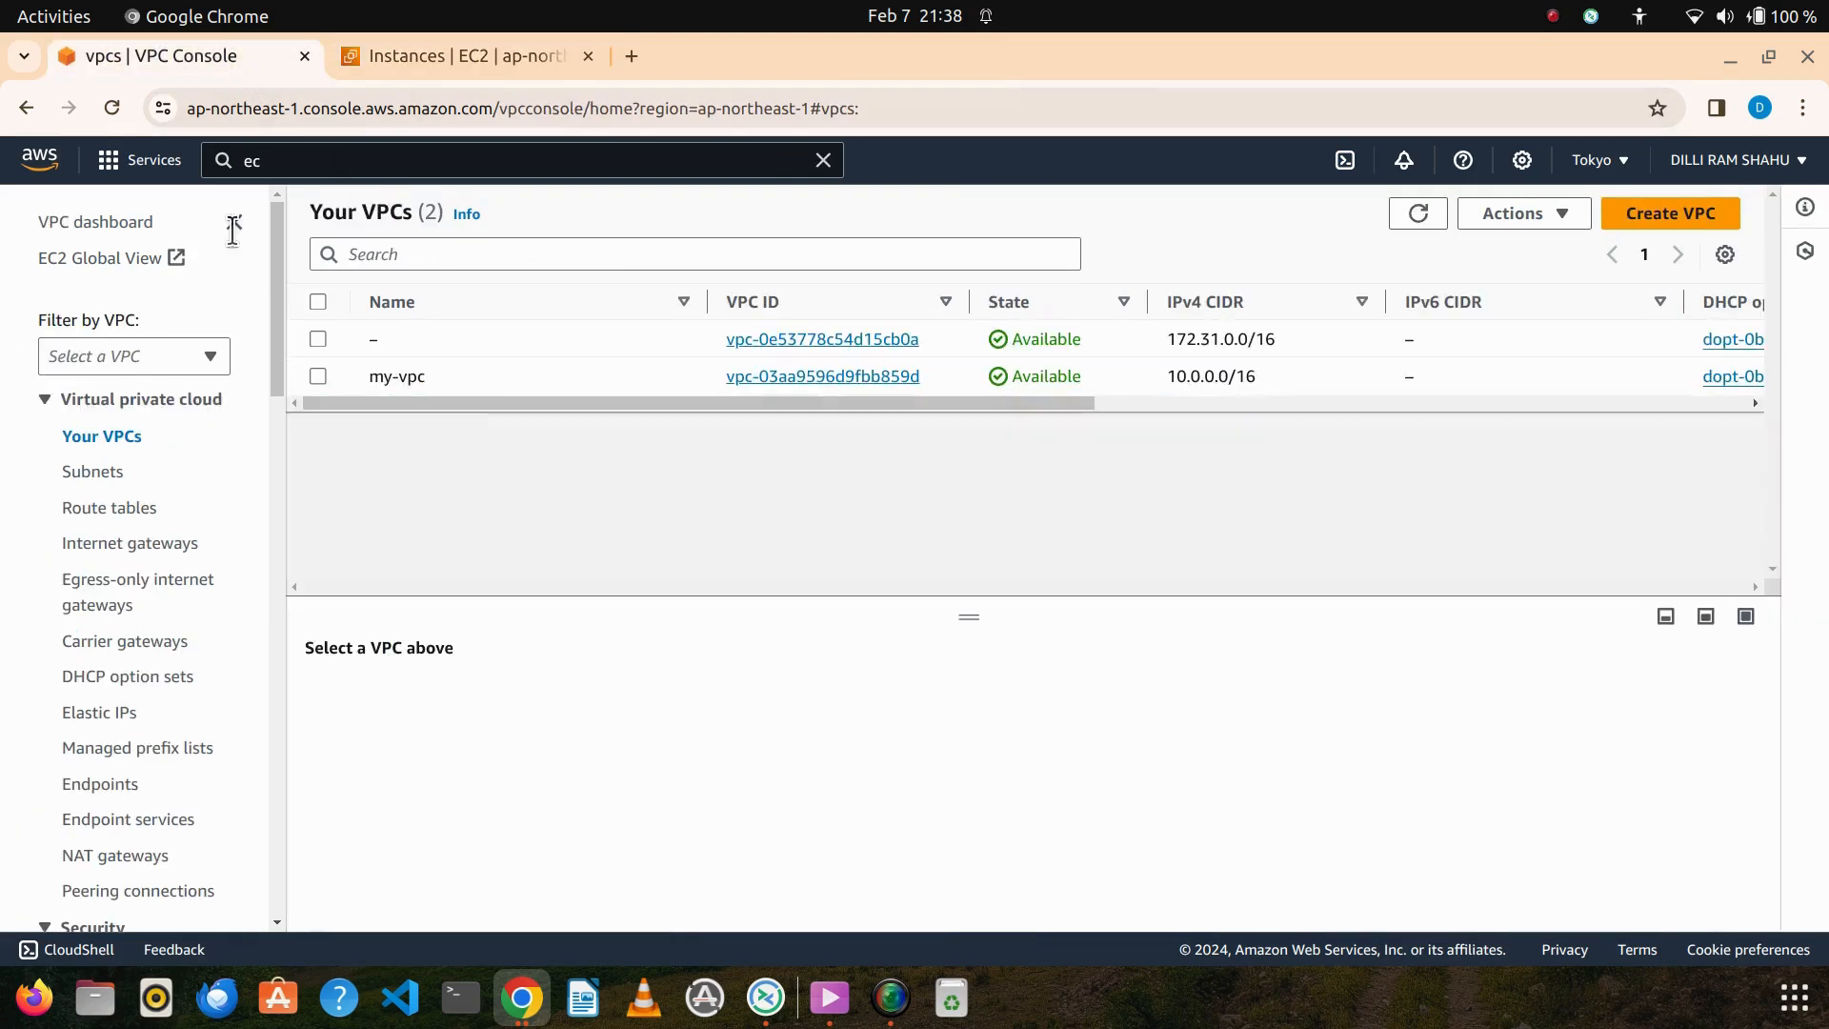
left_click(138, 551)
left_click(318, 339)
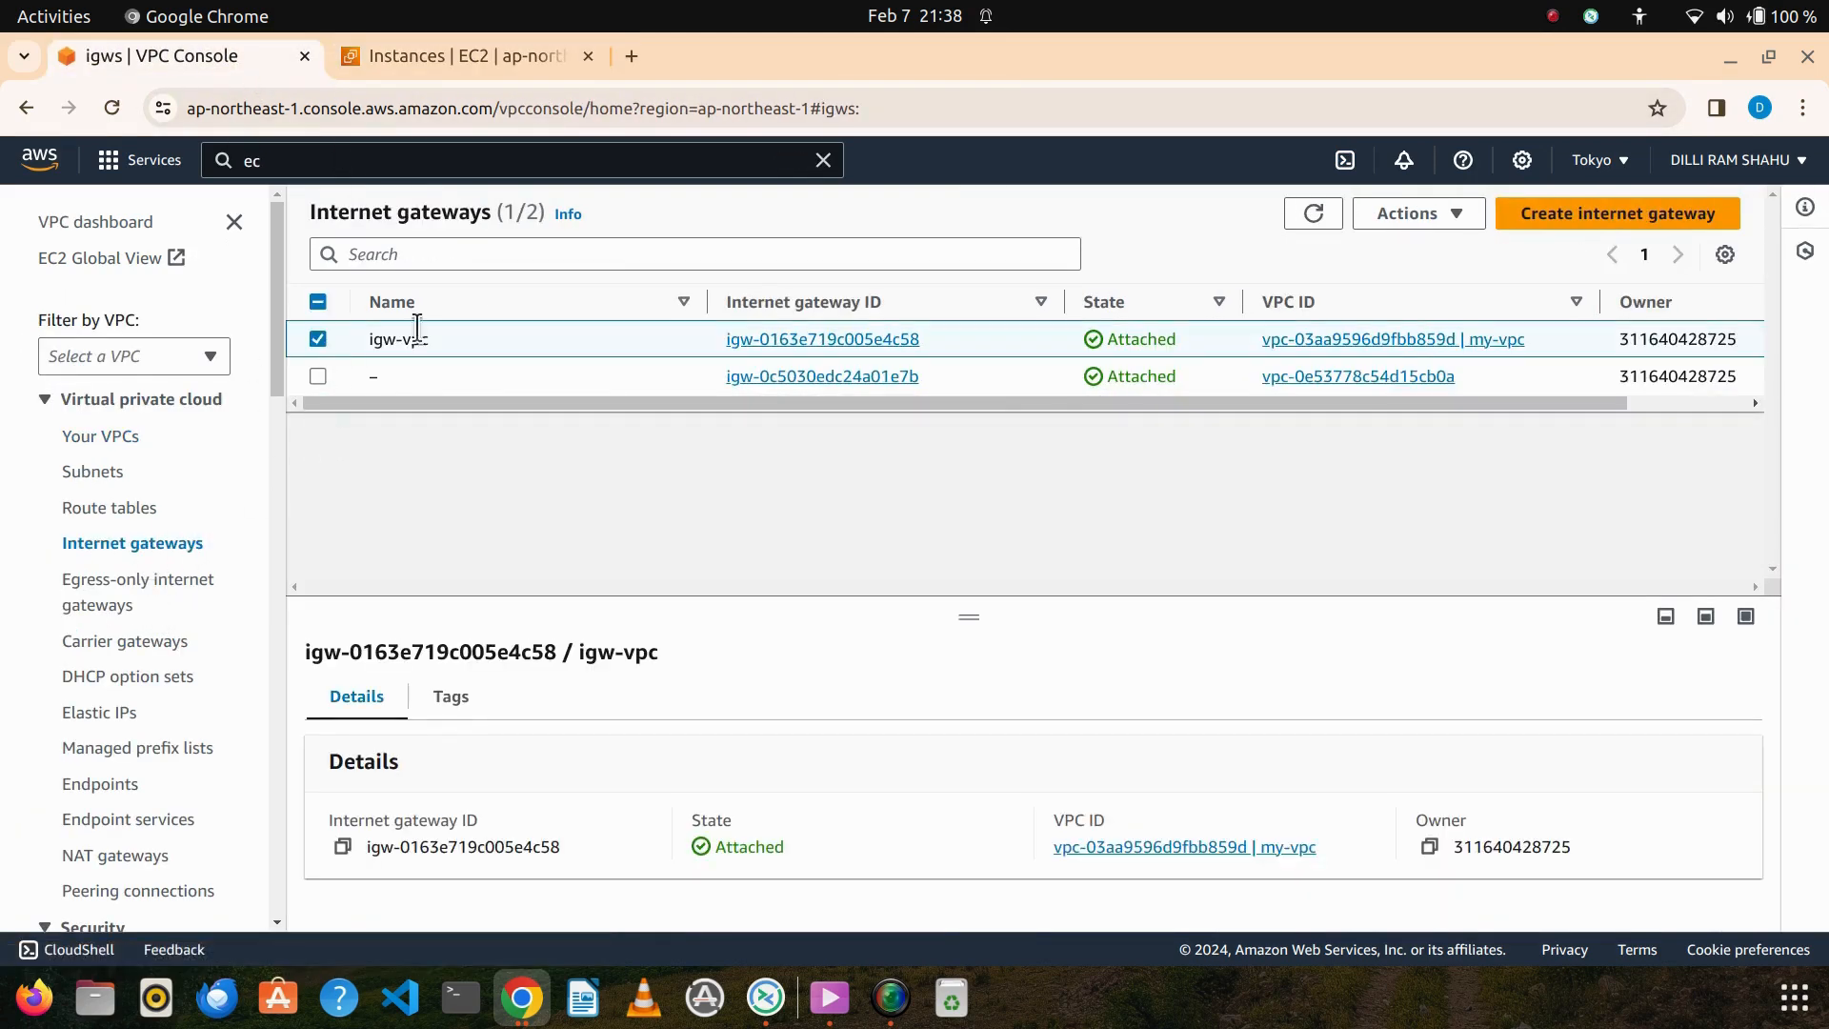
left_click(1438, 215)
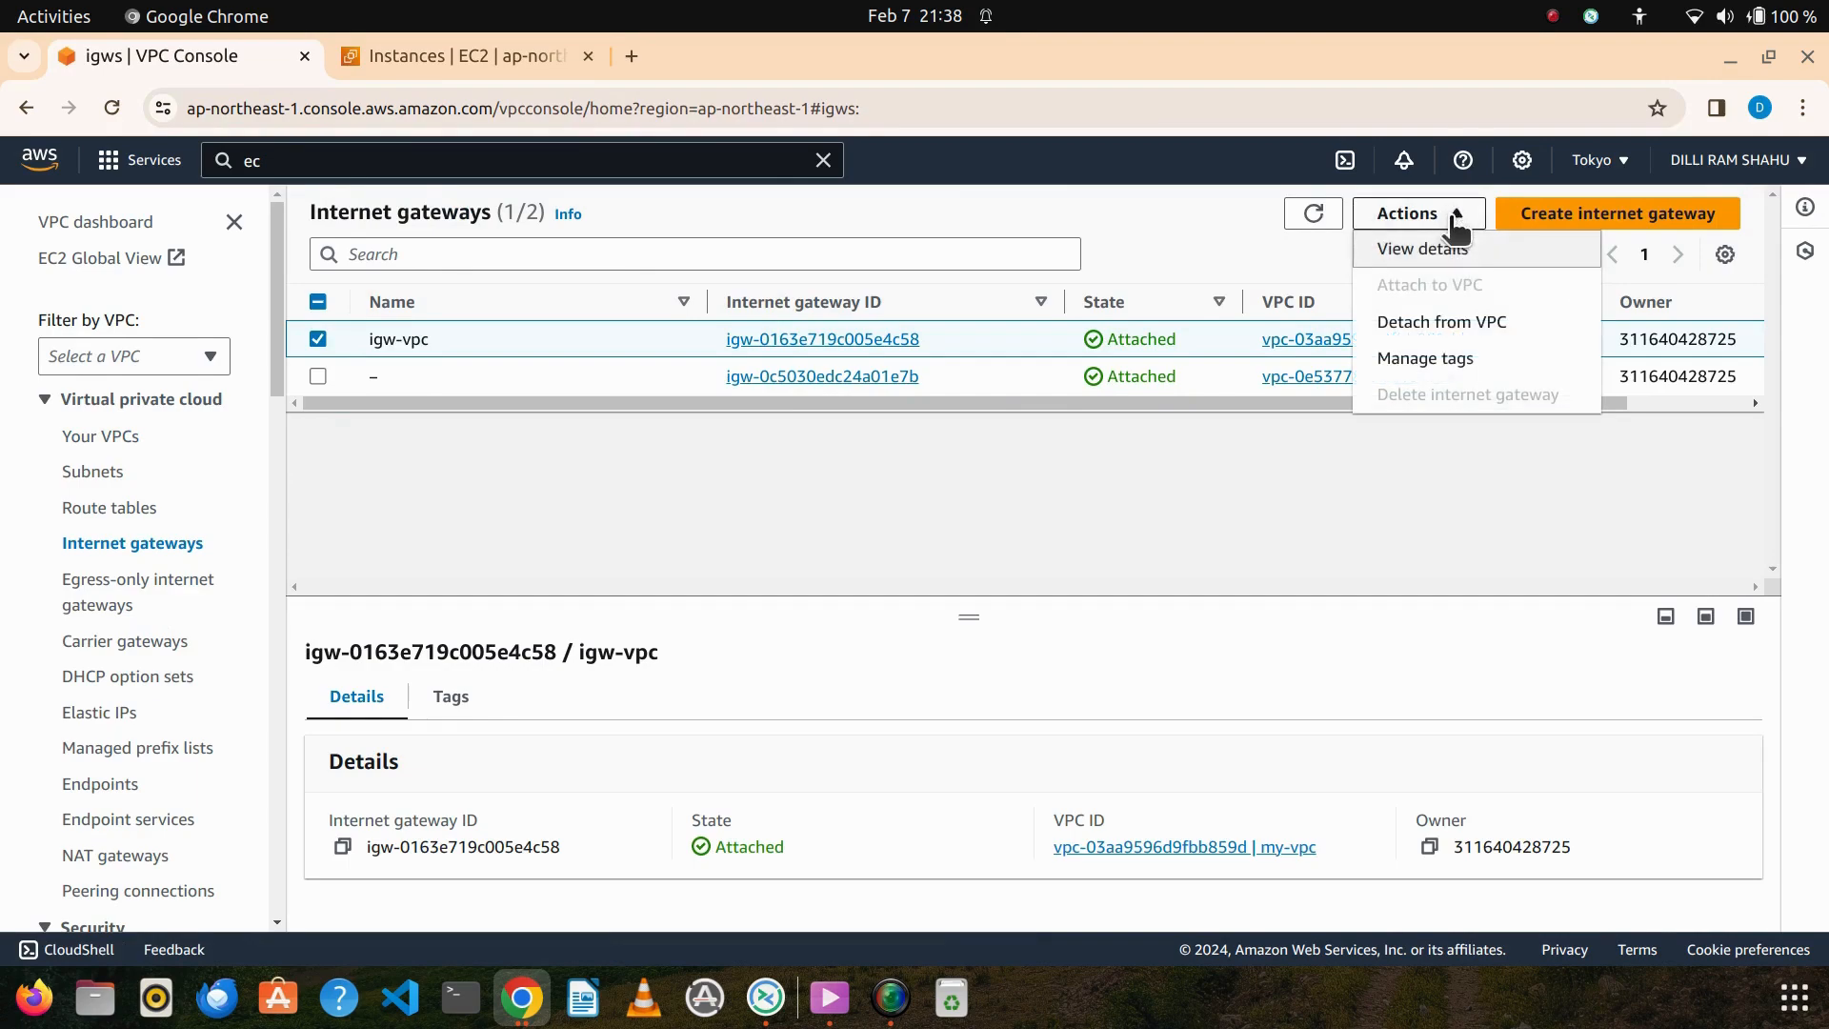
left_click(1455, 324)
left_click(1303, 680)
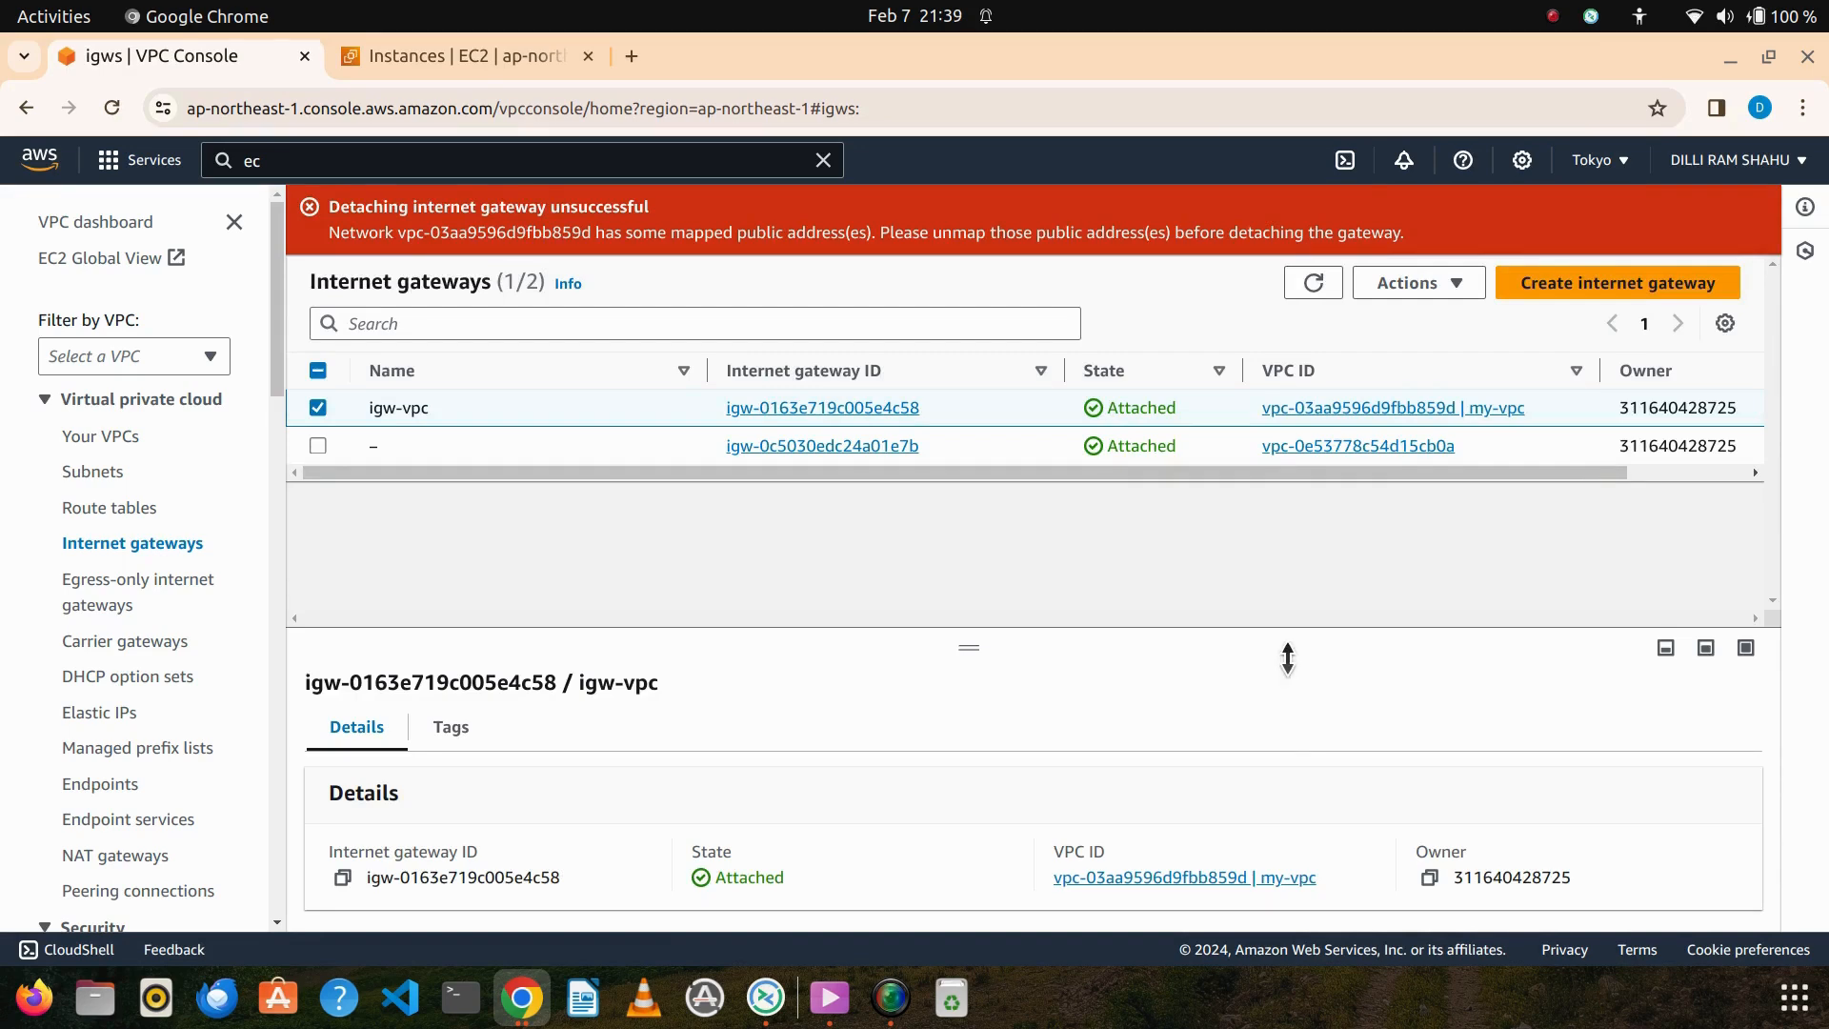
left_click(151, 859)
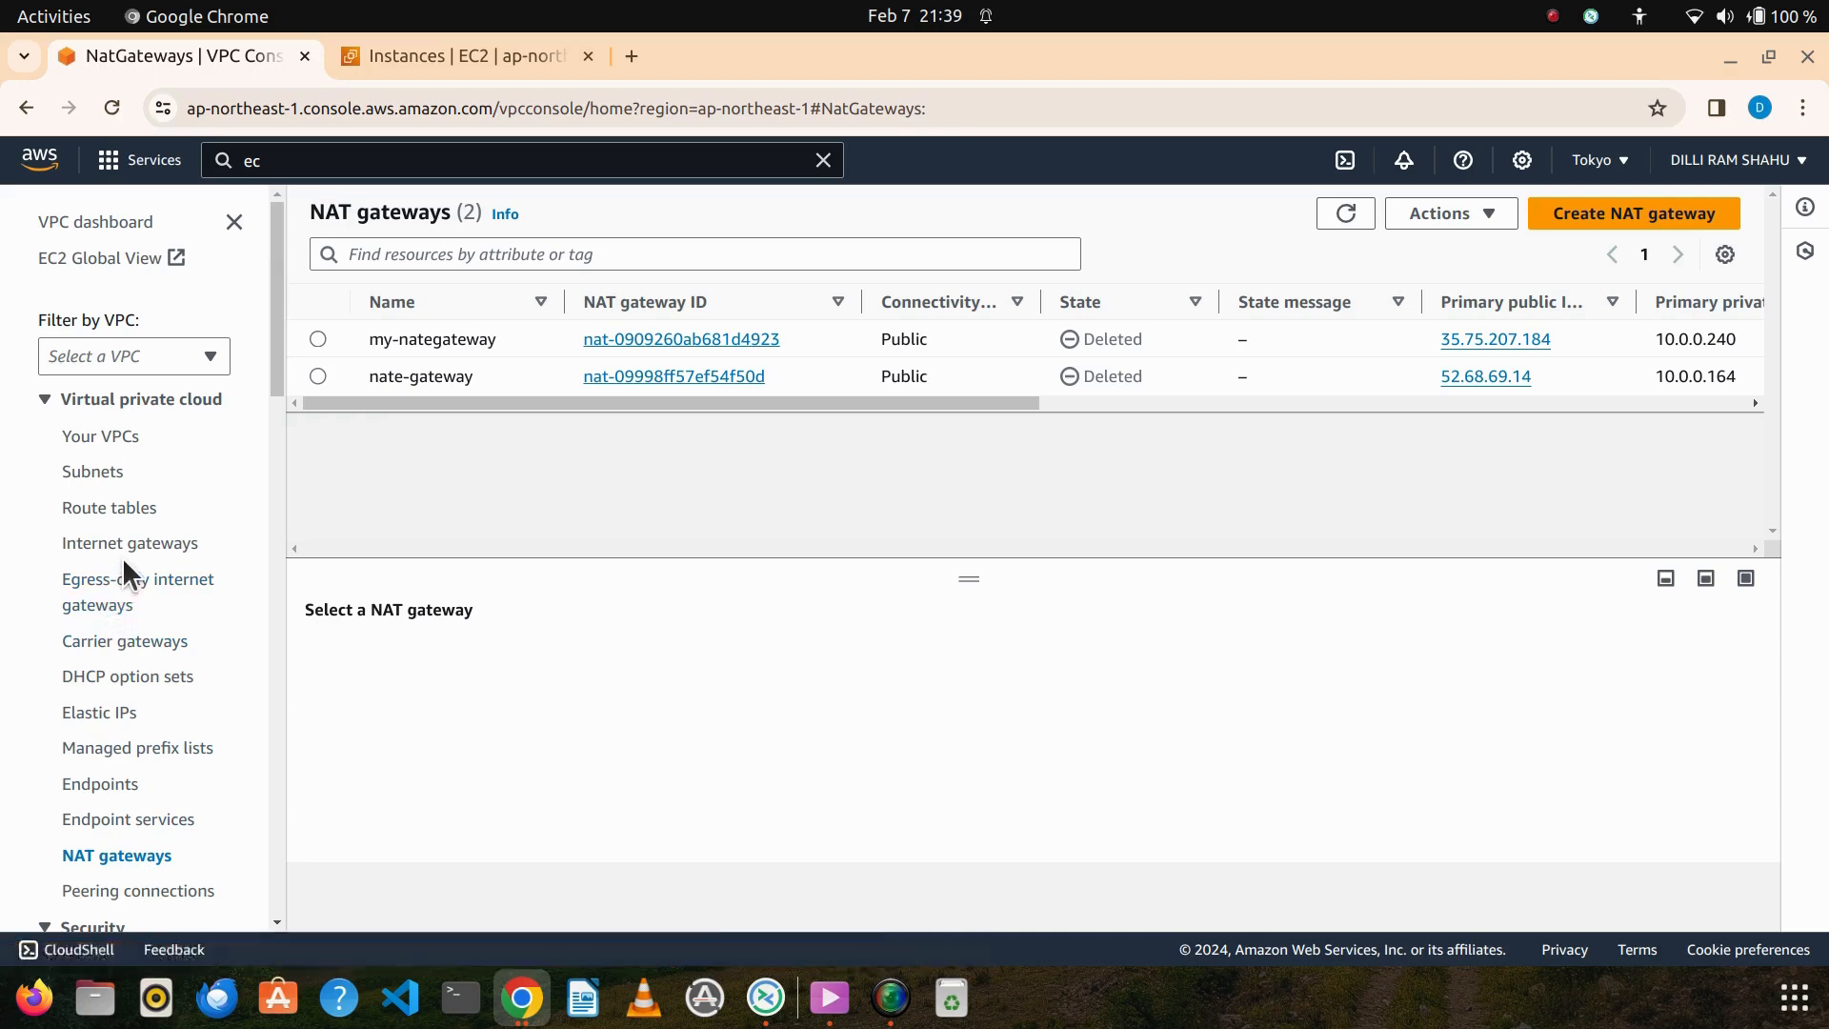
Delete the subnets public-subnet and private-subnet, confirming with the word delete
left_click(108, 476)
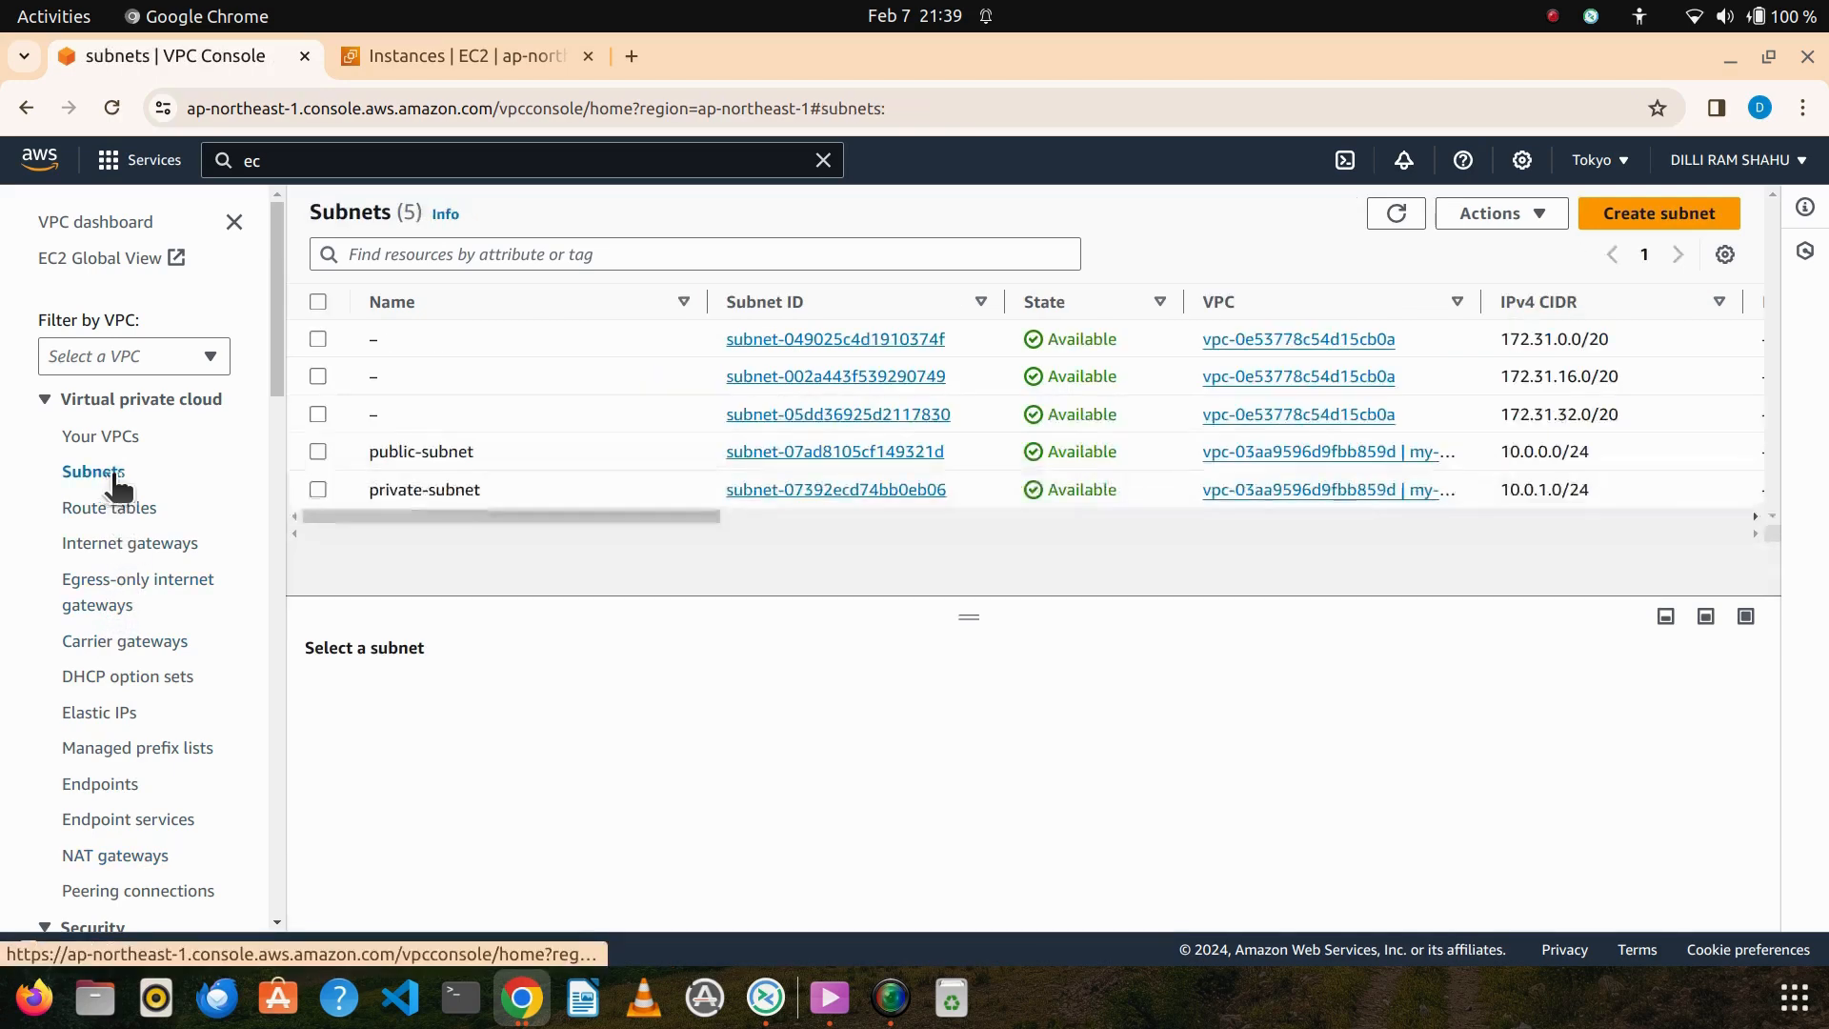
left_click(318, 451)
left_click(318, 488)
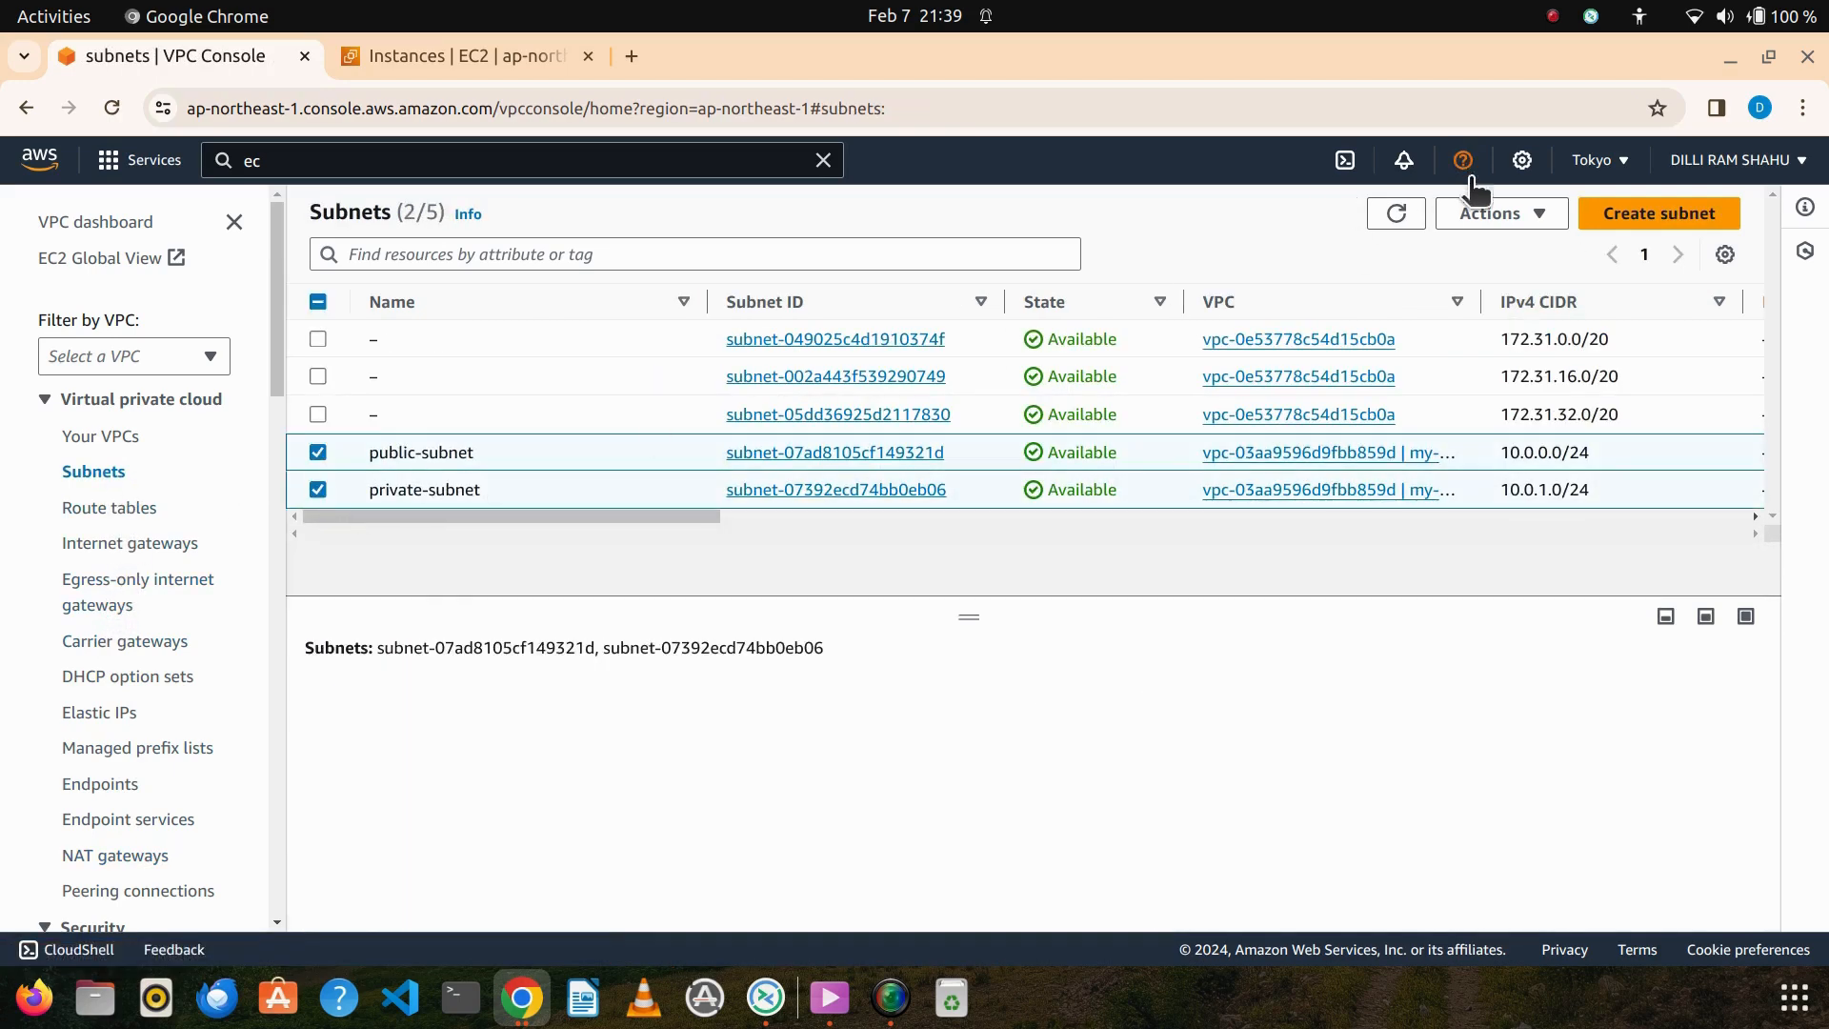
left_click(1499, 212)
left_click(1513, 578)
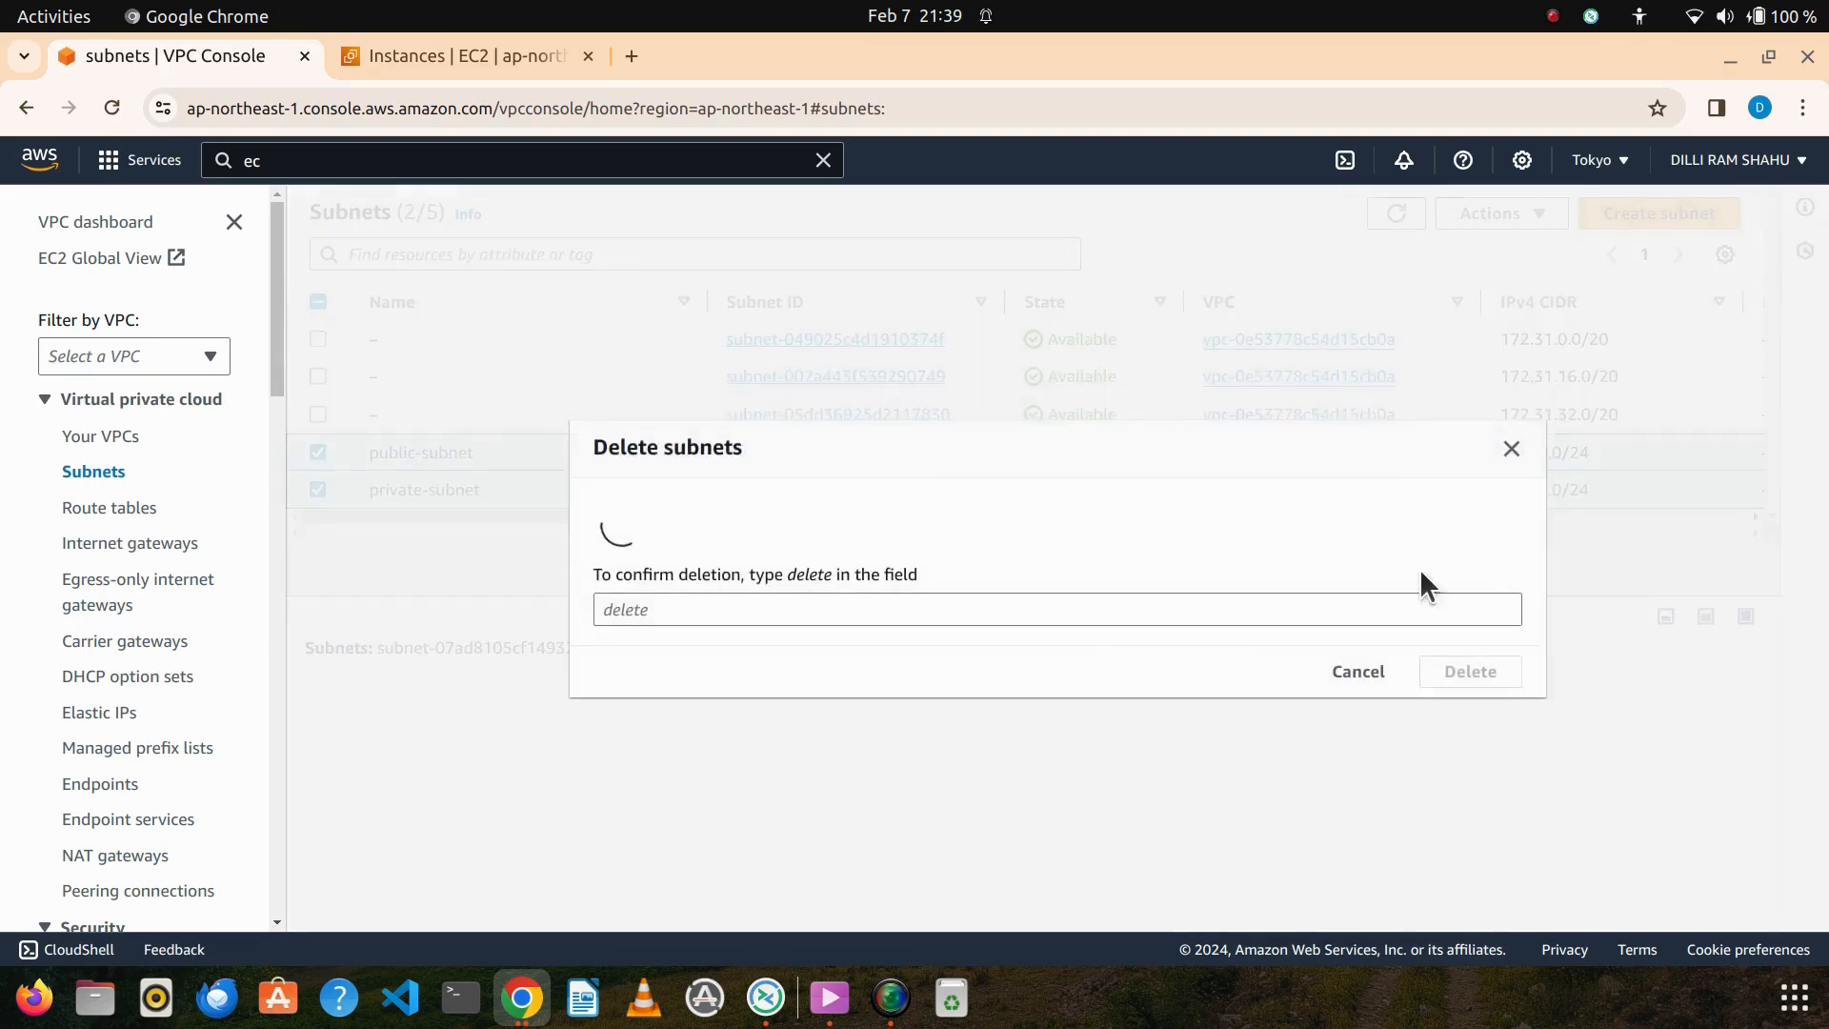
left_click(920, 646)
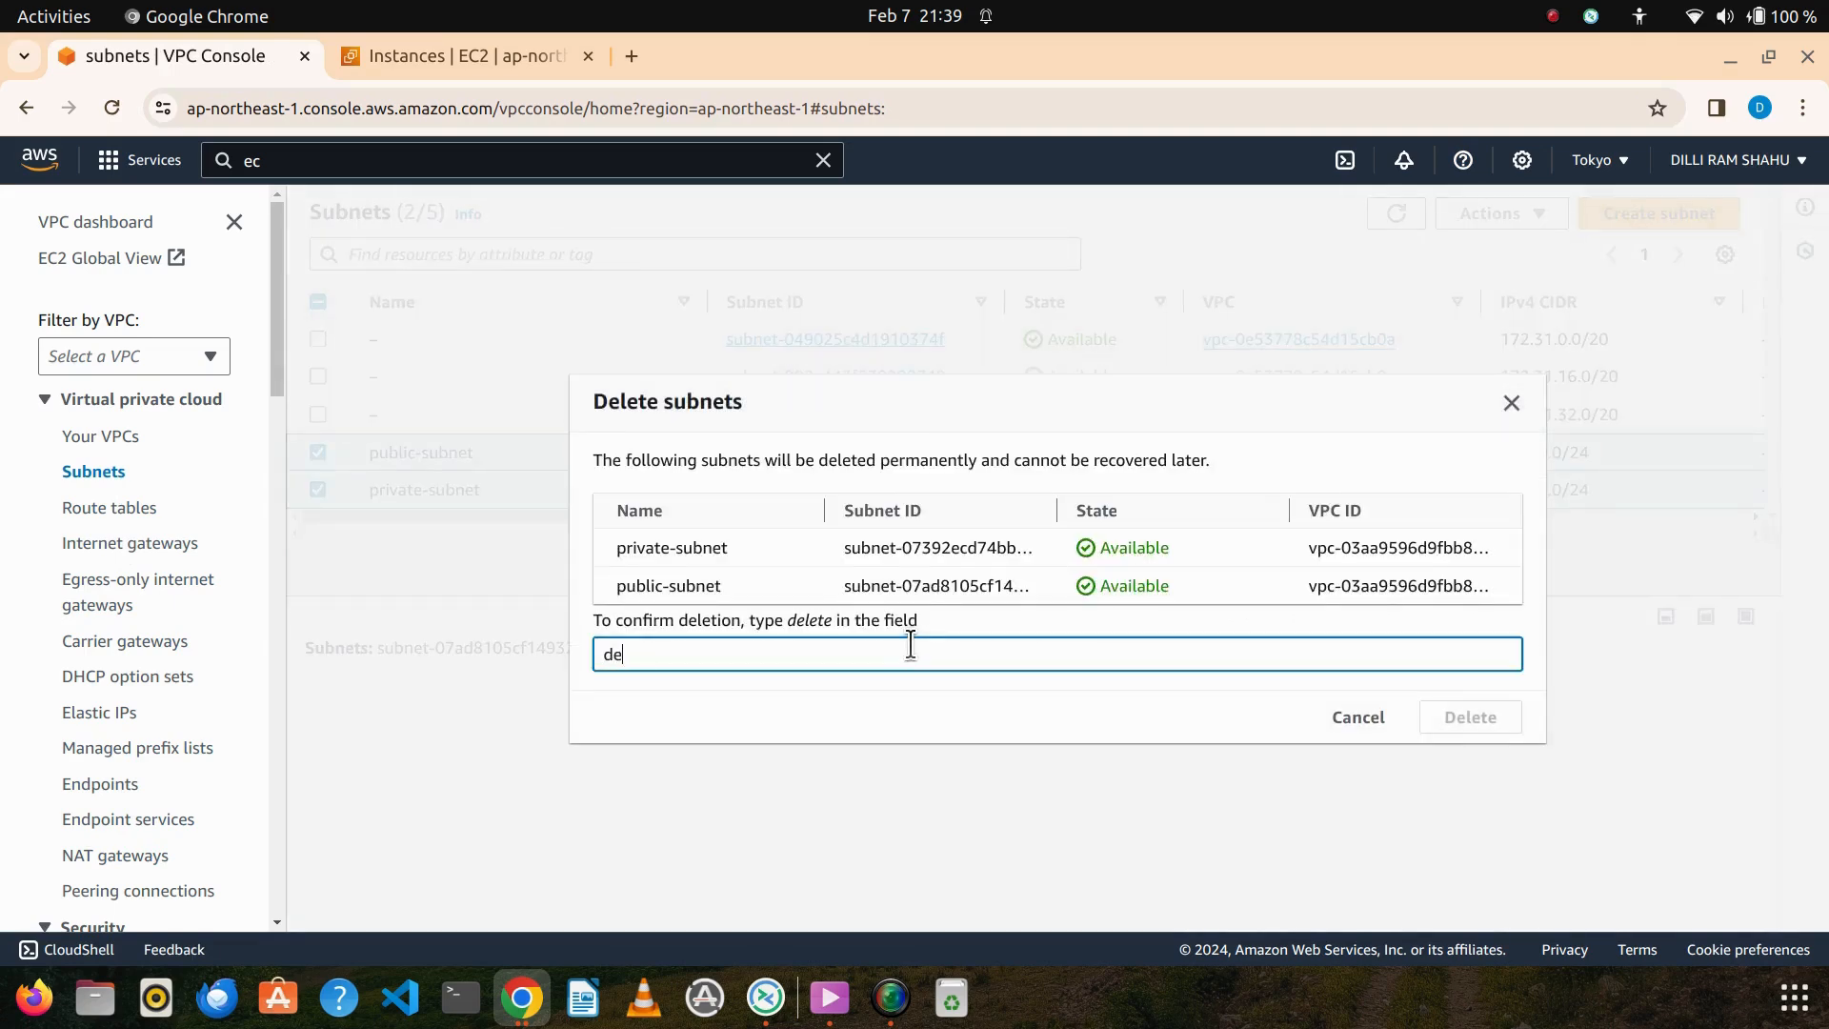
type("delete")
key("Return")
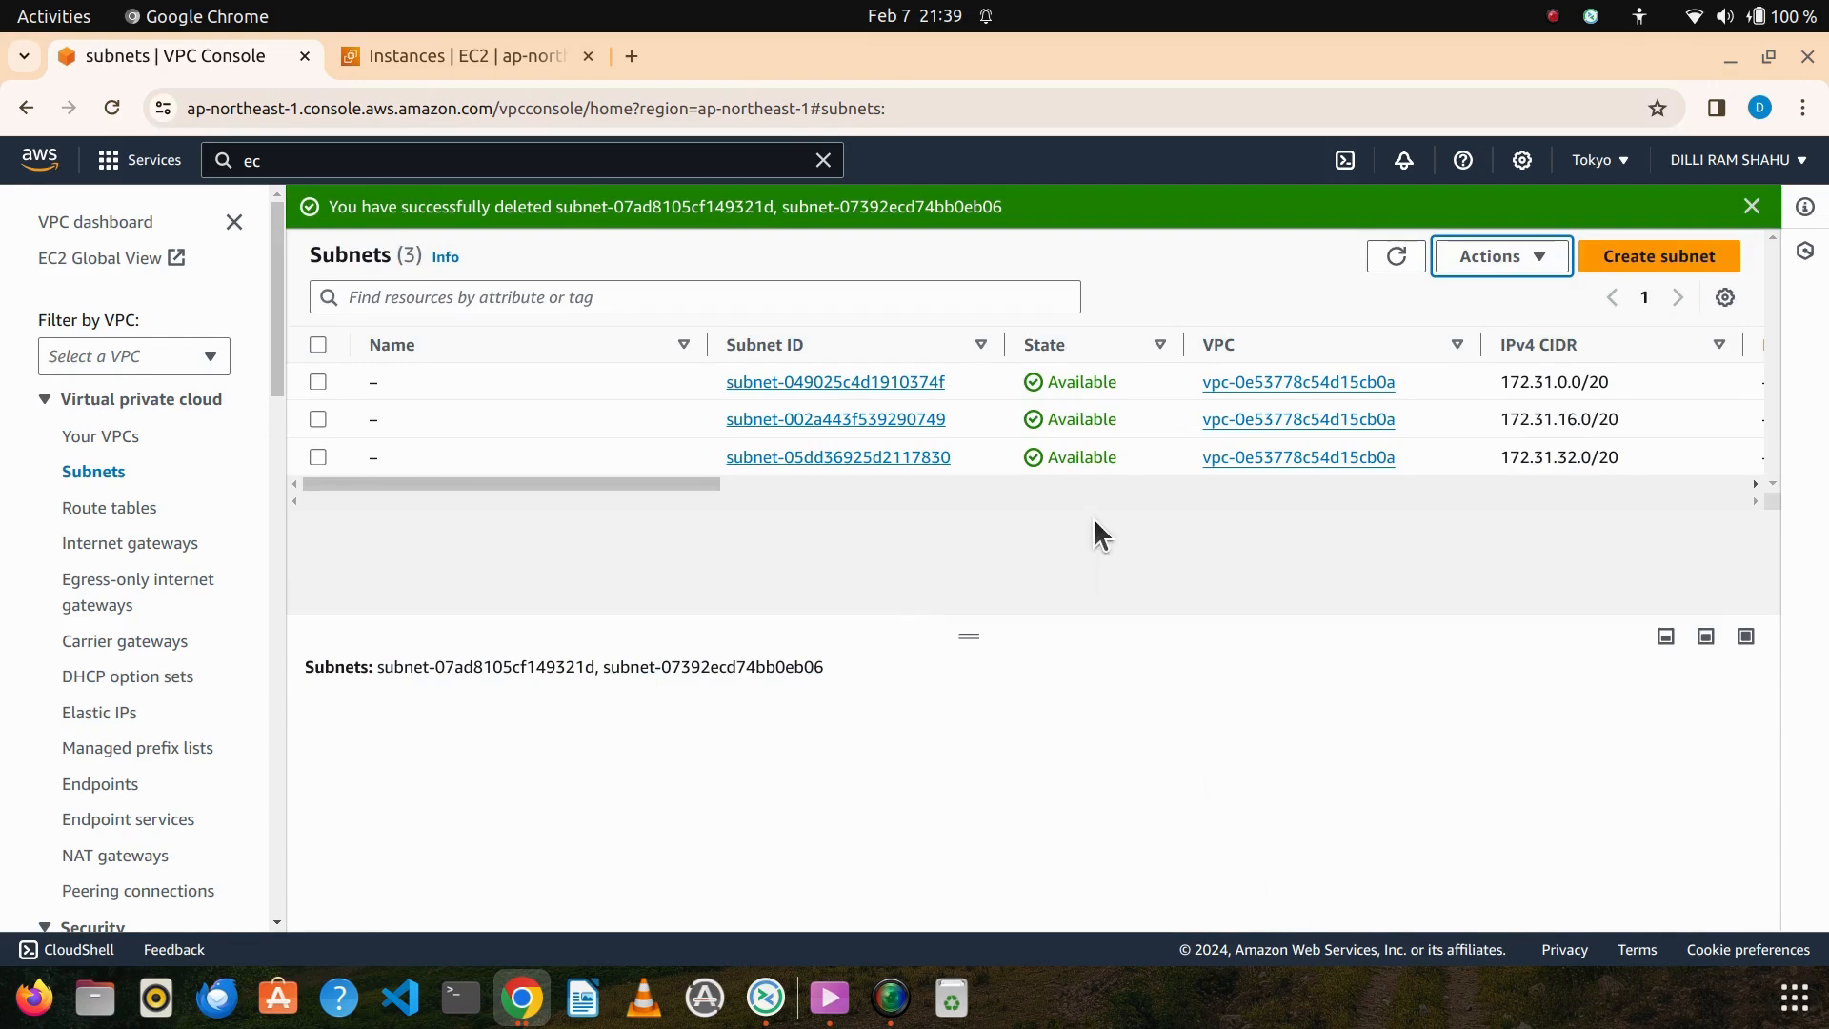
Detach the internet gateway igw-vpc from my-vpc
left_click(138, 546)
left_click(318, 339)
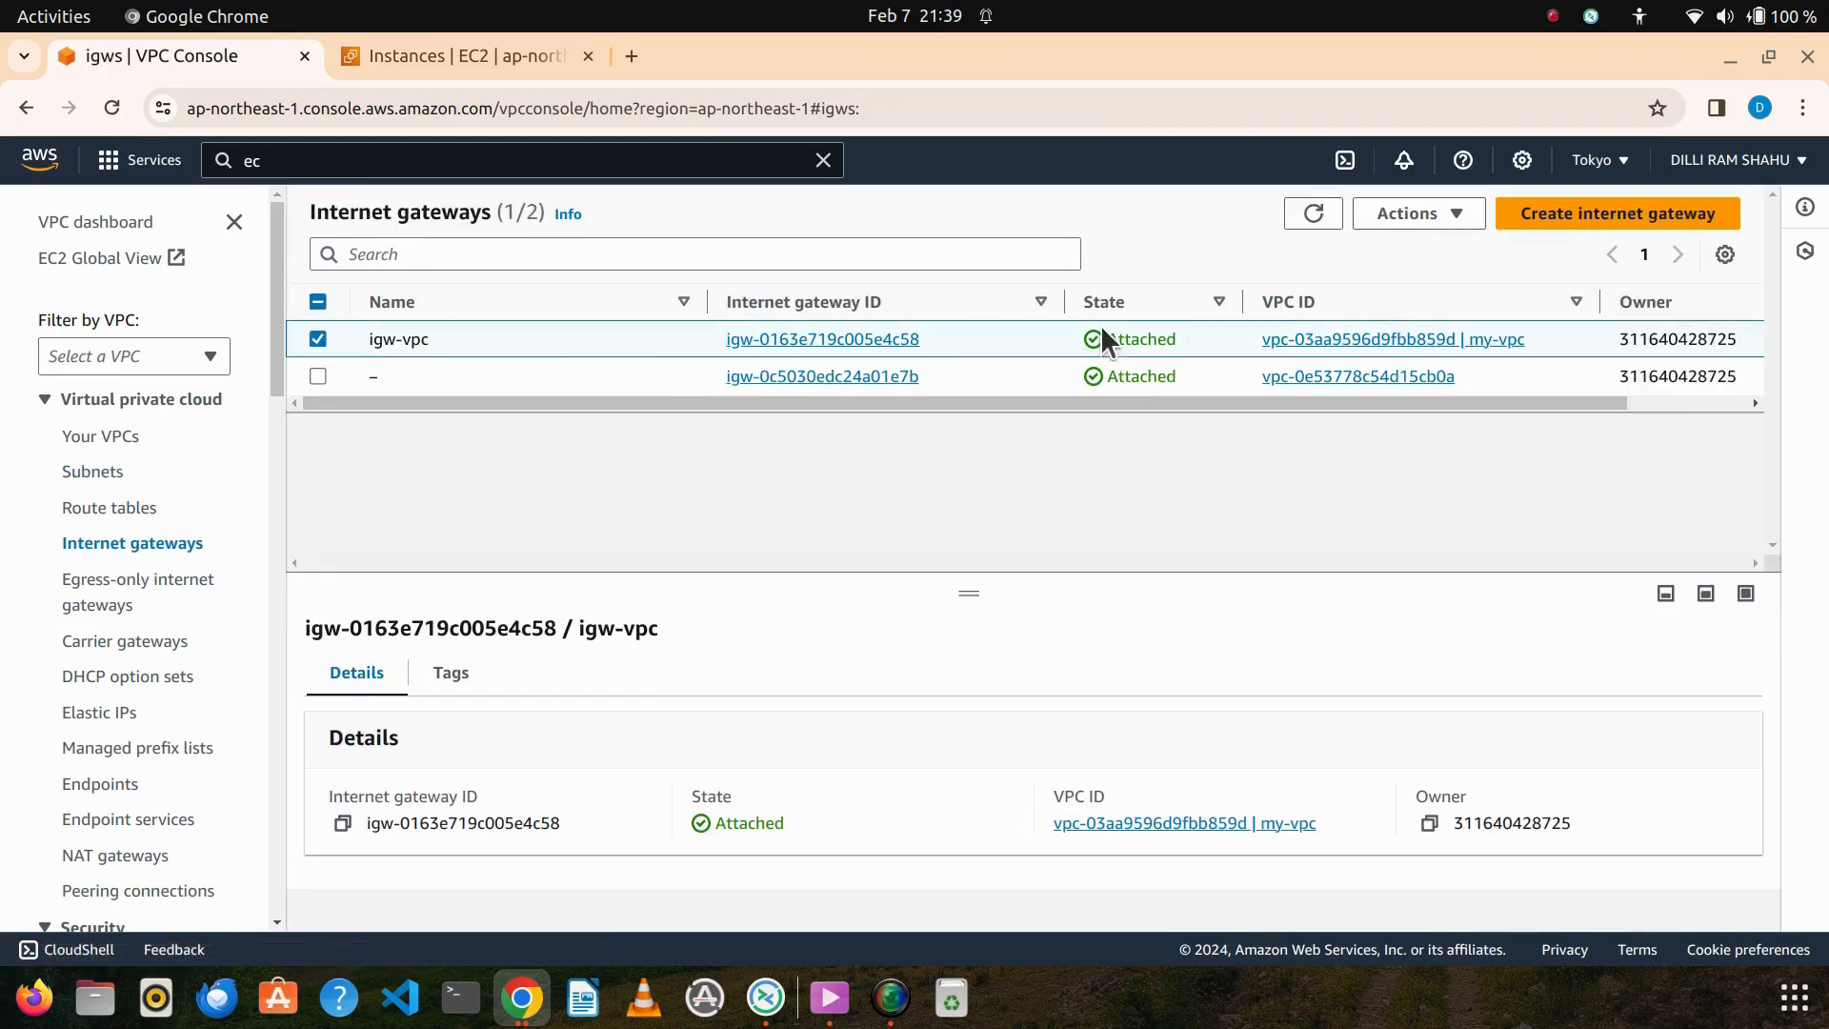
left_click(1429, 214)
left_click(1479, 339)
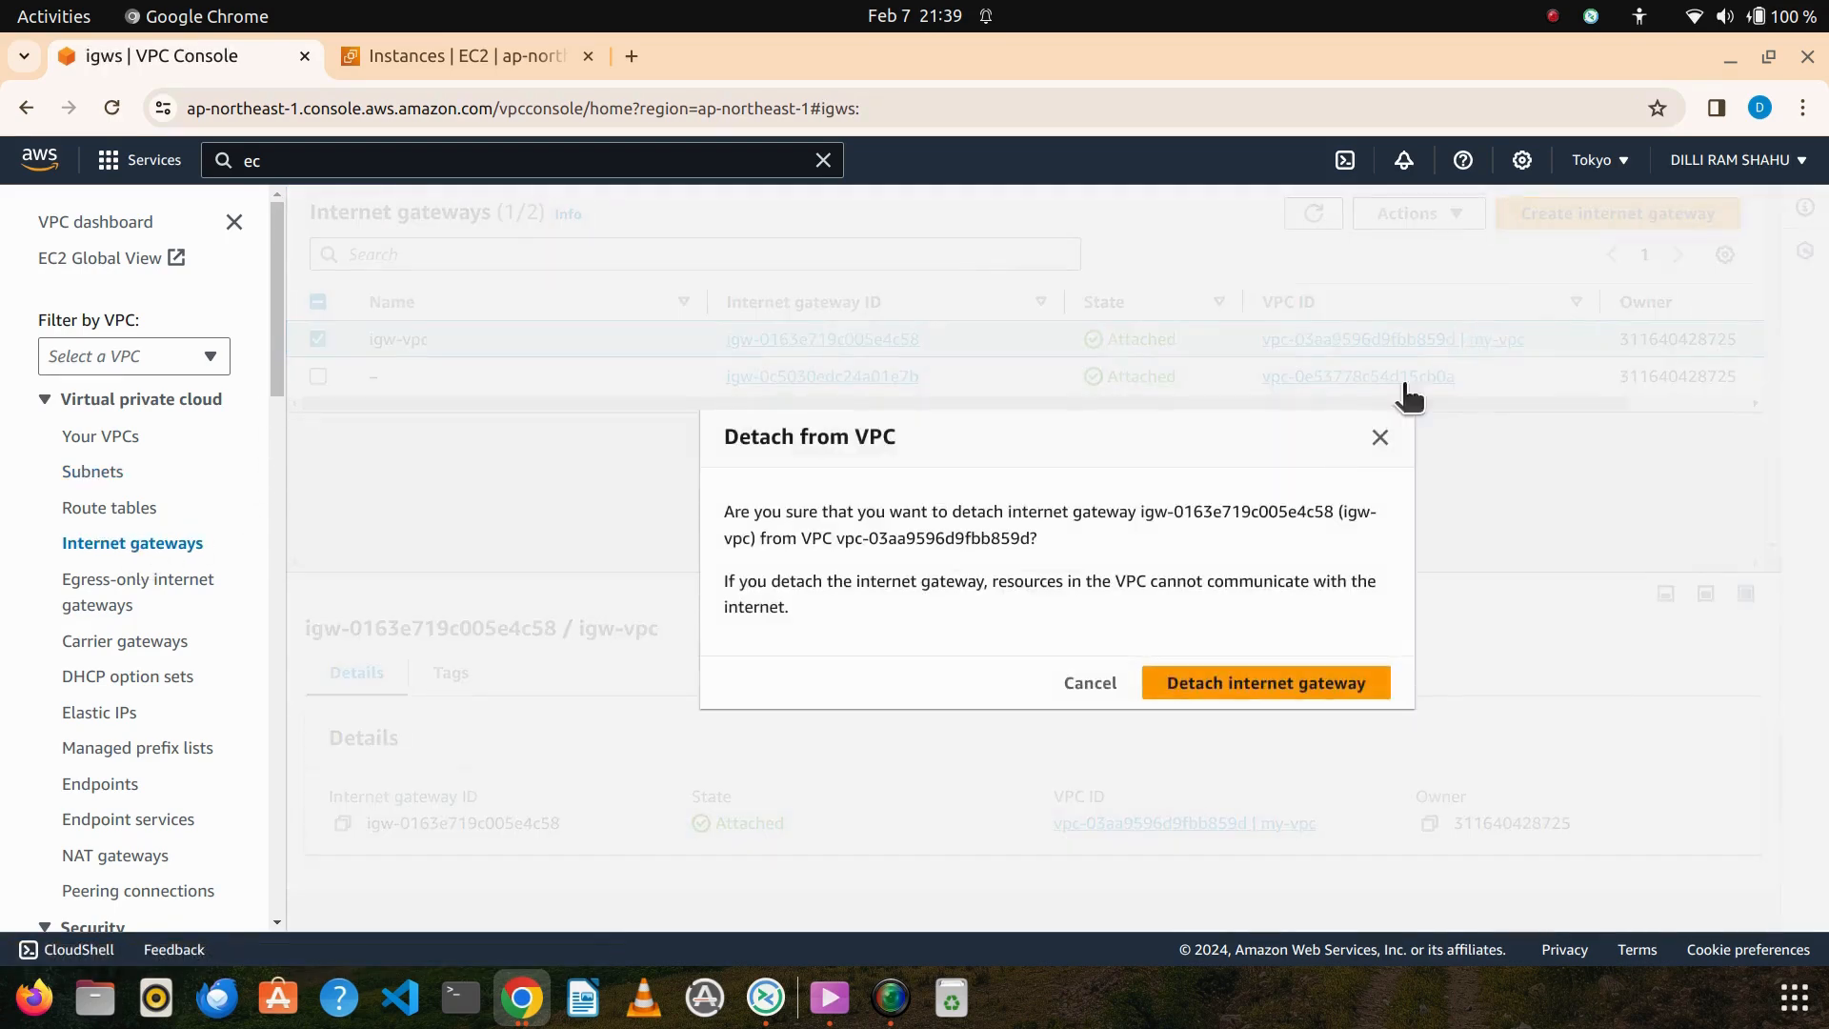
left_click(1248, 683)
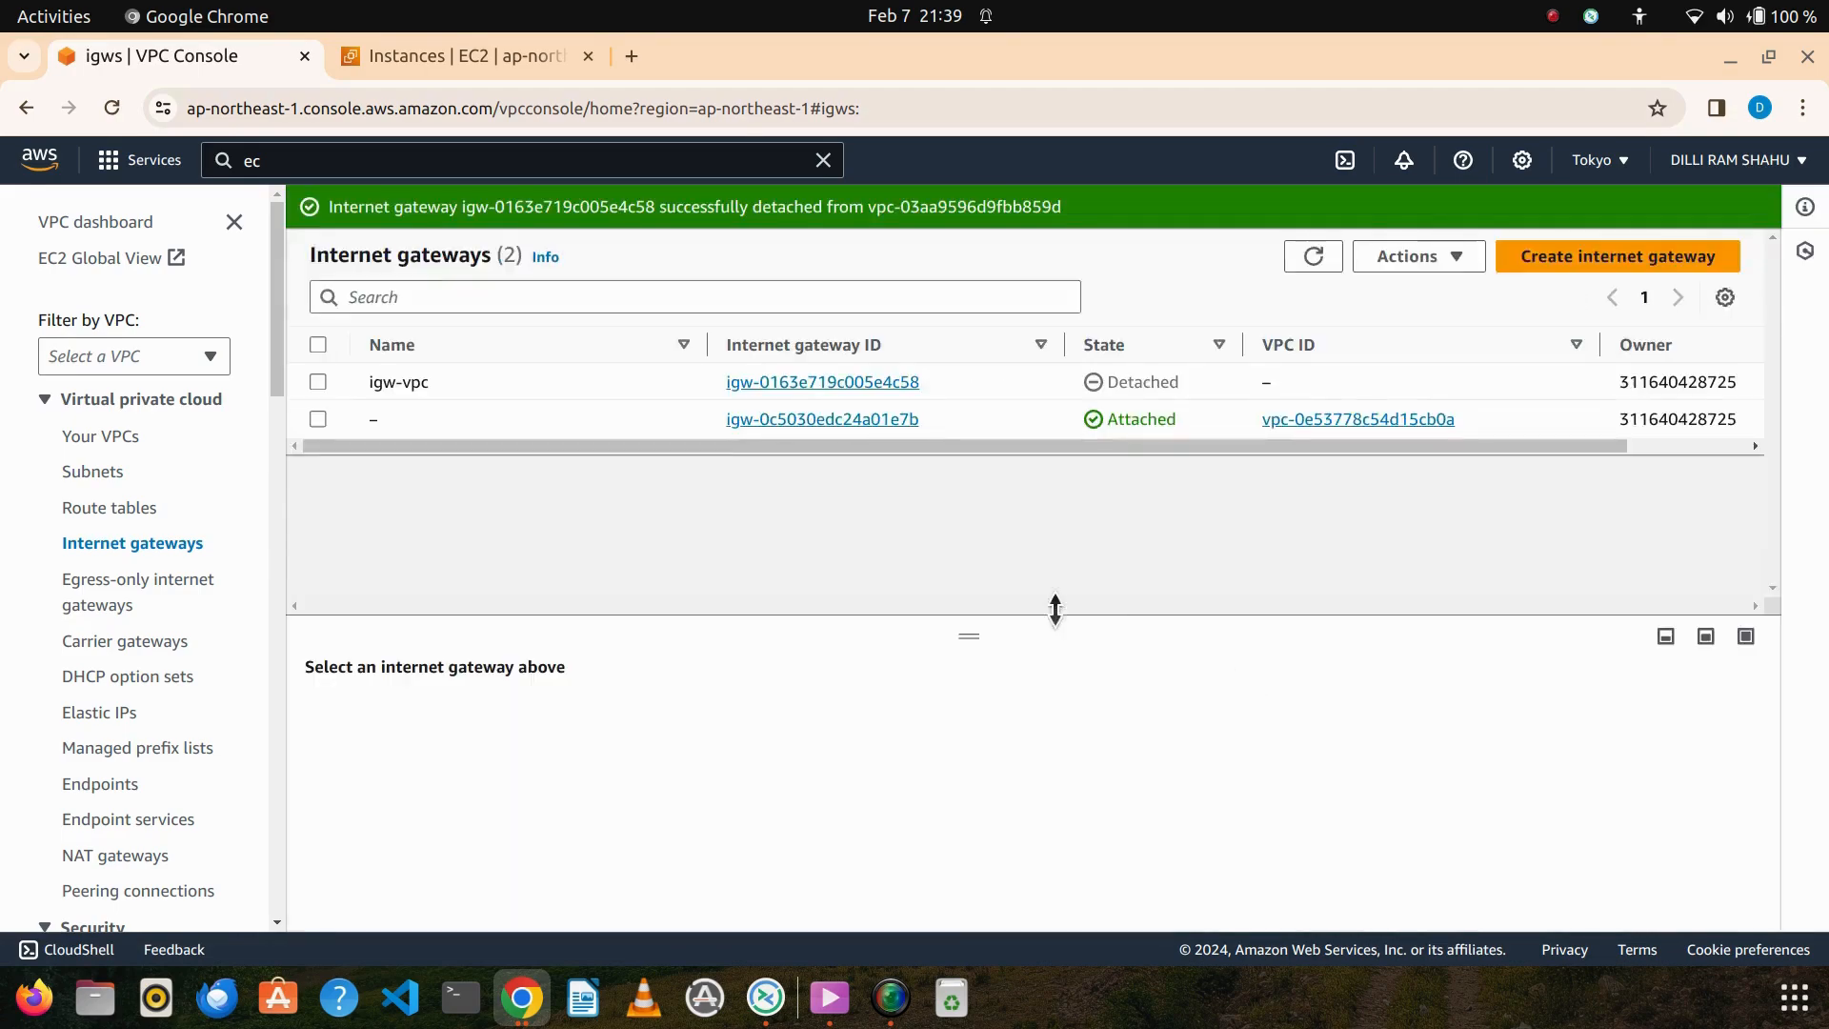
Delete the route tables public-route-table and private-route-table, confirming with the word delete
left_click(113, 510)
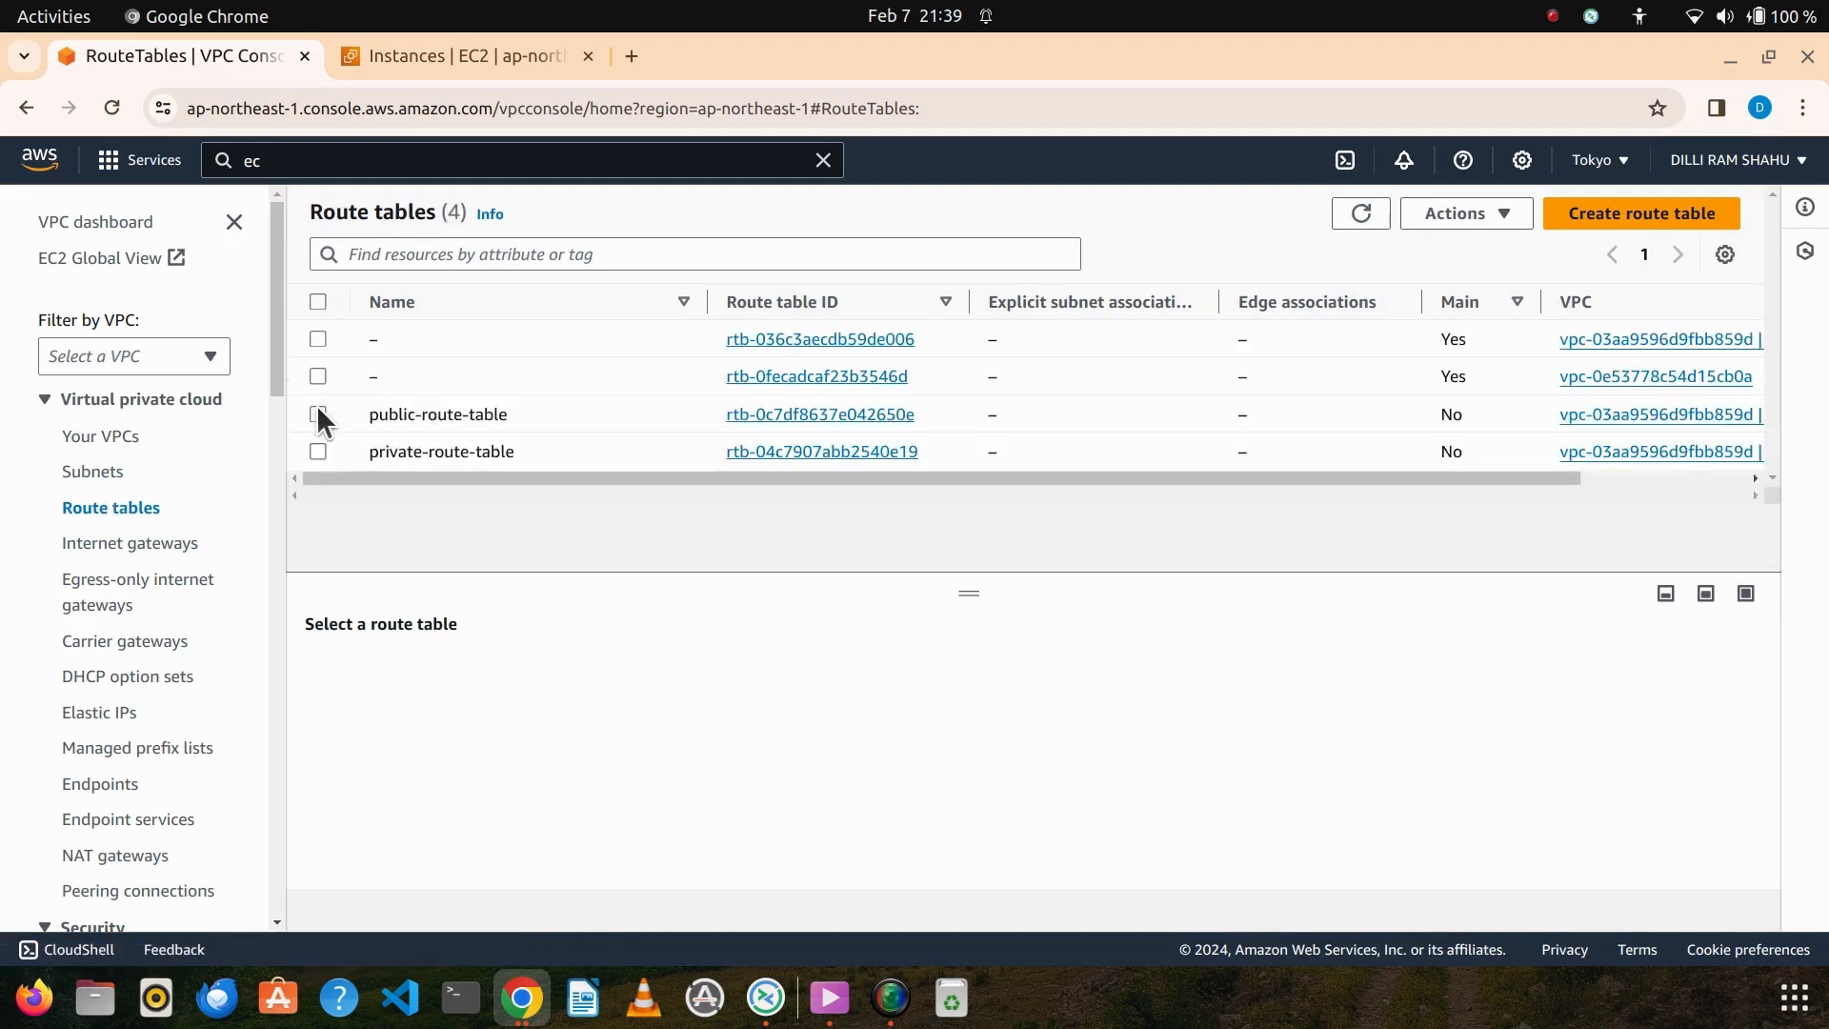
left_click(318, 414)
left_click(318, 451)
left_click(1515, 213)
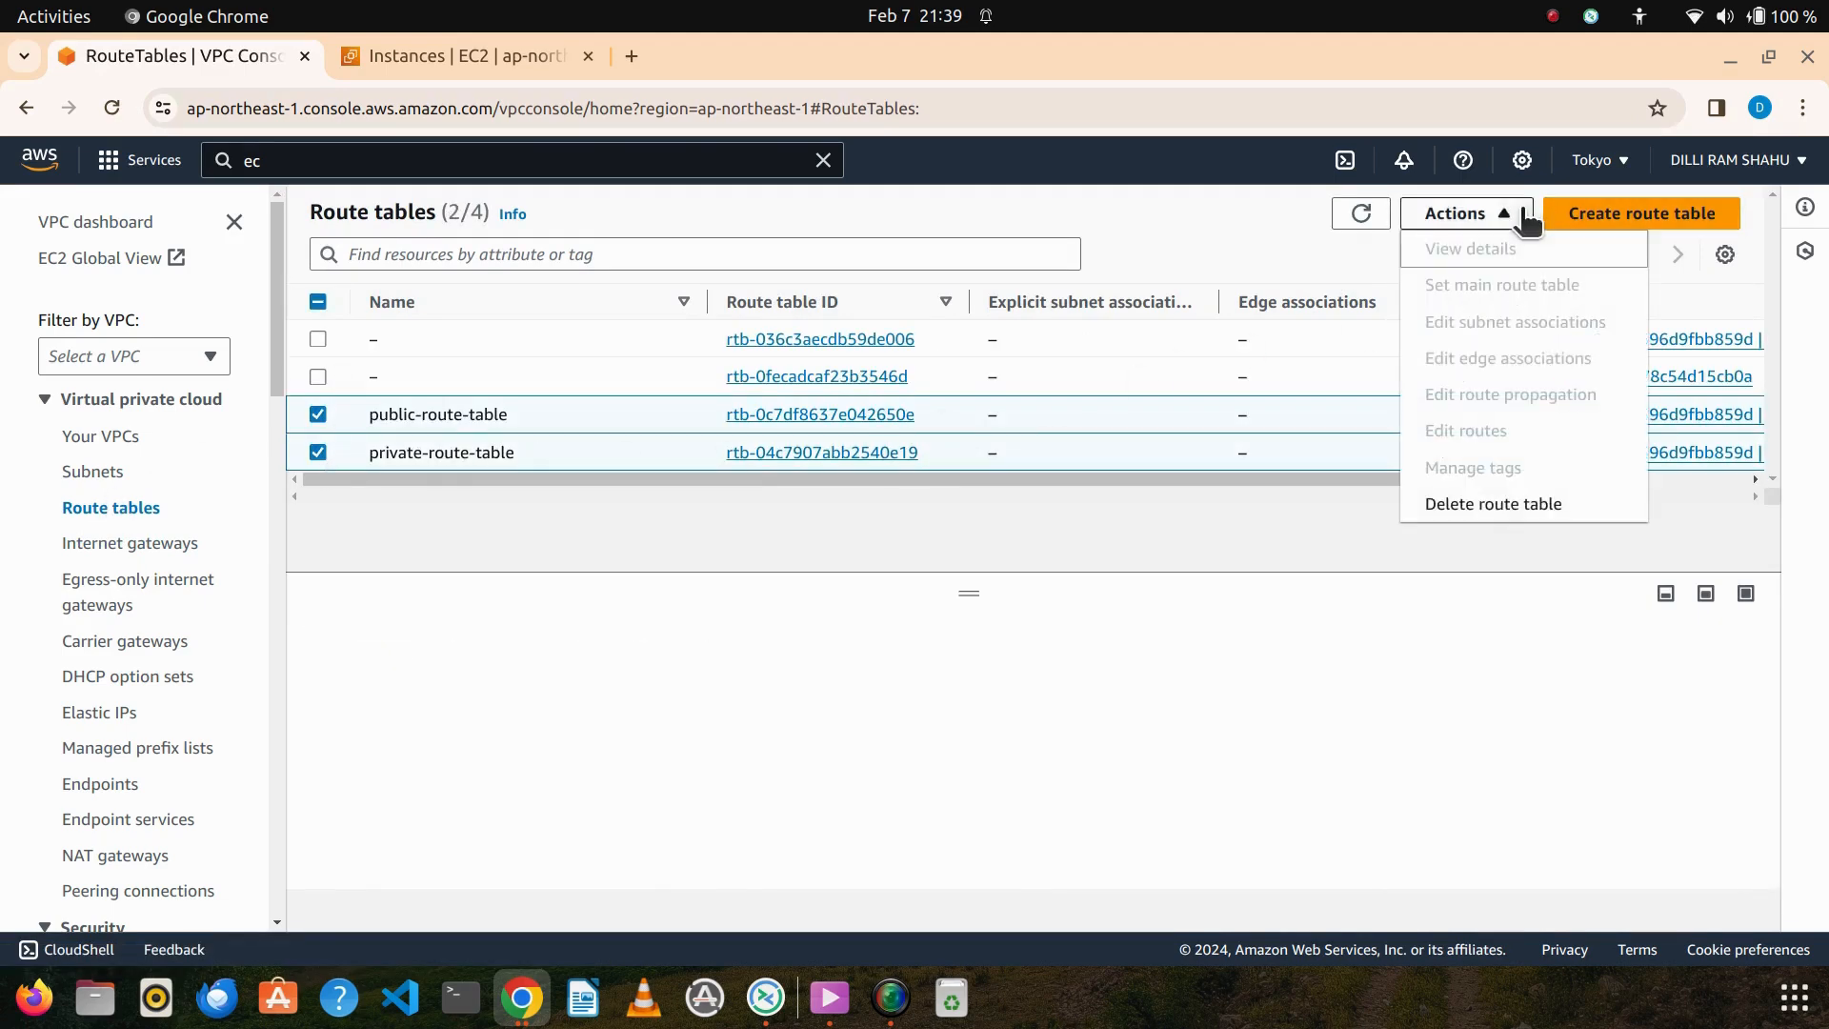
left_click(1513, 507)
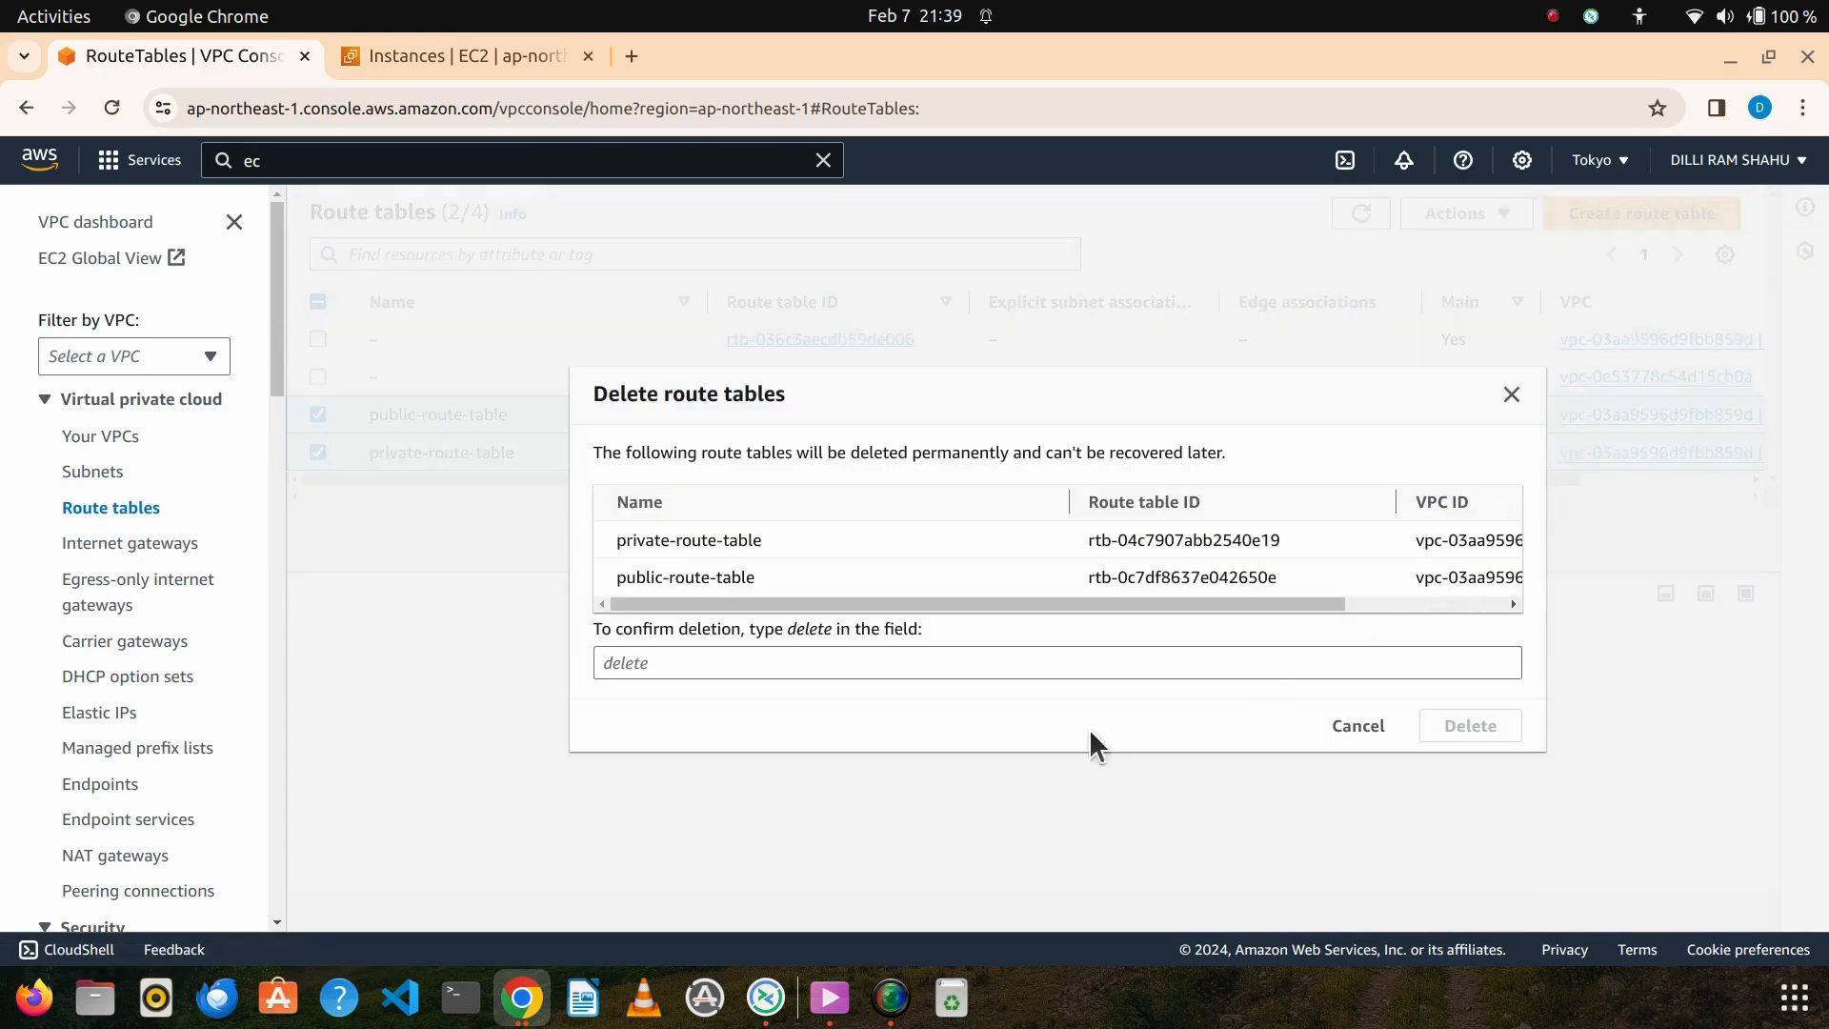
left_click(892, 662)
type("delet")
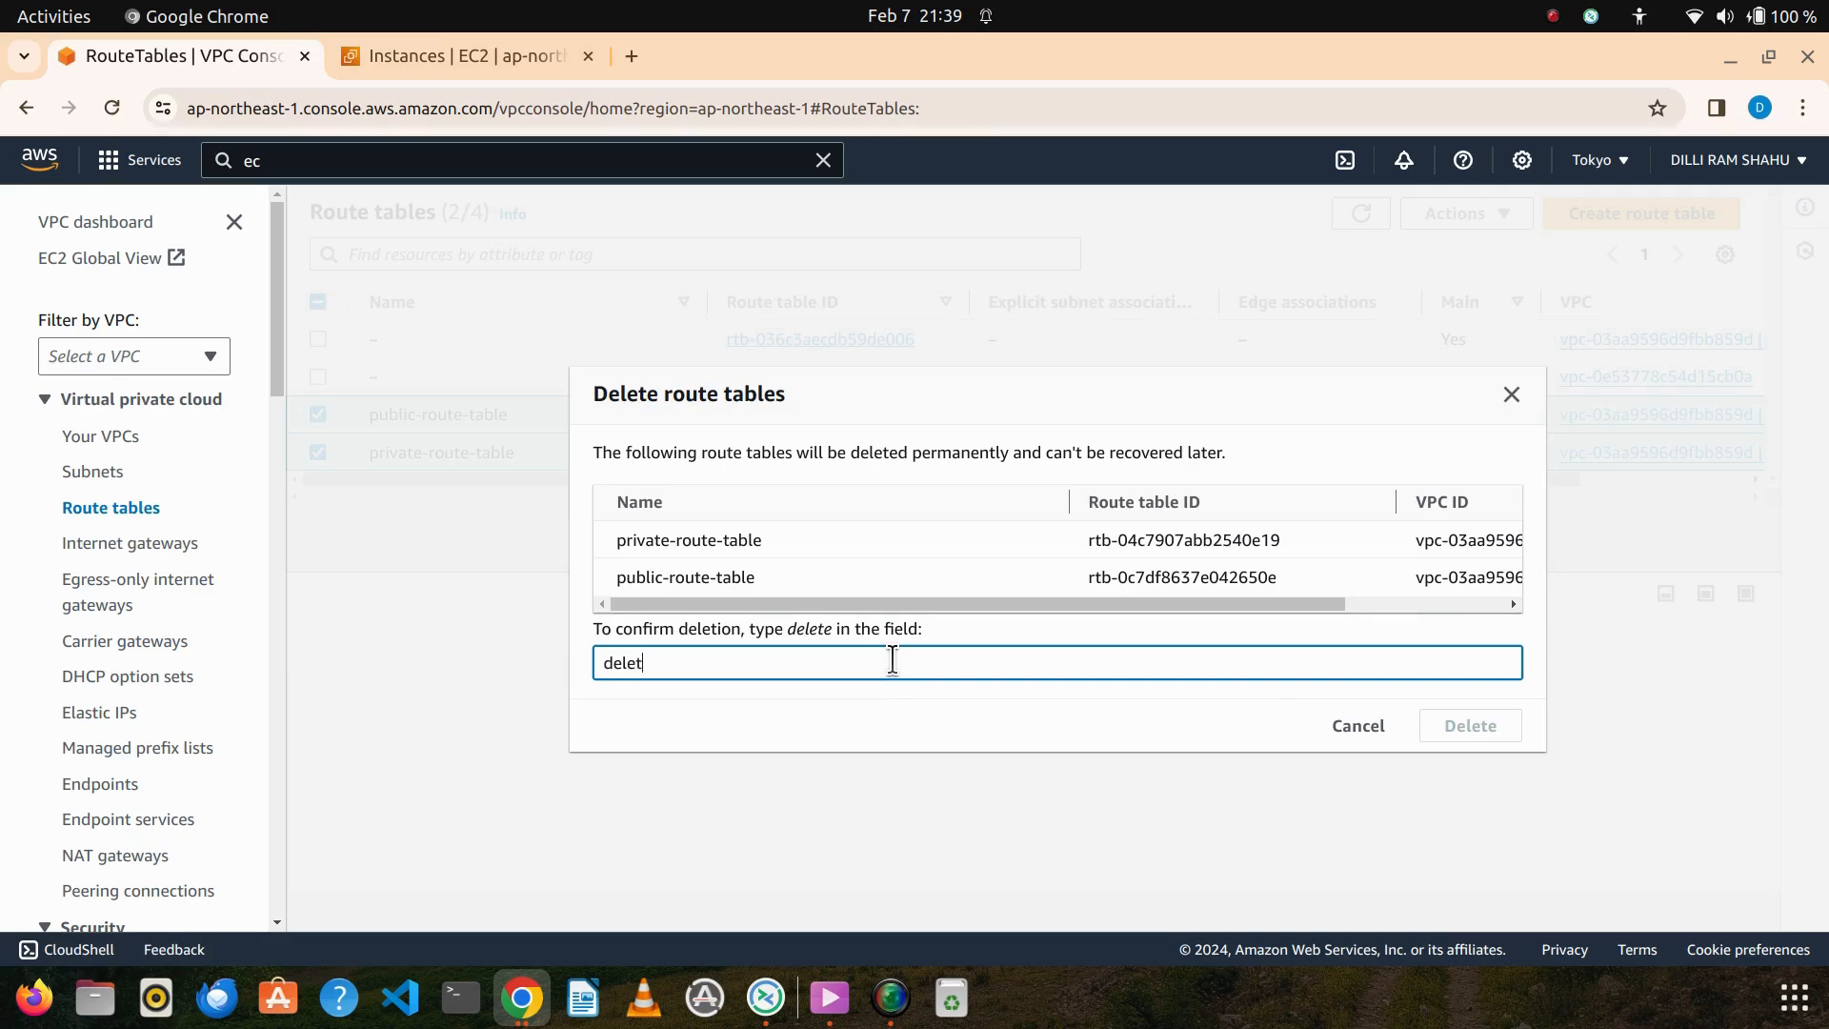
type("e")
key("Return")
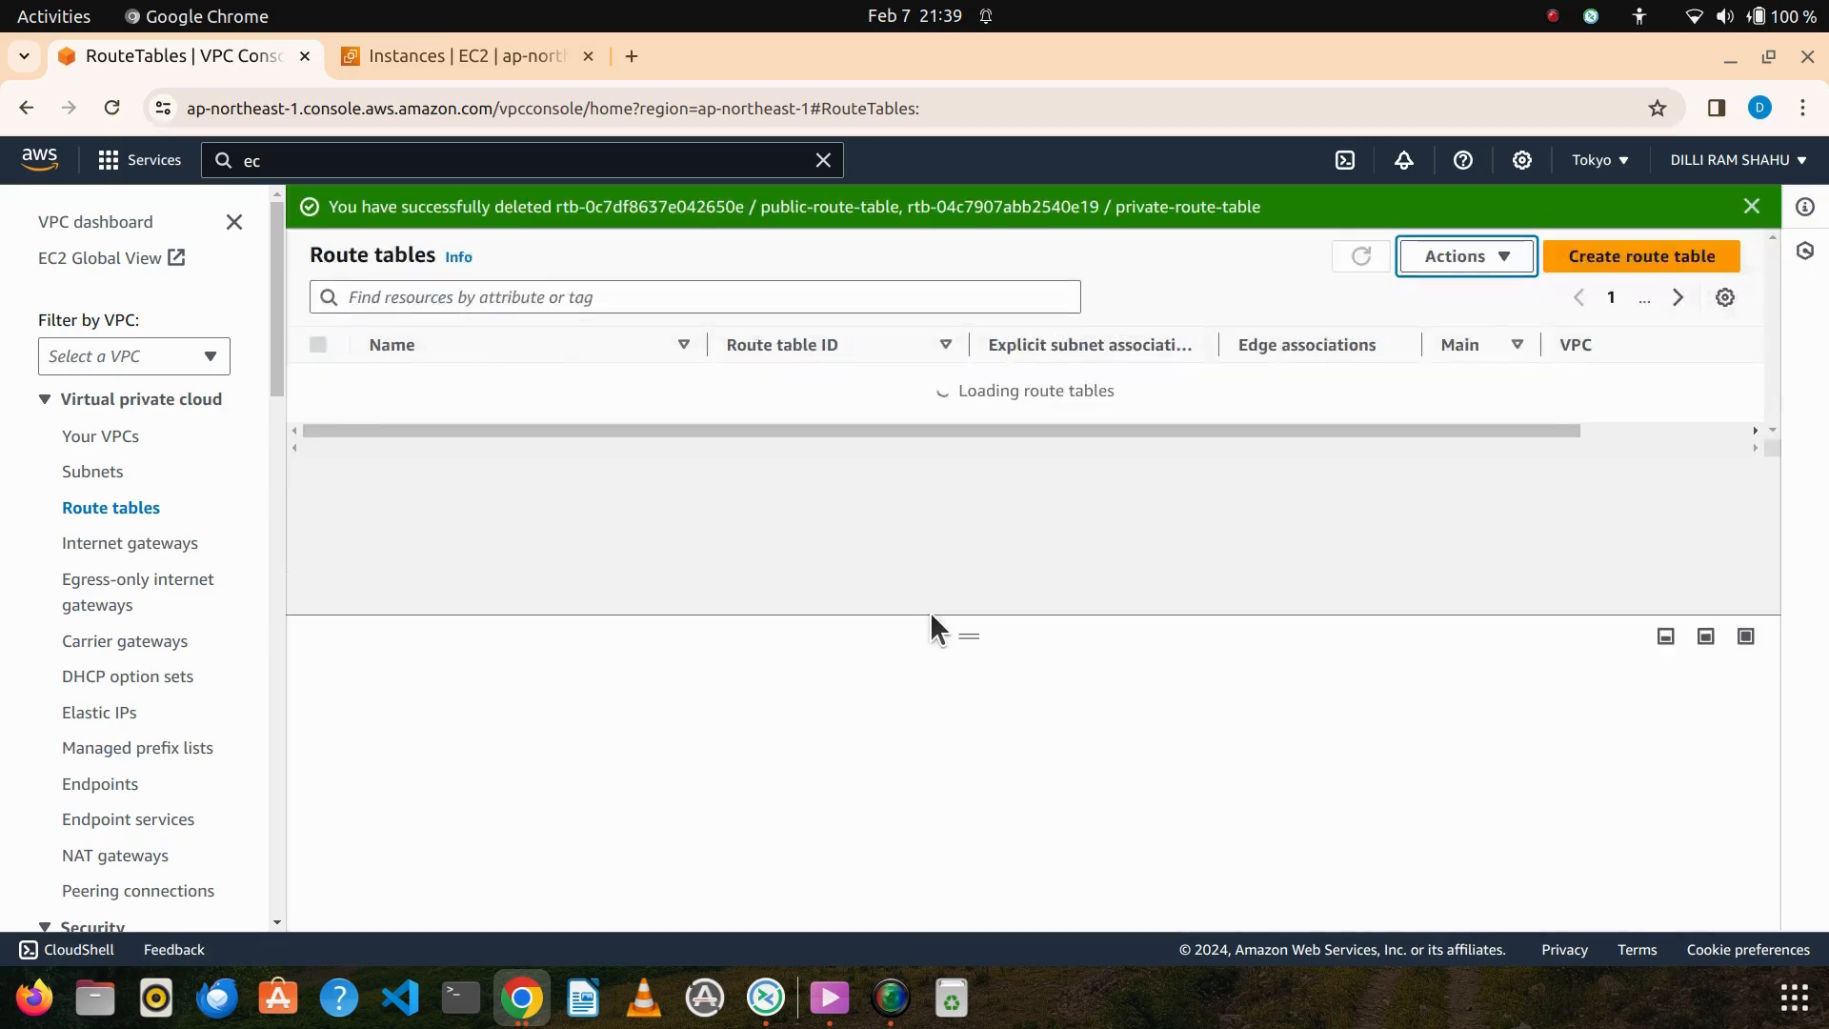
Delete the VPC my-vpc together with its remaining security groups, confirming with the word delete
left_click(99, 473)
left_click(107, 438)
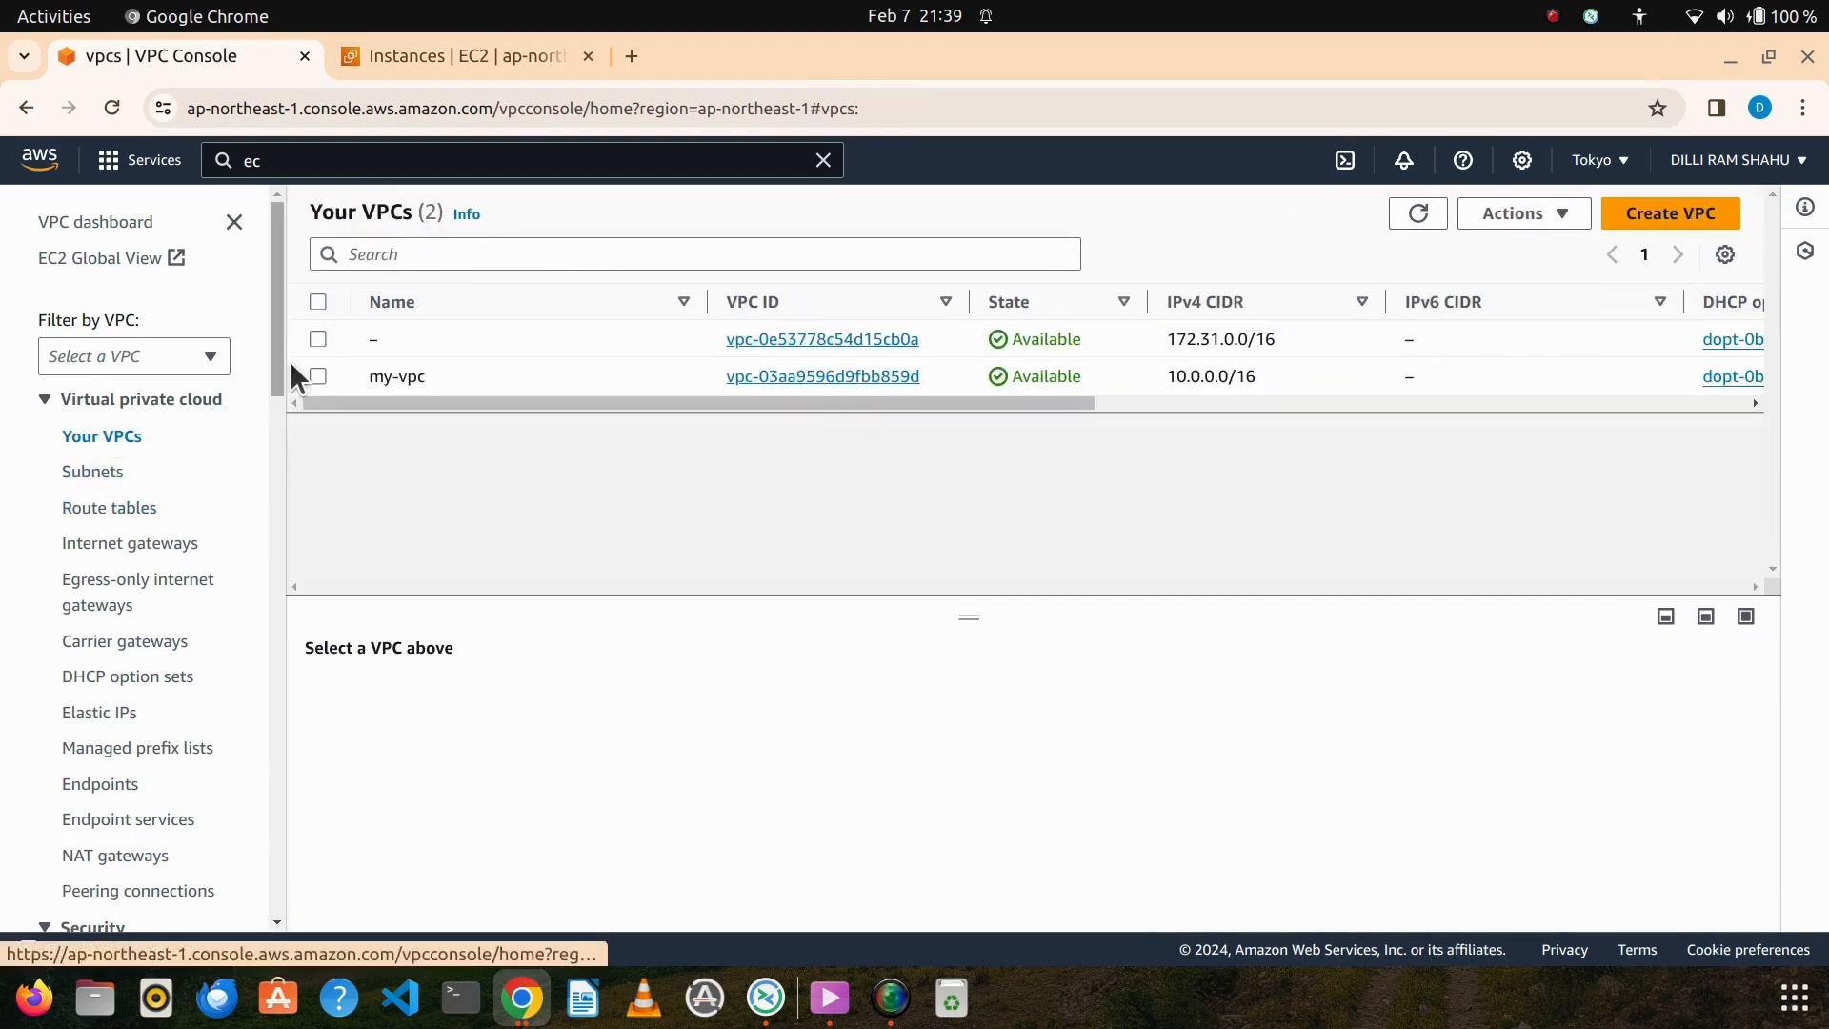
left_click(318, 376)
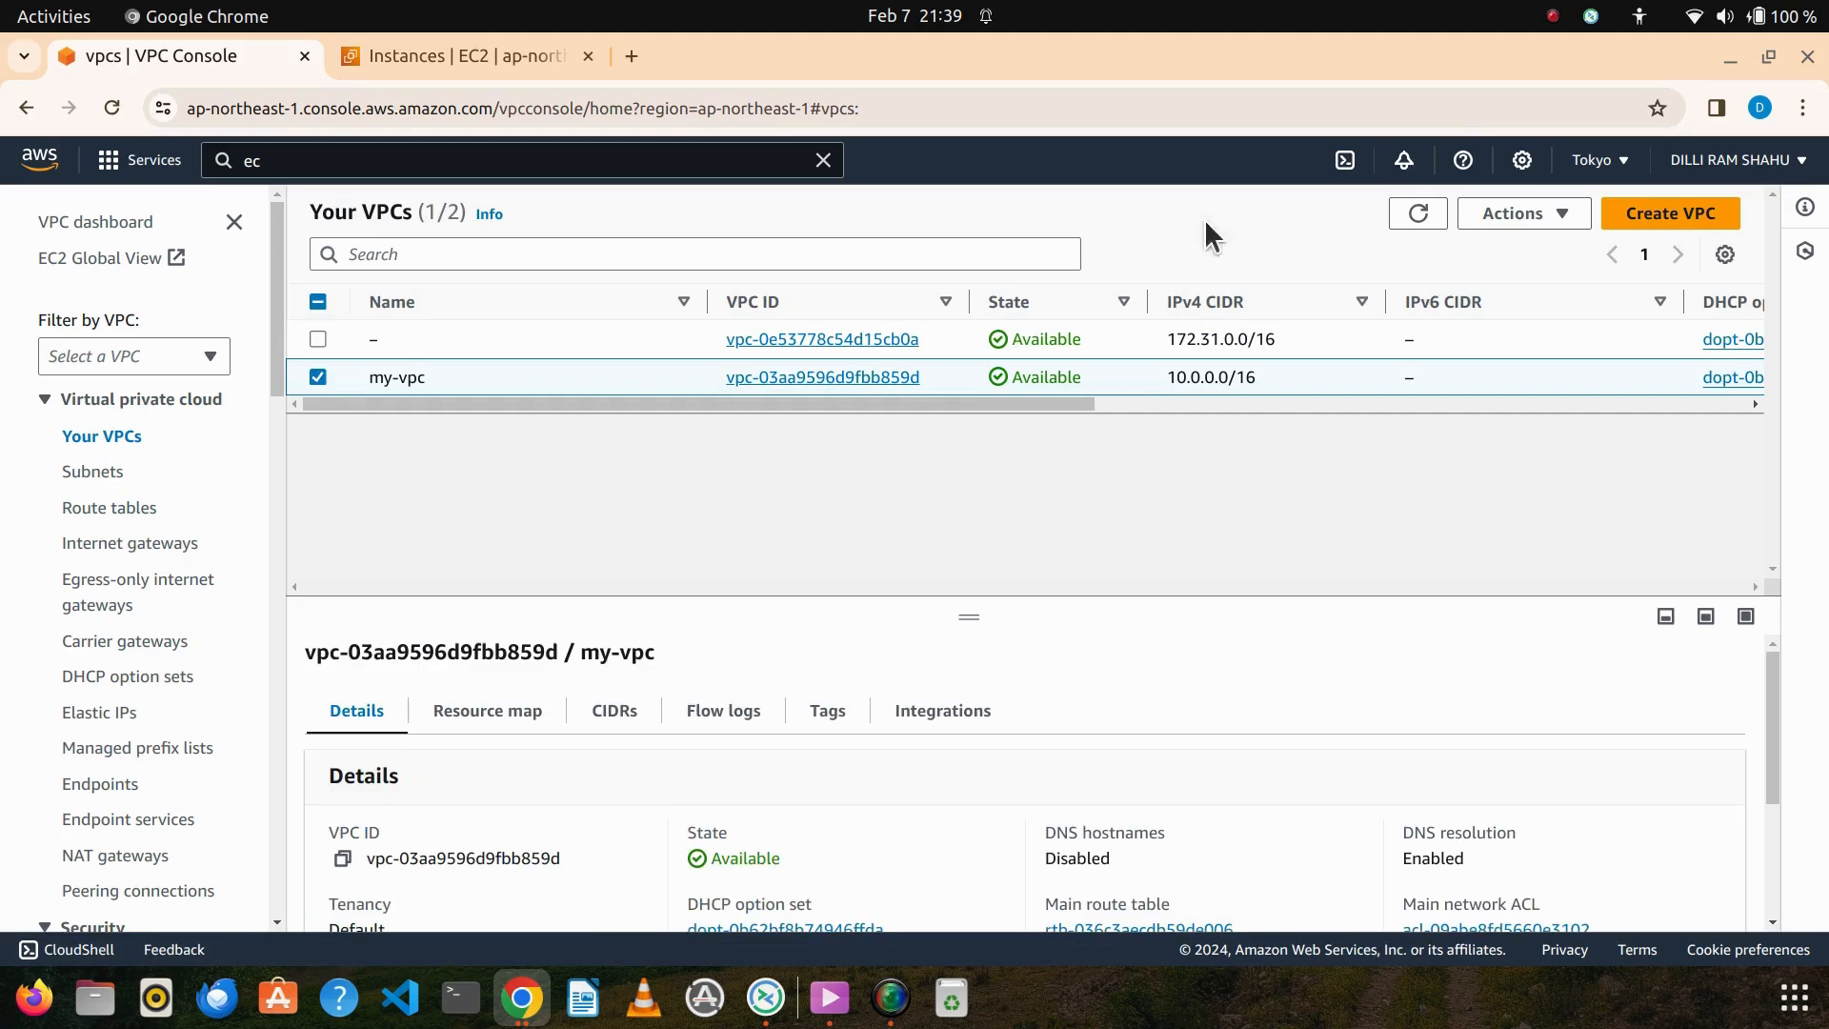
left_click(1552, 213)
left_click(1544, 467)
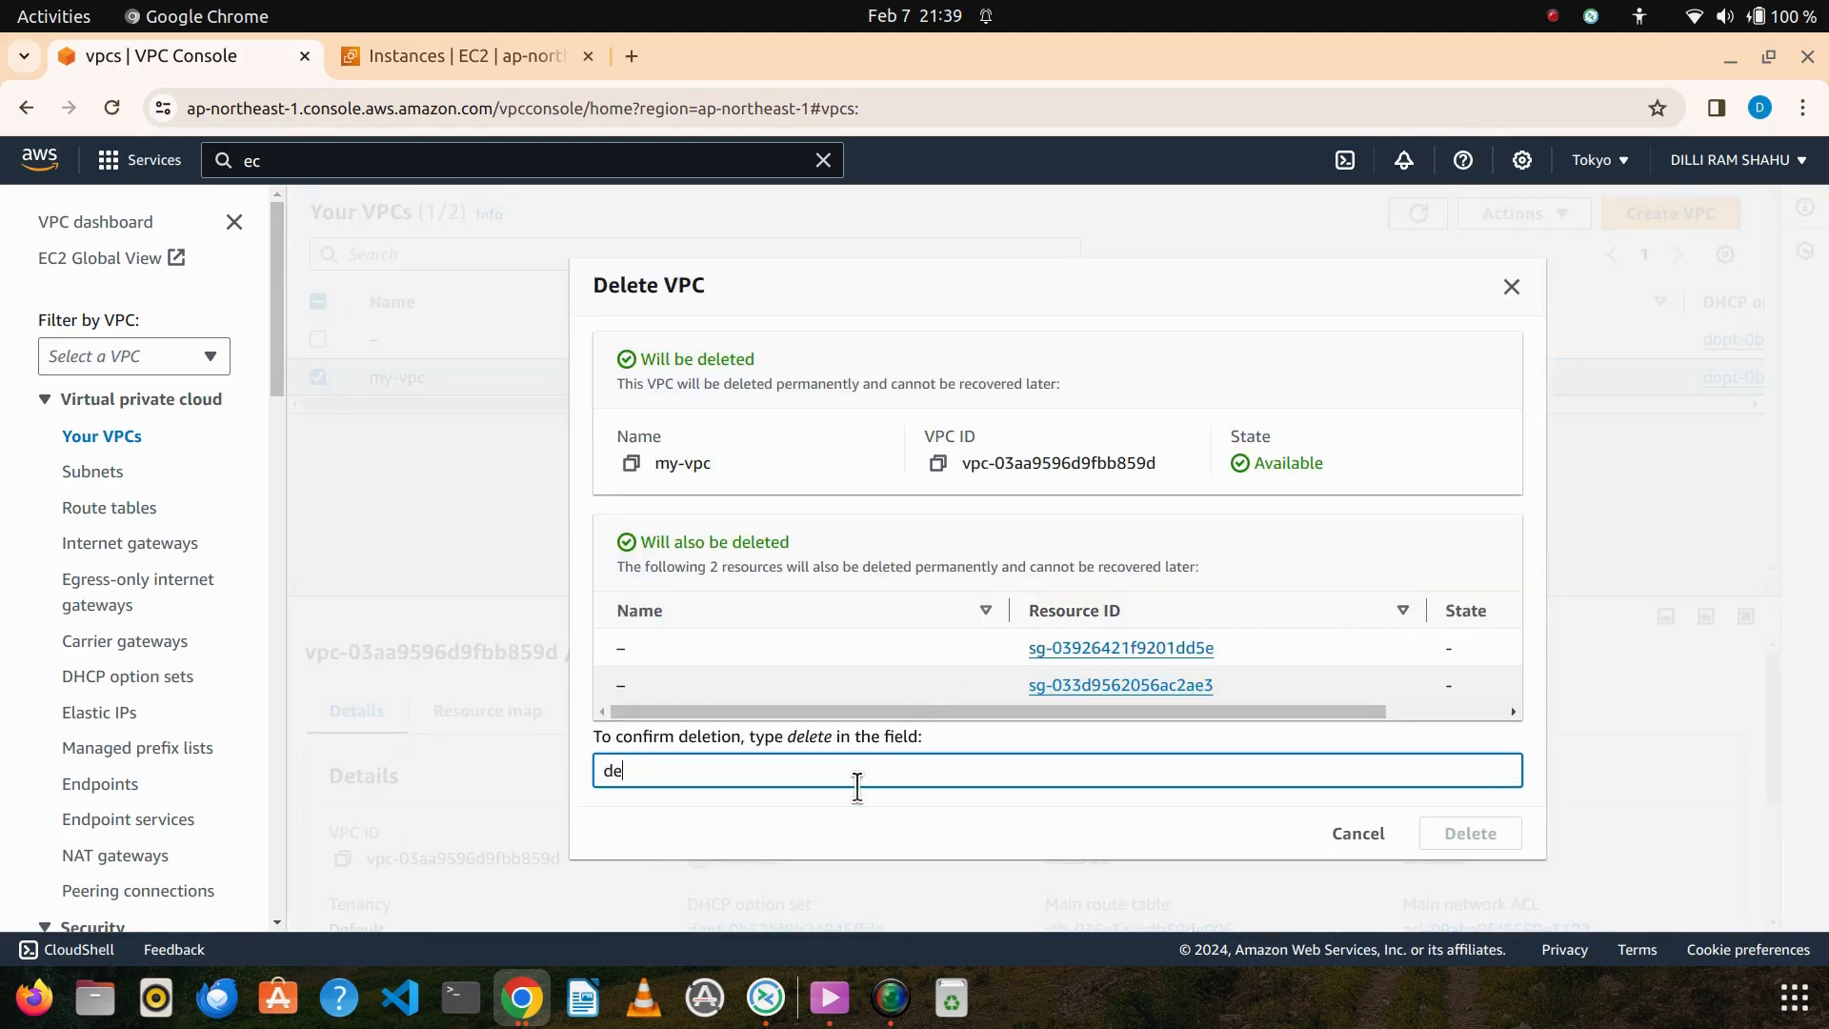
type("delete")
key("Return")
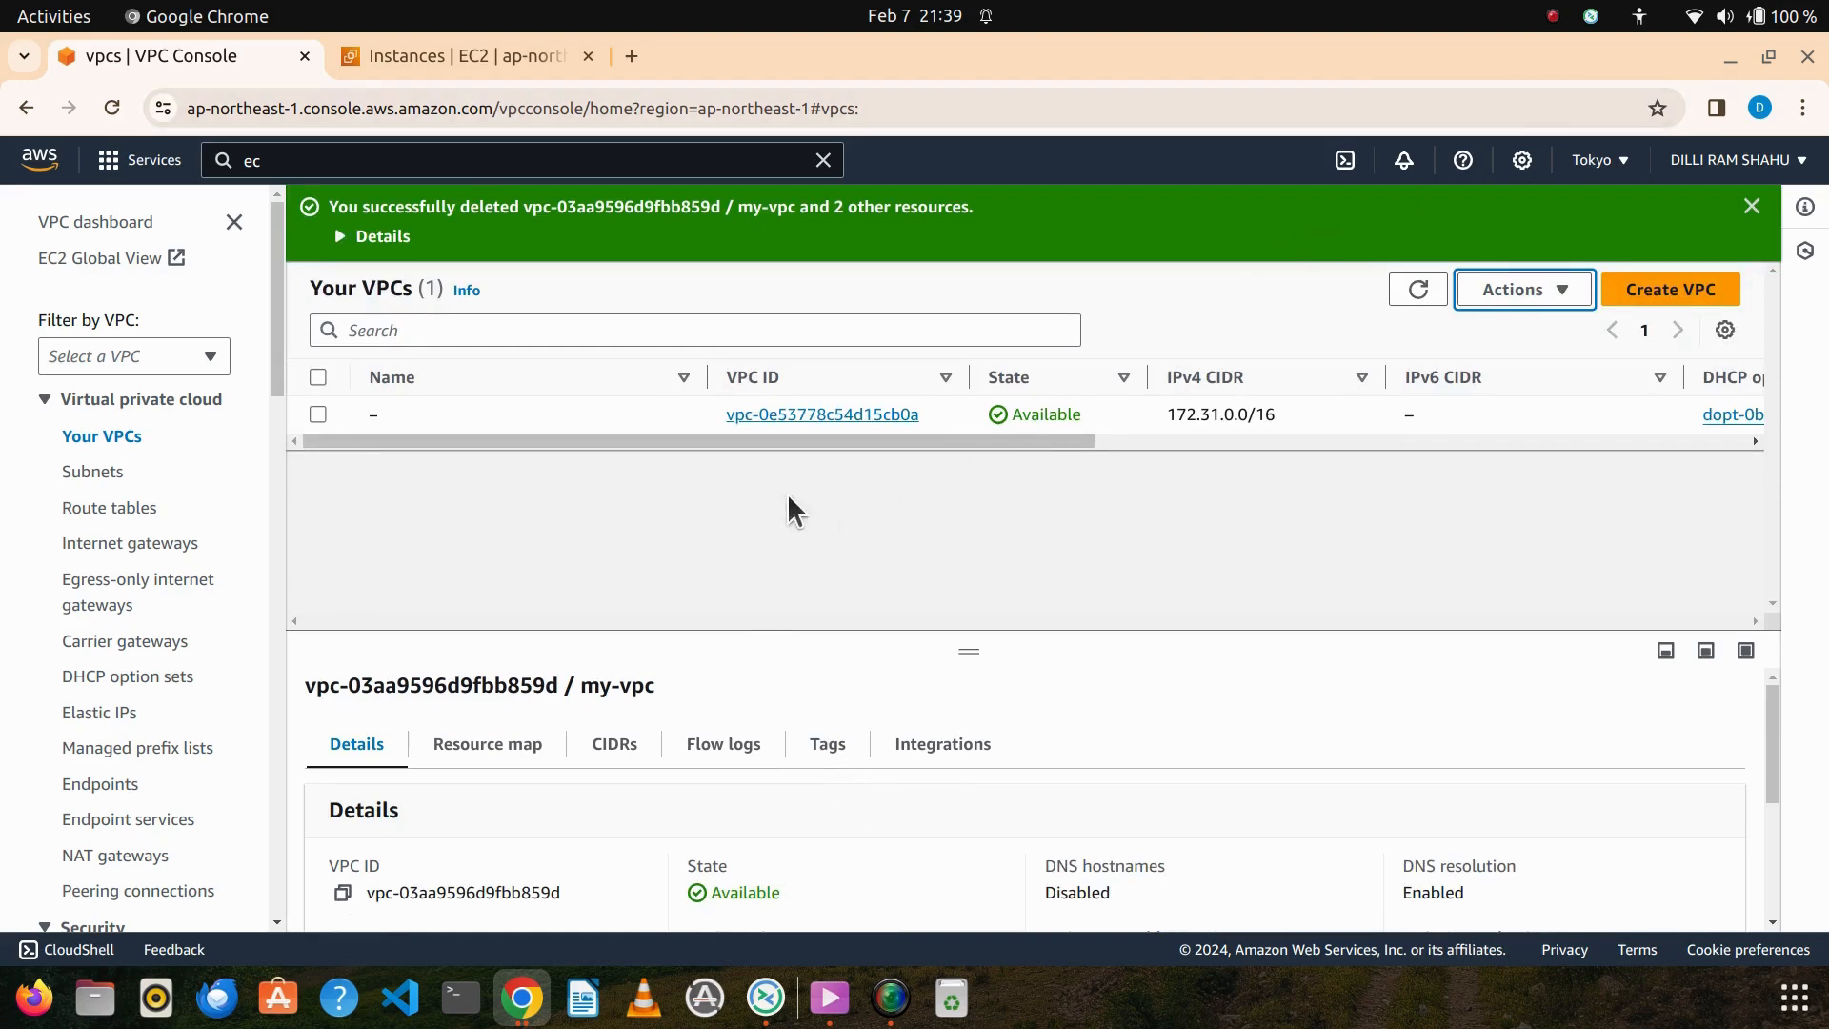
left_click(1552, 16)
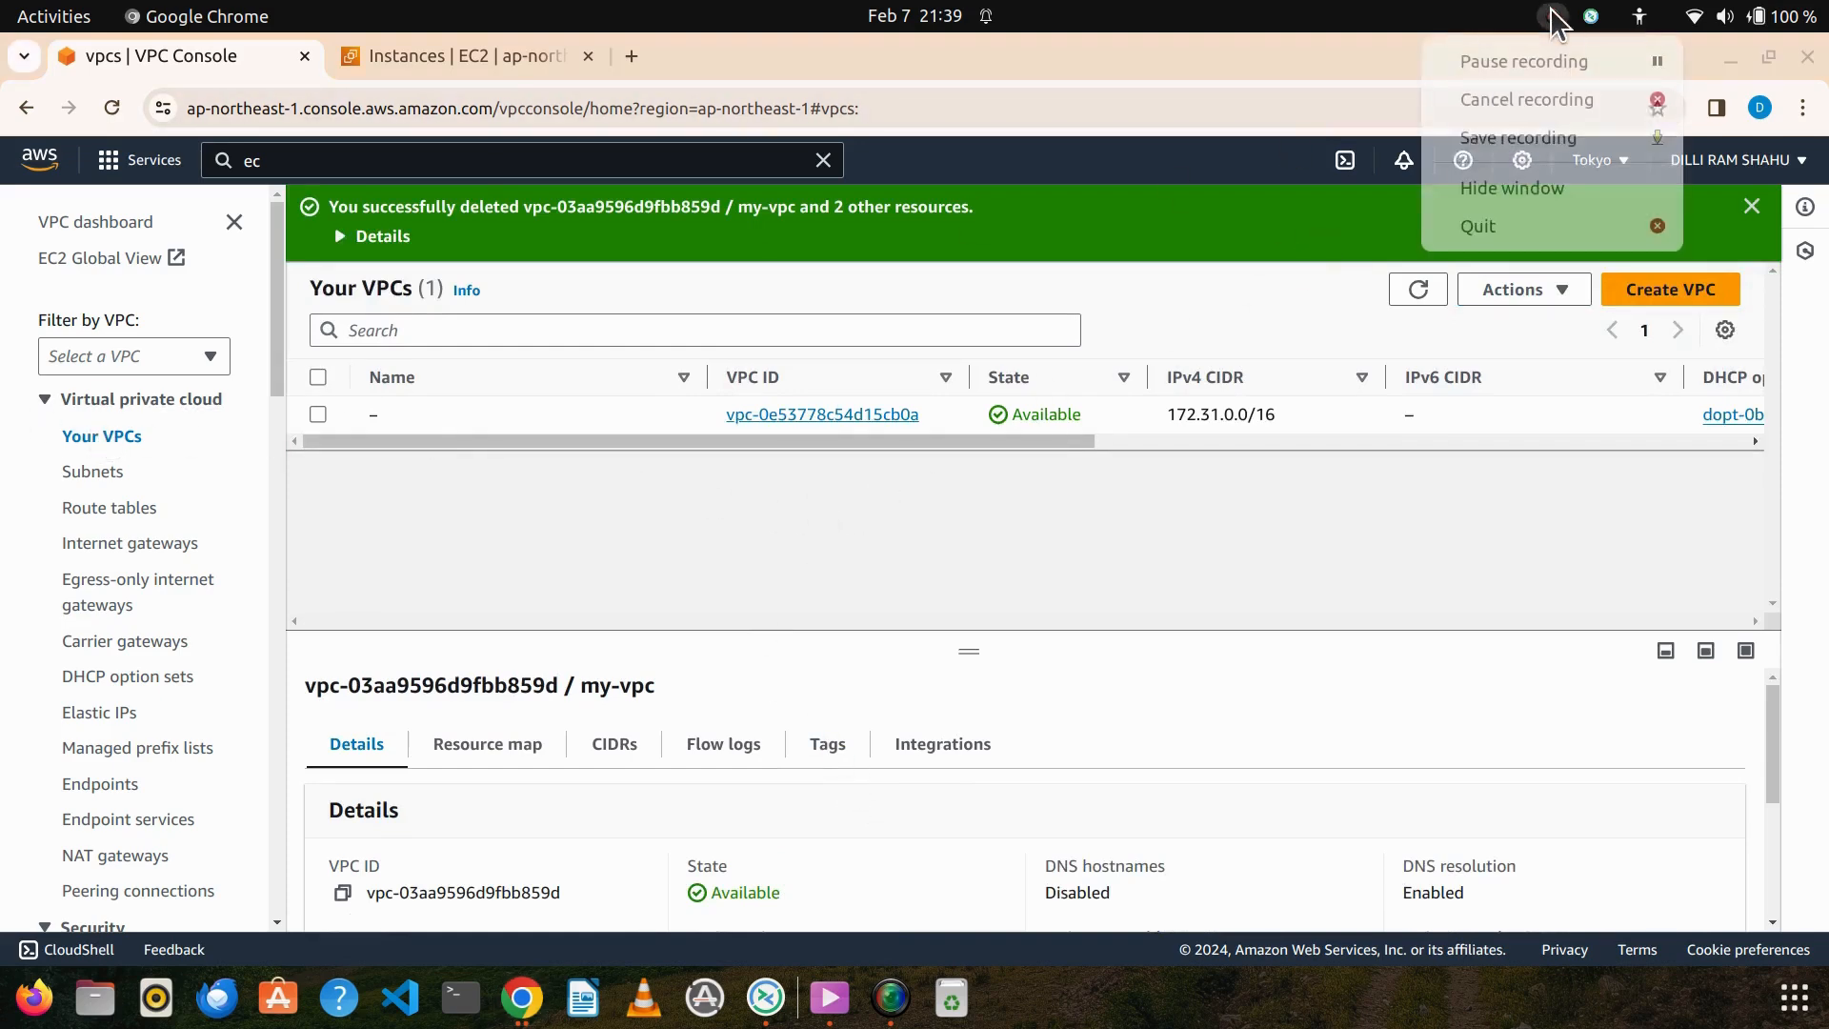
left_click(1562, 140)
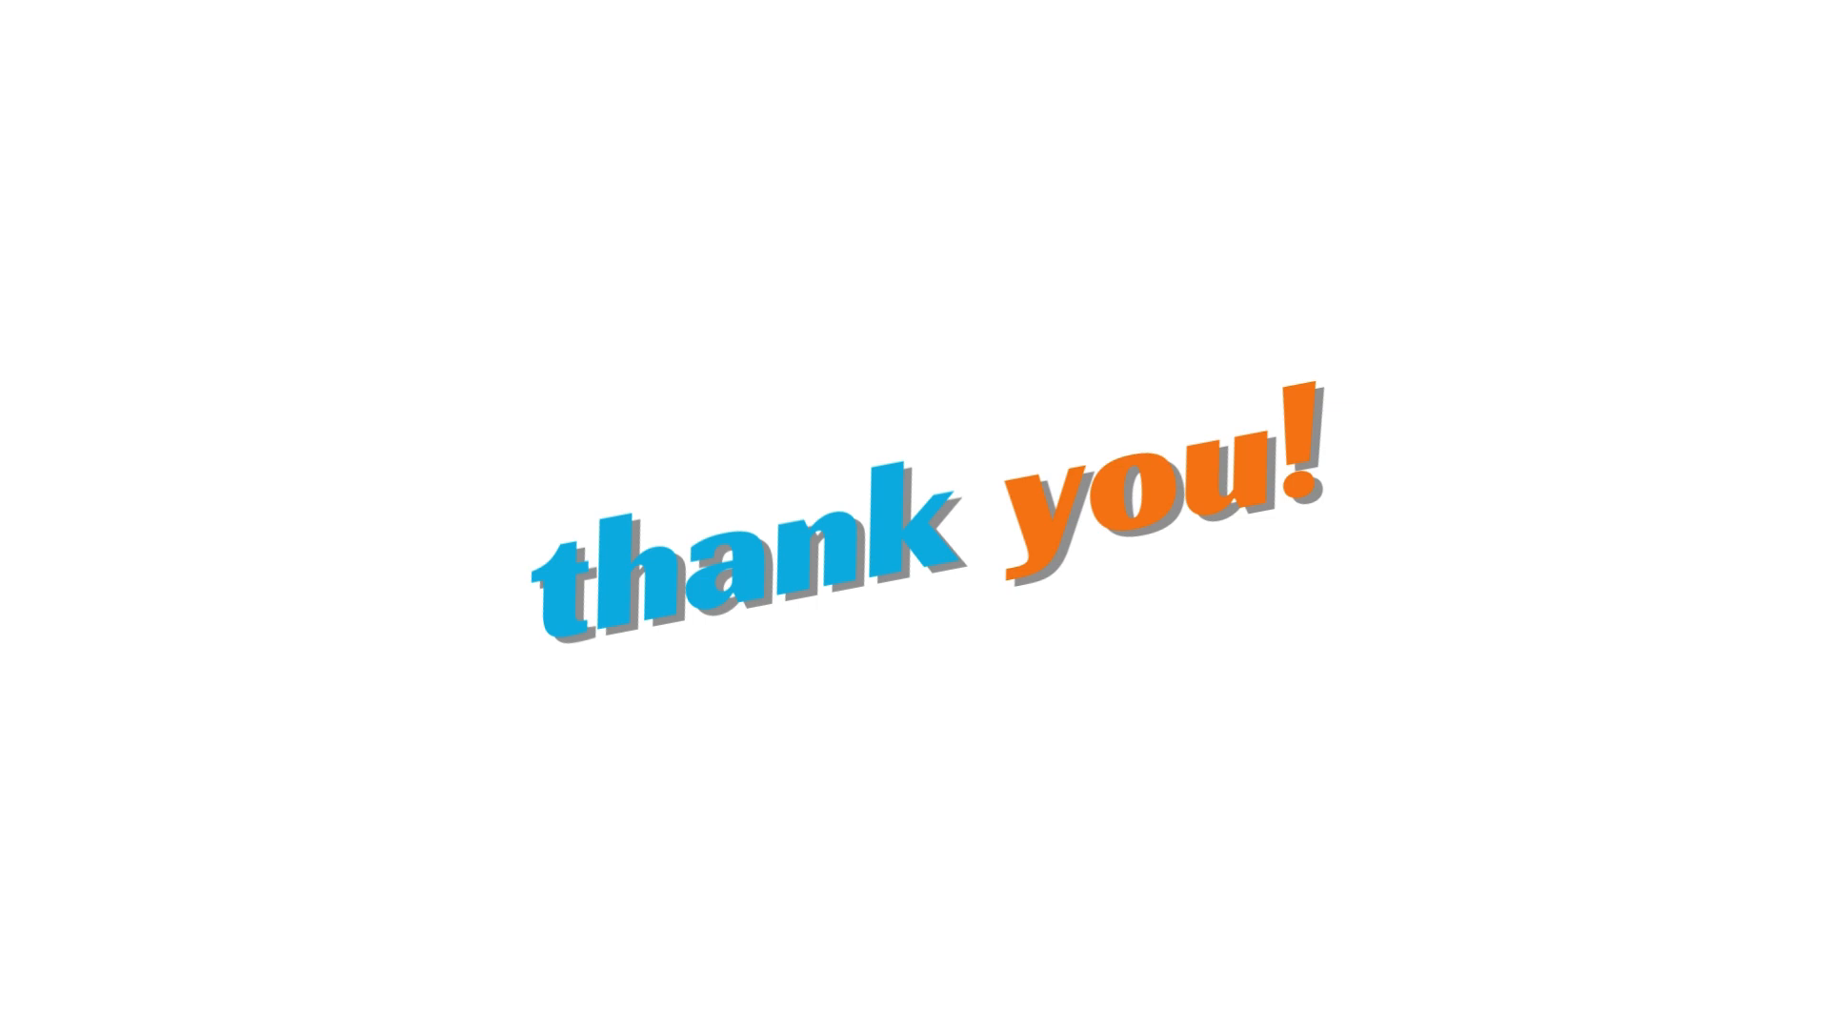